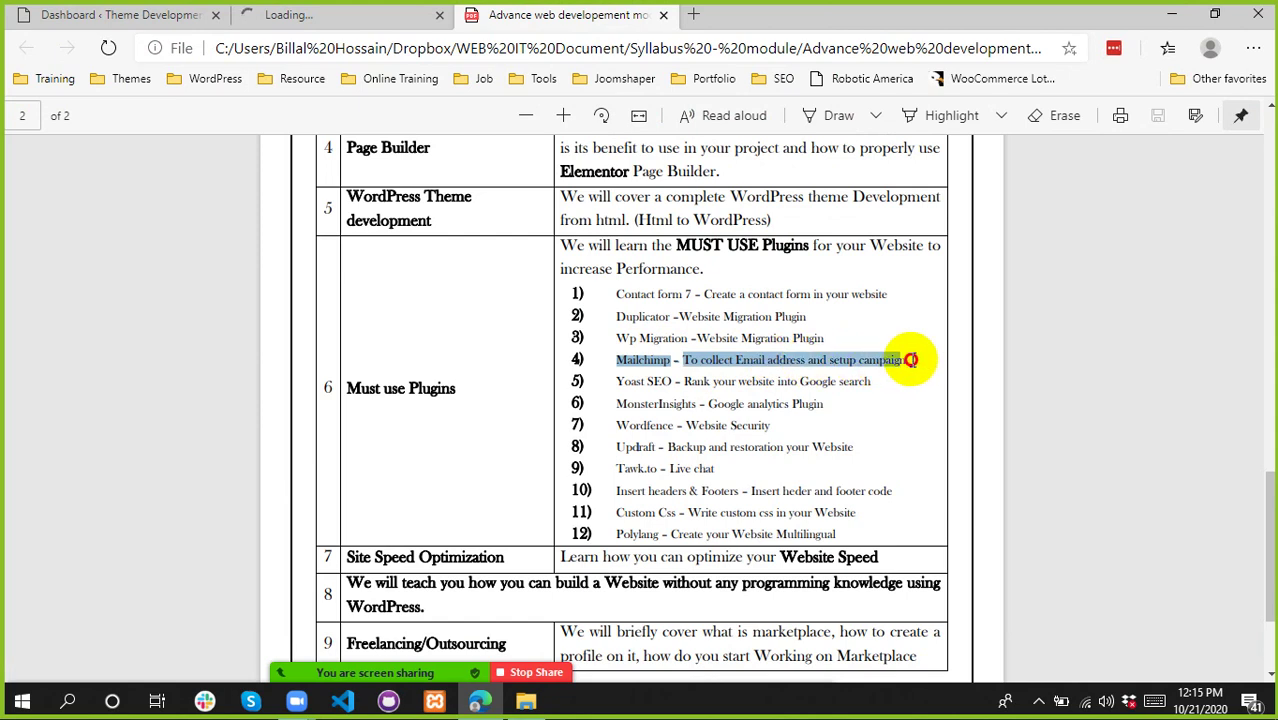
# - Review the Yoast SEO and MonsterInsights entries in the syllabus PDF's must-use plugins list
pyautogui.click(700, 367)
pyautogui.moveTo(616, 379); pyautogui.dragTo(780, 381)
pyautogui.click(637, 381)
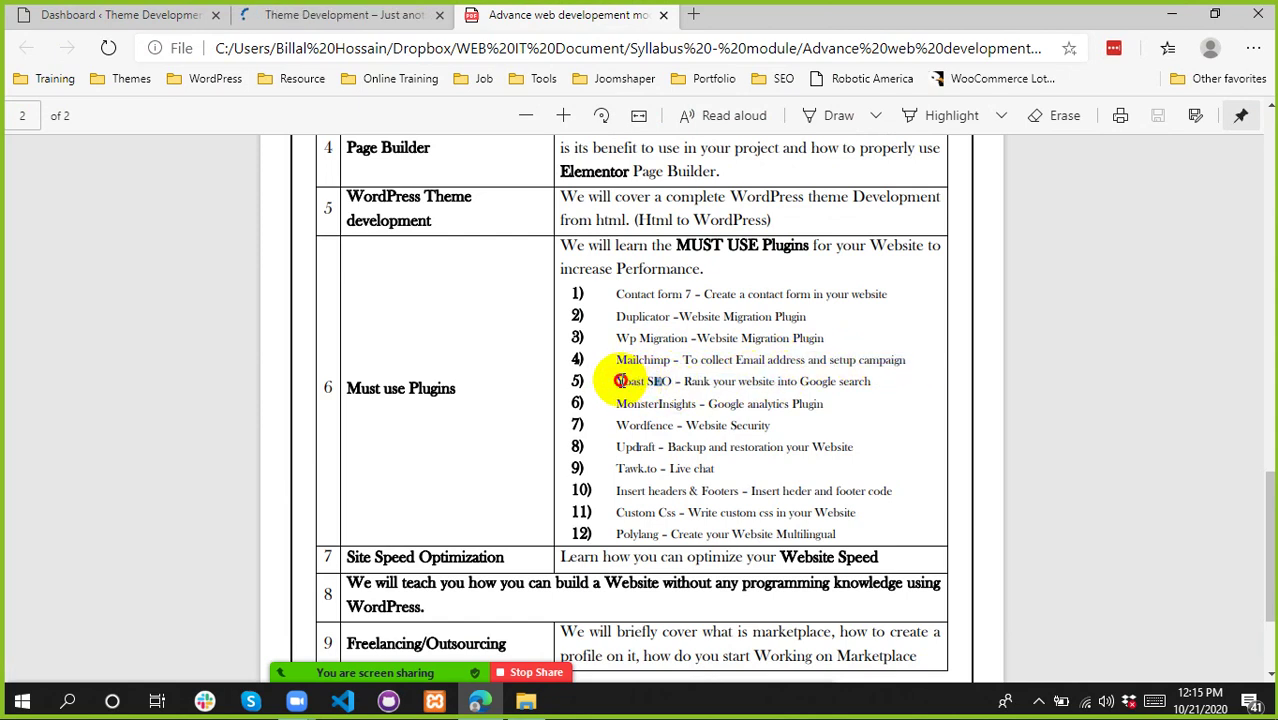
pyautogui.moveTo(616, 381); pyautogui.dragTo(714, 386)
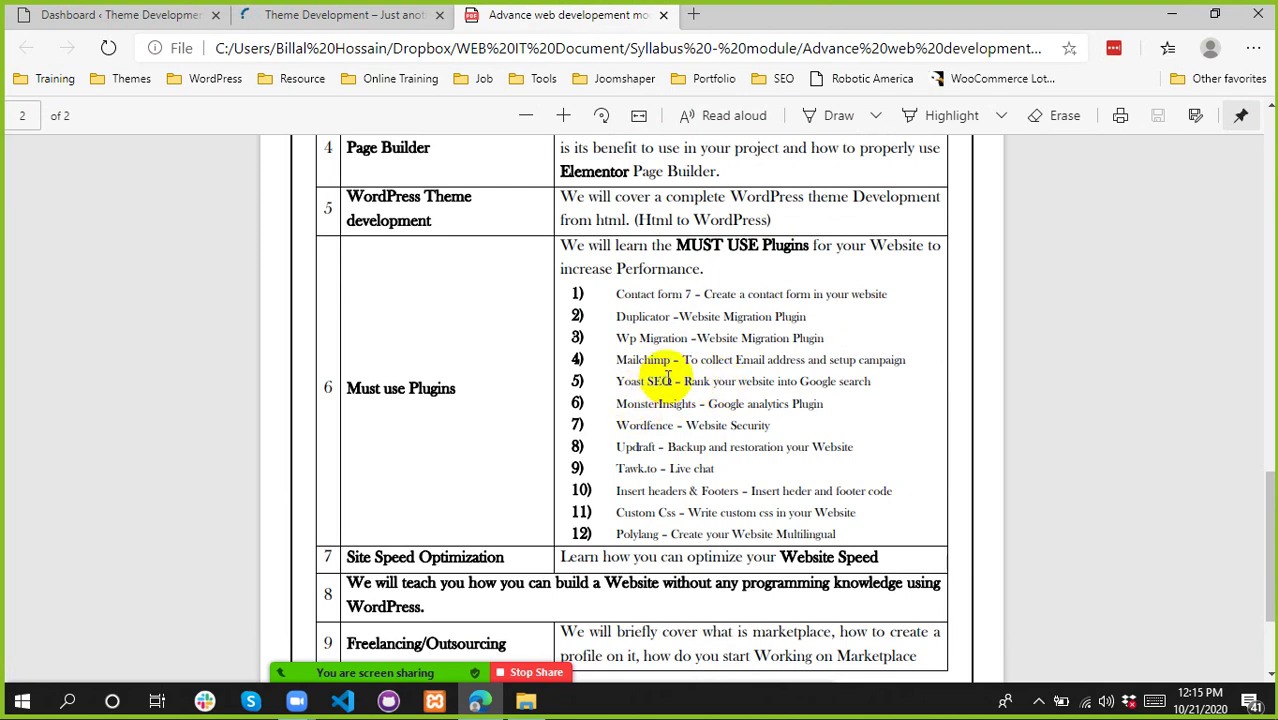
pyautogui.moveTo(618, 403); pyautogui.dragTo(692, 403)
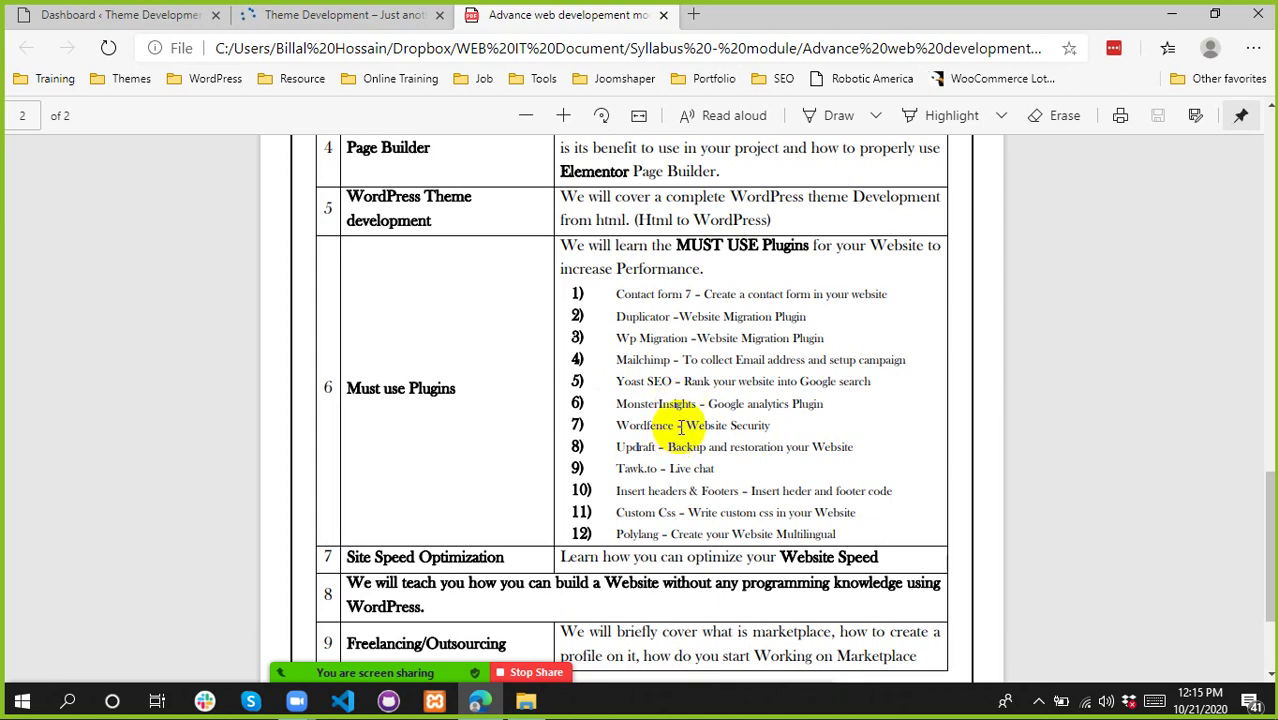
pyautogui.moveTo(632, 447); pyautogui.dragTo(672, 488)
pyautogui.click(672, 488)
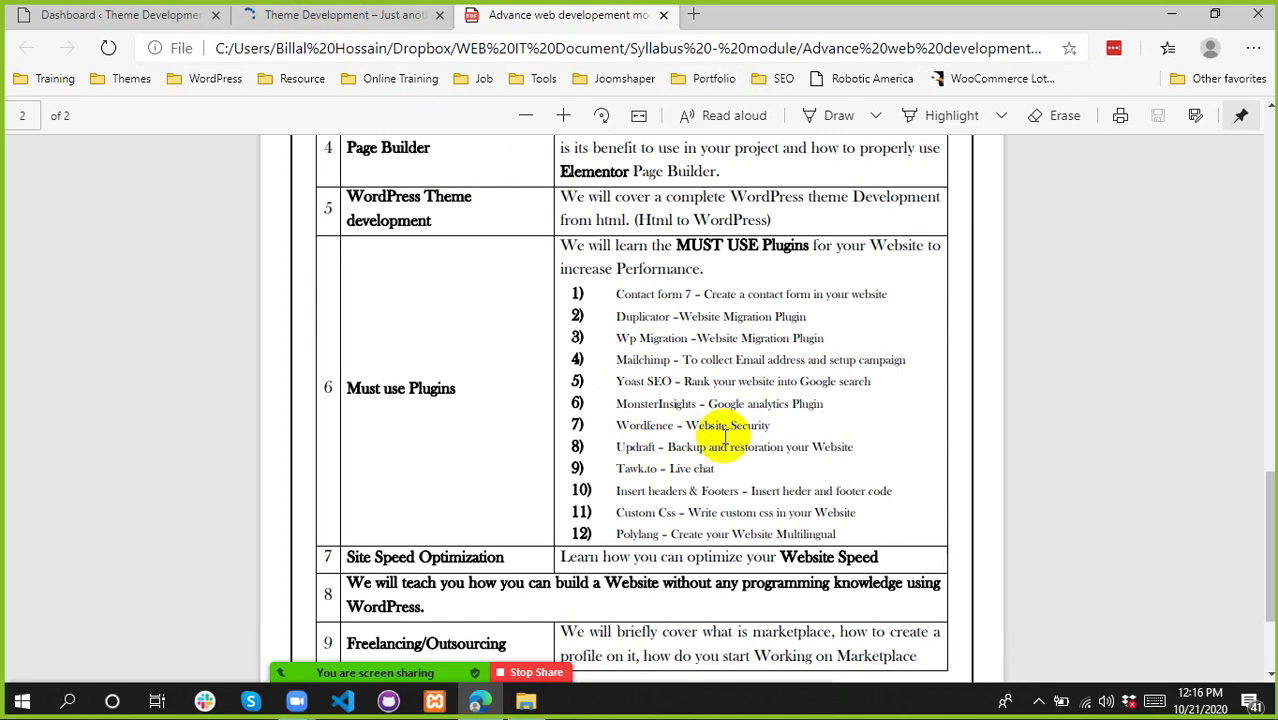
pyautogui.moveTo(640, 403); pyautogui.dragTo(697, 403)
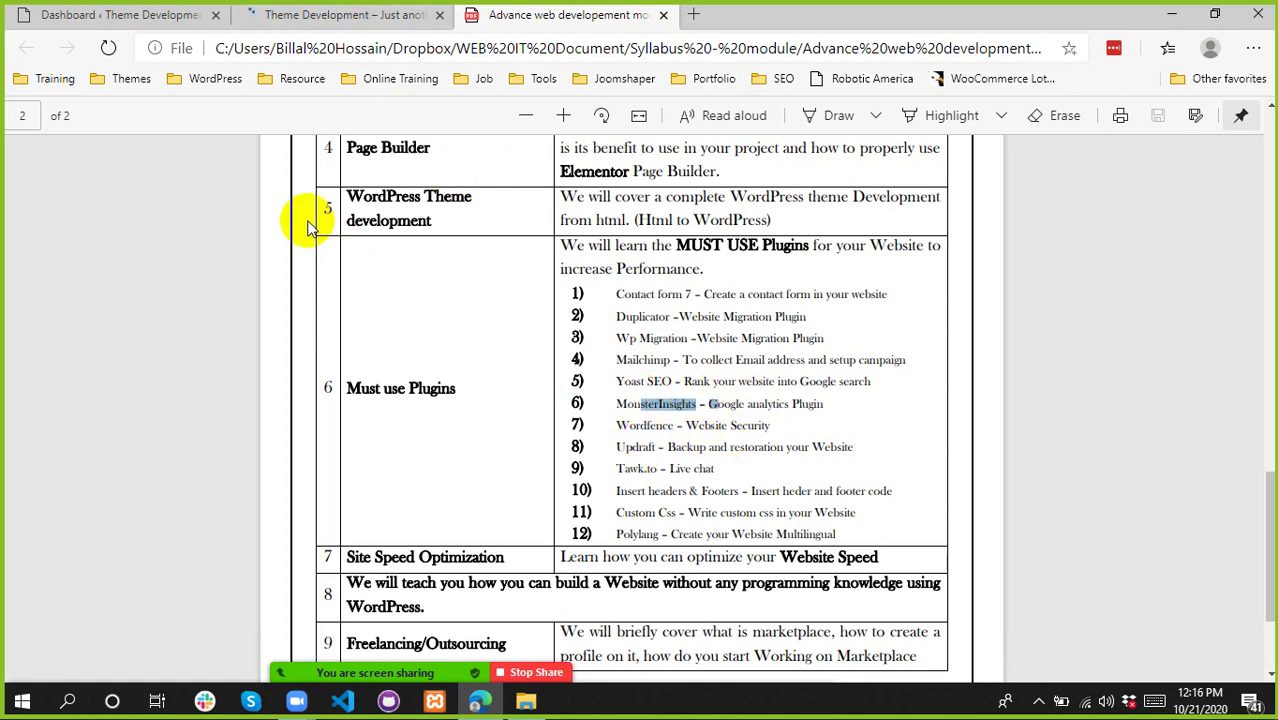
# - Search Google in a new browser tab for "monsterinsights wordpress plugin"
pyautogui.click(45, 12)
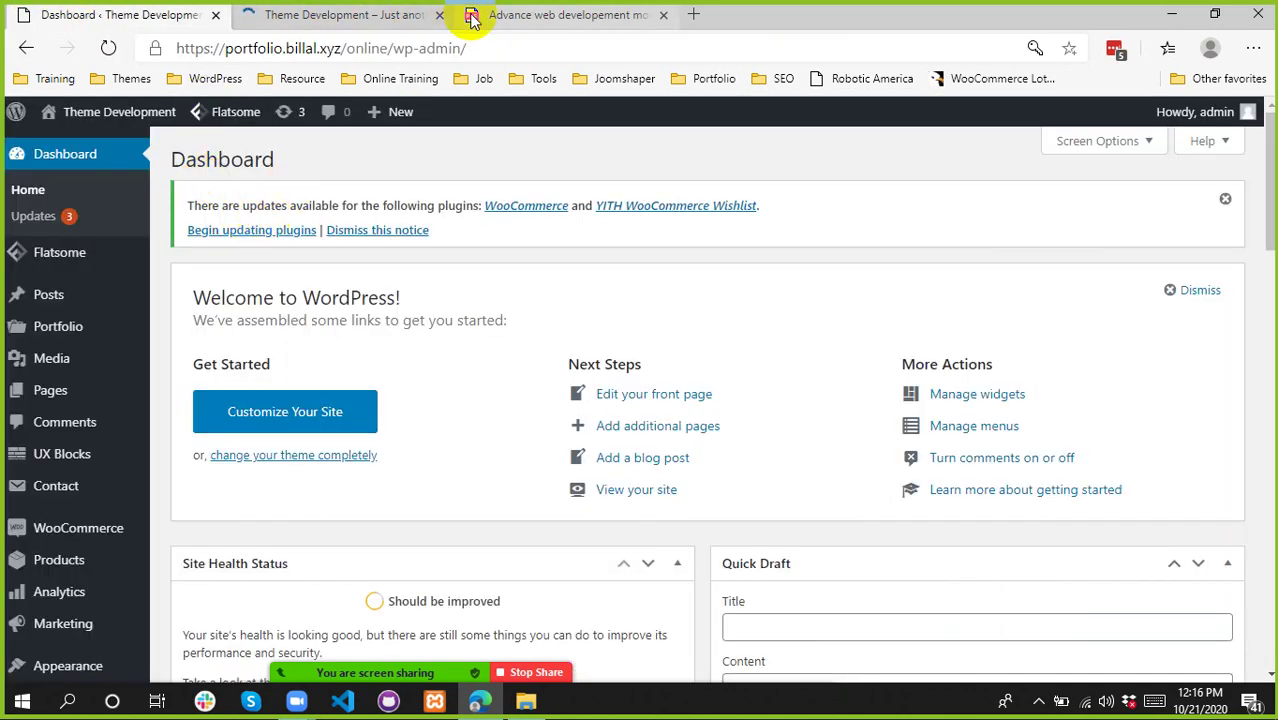
pyautogui.click(693, 15)
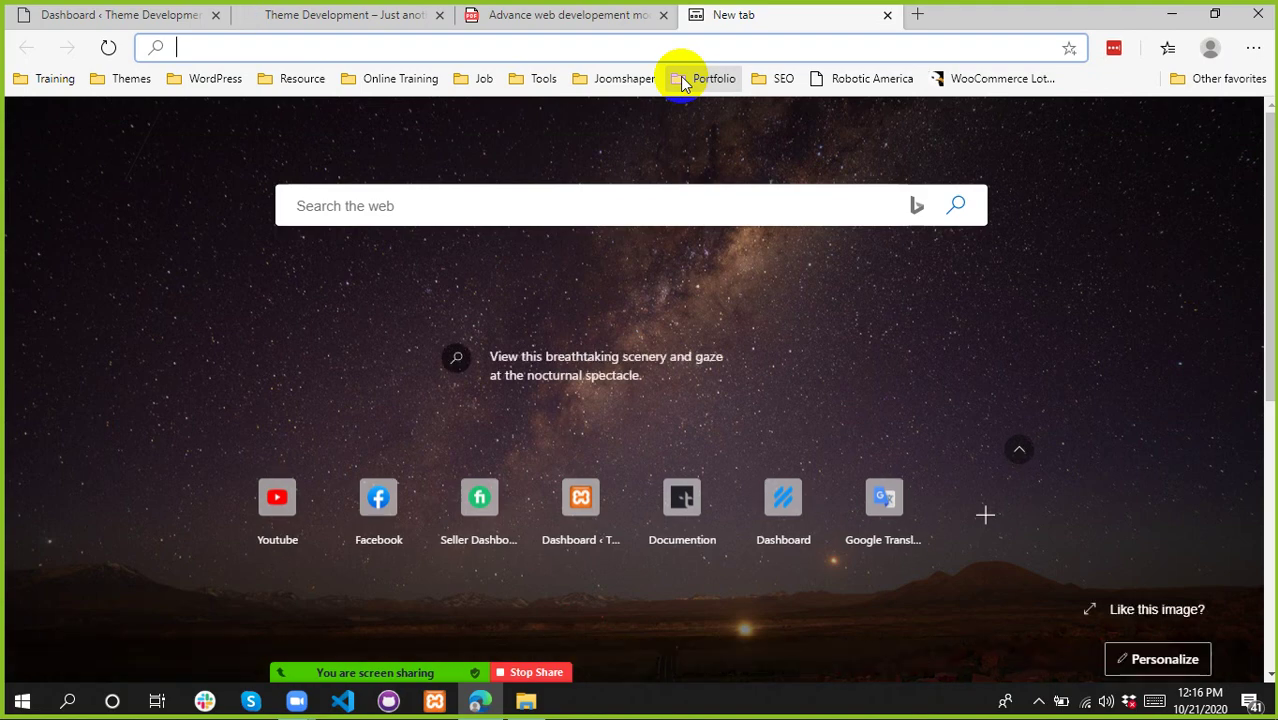
pyautogui.write('monsterin')
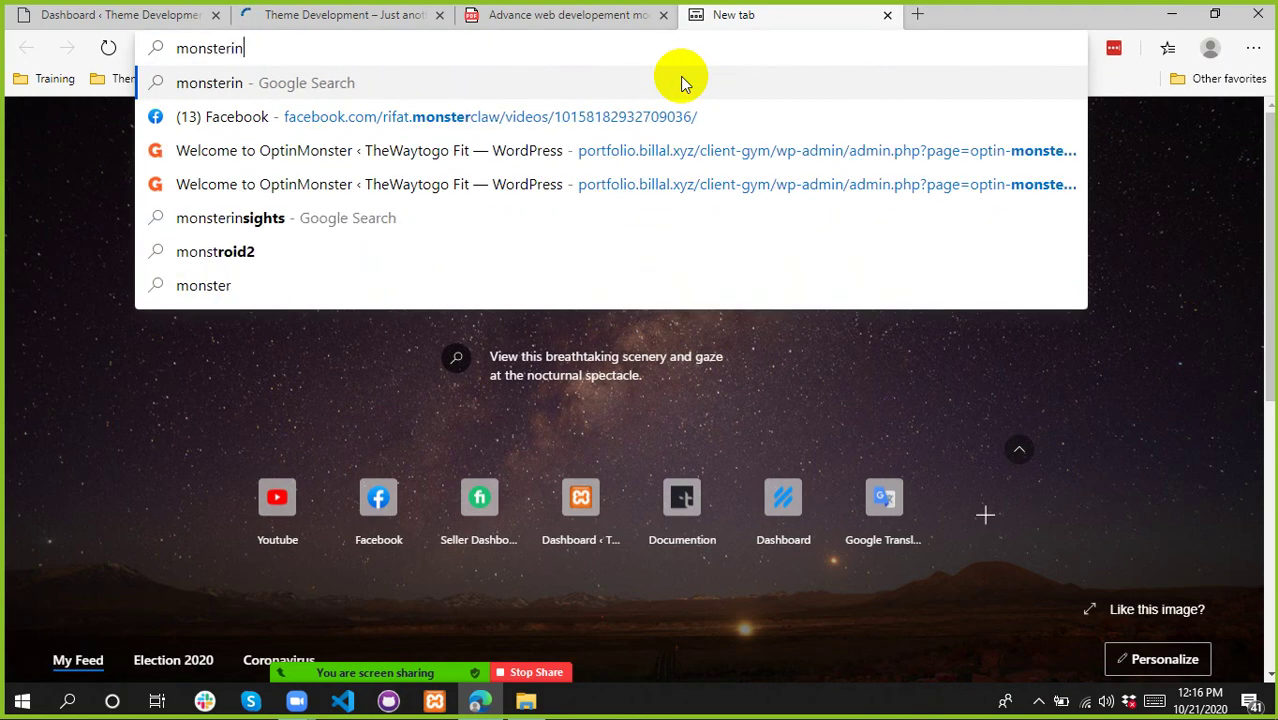
pyautogui.write('sid')
pyautogui.press('BackSpace')
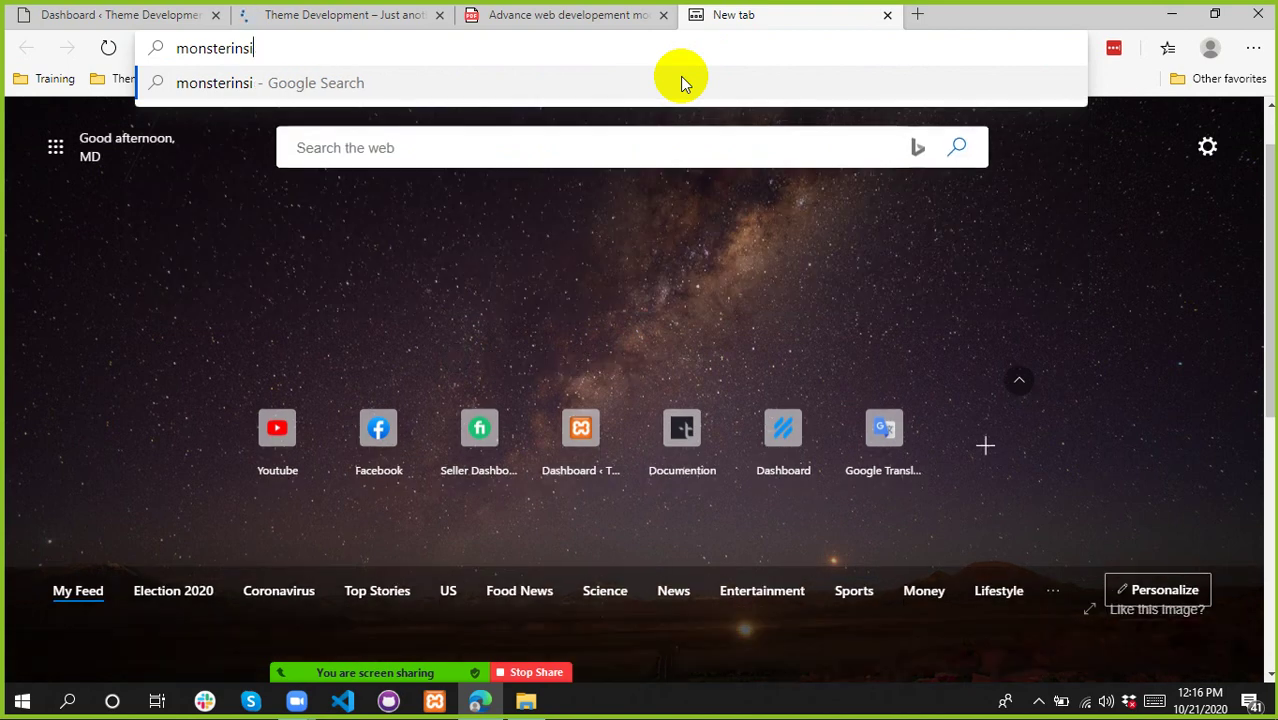
pyautogui.write('ghts')
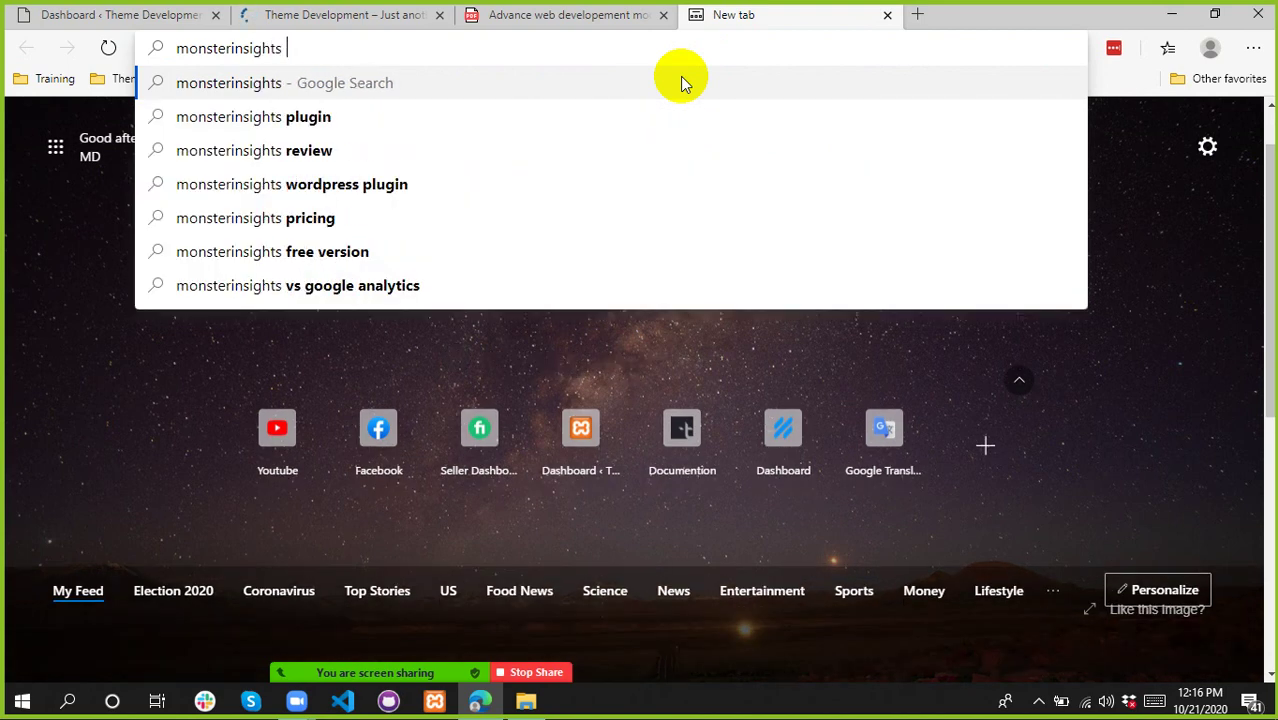
pyautogui.press('Down')
pyautogui.press('Down')
pyautogui.press('Down')
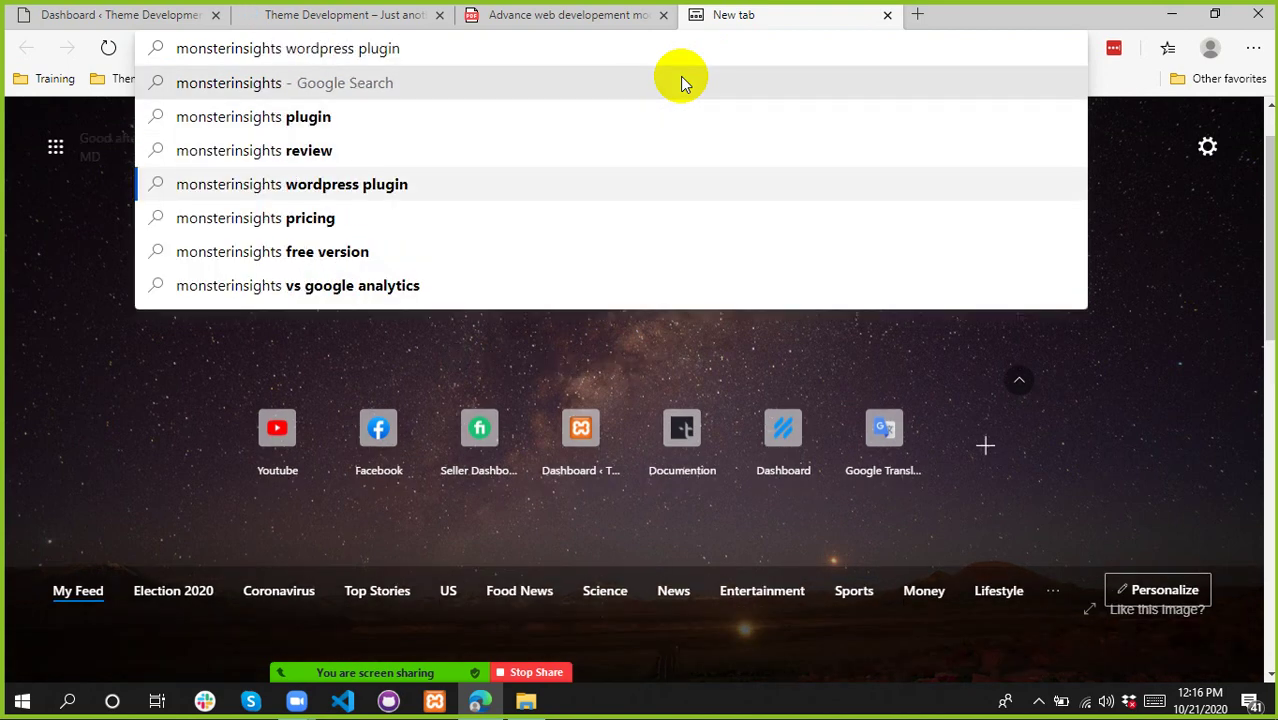
pyautogui.press('Return')
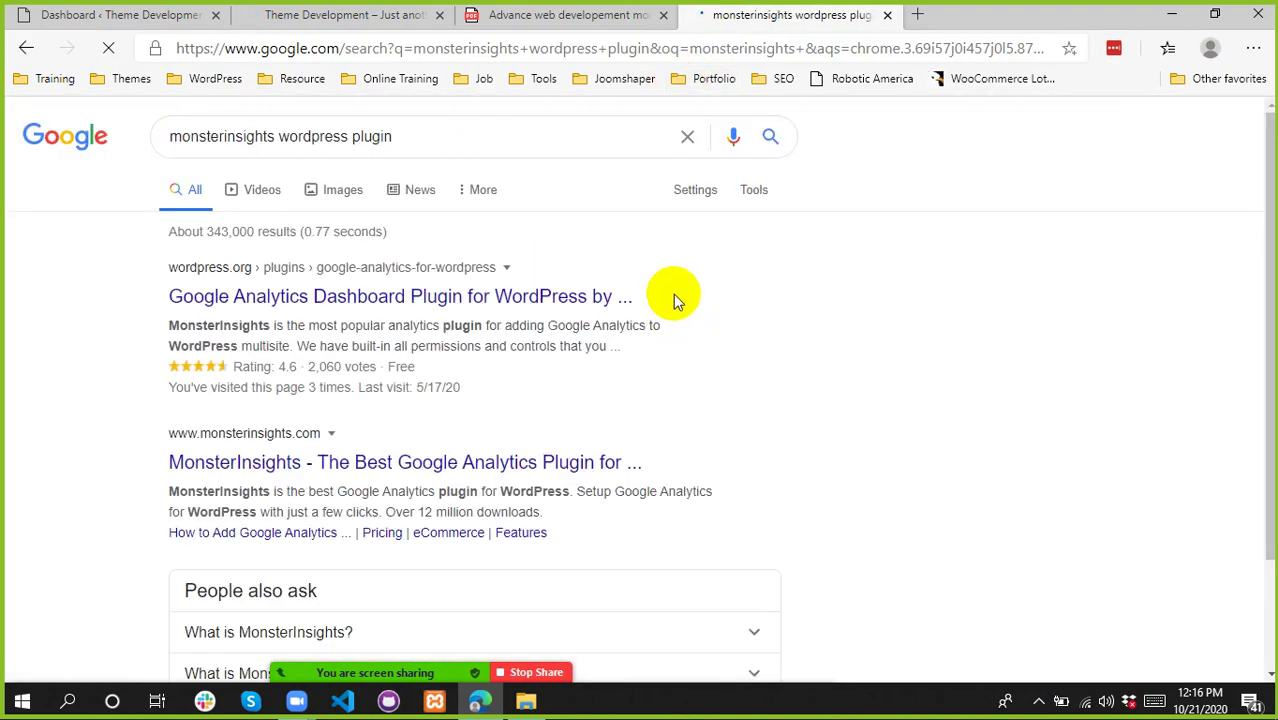
# - Open the WordPress.org result for the Google Analytics Dashboard Plugin by MonsterInsights in a new tab and switch to it
pyautogui.scroll(-2, 673, 293)
pyautogui.scroll(2, 673, 293)
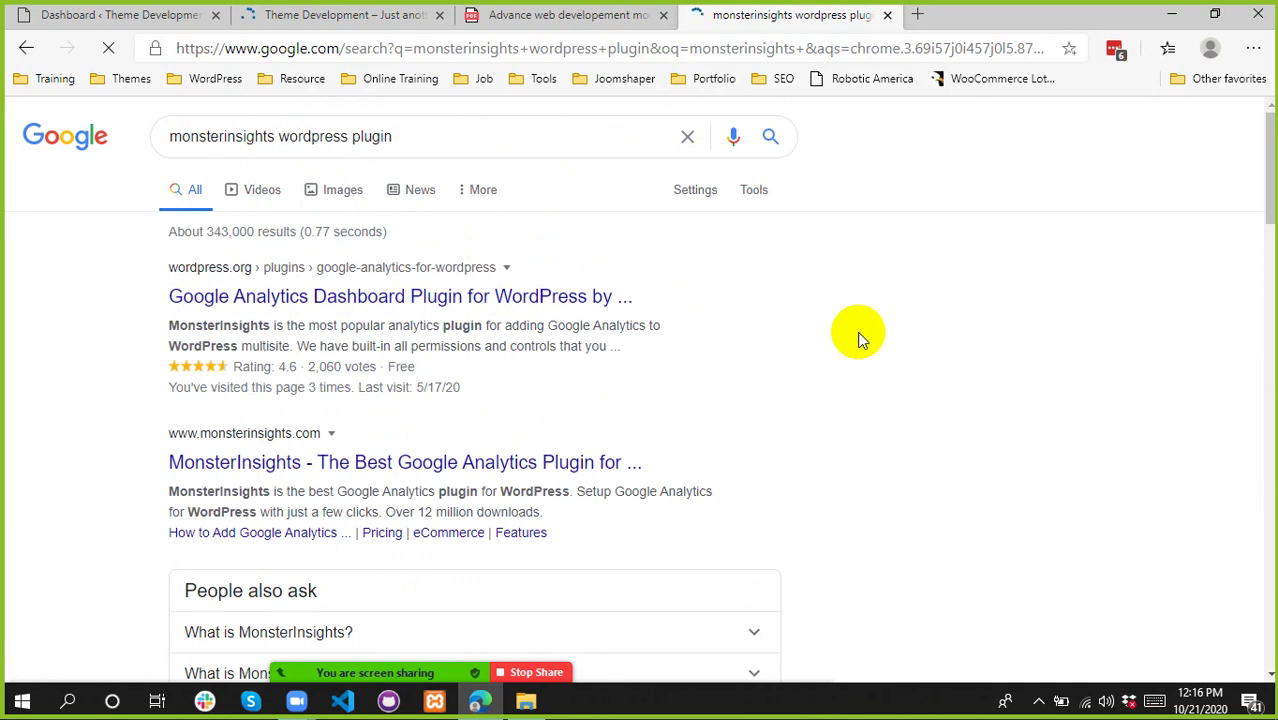
pyautogui.scroll(-10, 773, 323)
pyautogui.scroll(10, 785, 315)
pyautogui.rightClick(392, 296)
pyautogui.click(560, 315)
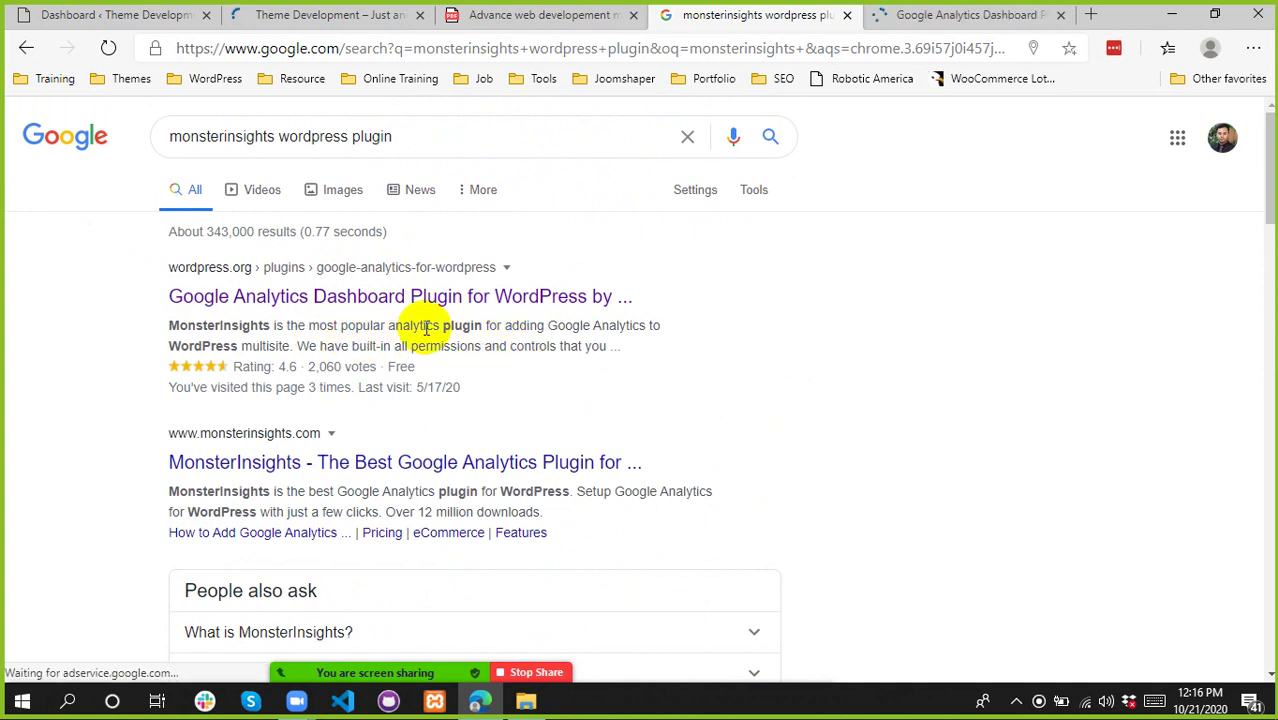
pyautogui.click(1002, 12)
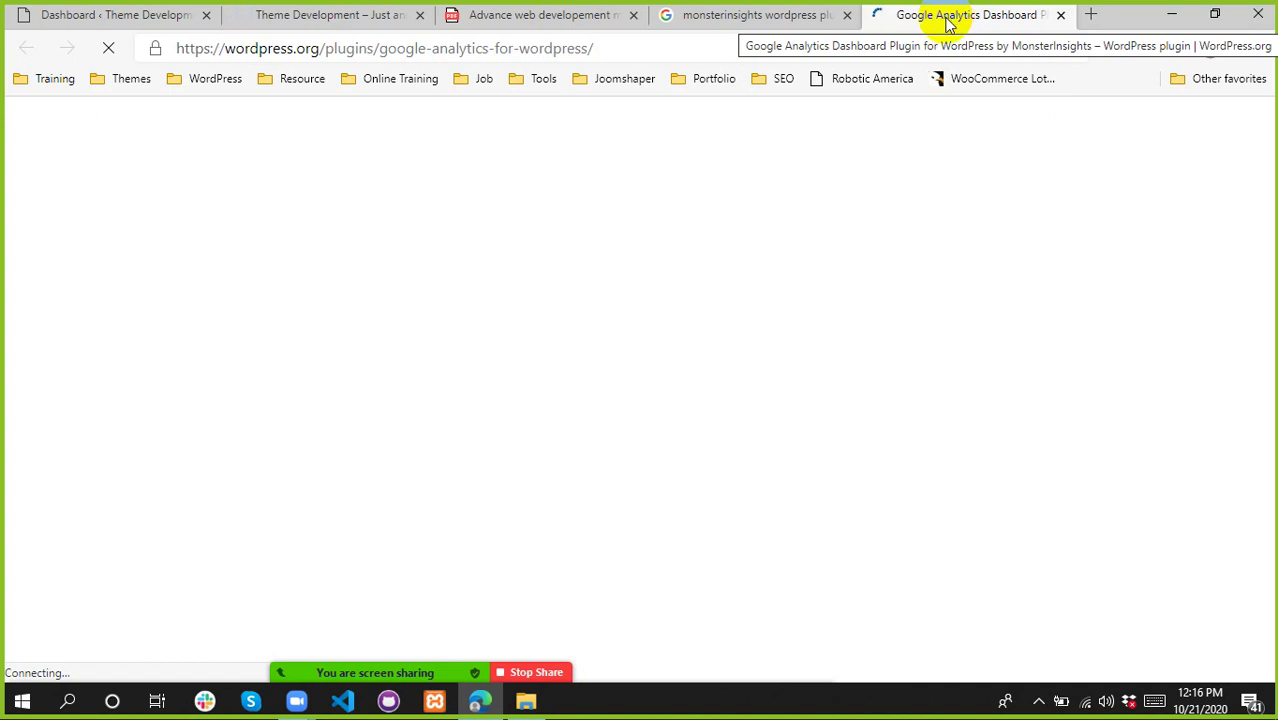
pyautogui.click(800, 15)
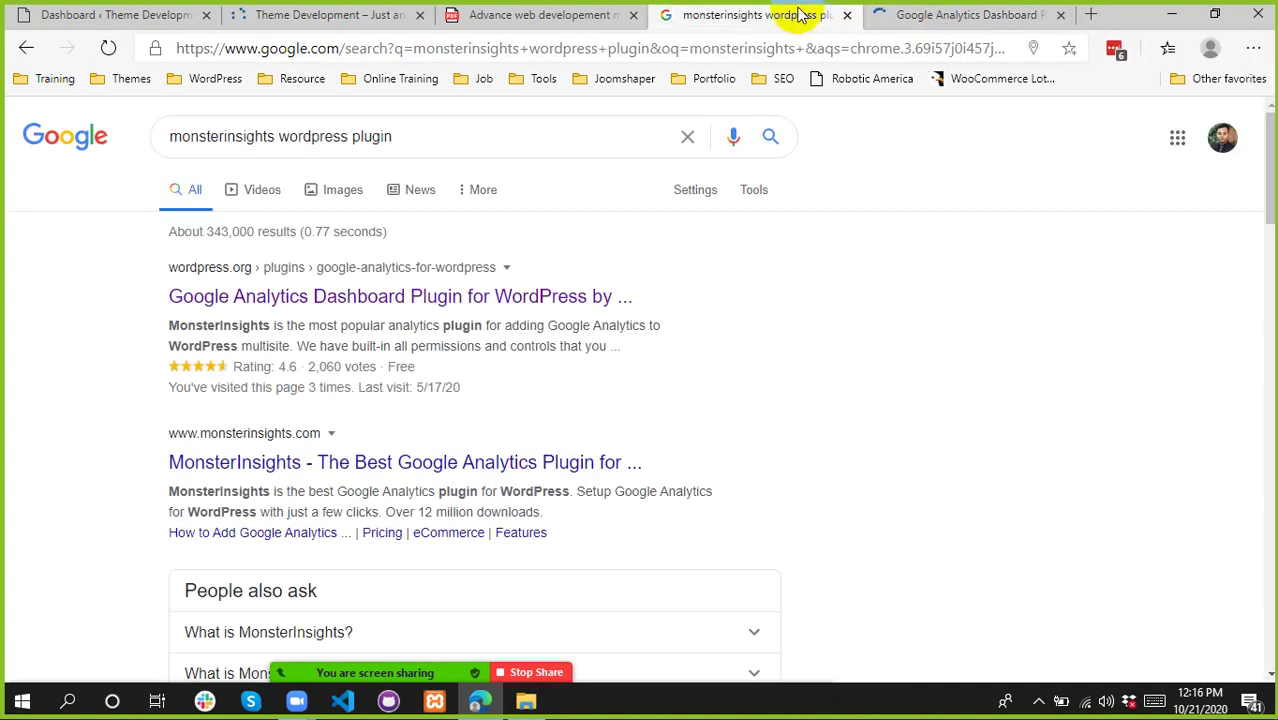
pyautogui.click(962, 12)
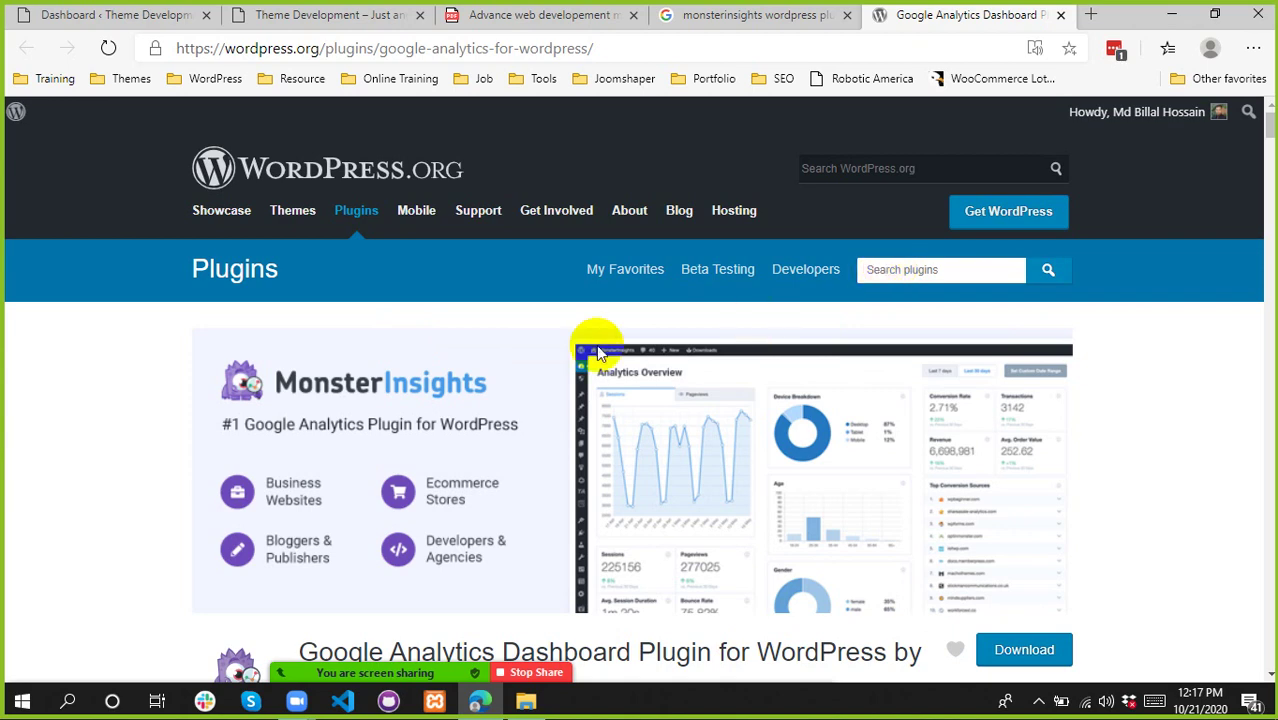
pyautogui.click(340, 12)
pyautogui.click(933, 12)
pyautogui.rightClick(895, 12)
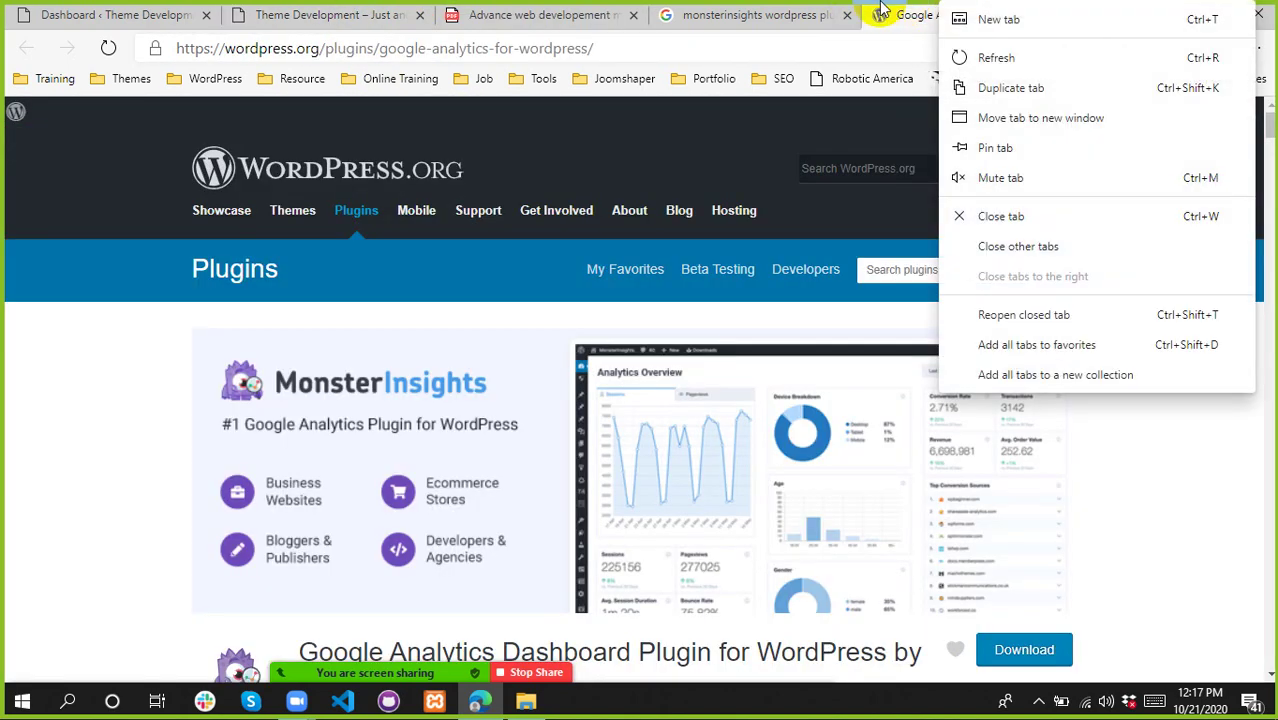
pyautogui.click(942, 262)
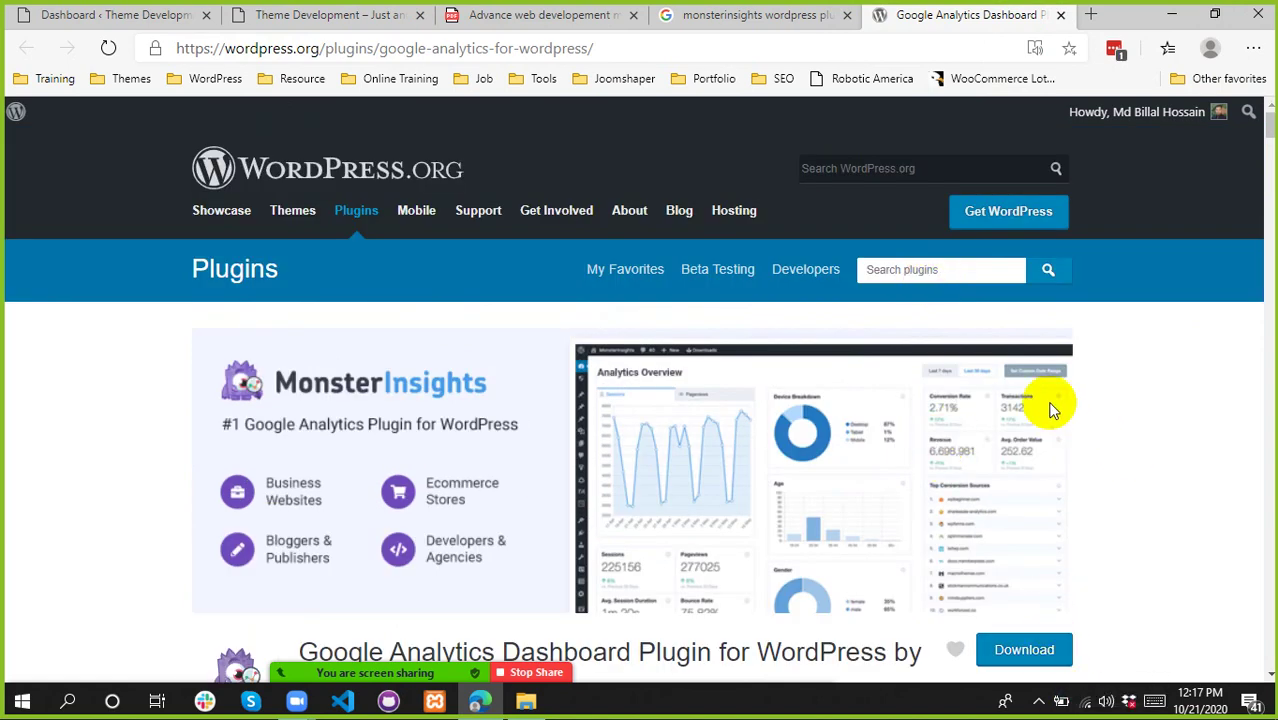
# - Look over the MonsterInsights plugin page's banner, title and opening description
pyautogui.scroll(-2, 1050, 405)
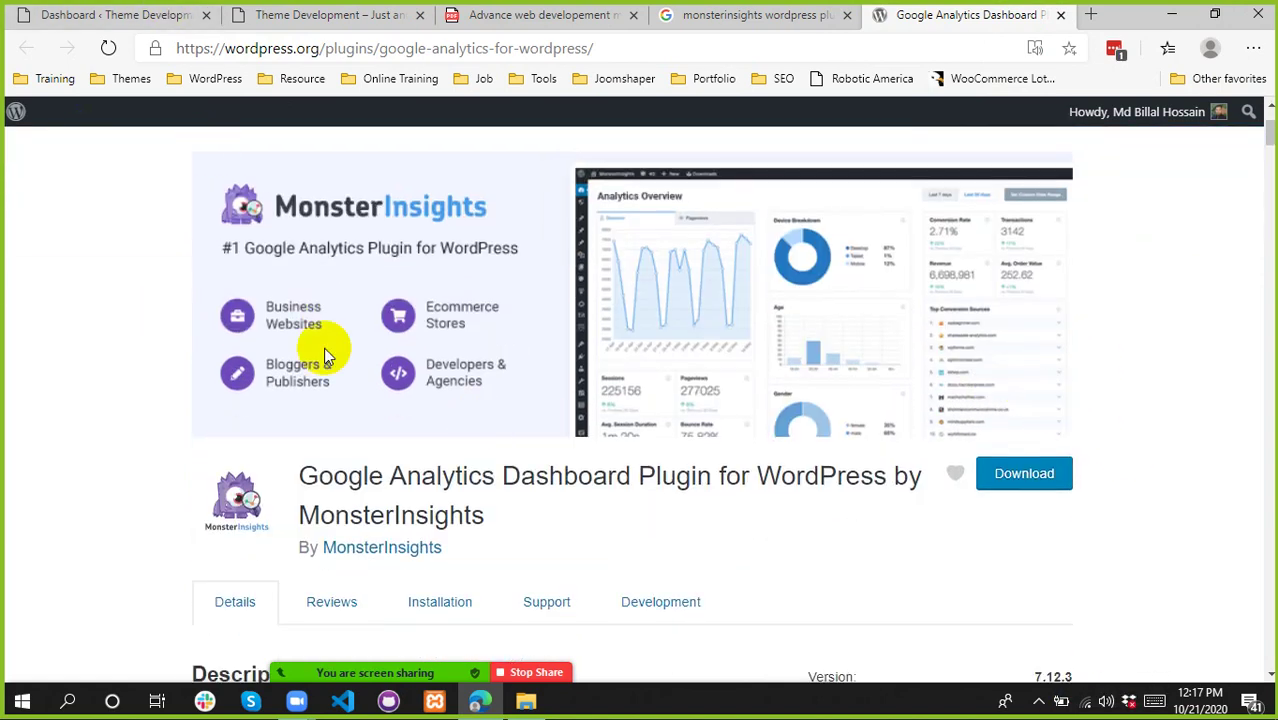
pyautogui.scroll(-3, 790, 365)
pyautogui.scroll(5, 733, 345)
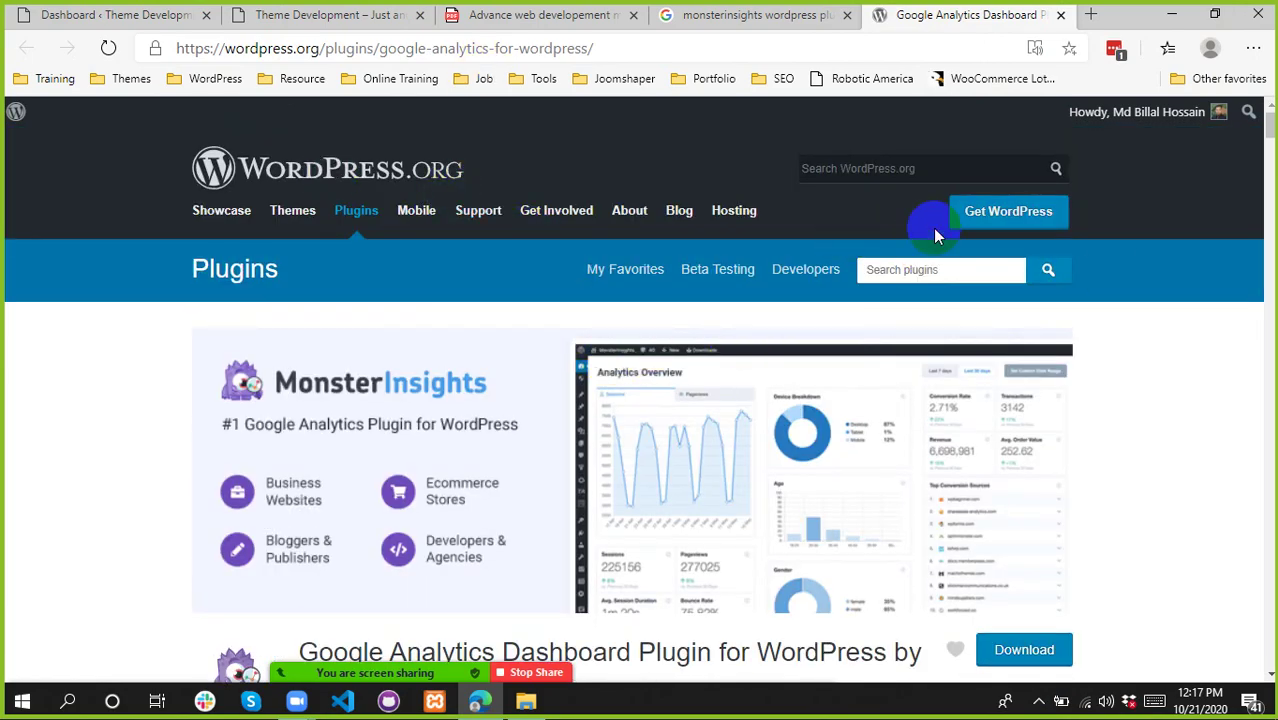
pyautogui.scroll(-3, 985, 290)
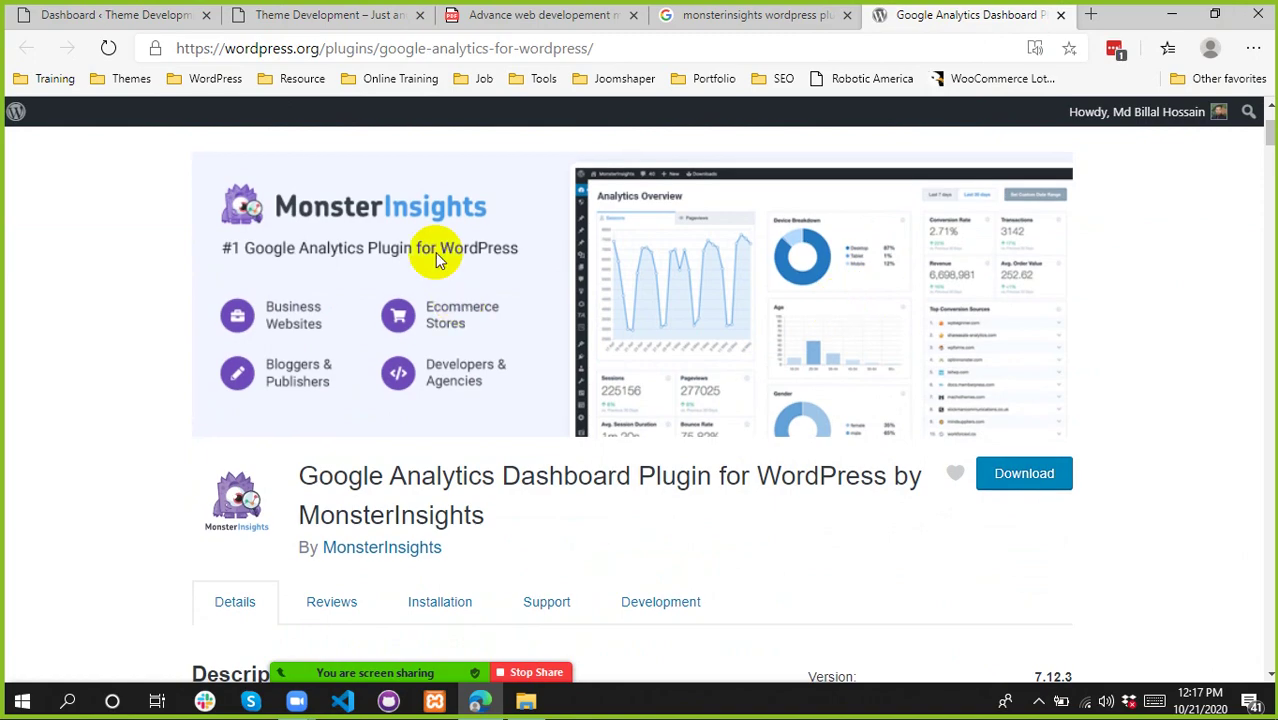
pyautogui.scroll(-3, 423, 292)
pyautogui.scroll(3, 697, 533)
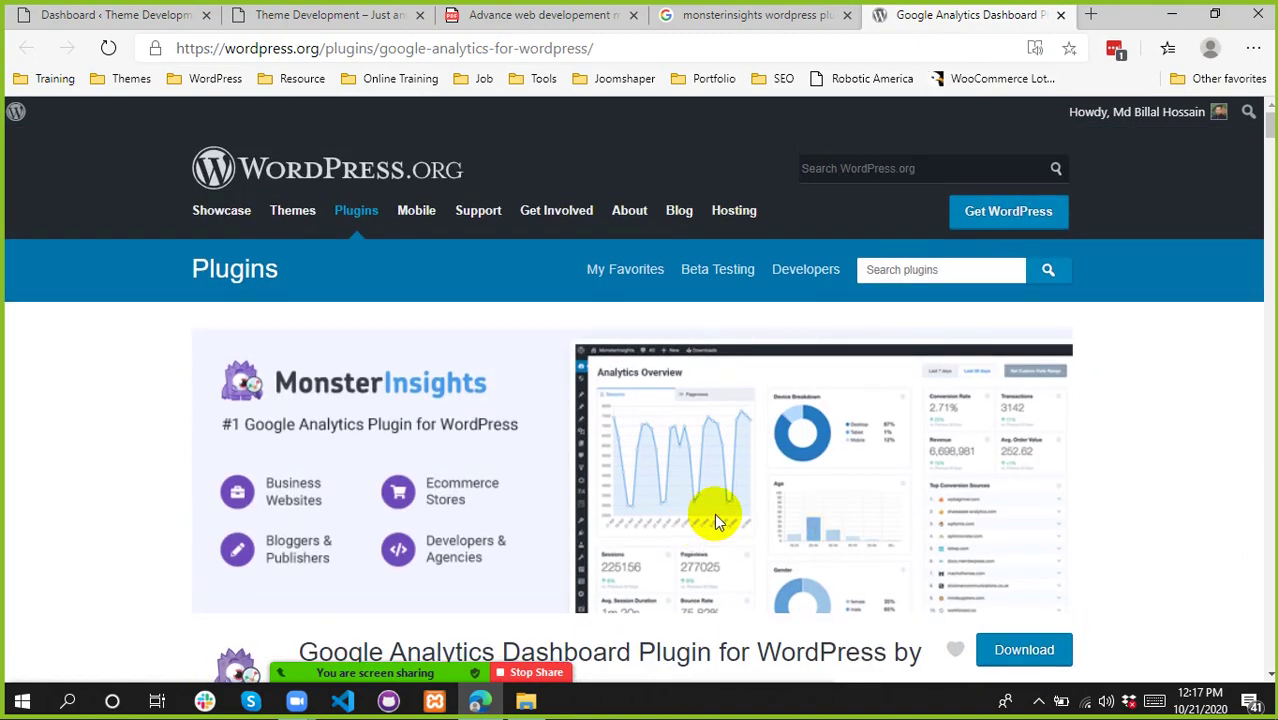
pyautogui.scroll(-4, 847, 405)
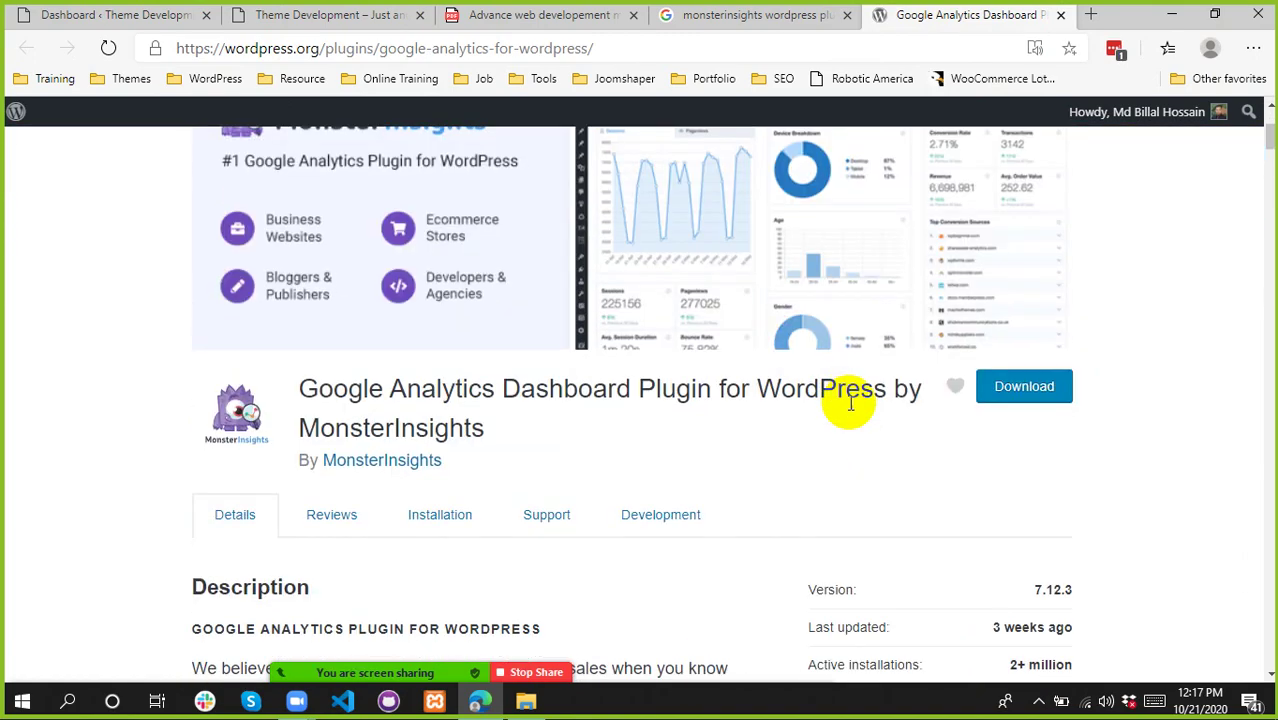
# - Examine the plugin's details, including its version, last update and active installations
pyautogui.moveTo(830, 408); pyautogui.dragTo(1155, 408)
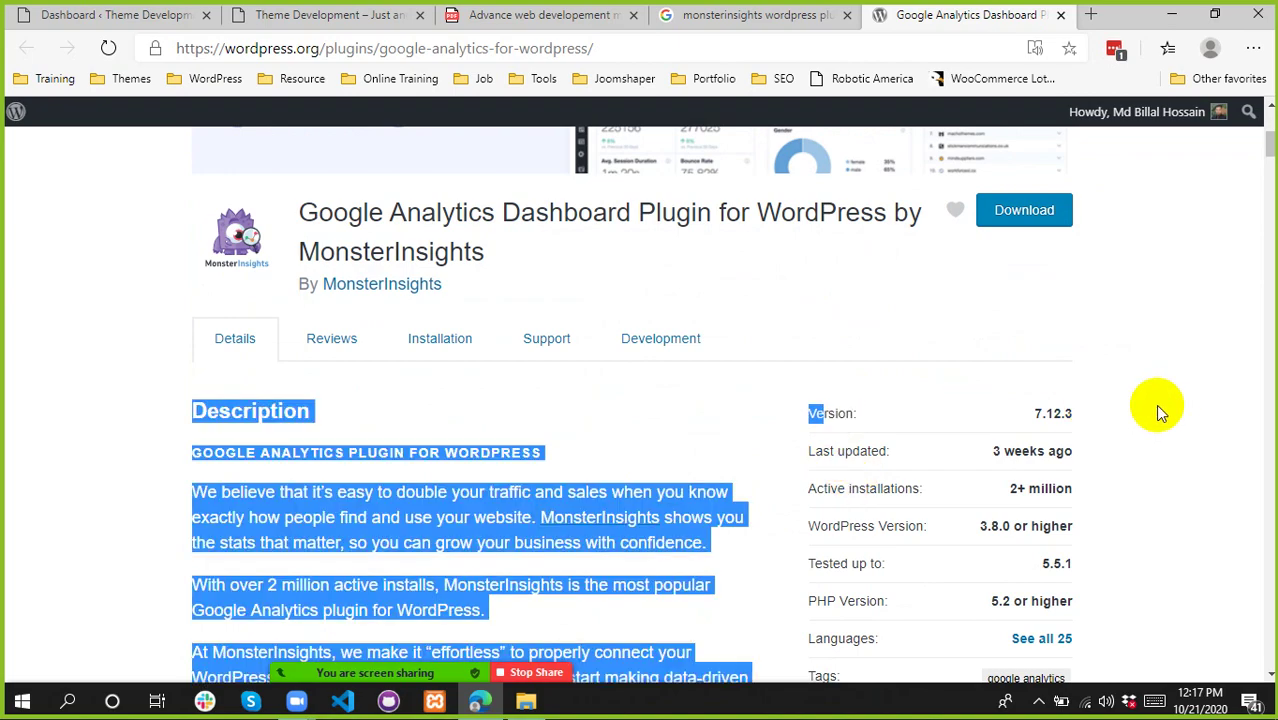
pyautogui.click(890, 438)
pyautogui.moveTo(842, 450); pyautogui.dragTo(1056, 448)
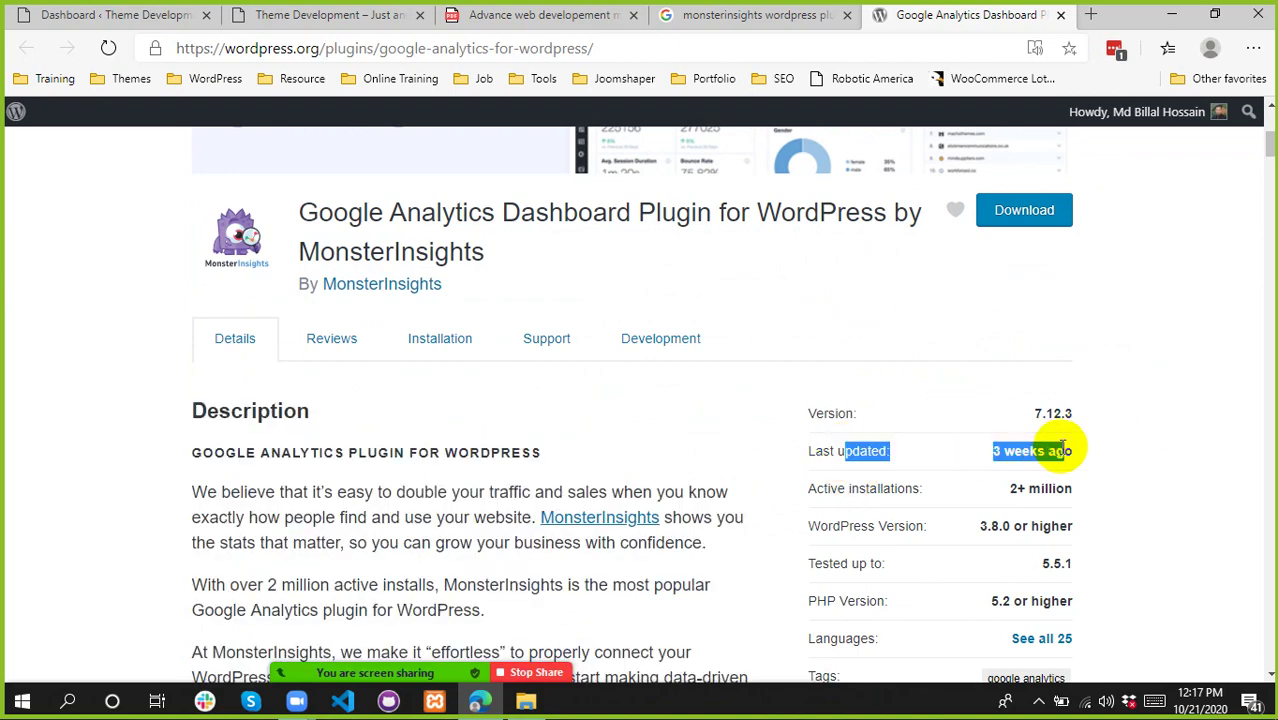
pyautogui.click(1135, 450)
pyautogui.scroll(-1, 1135, 450)
pyautogui.scroll(5, 1124, 435)
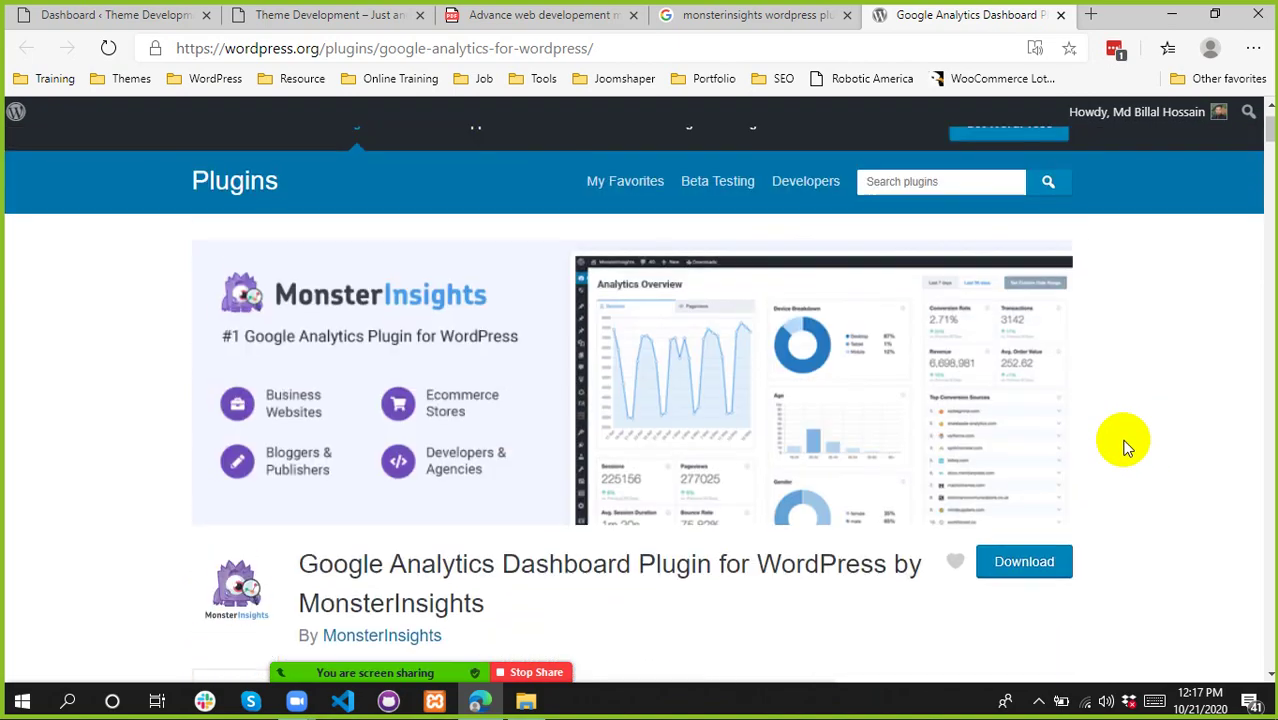
pyautogui.scroll(-2, 1117, 431)
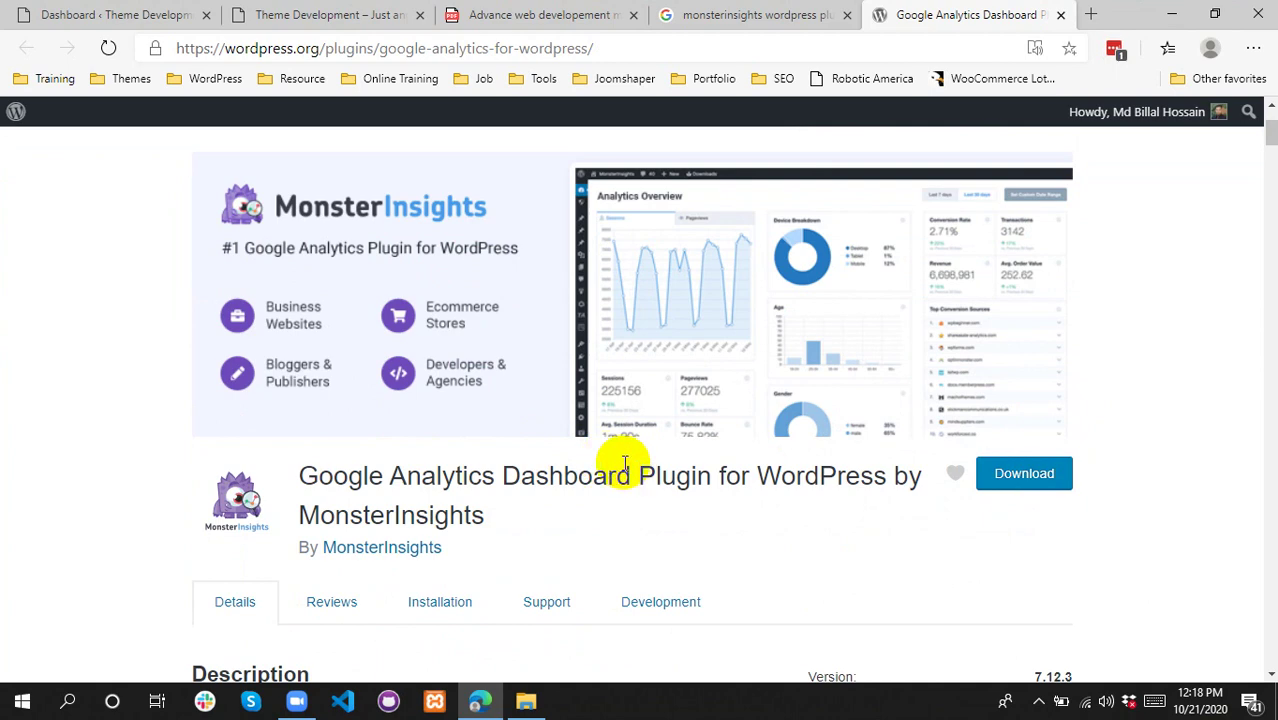
pyautogui.scroll(-2, 510, 450)
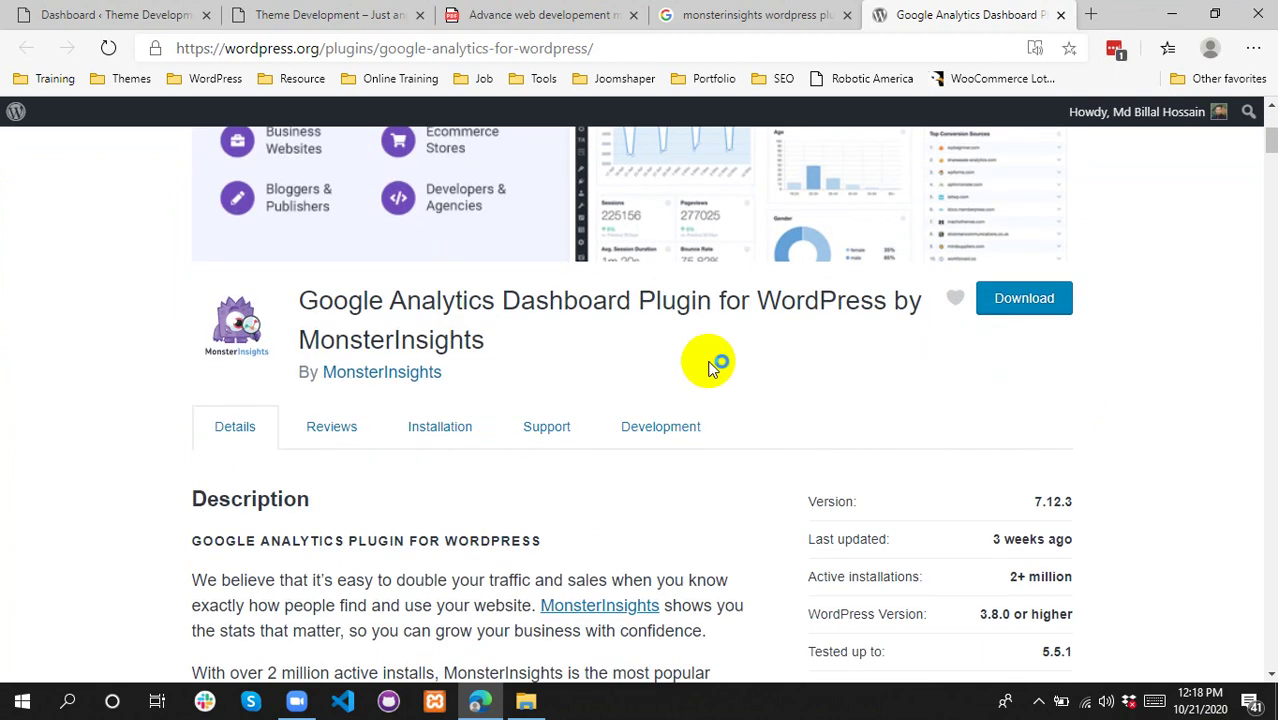
pyautogui.scroll(-1, 820, 392)
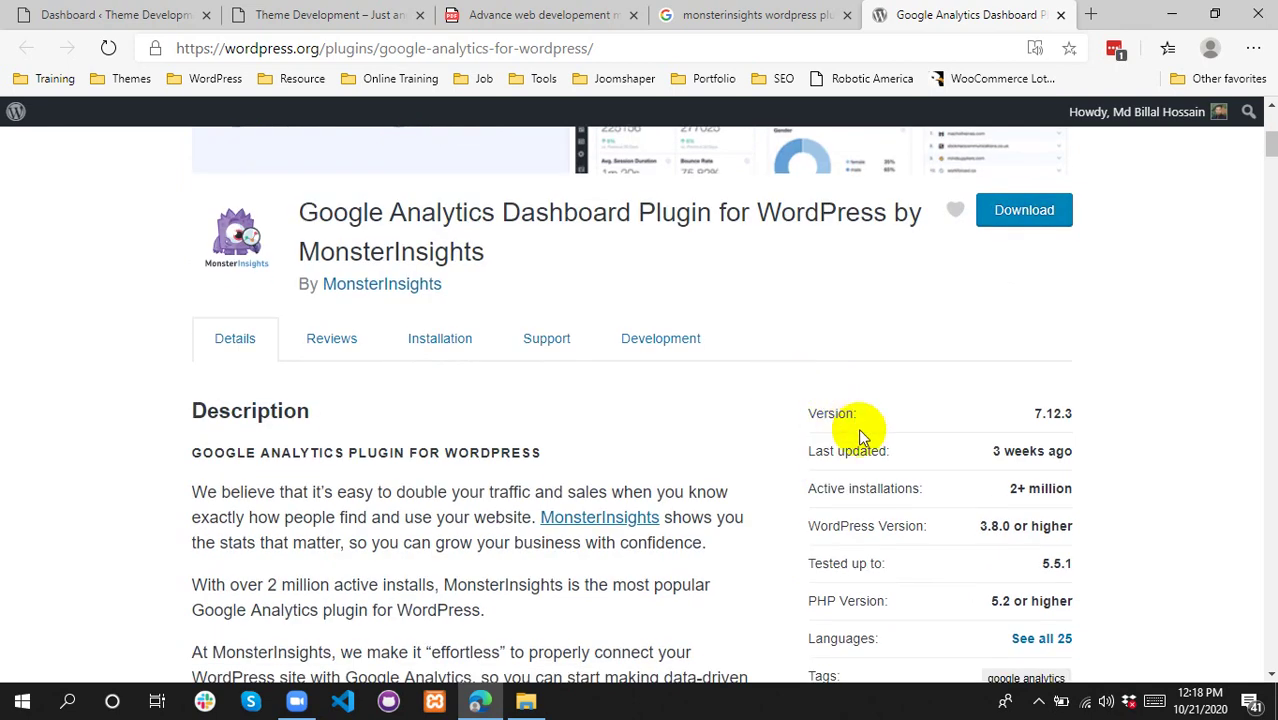
pyautogui.scroll(-1, 858, 428)
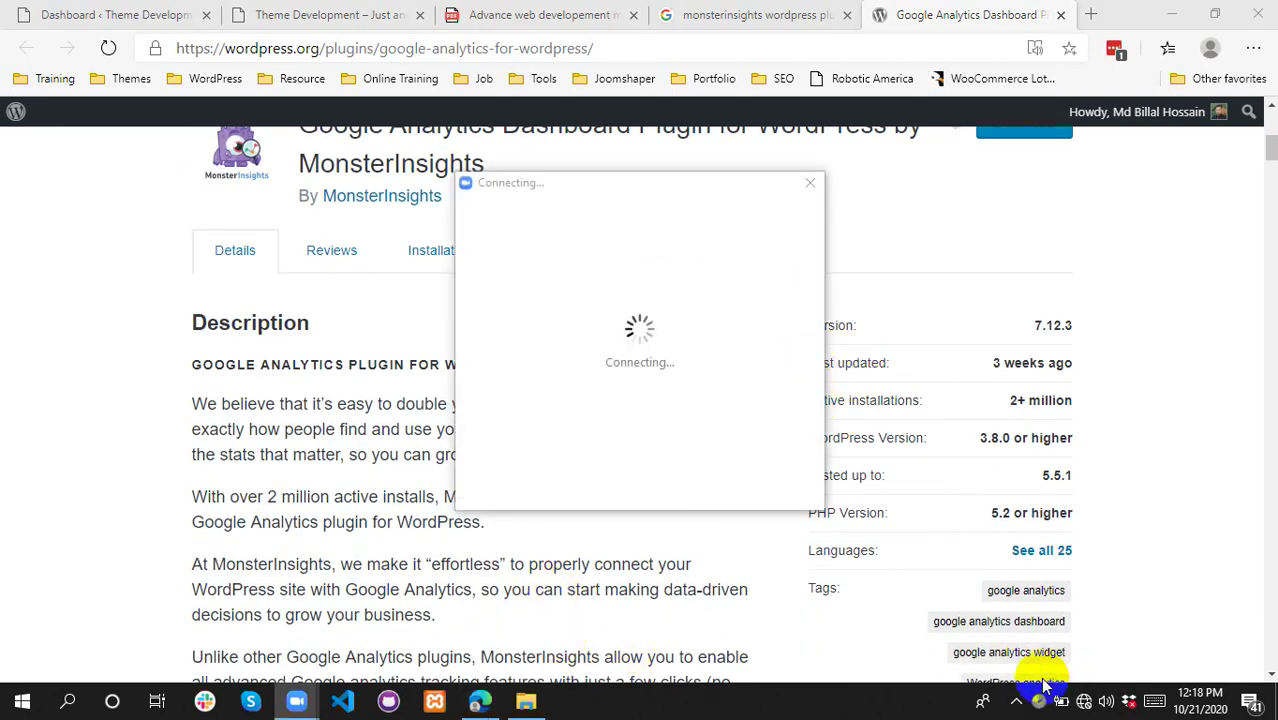
# - Check the hidden system tray icons and dismiss the private-time reminder notification
pyautogui.click(1015, 704)
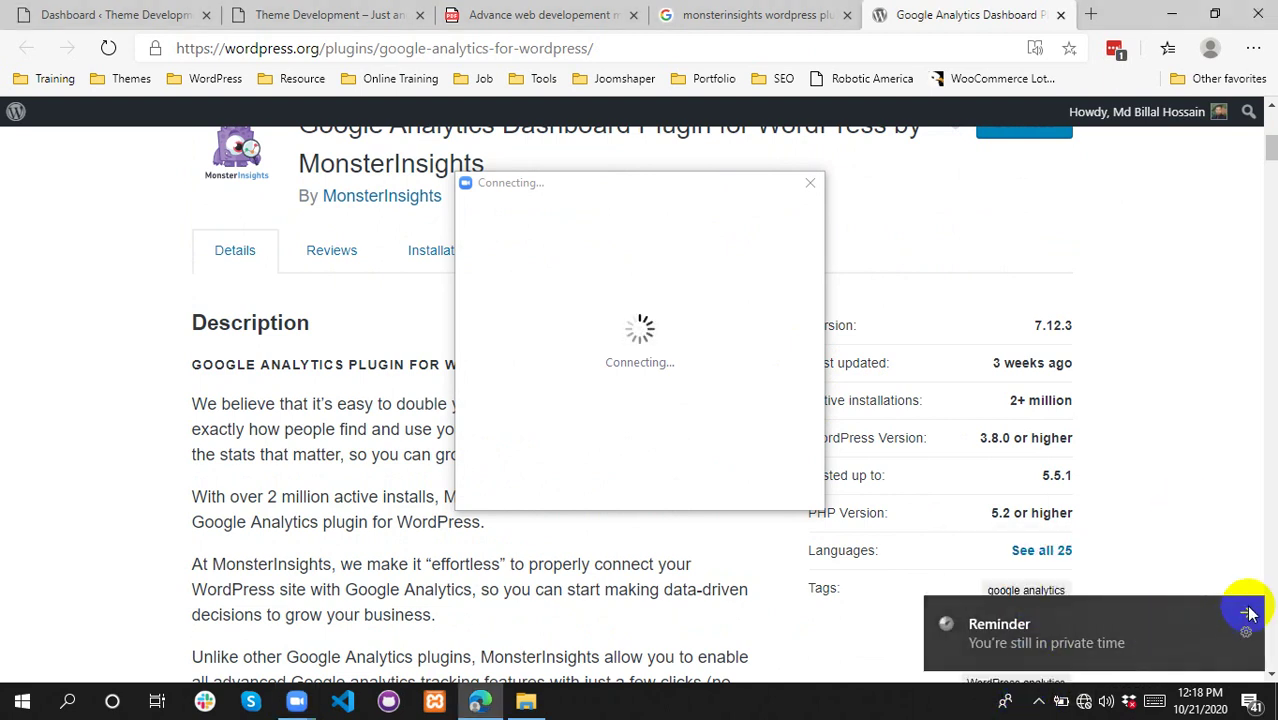
pyautogui.click(1248, 609)
pyautogui.click(1038, 705)
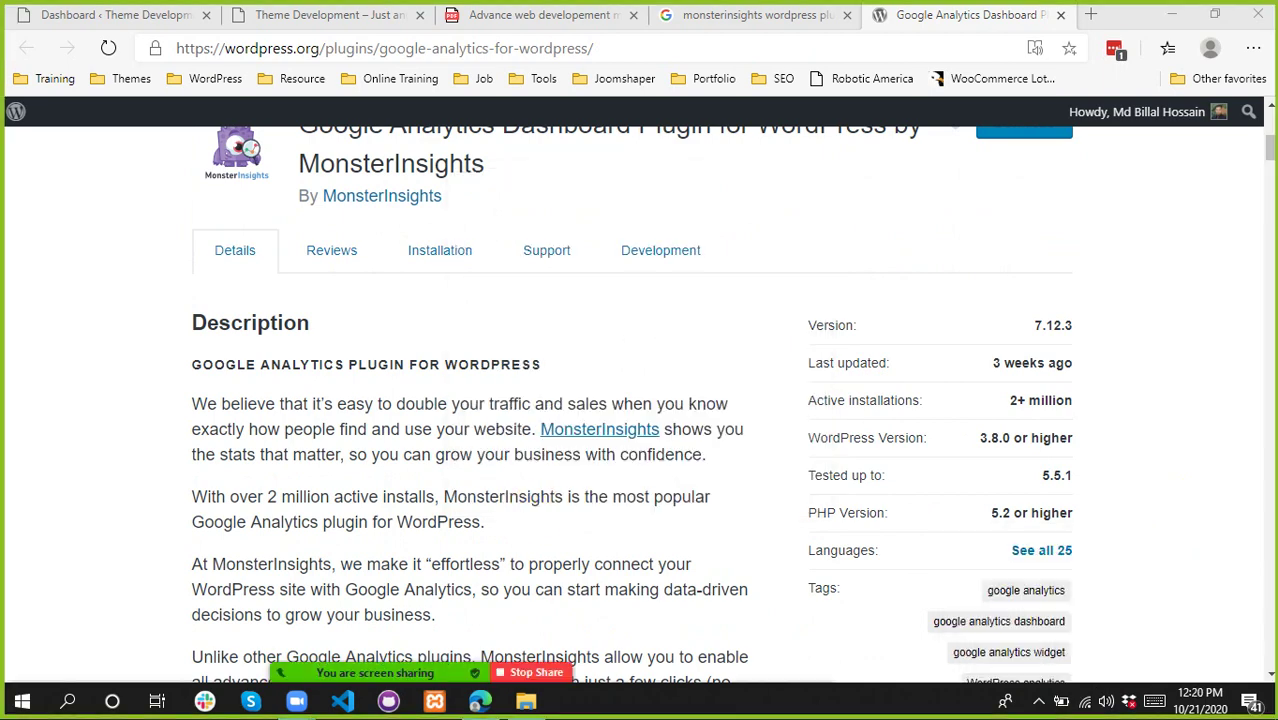
# - Recheck when the MonsterInsights plugin was last updated and return to the page's banner
pyautogui.scroll(1, 531, 502)
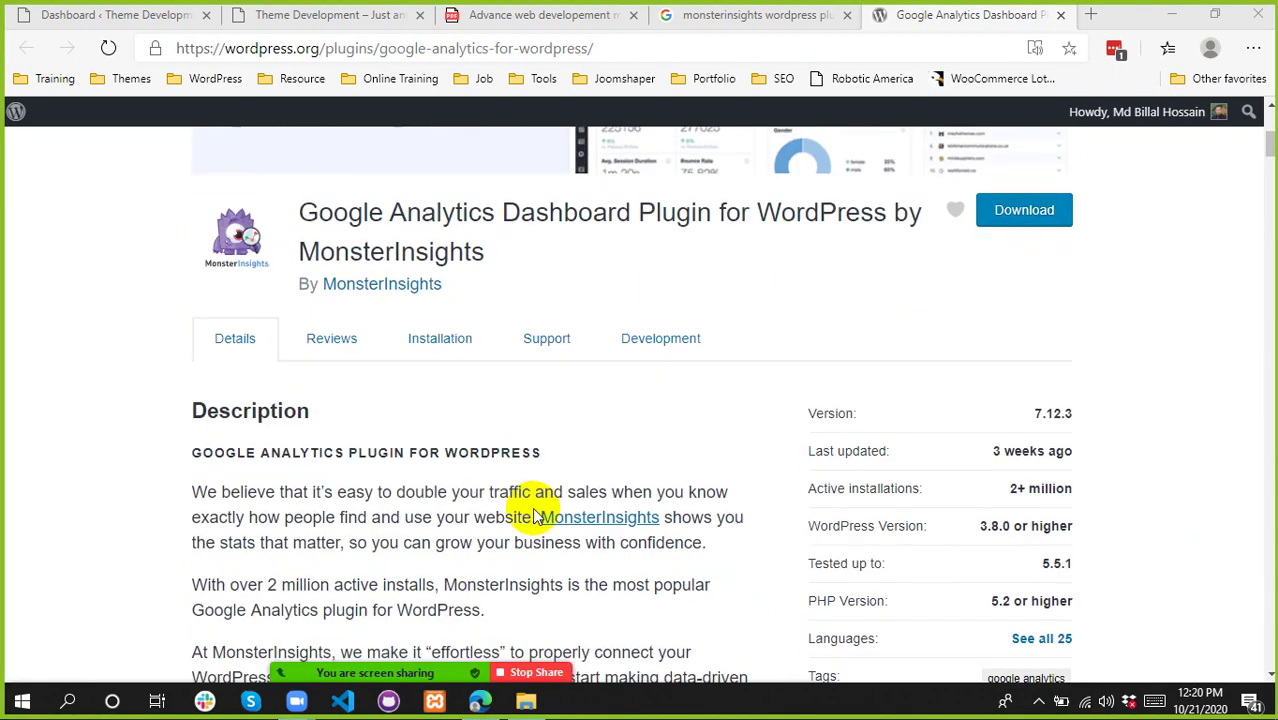
pyautogui.moveTo(866, 451); pyautogui.dragTo(1133, 449)
pyautogui.click(1134, 447)
pyautogui.scroll(5, 1123, 444)
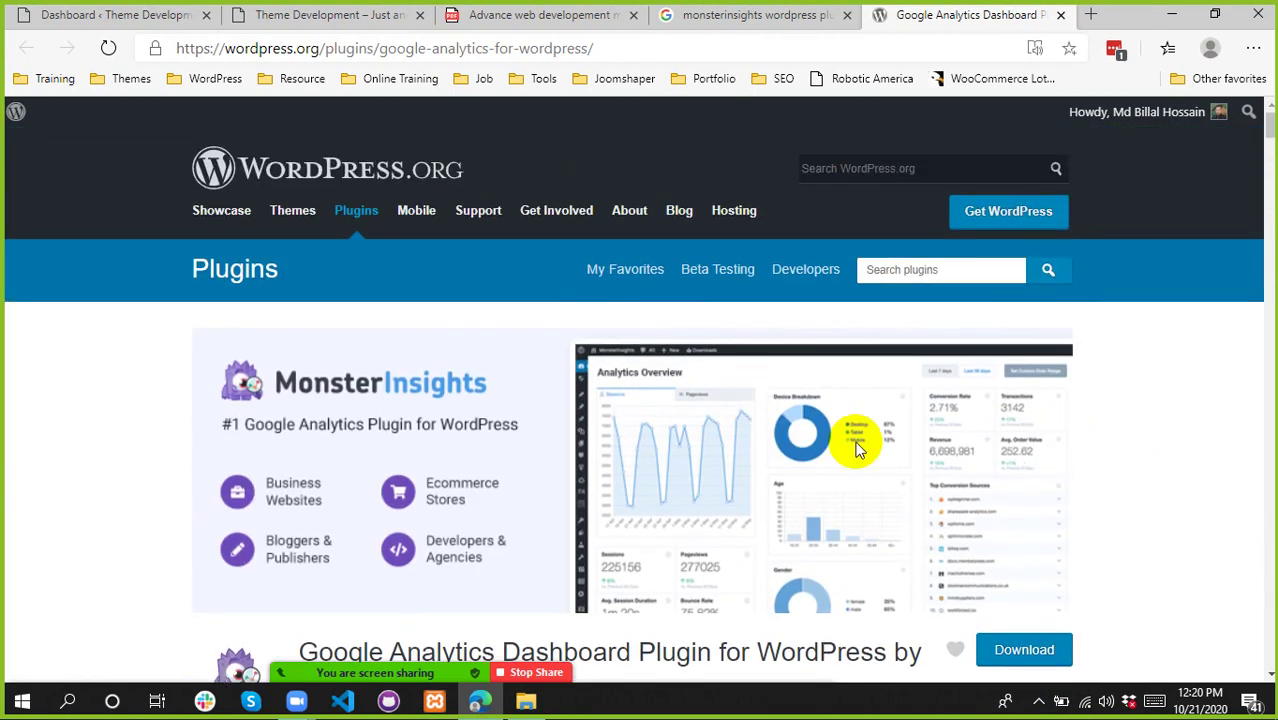
# - Glance at the plugin's ratings, then examine its last update date and number of active installations
pyautogui.scroll(-3, 864, 445)
pyautogui.scroll(-10, 1015, 542)
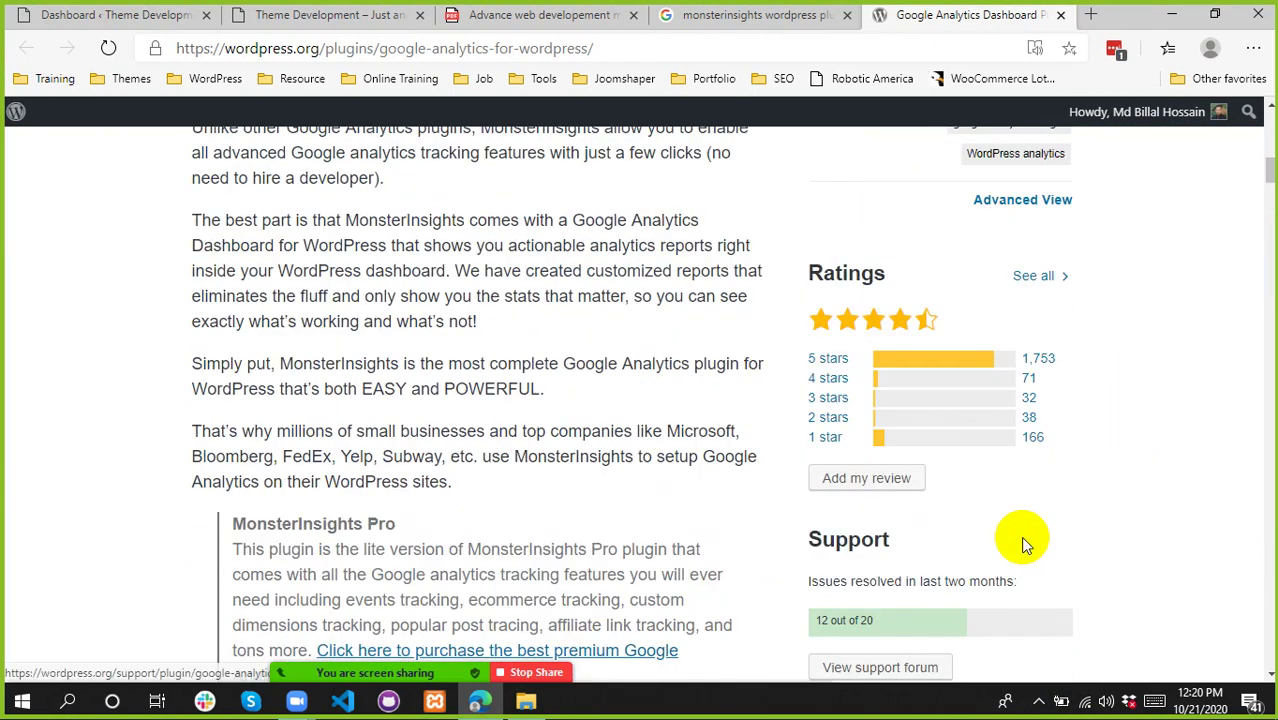
pyautogui.scroll(8, 1020, 540)
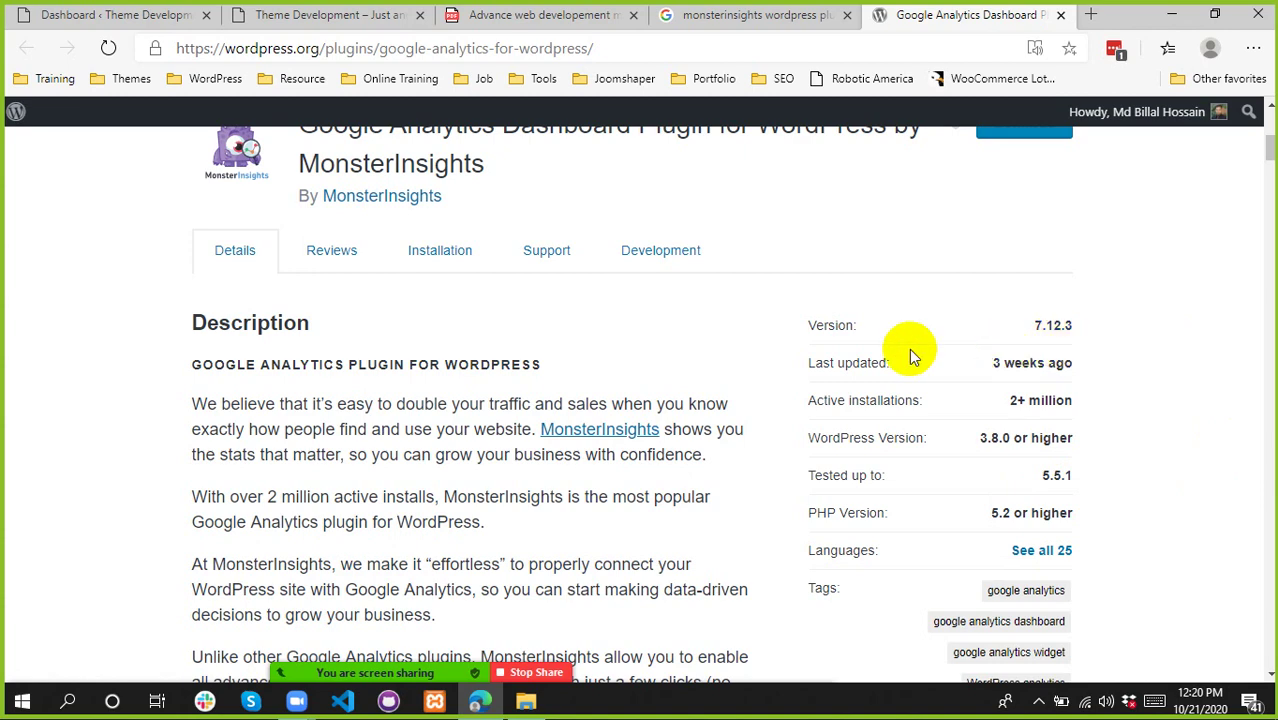
pyautogui.moveTo(802, 358); pyautogui.dragTo(900, 366)
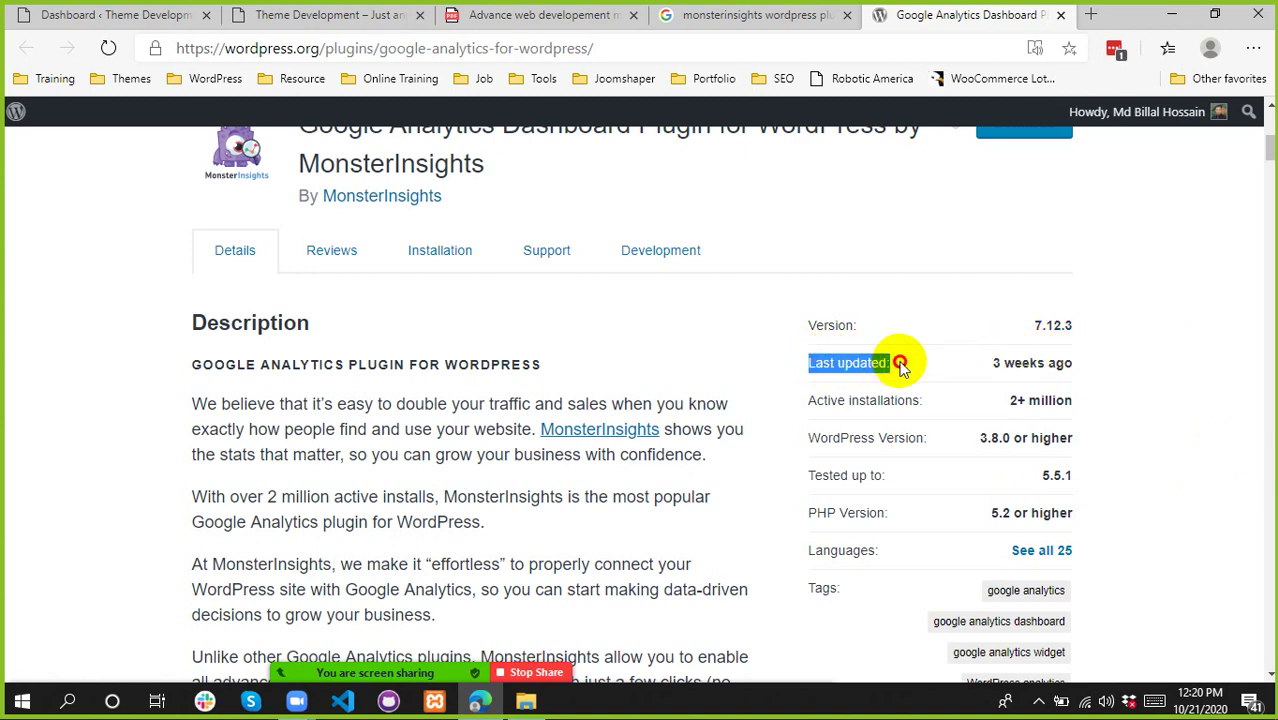
pyautogui.click(1073, 358)
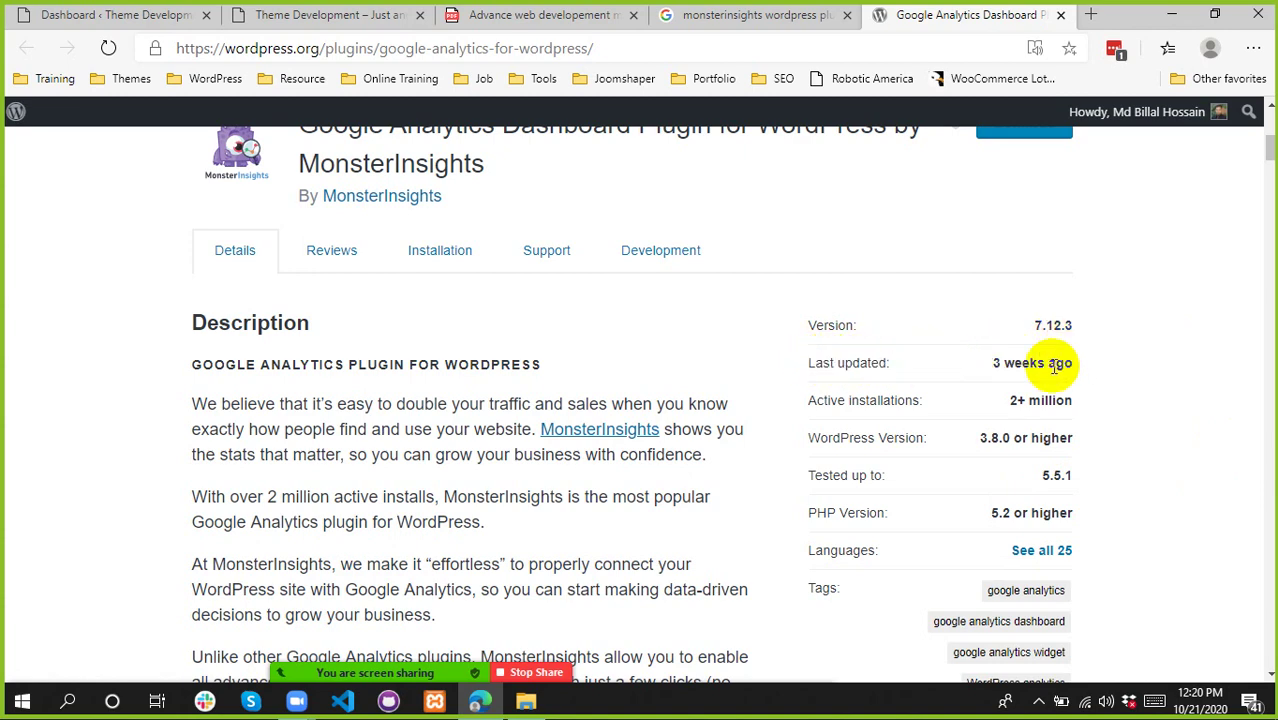
pyautogui.moveTo(993, 362); pyautogui.dragTo(1022, 360)
pyautogui.click(1120, 362)
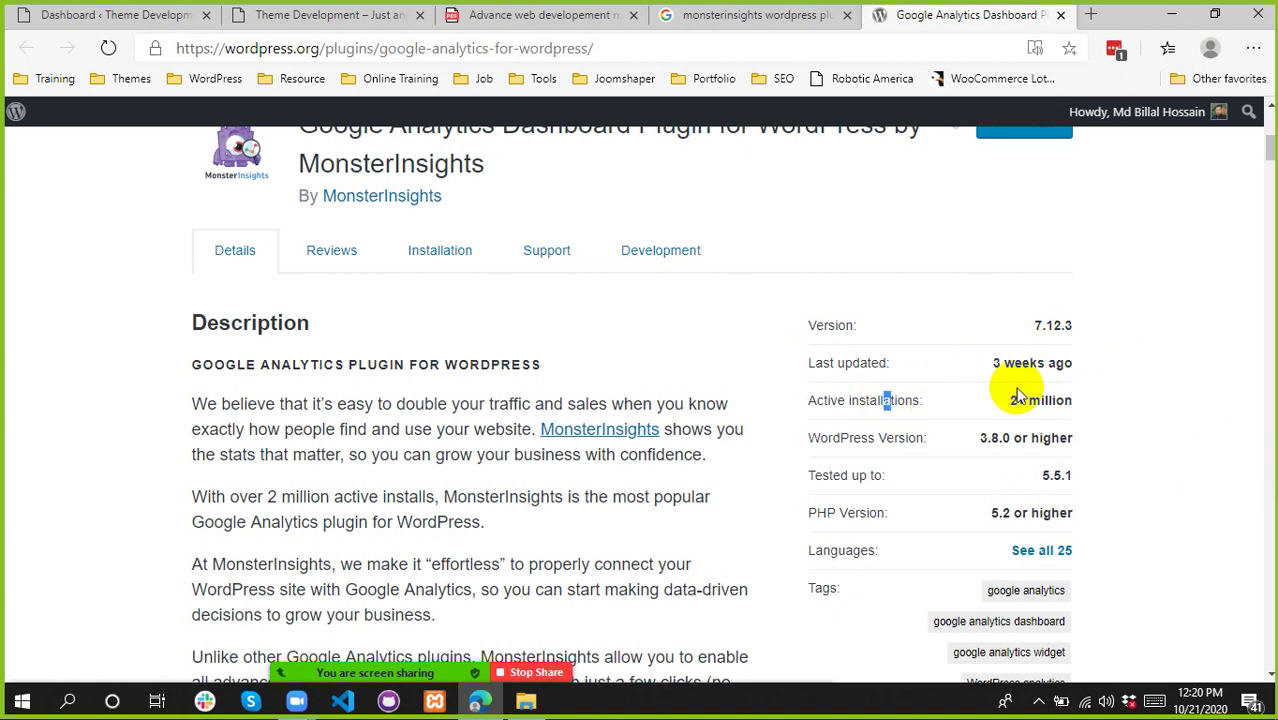
pyautogui.moveTo(1006, 399); pyautogui.dragTo(1112, 391)
pyautogui.click(1112, 391)
# - Check the plugin's required WordPress version and the version it has been tested up to
pyautogui.scroll(-2, 1115, 392)
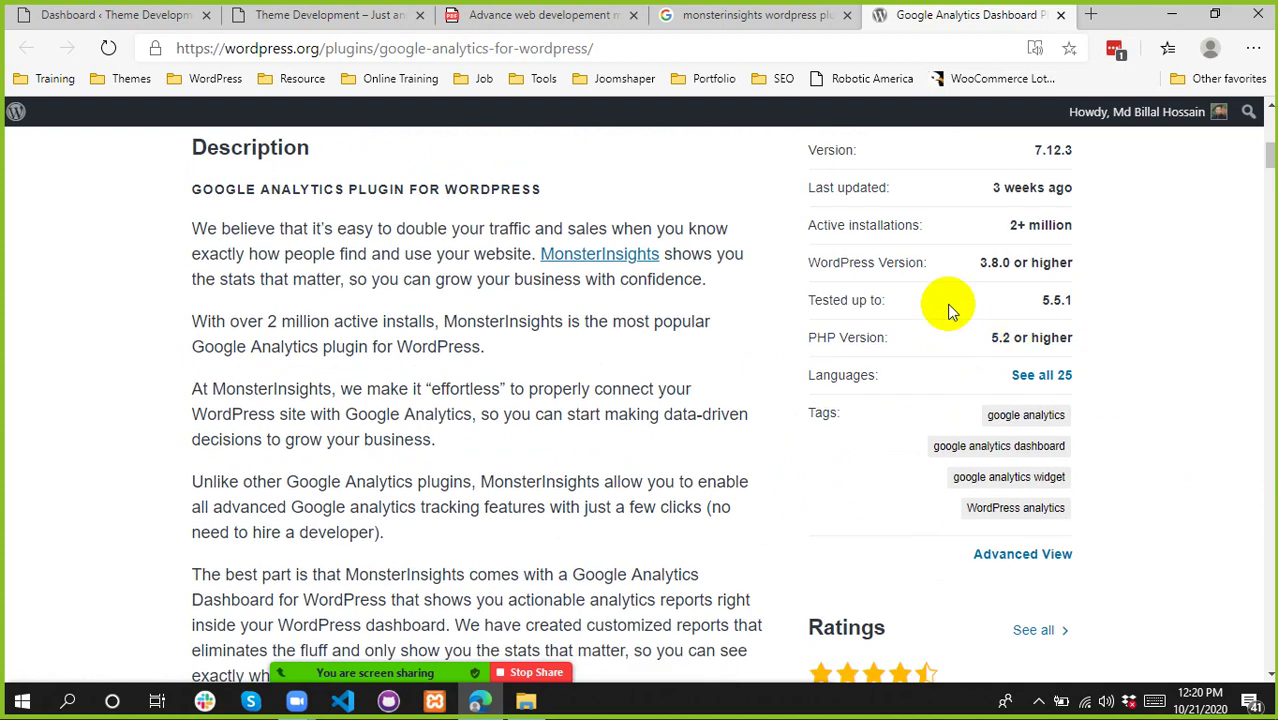
pyautogui.click(848, 265)
pyautogui.moveTo(848, 265); pyautogui.dragTo(1127, 262)
pyautogui.click(1055, 262)
pyautogui.click(1127, 262)
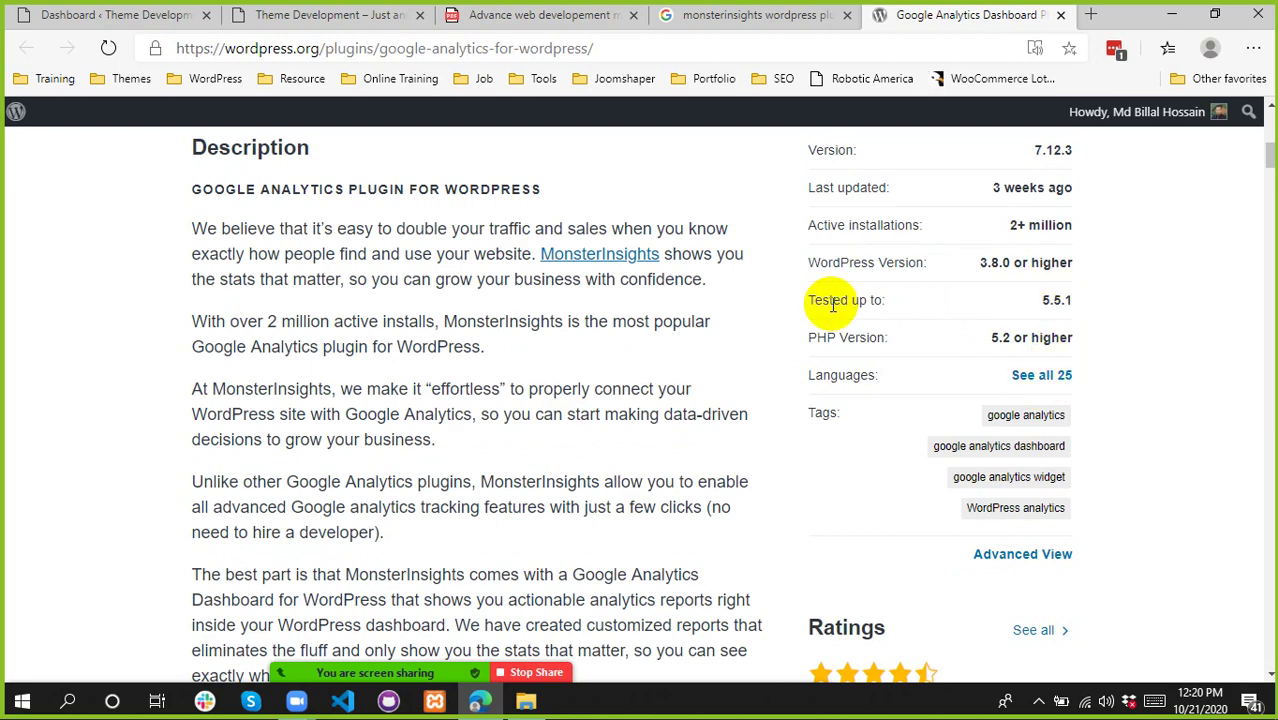
pyautogui.moveTo(832, 300); pyautogui.dragTo(918, 305)
pyautogui.hotkey('ctrl', 'a')
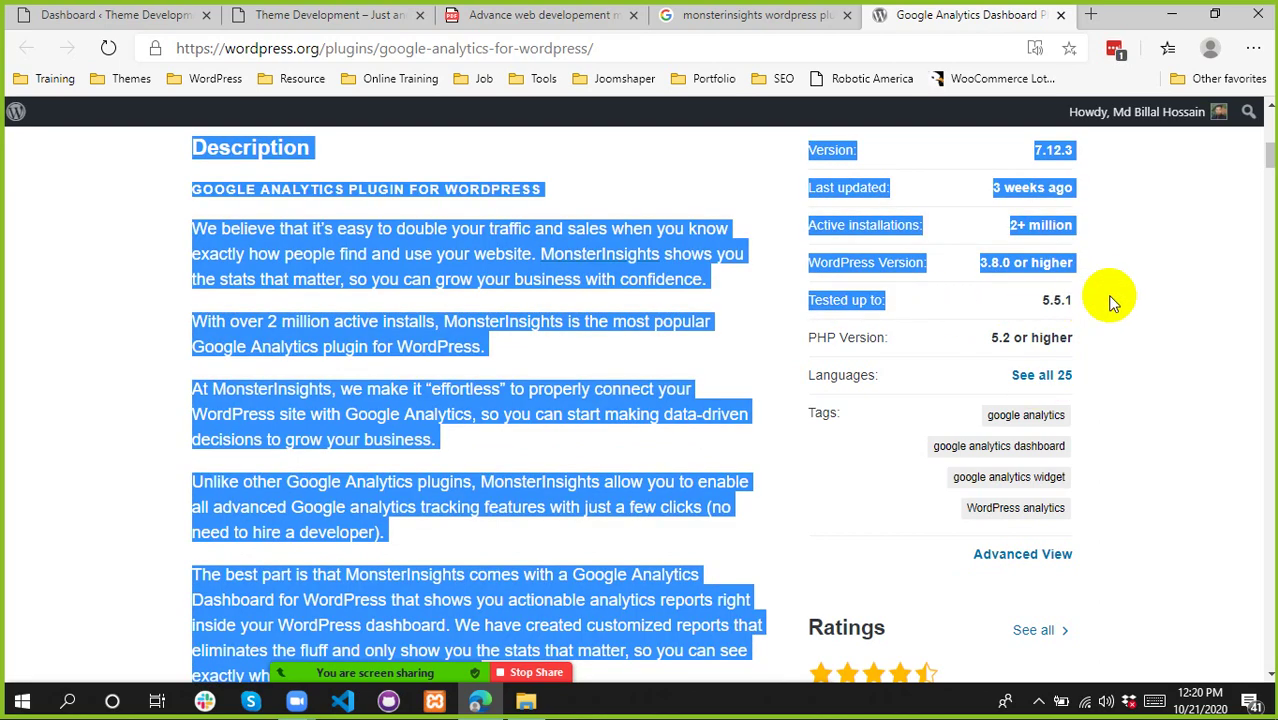
pyautogui.click(1107, 294)
# - Look over the plugin's tags, star ratings, support statistics and getting-started video
pyautogui.scroll(3, 885, 342)
pyautogui.scroll(1, 885, 342)
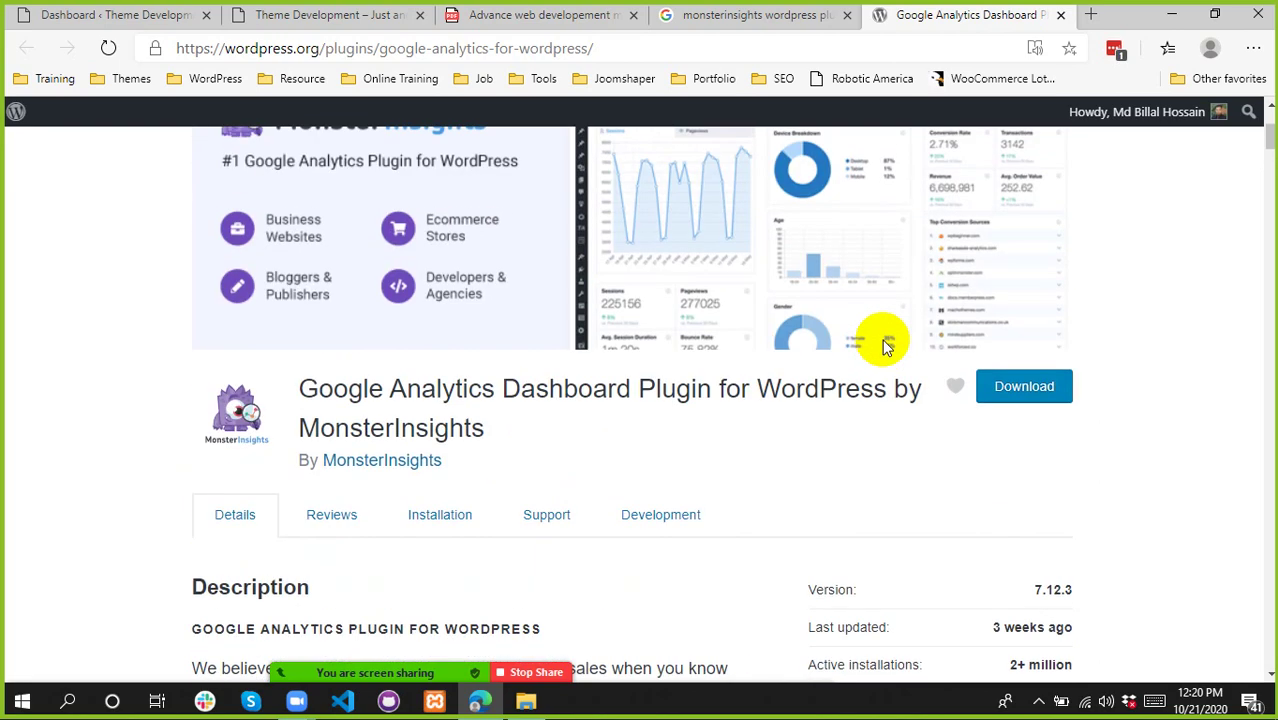
pyautogui.scroll(-5, 895, 320)
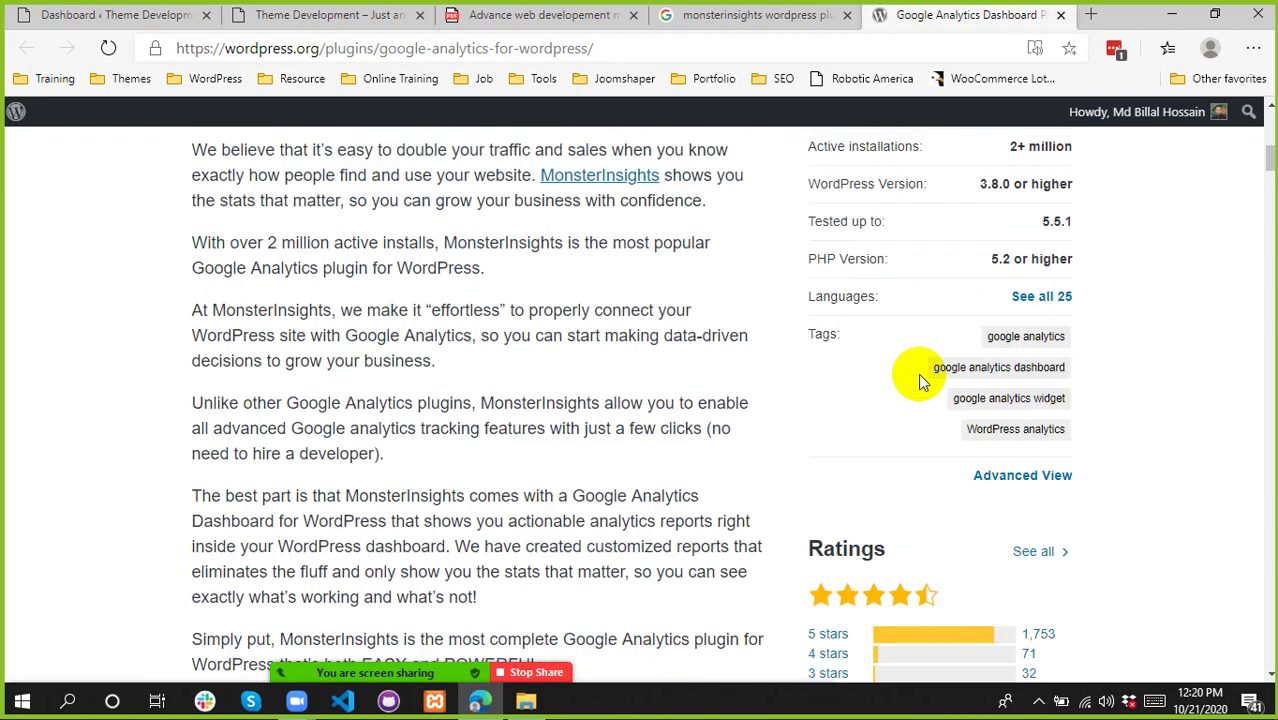
pyautogui.scroll(-3, 997, 383)
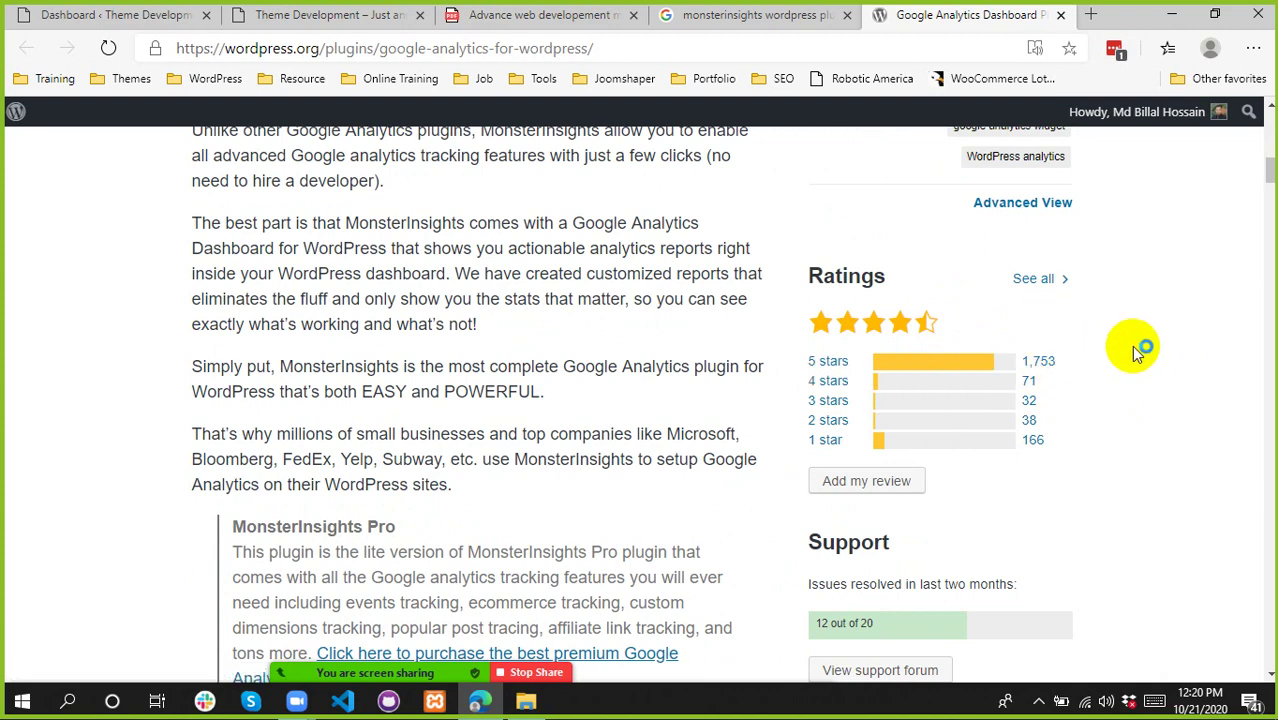
pyautogui.scroll(-4, 1093, 355)
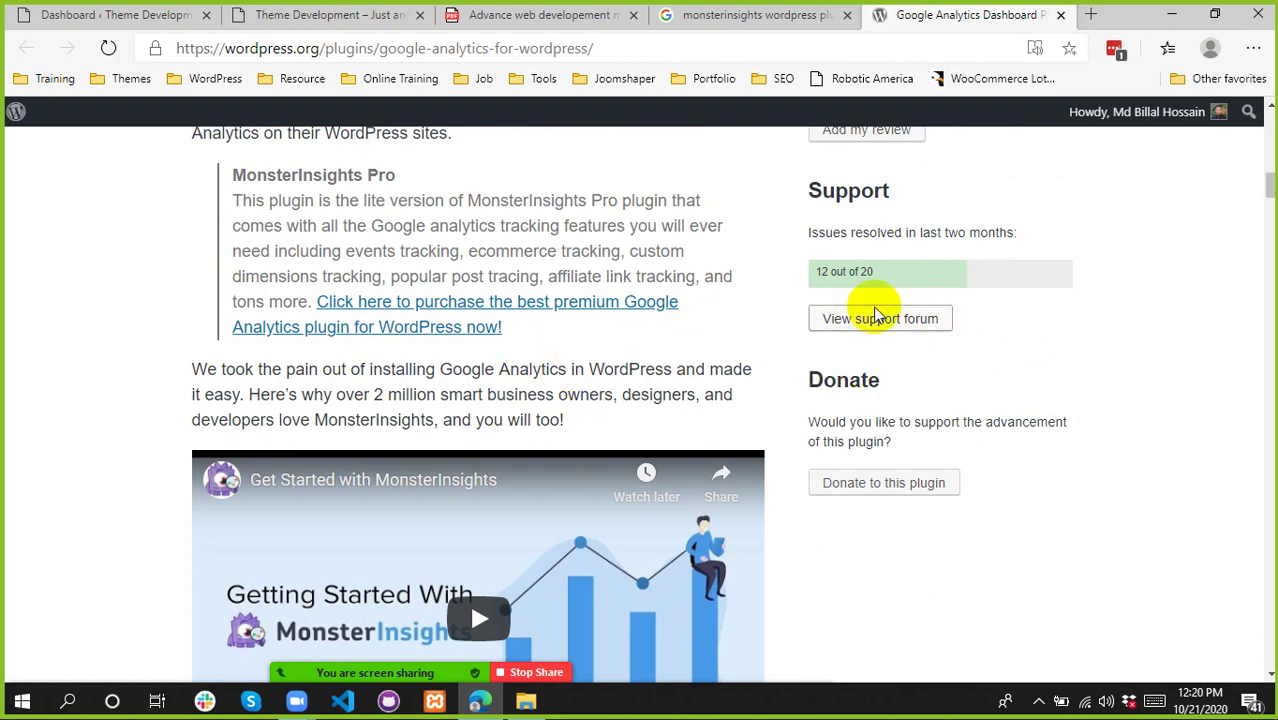
pyautogui.scroll(-6, 713, 271)
pyautogui.scroll(3, 499, 371)
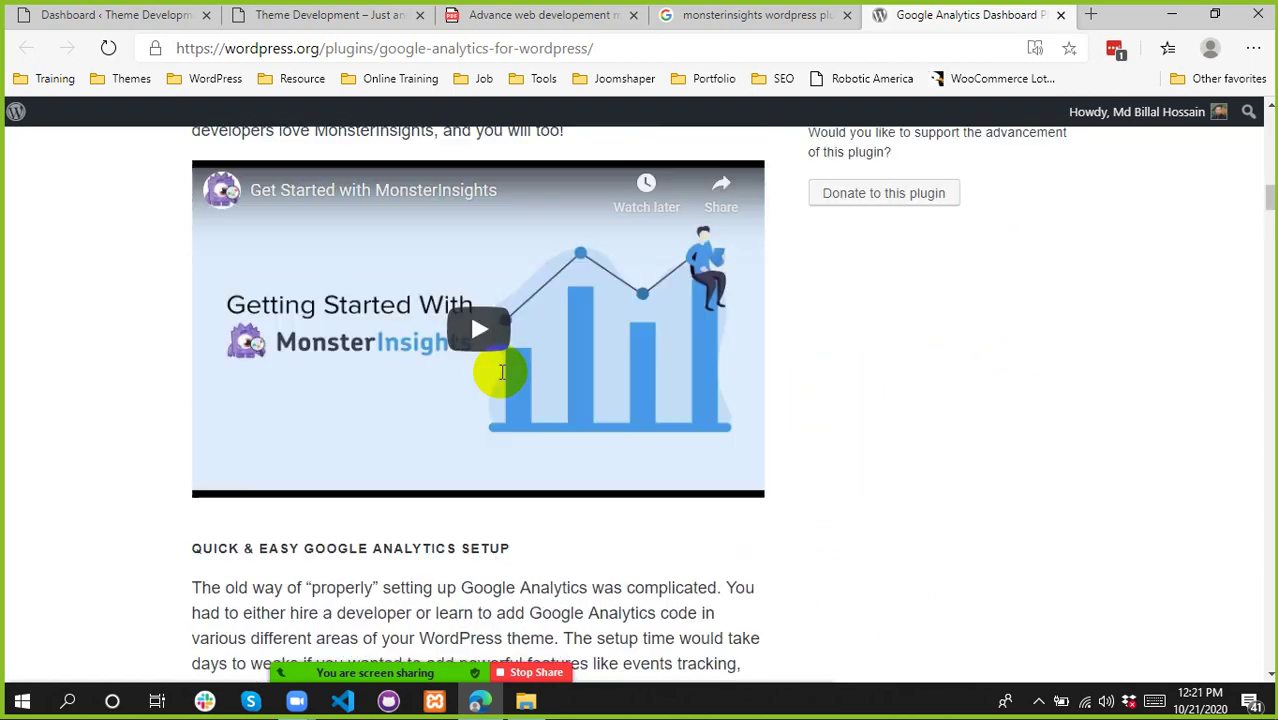
# - Skim the setup and dashboard sections of the plugin description and return to its beginning
pyautogui.scroll(-4, 505, 372)
pyautogui.scroll(-7, 503, 372)
pyautogui.scroll(3, 502, 342)
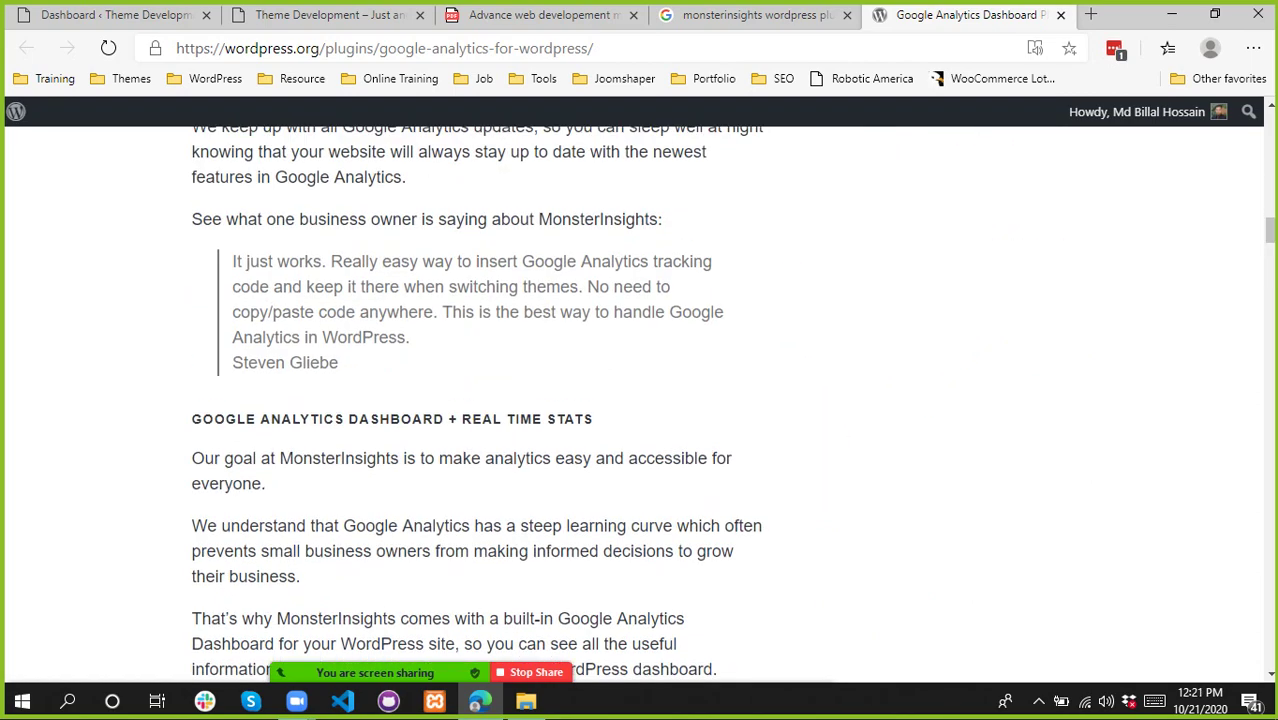
pyautogui.moveTo(1272, 232); pyautogui.dragTo(1270, 177)
pyautogui.scroll(10, 428, 308)
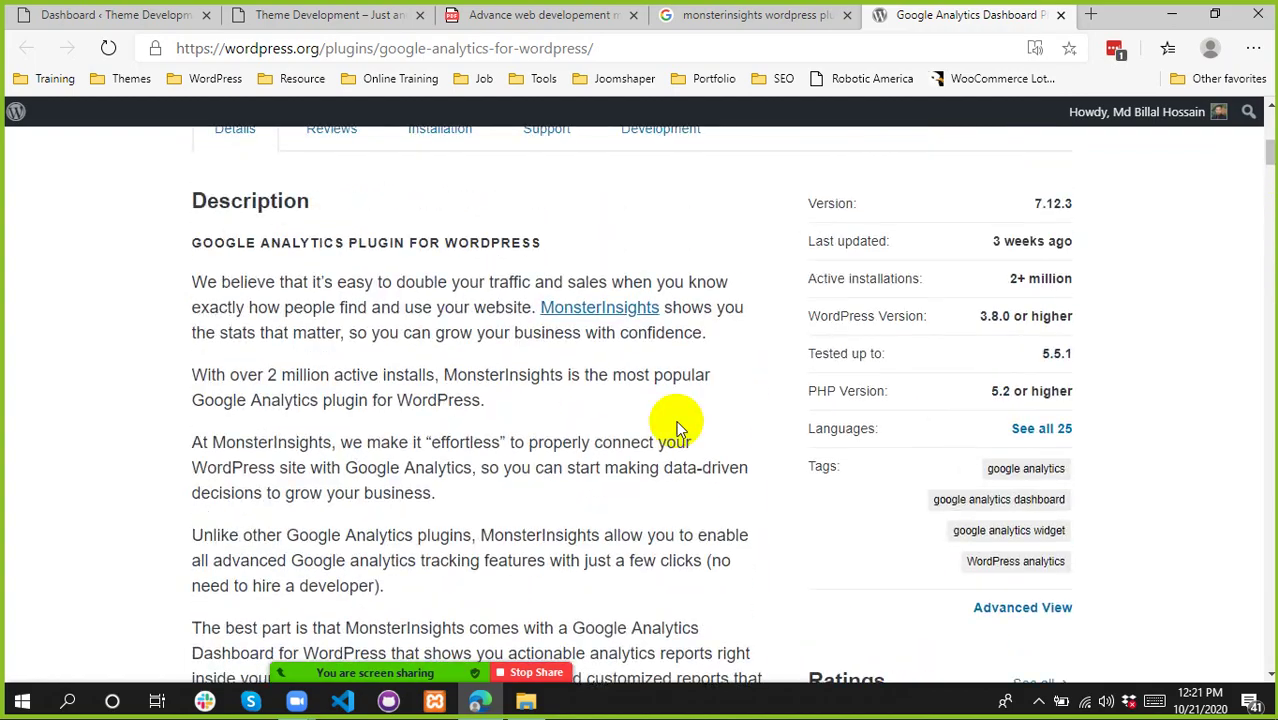
pyautogui.scroll(-3, 514, 405)
pyautogui.scroll(3, 590, 419)
pyautogui.scroll(-8, 590, 402)
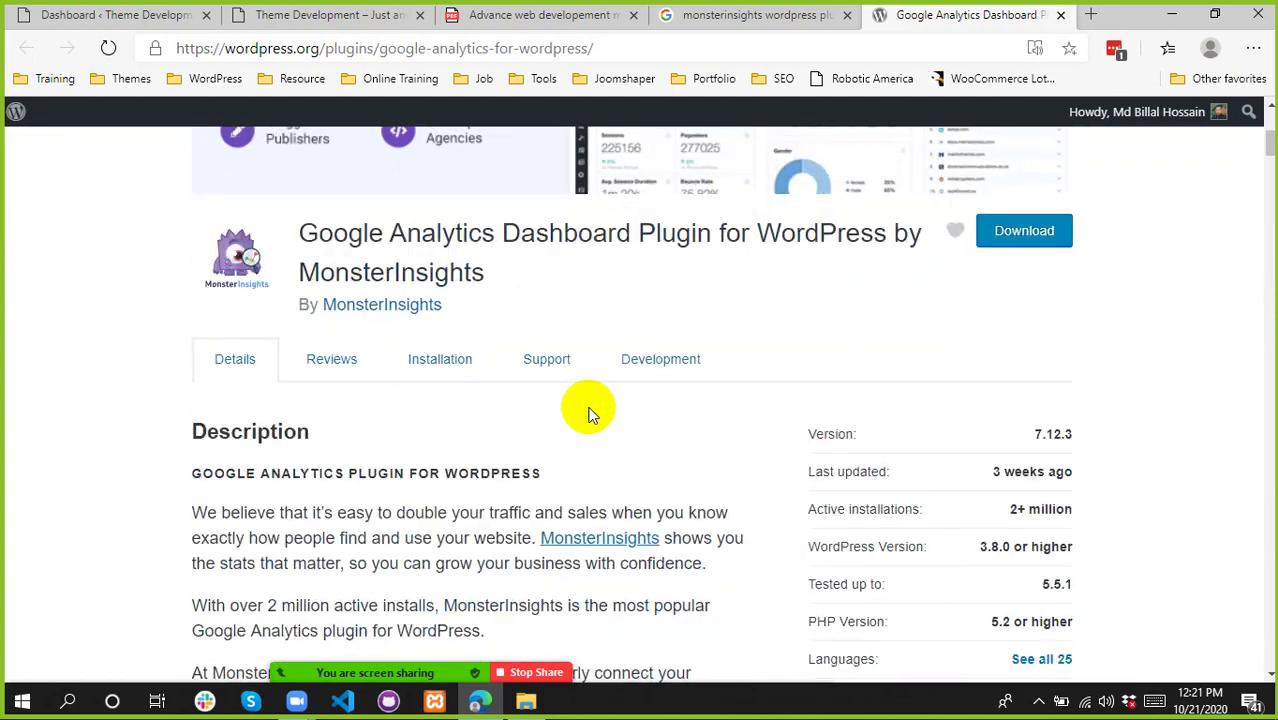
pyautogui.scroll(3, 579, 400)
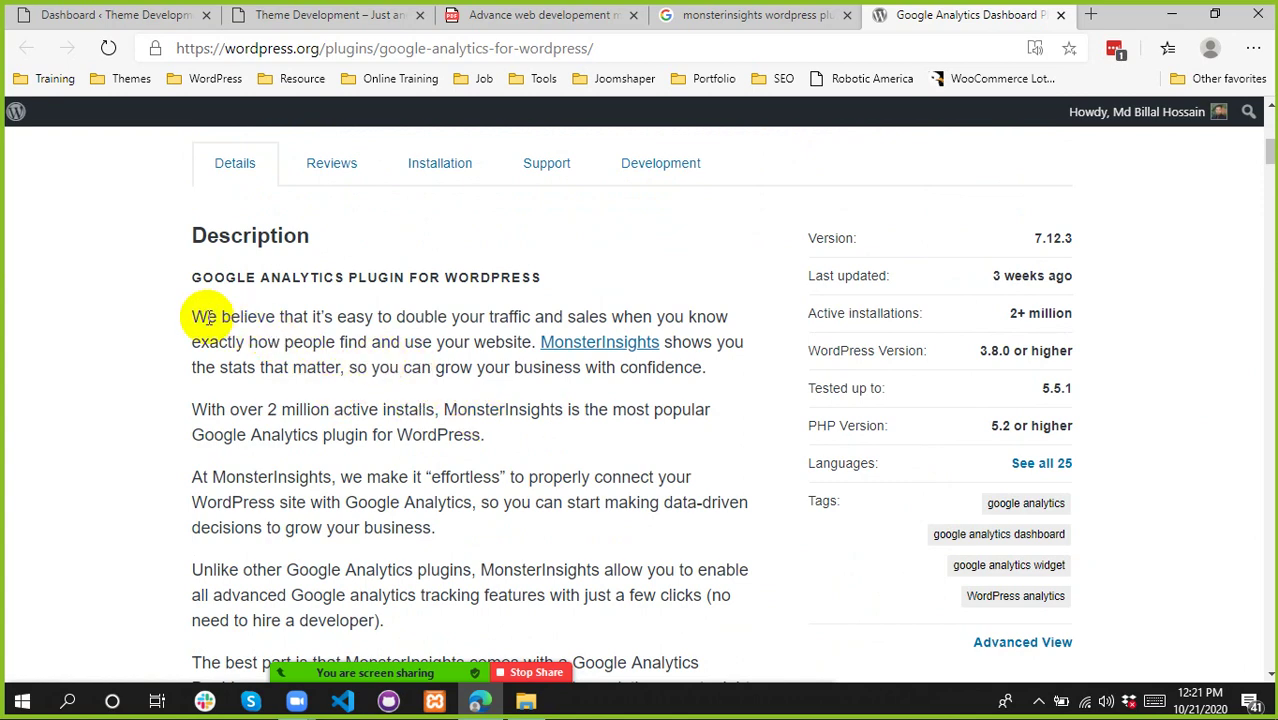
# - Read the description's opening paragraph, then look through the Google Analytics setup and report sections
pyautogui.moveTo(240, 316); pyautogui.dragTo(708, 368)
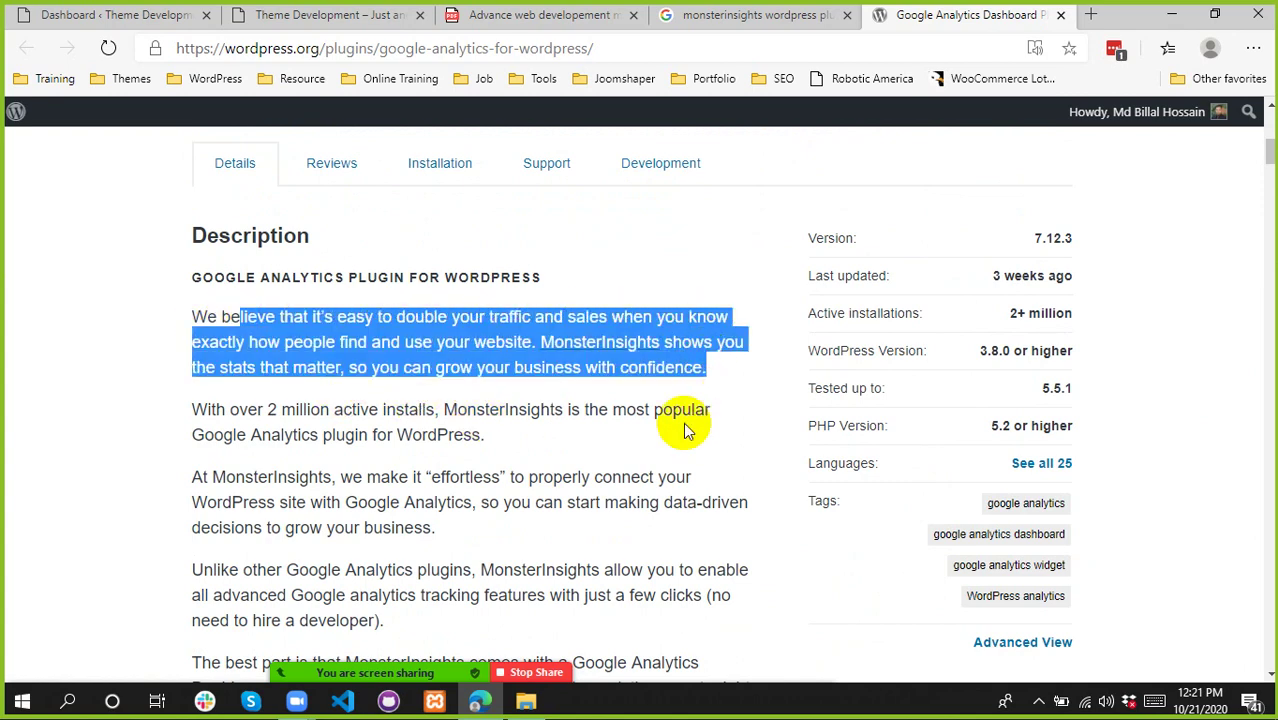
pyautogui.click(655, 410)
pyautogui.scroll(-10, 653, 408)
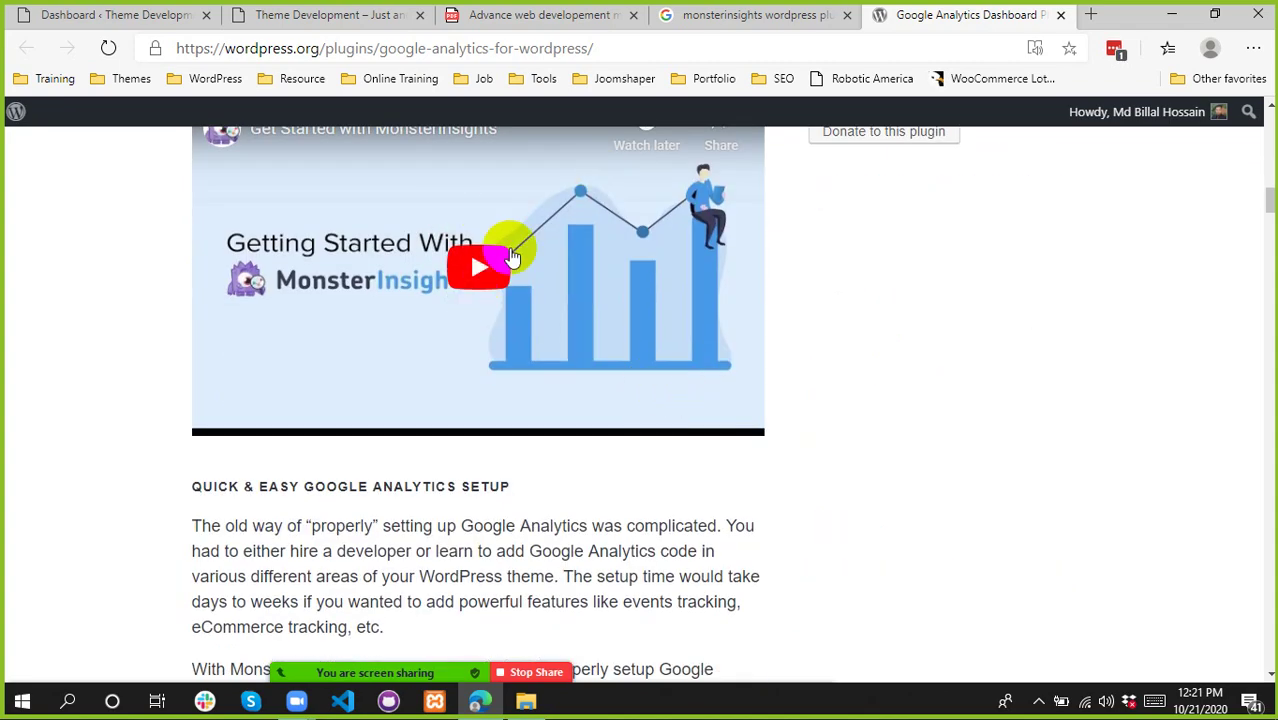
pyautogui.scroll(3, 518, 268)
pyautogui.scroll(-10, 414, 337)
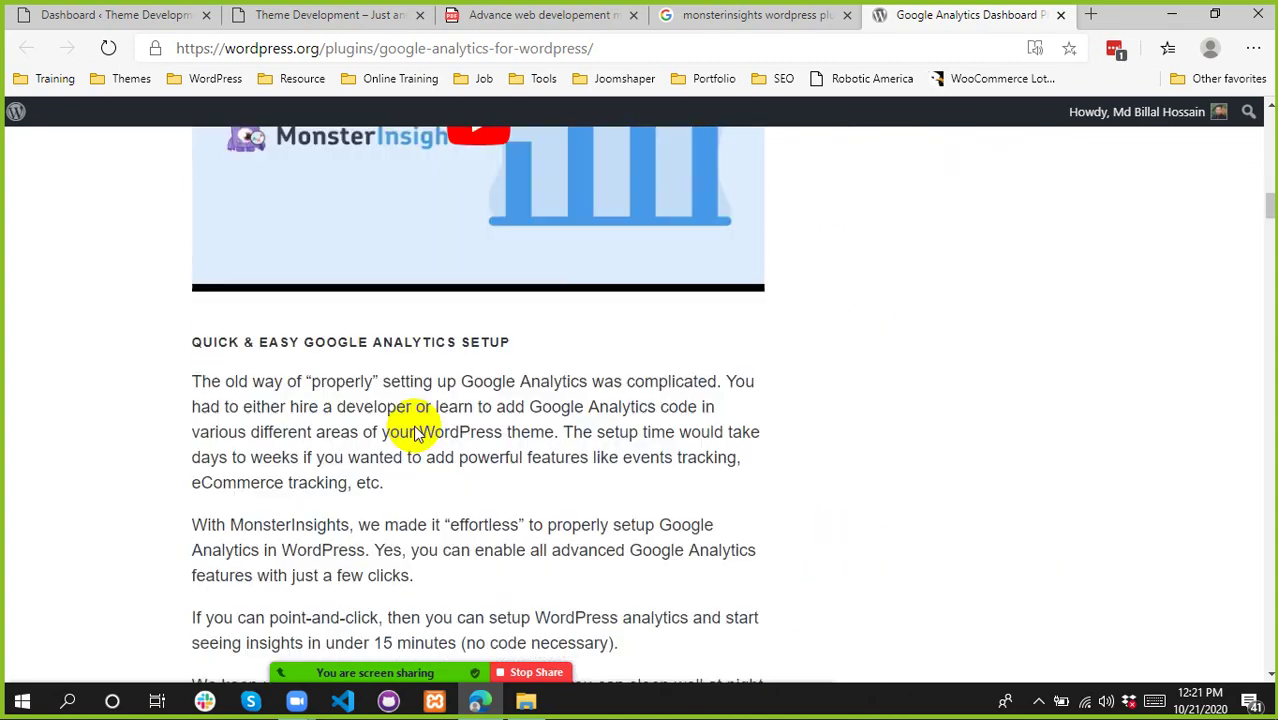
pyautogui.scroll(-10, 412, 390)
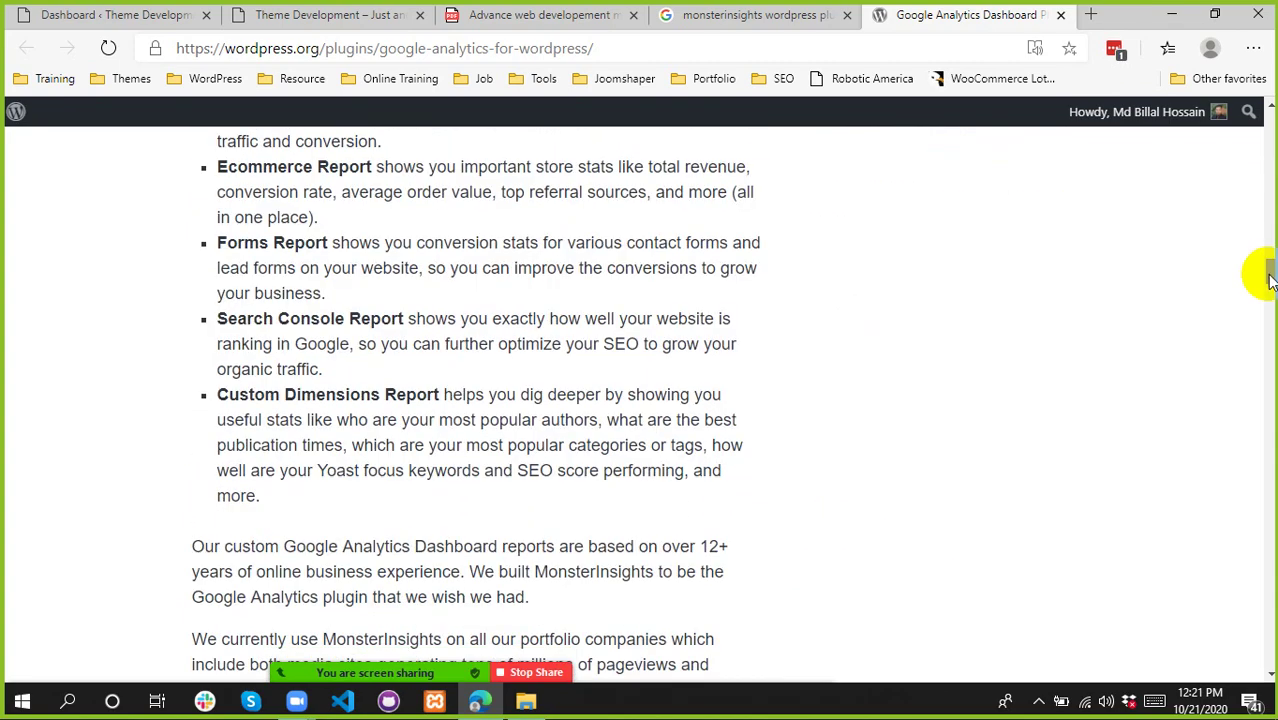
# - View the overview report and the top countries and referrals images in the Screenshots gallery, then glance at the FAQ
pyautogui.moveTo(1261, 277); pyautogui.dragTo(1258, 605)
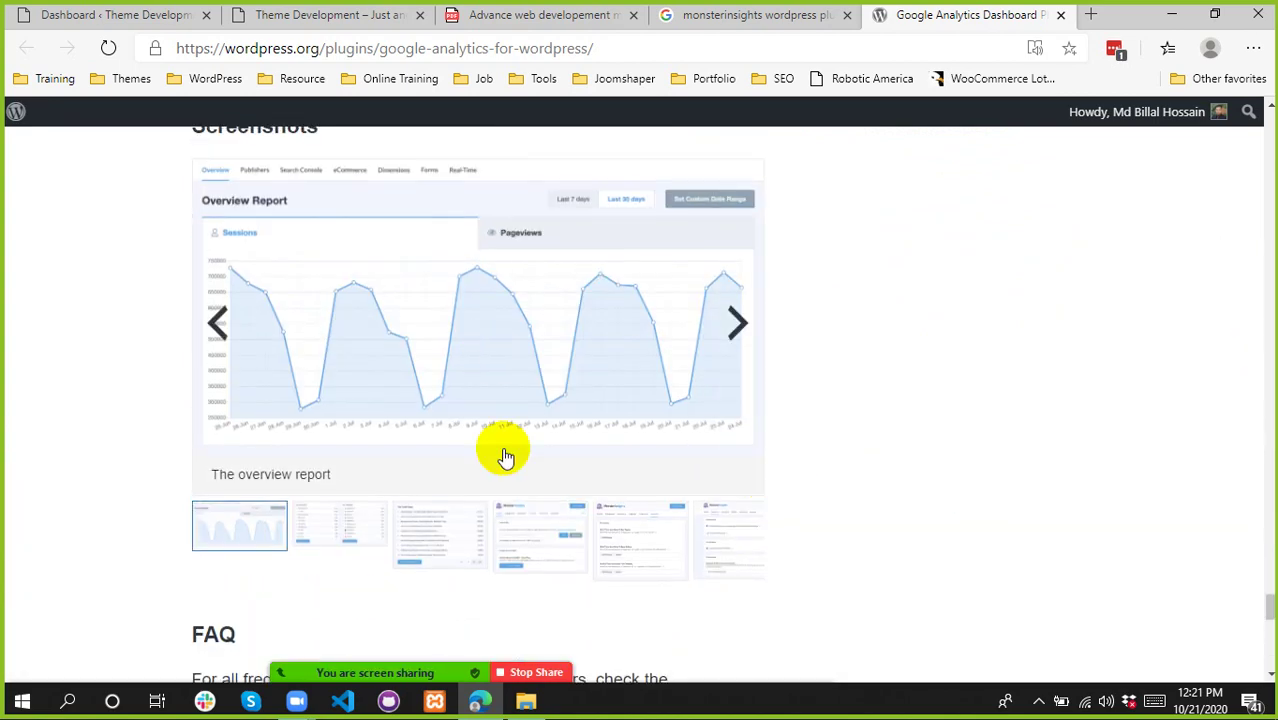
pyautogui.scroll(2, 360, 340)
pyautogui.scroll(-1, 305, 328)
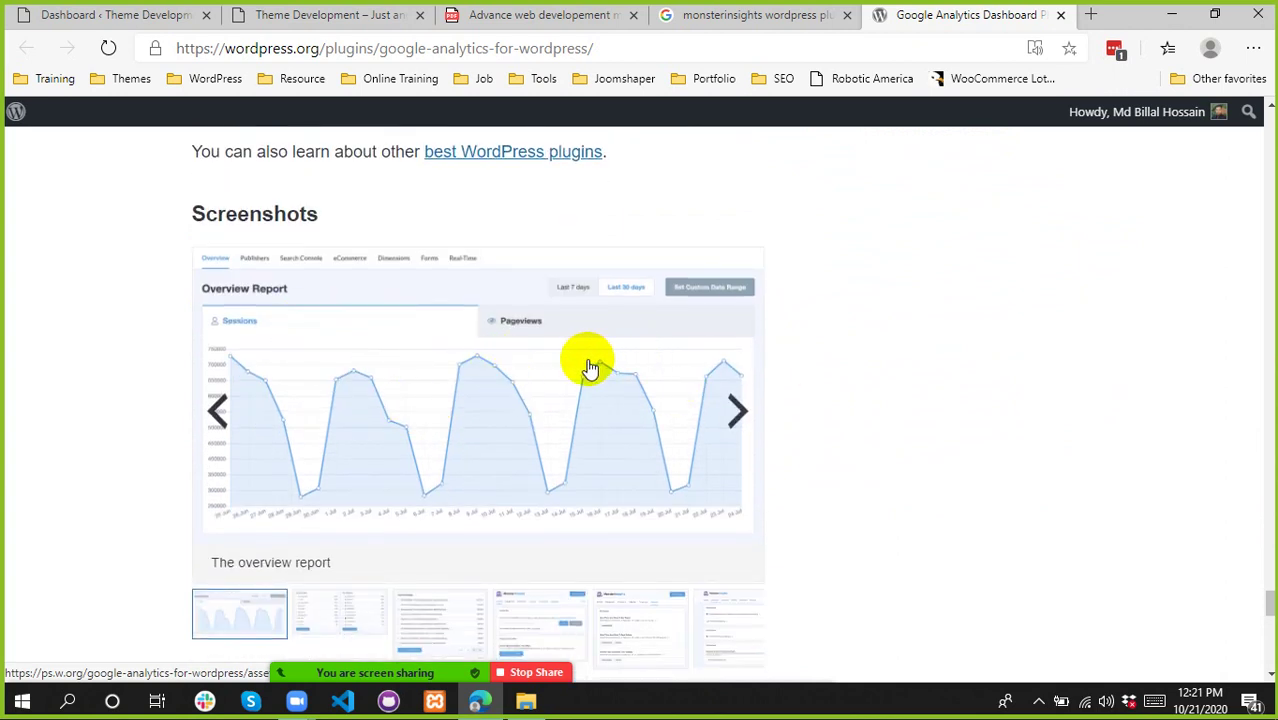
pyautogui.click(737, 416)
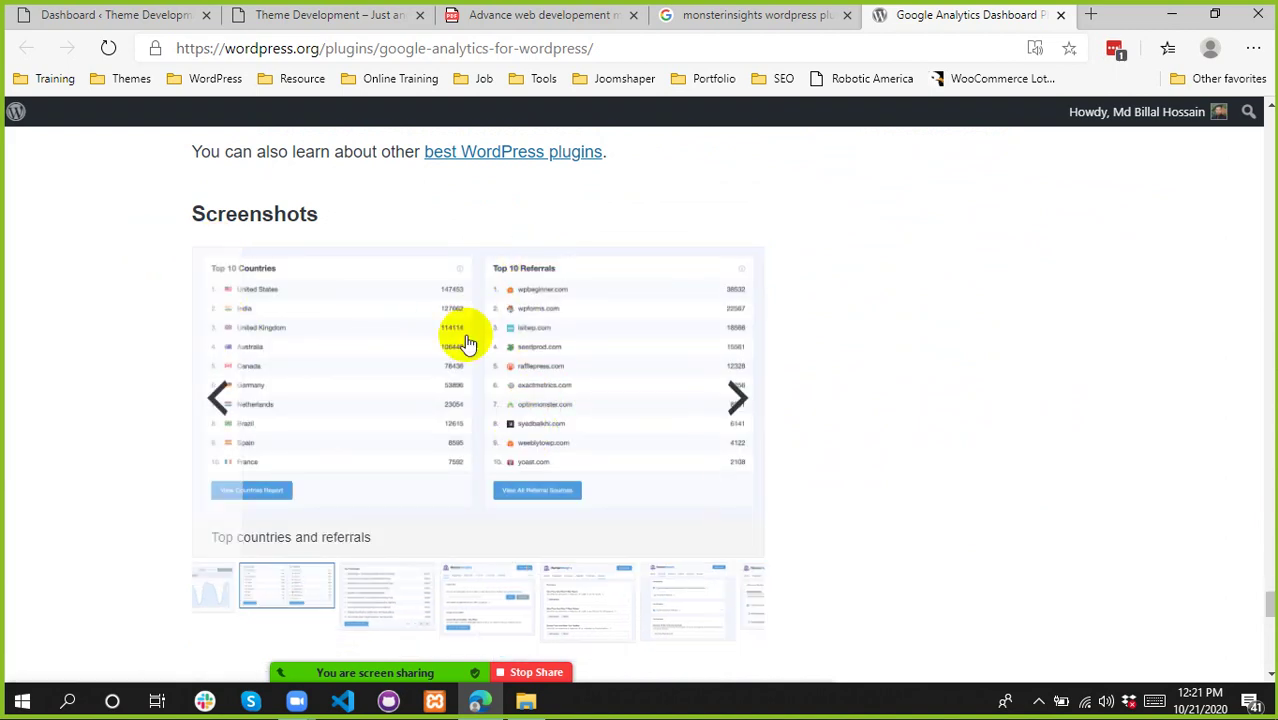
pyautogui.scroll(-3, 601, 340)
pyautogui.scroll(2, 575, 341)
pyautogui.scroll(-3, 560, 346)
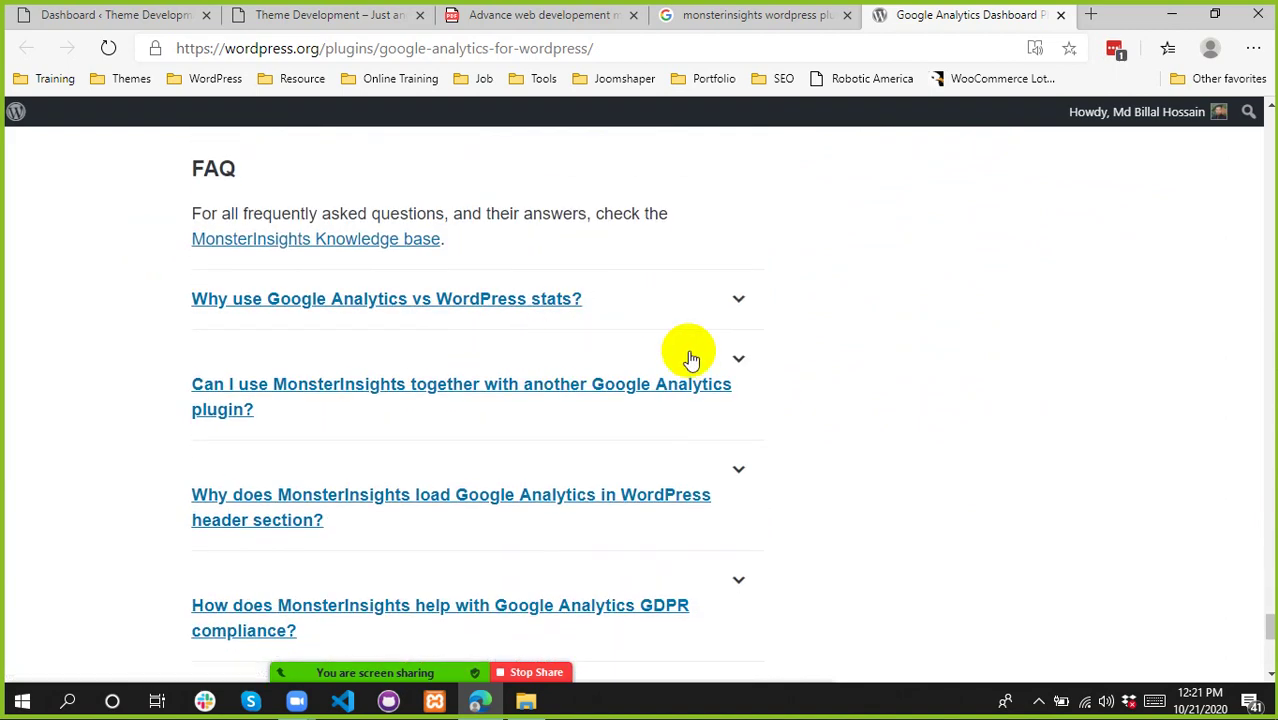
# - Go back to the start of the plugin page and look over its banner and title
pyautogui.scroll(7, 710, 362)
pyautogui.scroll(3, 1263, 585)
pyautogui.moveTo(1270, 582); pyautogui.dragTo(1270, 118)
pyautogui.scroll(-3, 634, 350)
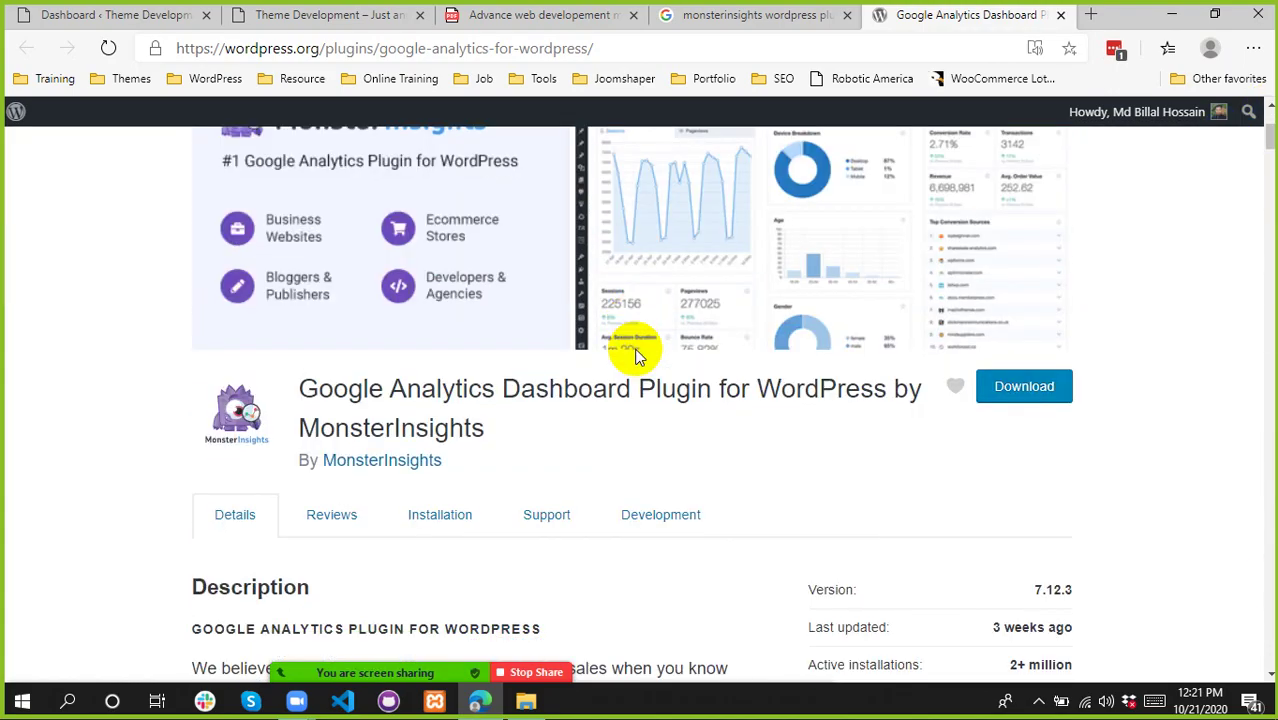
pyautogui.scroll(3, 636, 357)
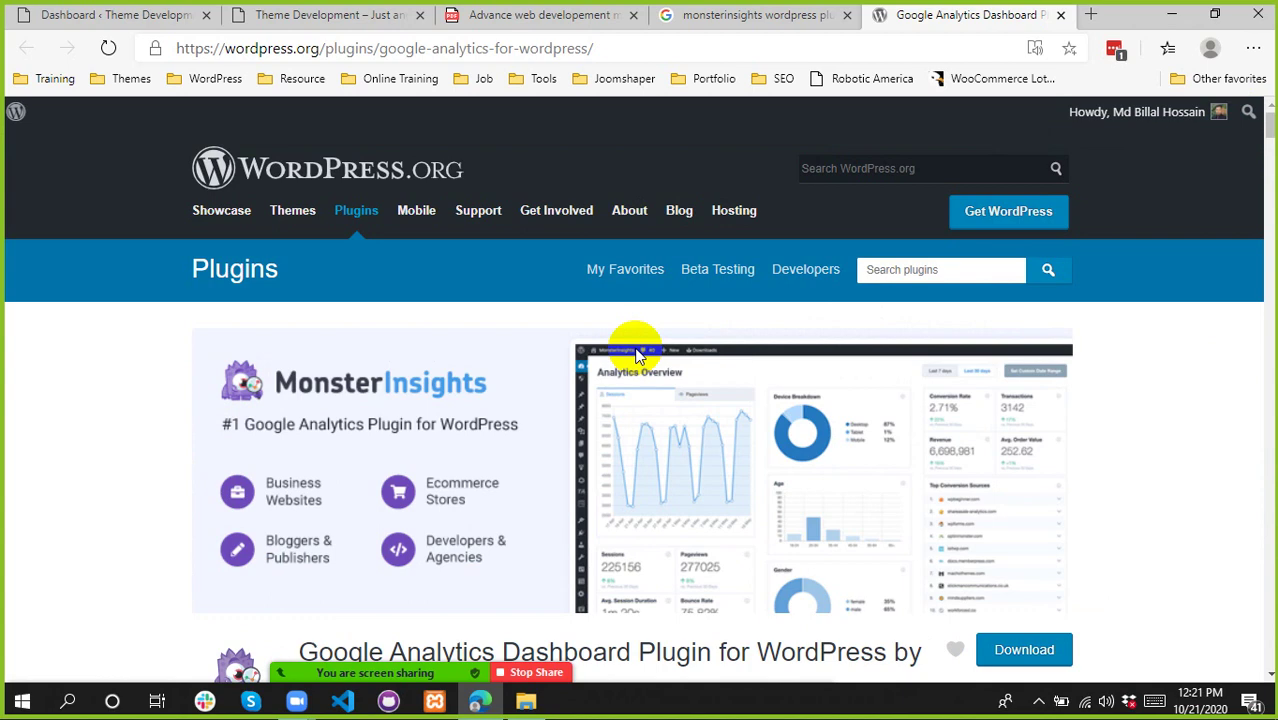
pyautogui.scroll(-1, 483, 312)
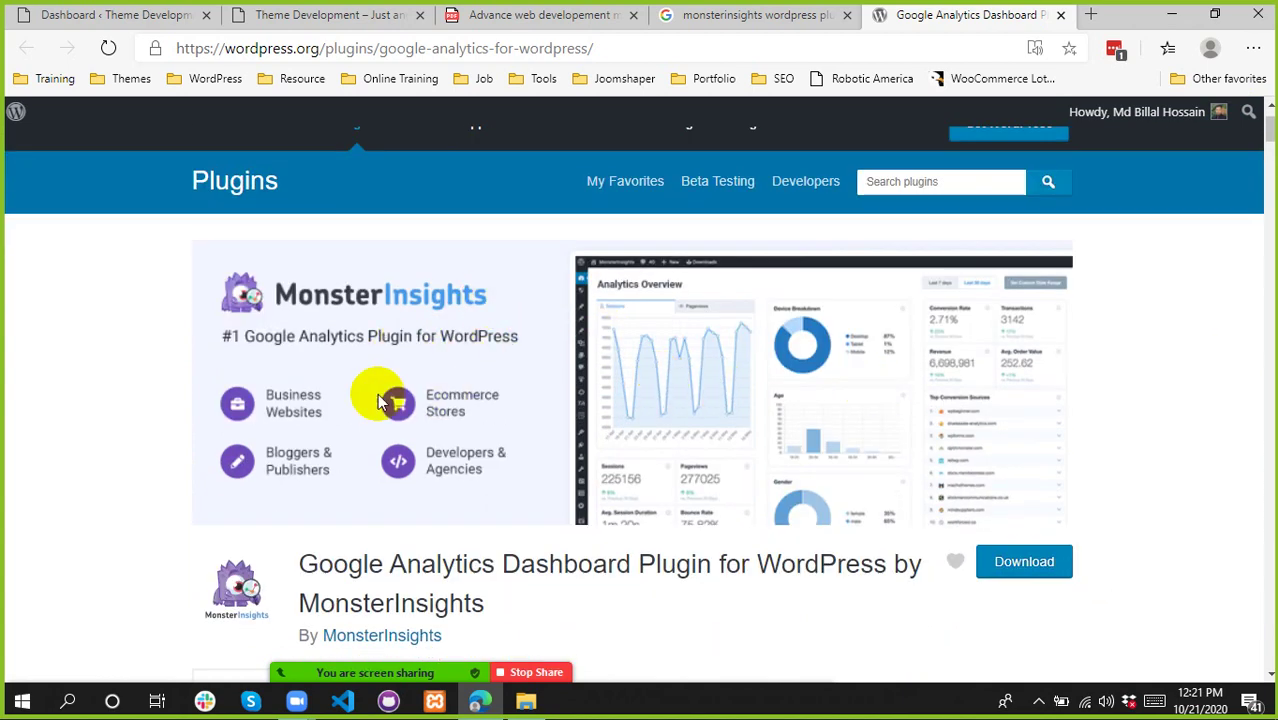
pyautogui.scroll(-2, 633, 388)
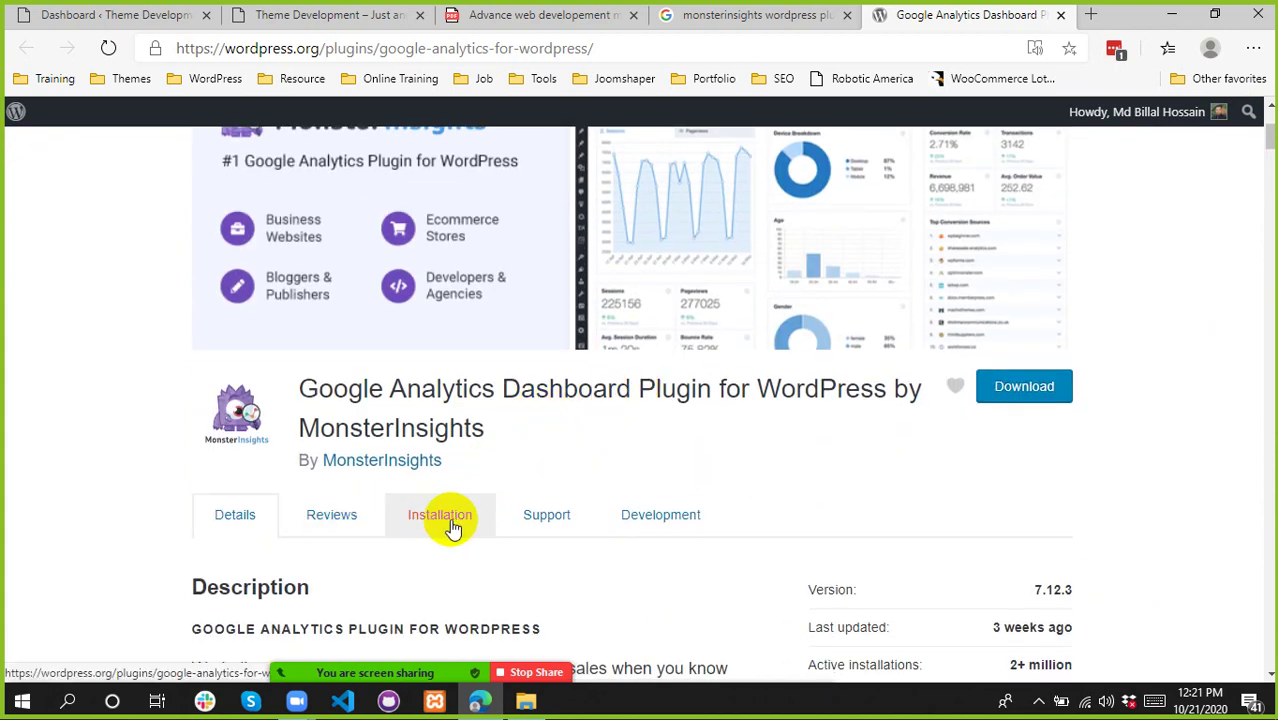
# - Show the plugin's installation instructions and highlight their heading
pyautogui.click(453, 528)
pyautogui.scroll(-2, 440, 520)
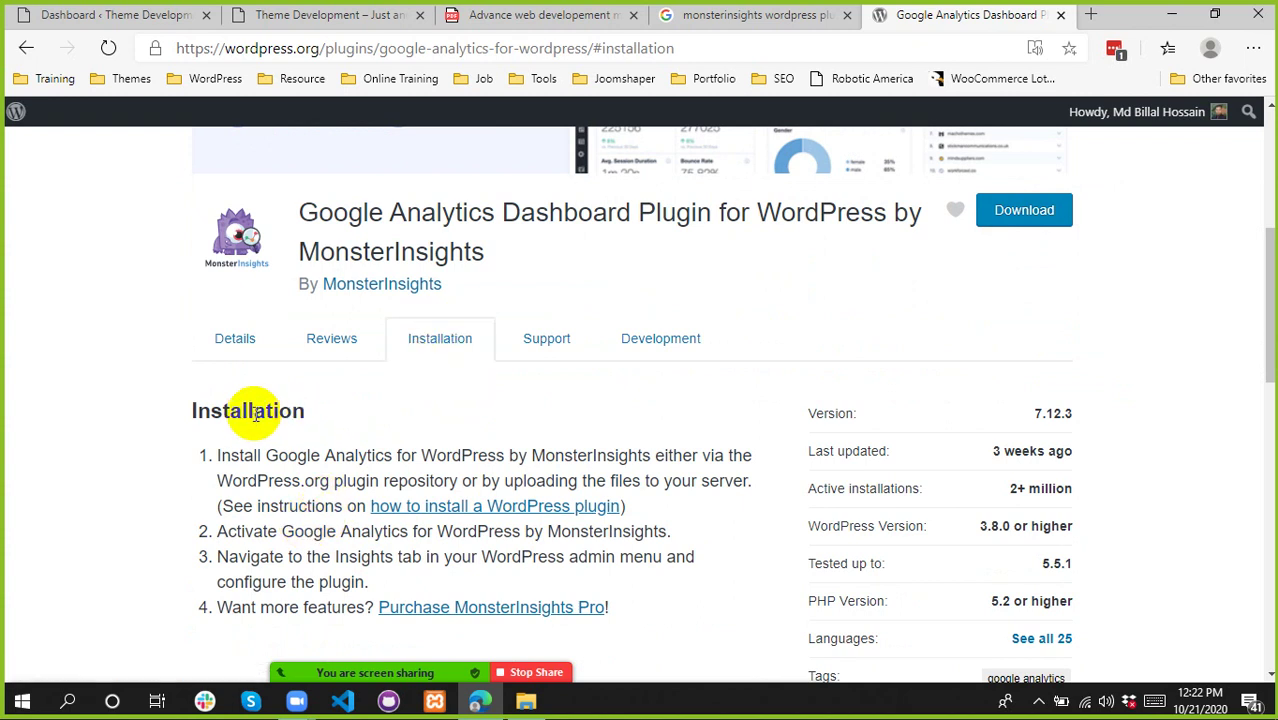
pyautogui.moveTo(224, 411); pyautogui.dragTo(305, 408)
pyautogui.click(390, 435)
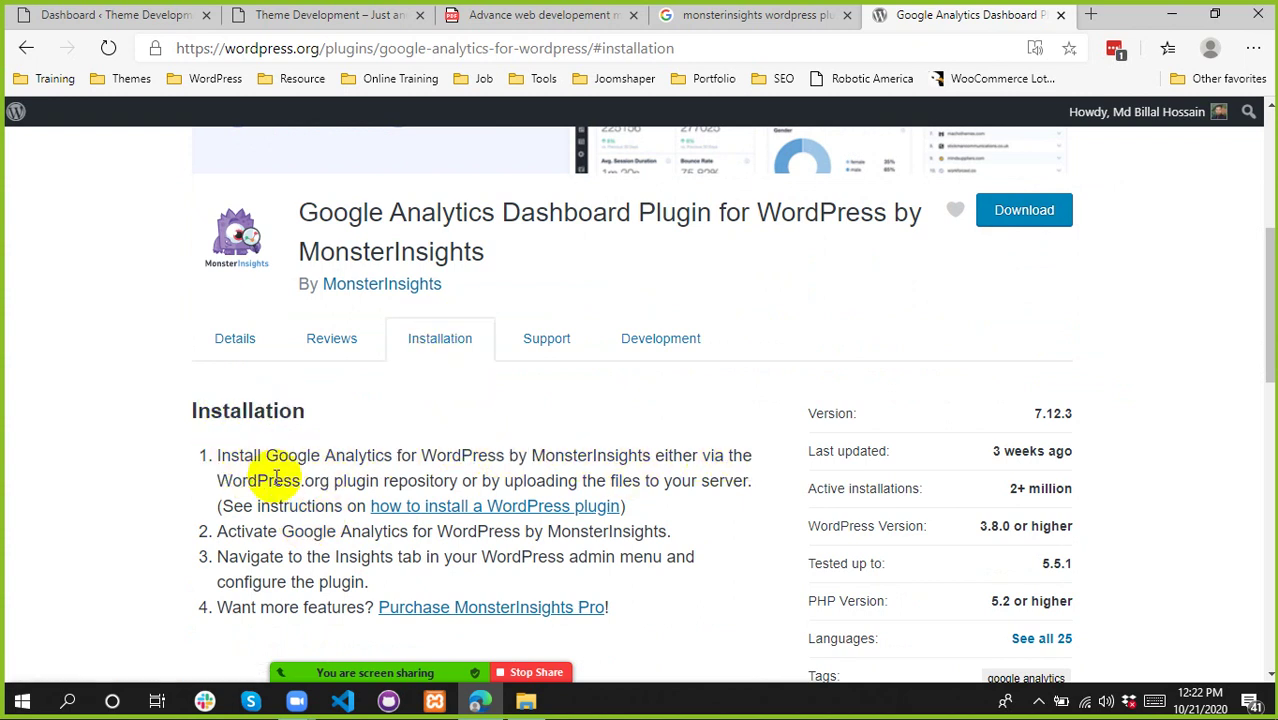
# - Read the numbered installation steps, from installing and activating the plugin to configuring it, and return to the plugin title
pyautogui.moveTo(304, 481); pyautogui.dragTo(457, 481)
pyautogui.moveTo(662, 481); pyautogui.dragTo(718, 481)
pyautogui.scroll(-1, 410, 465)
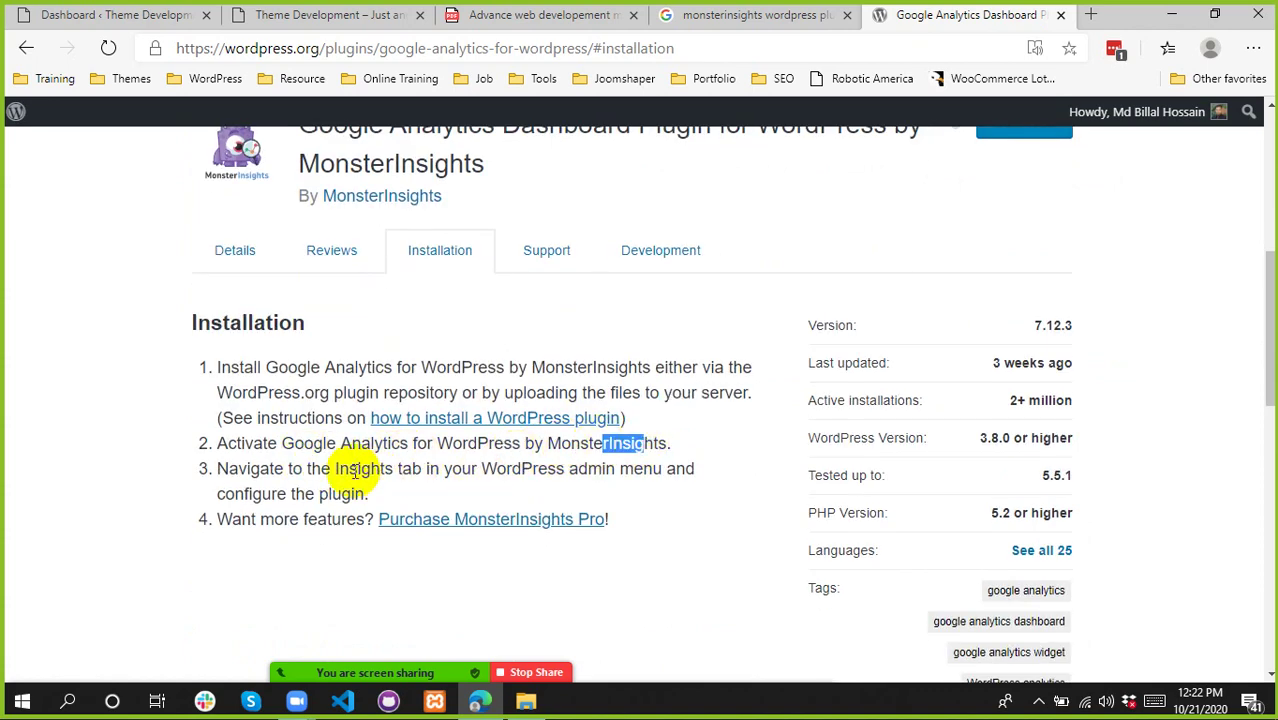
pyautogui.moveTo(588, 468); pyautogui.dragTo(610, 468)
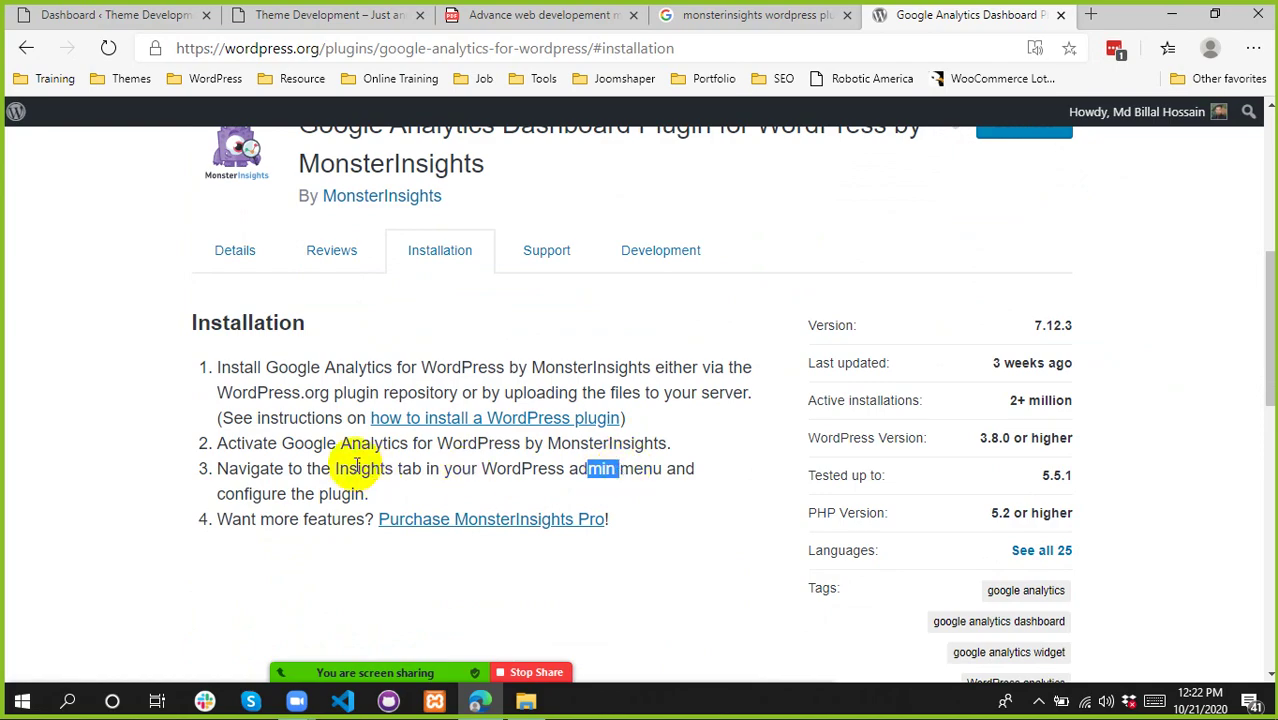
pyautogui.moveTo(252, 392); pyautogui.dragTo(294, 536)
pyautogui.click(295, 530)
pyautogui.scroll(-4, 296, 524)
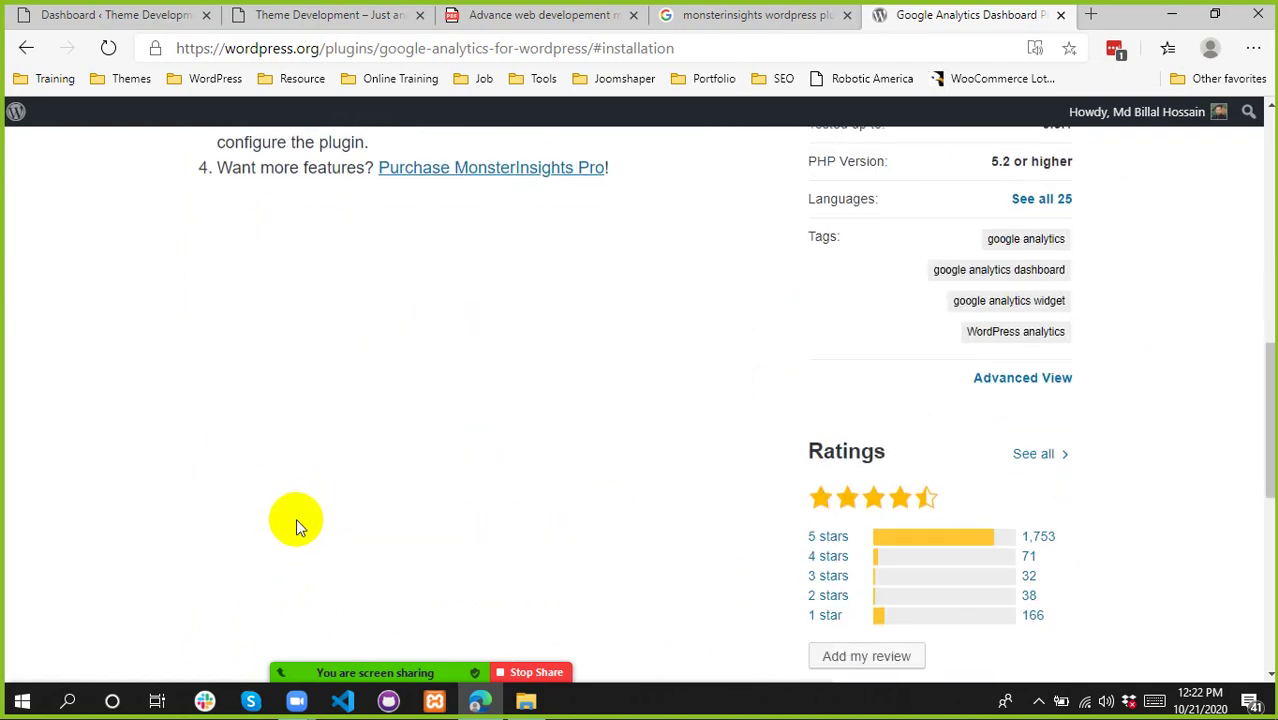
pyautogui.scroll(8, 296, 518)
pyautogui.scroll(-3, 317, 508)
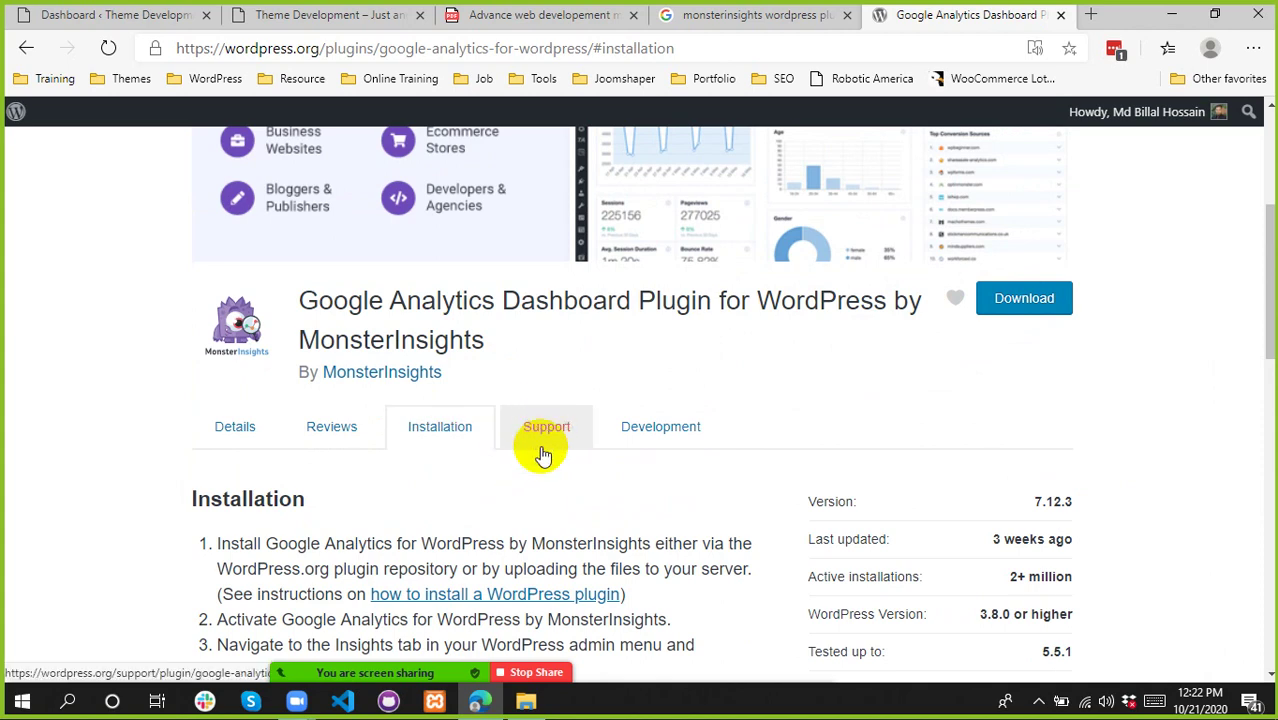
# - Show the plugin's development information, highlight the Changelog heading and look through the version history
pyautogui.click(672, 430)
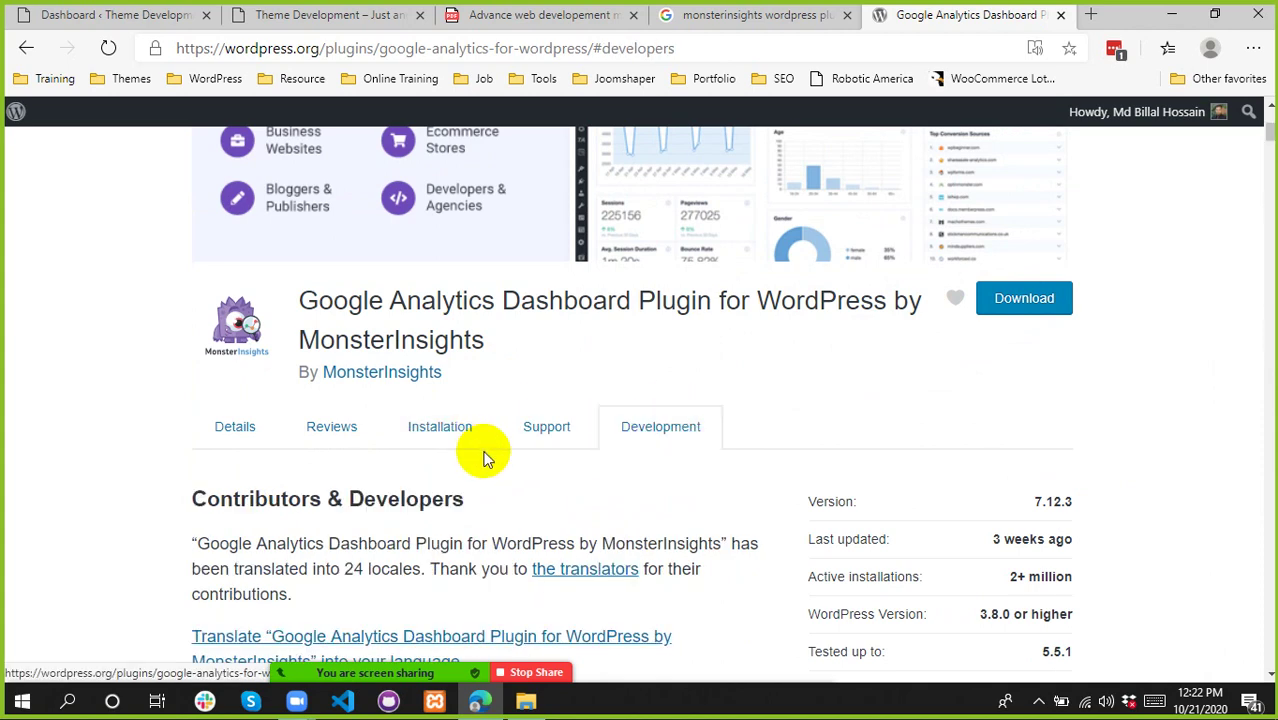
pyautogui.scroll(-3, 486, 458)
pyautogui.scroll(-3, 490, 460)
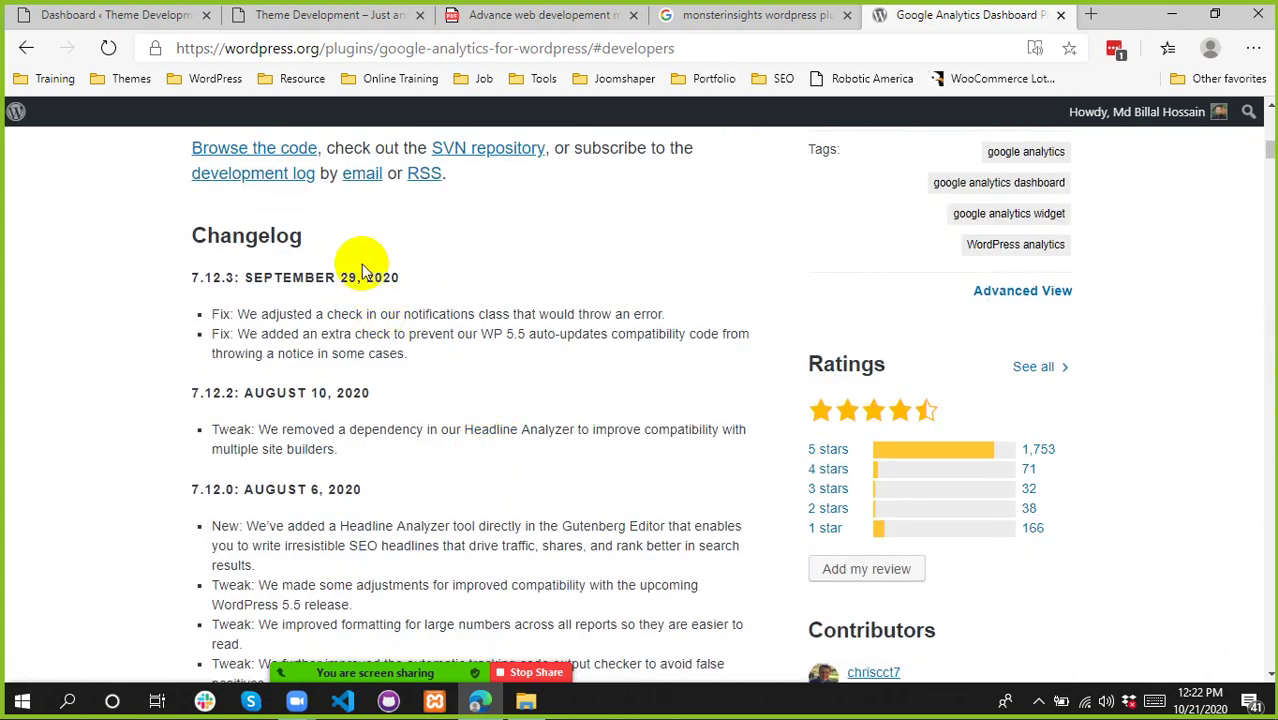
pyautogui.moveTo(302, 236); pyautogui.dragTo(258, 236)
pyautogui.click(425, 338)
pyautogui.scroll(-20, 445, 357)
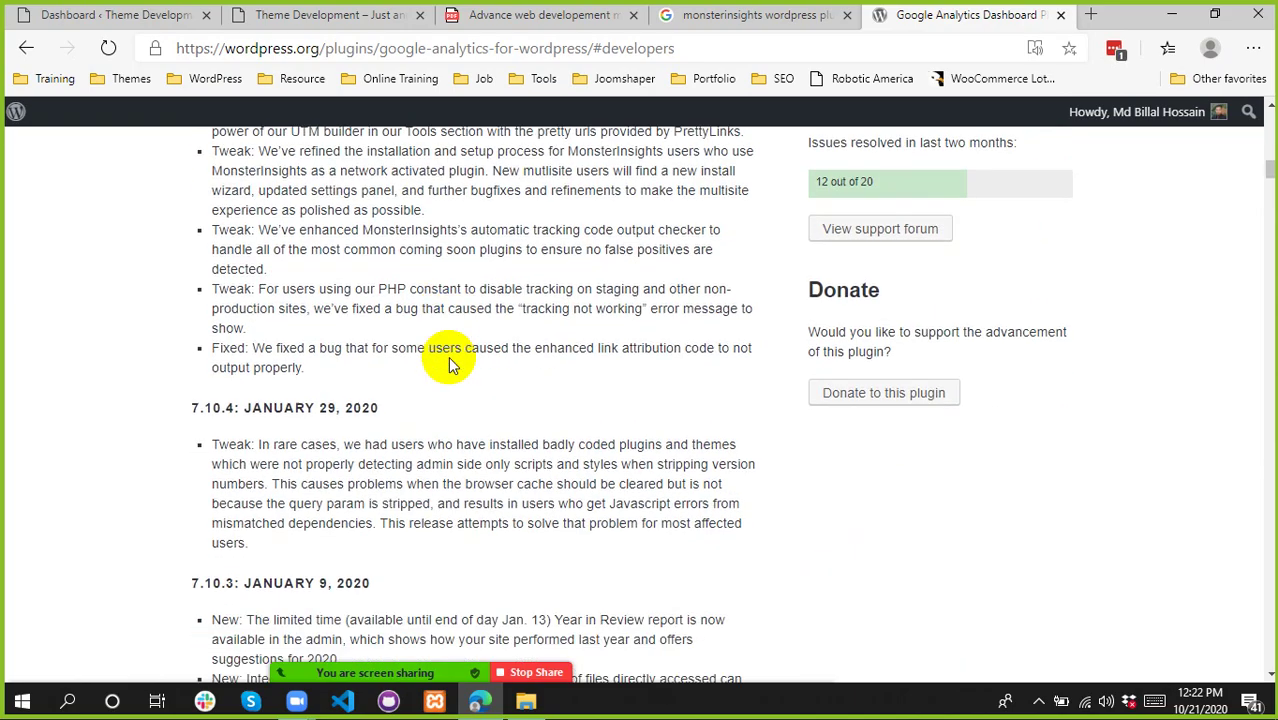
pyautogui.scroll(6, 445, 357)
pyautogui.scroll(15, 445, 357)
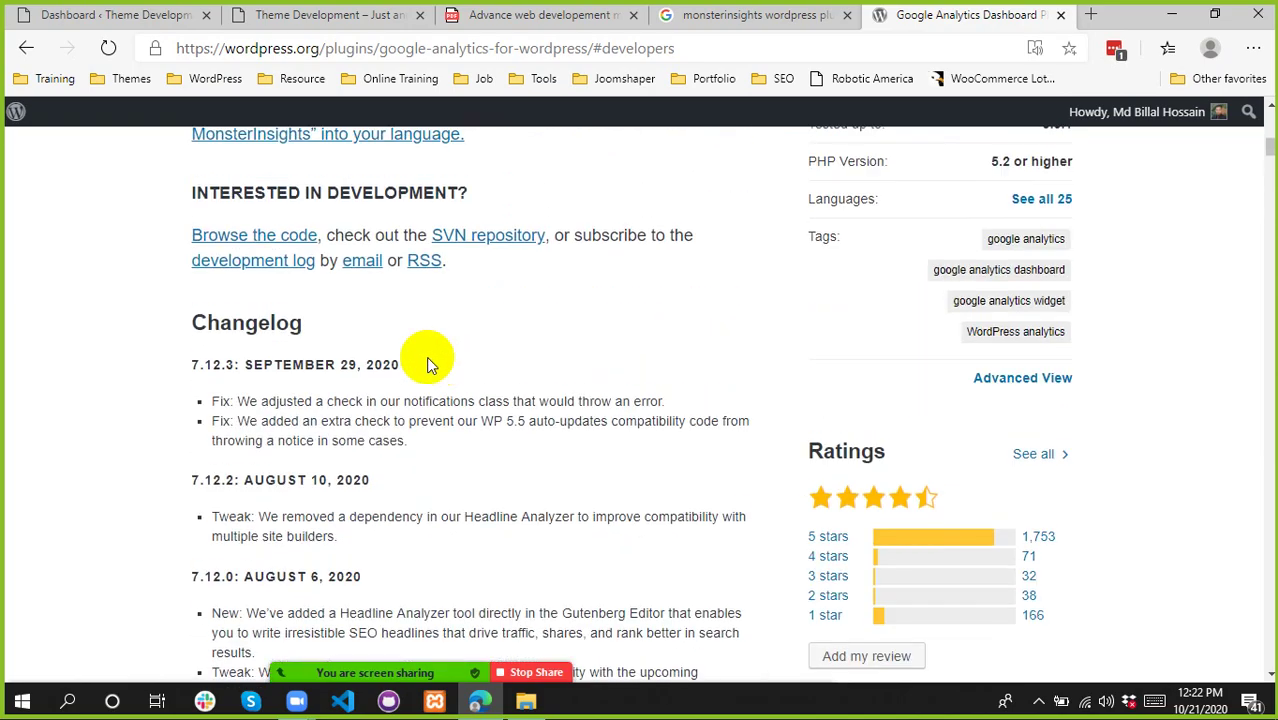
pyautogui.scroll(2, 427, 357)
pyautogui.scroll(2, 437, 367)
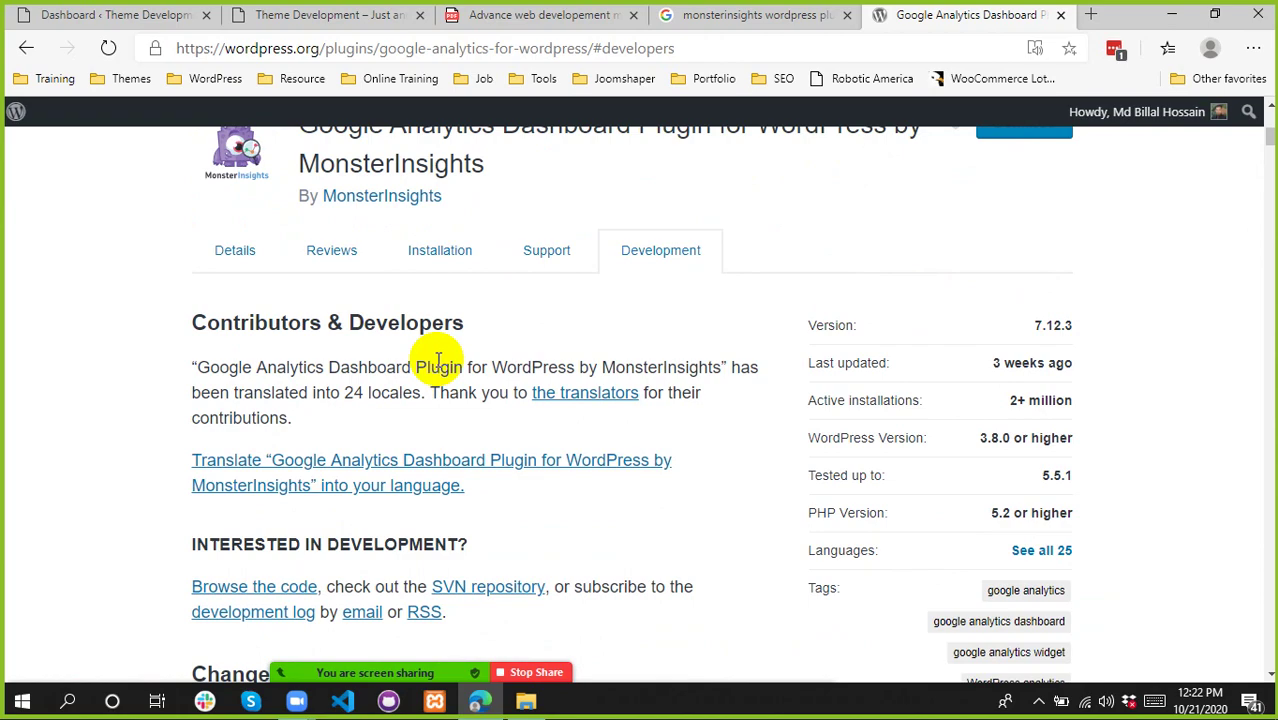
# - Look through the plugin's user reviews and its description, and return to the banner and title
pyautogui.click(334, 247)
pyautogui.scroll(-9, 418, 492)
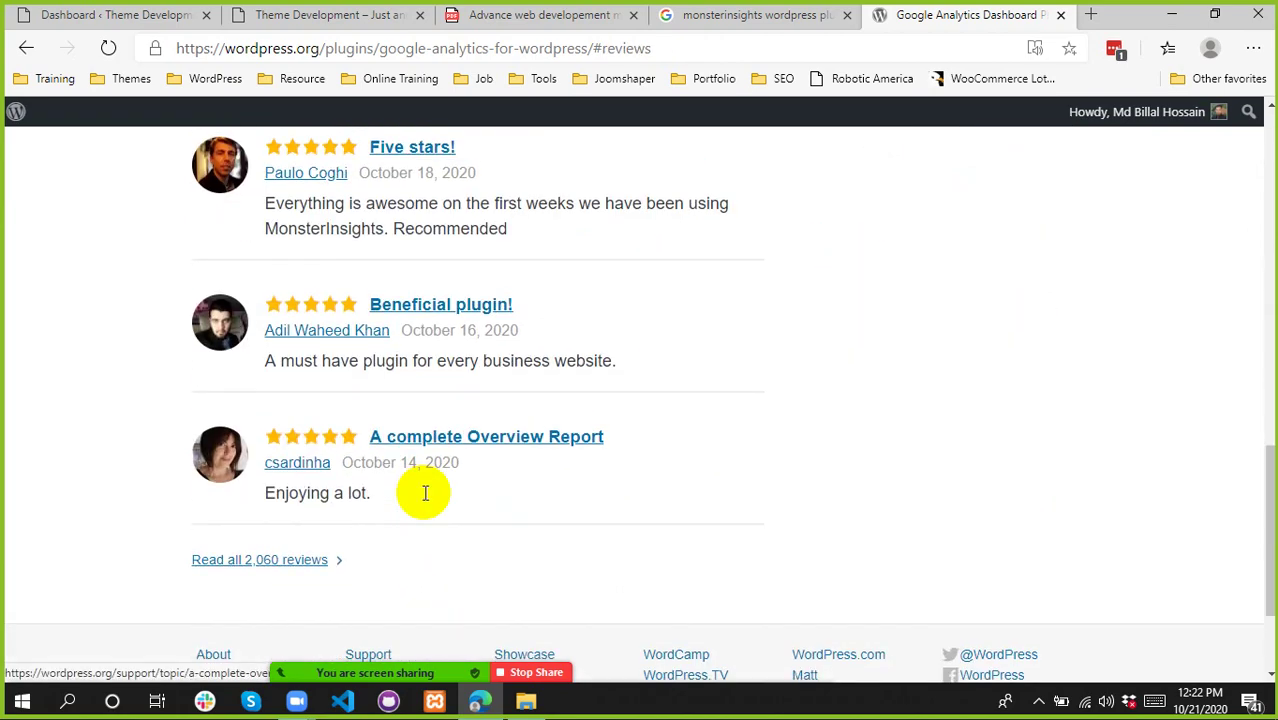
pyautogui.scroll(9, 420, 490)
pyautogui.click(240, 254)
pyautogui.scroll(-10, 447, 450)
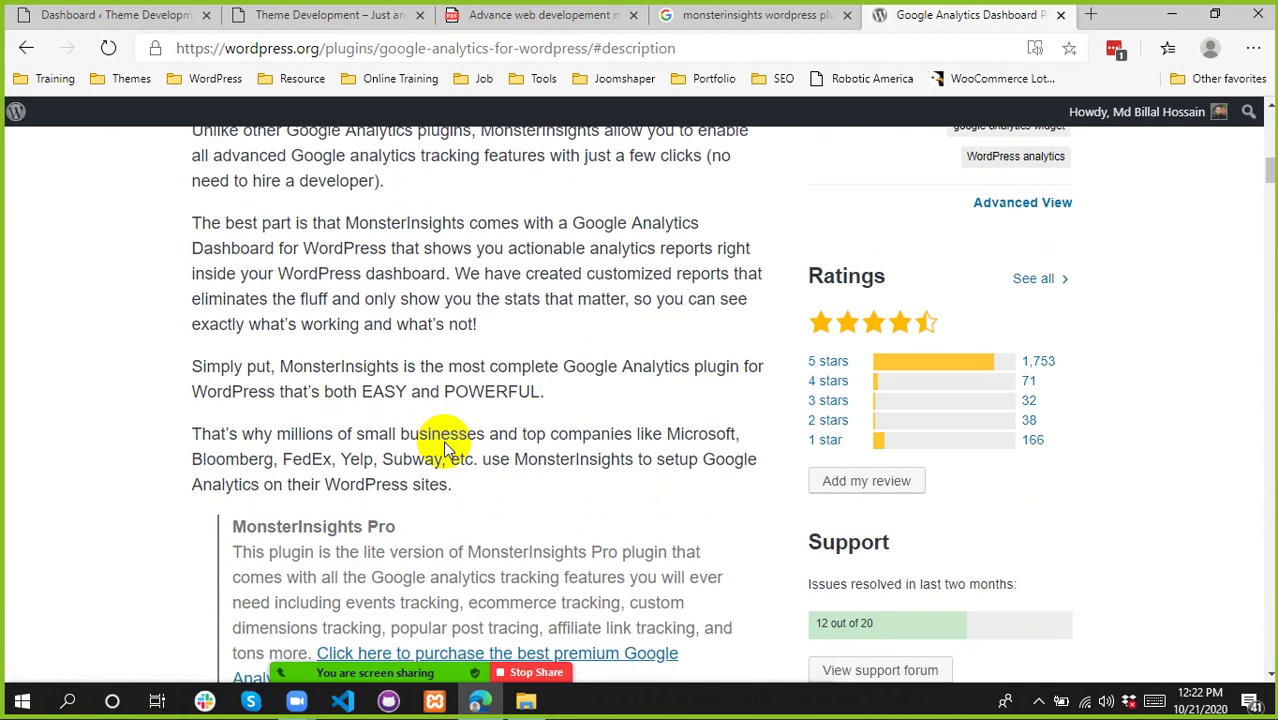
pyautogui.scroll(12, 456, 449)
pyautogui.scroll(5, 490, 435)
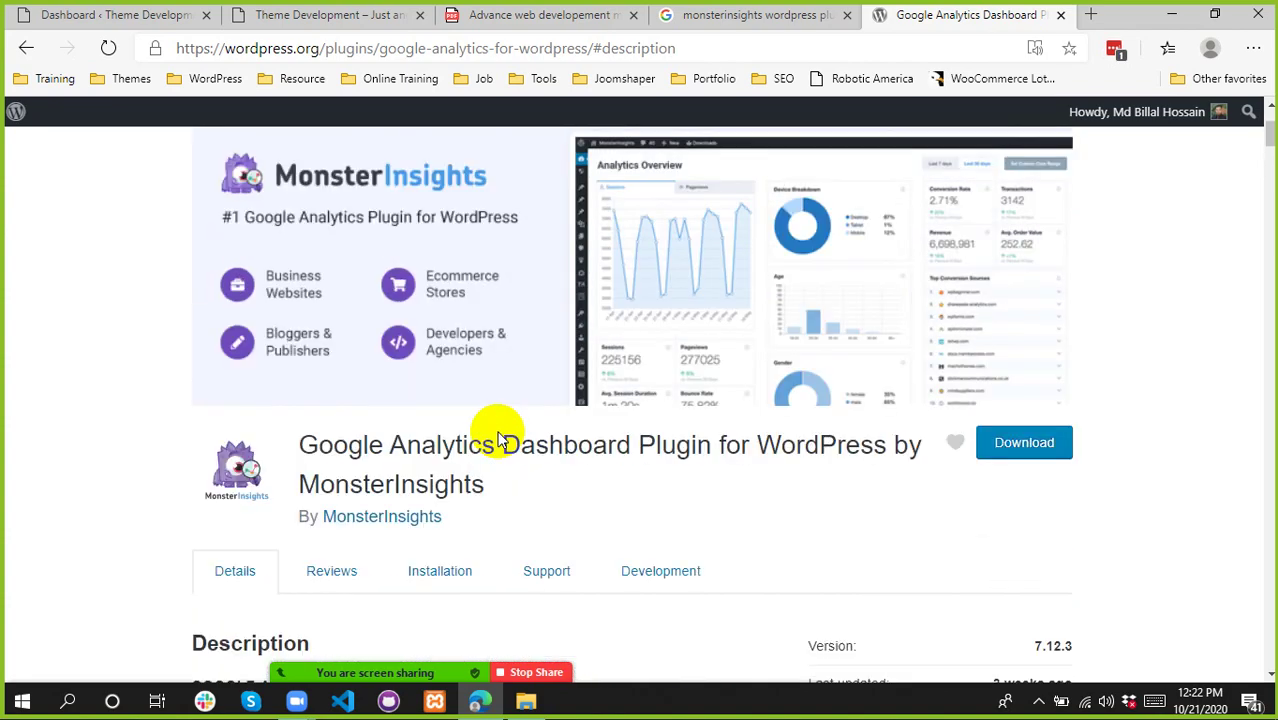
# - Switch to the site's WordPress dashboard and open the page for adding a new plugin
pyautogui.click(116, 10)
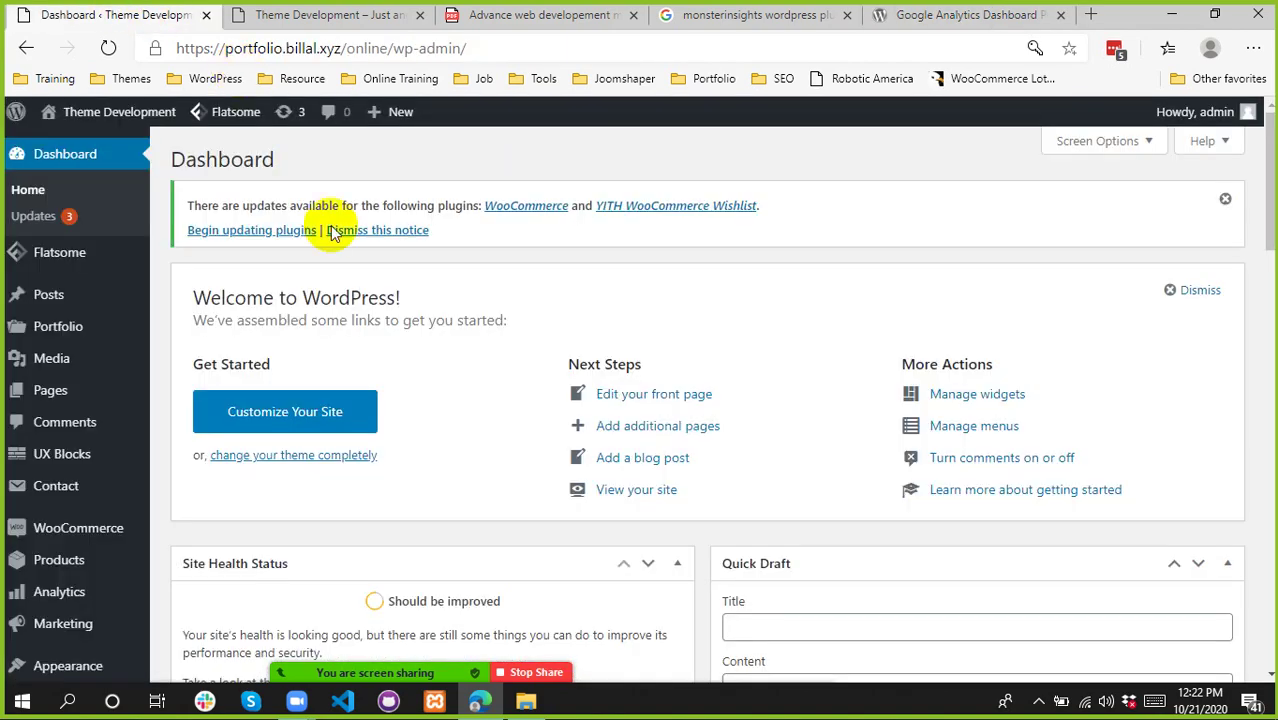
pyautogui.scroll(-4, 86, 291)
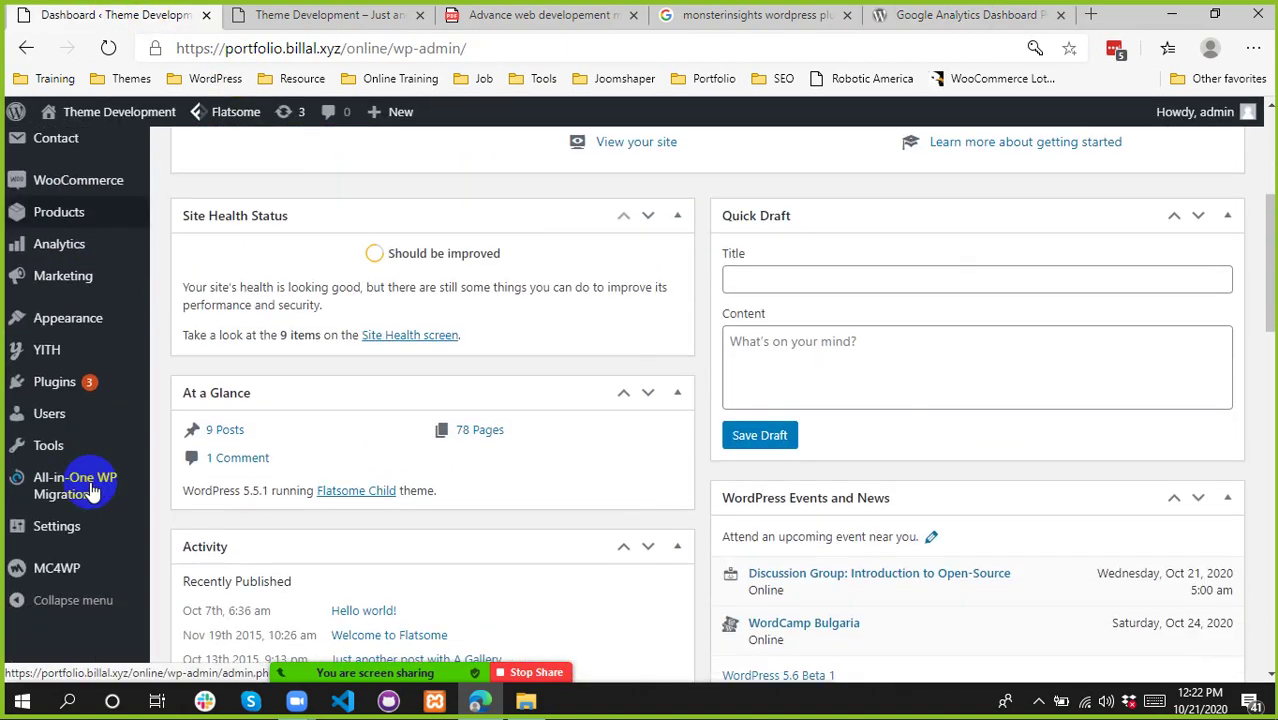
pyautogui.moveTo(80, 435)
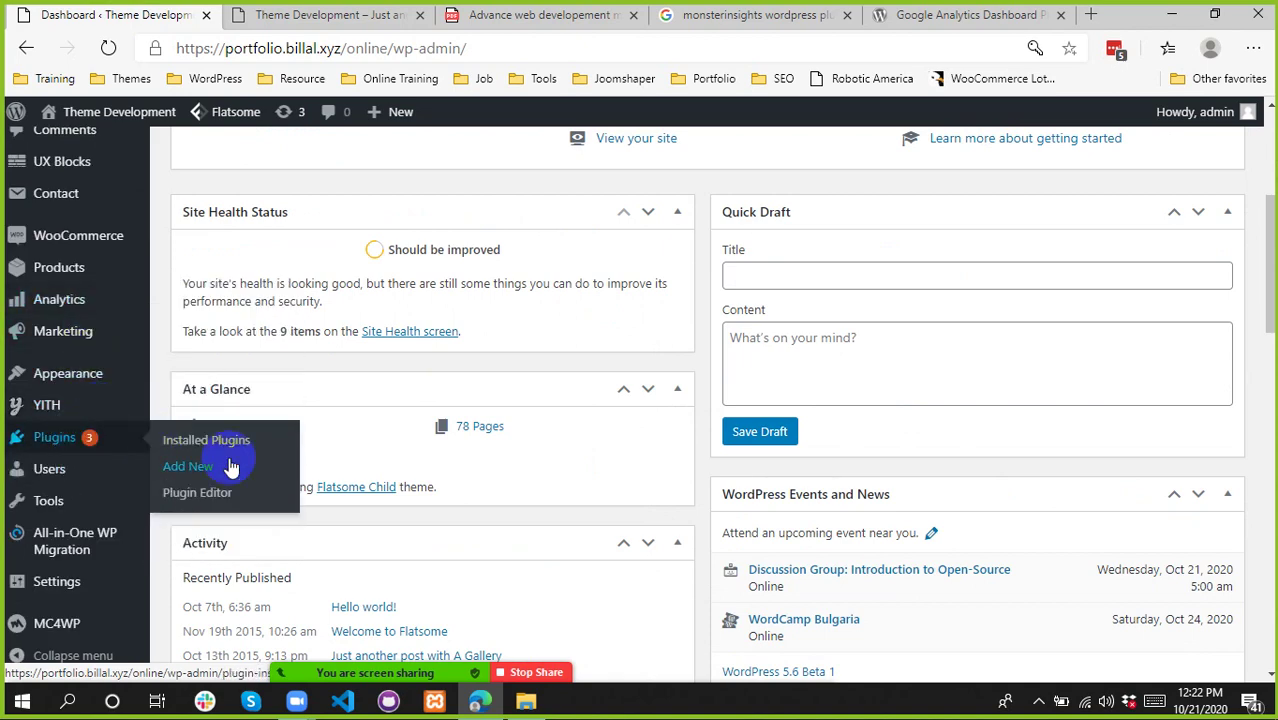
# - Download the MonsterInsights Google Analytics plugin's zip file from its WordPress.org page
pyautogui.click(930, 14)
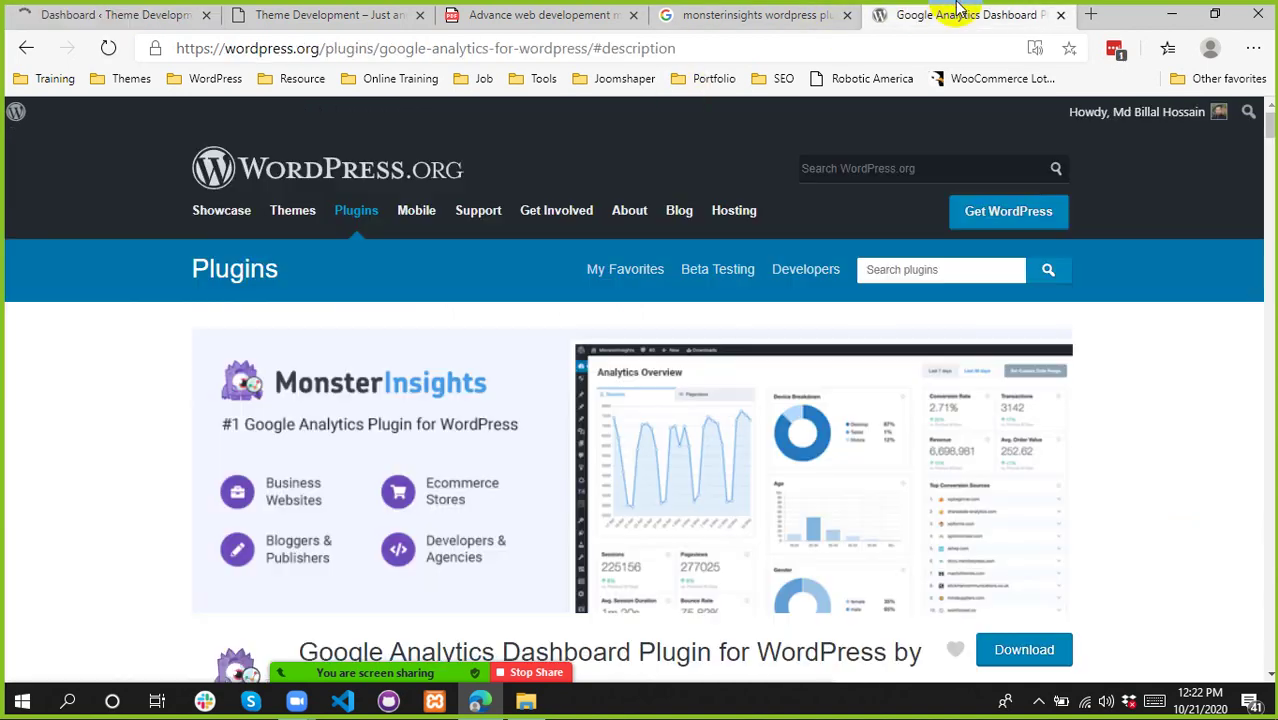
pyautogui.scroll(-3, 790, 345)
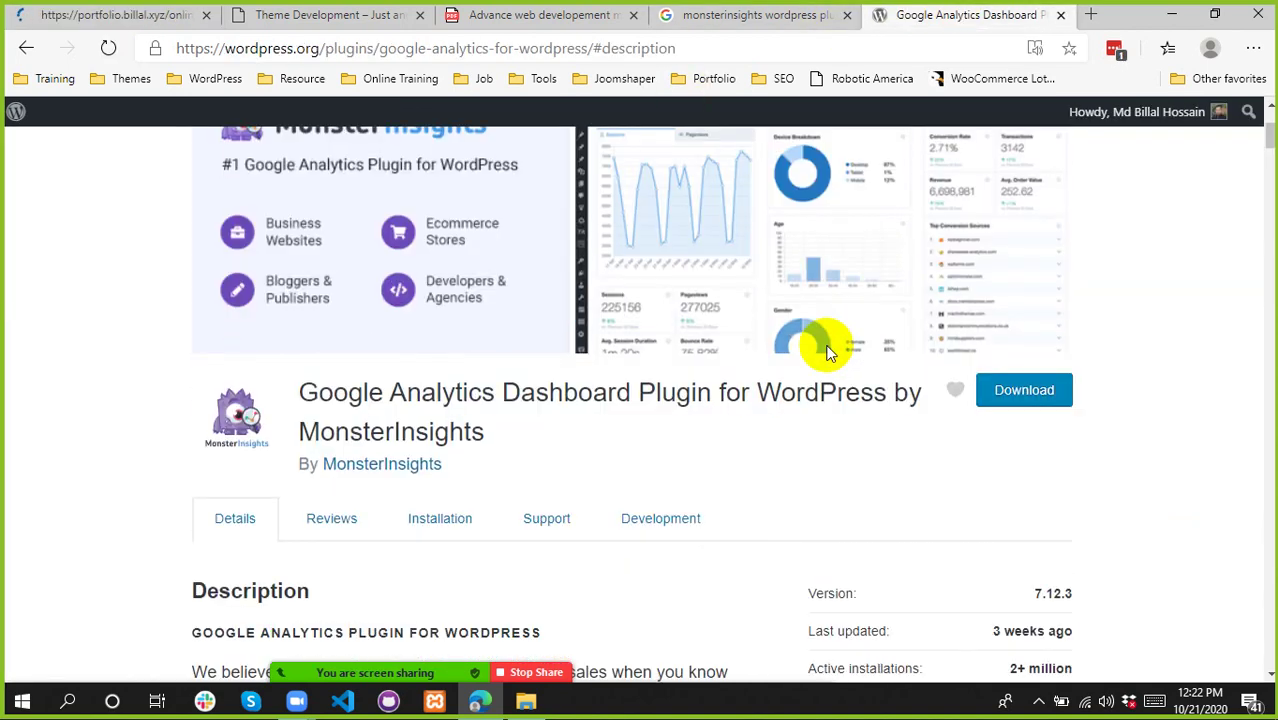
pyautogui.click(1030, 398)
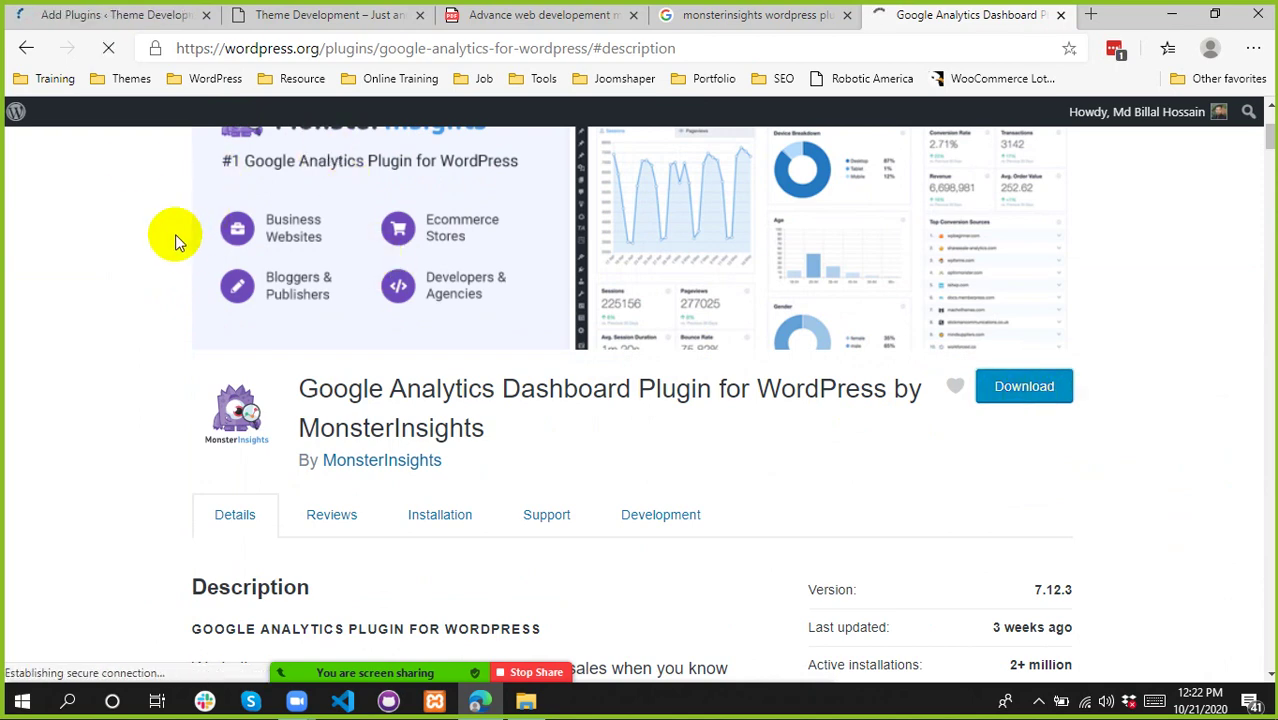
# - Return to the site's Add Plugins page and search the plugins for "monsterinsights"
pyautogui.click(128, 12)
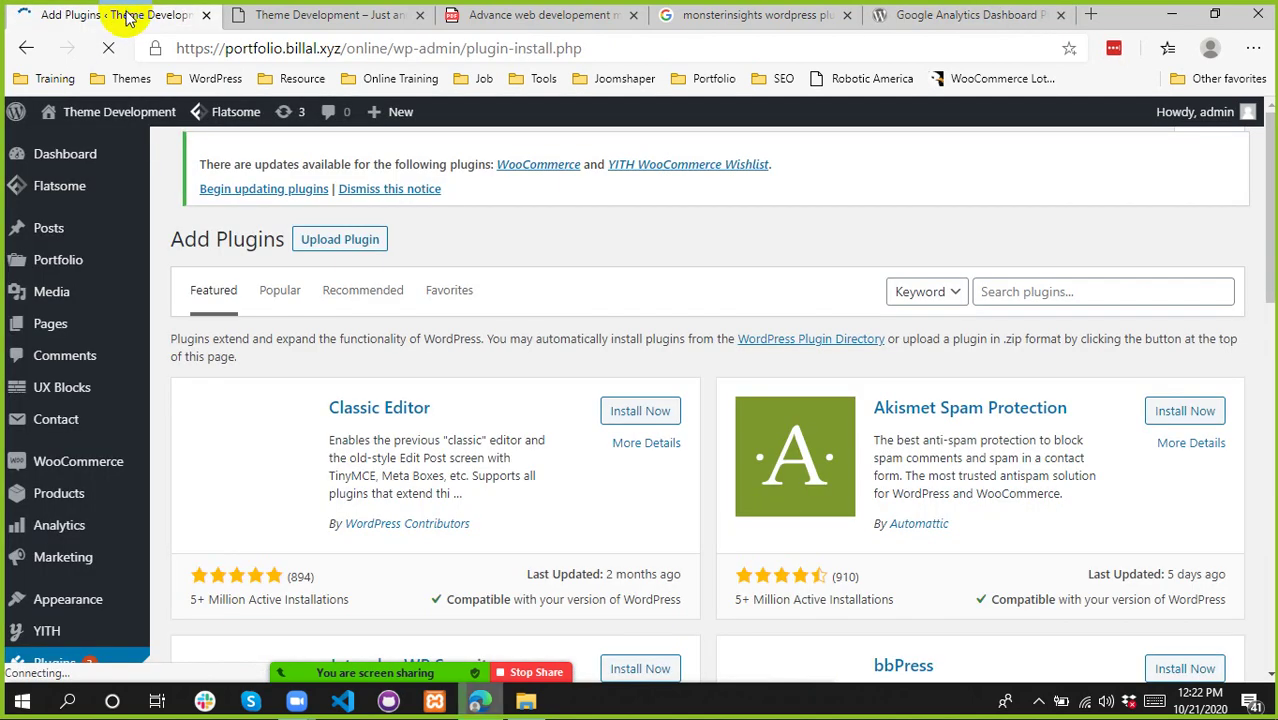
pyautogui.click(1047, 285)
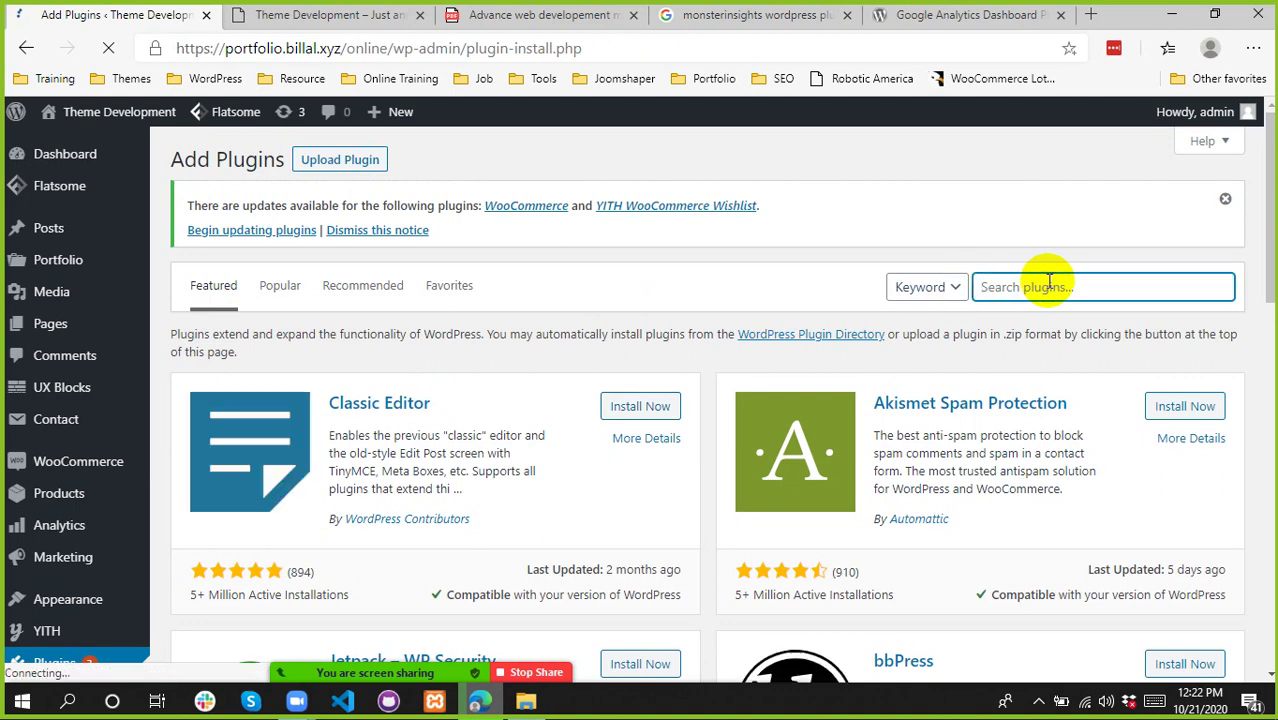
pyautogui.write('monst')
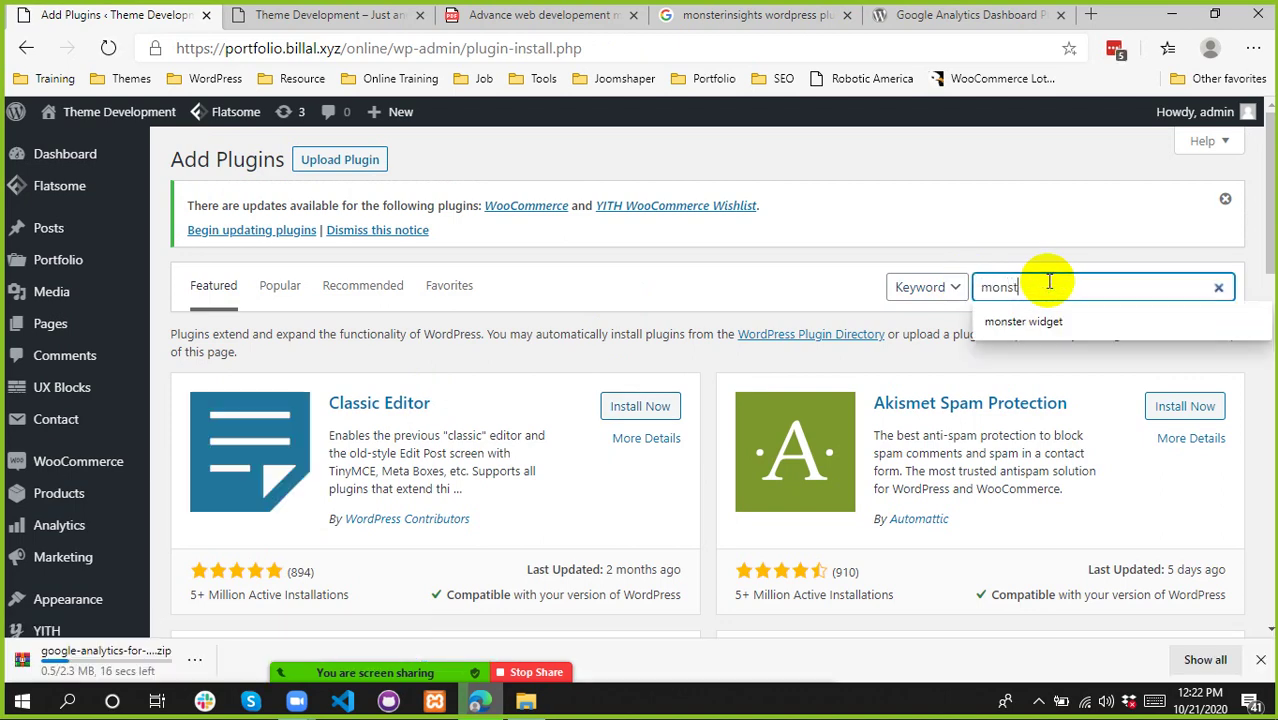
pyautogui.write('erinsights')
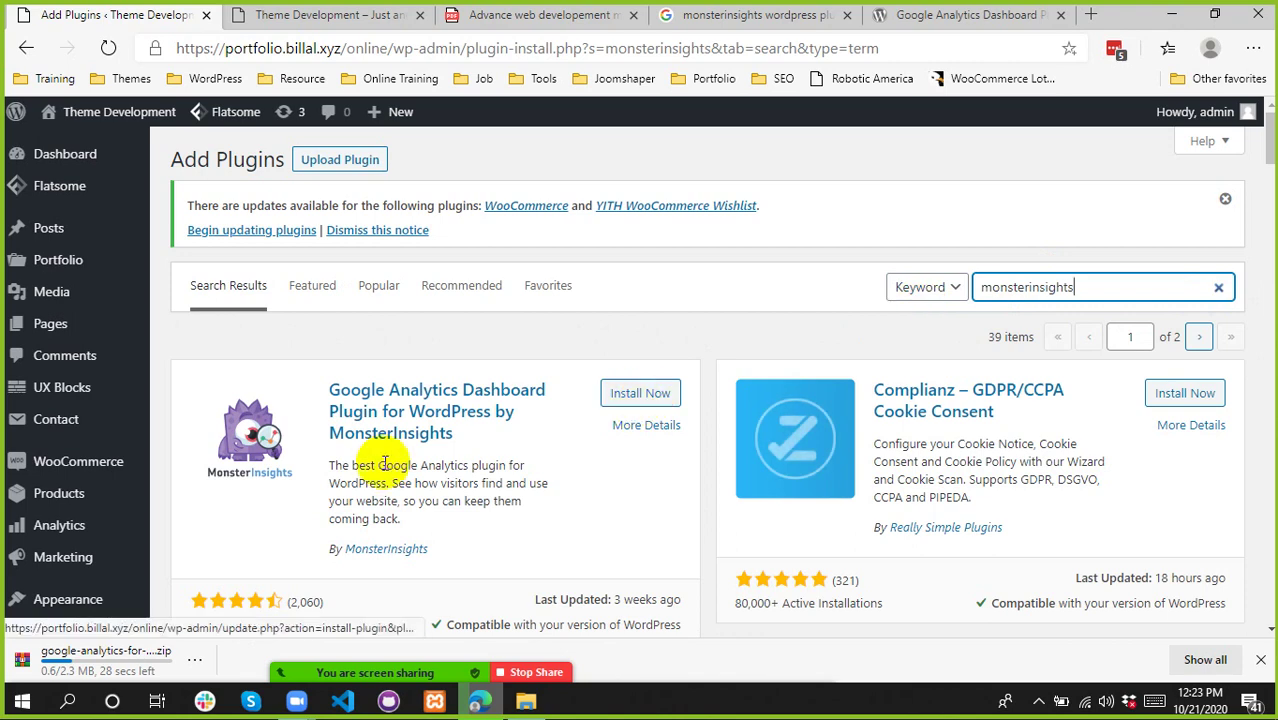
# - Check the WordPress.org plugin page against the MonsterInsights search result, and return to the Add Plugins results
pyautogui.click(975, 14)
pyautogui.scroll(2, 545, 323)
pyautogui.click(325, 14)
pyautogui.click(112, 14)
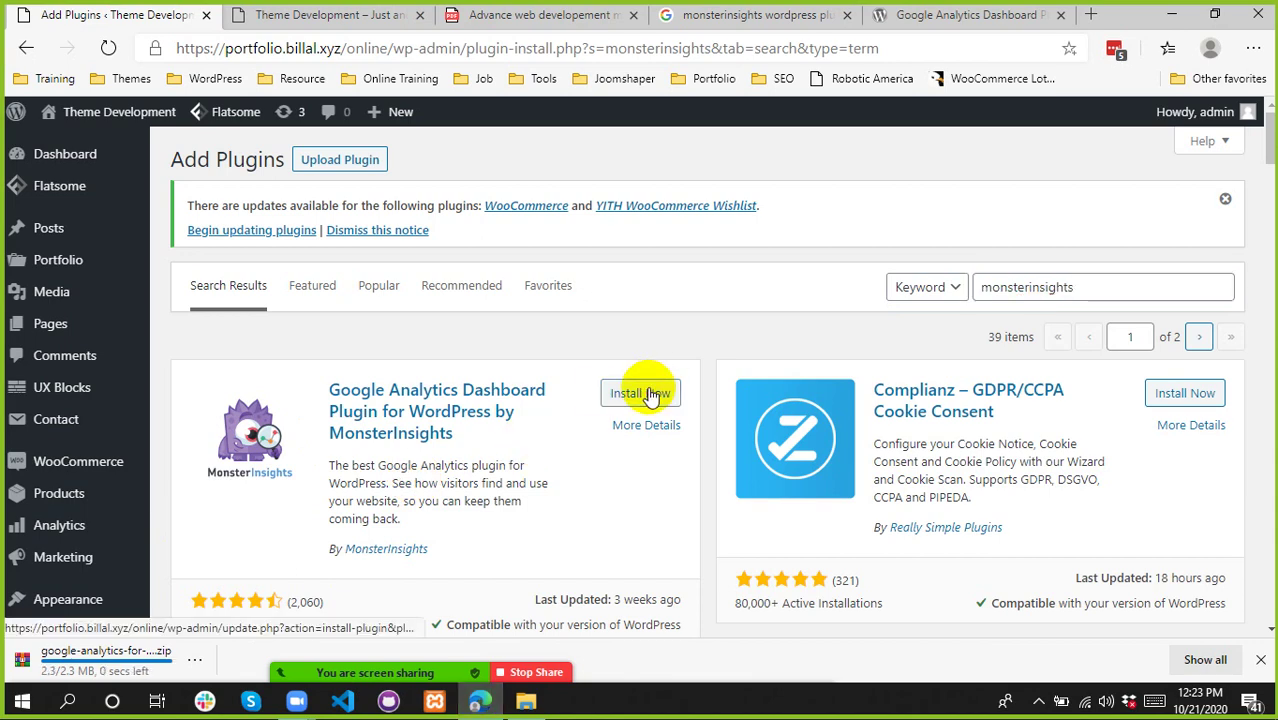
# - Install the Google Analytics Dashboard Plugin for WordPress by MonsterInsights from the search results
pyautogui.click(648, 395)
pyautogui.scroll(-2, 488, 520)
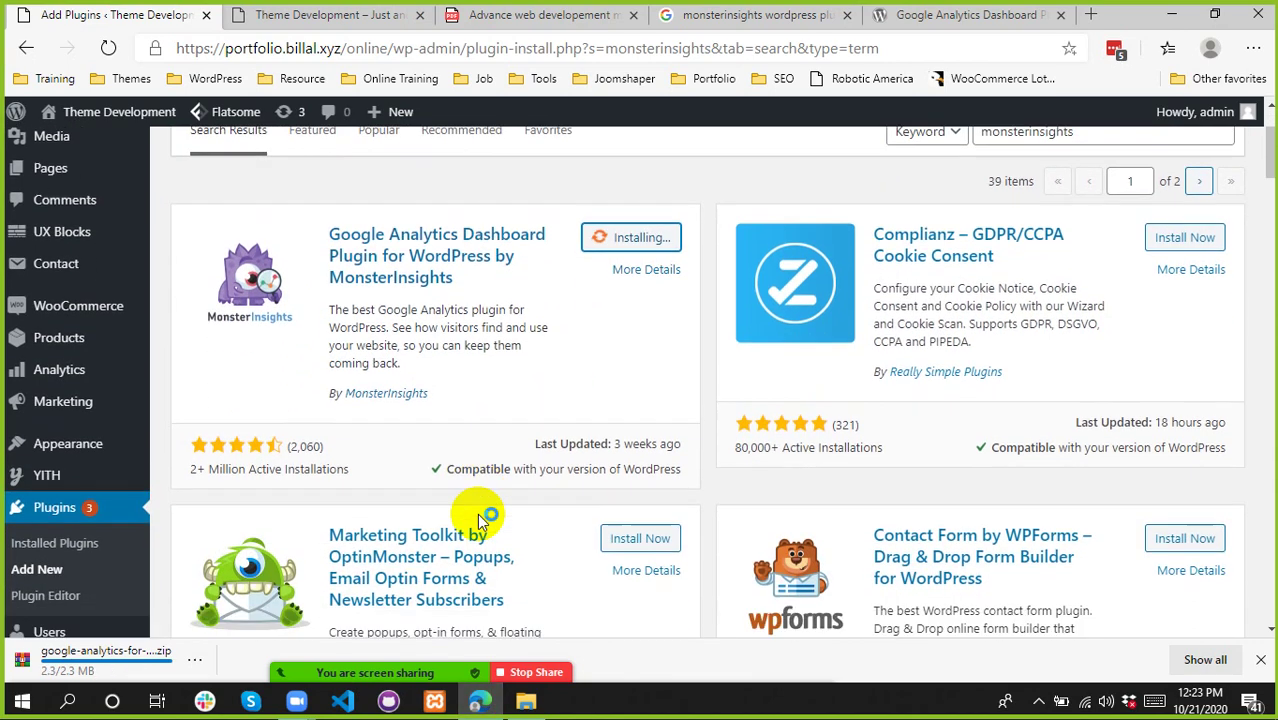
pyautogui.scroll(-1, 483, 519)
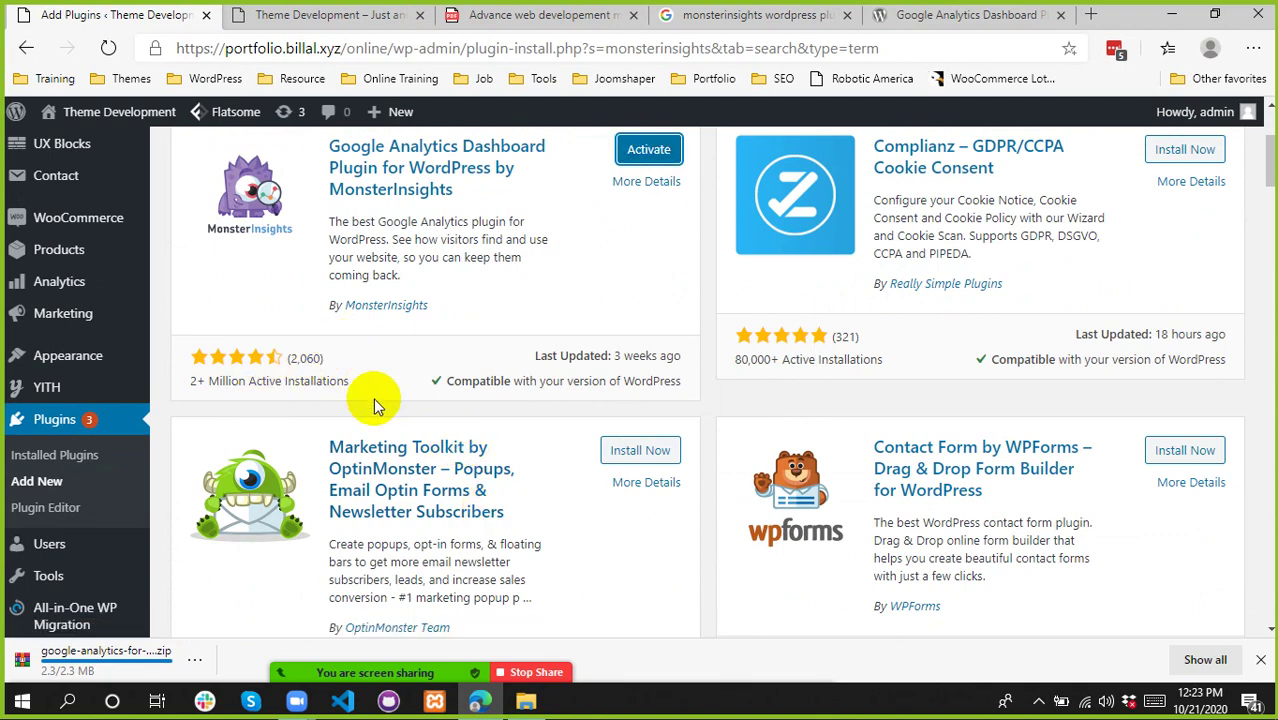
# - Activate the installed MonsterInsights plugin and dismiss the browser's download notice
pyautogui.scroll(2, 375, 405)
pyautogui.click(648, 312)
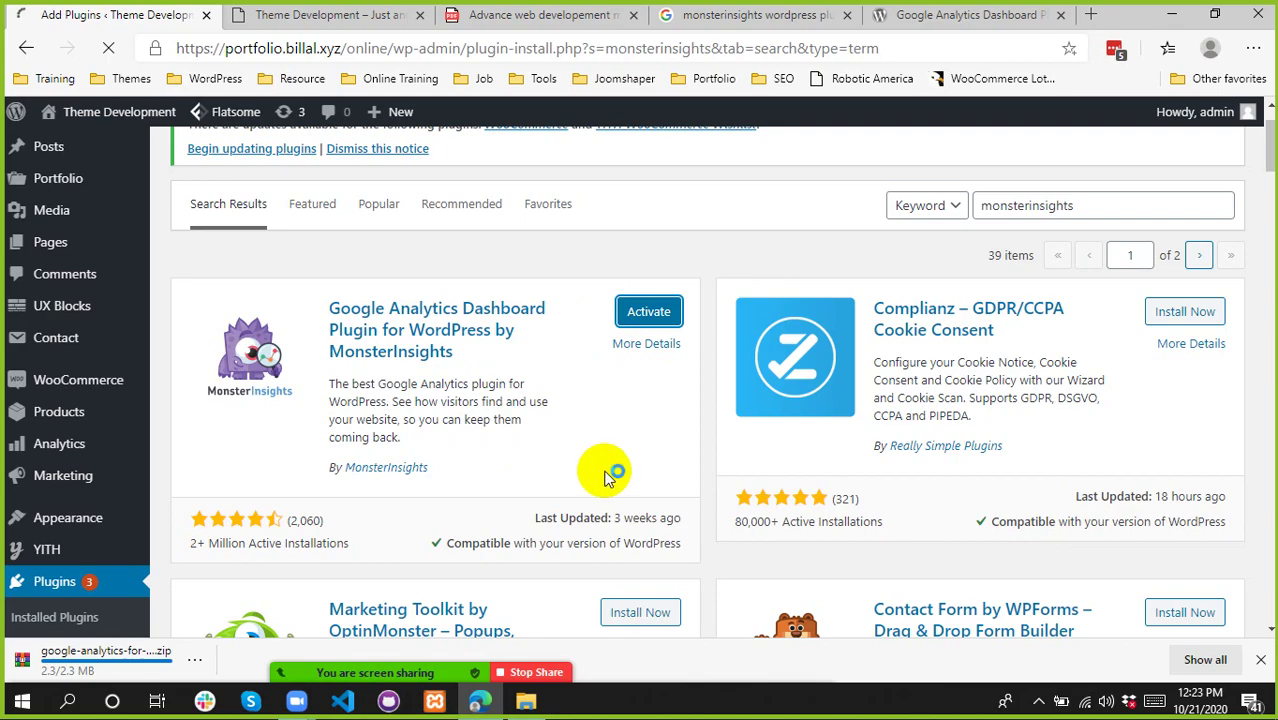
pyautogui.scroll(-5, 730, 465)
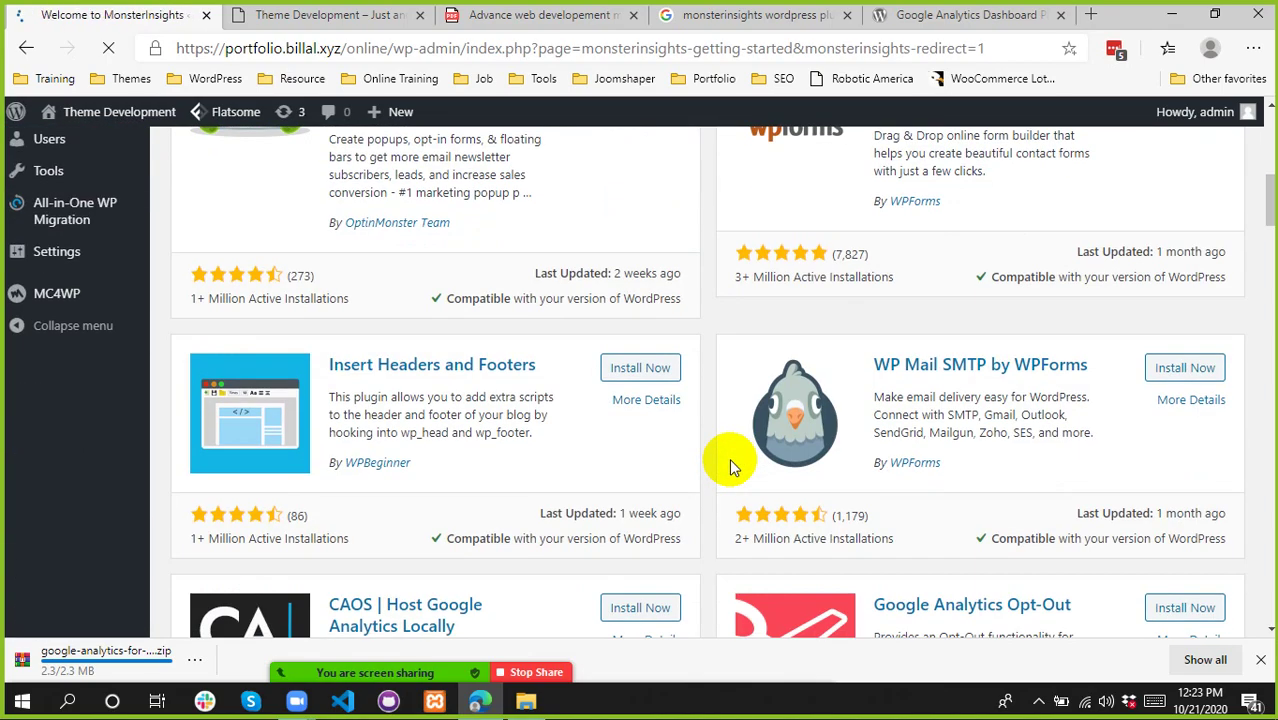
pyautogui.scroll(-1, 732, 460)
pyautogui.scroll(5, 732, 460)
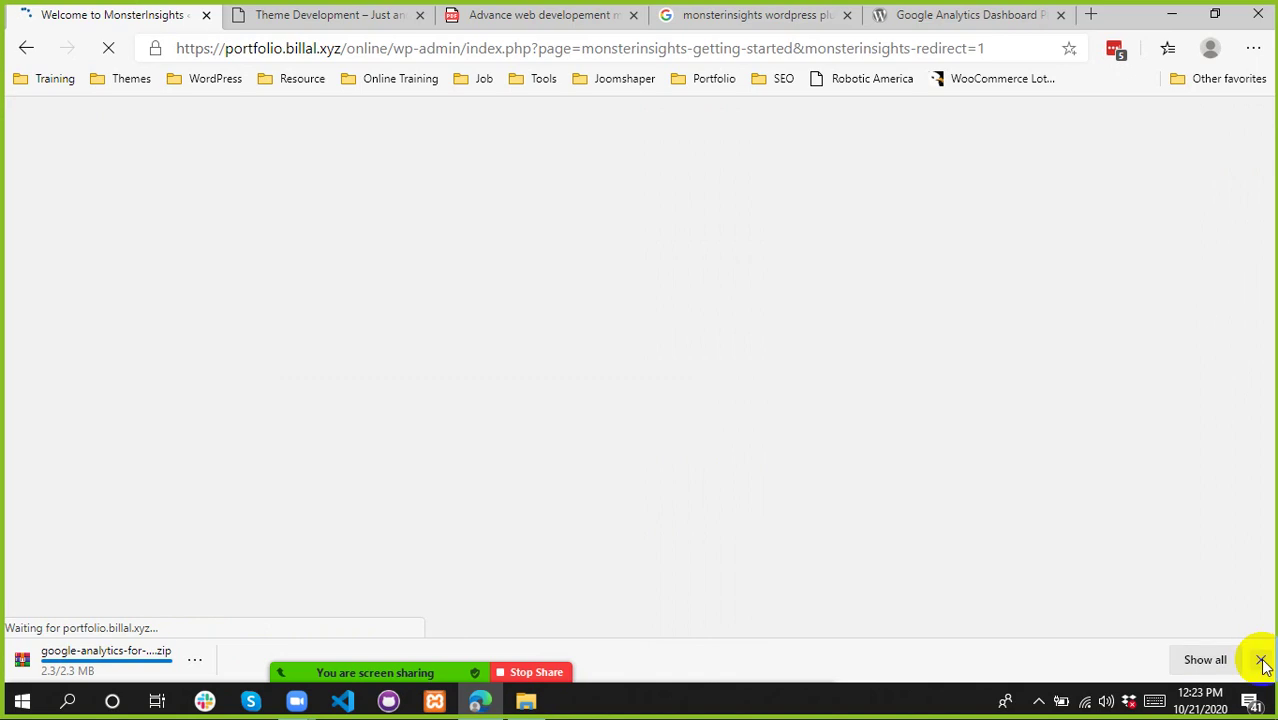
pyautogui.click(1261, 660)
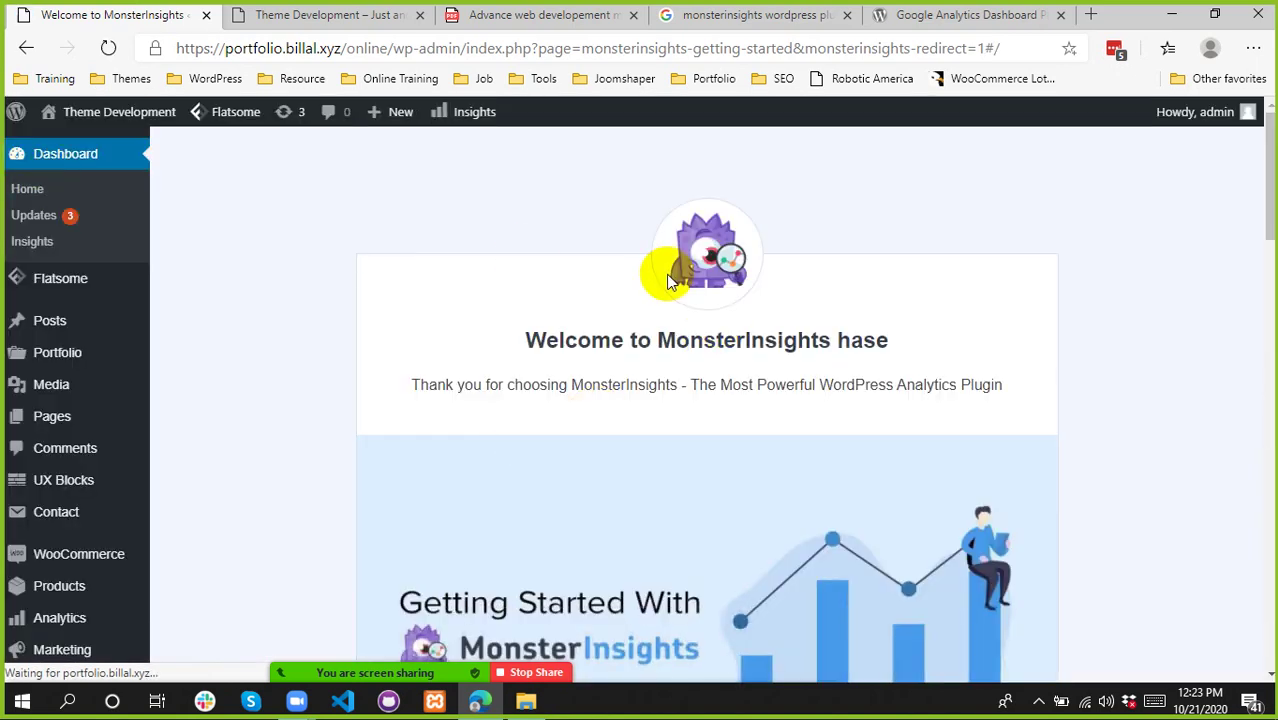
# - Look over the MonsterInsights welcome page, open its getting-started video and close it again
pyautogui.scroll(-2, 965, 312)
pyautogui.scroll(2, 961, 305)
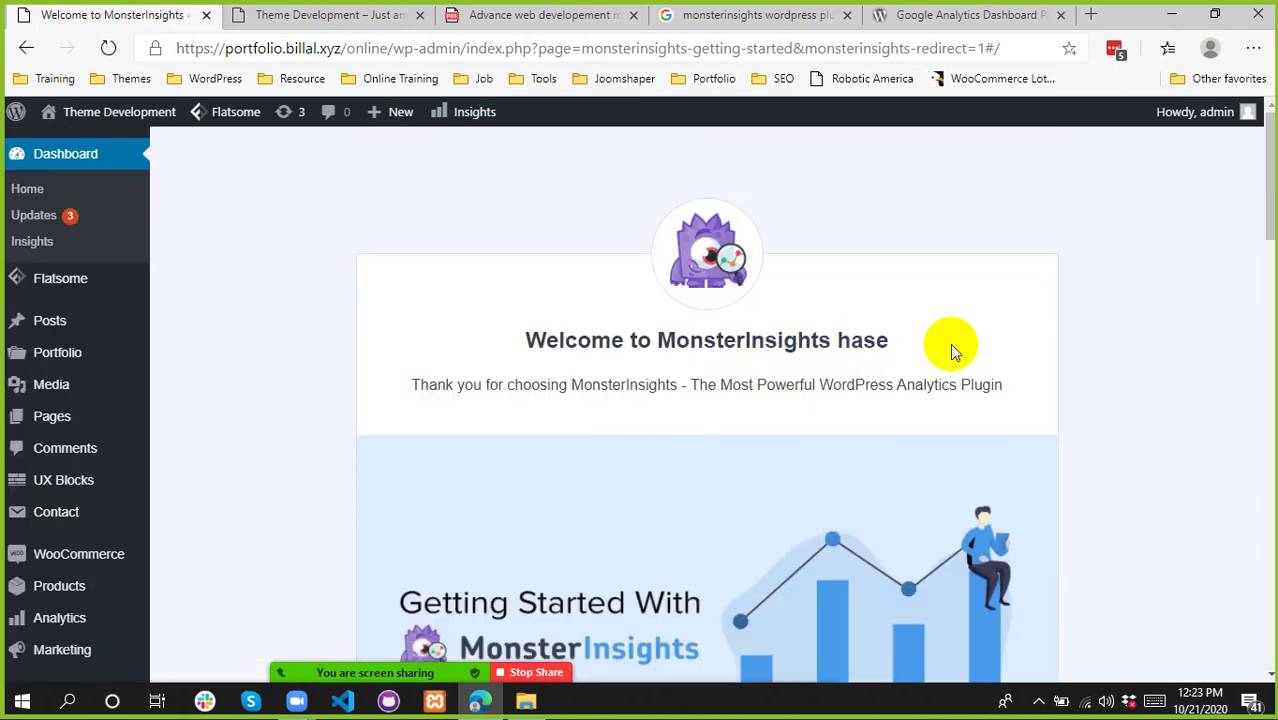
pyautogui.scroll(-5, 950, 343)
pyautogui.scroll(2, 662, 338)
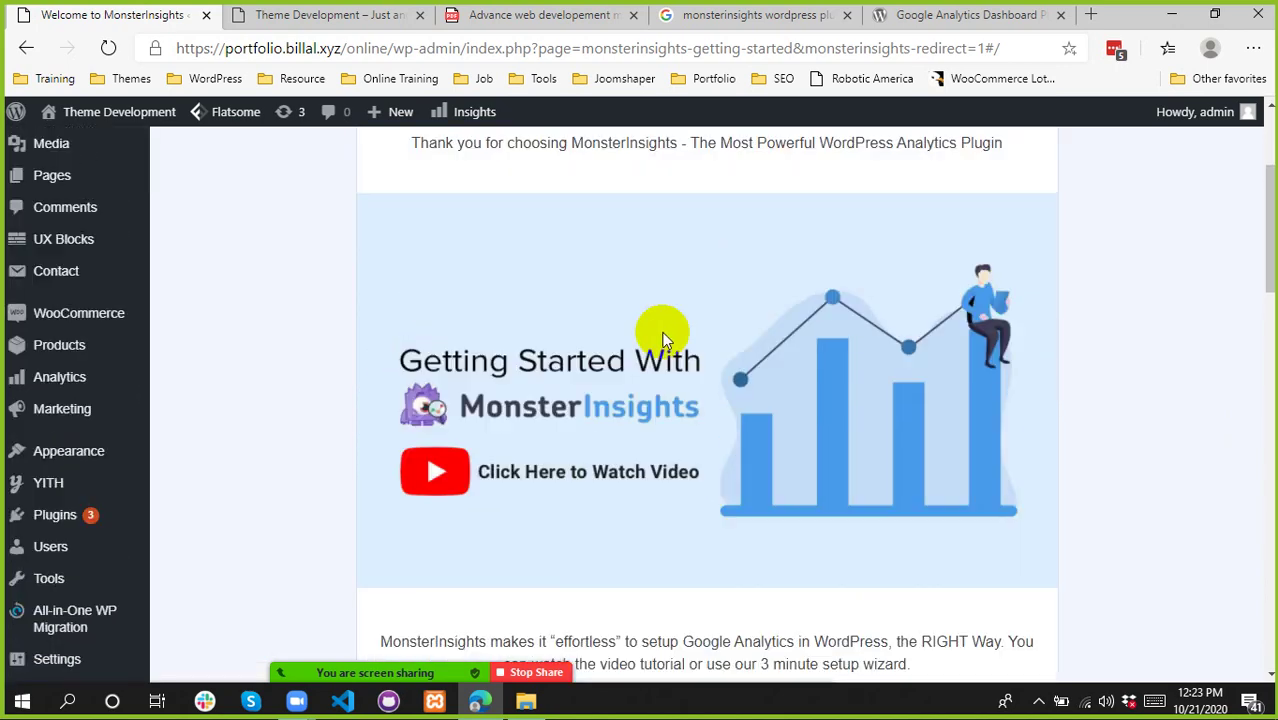
pyautogui.scroll(1, 662, 338)
pyautogui.scroll(-2, 457, 362)
pyautogui.click(450, 362)
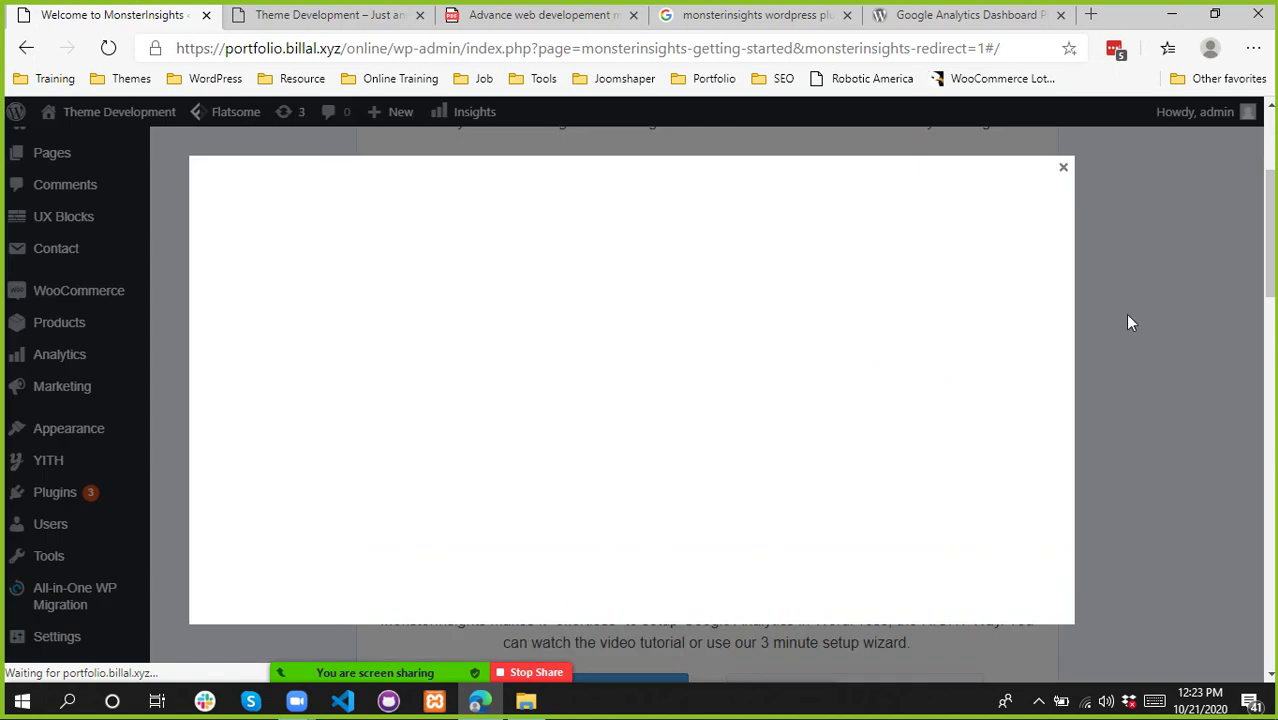
pyautogui.click(1064, 168)
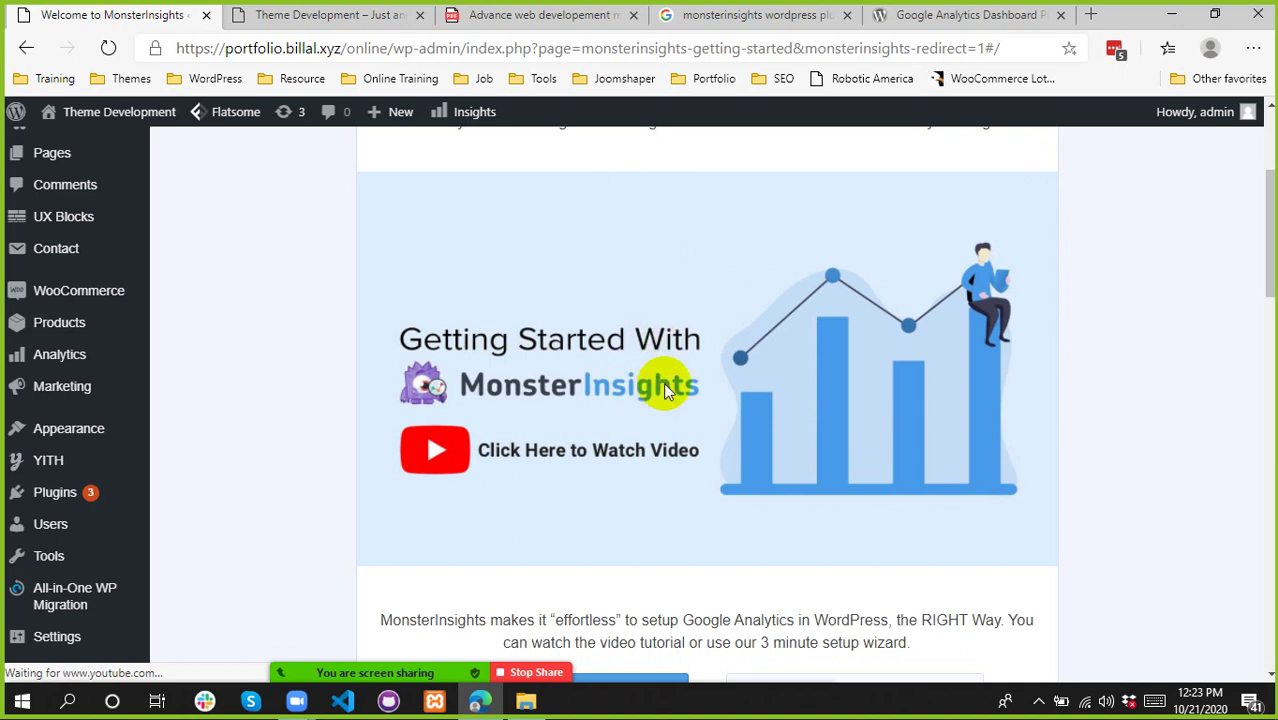
# - Review the welcome page's setup options, features and addons, PRO upgrade offer and testimonials
pyautogui.scroll(-3, 719, 428)
pyautogui.scroll(4, 708, 271)
pyautogui.scroll(-4, 697, 361)
pyautogui.scroll(-1, 819, 345)
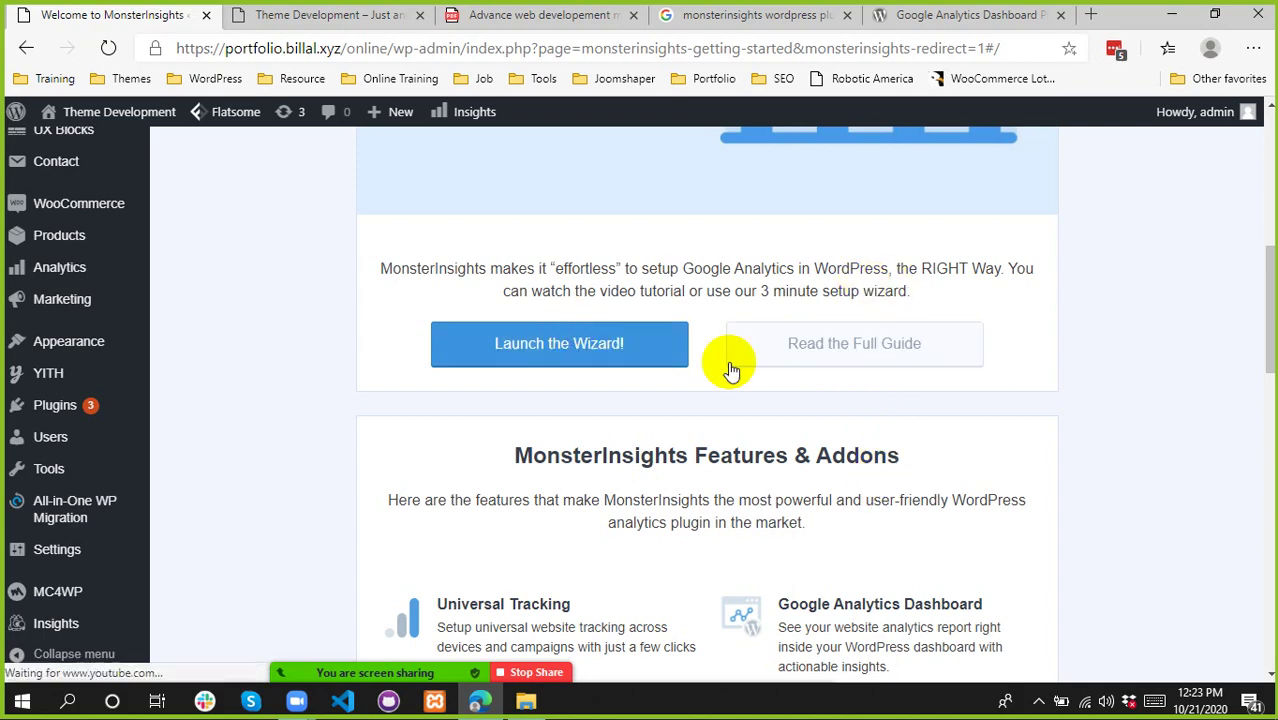
pyautogui.scroll(6, 785, 484)
pyautogui.scroll(-15, 776, 450)
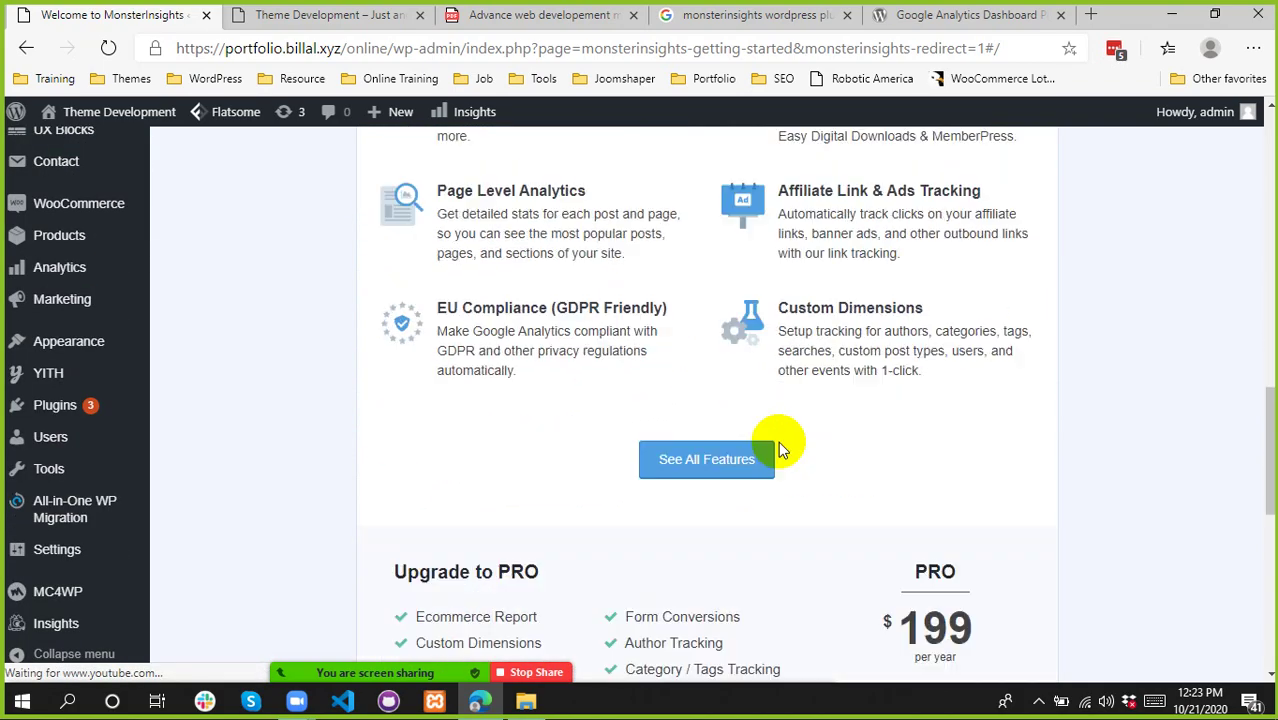
pyautogui.scroll(1, 778, 441)
pyautogui.scroll(-1, 778, 441)
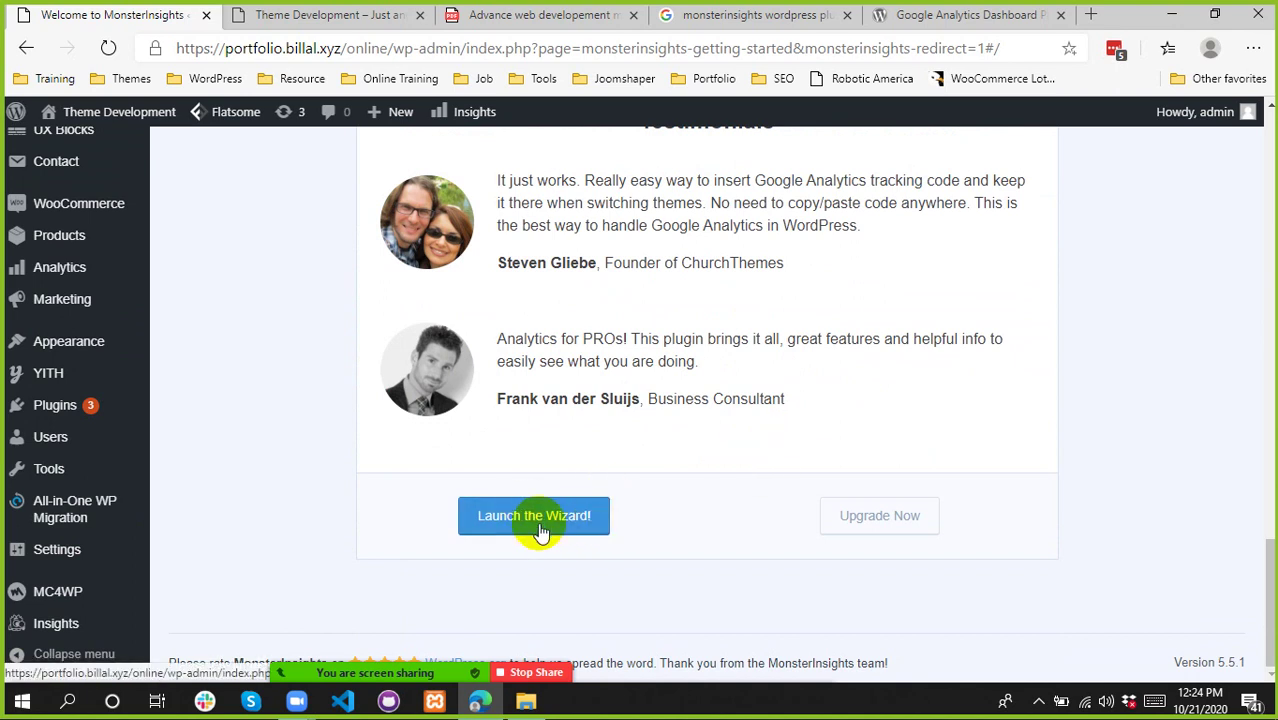
# - Launch the MonsterInsights setup wizard and look over the website category options
pyautogui.click(519, 515)
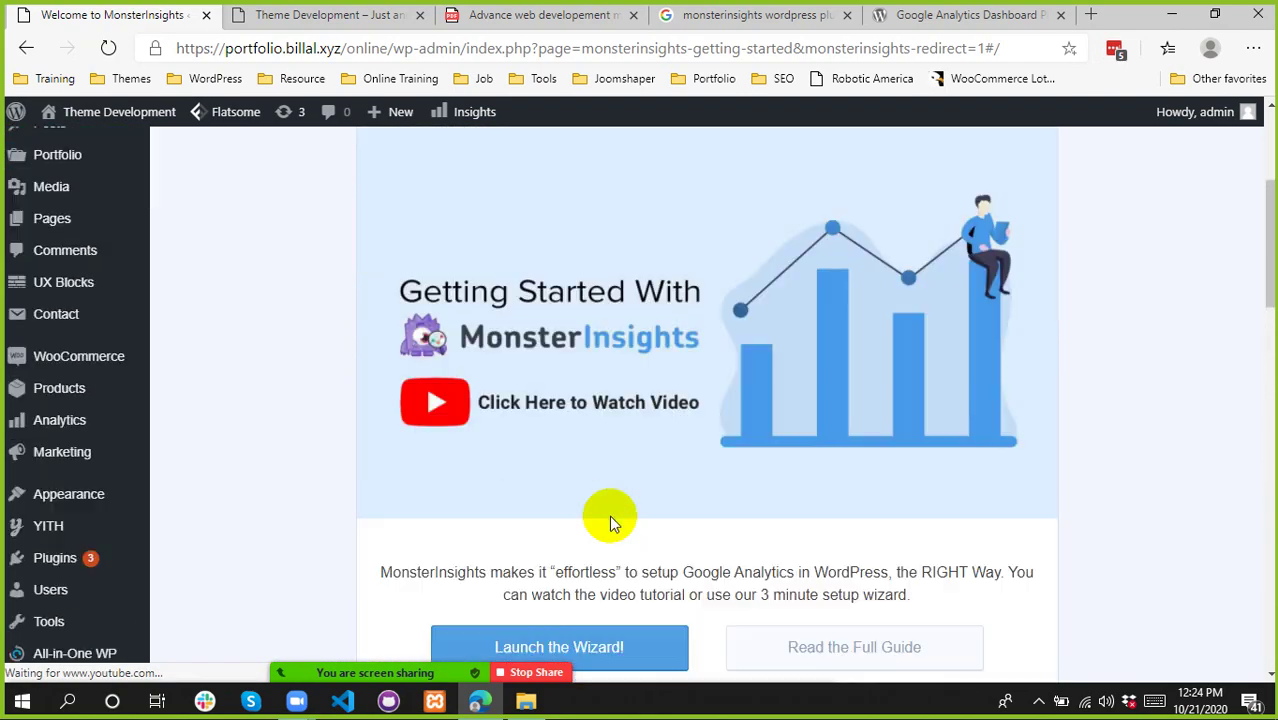
pyautogui.scroll(-3, 580, 450)
pyautogui.click(562, 410)
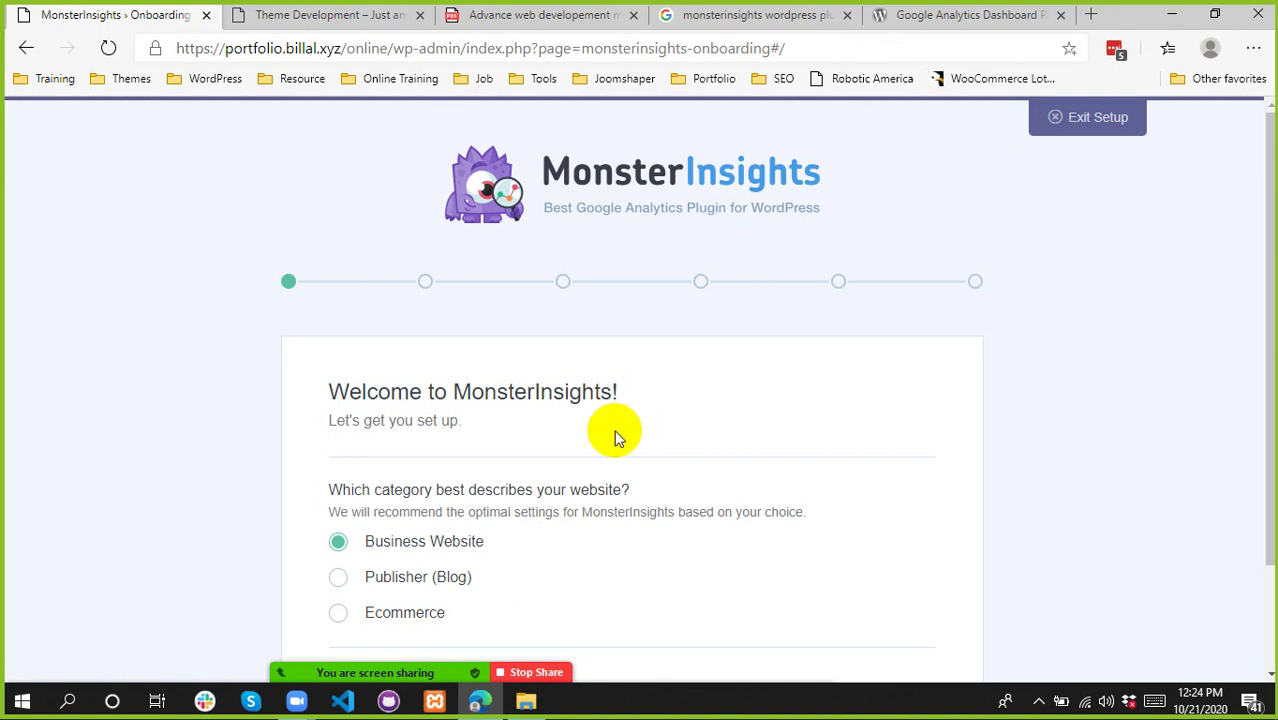
pyautogui.scroll(-1, 660, 317)
pyautogui.scroll(1, 660, 317)
pyautogui.scroll(-1, 420, 428)
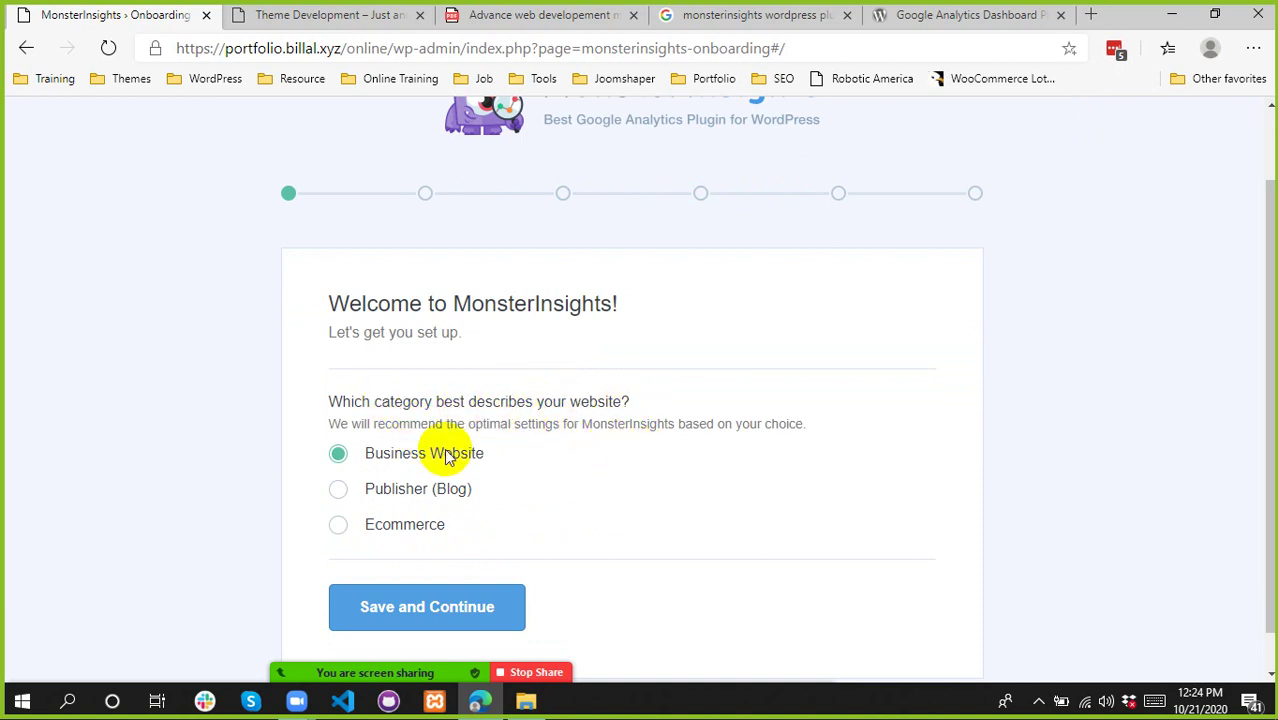
# - Set the website category to Ecommerce, then save and continue to the next wizard stage
pyautogui.click(414, 520)
pyautogui.scroll(-1, 560, 465)
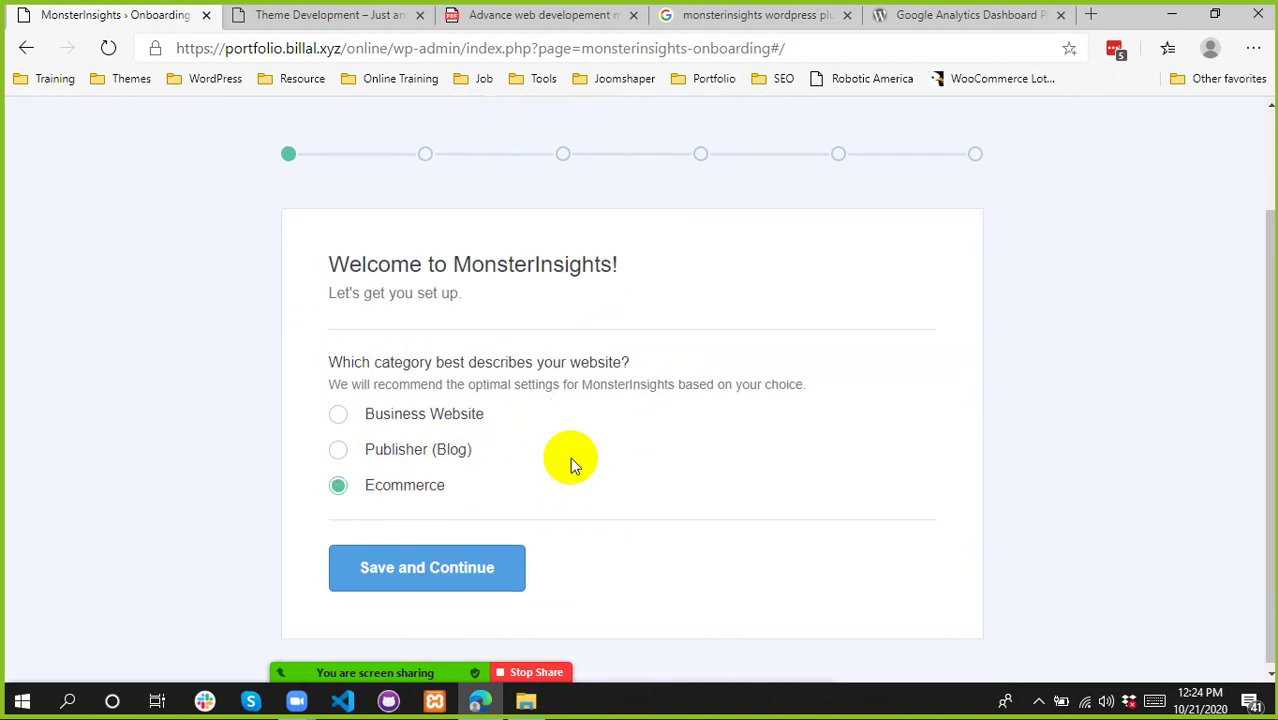
pyautogui.click(440, 558)
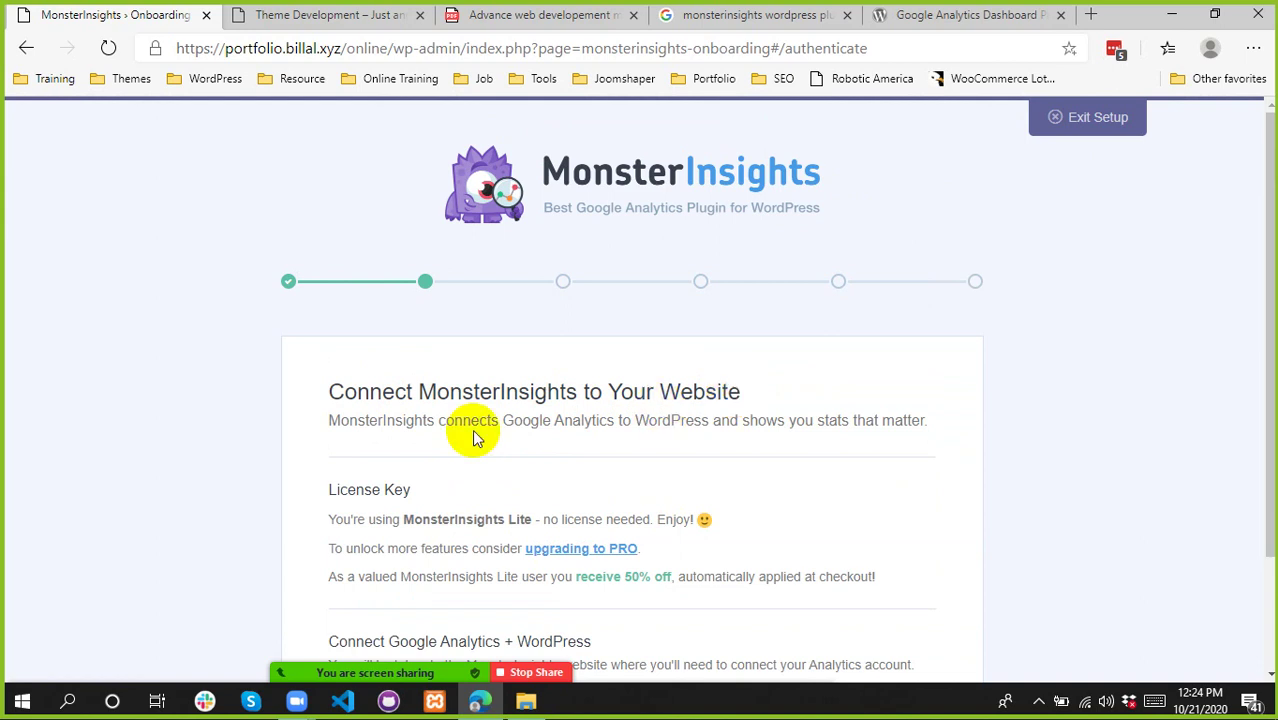
# - Read the wizard's license key details, 50% upgrade offer and notes on connecting Google Analytics with WordPress
pyautogui.scroll(-2, 420, 405)
pyautogui.moveTo(348, 345); pyautogui.dragTo(425, 338)
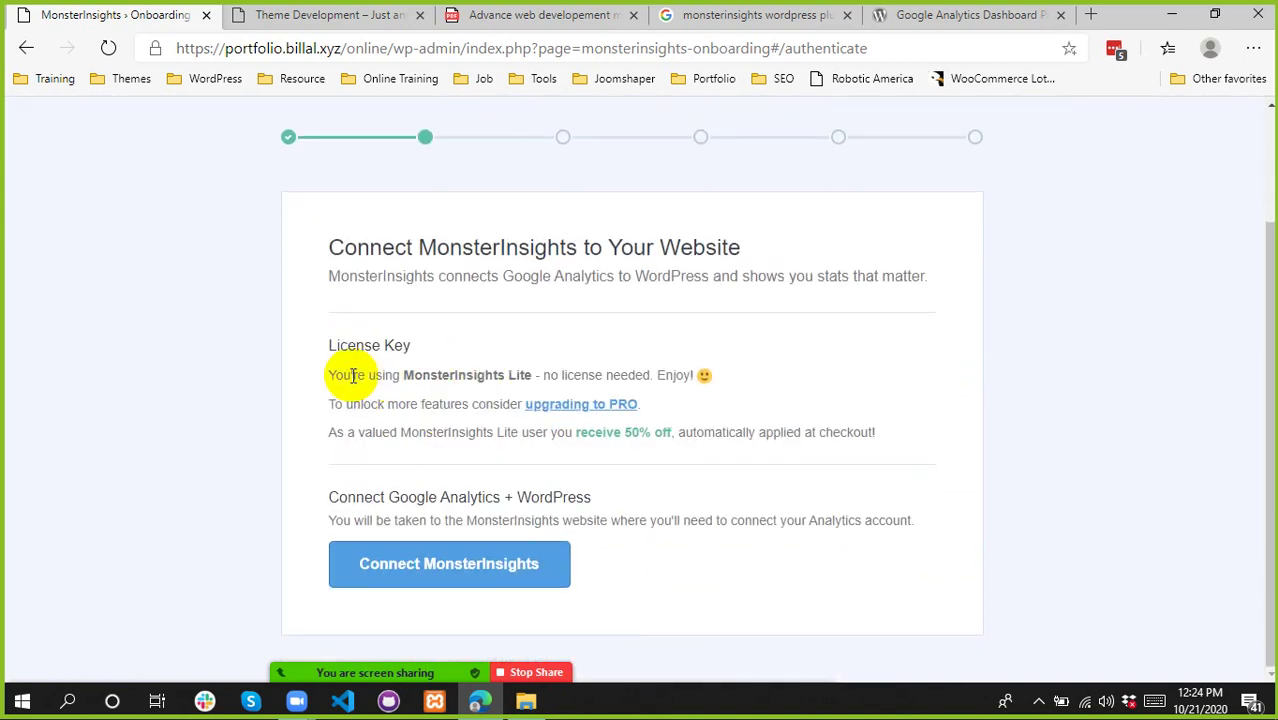
pyautogui.moveTo(510, 375); pyautogui.dragTo(680, 374)
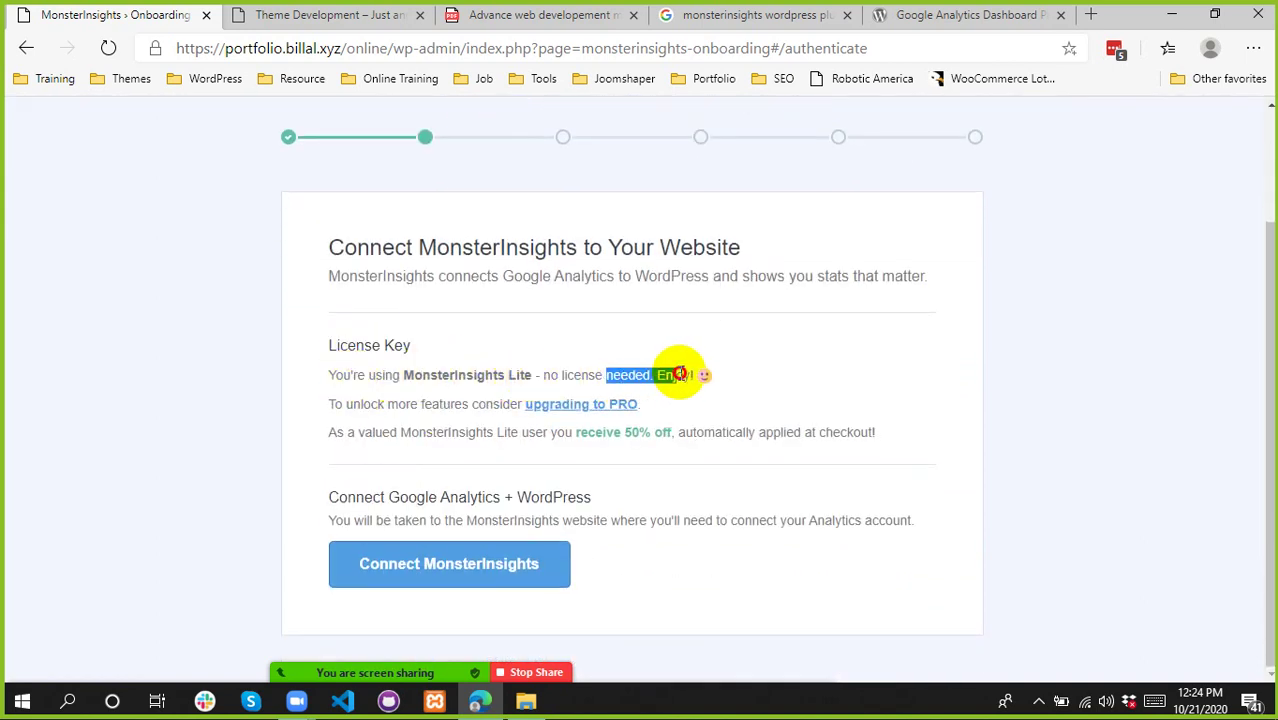
pyautogui.click(685, 378)
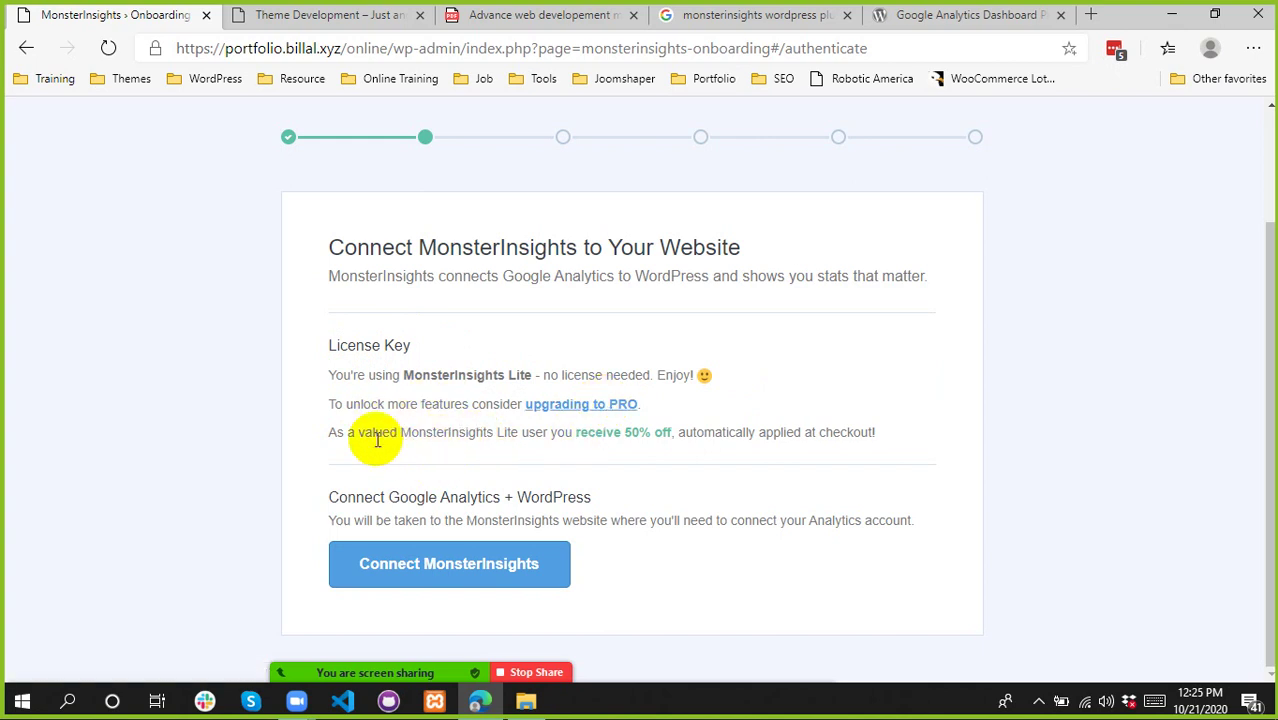
pyautogui.moveTo(588, 432); pyautogui.dragTo(668, 430)
pyautogui.click(779, 428)
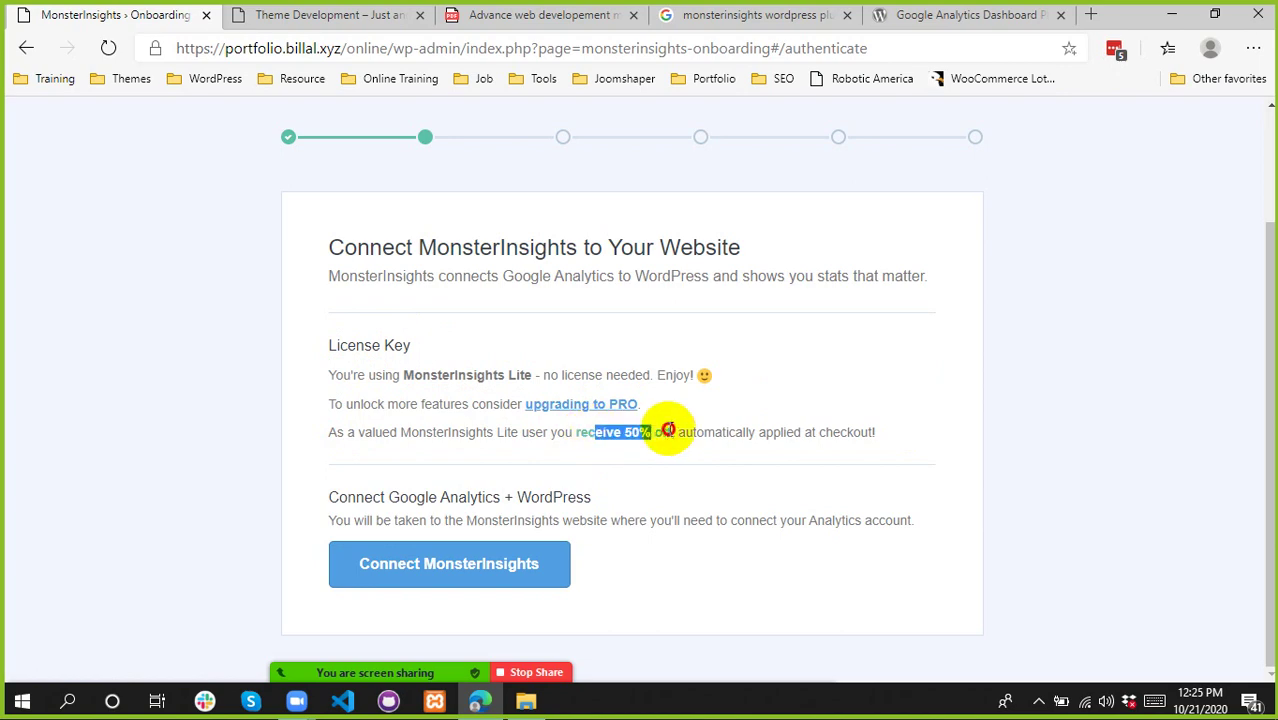
pyautogui.click(770, 429)
pyautogui.scroll(2, 442, 485)
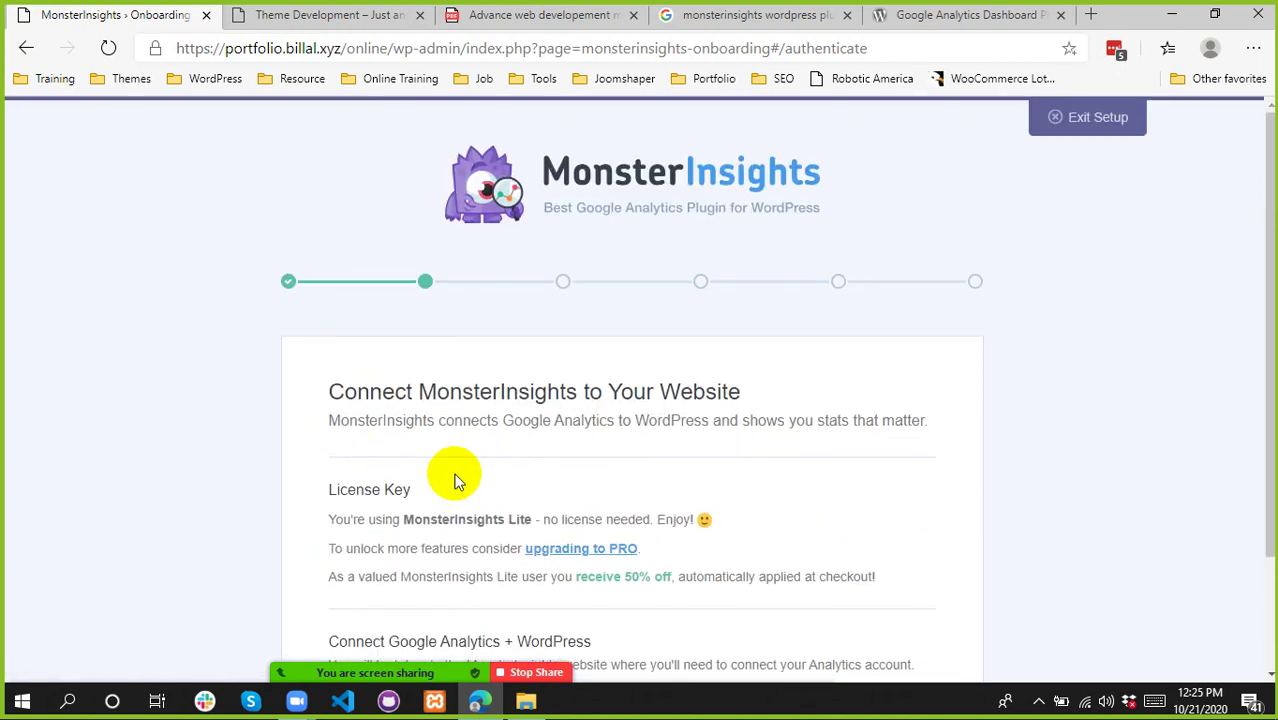
pyautogui.scroll(-2, 456, 479)
pyautogui.rightClick(421, 479)
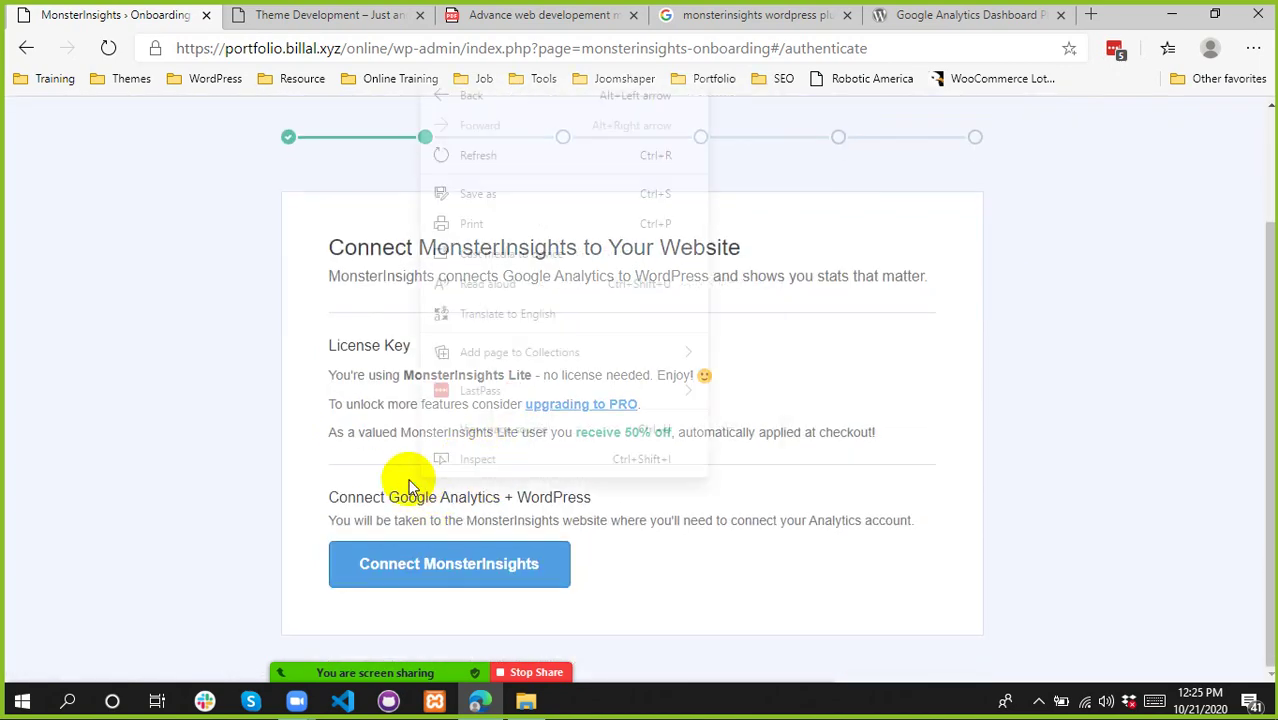
pyautogui.click(400, 485)
pyautogui.moveTo(391, 497); pyautogui.dragTo(498, 494)
pyautogui.click(576, 477)
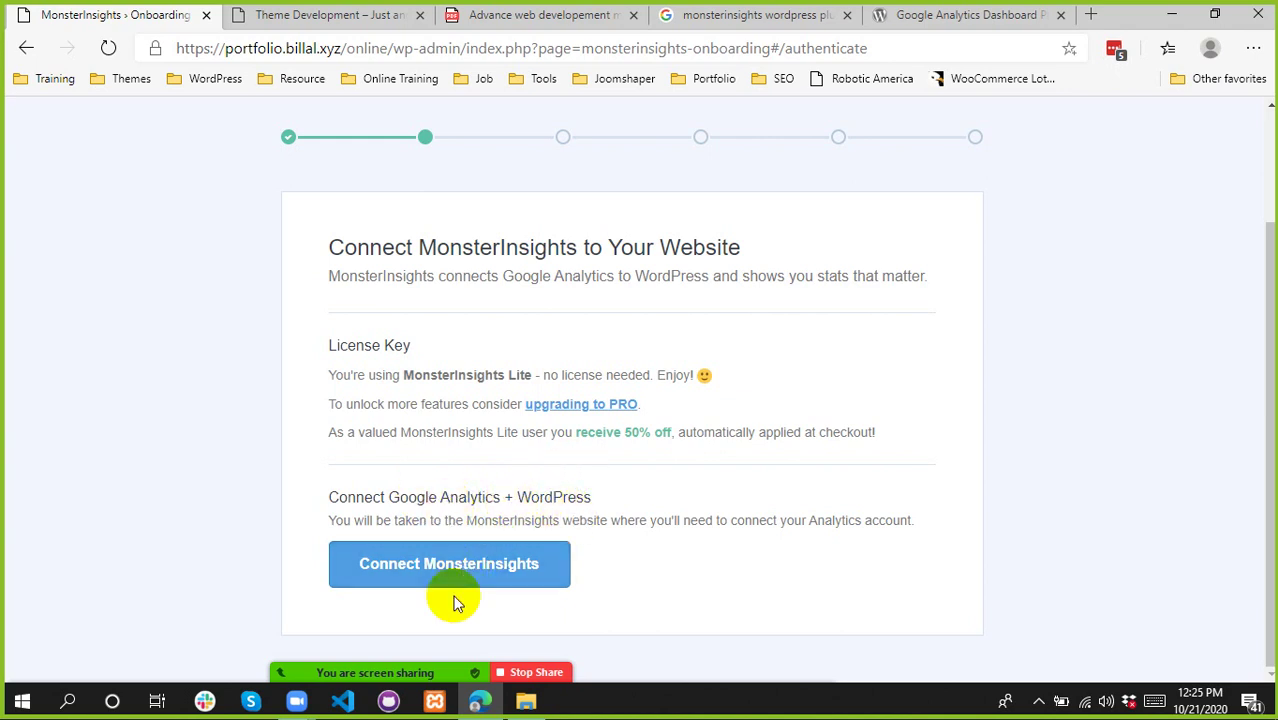
# - Start connecting MonsterInsights to Google Analytics and look through the Google accounts offered for sign-in
pyautogui.click(445, 562)
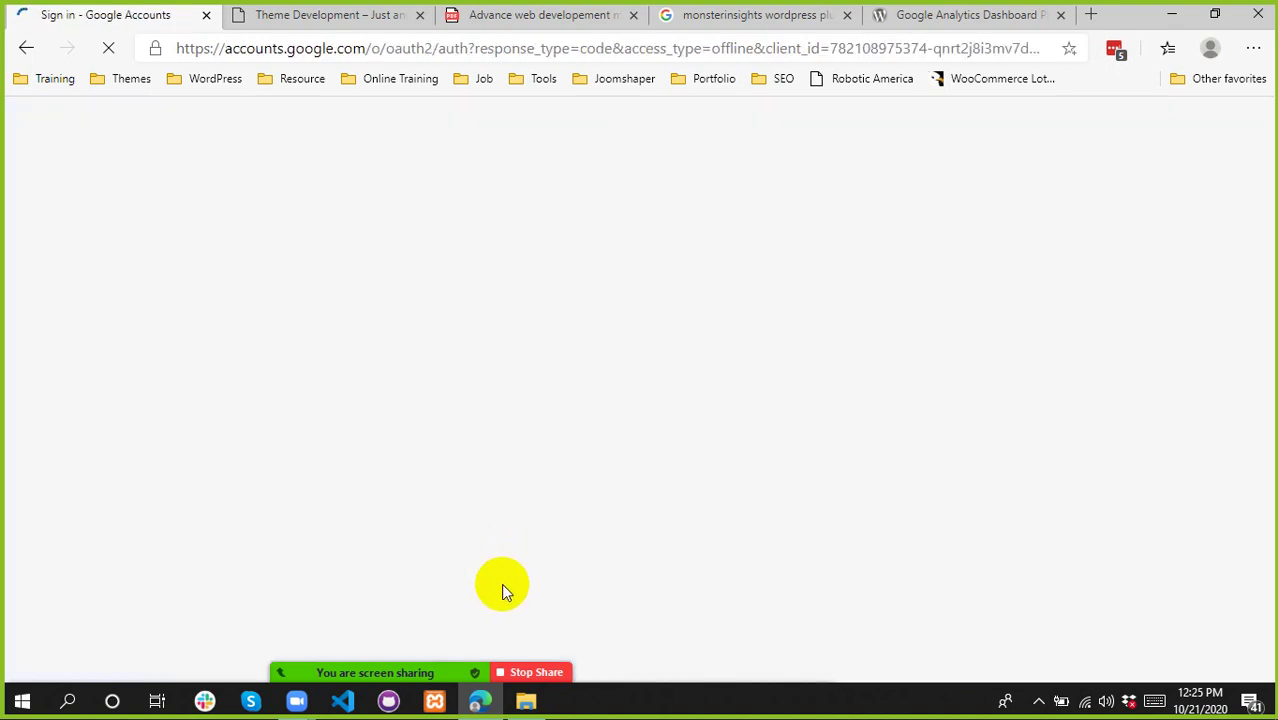
pyautogui.scroll(-3, 917, 339)
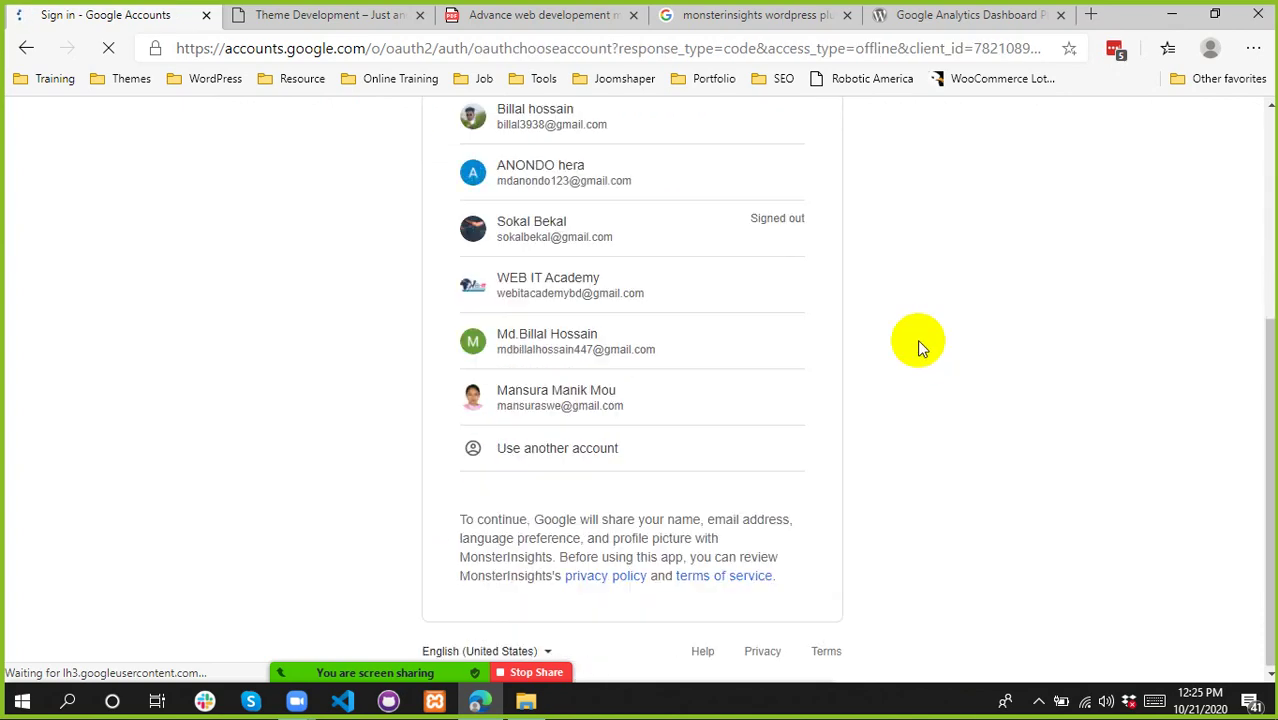
pyautogui.scroll(3, 722, 428)
pyautogui.scroll(-3, 722, 418)
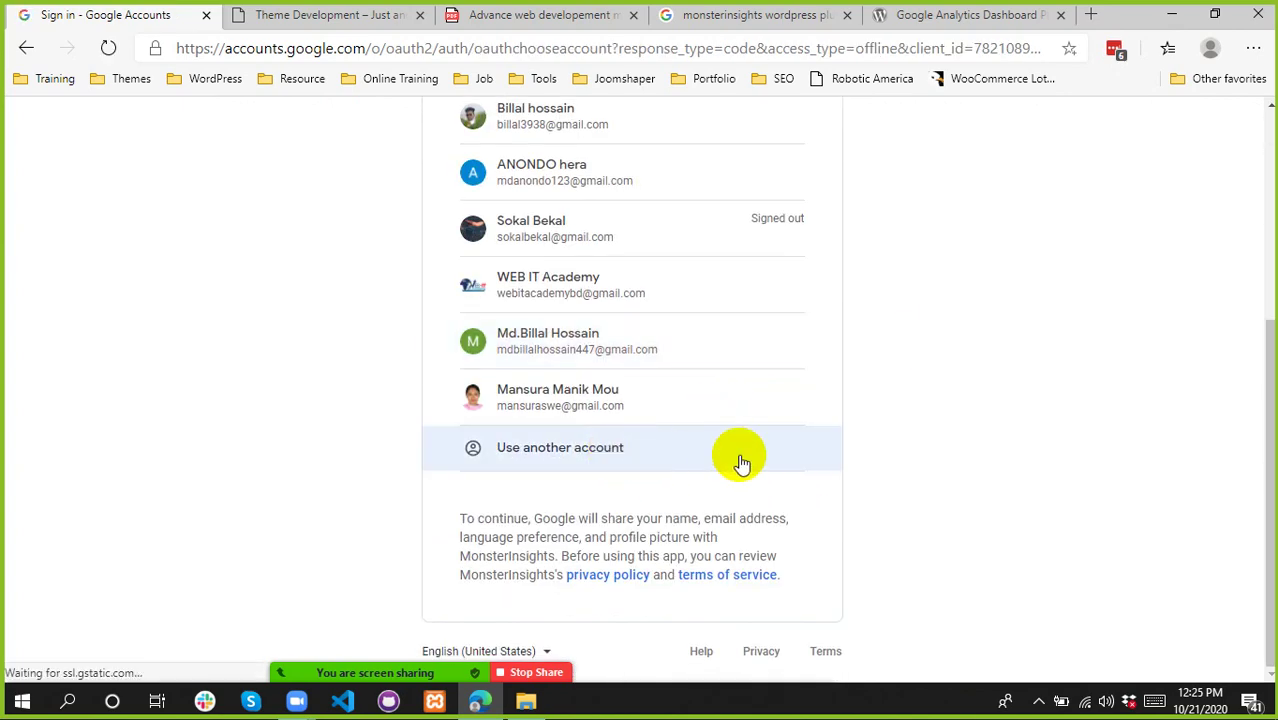
pyautogui.scroll(3, 738, 458)
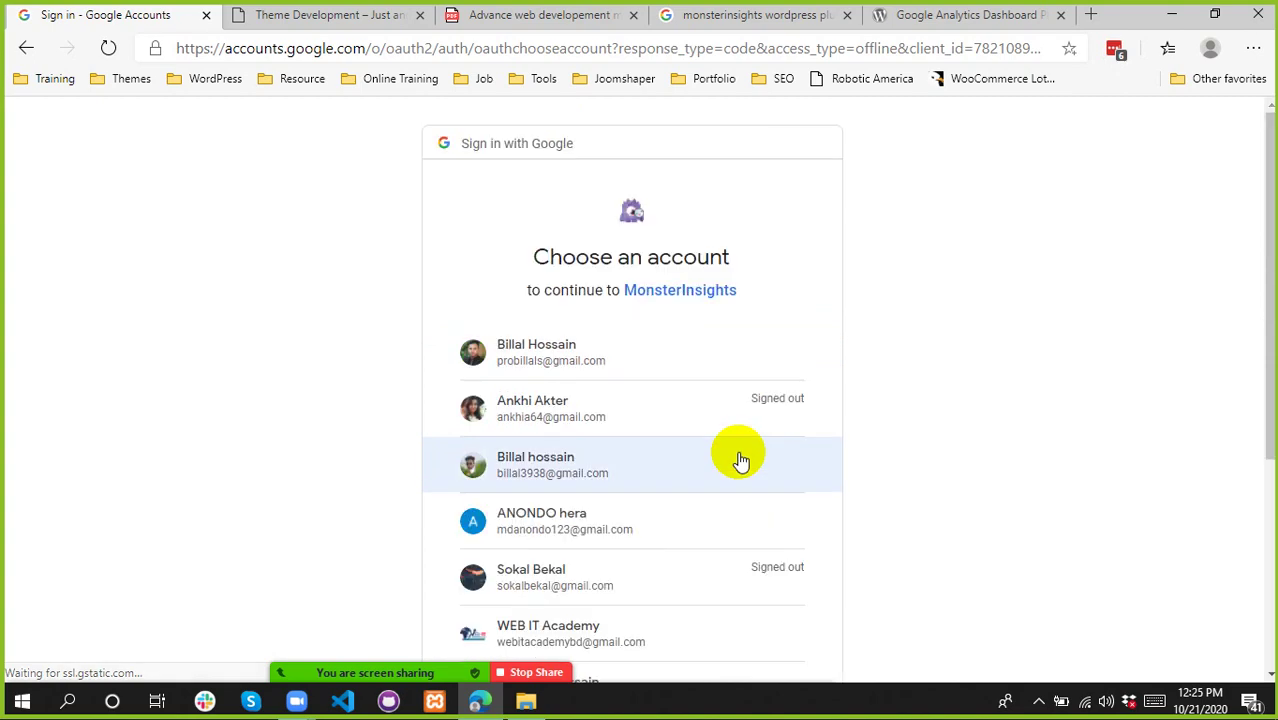
pyautogui.scroll(-3, 853, 373)
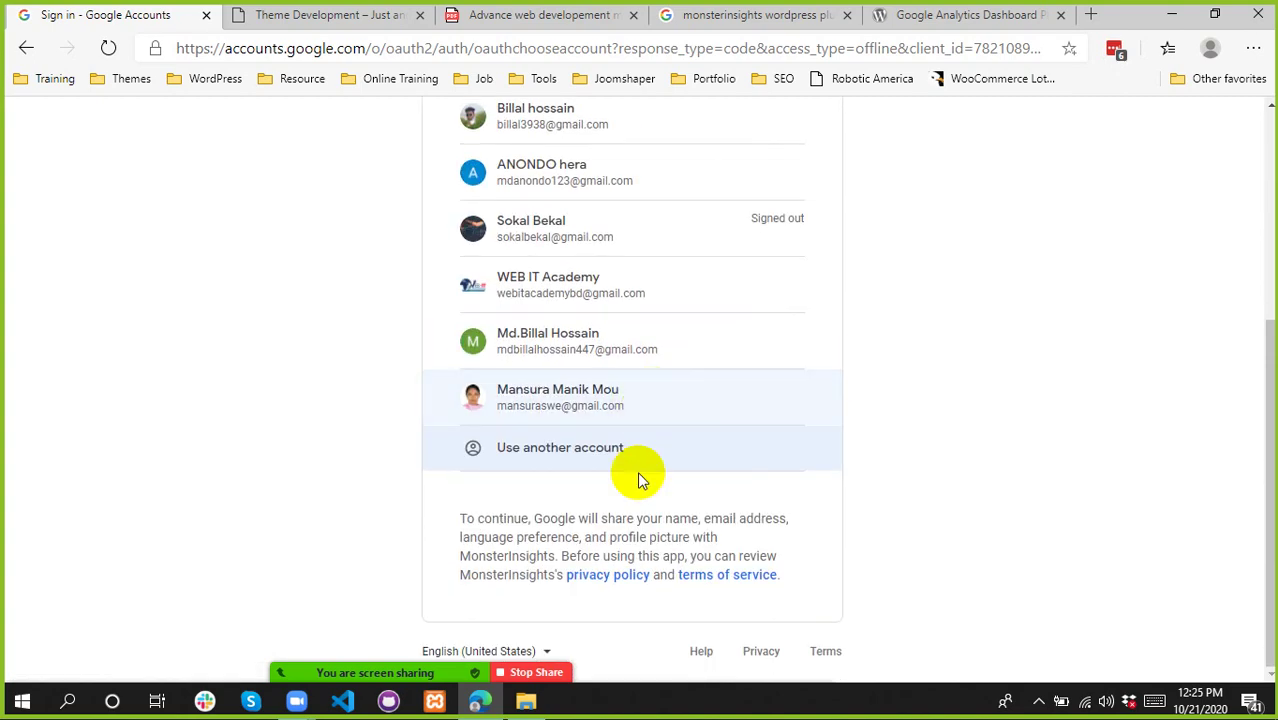
pyautogui.scroll(3, 636, 480)
pyautogui.scroll(-3, 636, 486)
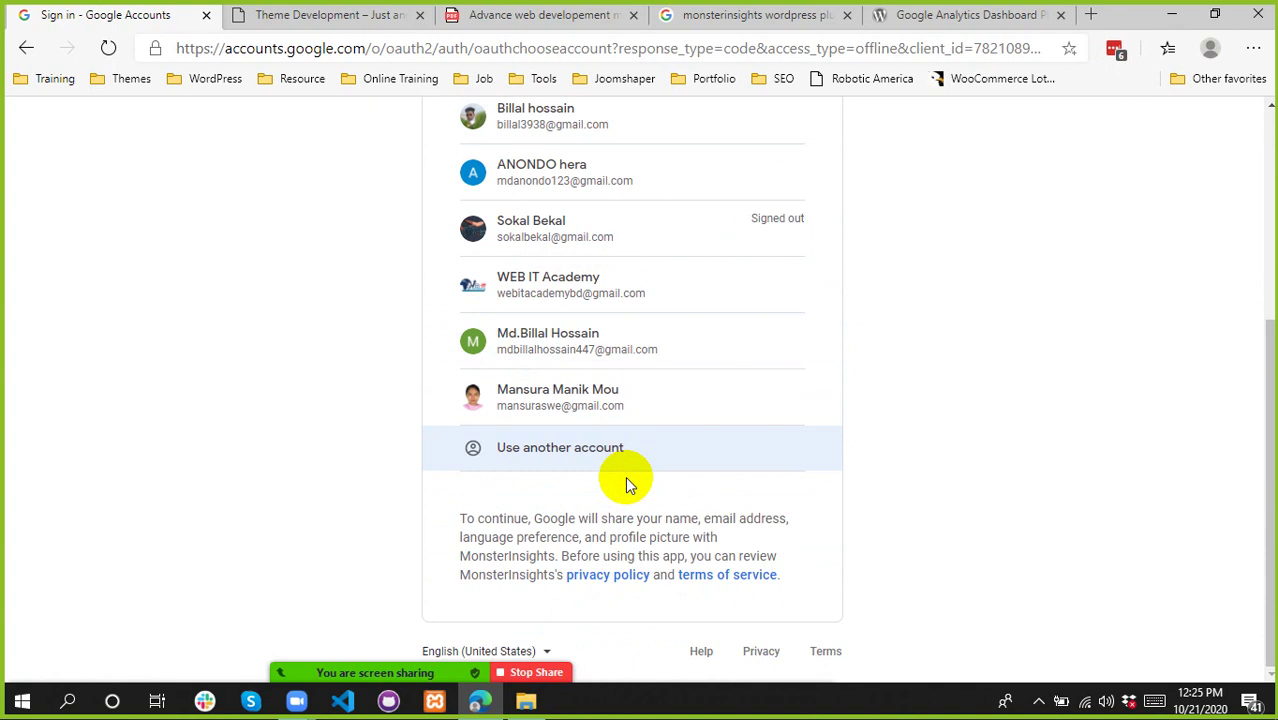
# - Try to sign in with another Google account, submitting its e-mail address and account password
pyautogui.click(549, 455)
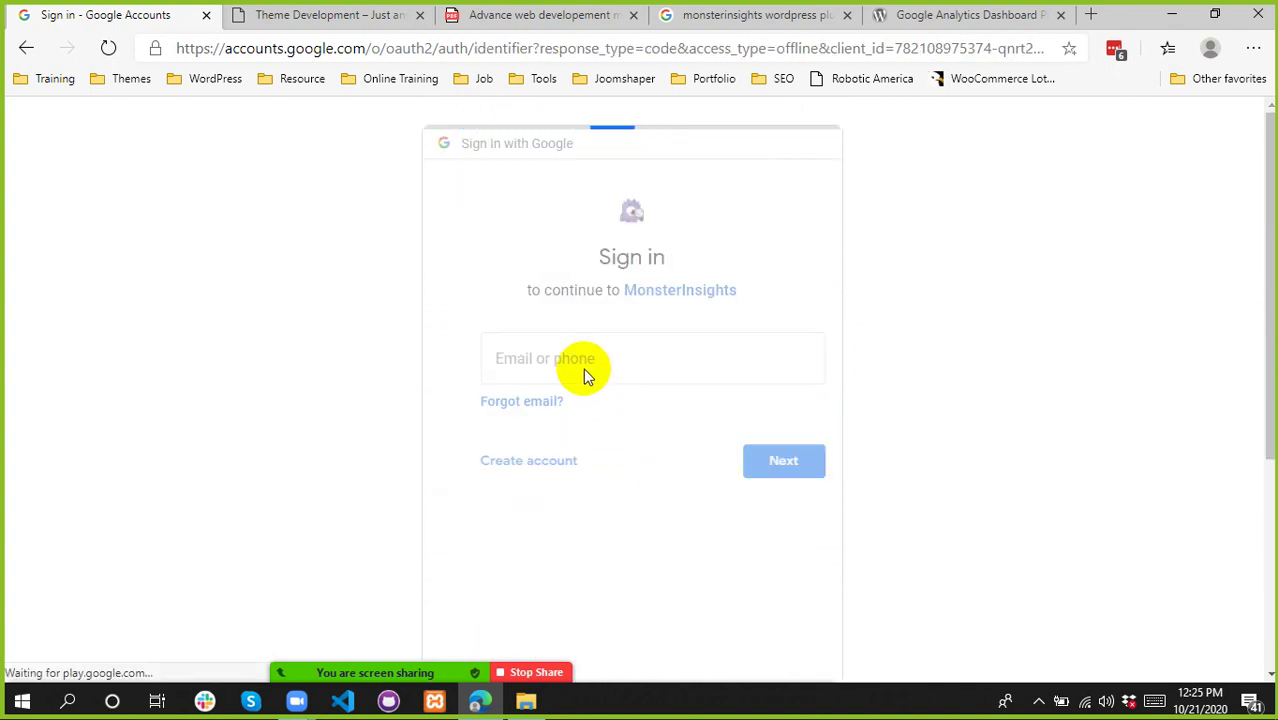
pyautogui.click(585, 370)
pyautogui.click(585, 366)
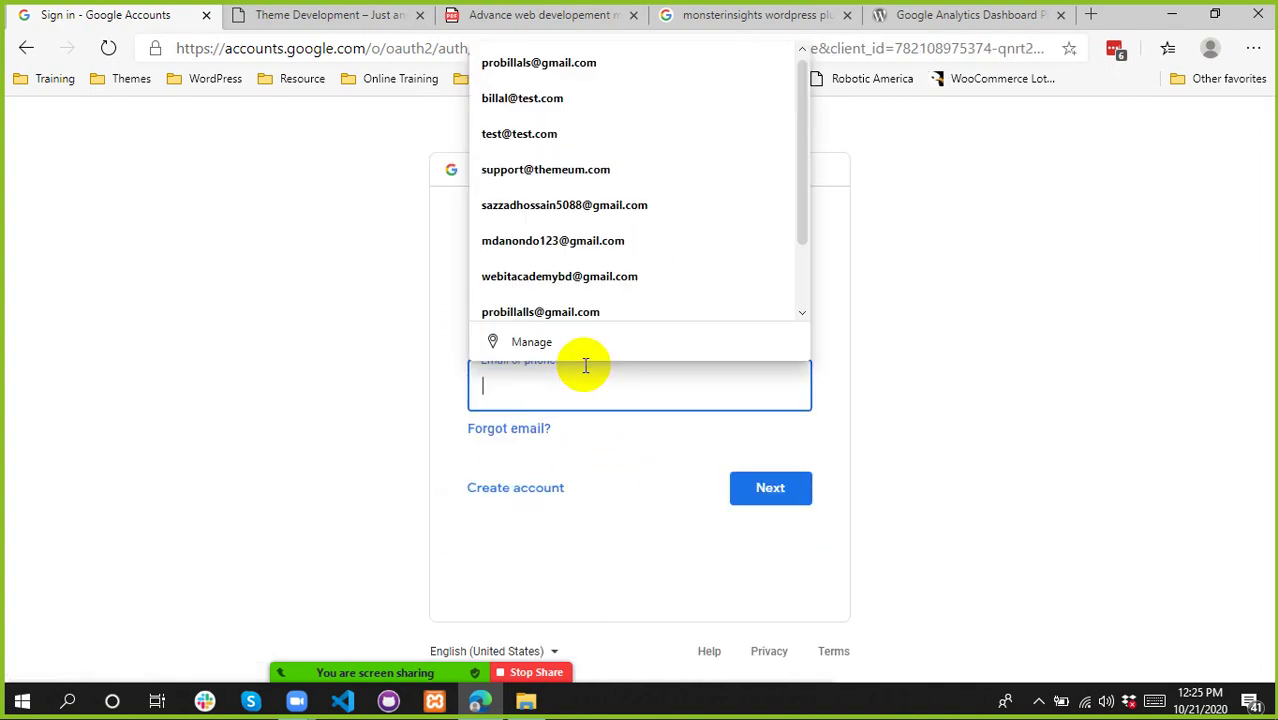
pyautogui.click(600, 205)
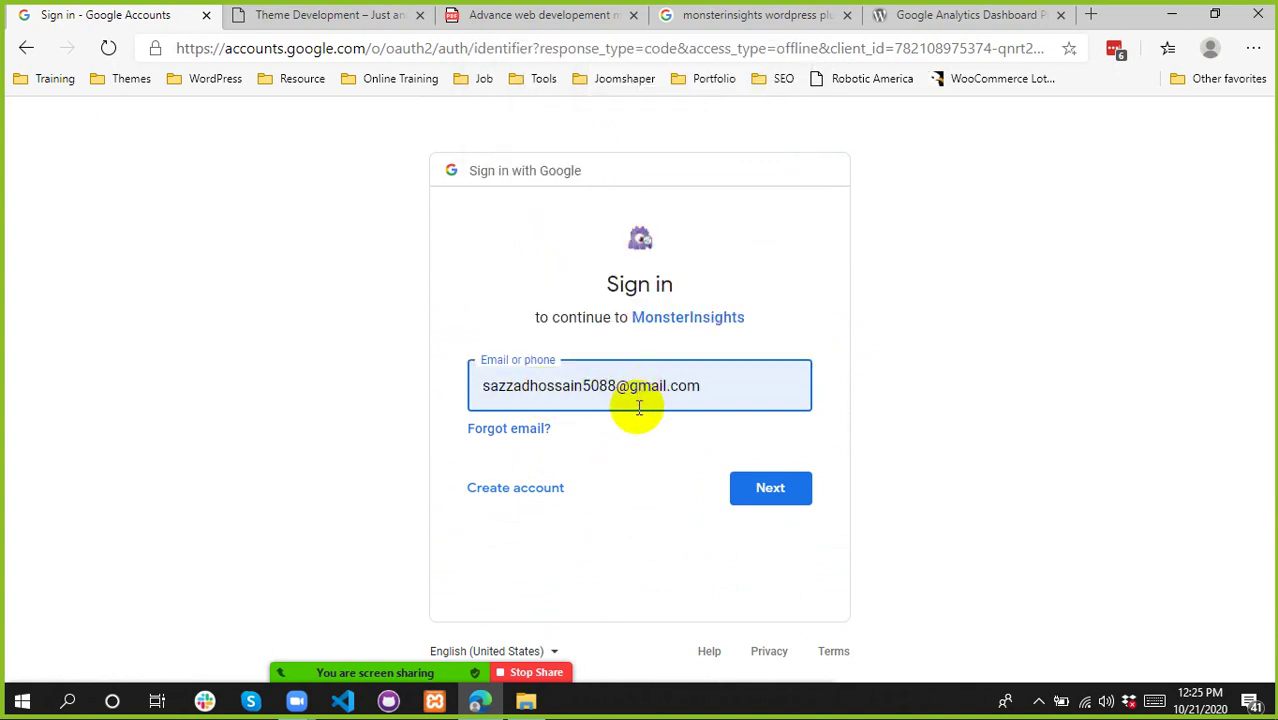
pyautogui.click(758, 492)
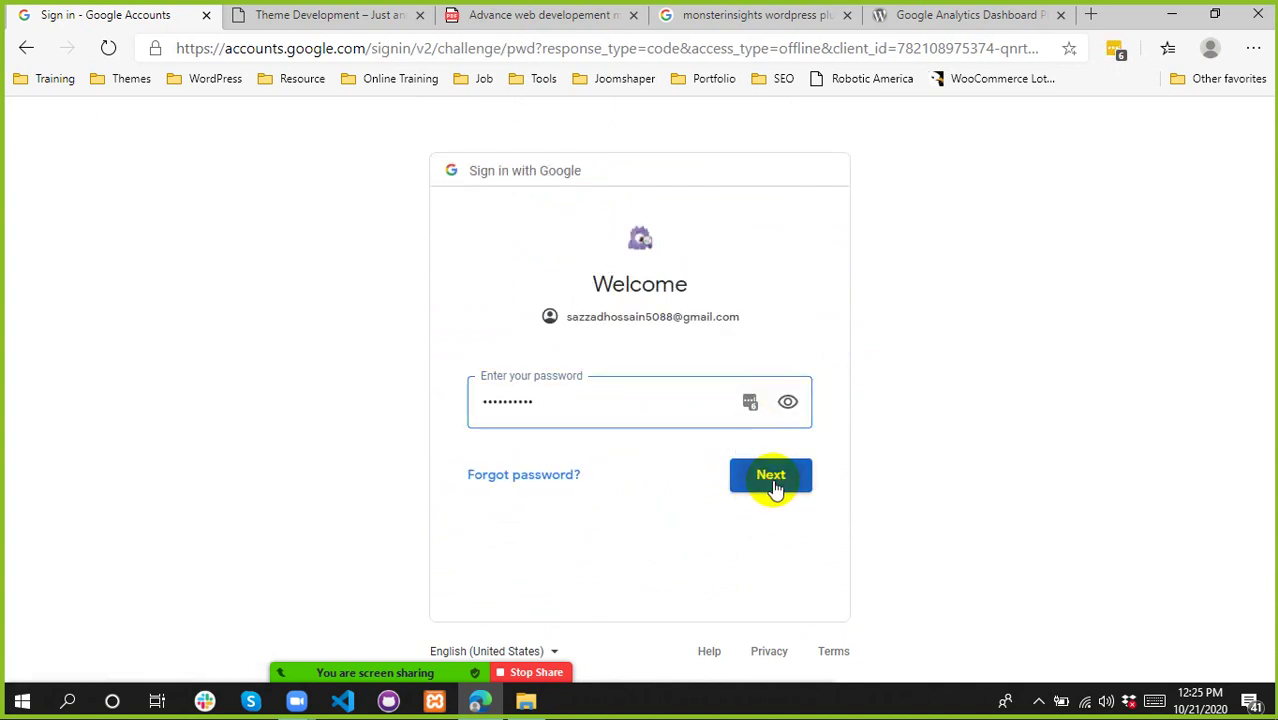
pyautogui.click(772, 480)
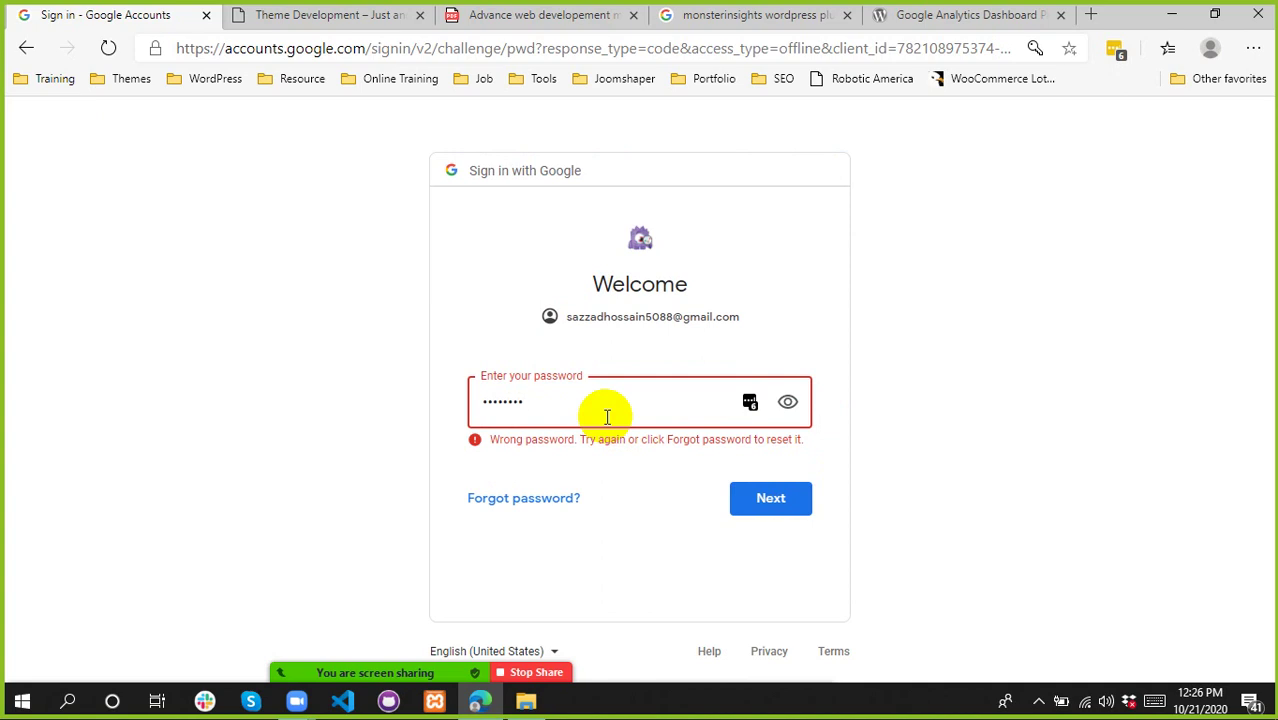
pyautogui.press('Return')
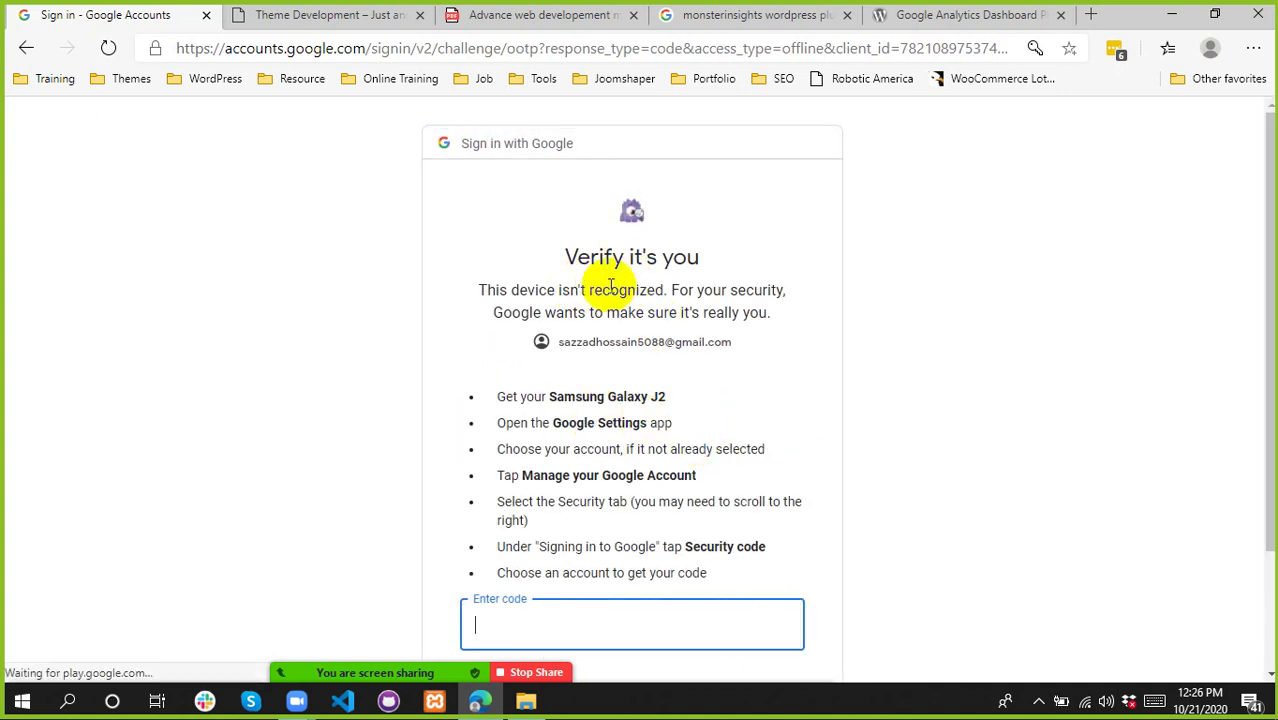
# - Decline saving the login to LastPass and read the instructions for getting a security code
pyautogui.moveTo(645, 256); pyautogui.dragTo(697, 352)
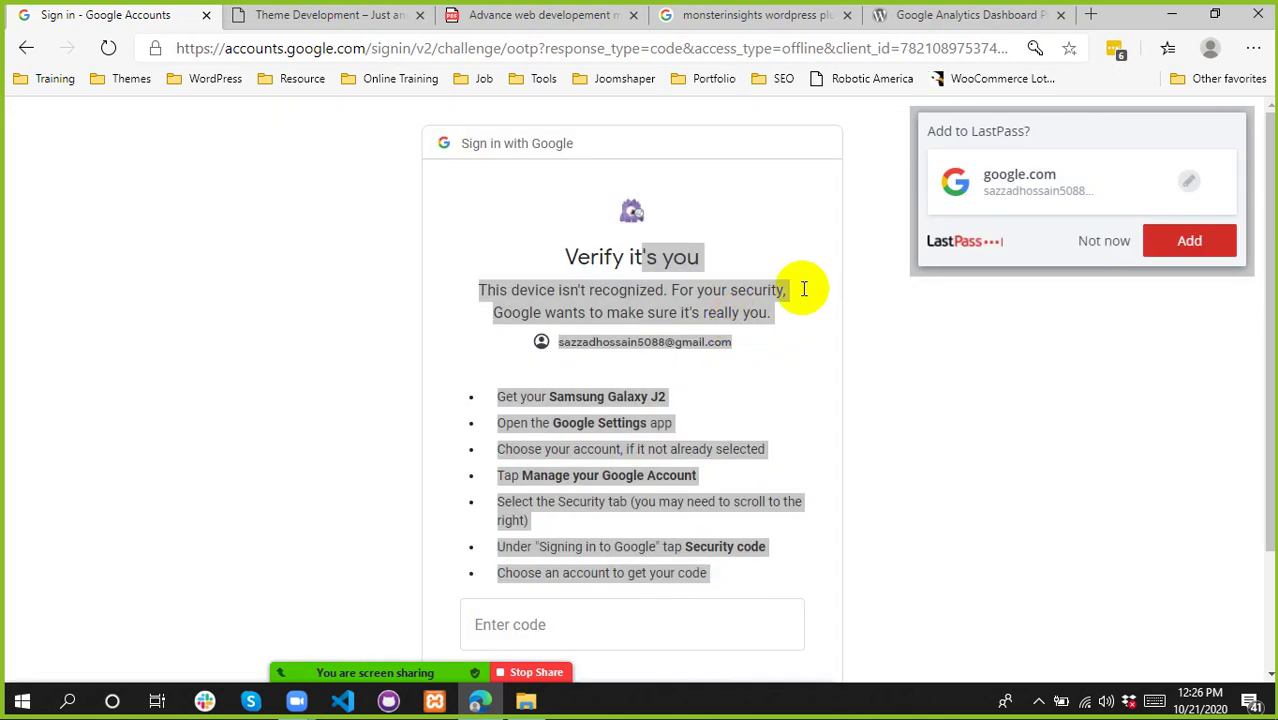
pyautogui.click(1118, 242)
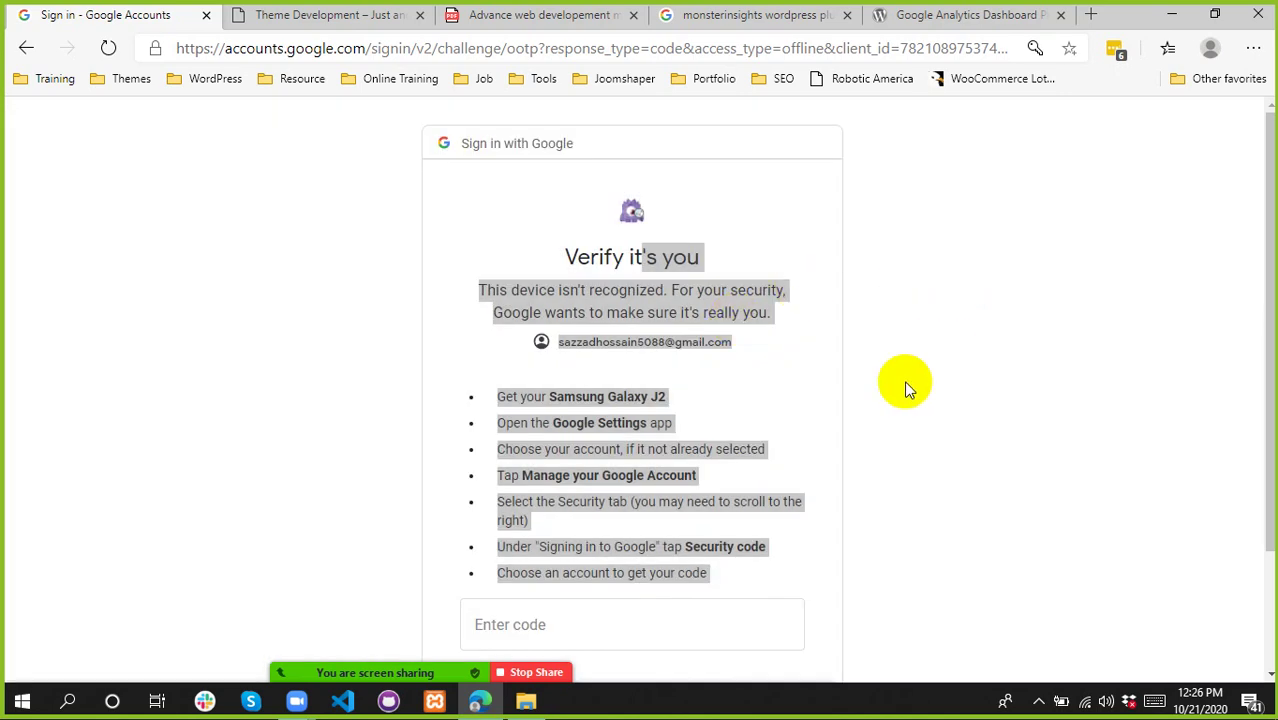
pyautogui.click(666, 262)
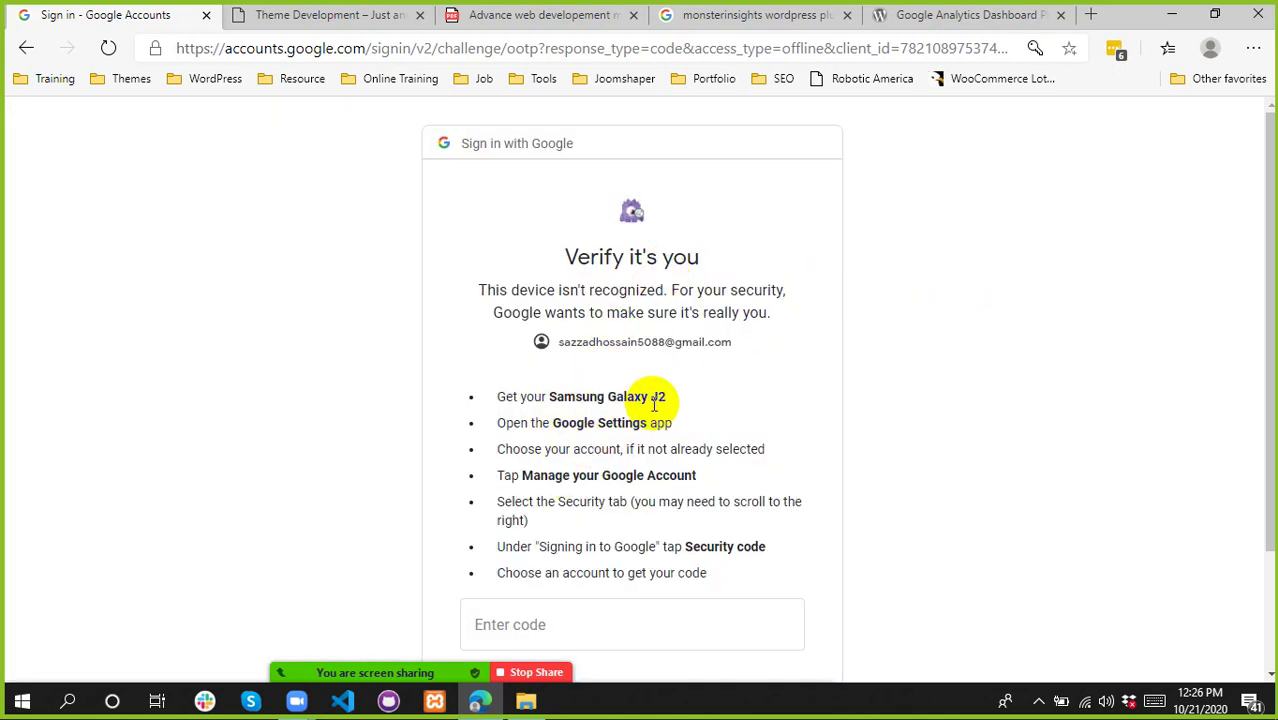
pyautogui.scroll(-3, 600, 415)
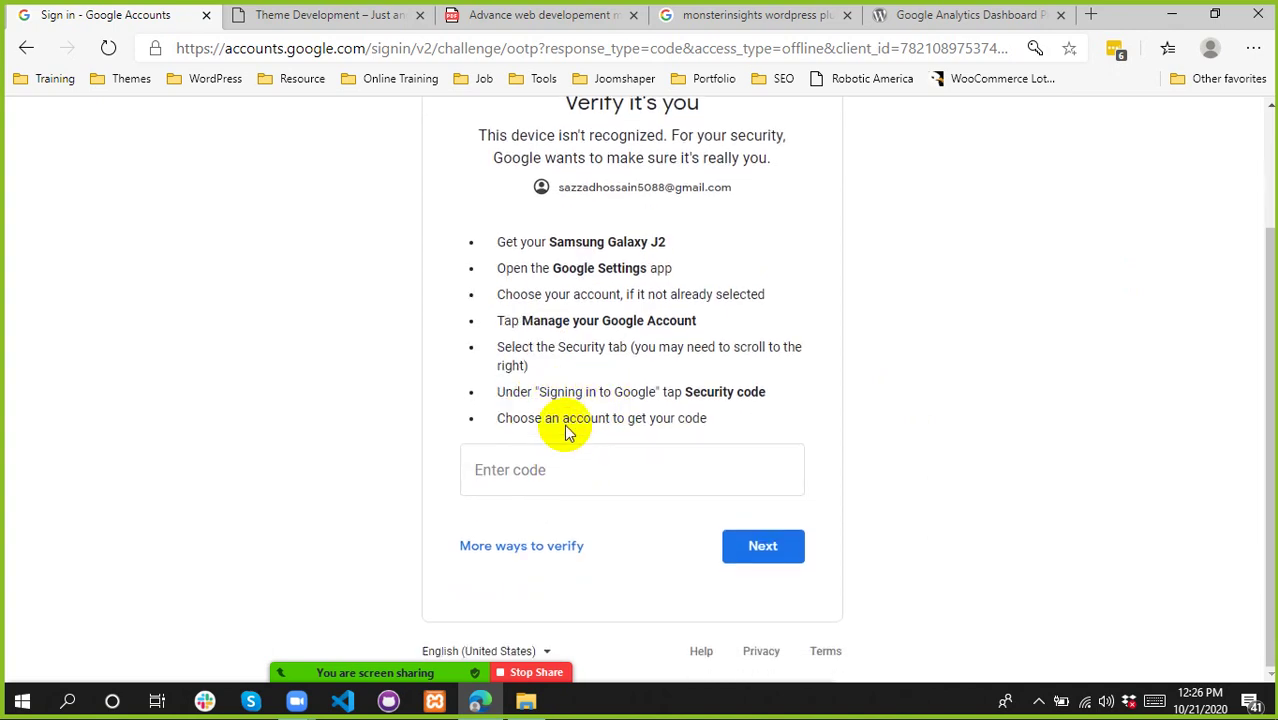
pyautogui.click(562, 463)
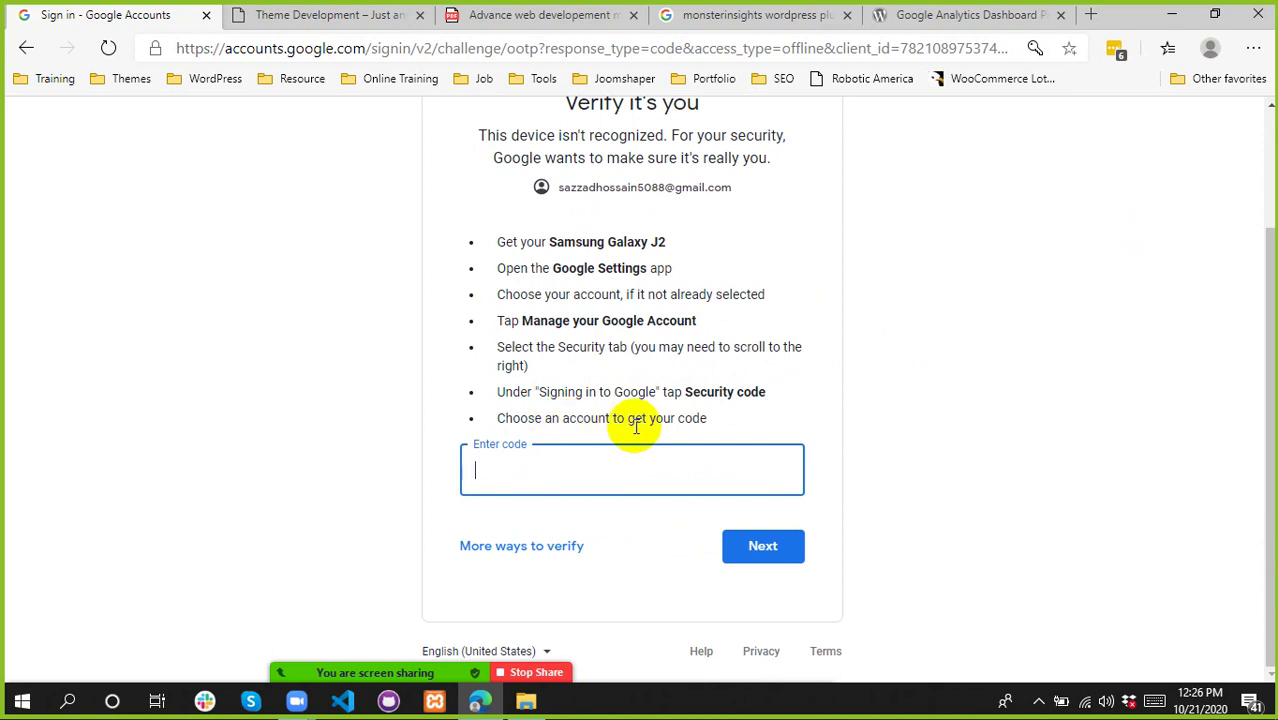
# - Check the other ways to verify the account and choose getting a security code by phone or tablet
pyautogui.click(551, 548)
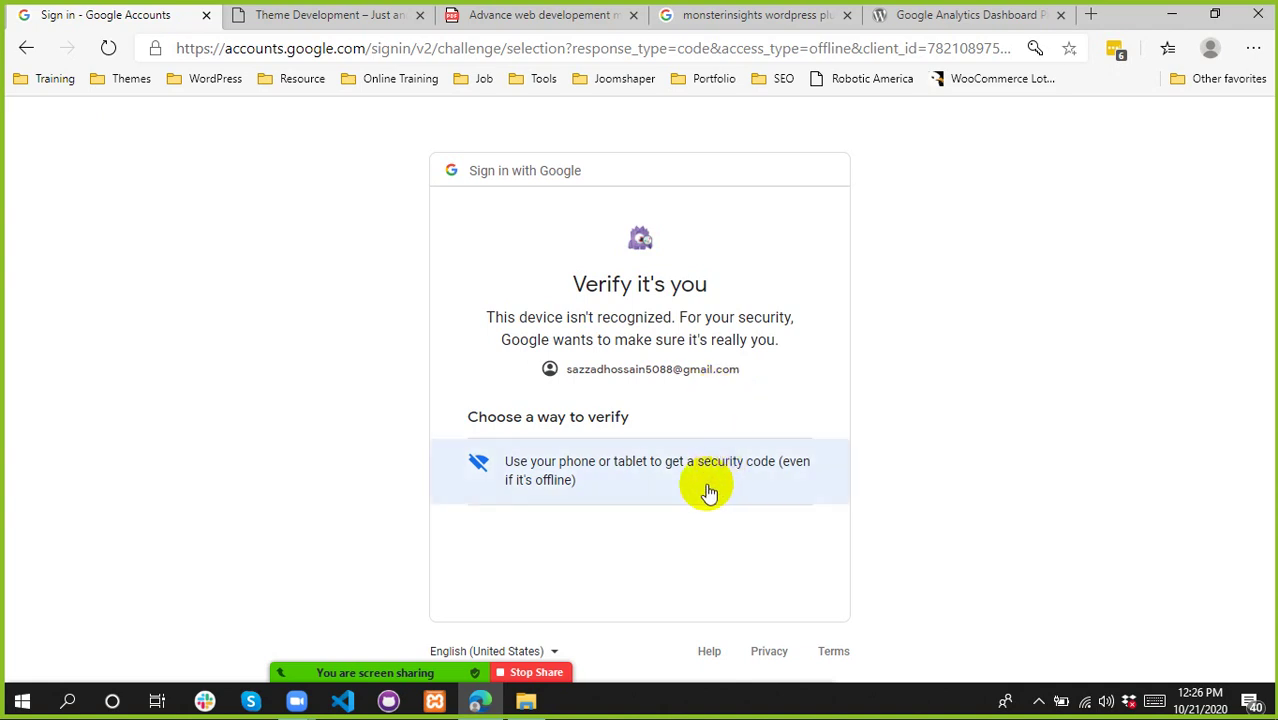
pyautogui.click(622, 476)
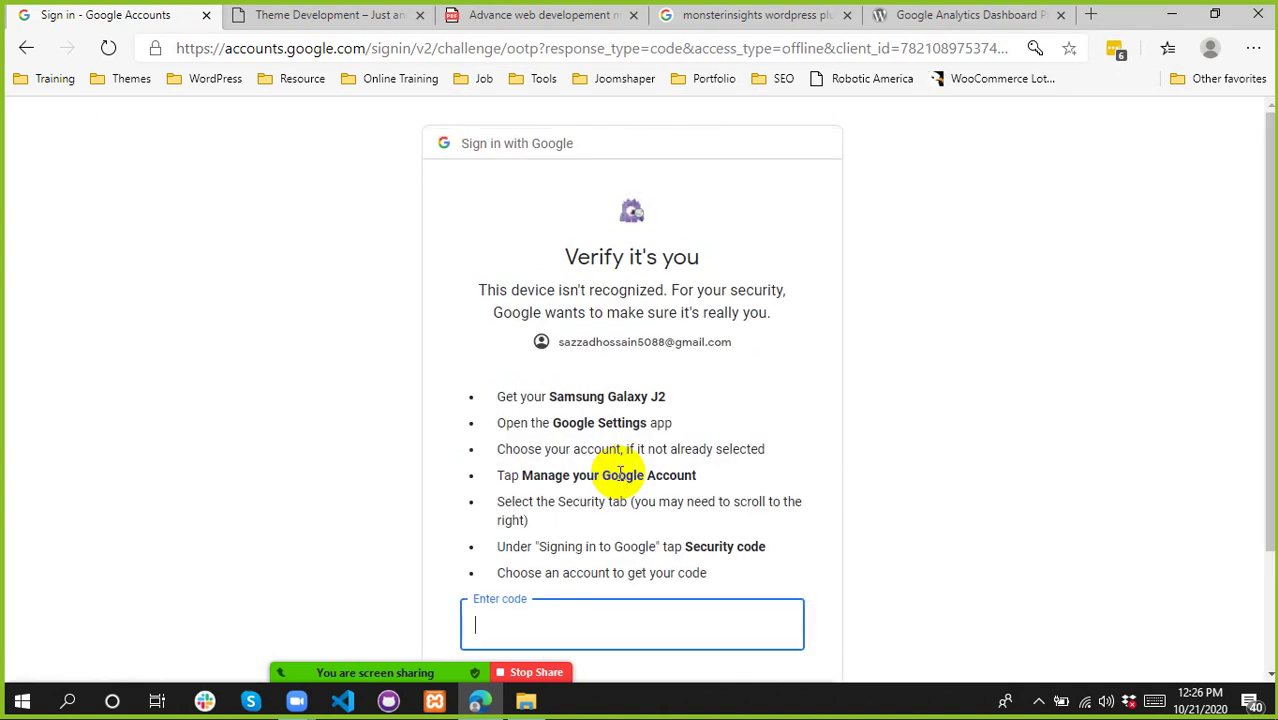
pyautogui.scroll(-2, 622, 450)
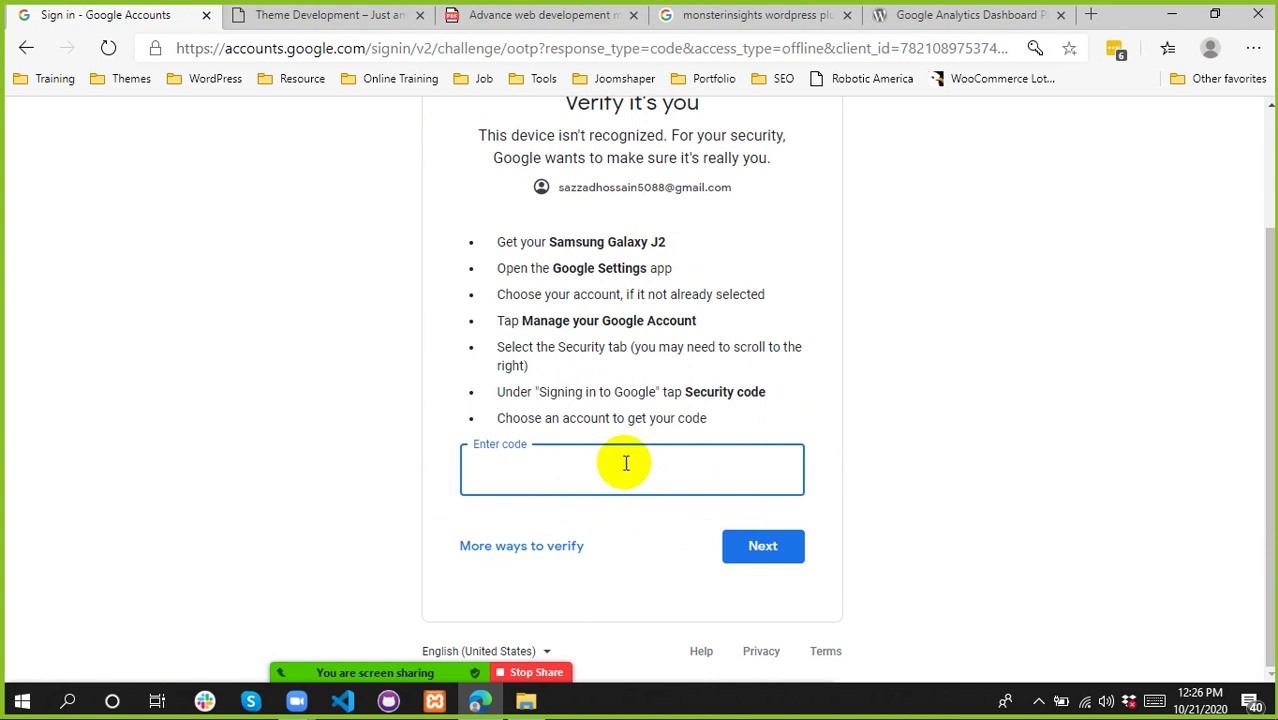
pyautogui.scroll(2, 620, 455)
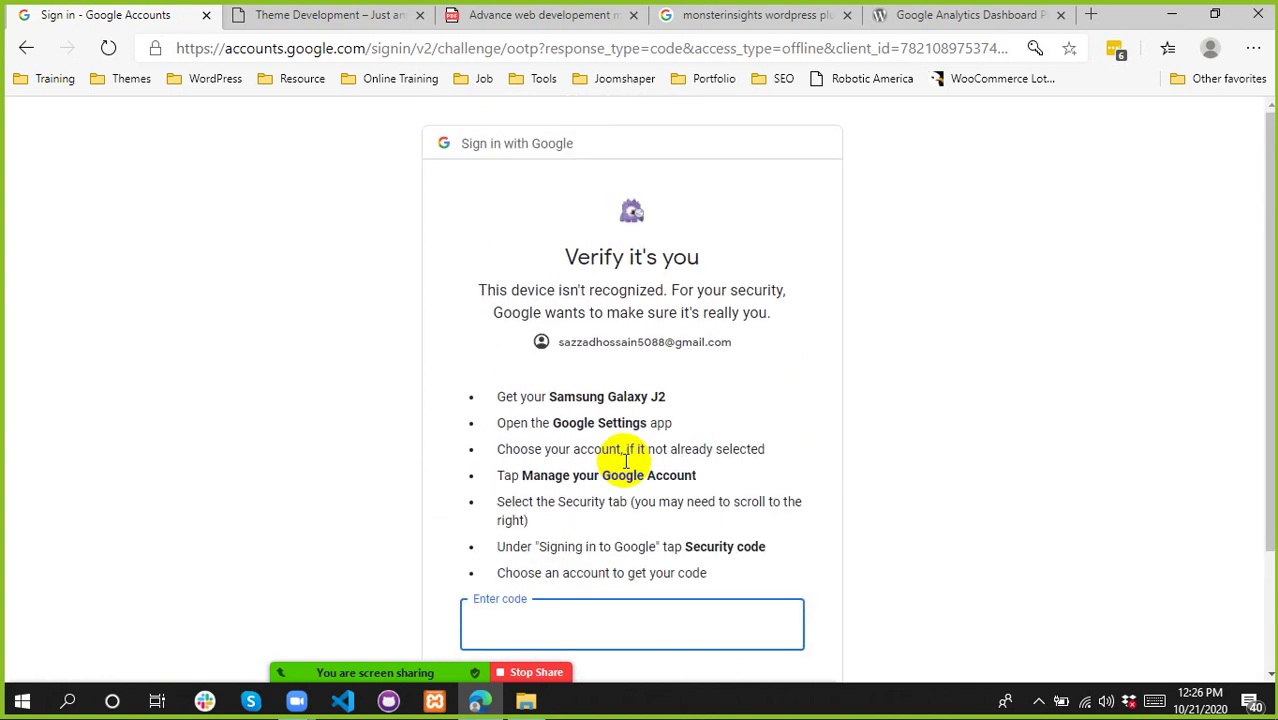
# - Return to the Google account chooser and submit a different account's e-mail for sign-in
pyautogui.click(26, 48)
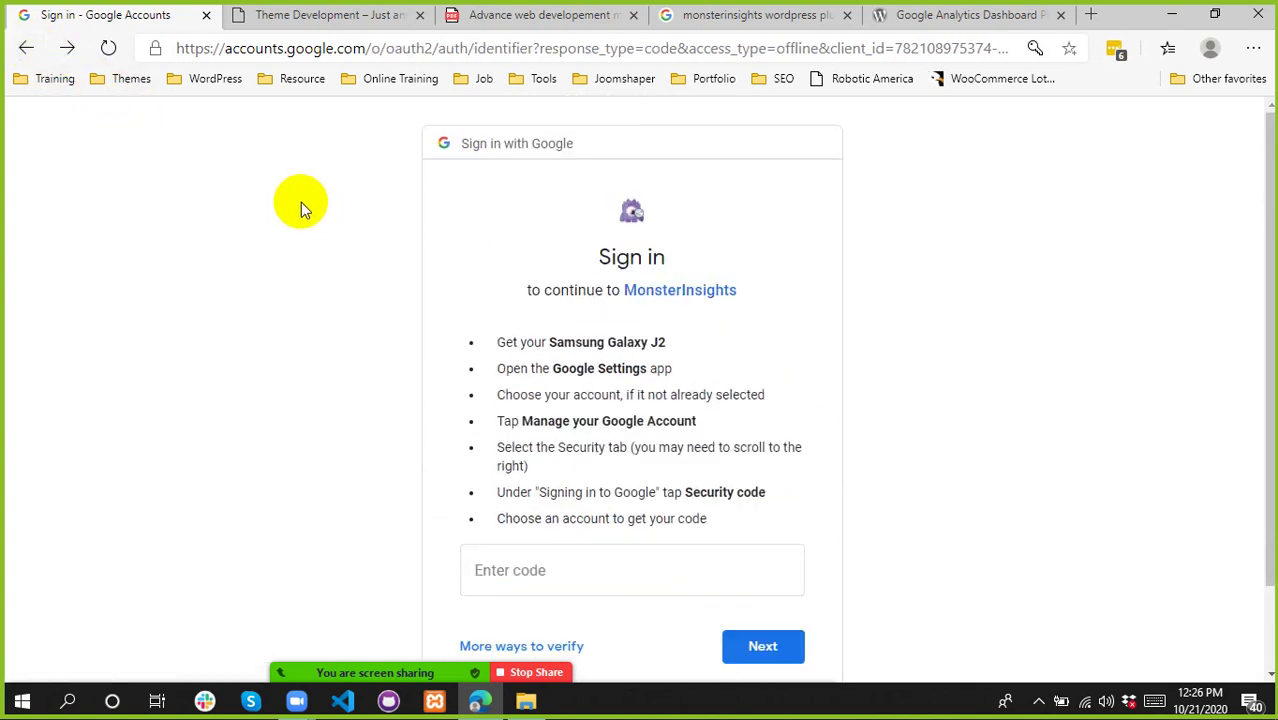
pyautogui.click(26, 48)
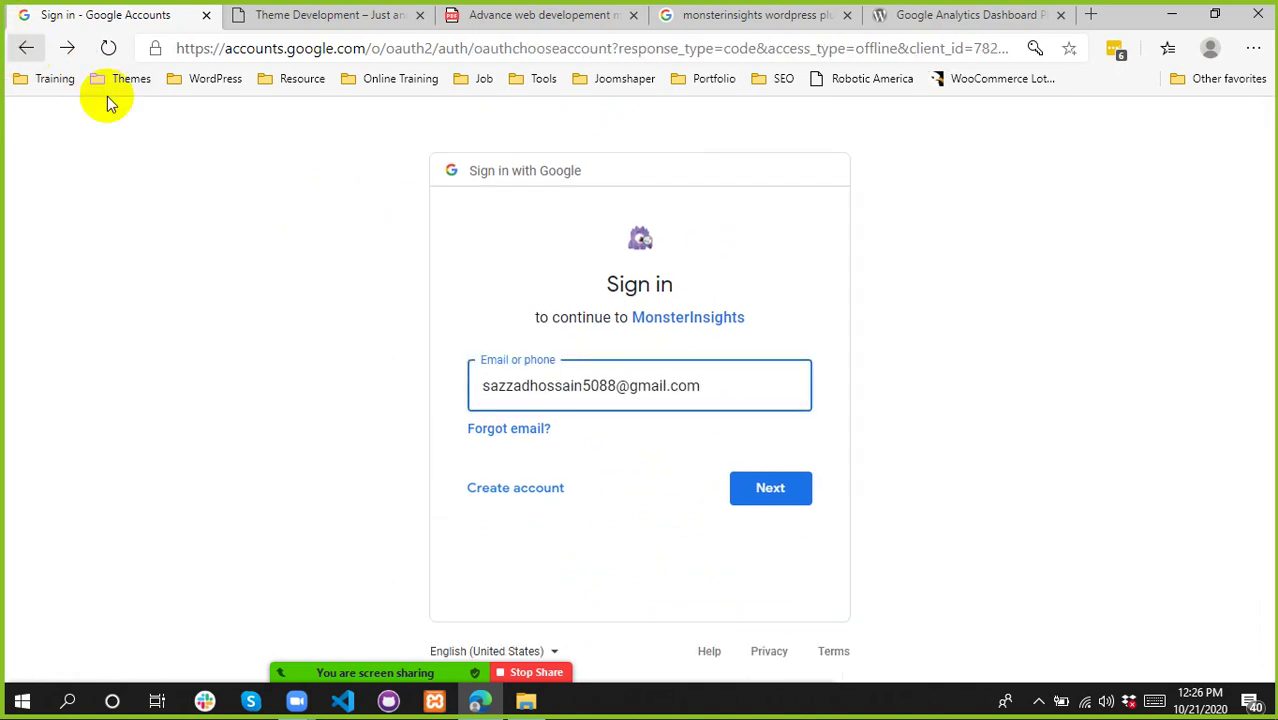
pyautogui.scroll(-3, 901, 405)
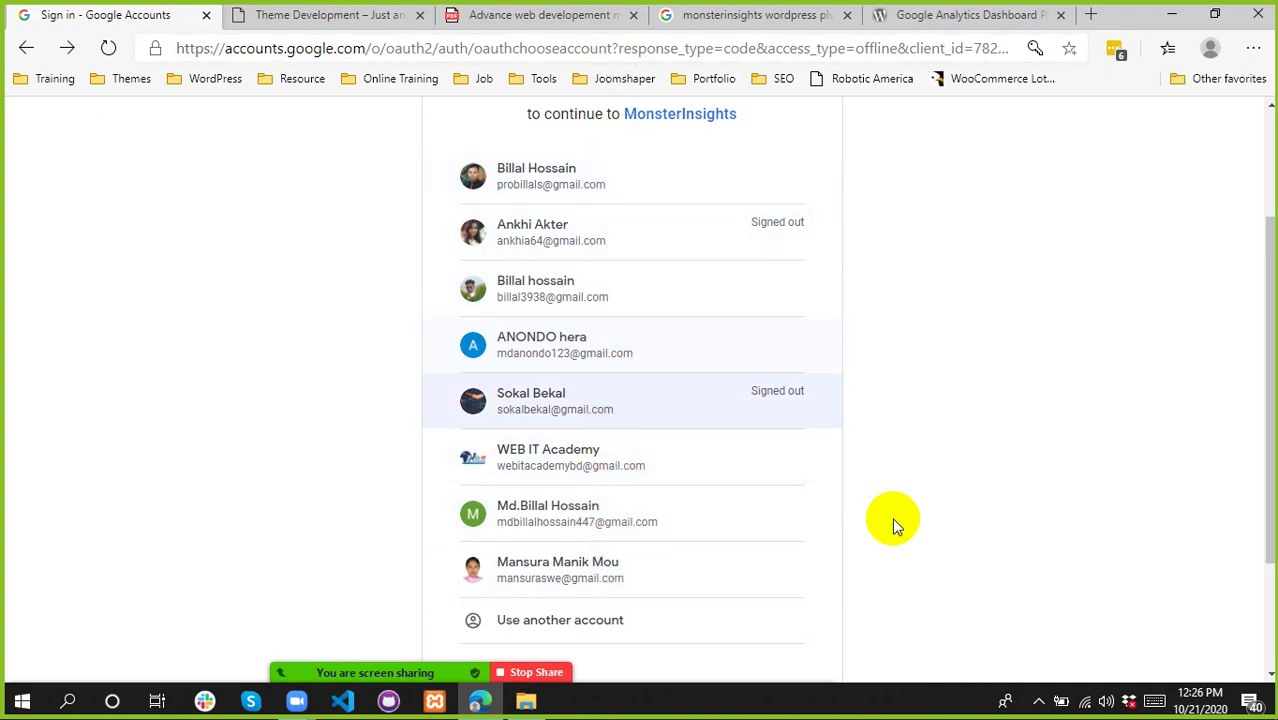
pyautogui.scroll(-2, 900, 514)
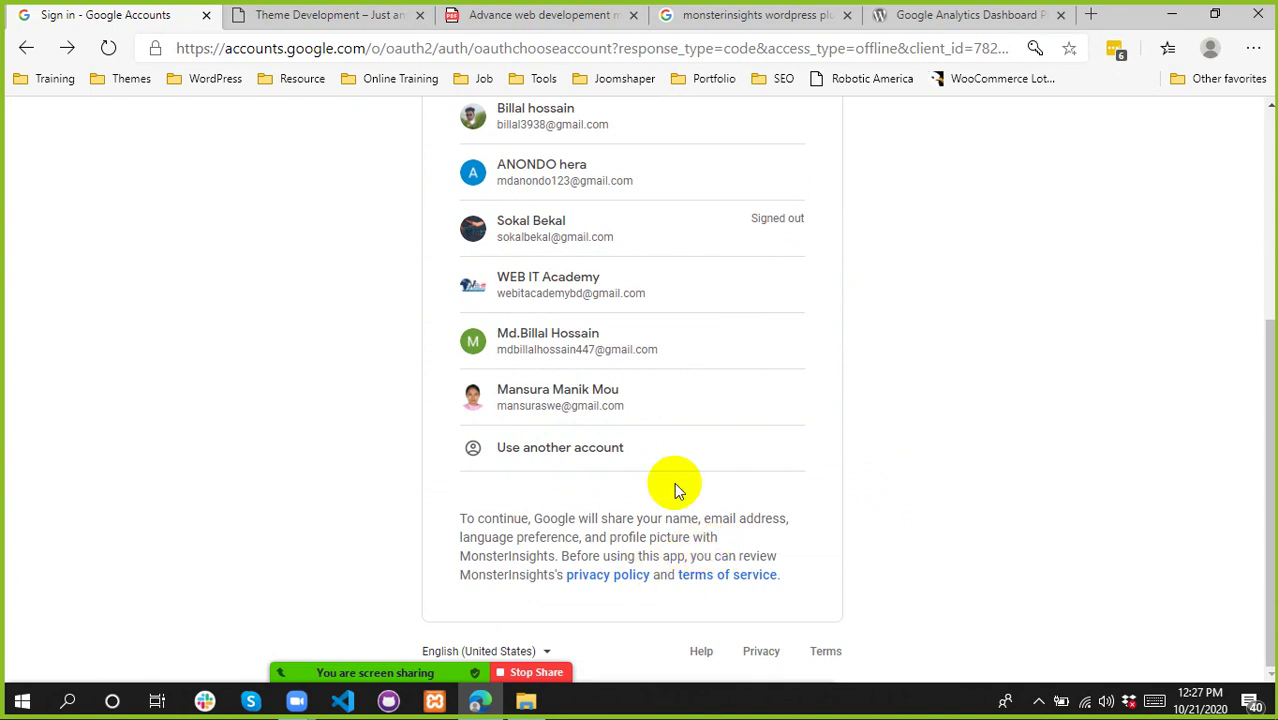
pyautogui.click(569, 447)
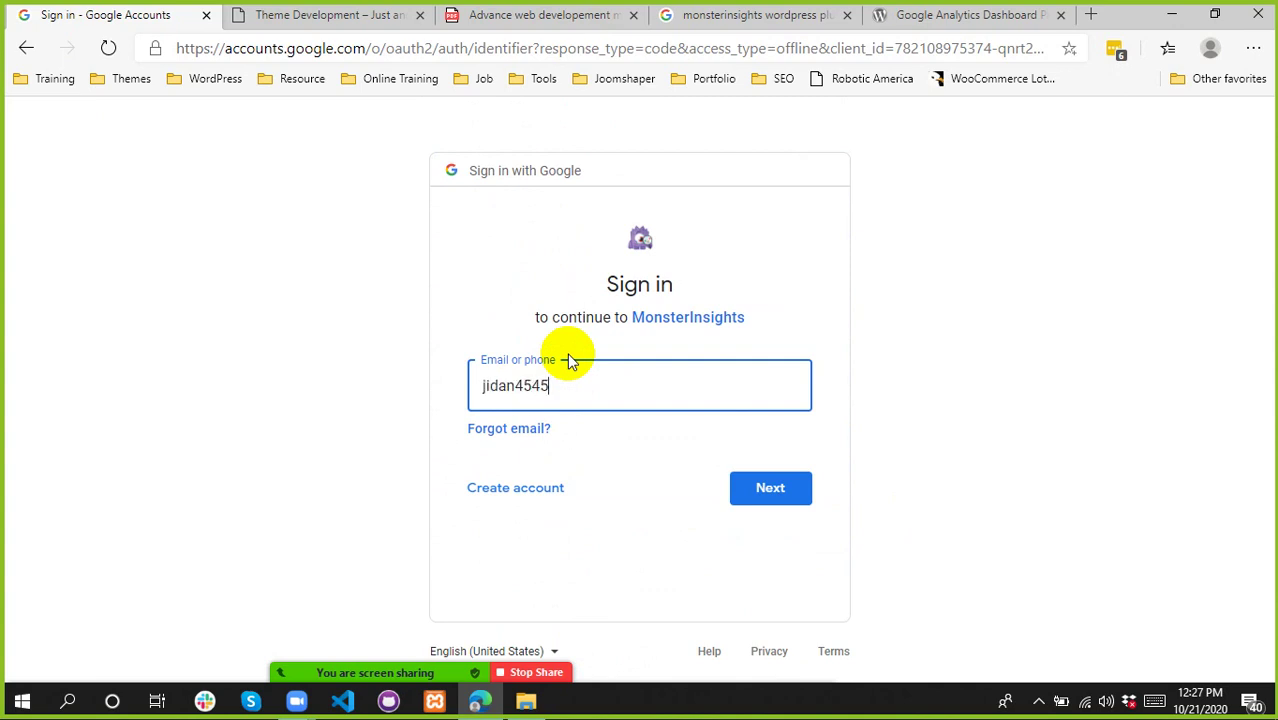
pyautogui.press('Return')
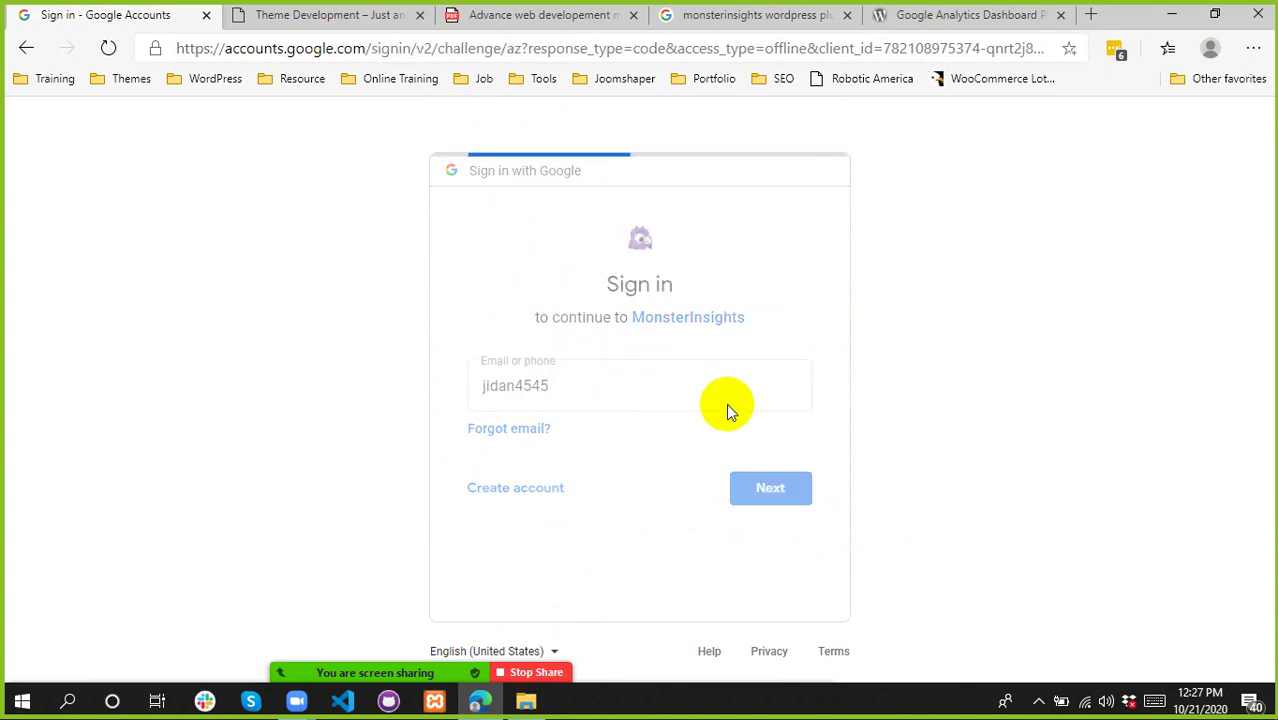
# - Resend the sign-in notification to the phone and read the instructions for approving it
pyautogui.scroll(-1, 686, 408)
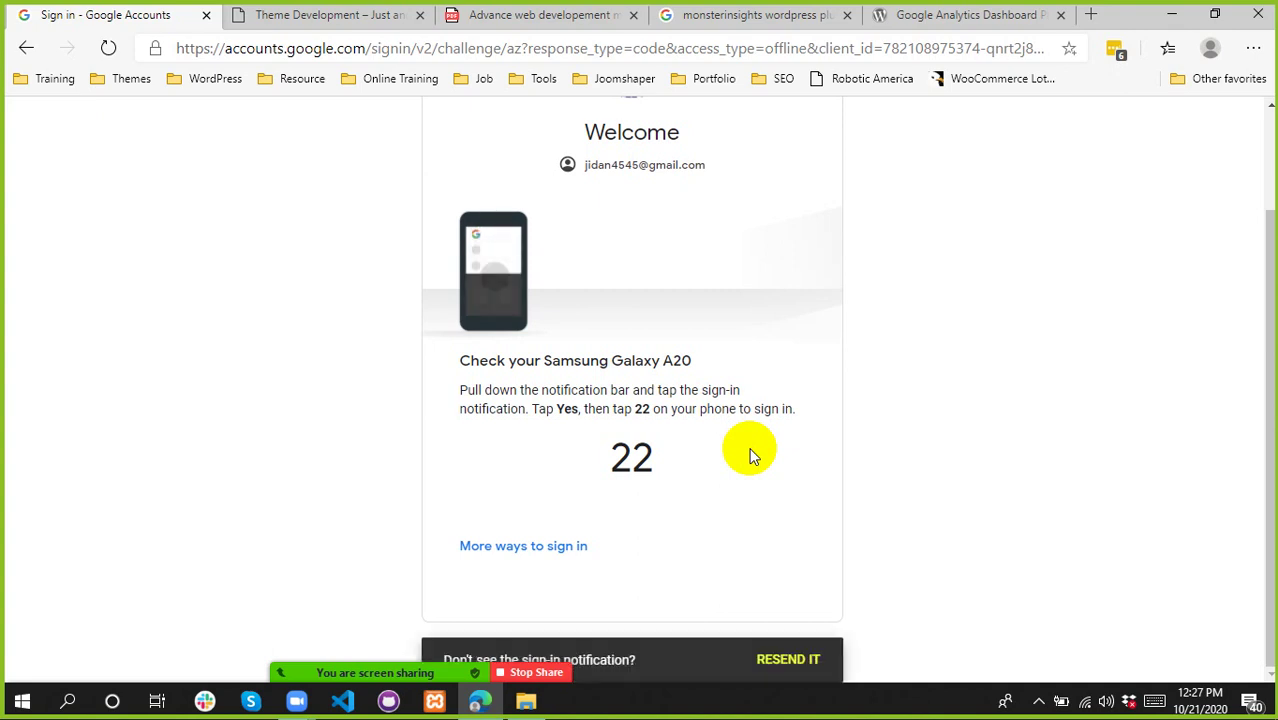
pyautogui.click(794, 662)
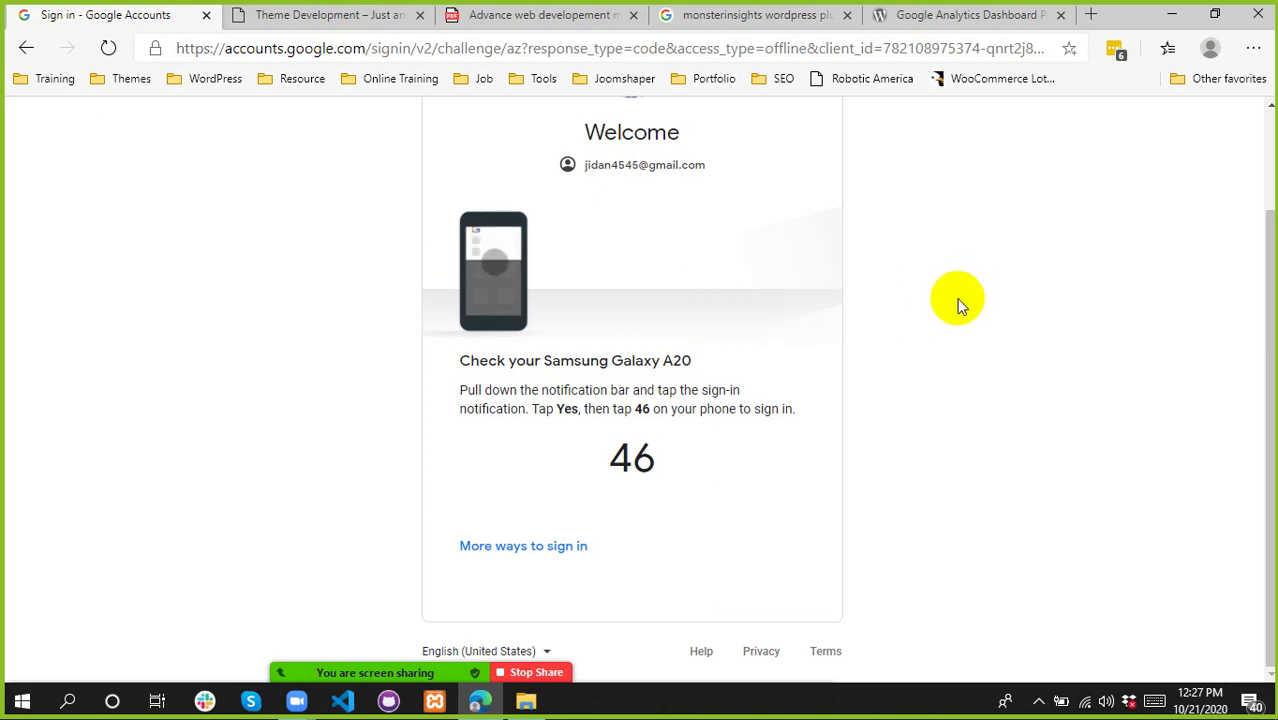
pyautogui.scroll(2, 888, 340)
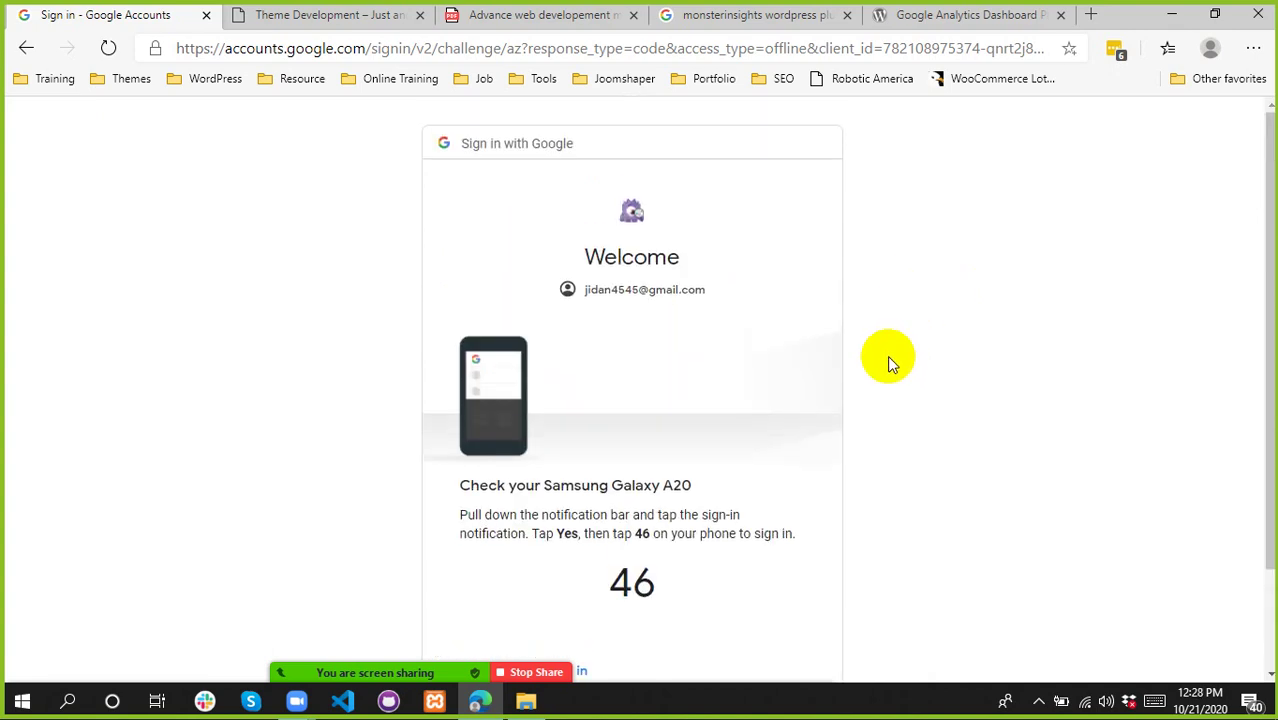
pyautogui.scroll(-1, 510, 530)
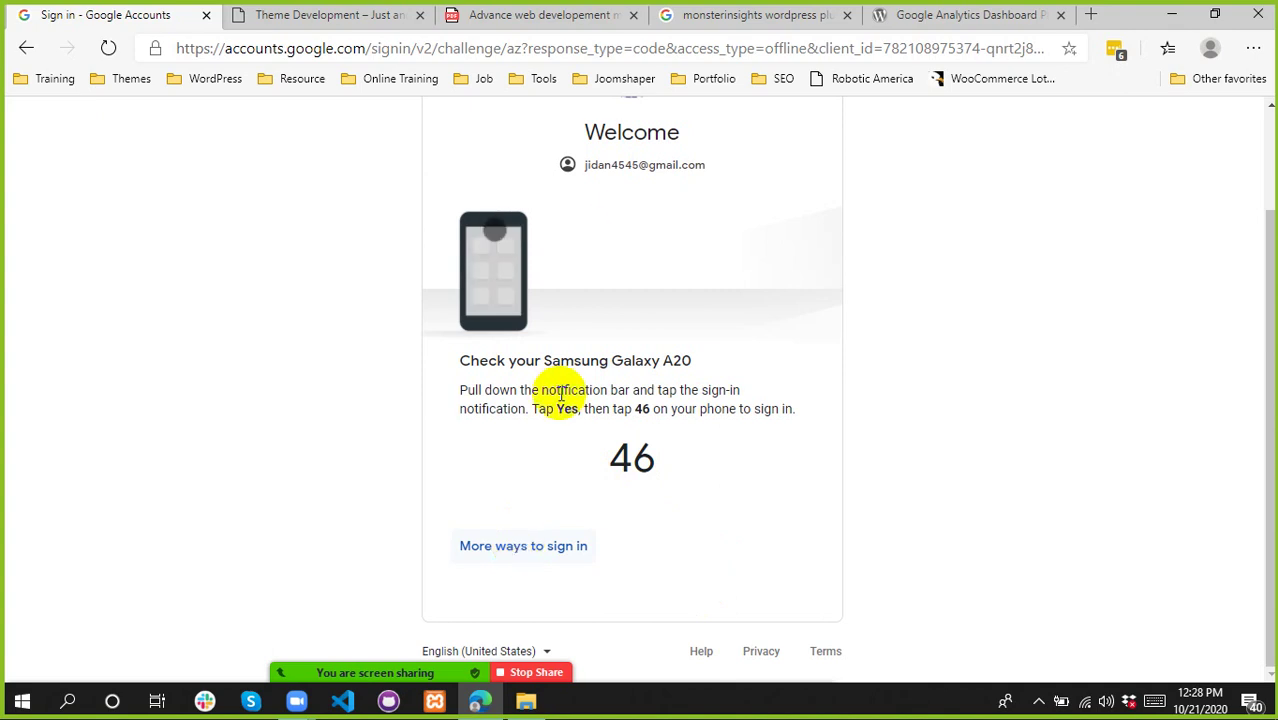
pyautogui.scroll(2, 571, 536)
pyautogui.scroll(-2, 580, 500)
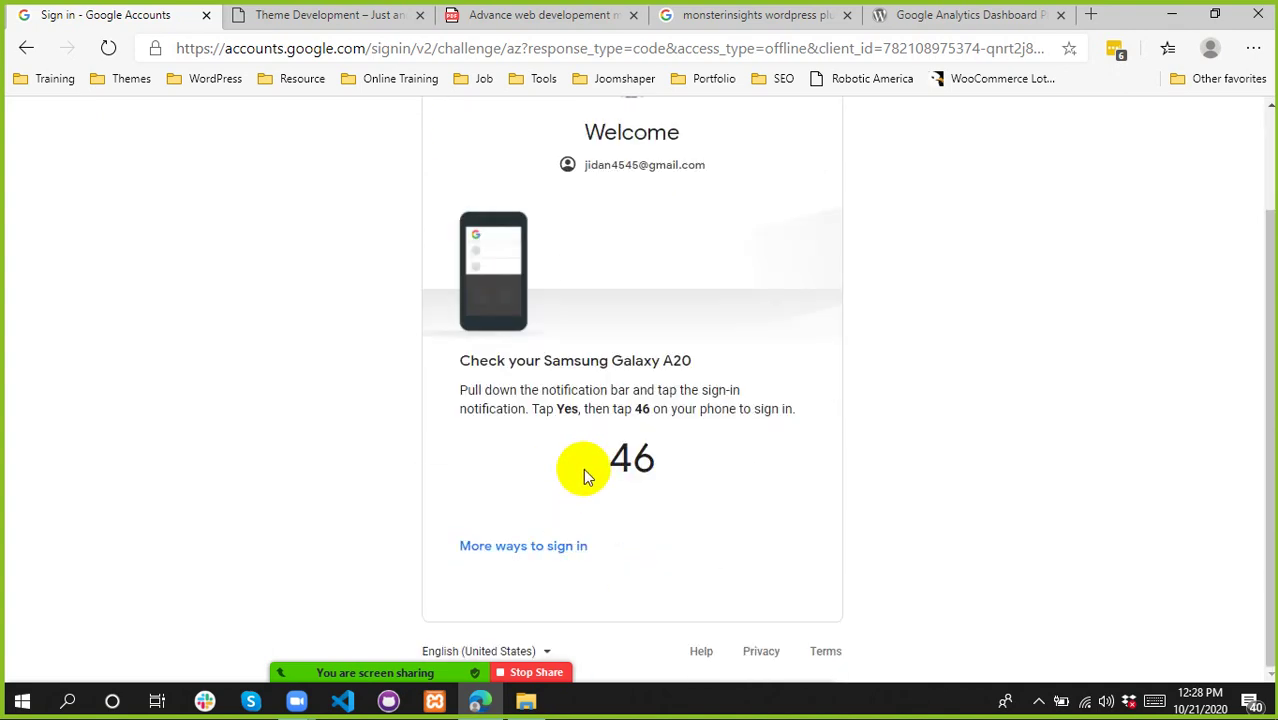
# - Check more ways to sign in and request the Tap Yes prompt on the phone or tablet again
pyautogui.click(555, 542)
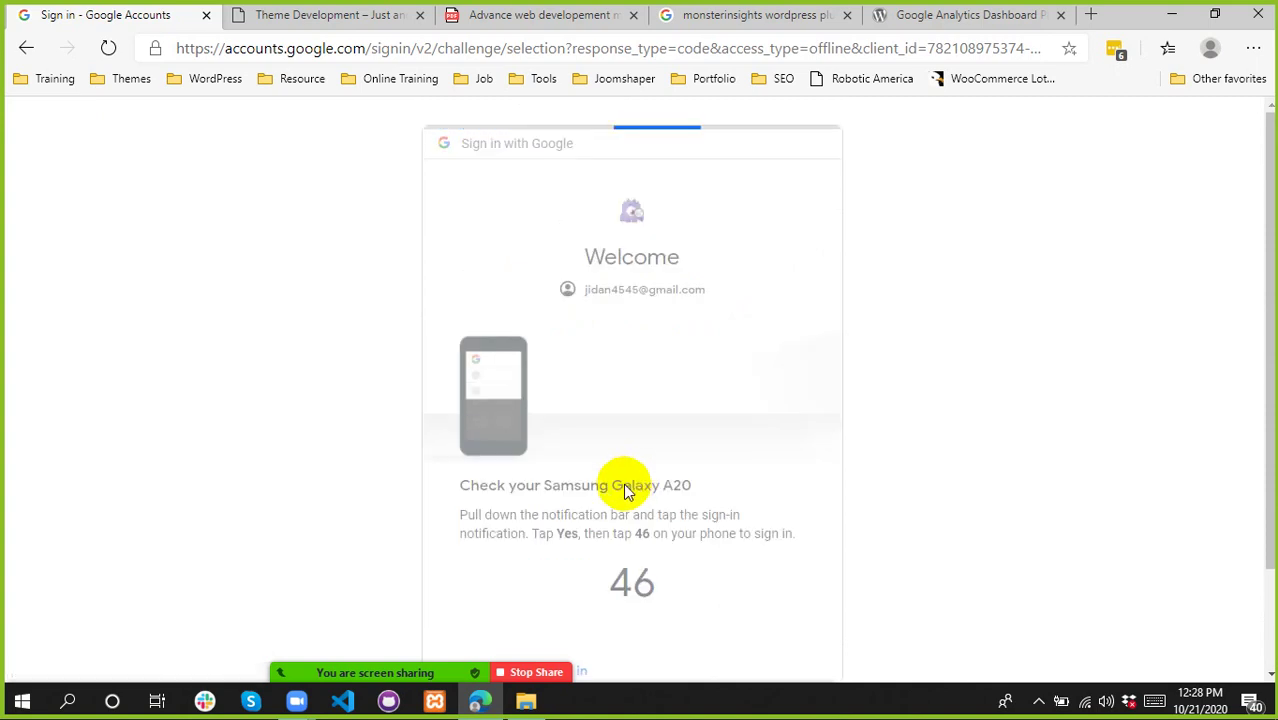
pyautogui.click(656, 395)
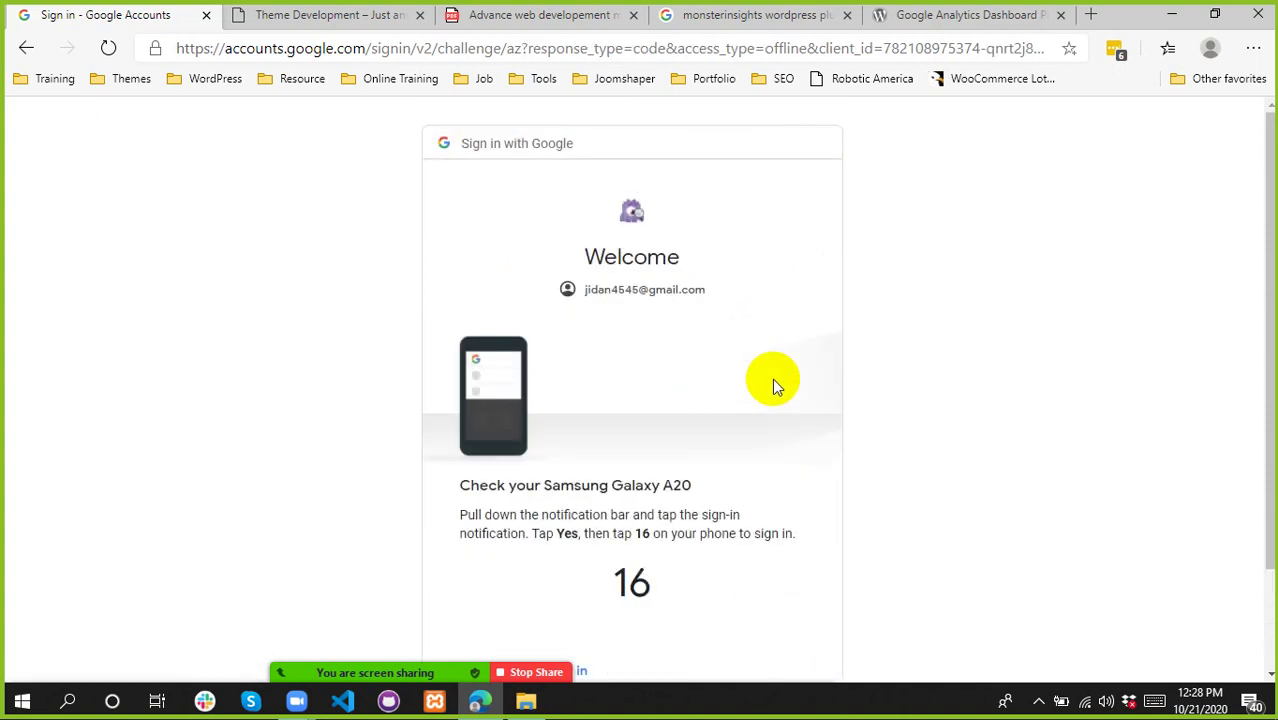
pyautogui.scroll(-2, 773, 378)
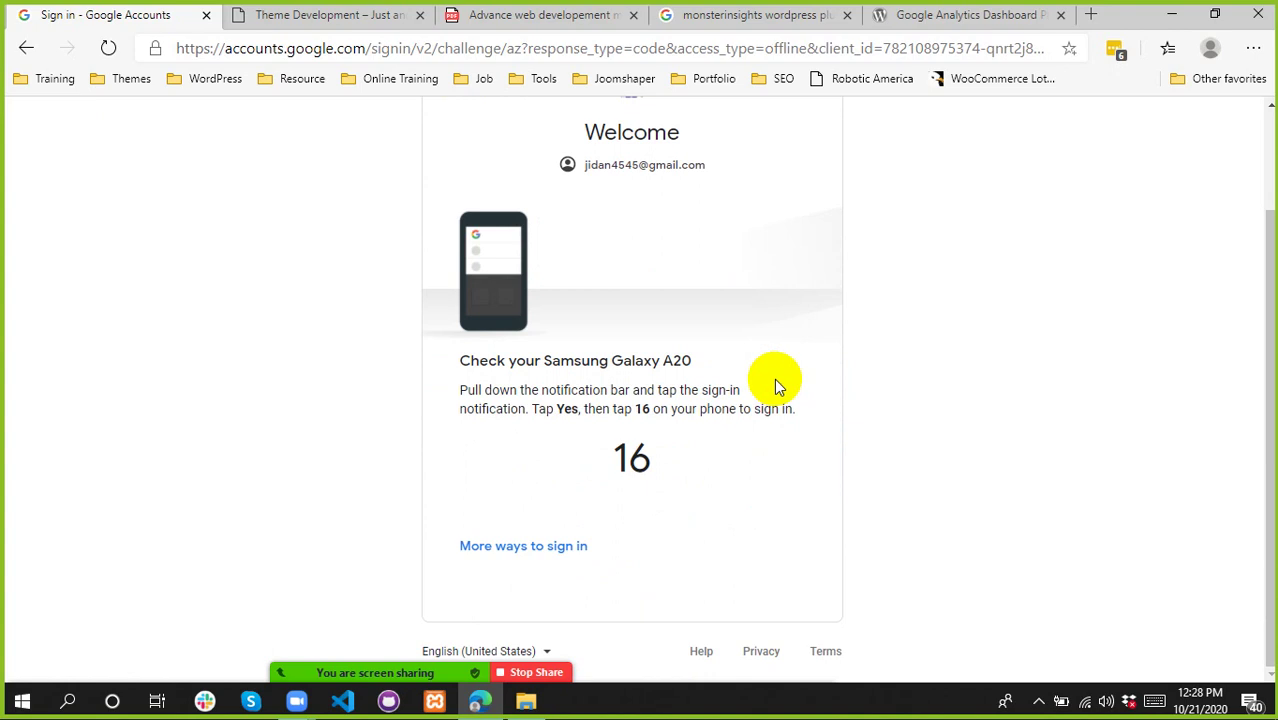
pyautogui.click(640, 706)
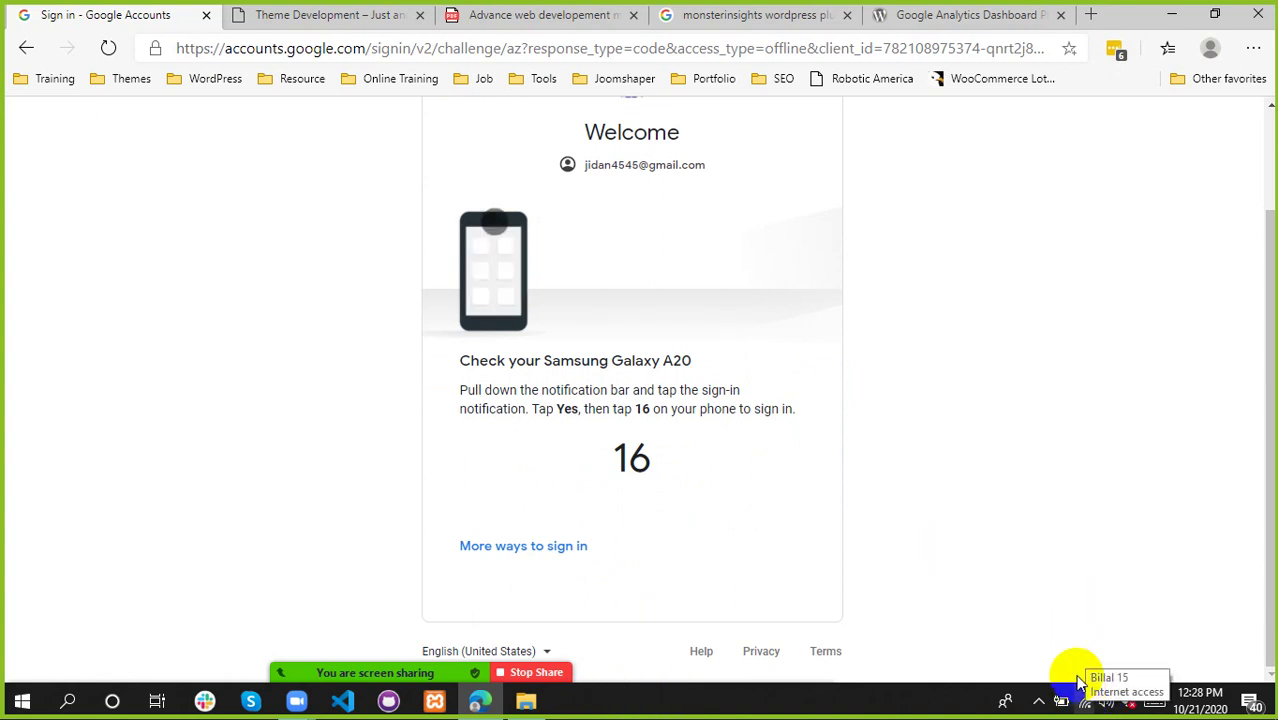
# - Try to sign in with the account password instead, replacing the pasted entry and submitting a second attempt
pyautogui.click(521, 550)
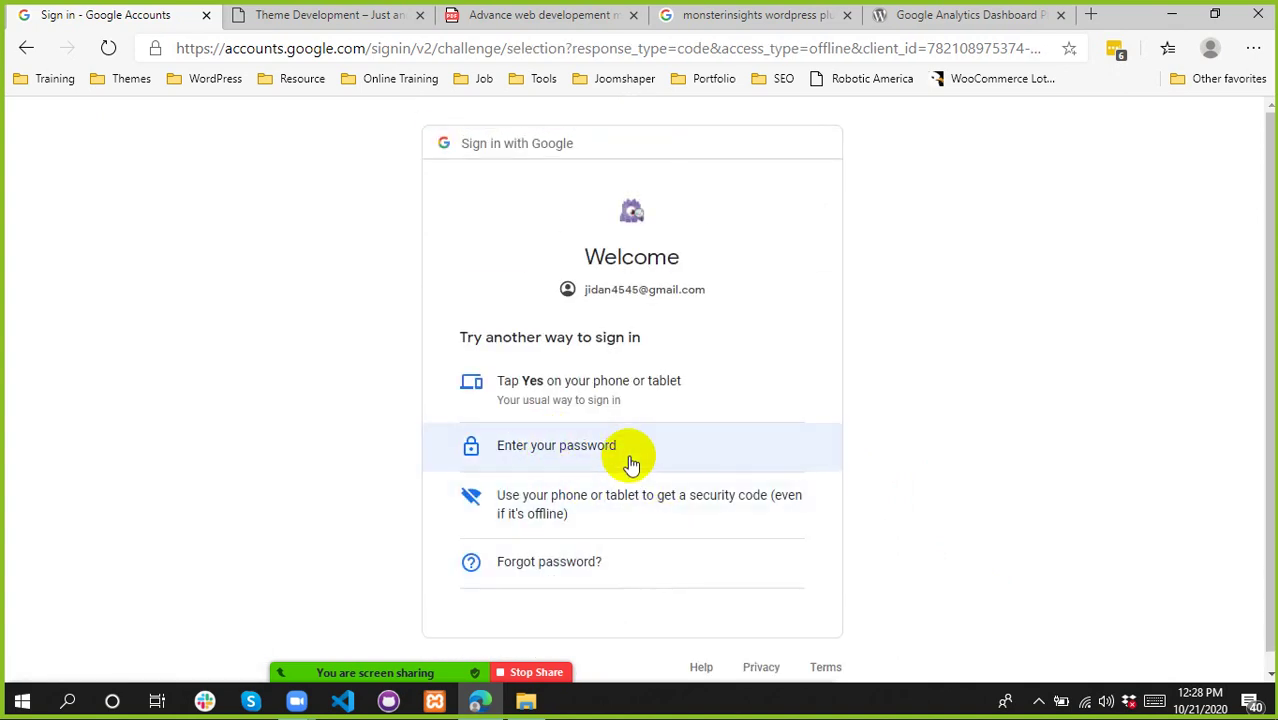
pyautogui.click(628, 455)
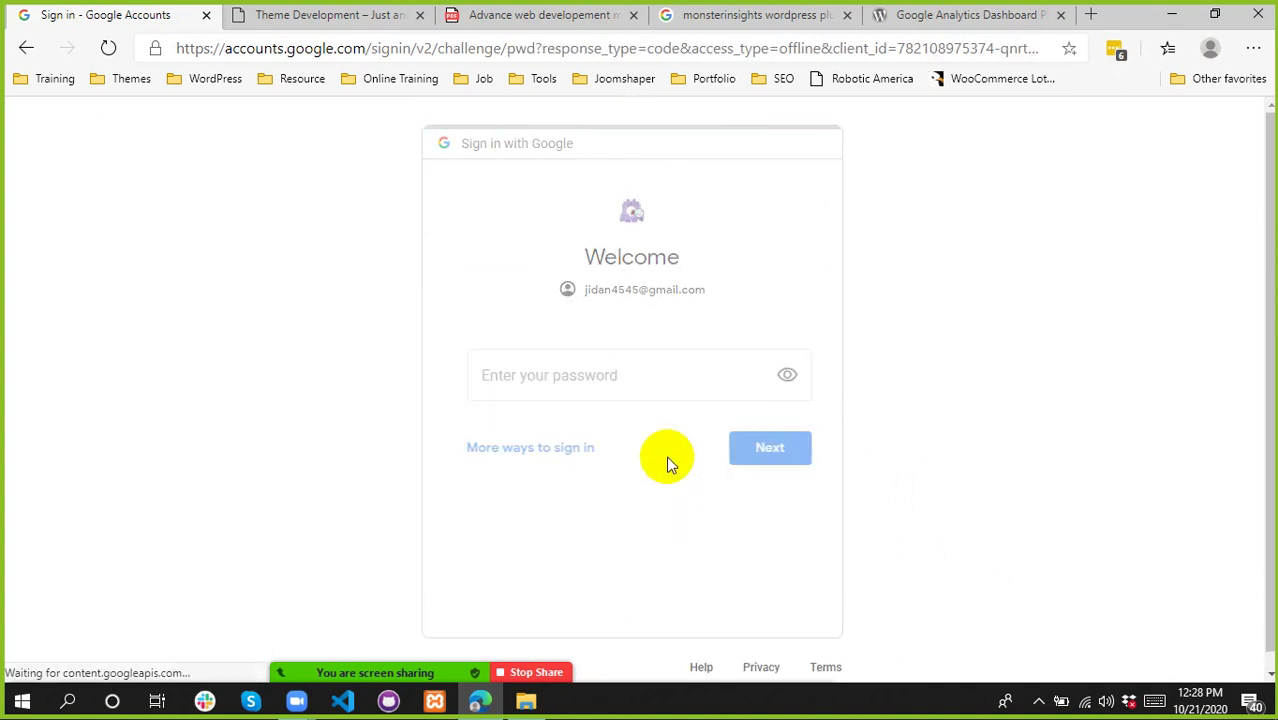
pyautogui.hotkey('ctrl', 'v')
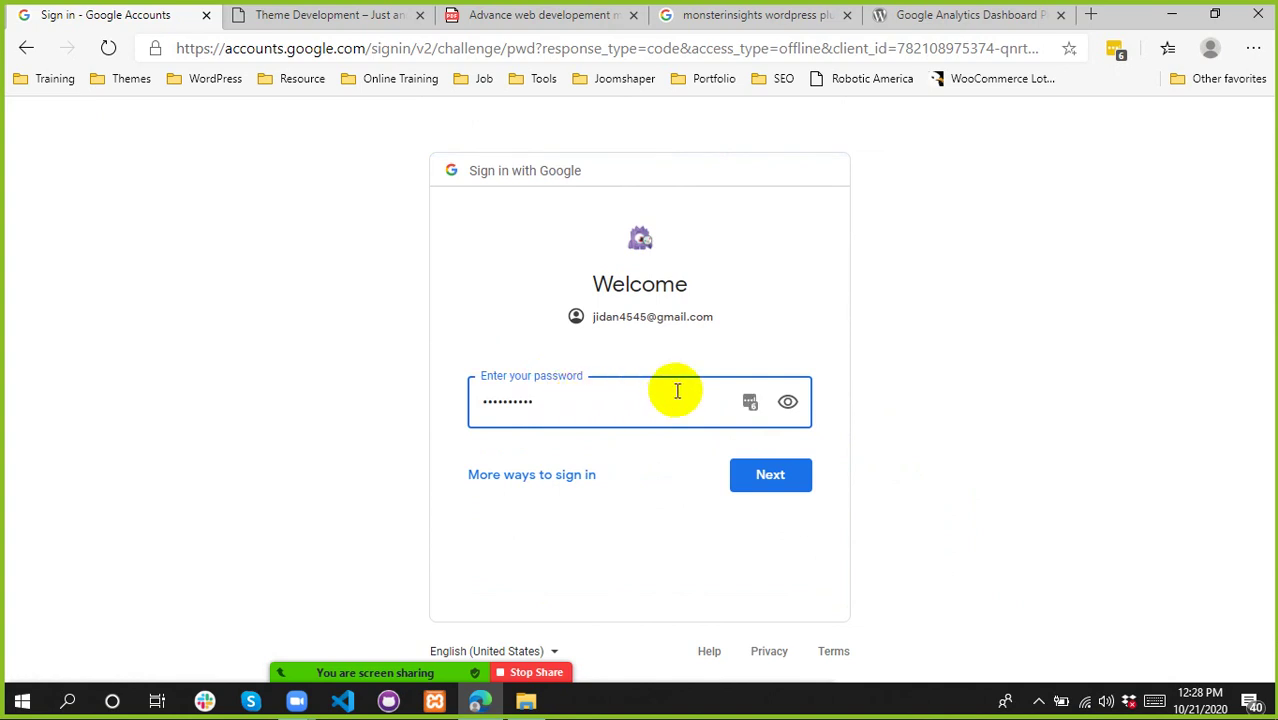
pyautogui.click(788, 402)
pyautogui.click(788, 402)
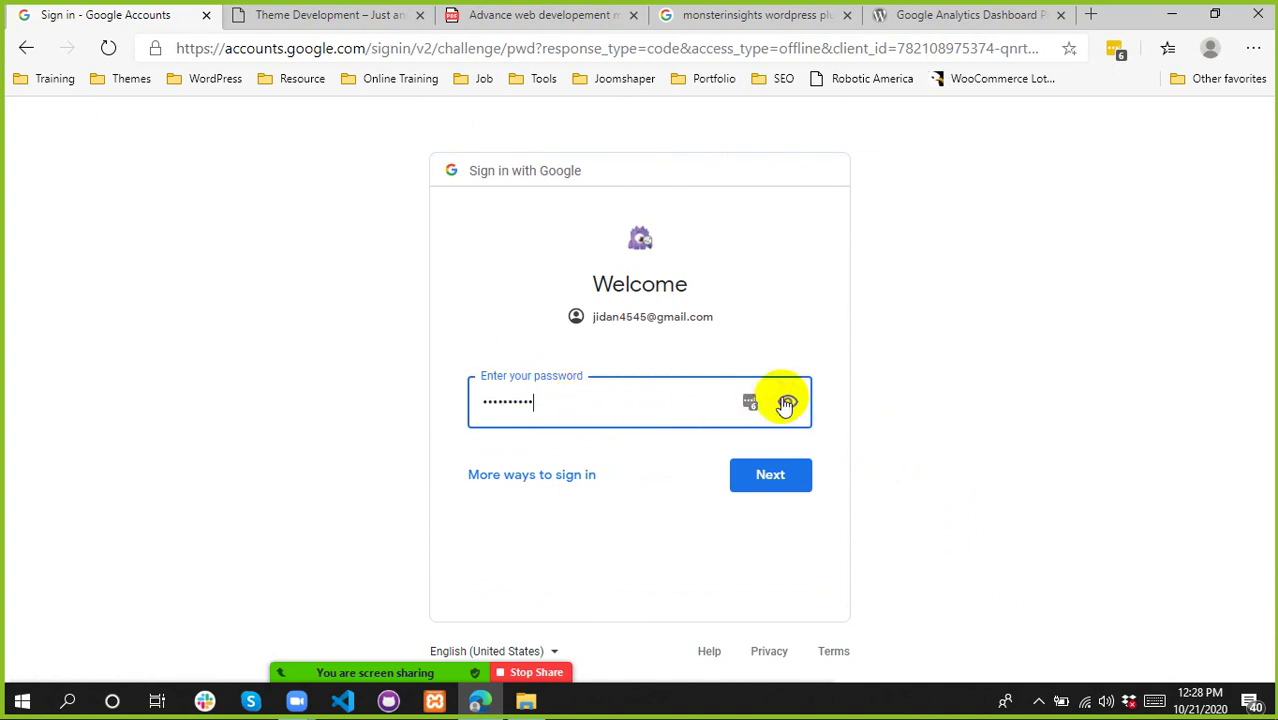
pyautogui.moveTo(585, 399); pyautogui.dragTo(316, 385)
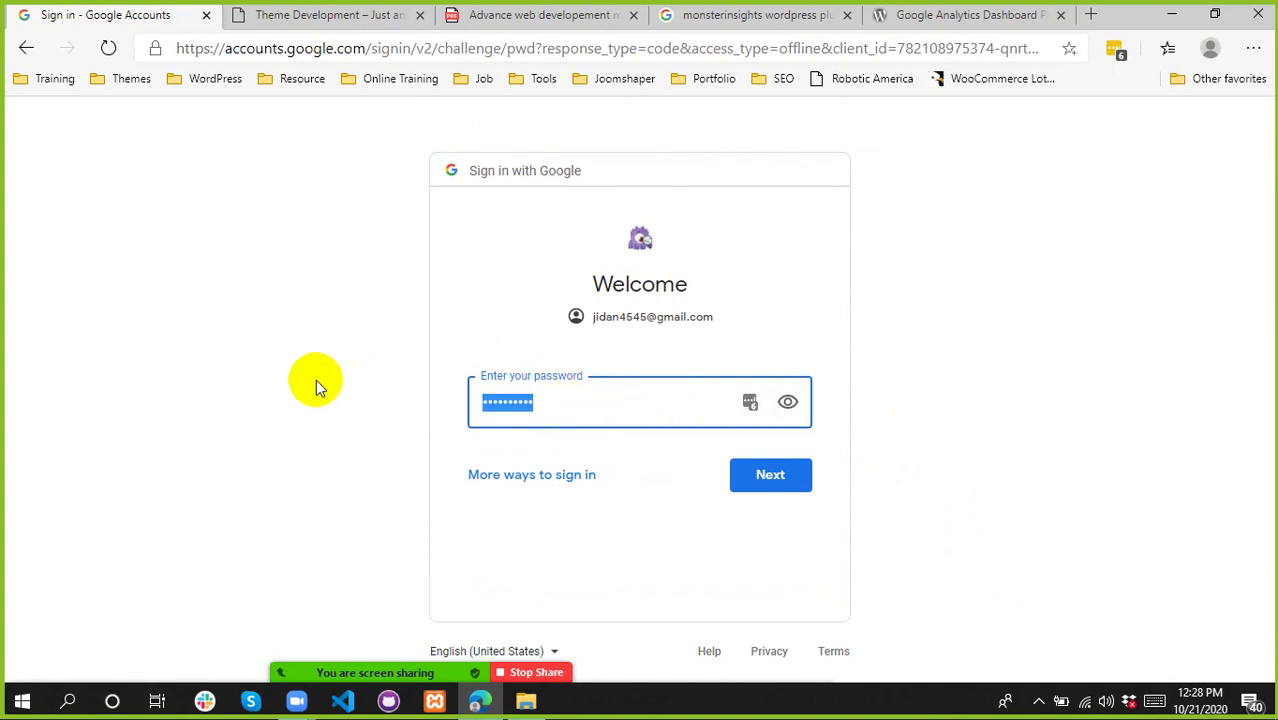
pyautogui.write('•••••')
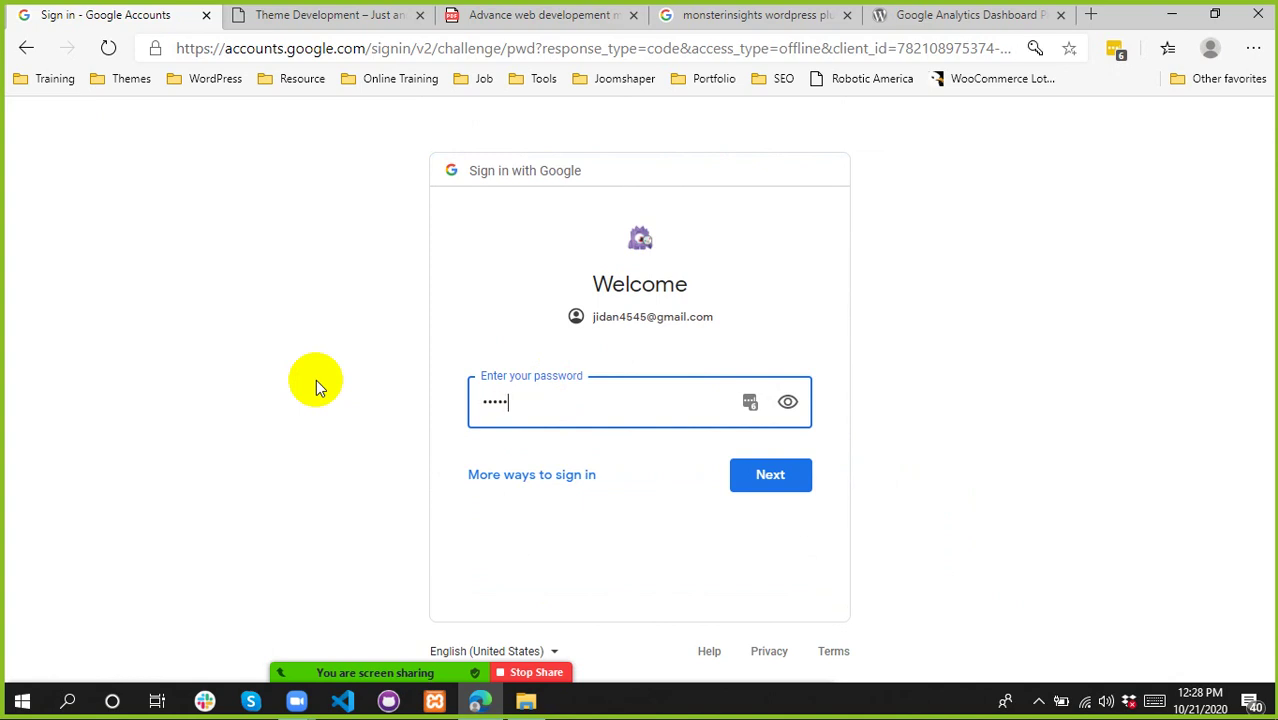
pyautogui.write('•••')
pyautogui.click(763, 482)
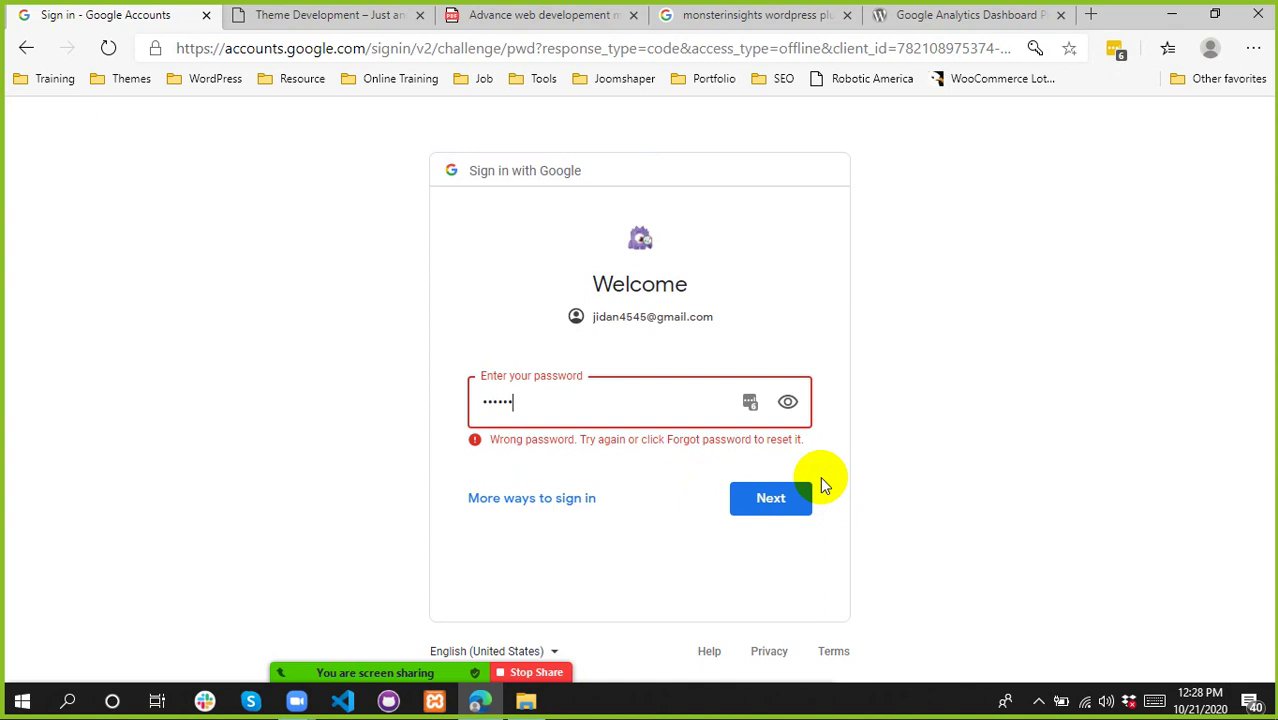
pyautogui.press('Return')
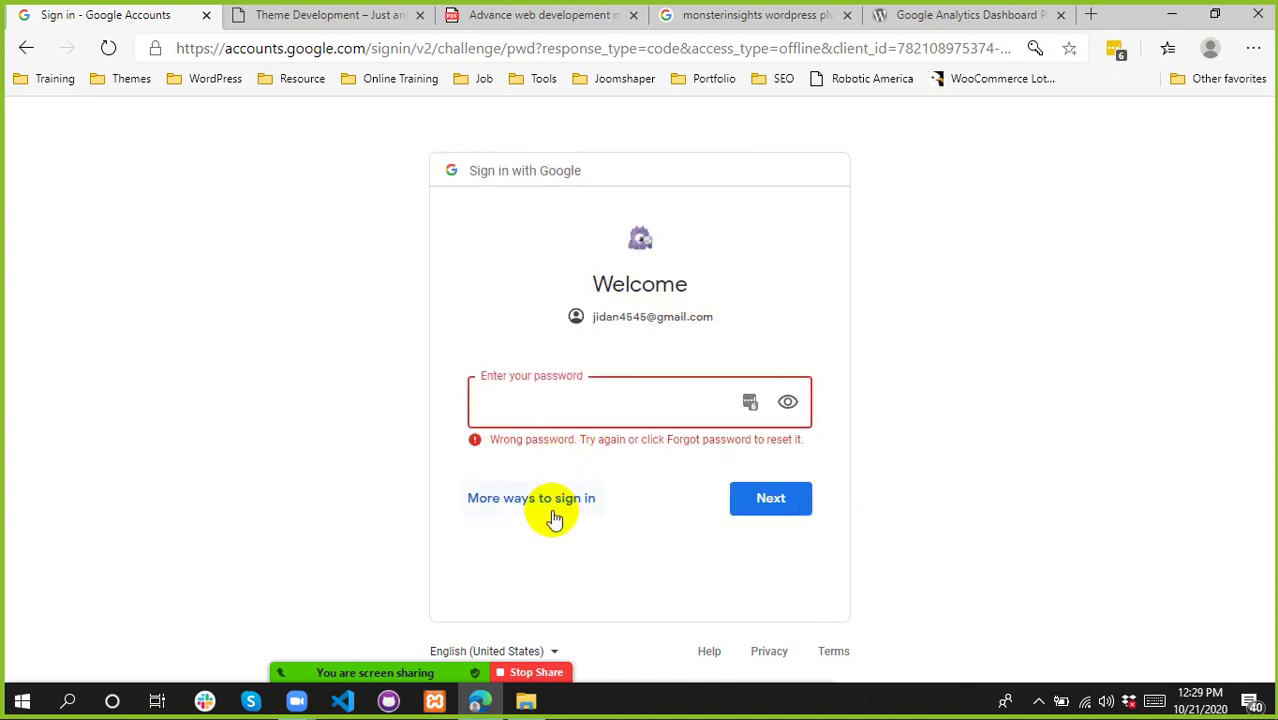
# - Leave the Google sign-in and return to the MonsterInsights wizard's connection page
pyautogui.click(26, 48)
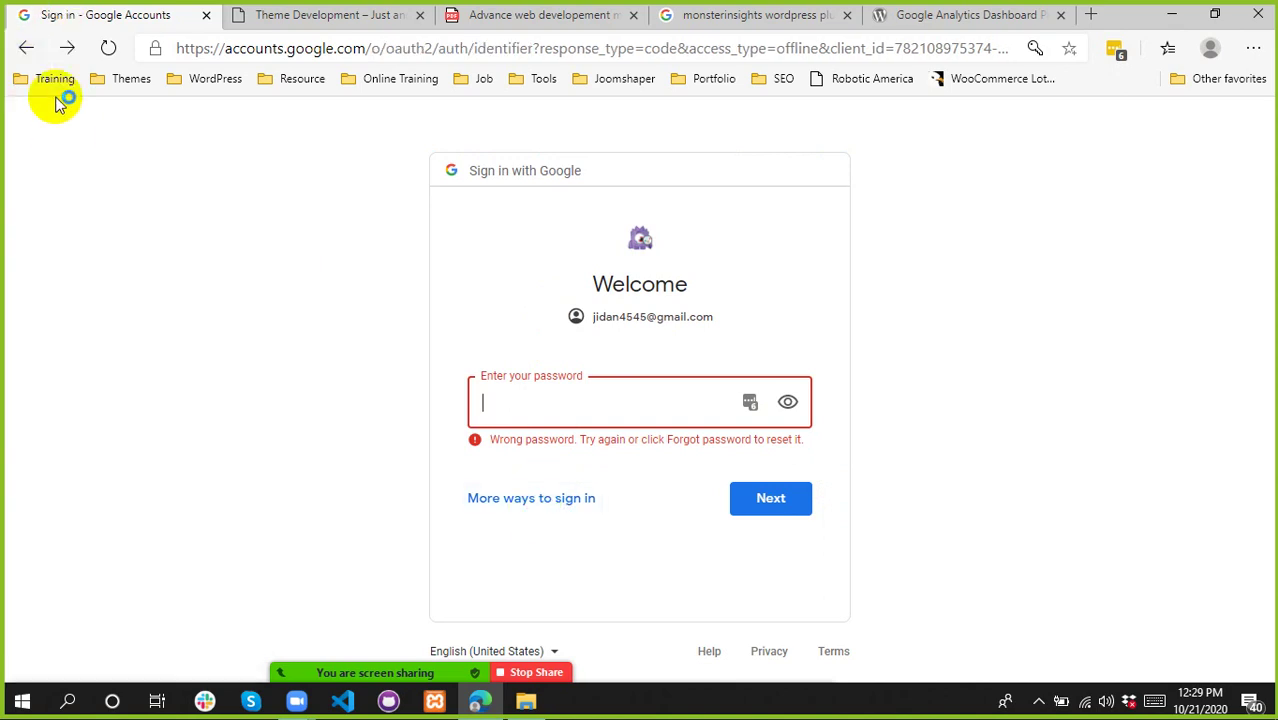
pyautogui.click(26, 48)
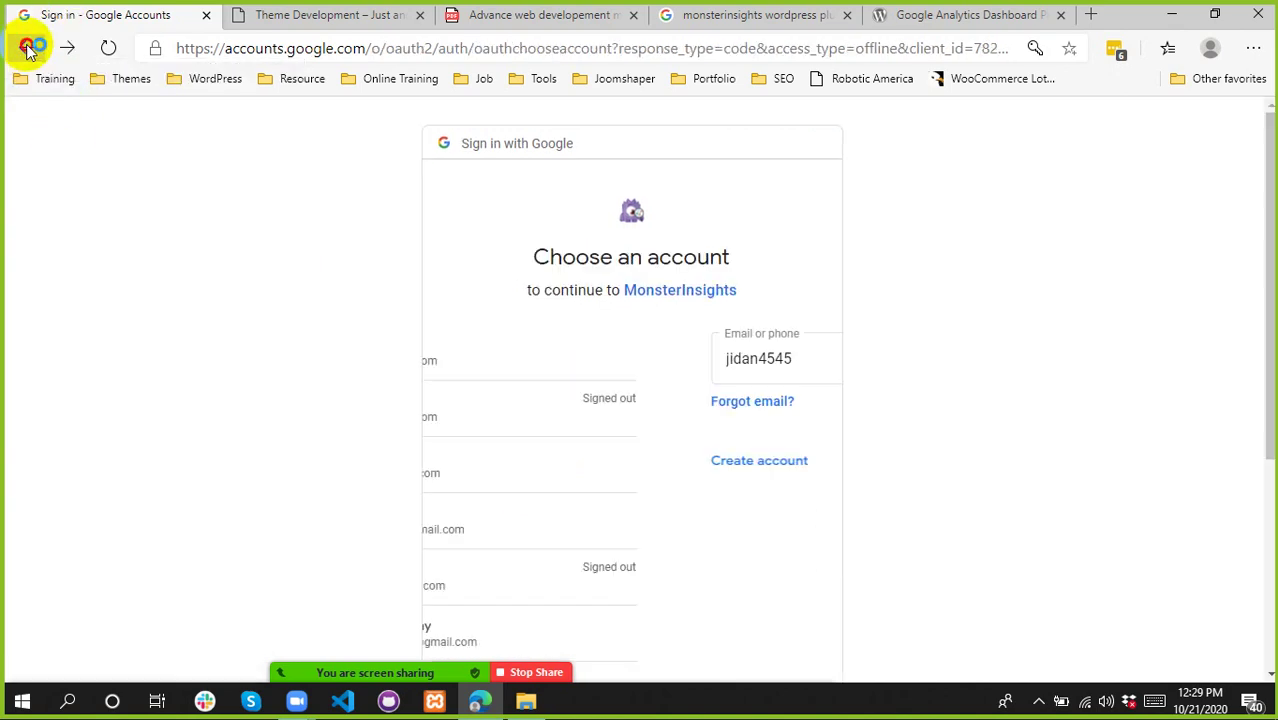
pyautogui.click(27, 48)
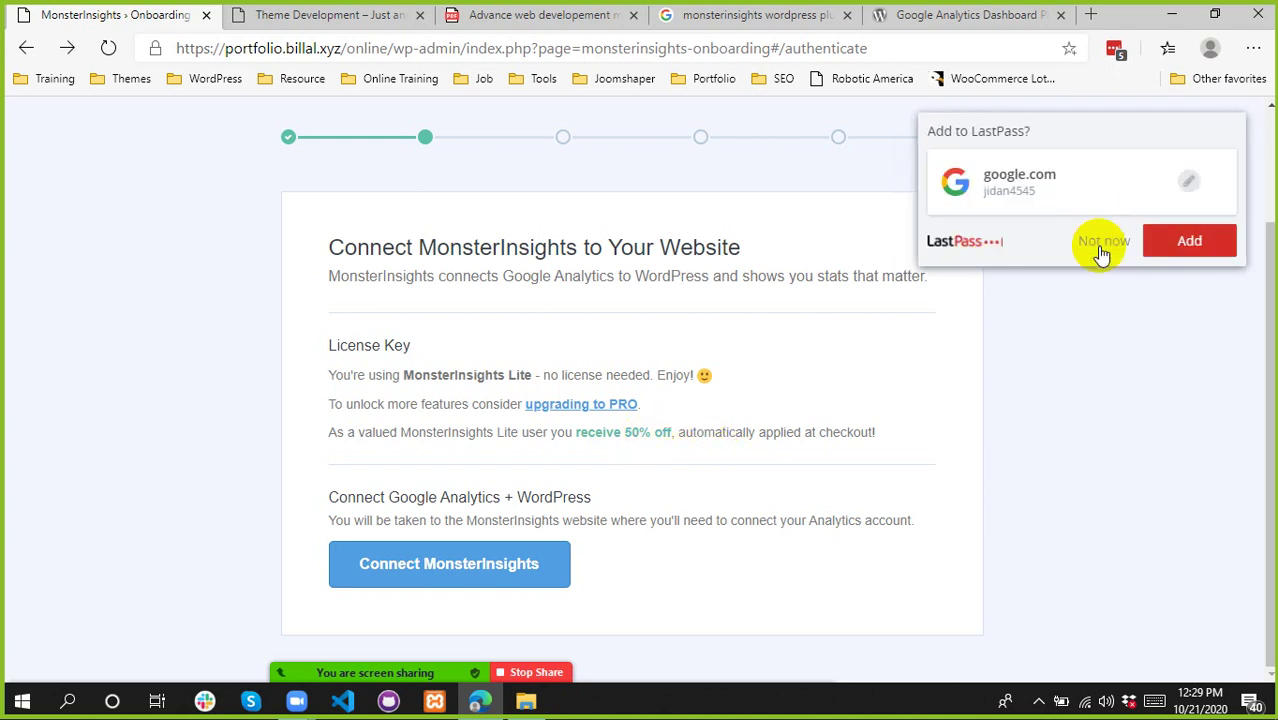
# - Decline saving the login to LastPass and restart connecting MonsterInsights with the fourth Google account listed
pyautogui.click(1100, 250)
pyautogui.click(540, 548)
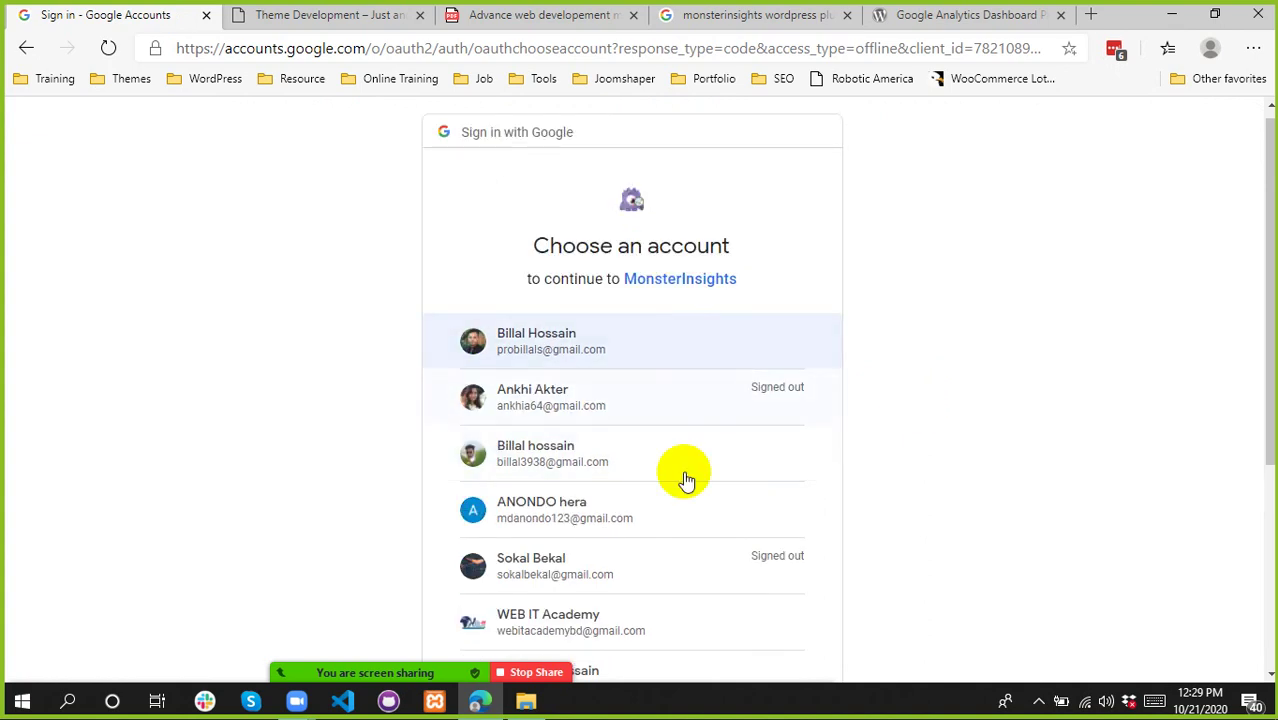
pyautogui.click(570, 512)
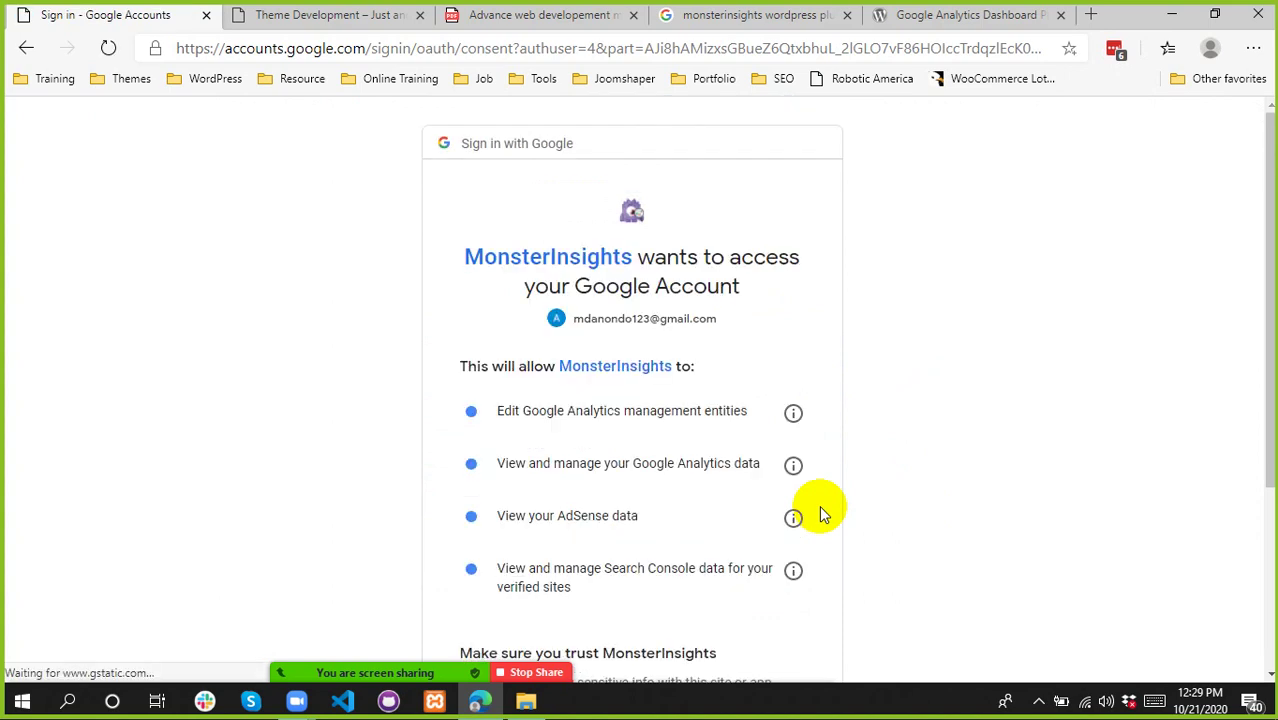
# - Review the chosen account and the Analytics, AdSense and Search Console permissions MonsterInsights requests
pyautogui.scroll(-2, 662, 460)
pyautogui.scroll(-2, 675, 462)
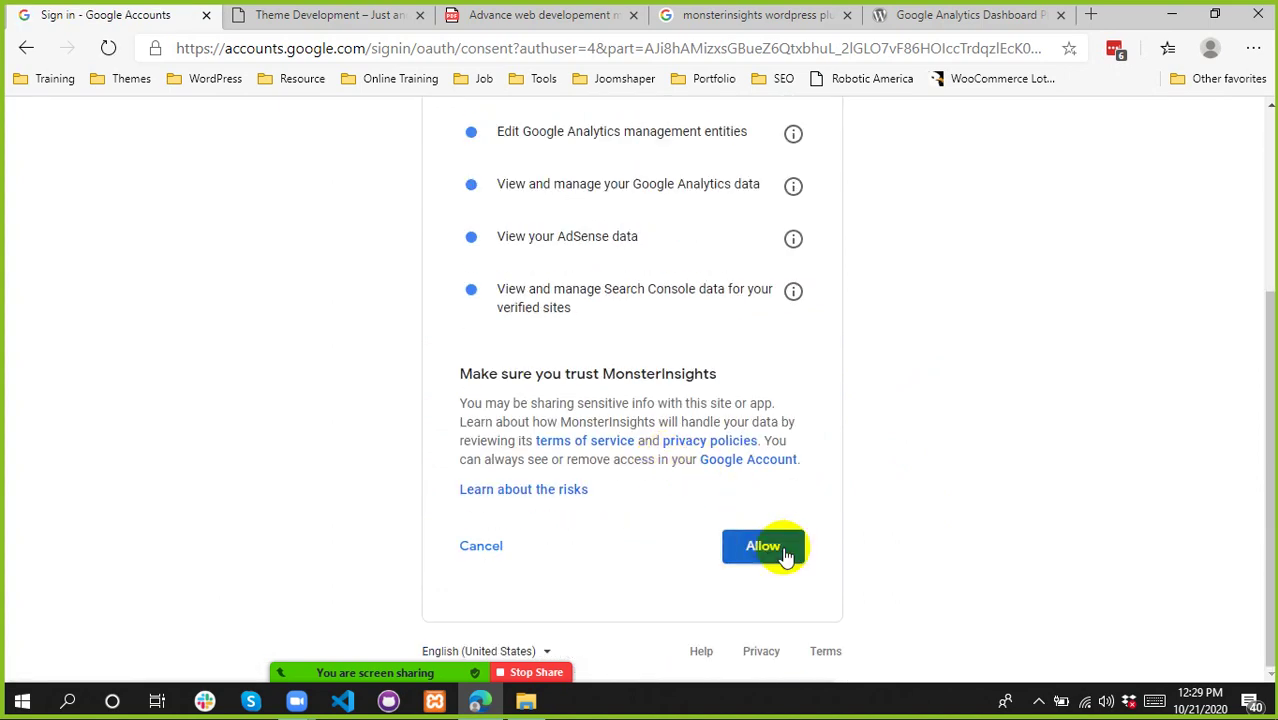
pyautogui.scroll(4, 876, 370)
pyautogui.scroll(-3, 864, 375)
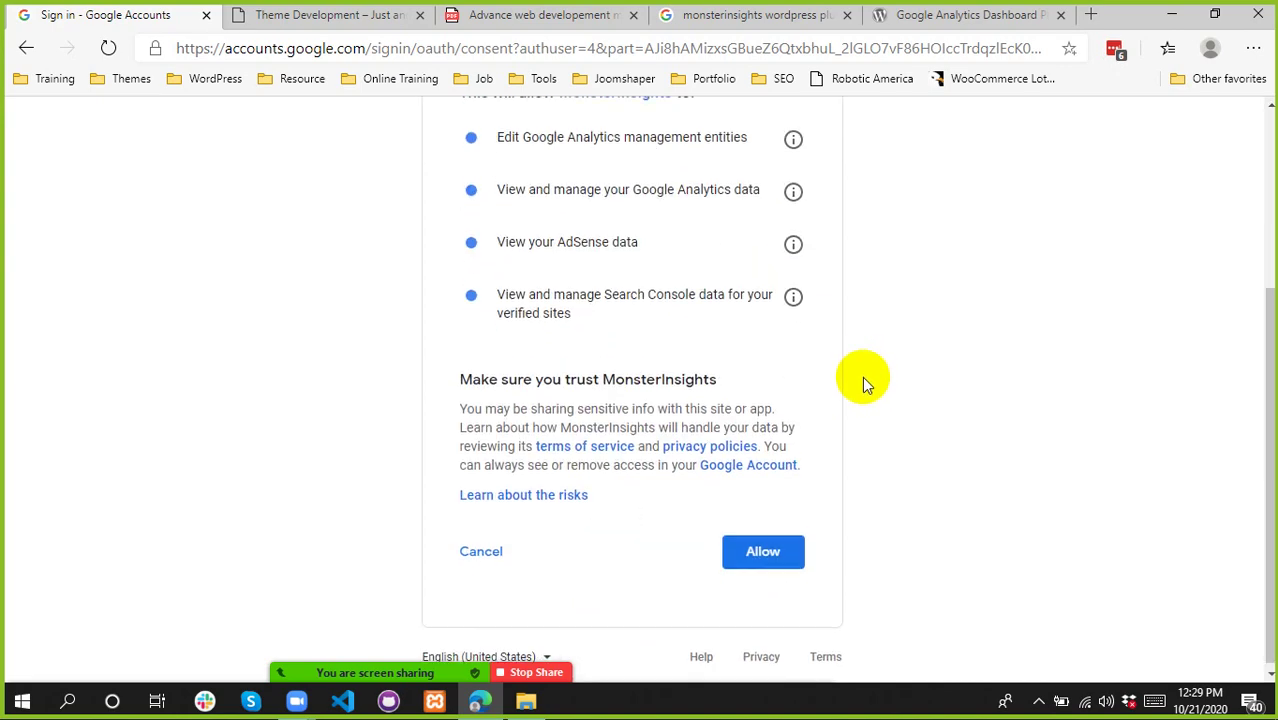
pyautogui.scroll(3, 864, 378)
pyautogui.scroll(-3, 868, 365)
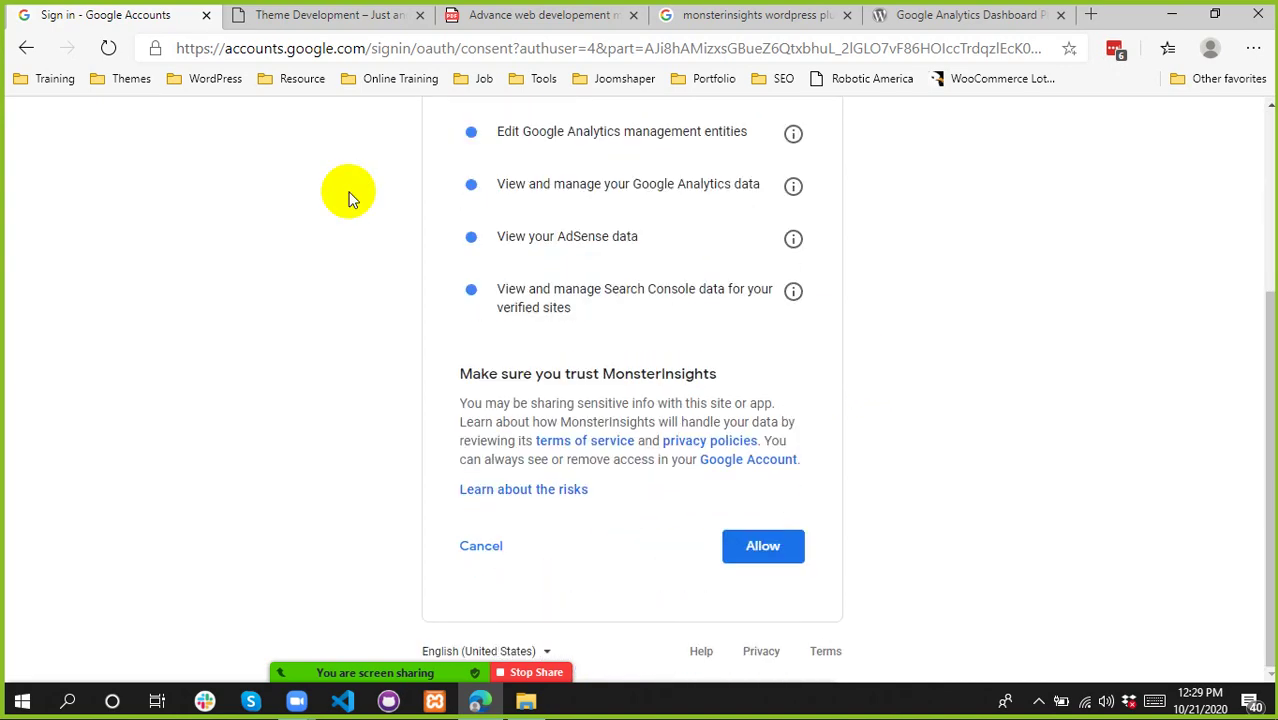
pyautogui.scroll(3, 585, 379)
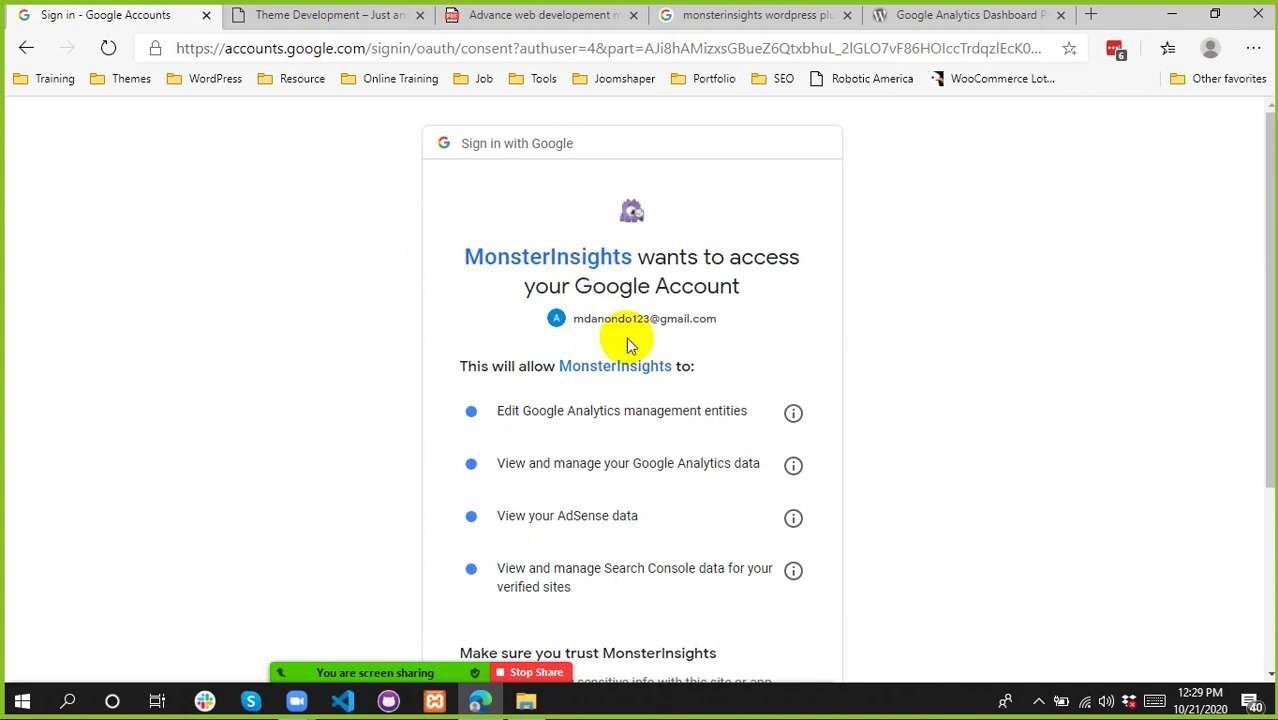
pyautogui.moveTo(590, 318); pyautogui.dragTo(700, 318)
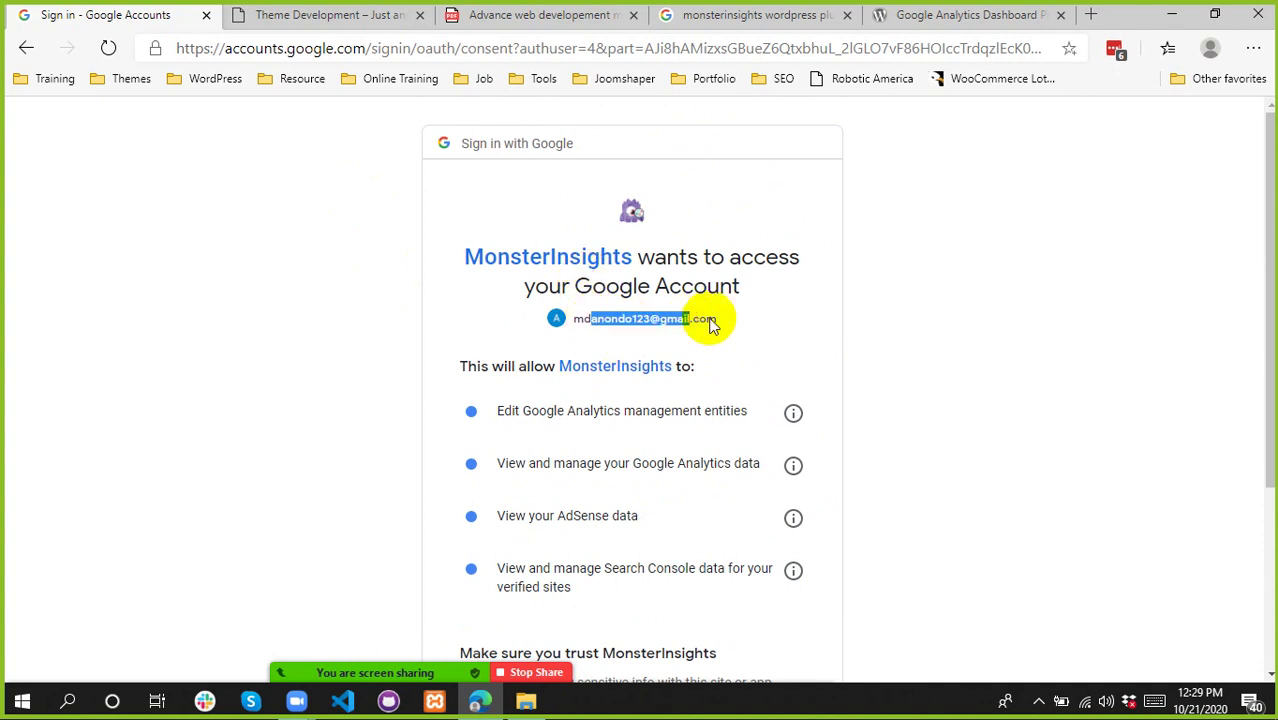
pyautogui.click(948, 267)
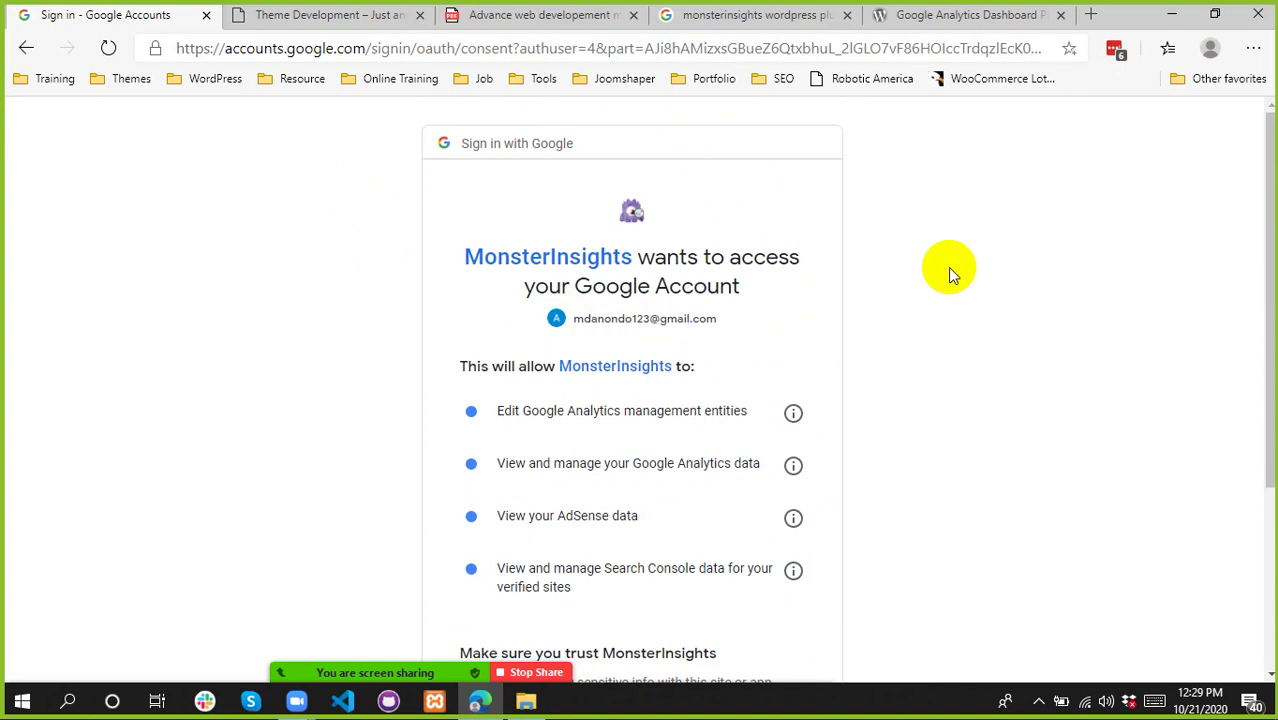
pyautogui.moveTo(617, 318); pyautogui.dragTo(692, 318)
pyautogui.scroll(-3, 659, 285)
pyautogui.scroll(2, 659, 323)
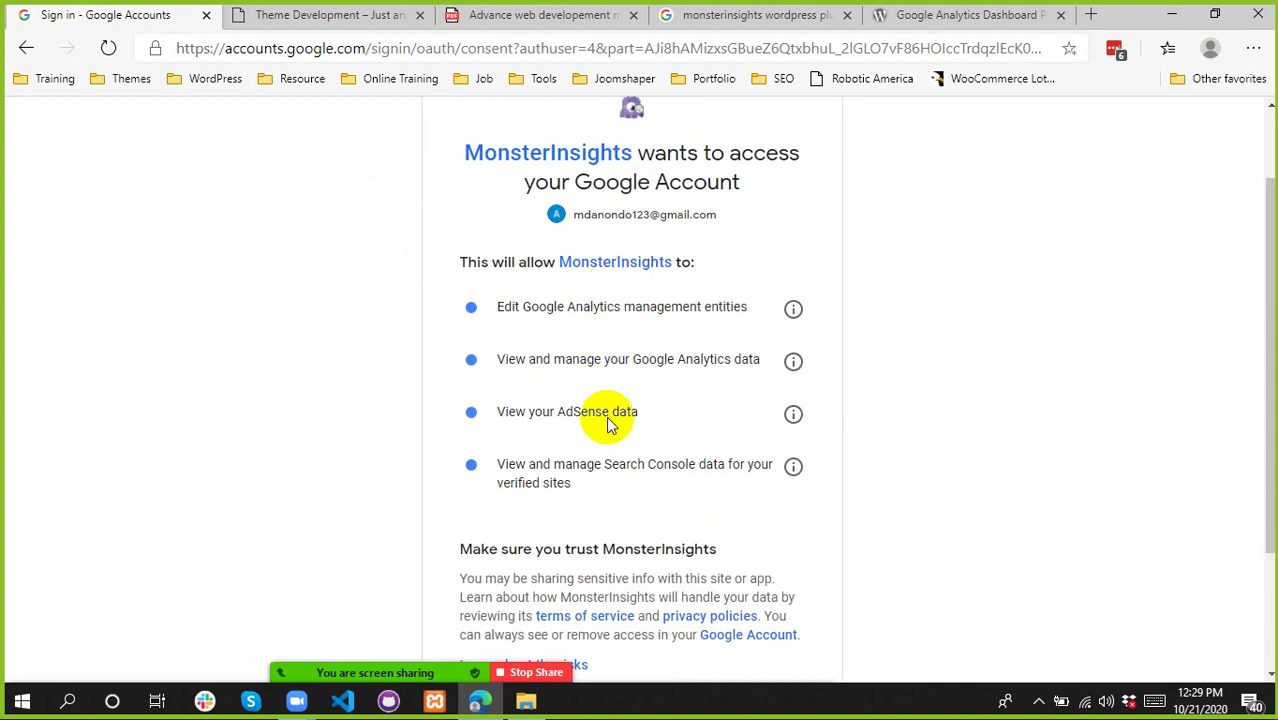
# - Grant MonsterInsights the requested access to the Google account
pyautogui.scroll(-2, 650, 492)
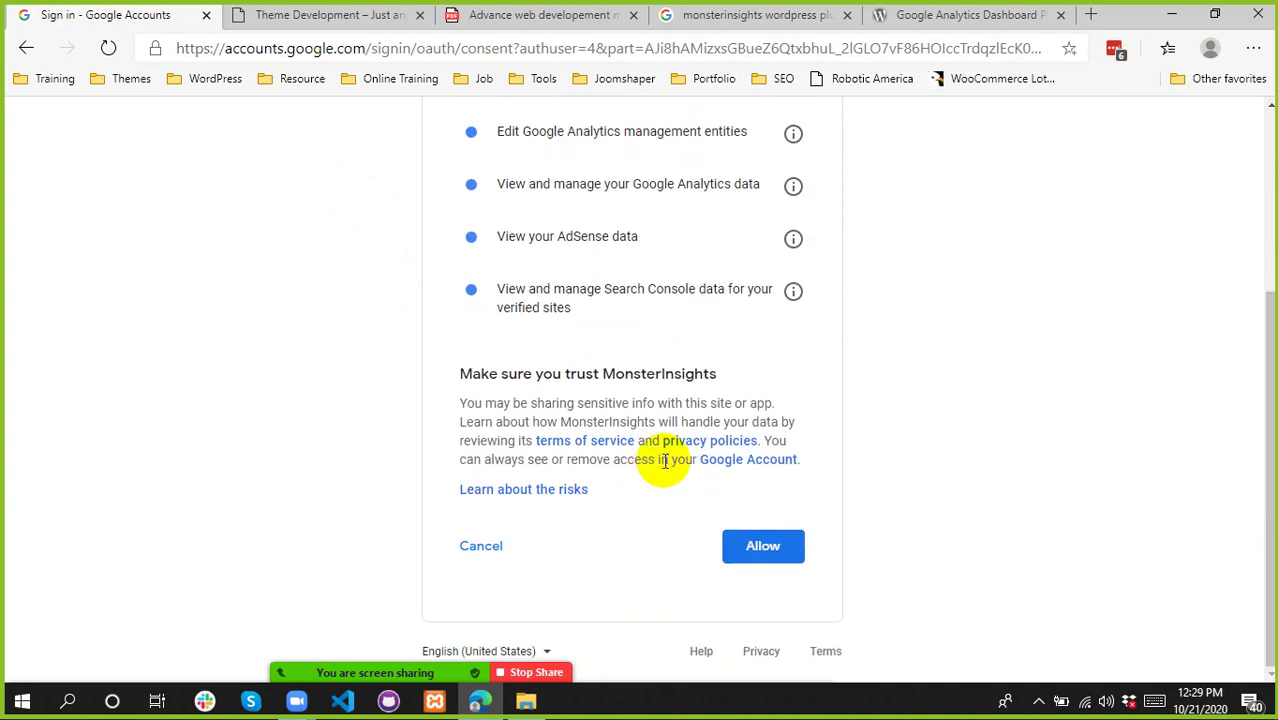
pyautogui.click(765, 553)
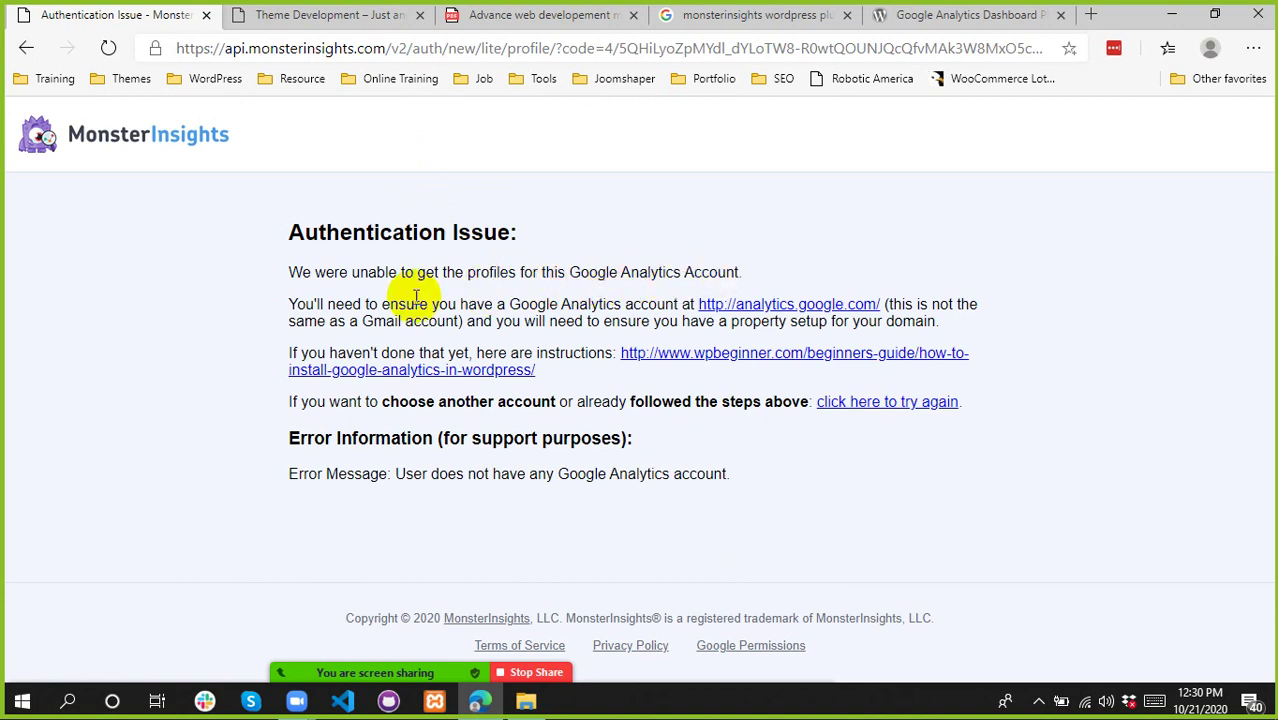
# - Open the analytics.google.com link from the authentication issue page in a new tab
pyautogui.click(329, 306)
pyautogui.moveTo(329, 306); pyautogui.dragTo(428, 306)
pyautogui.moveTo(528, 304); pyautogui.dragTo(663, 300)
pyautogui.rightClick(785, 310)
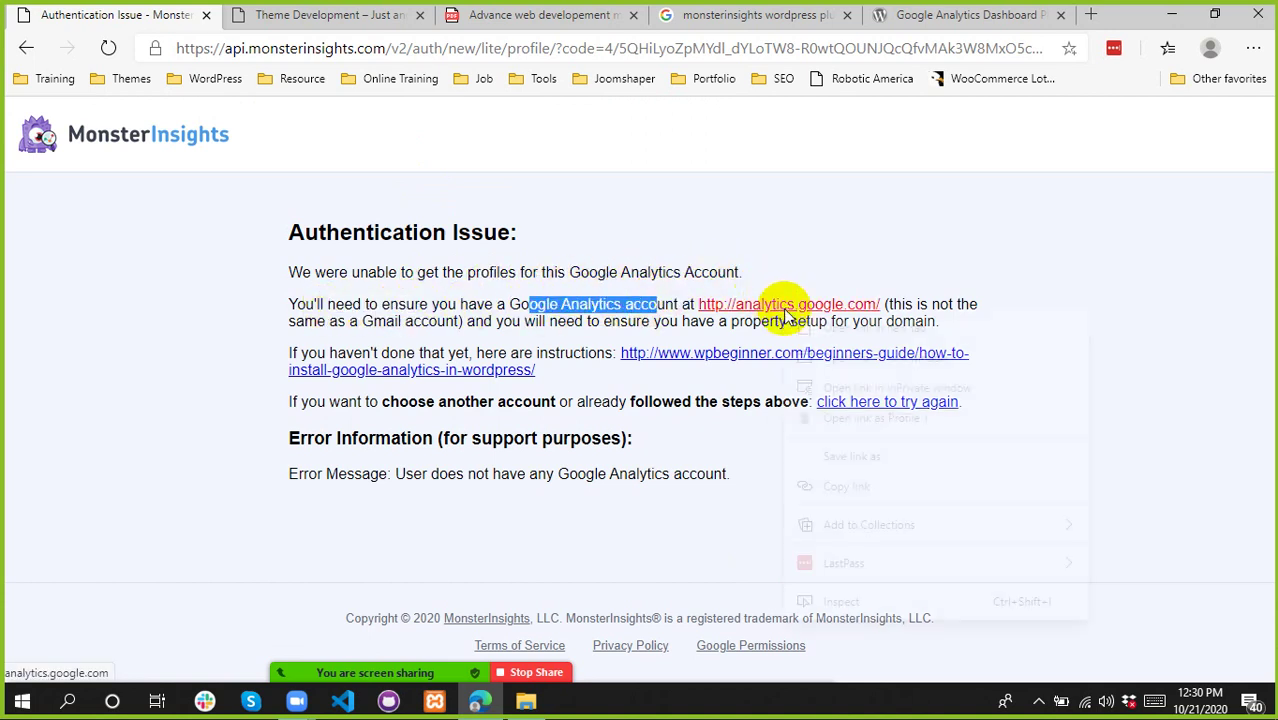
pyautogui.click(901, 333)
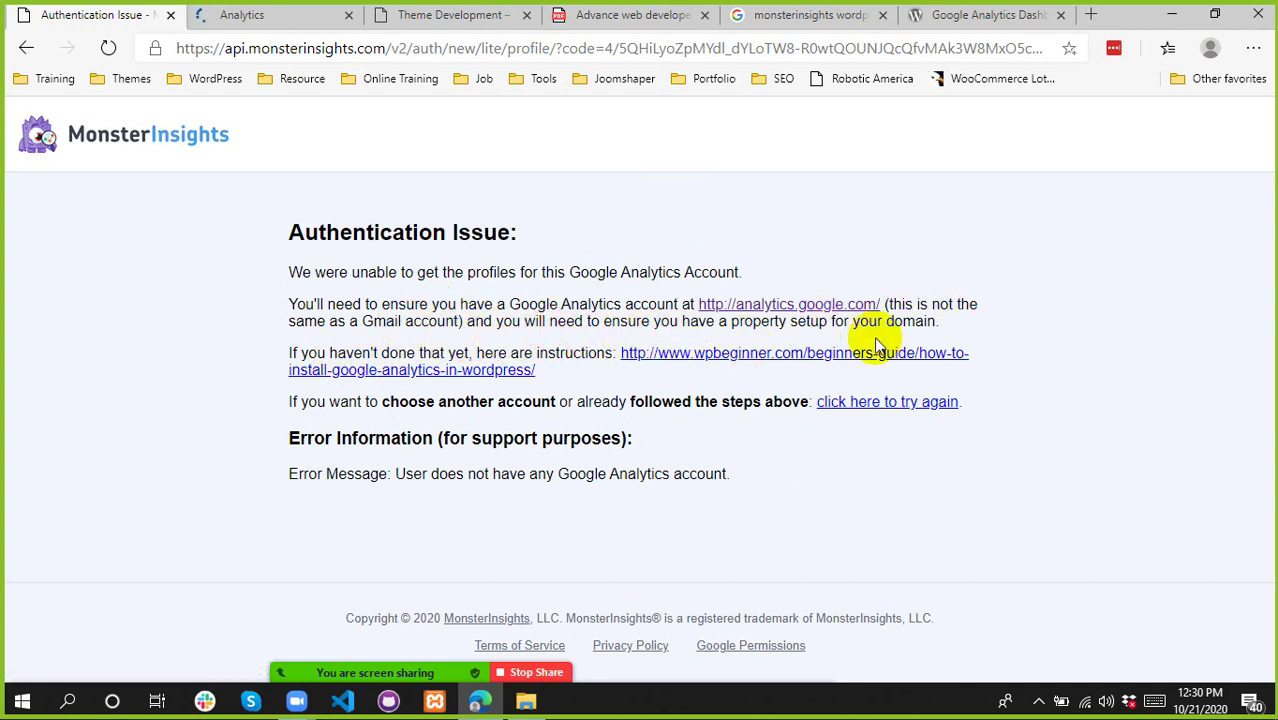
# - Read the requirements for a Google Analytics account and a domain property on the authentication issue page
pyautogui.moveTo(915, 321); pyautogui.dragTo(573, 320)
pyautogui.click(954, 302)
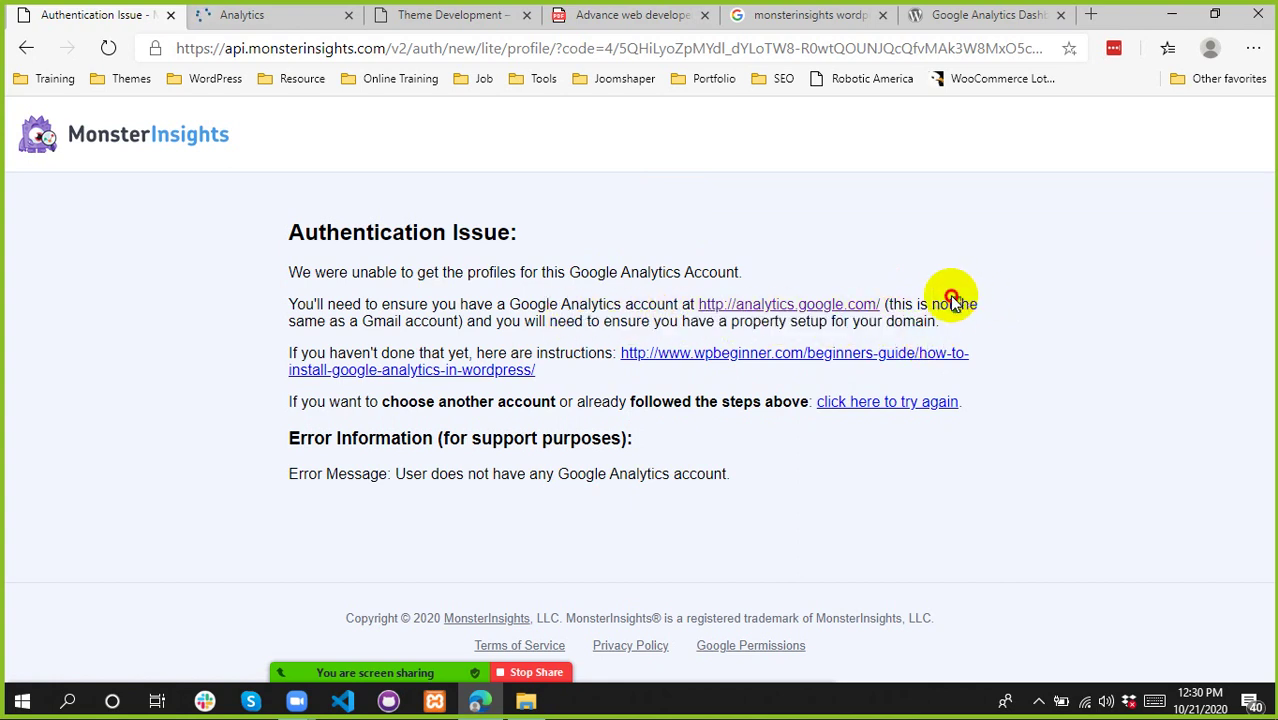
pyautogui.moveTo(952, 302); pyautogui.dragTo(477, 303)
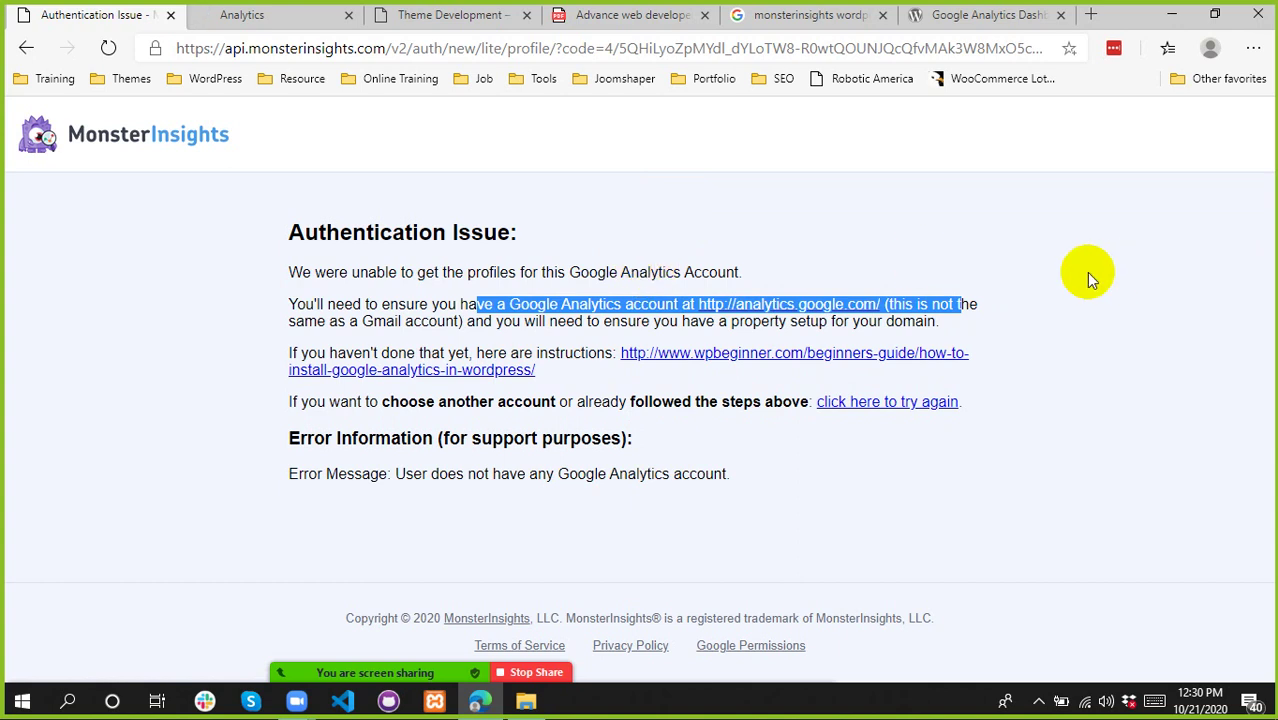
pyautogui.click(1000, 270)
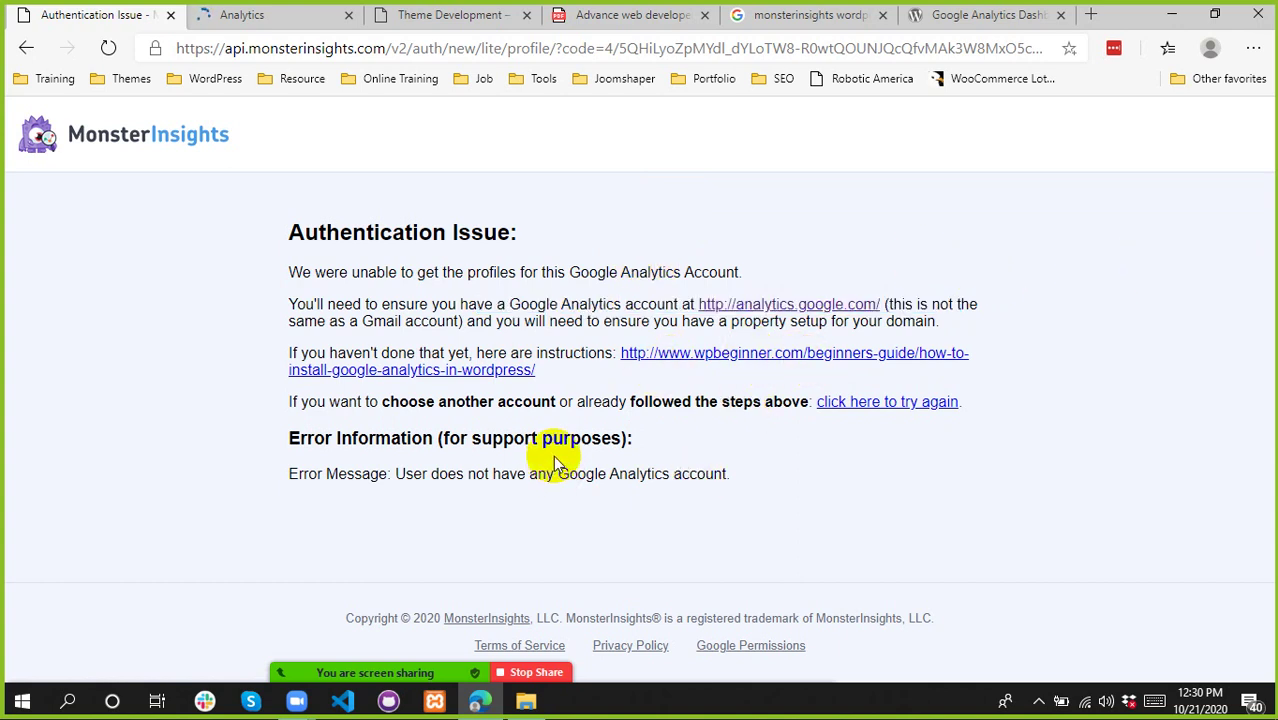
# - Switch to Google Analytics and dismiss the mobile app promotion and the quick tour
pyautogui.click(242, 14)
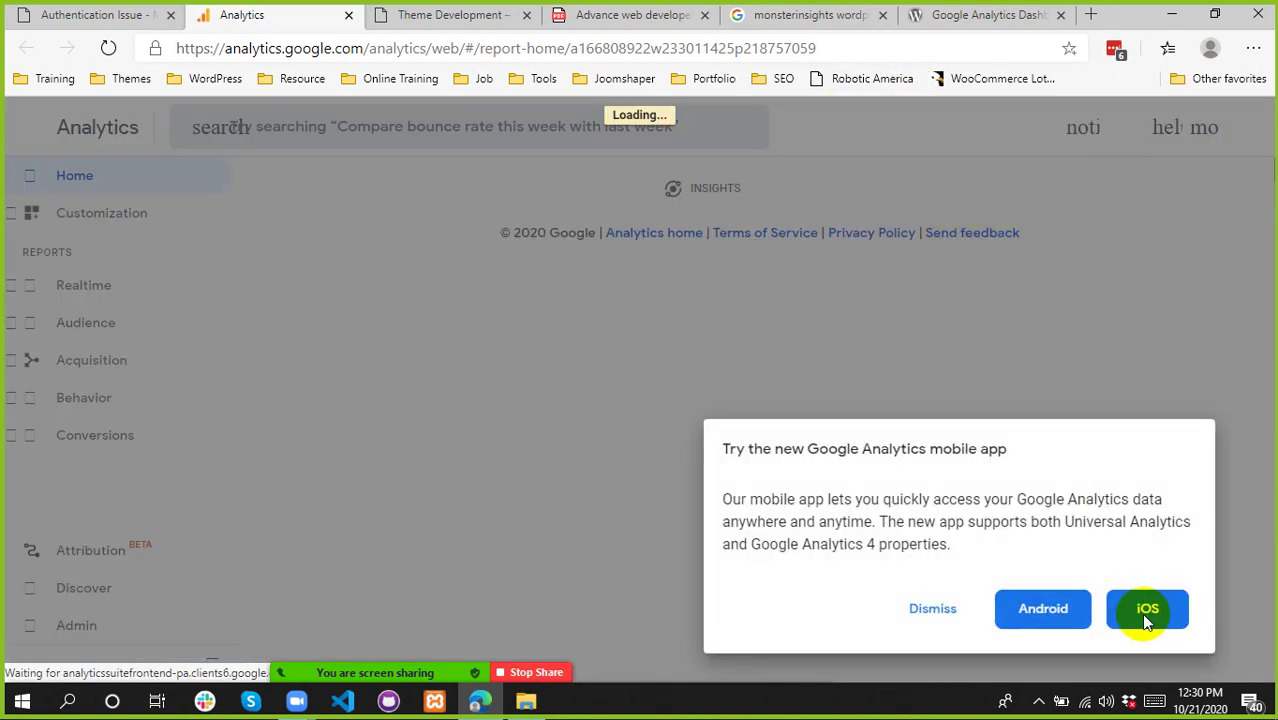
pyautogui.click(936, 612)
pyautogui.click(935, 612)
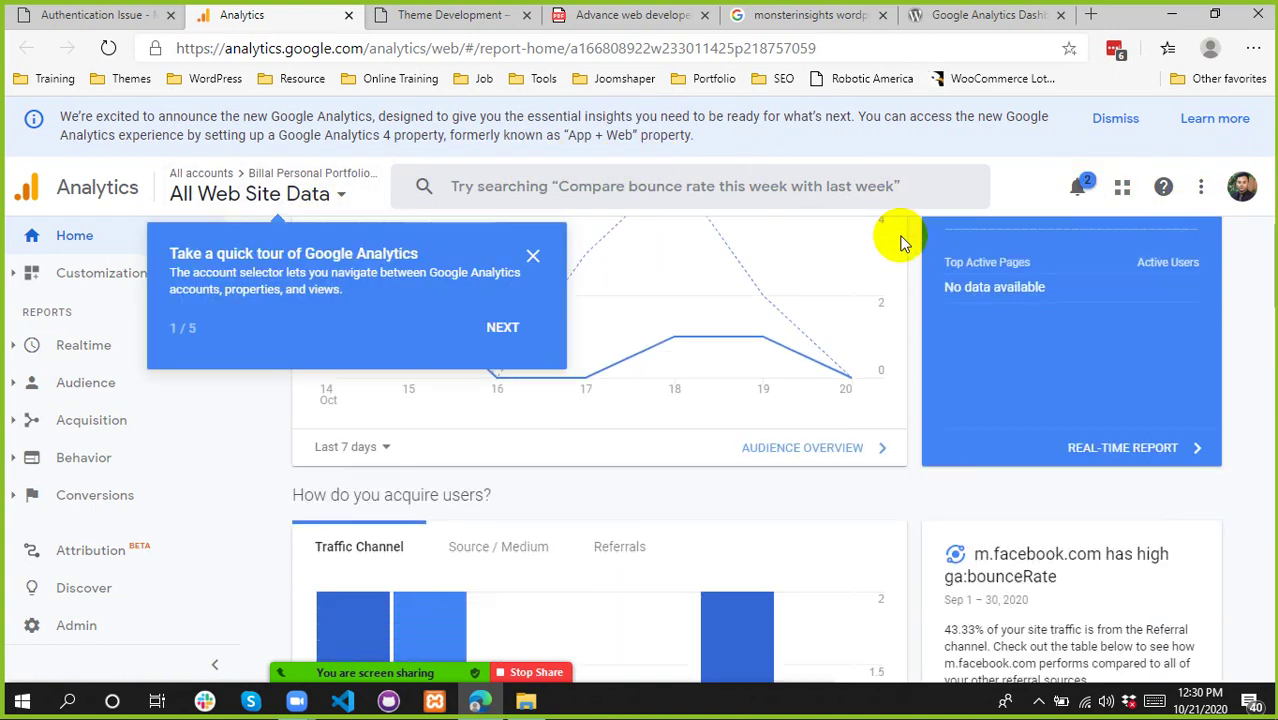
pyautogui.click(530, 258)
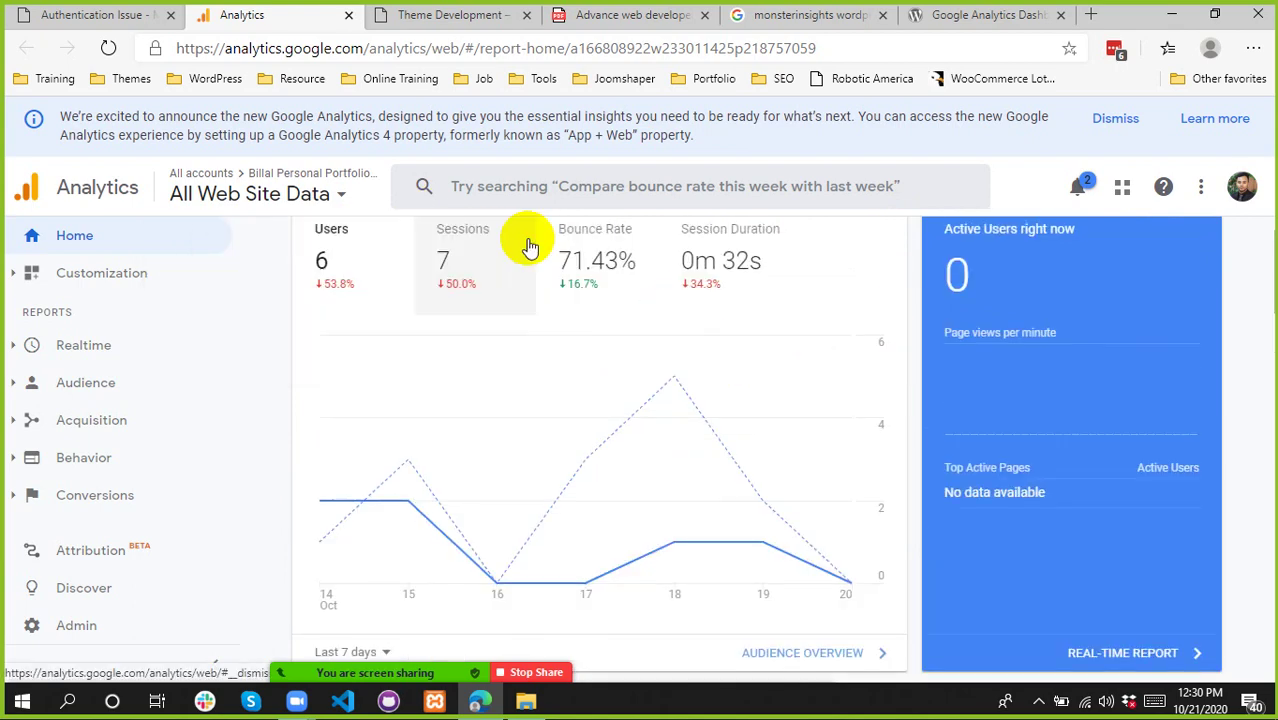
# - Examine the Google Analytics Home reports on users, acquisition, active users, retention, countries, devices and visited pages
pyautogui.scroll(1, 487, 447)
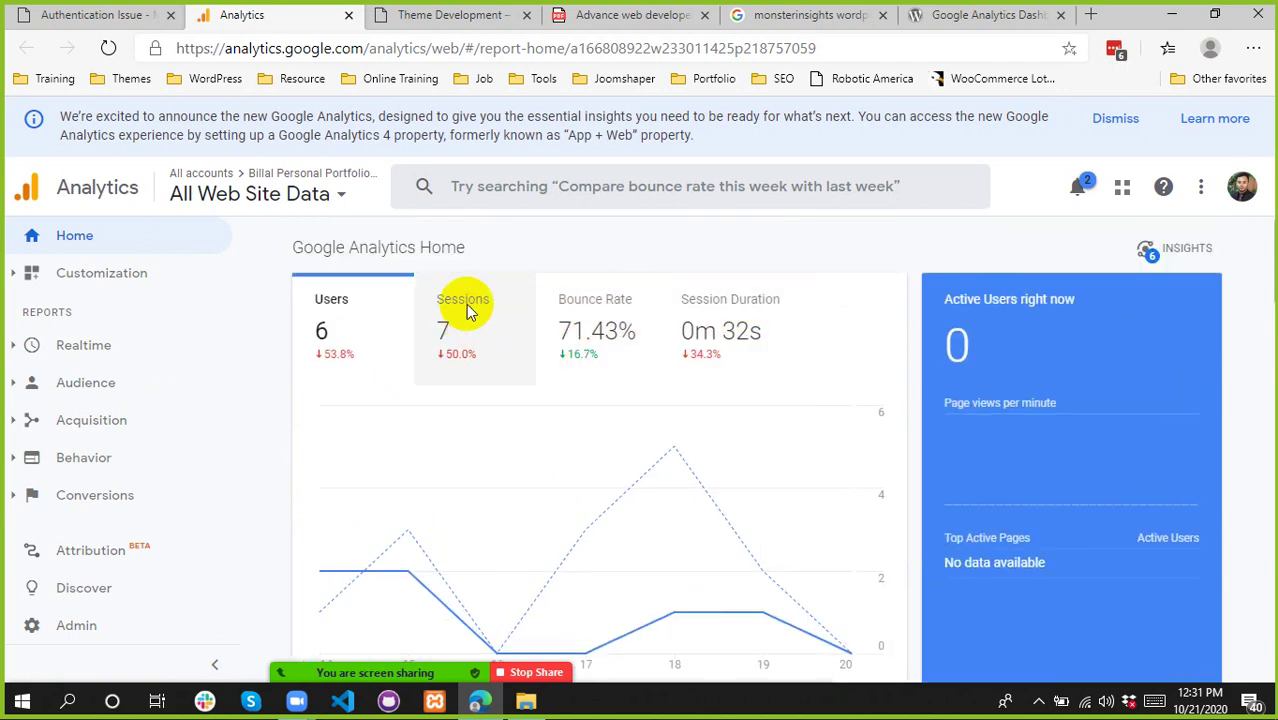
pyautogui.scroll(-3, 633, 443)
pyautogui.scroll(-3, 637, 438)
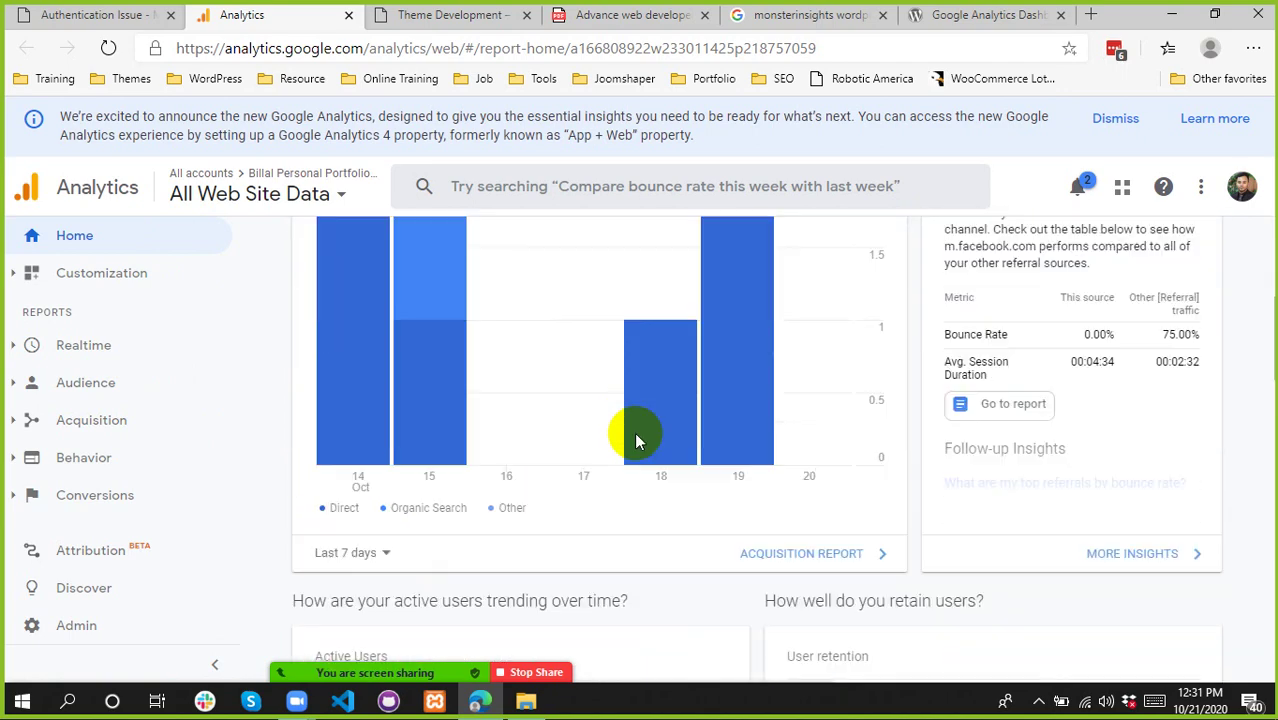
pyautogui.scroll(1, 585, 462)
pyautogui.scroll(-4, 845, 397)
pyautogui.scroll(-4, 845, 397)
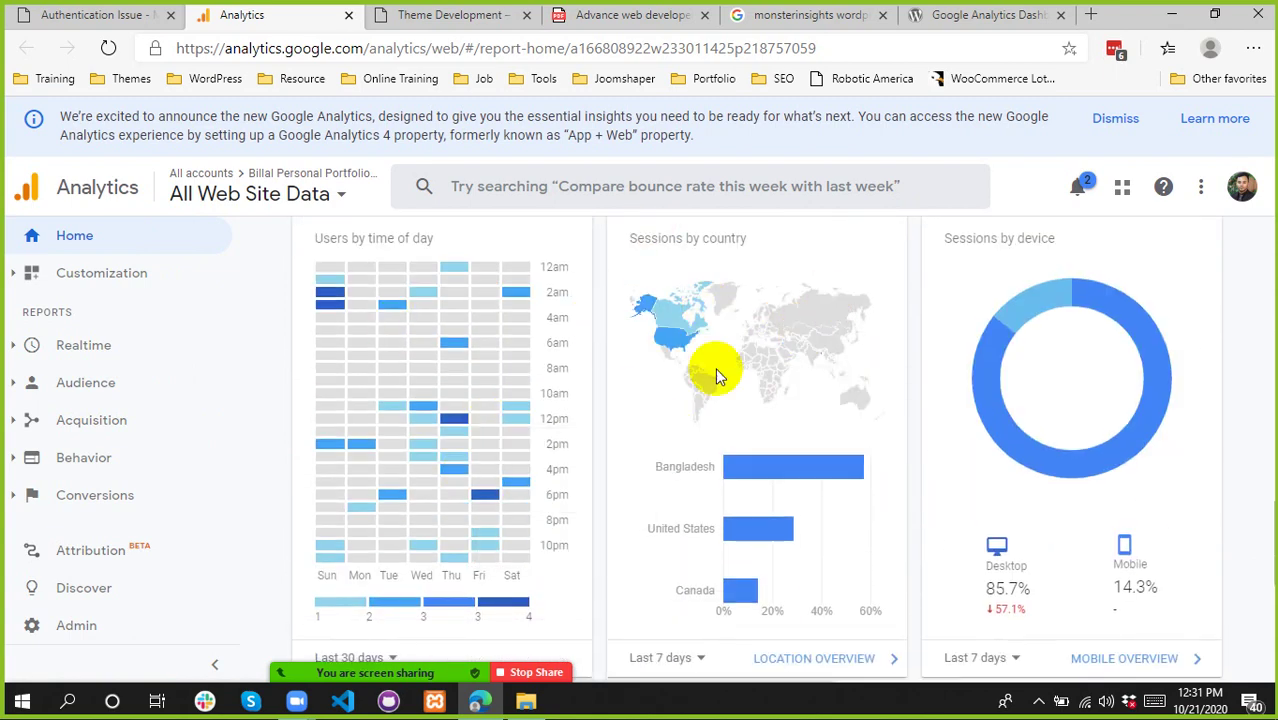
pyautogui.scroll(-5, 636, 428)
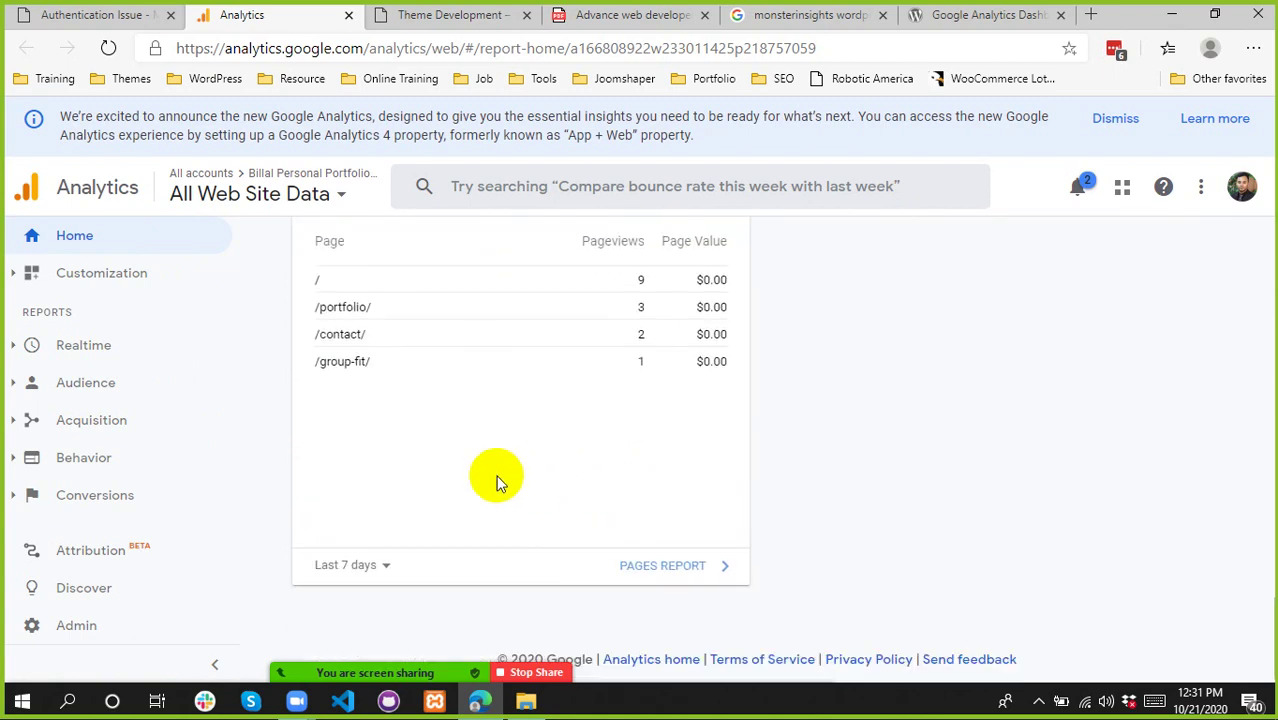
pyautogui.scroll(1, 530, 480)
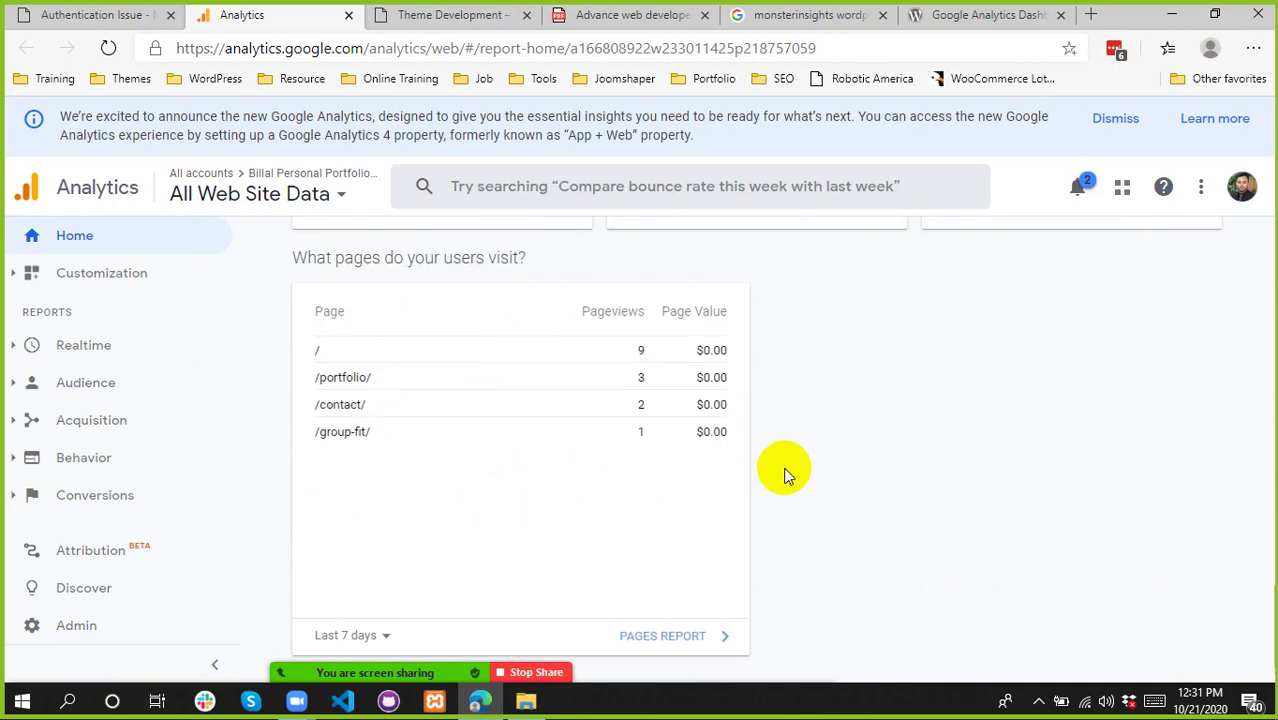
pyautogui.scroll(7, 650, 522)
pyautogui.scroll(2, 596, 485)
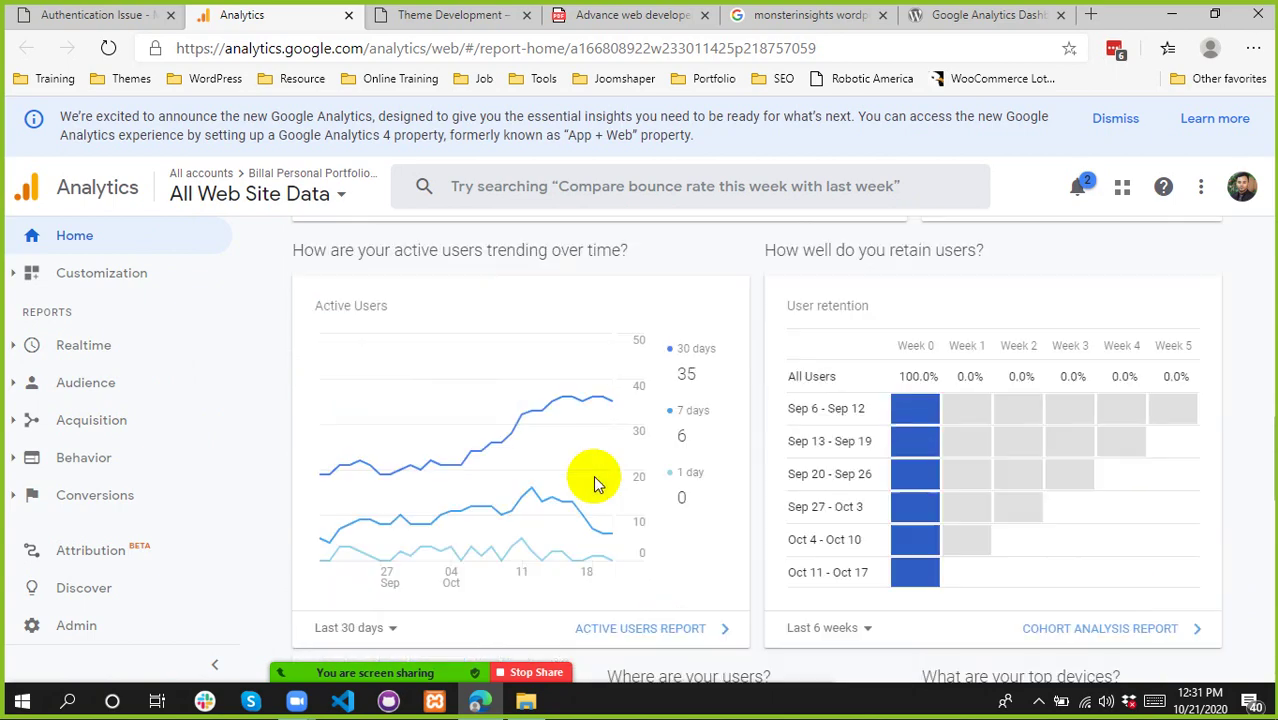
pyautogui.scroll(-2, 585, 462)
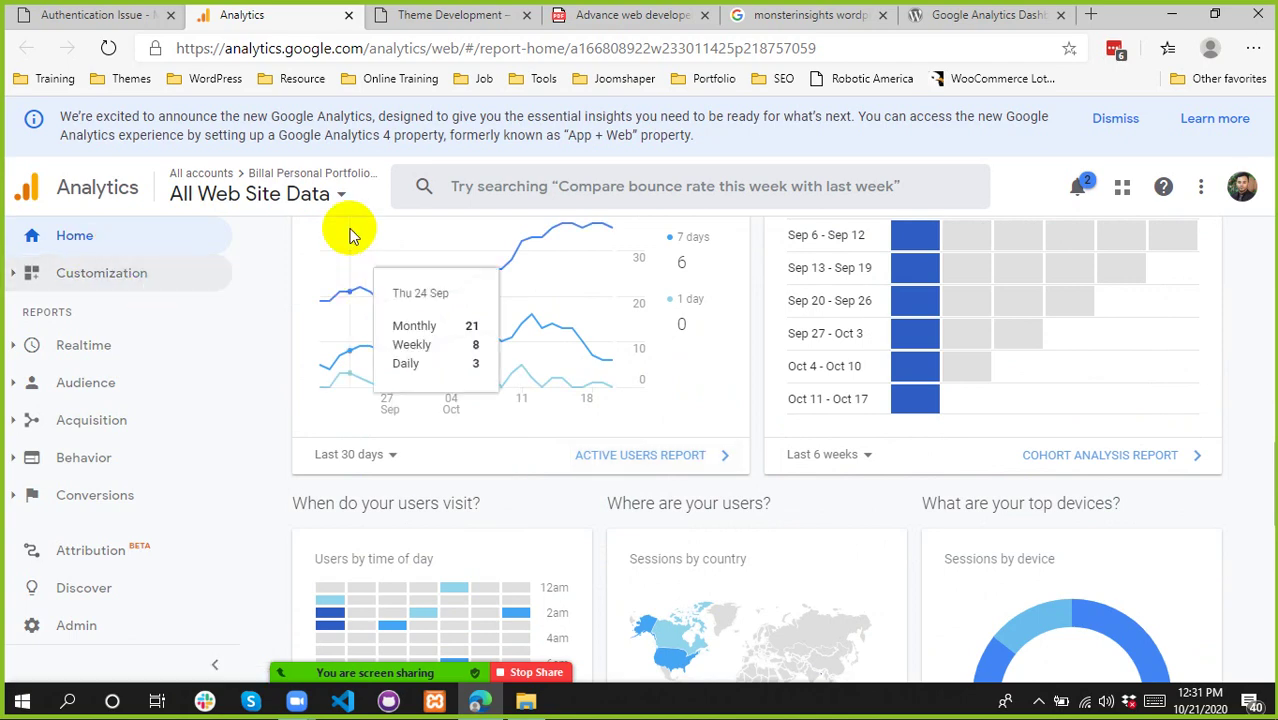
# - Check which Analytics accounts and properties the account selector offers, including favorites and recents, then close it
pyautogui.click(342, 197)
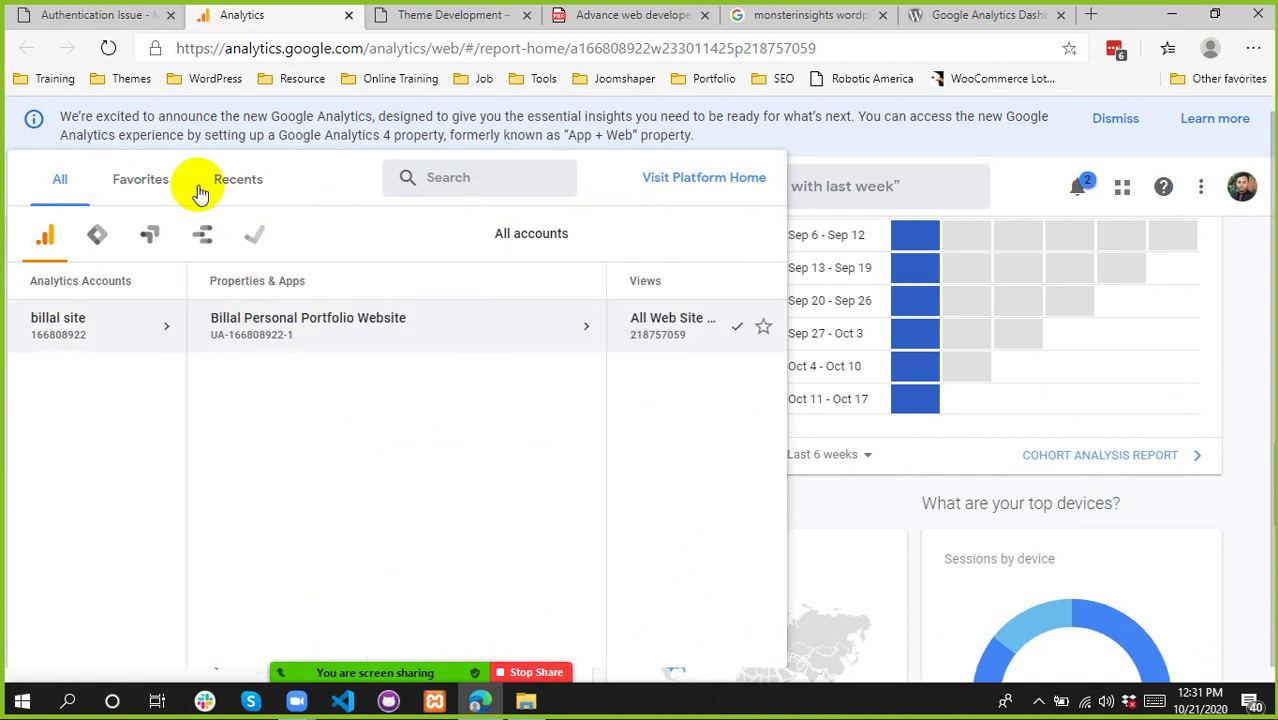
pyautogui.click(112, 183)
pyautogui.click(253, 186)
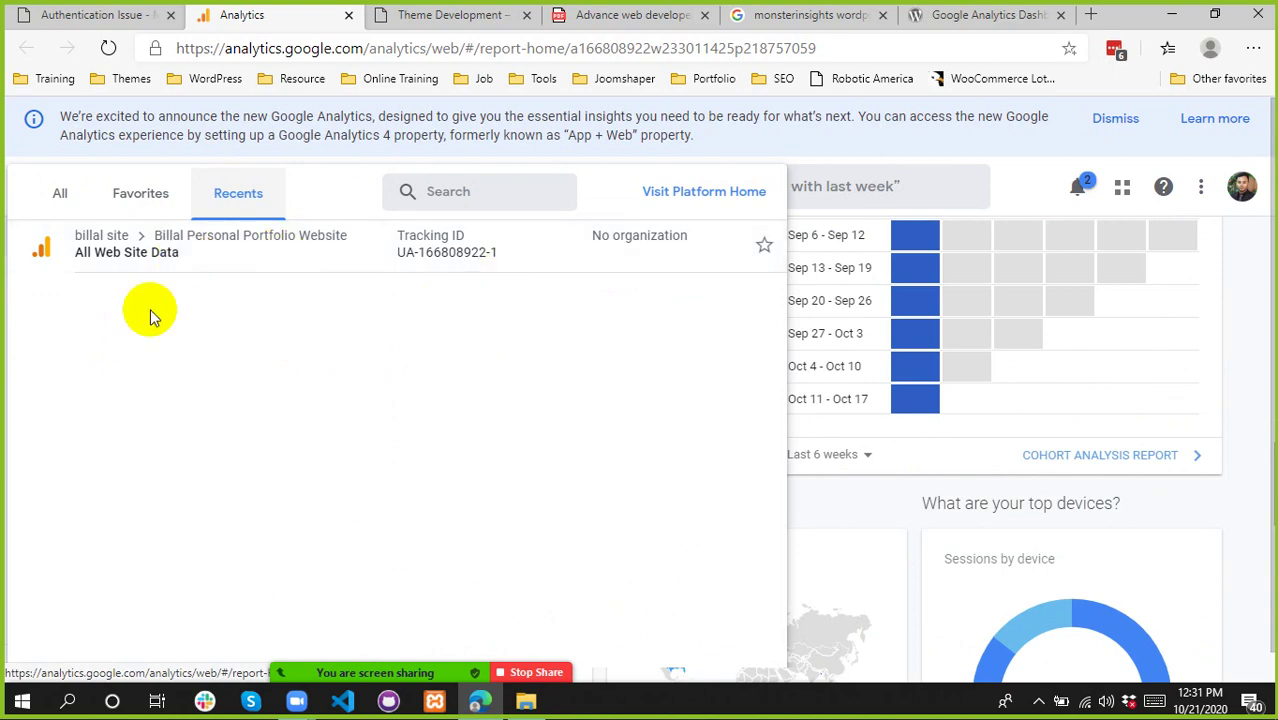
pyautogui.click(1027, 160)
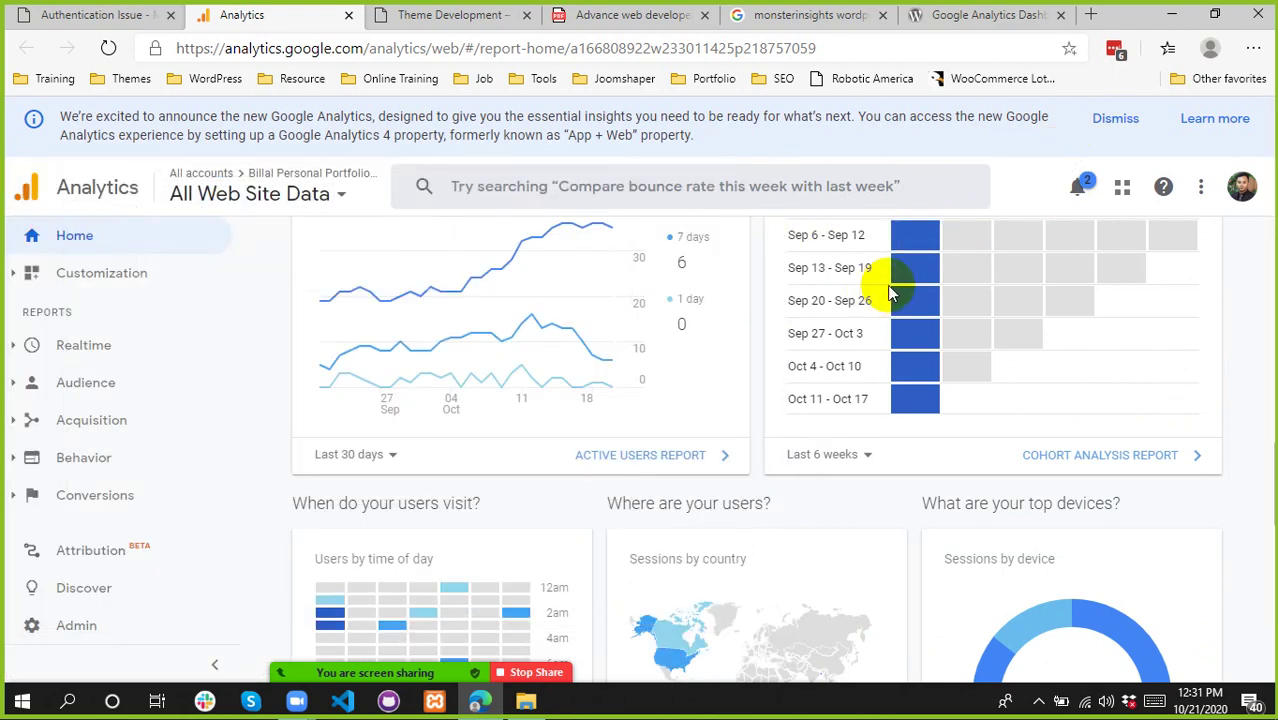
# - Look over the Home dashboard once more, from the visited pages report up to the users and sessions overview
pyautogui.scroll(-4, 686, 314)
pyautogui.scroll(3, 670, 340)
pyautogui.scroll(4, 670, 340)
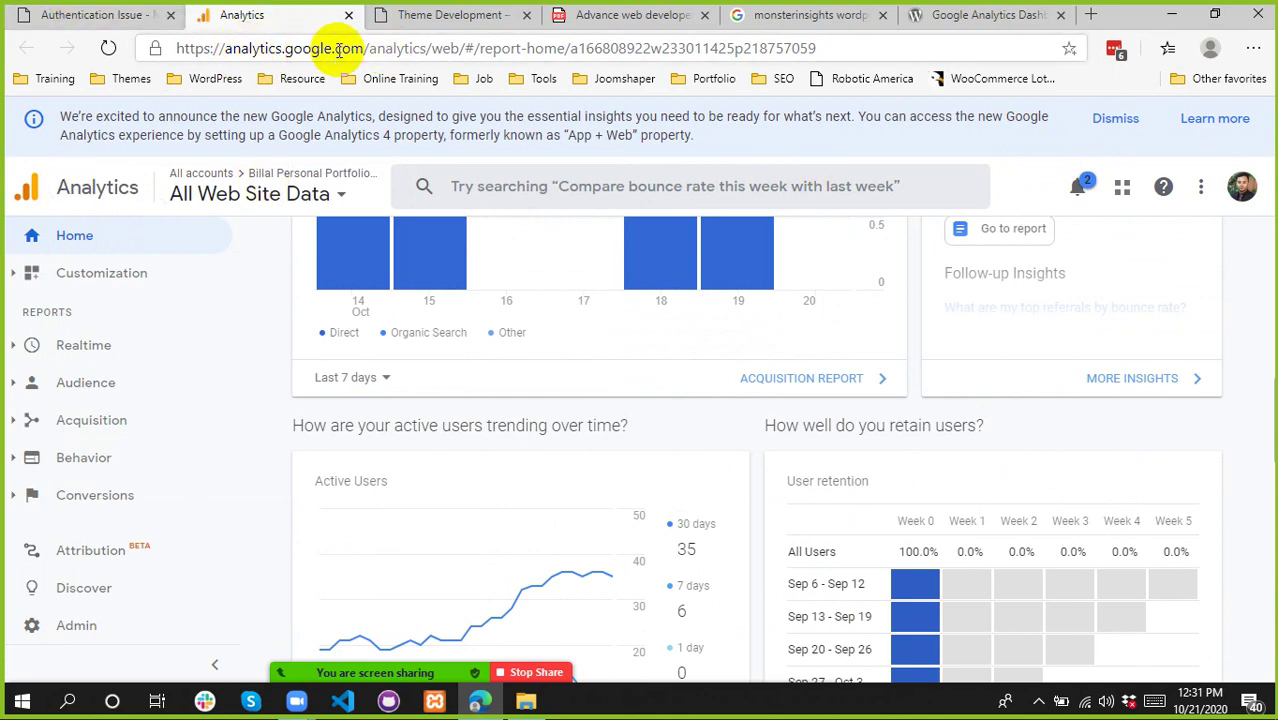
pyautogui.scroll(-3, 724, 365)
pyautogui.scroll(-5, 690, 335)
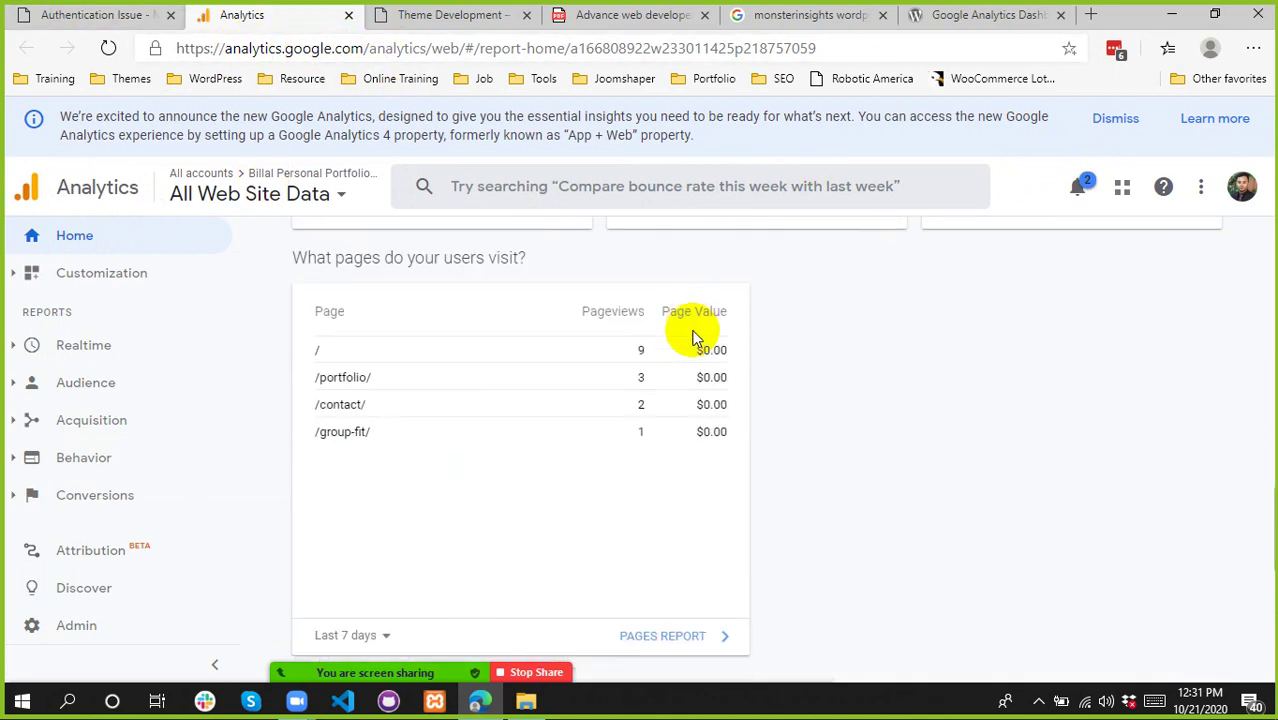
pyautogui.scroll(10, 690, 334)
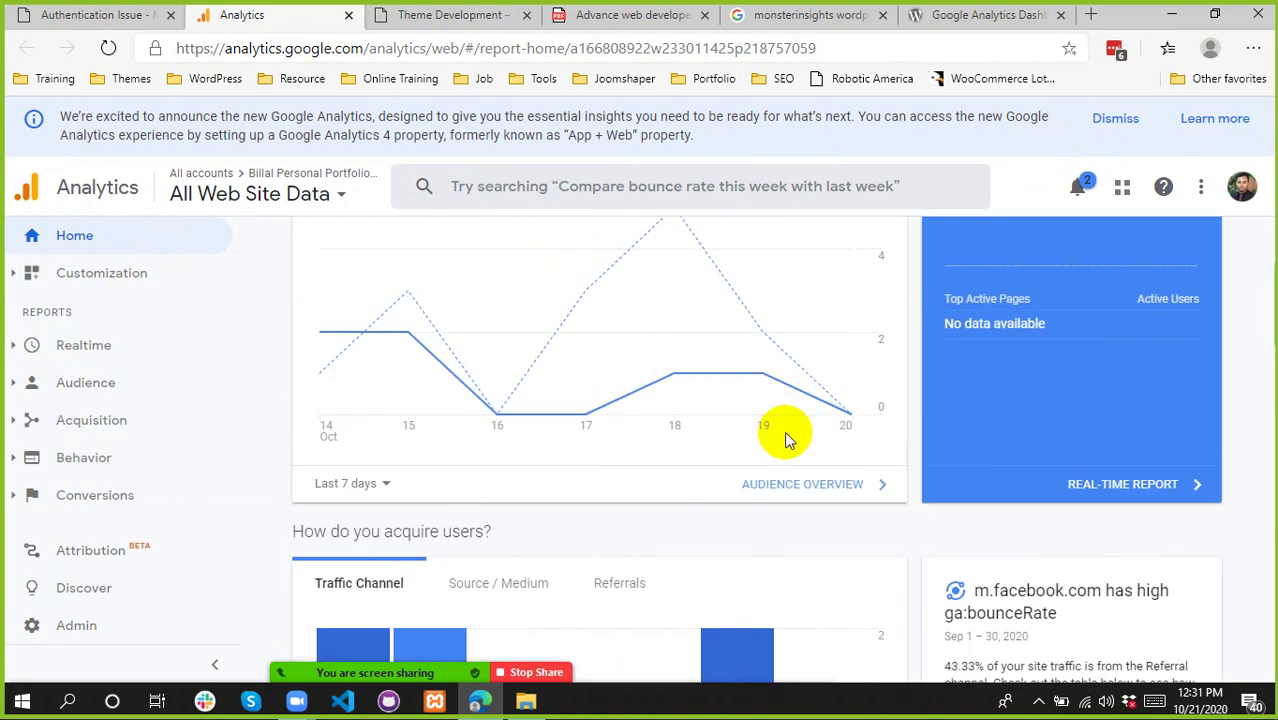
pyautogui.scroll(3, 784, 434)
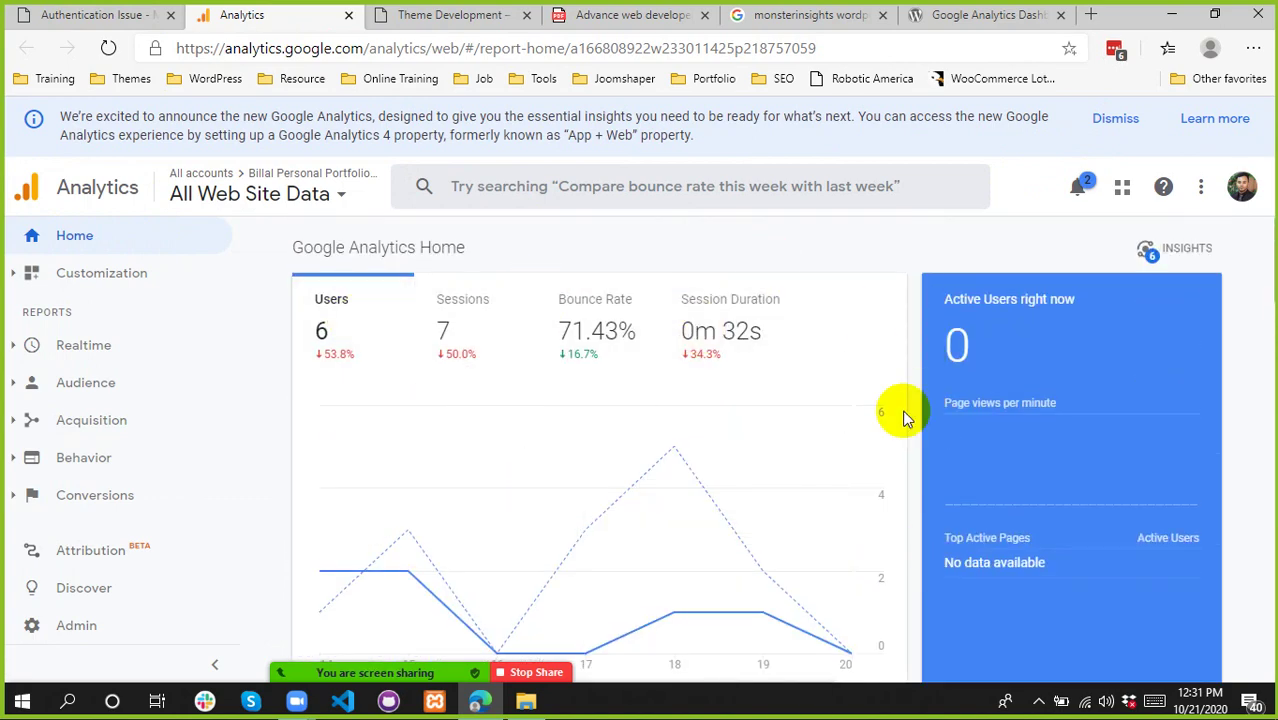
pyautogui.scroll(-3, 392, 400)
pyautogui.scroll(3, 379, 399)
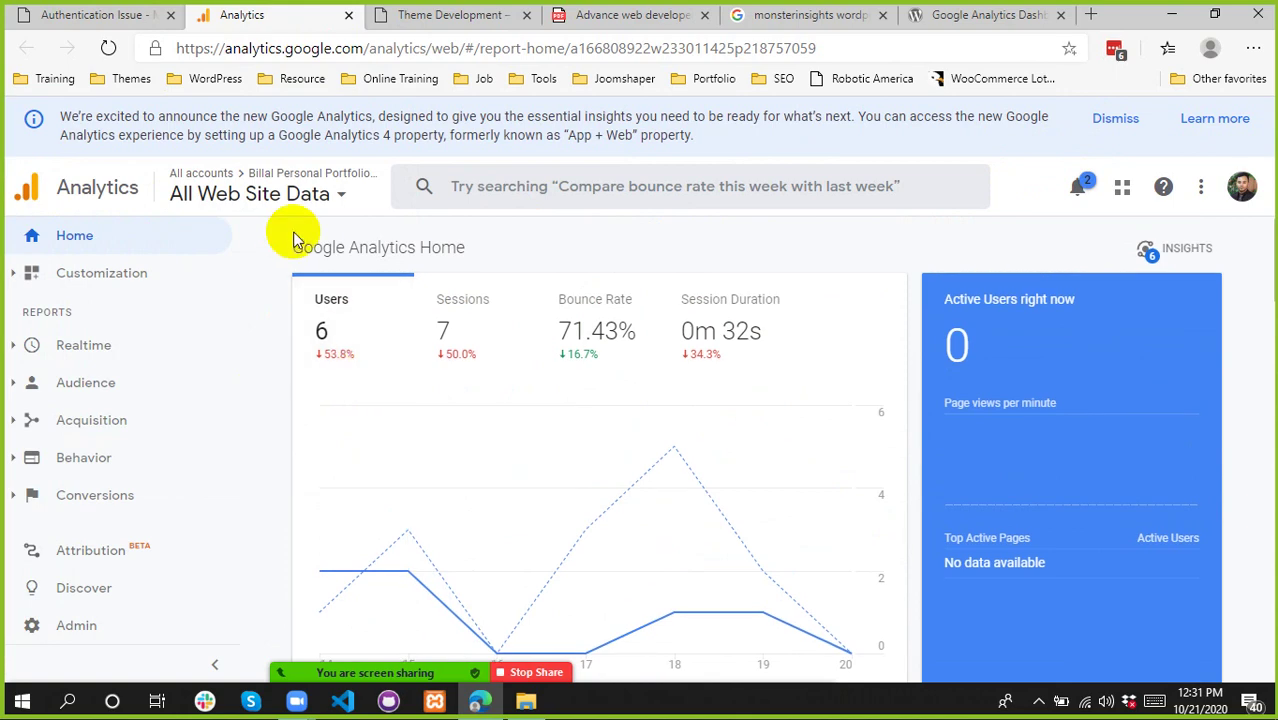
# - Return to the MonsterInsights authentication issue page and go back from it towards the Google sign-in
pyautogui.click(55, 15)
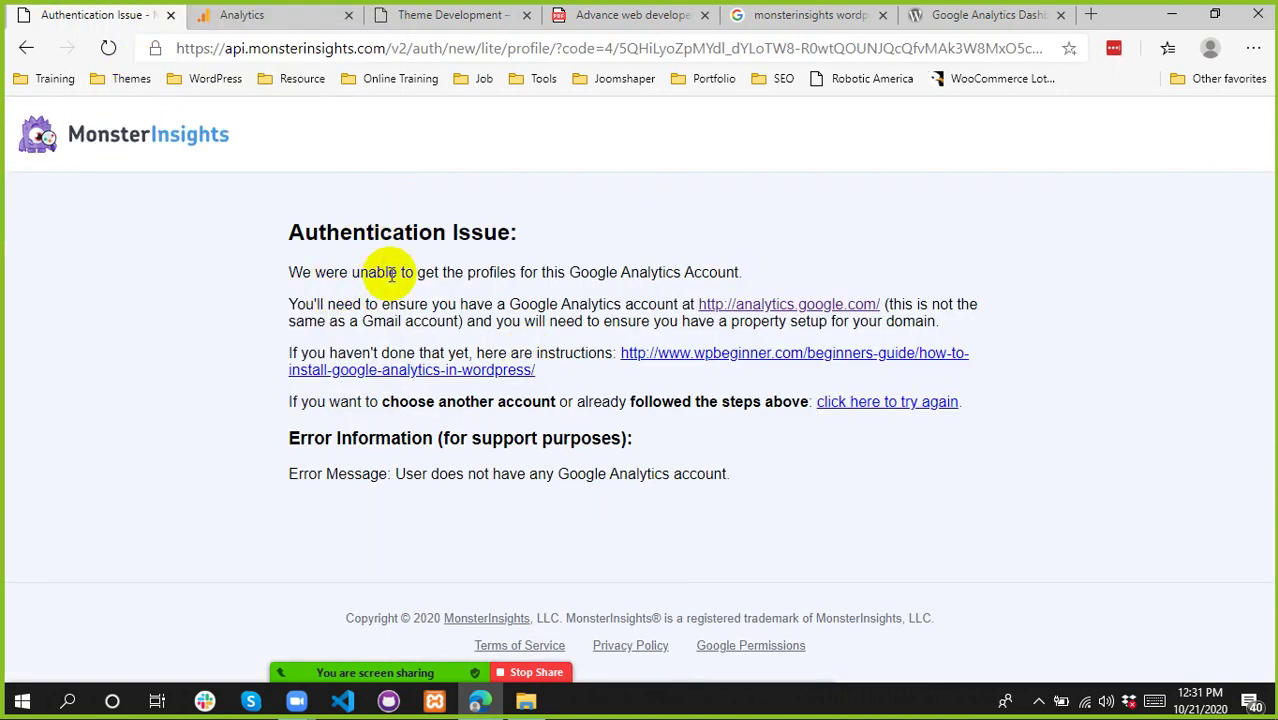
pyautogui.click(260, 14)
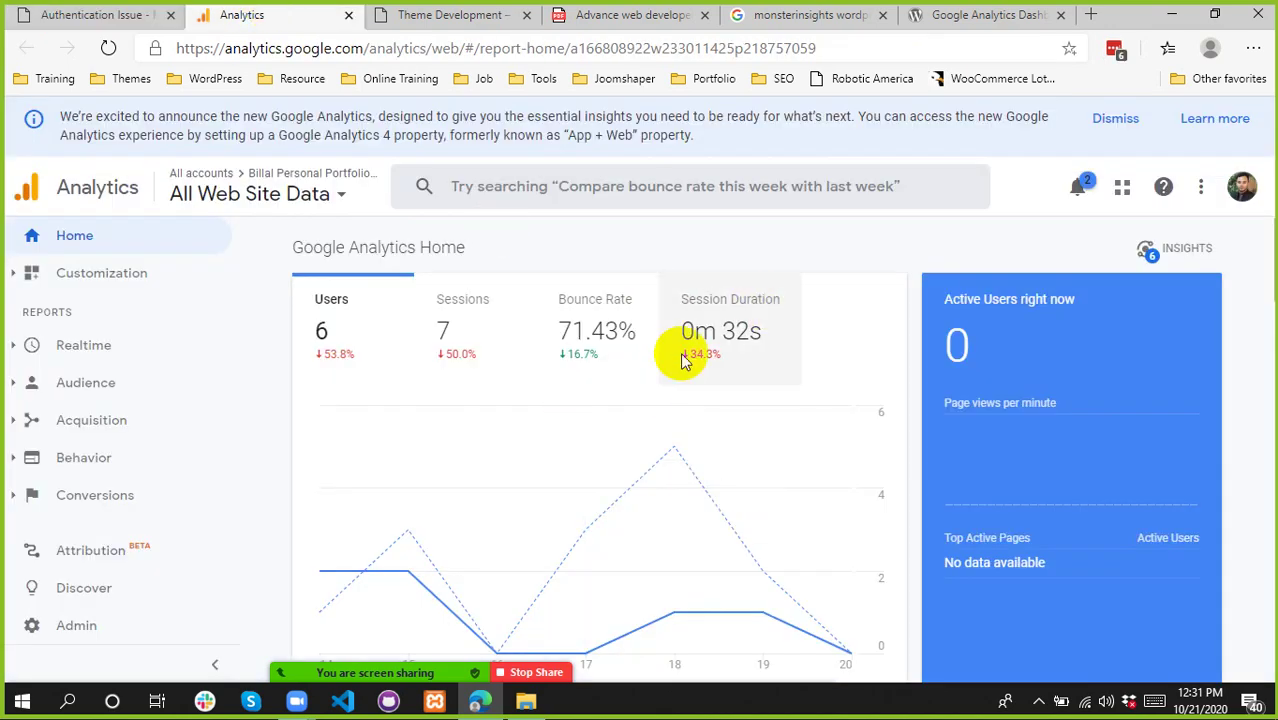
pyautogui.click(130, 12)
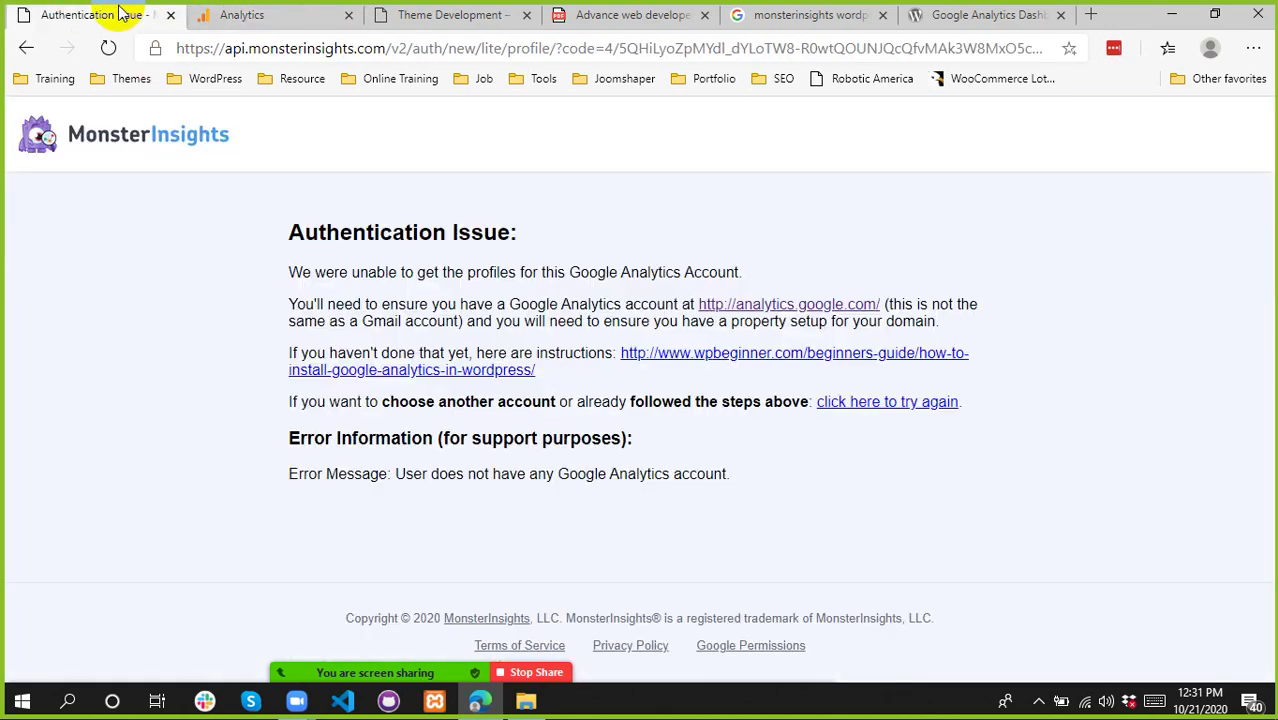
pyautogui.rightClick(93, 10)
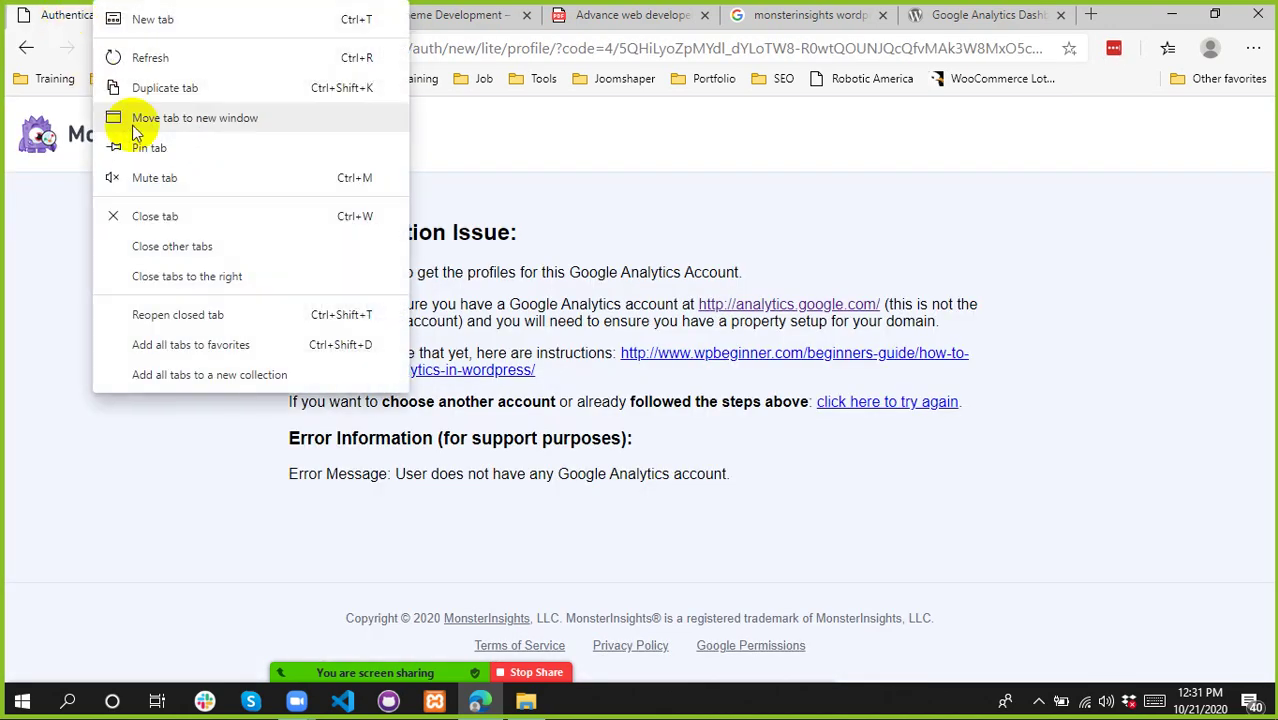
pyautogui.click(68, 11)
pyautogui.rightClick(68, 12)
pyautogui.click(35, 12)
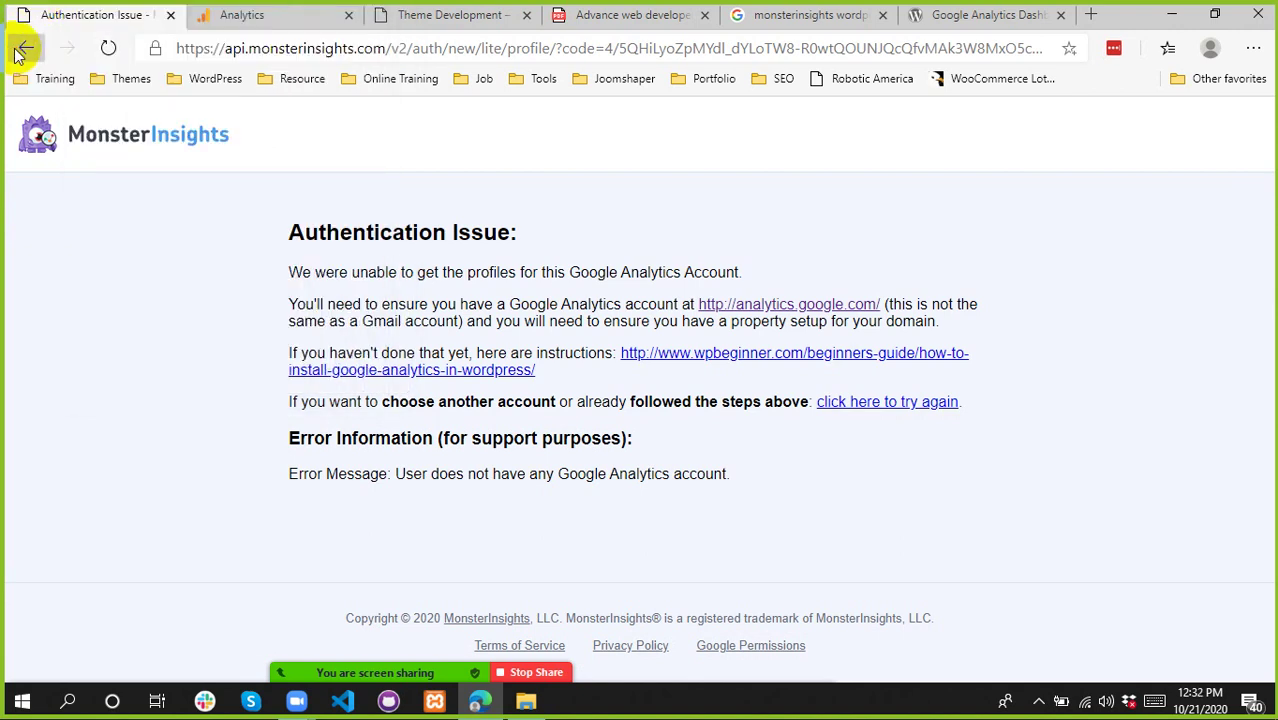
pyautogui.click(22, 50)
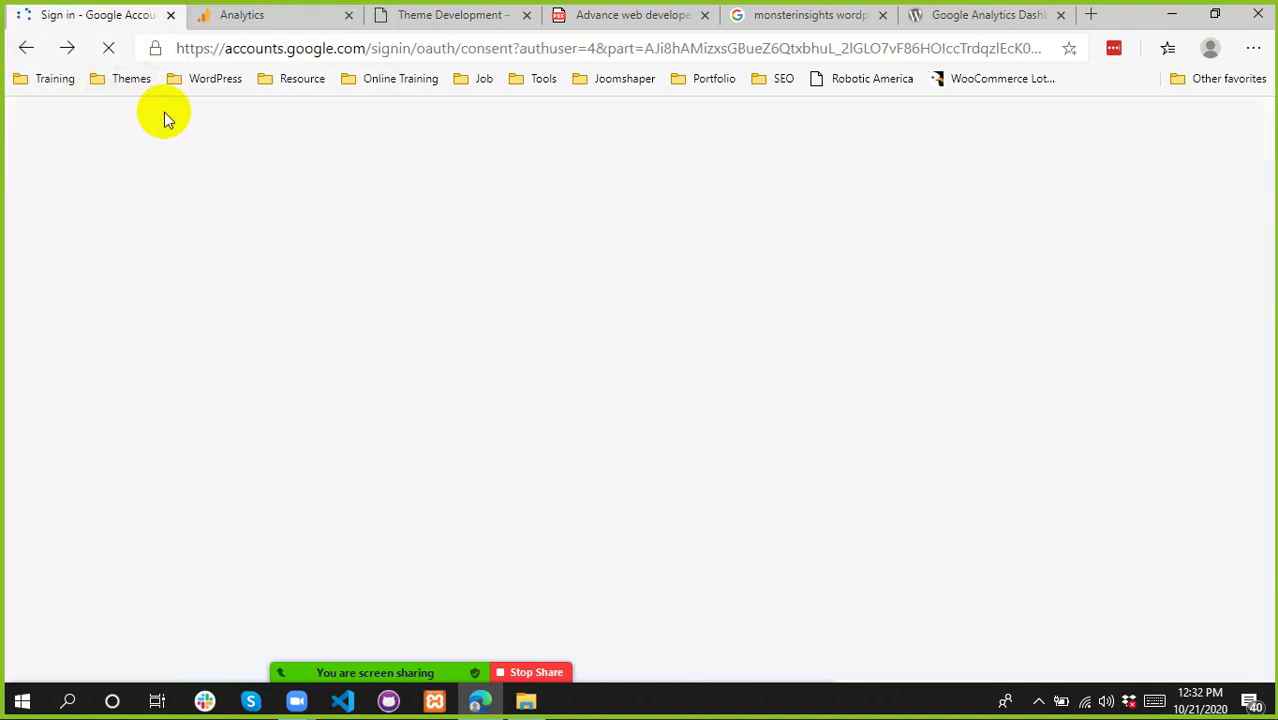
pyautogui.click(24, 50)
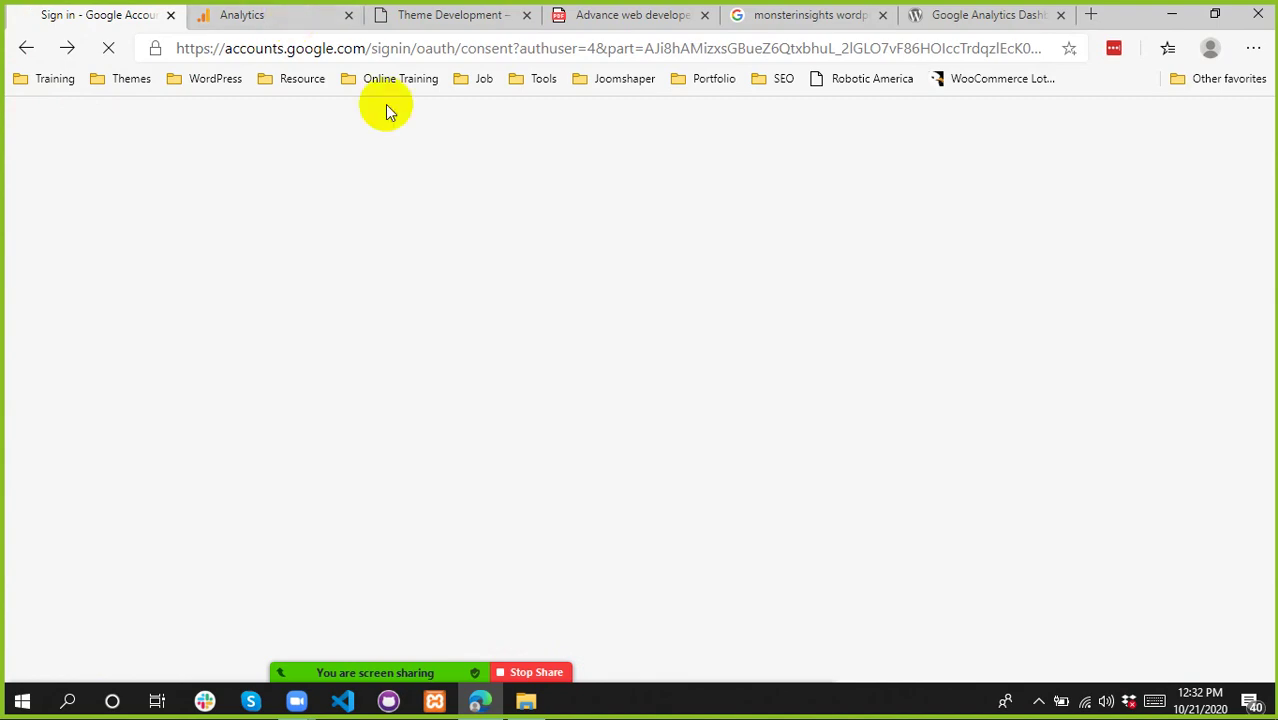
# - Open billal.xyz/wp-admin/ in place of the Google search results for the MonsterInsights WordPress plugin
pyautogui.click(808, 15)
pyautogui.click(805, 55)
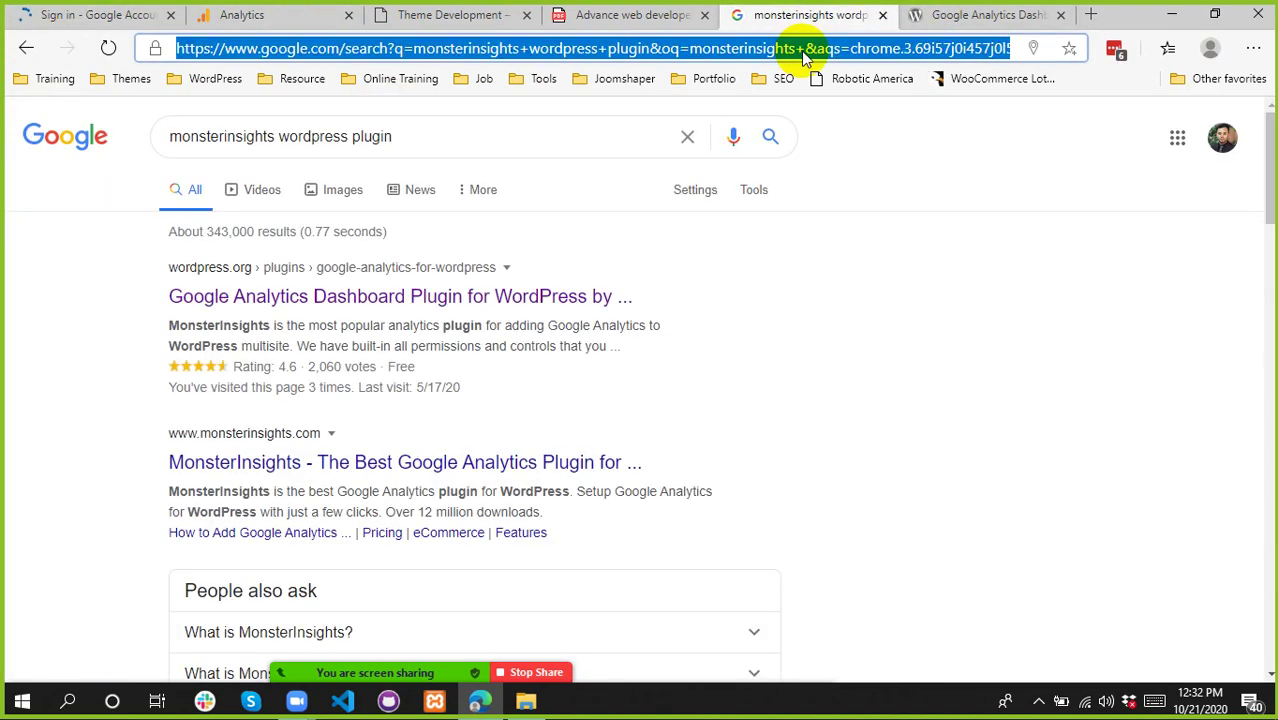
pyautogui.write('billal')
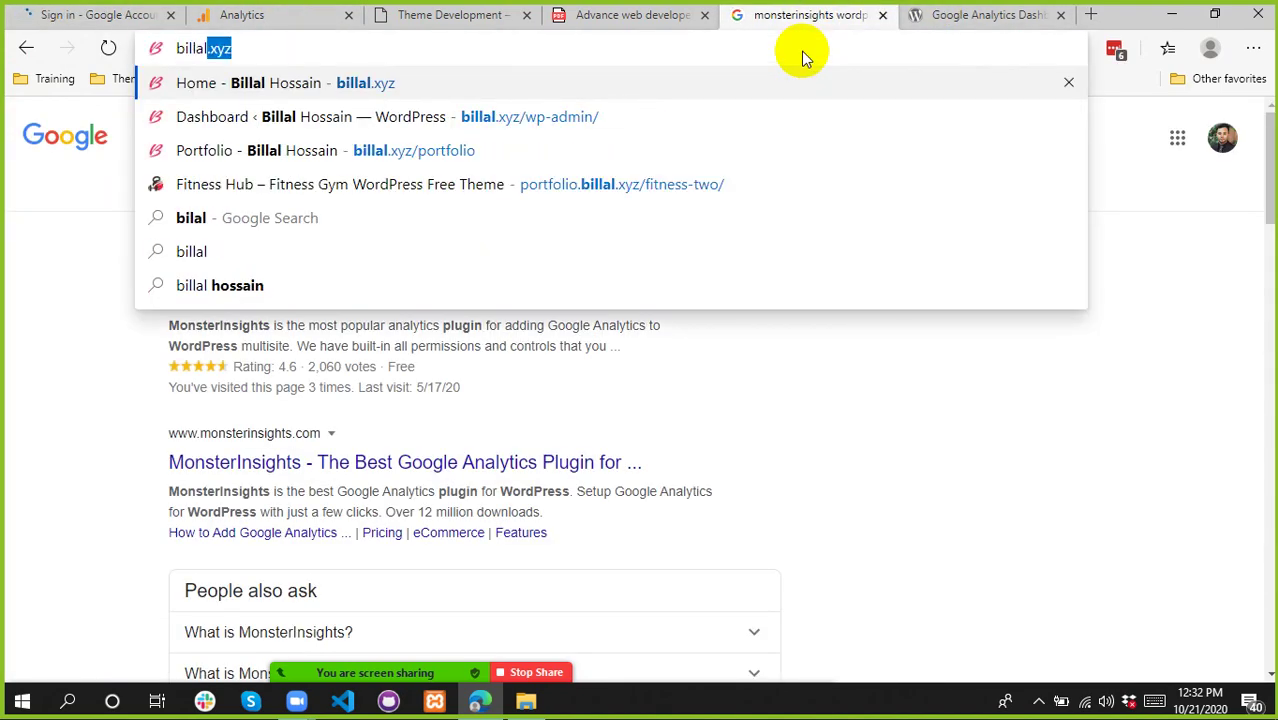
pyautogui.write('.xyz/qw')
pyautogui.press('BackSpace')
pyautogui.write('w')
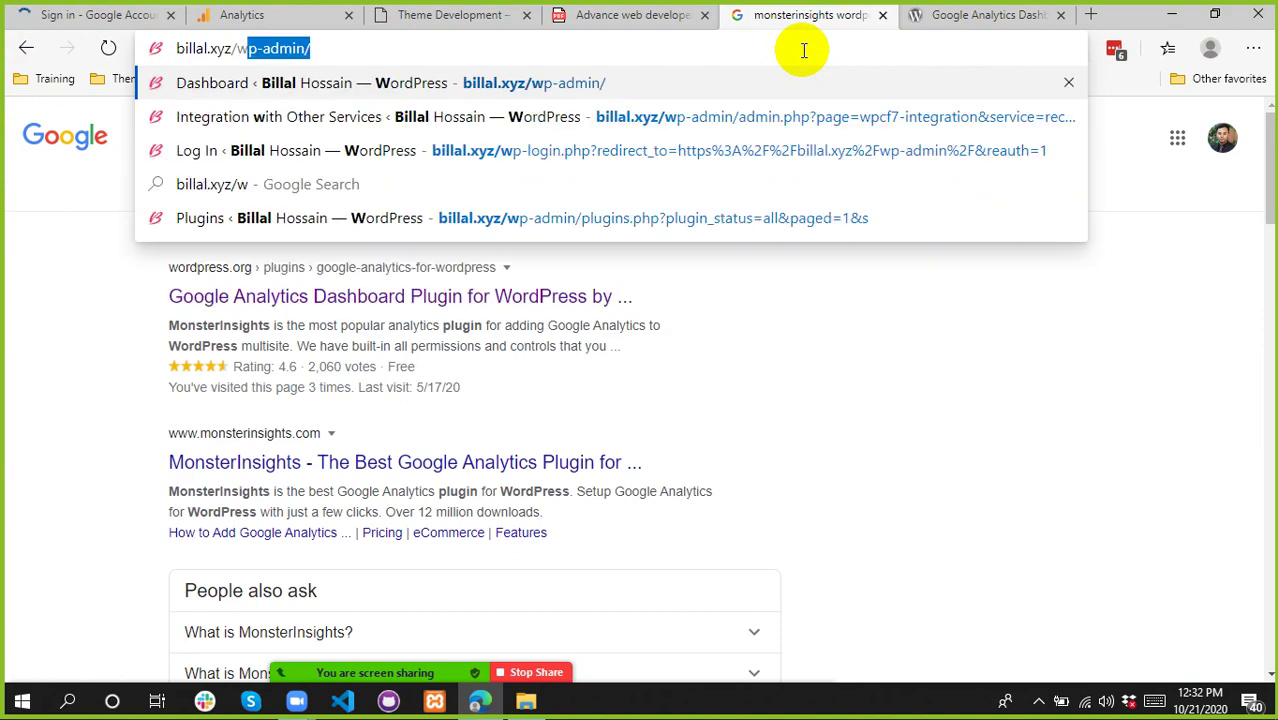
pyautogui.press('Return')
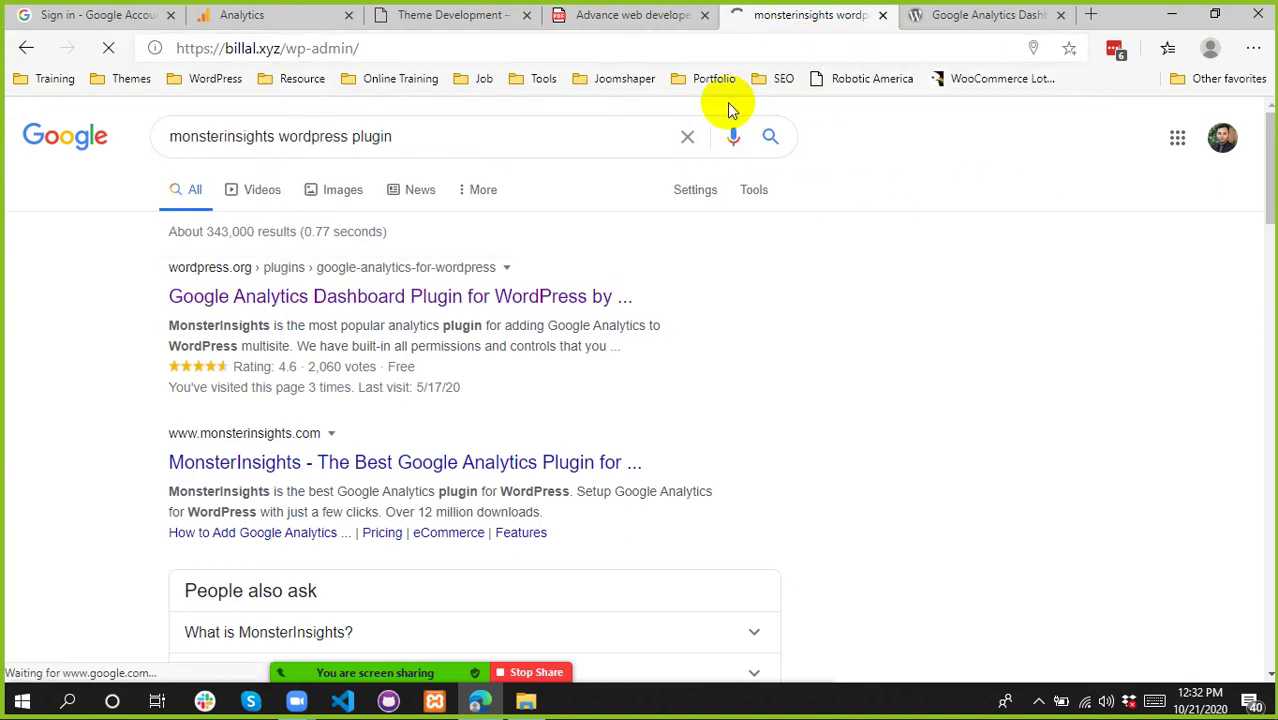
# - Go back from the Google account chooser to the MonsterInsights setup wizard and exit it to the plugin's settings page
pyautogui.click(57, 8)
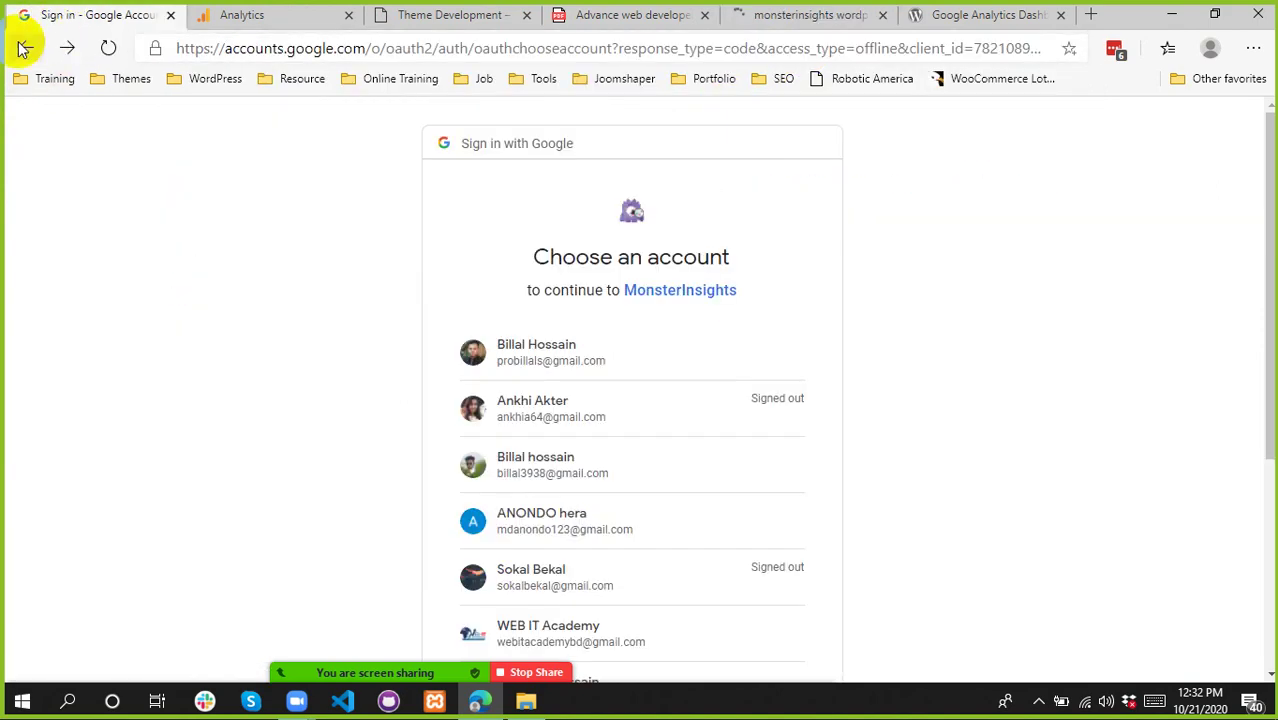
pyautogui.click(26, 48)
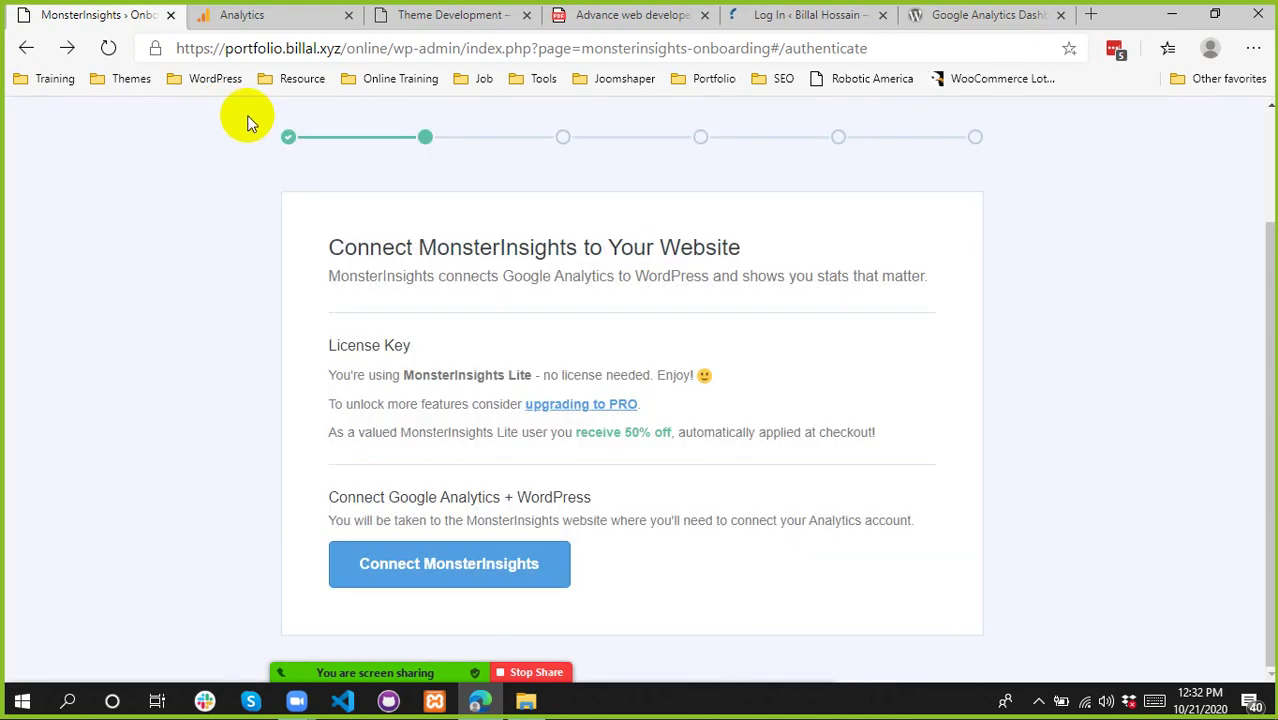
pyautogui.scroll(2, 621, 462)
pyautogui.scroll(-2, 621, 462)
pyautogui.scroll(2, 685, 516)
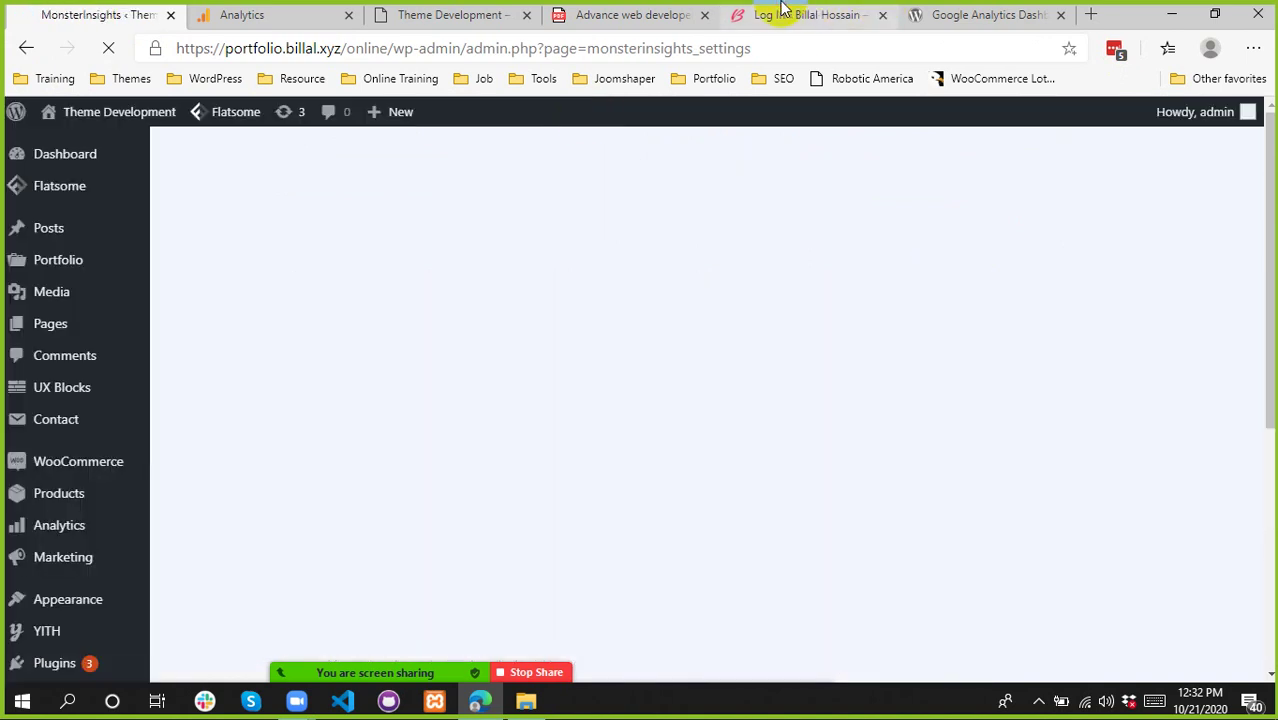
# - Log in to the WordPress admin of the billal.xyz site with the prefilled admin credentials
pyautogui.click(780, 14)
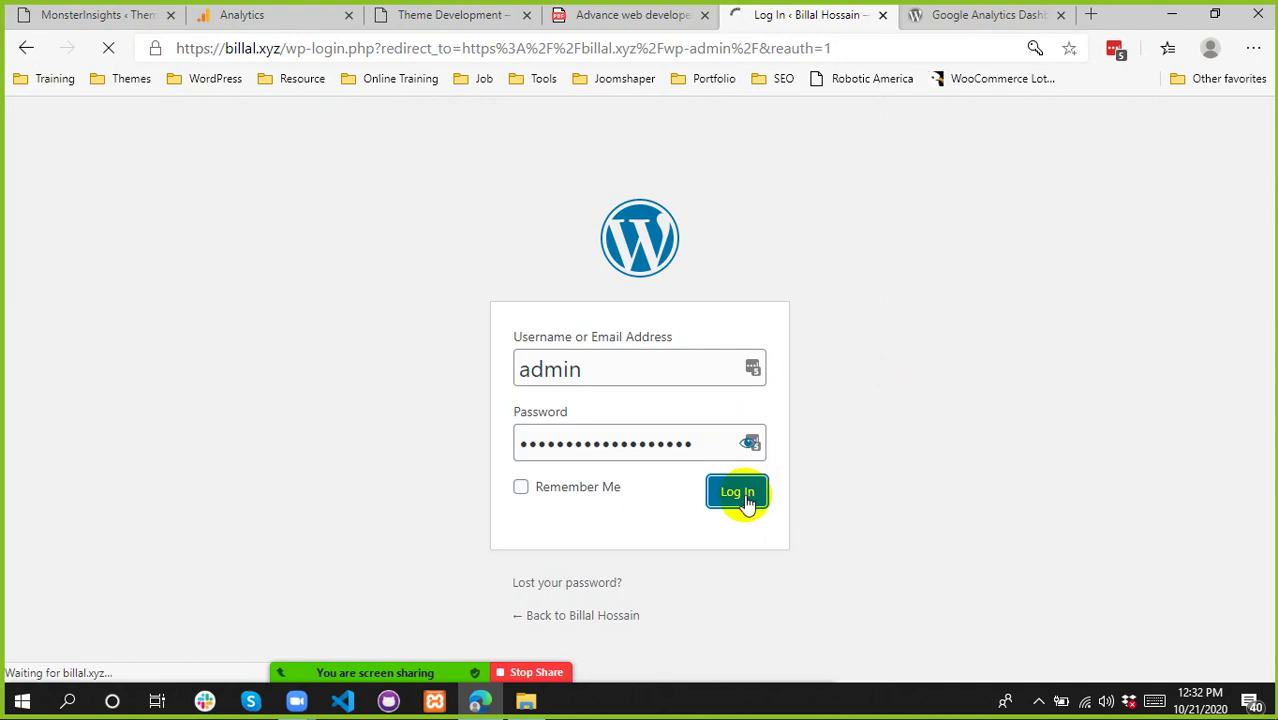
# - Return to the MonsterInsights general settings and review the Google authentication, license key, automatic updates and setup wizard sections
pyautogui.click(100, 14)
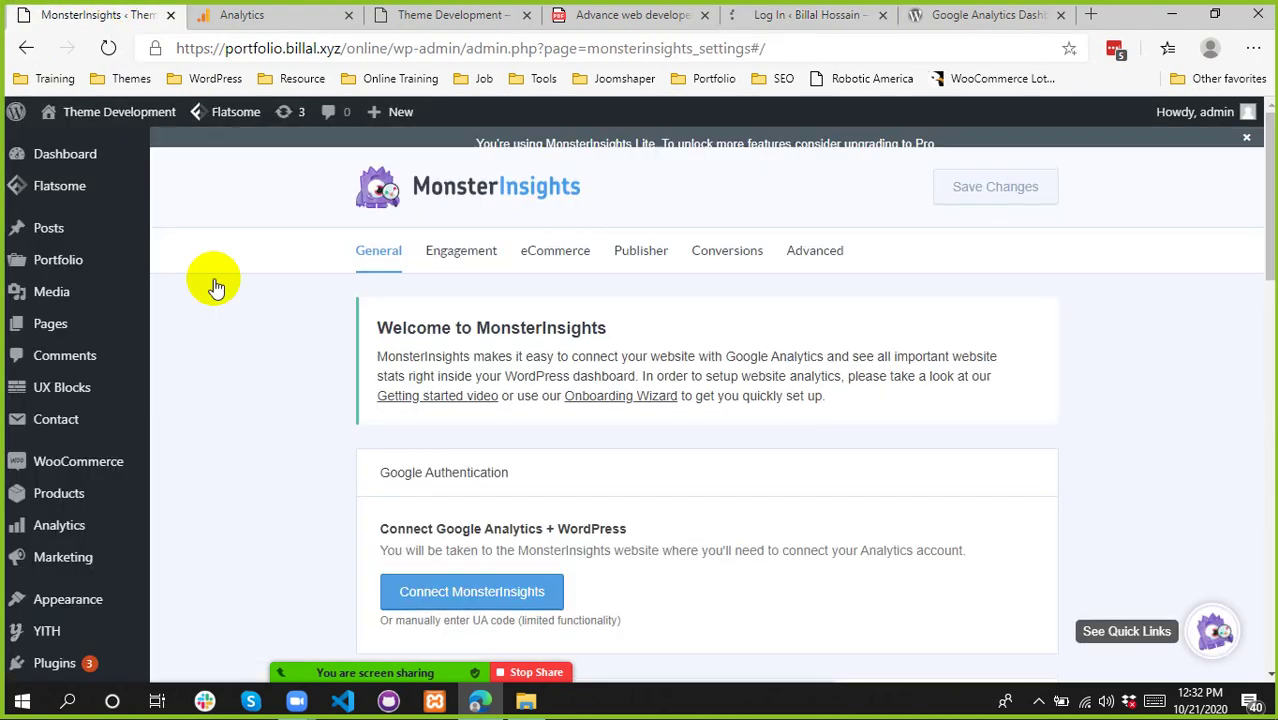
pyautogui.scroll(-1, 706, 366)
pyautogui.scroll(1, 706, 366)
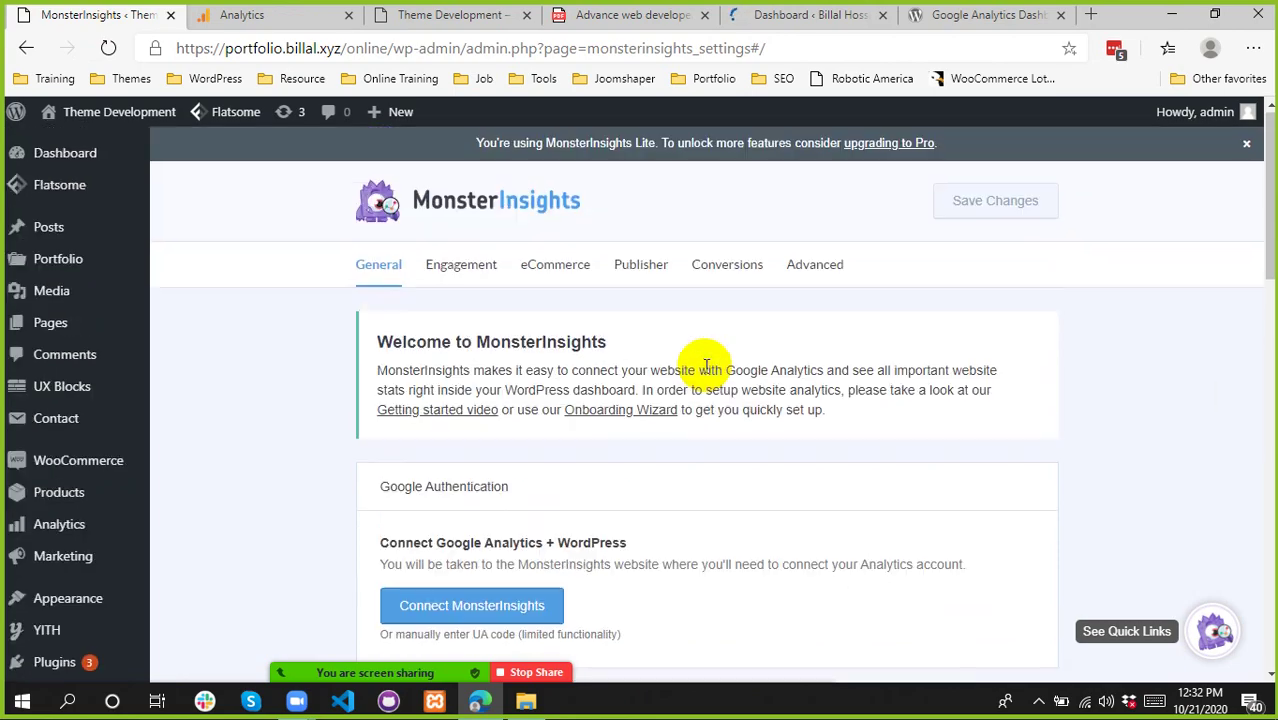
pyautogui.scroll(-10, 706, 366)
pyautogui.scroll(3, 705, 365)
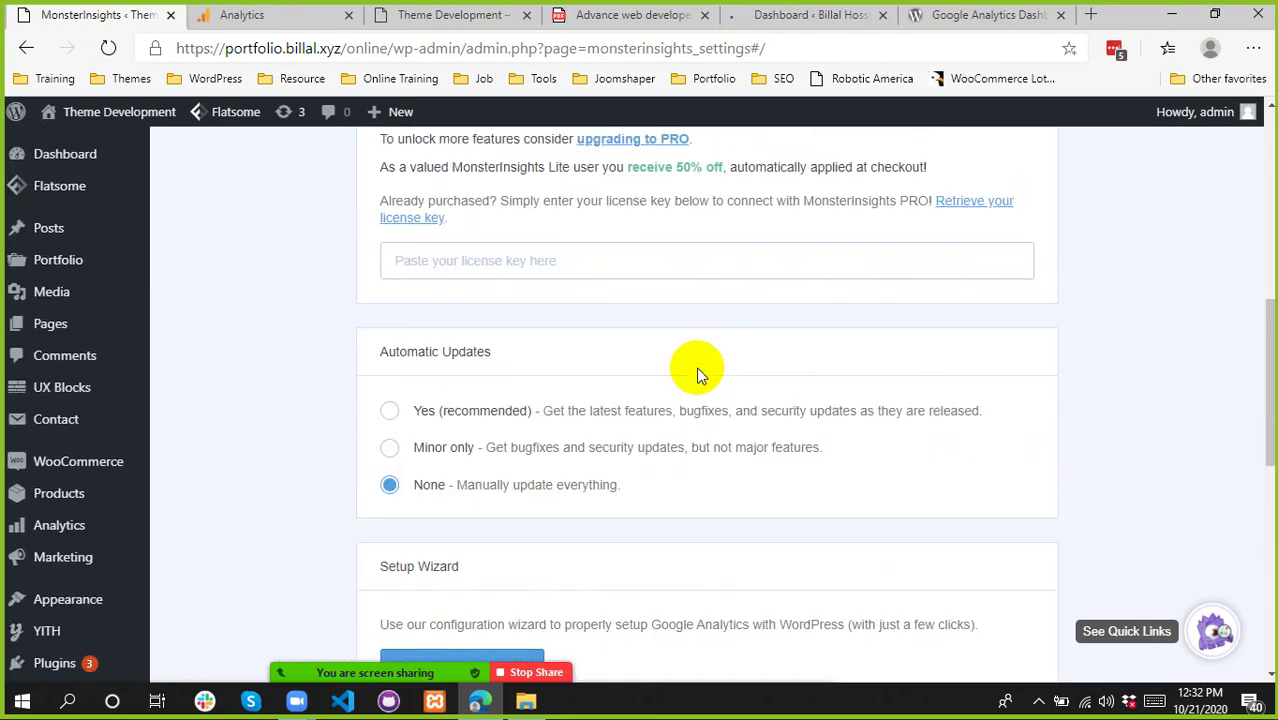
pyautogui.scroll(2, 697, 372)
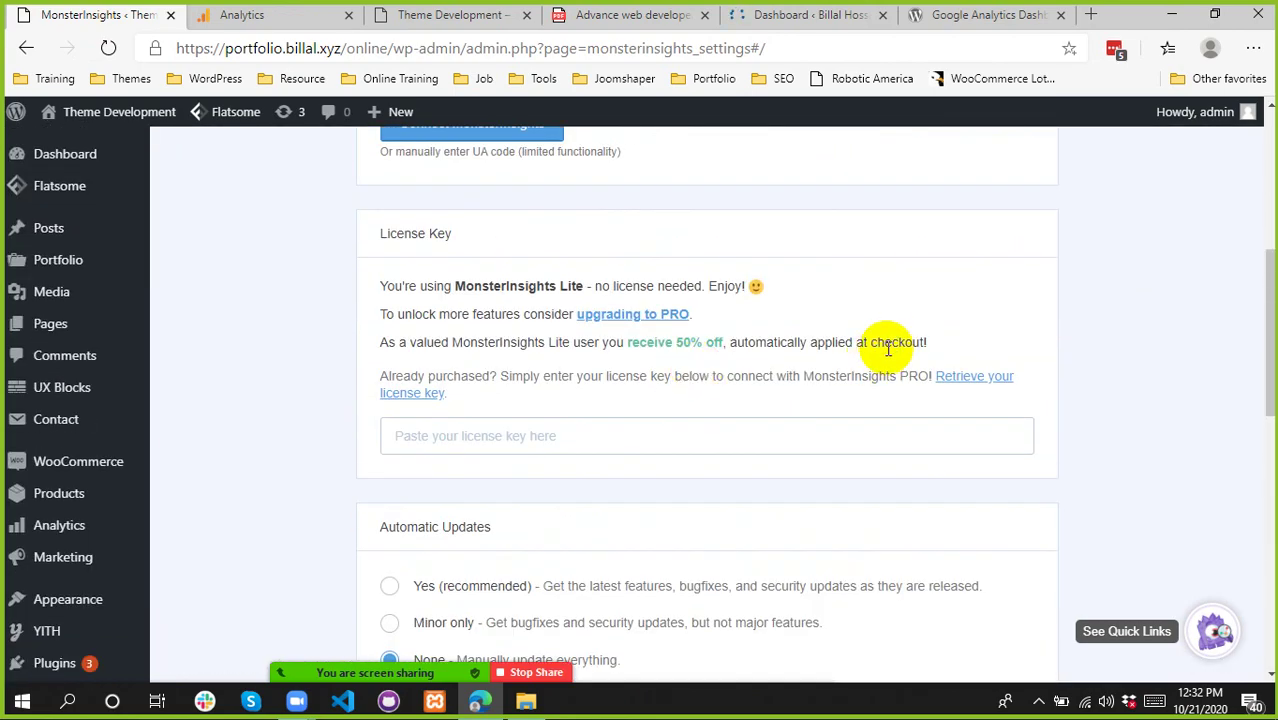
pyautogui.rightClick(786, 342)
pyautogui.rightClick(680, 346)
pyautogui.click(612, 350)
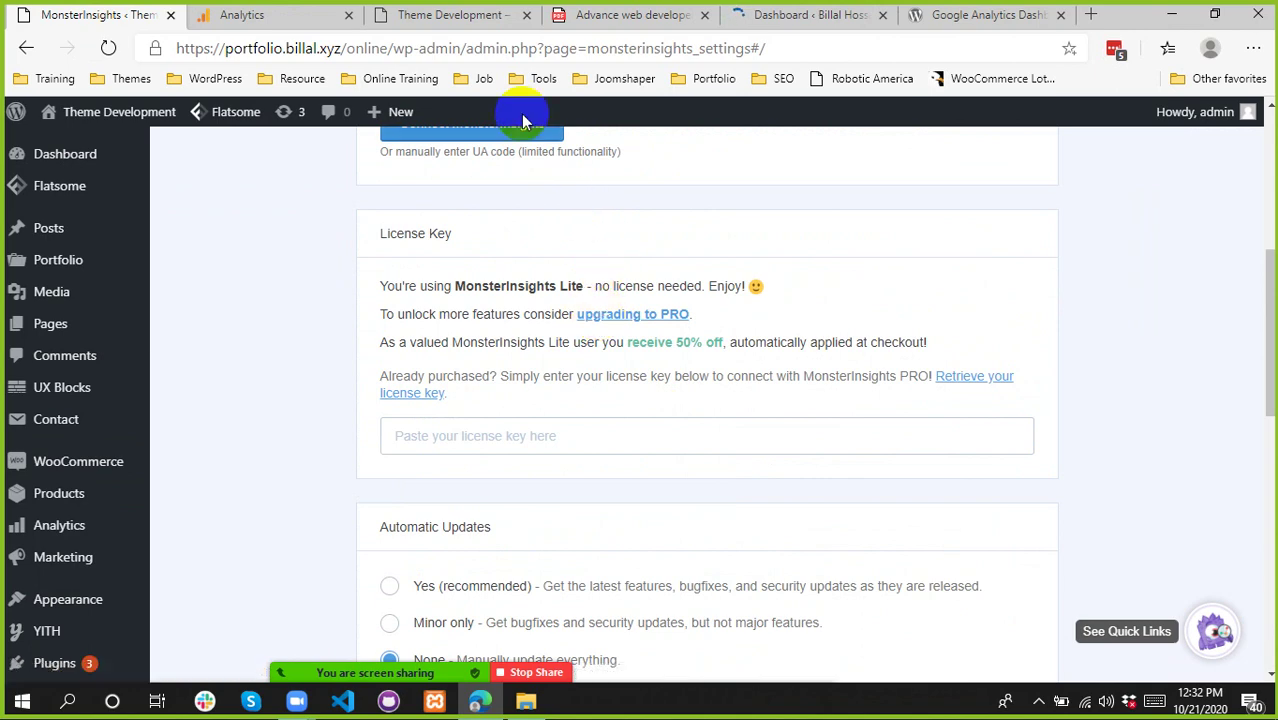
# - Switch to the billal.xyz WordPress dashboard and look over the Overview Report in its MonsterInsights widget
pyautogui.click(456, 14)
pyautogui.click(830, 14)
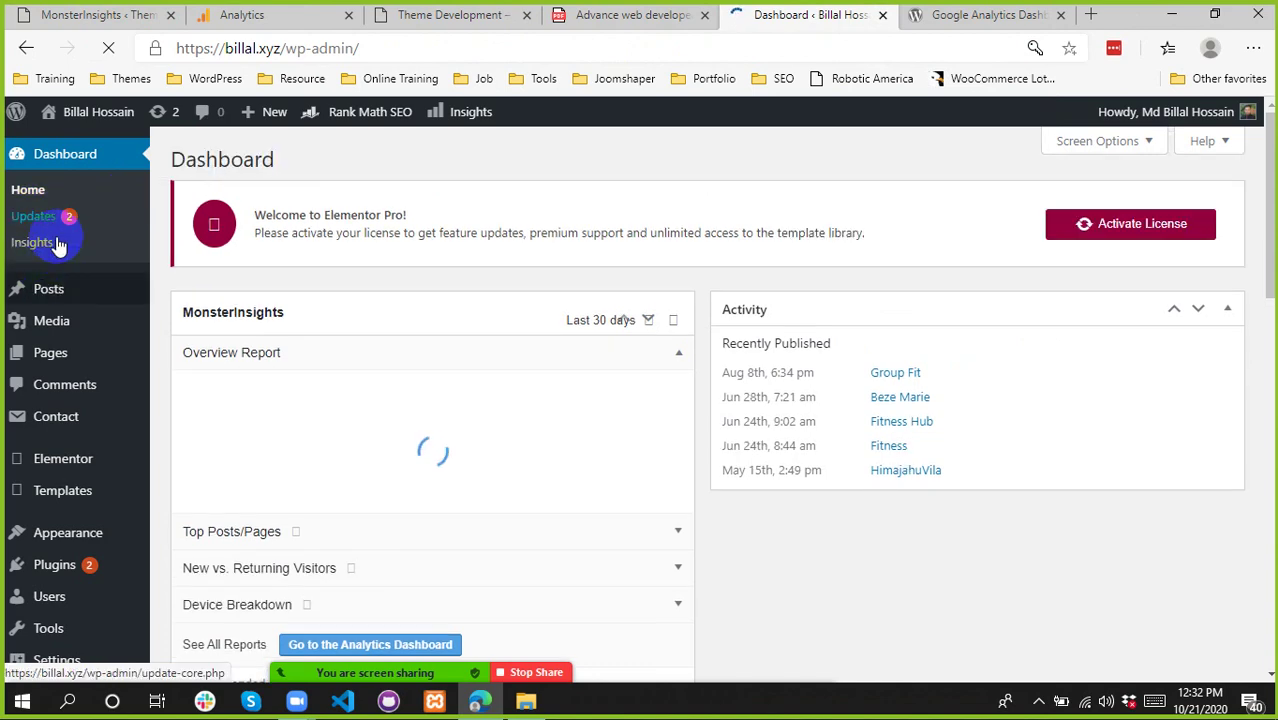
pyautogui.scroll(-4, 342, 371)
pyautogui.scroll(4, 322, 391)
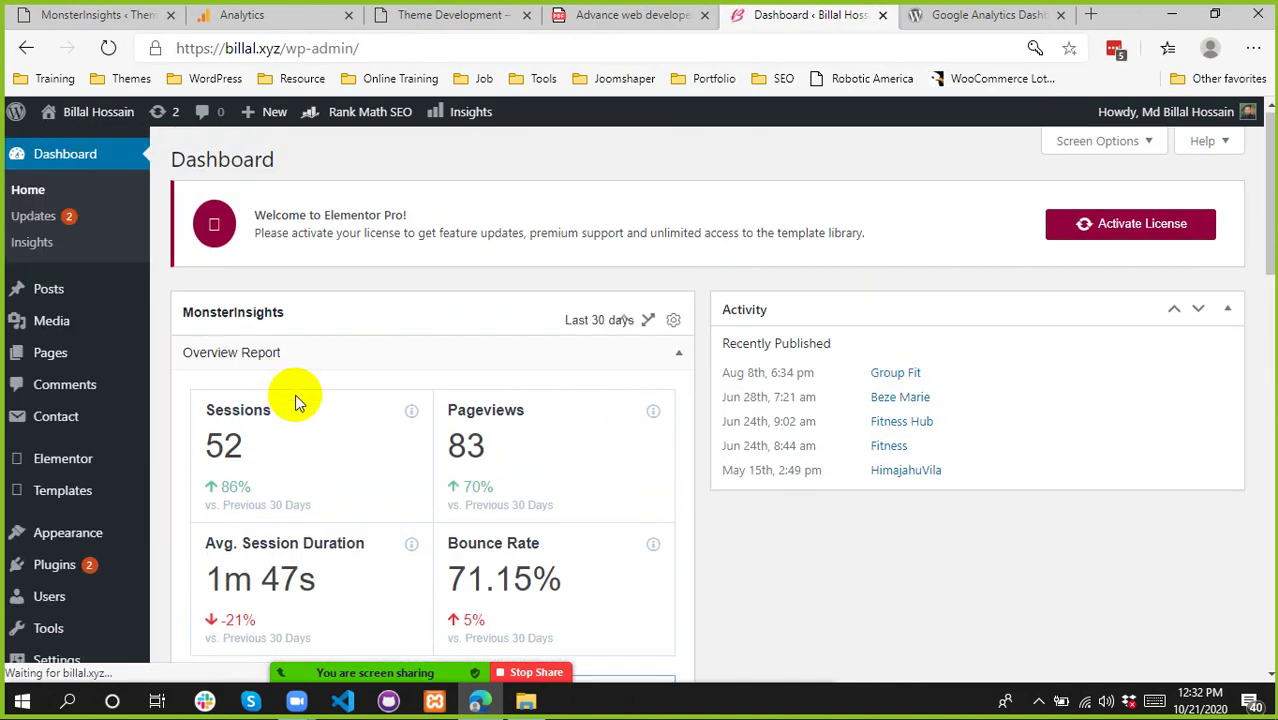
pyautogui.scroll(-2, 400, 380)
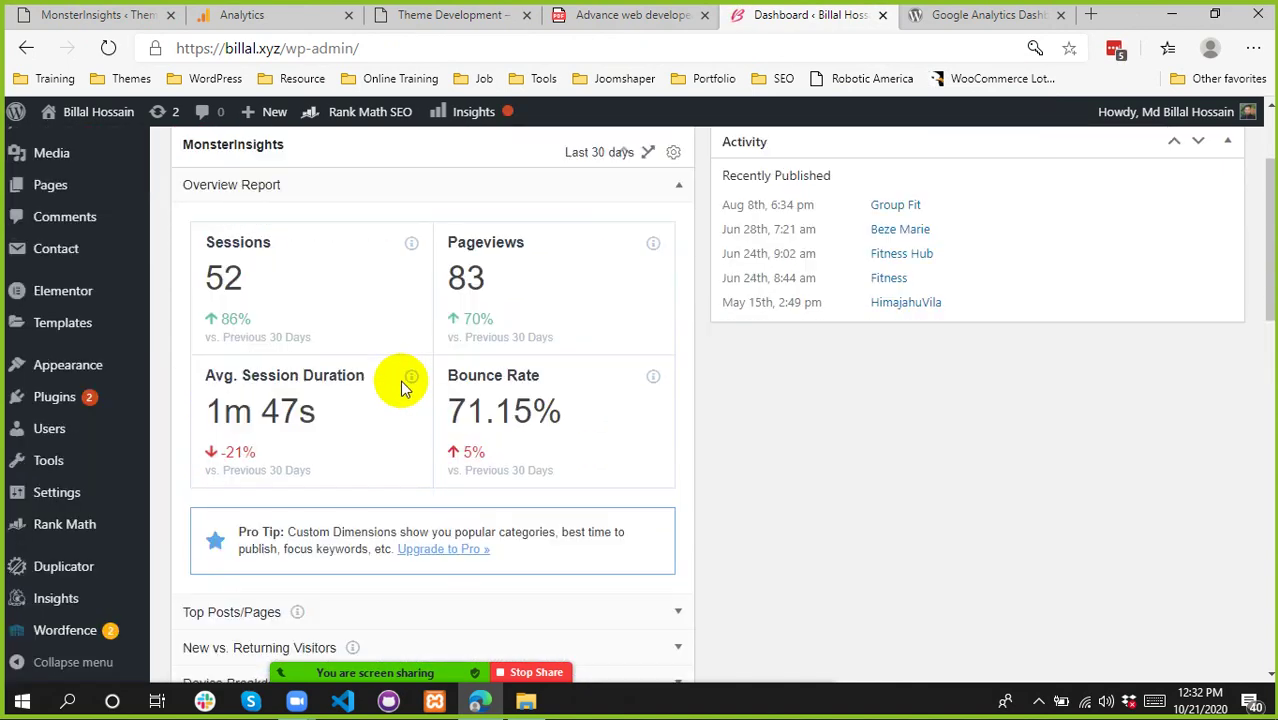
pyautogui.scroll(1, 417, 390)
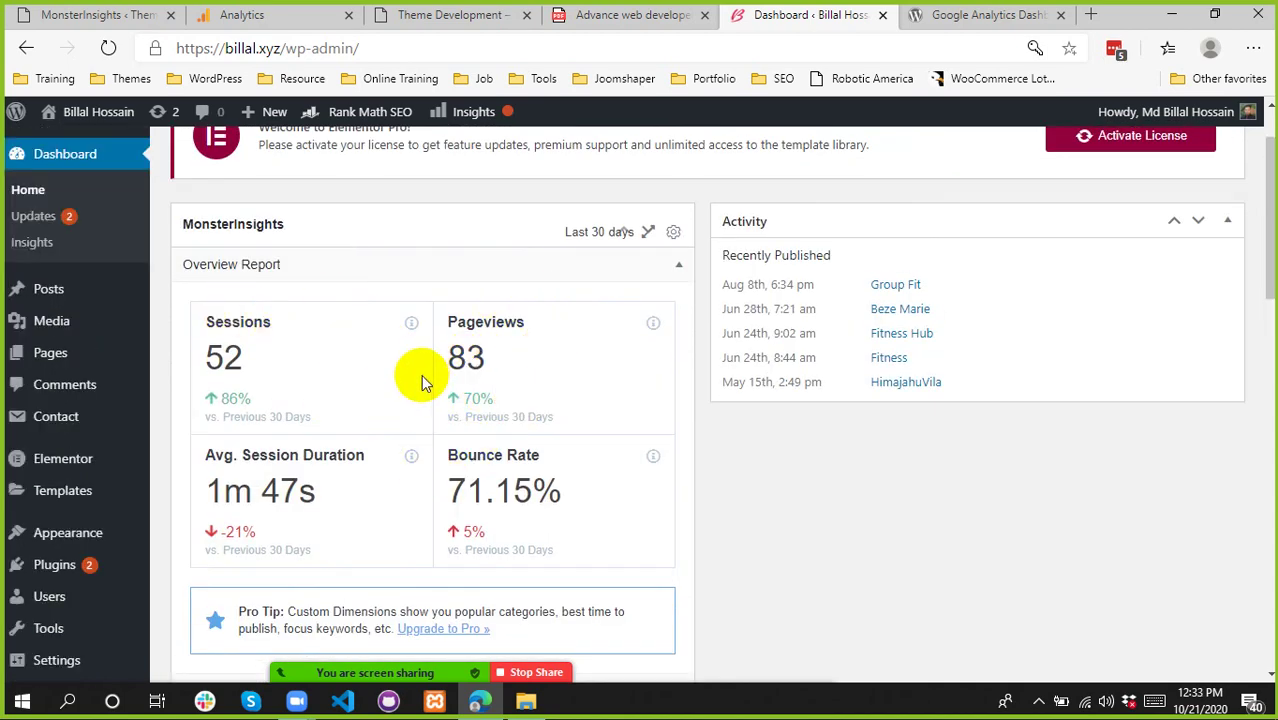
pyautogui.scroll(1, 419, 374)
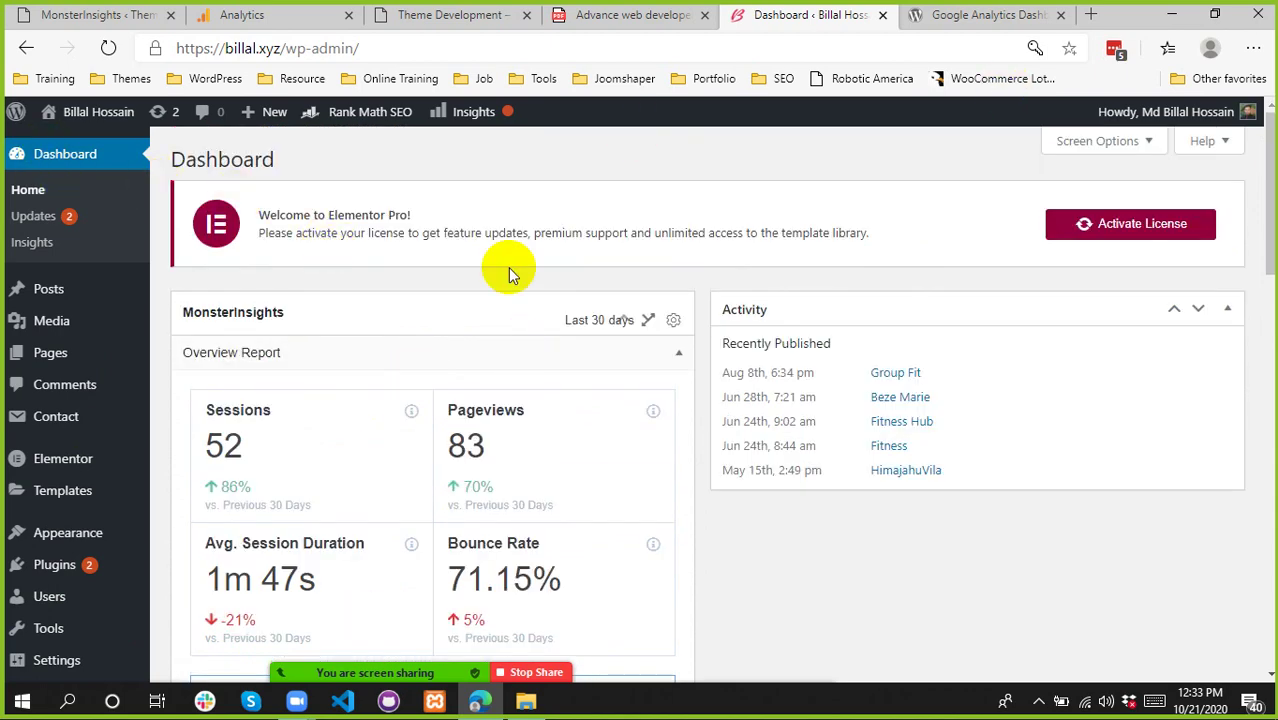
# - Examine the sessions, pageviews, average session duration and bounce rate figures in the Overview Report
pyautogui.scroll(-1, 419, 340)
pyautogui.moveTo(233, 321); pyautogui.dragTo(272, 321)
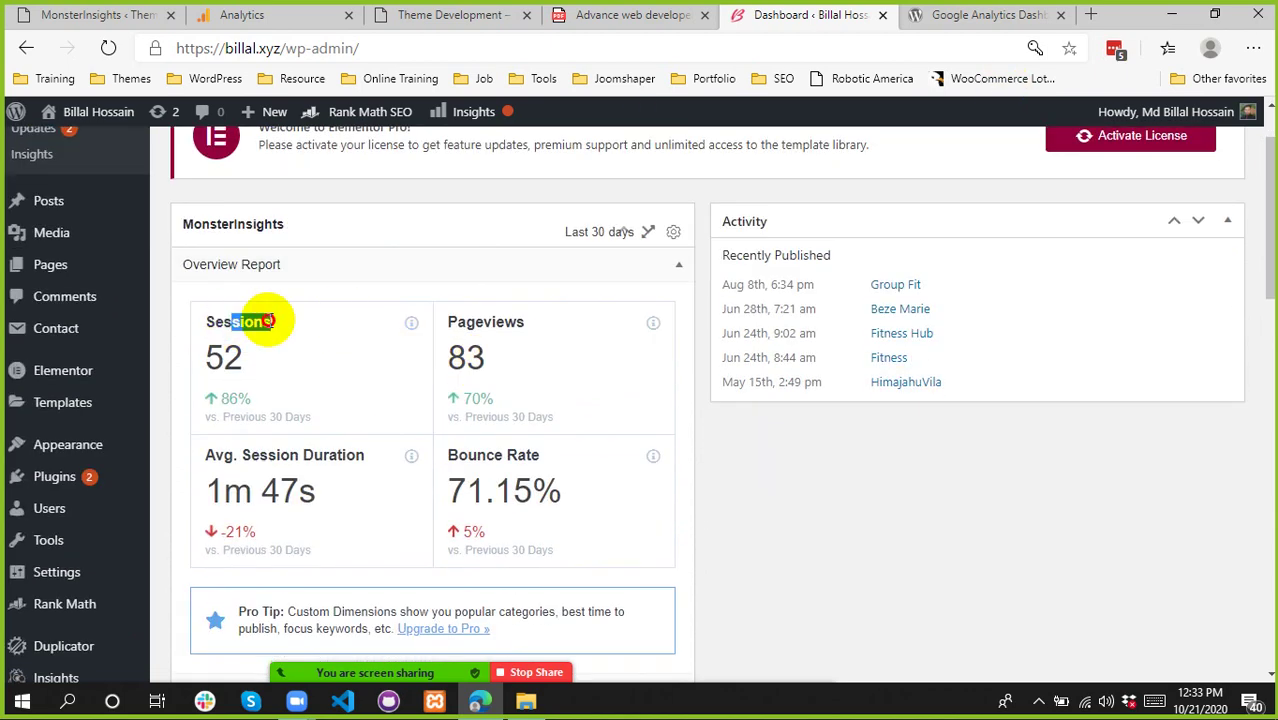
pyautogui.moveTo(461, 320); pyautogui.dragTo(480, 373)
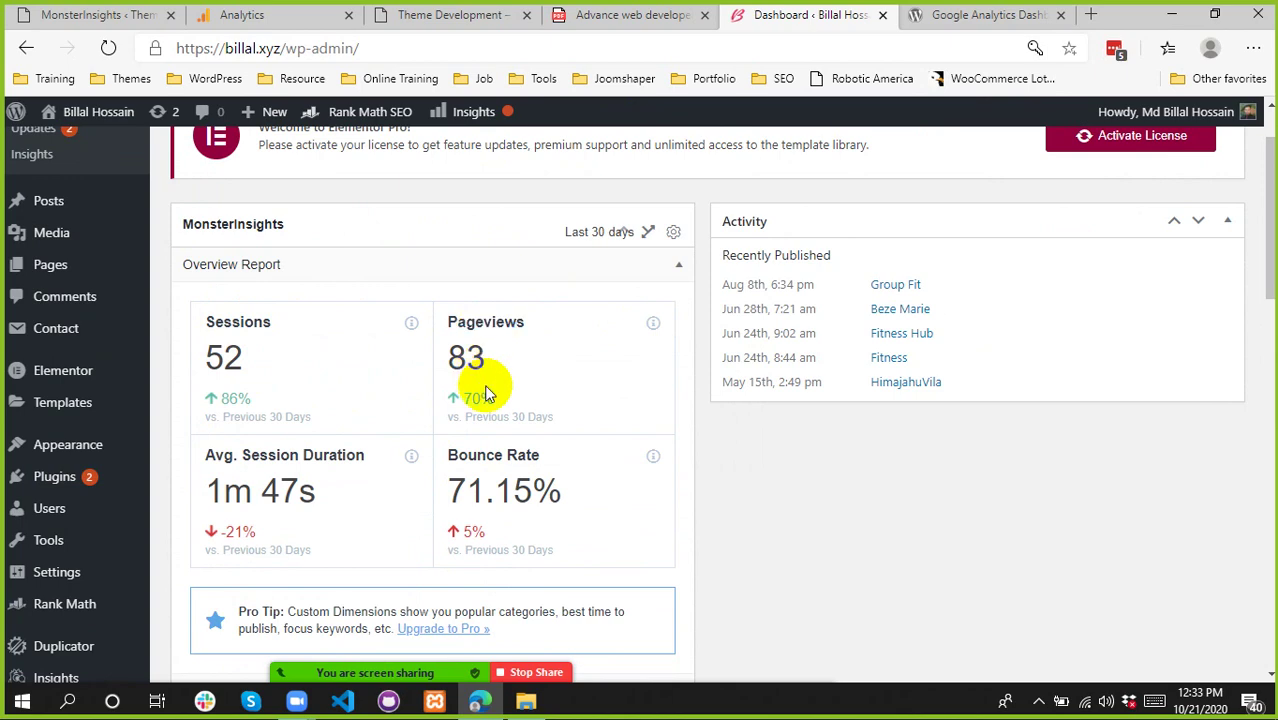
pyautogui.moveTo(490, 420); pyautogui.dragTo(535, 430)
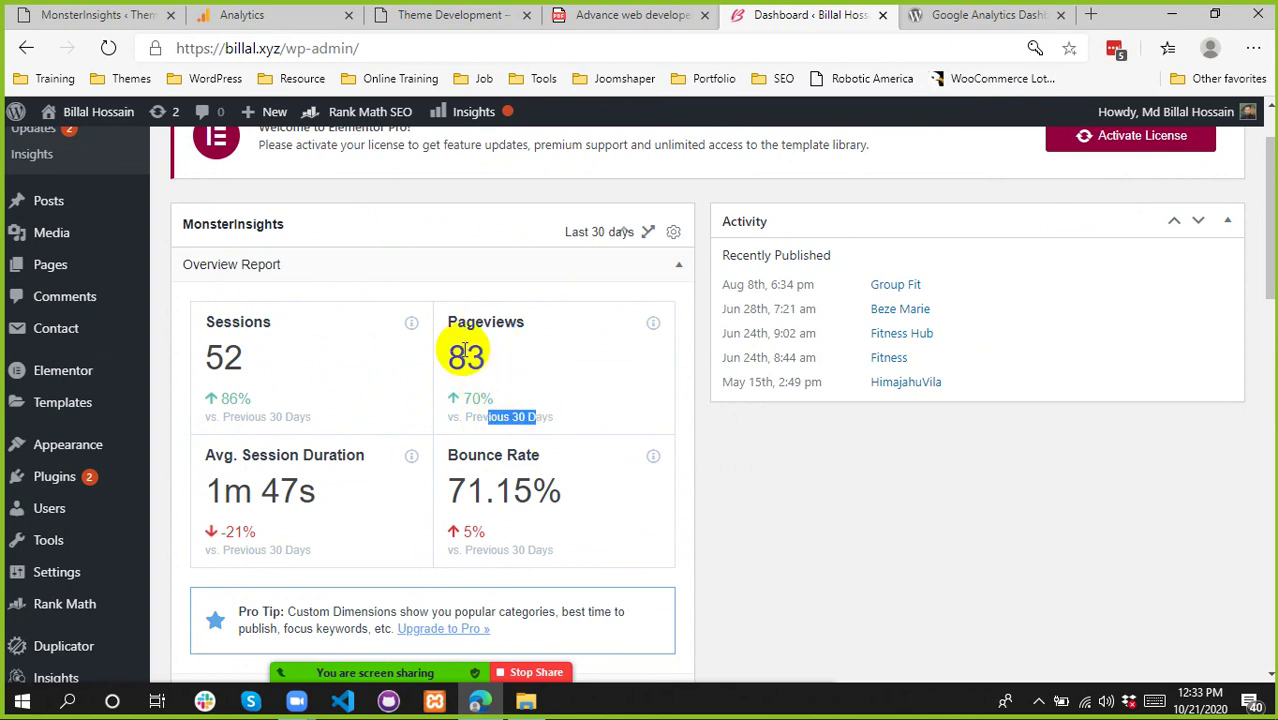
pyautogui.scroll(-1, 560, 400)
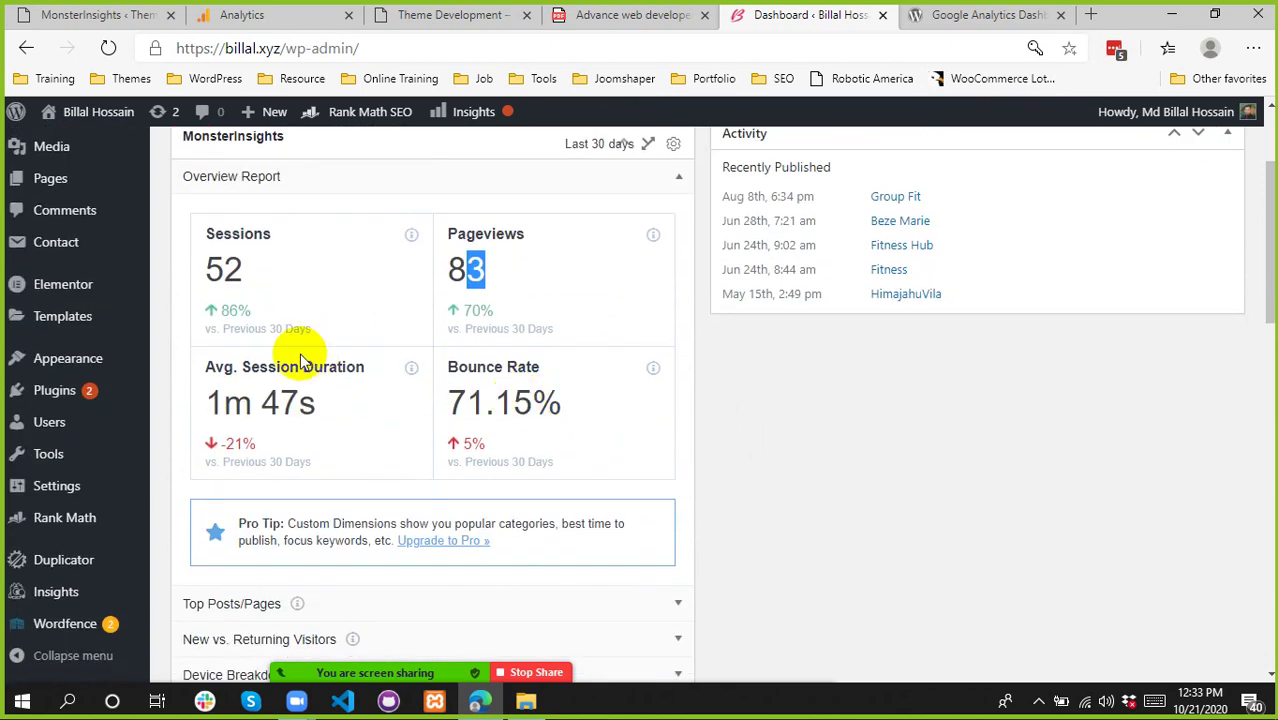
pyautogui.moveTo(224, 367); pyautogui.dragTo(330, 367)
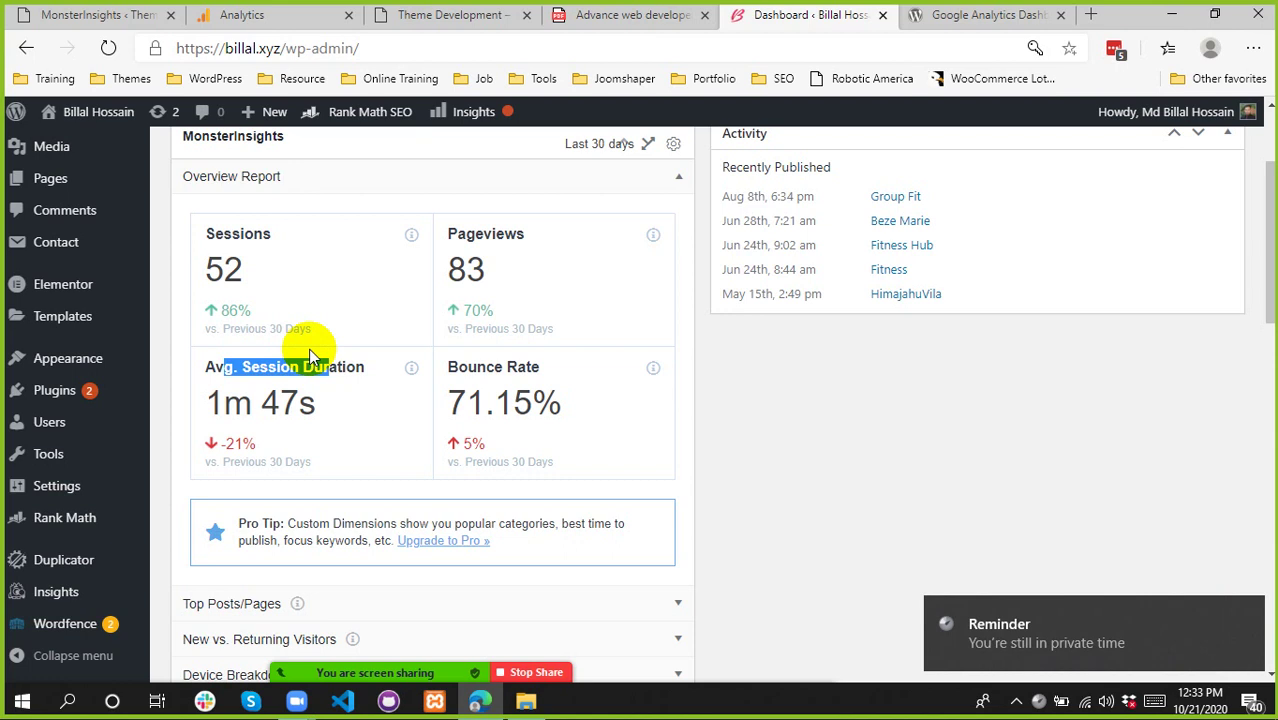
pyautogui.click(230, 400)
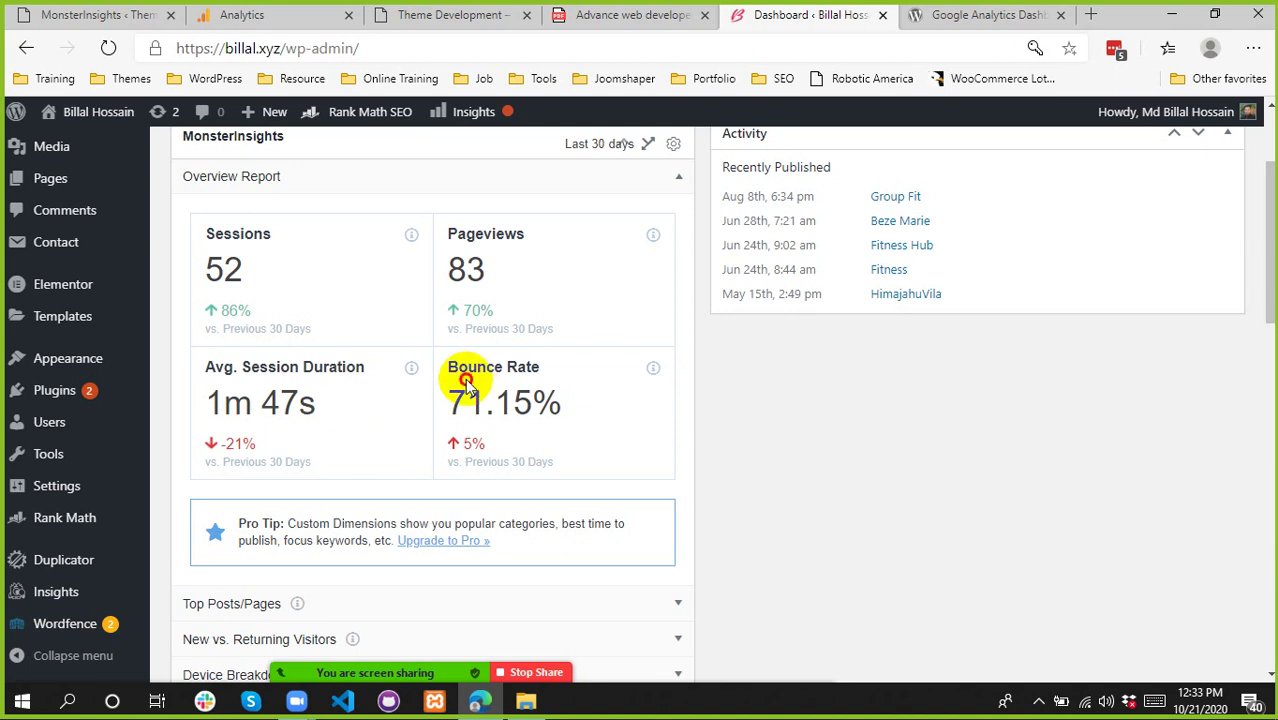
pyautogui.moveTo(465, 403)
pyautogui.mouseDown()
pyautogui.moveTo(542, 405)
pyautogui.moveTo(450, 403)
pyautogui.mouseUp()
pyautogui.click(548, 403)
pyautogui.click(713, 428)
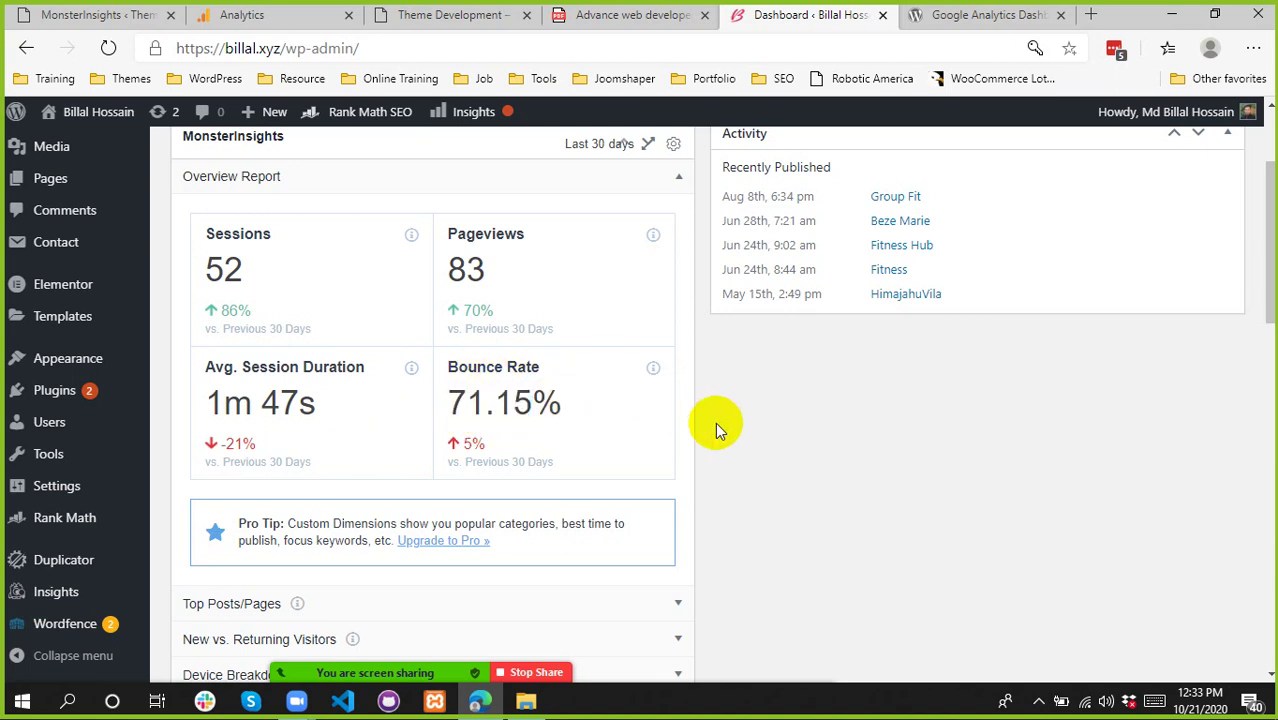
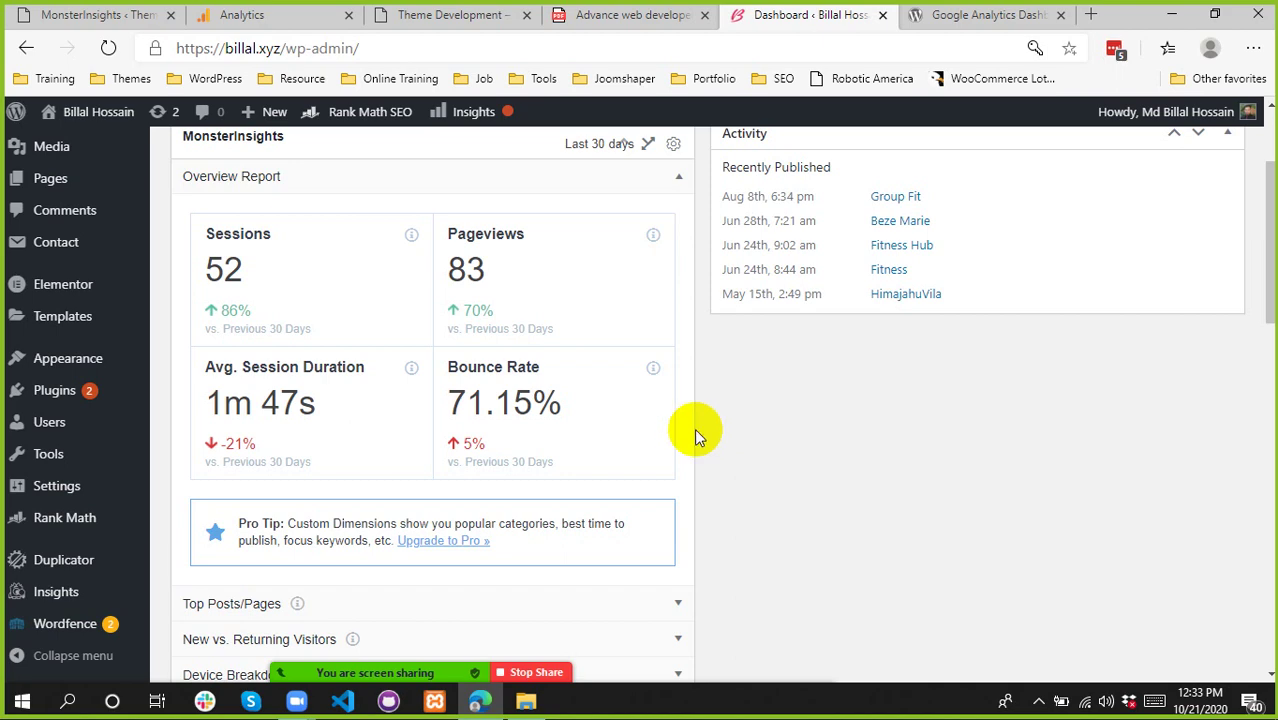
# - Expand the Top Posts/Pages and New vs. Returning Visitors reports in the MonsterInsights widget and check what each offers
pyautogui.scroll(-3, 285, 405)
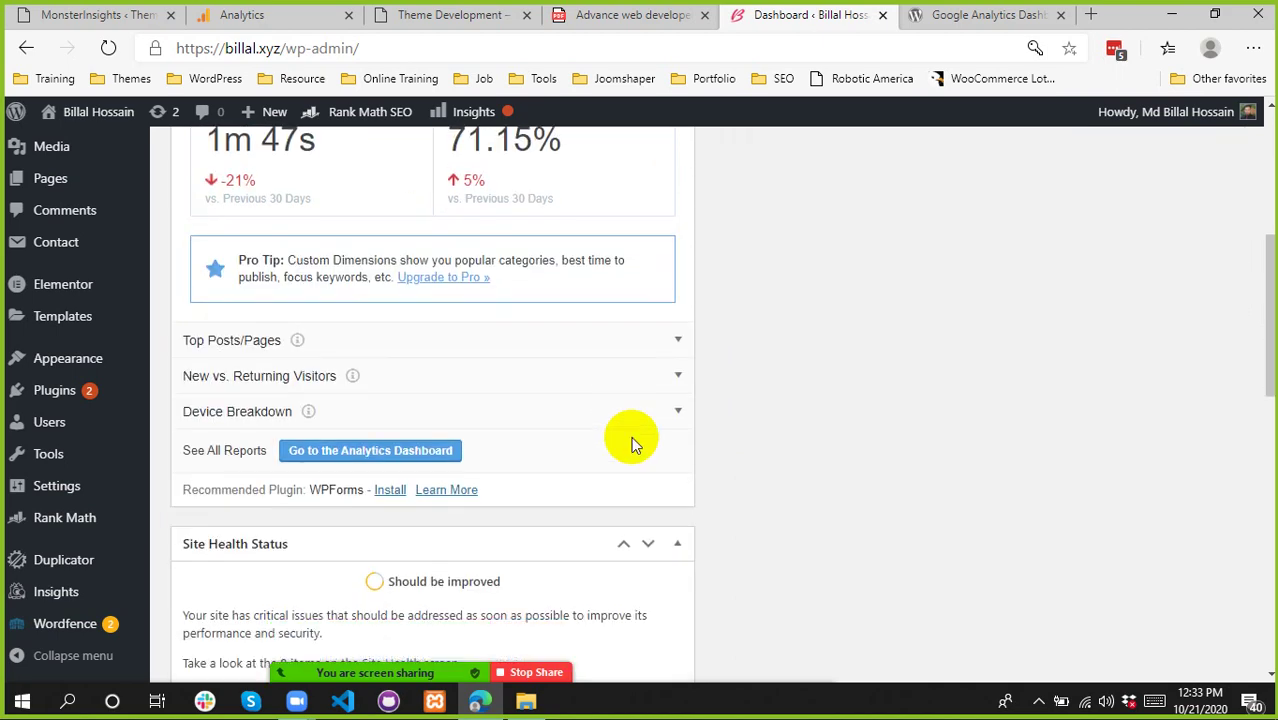
pyautogui.scroll(2, 822, 465)
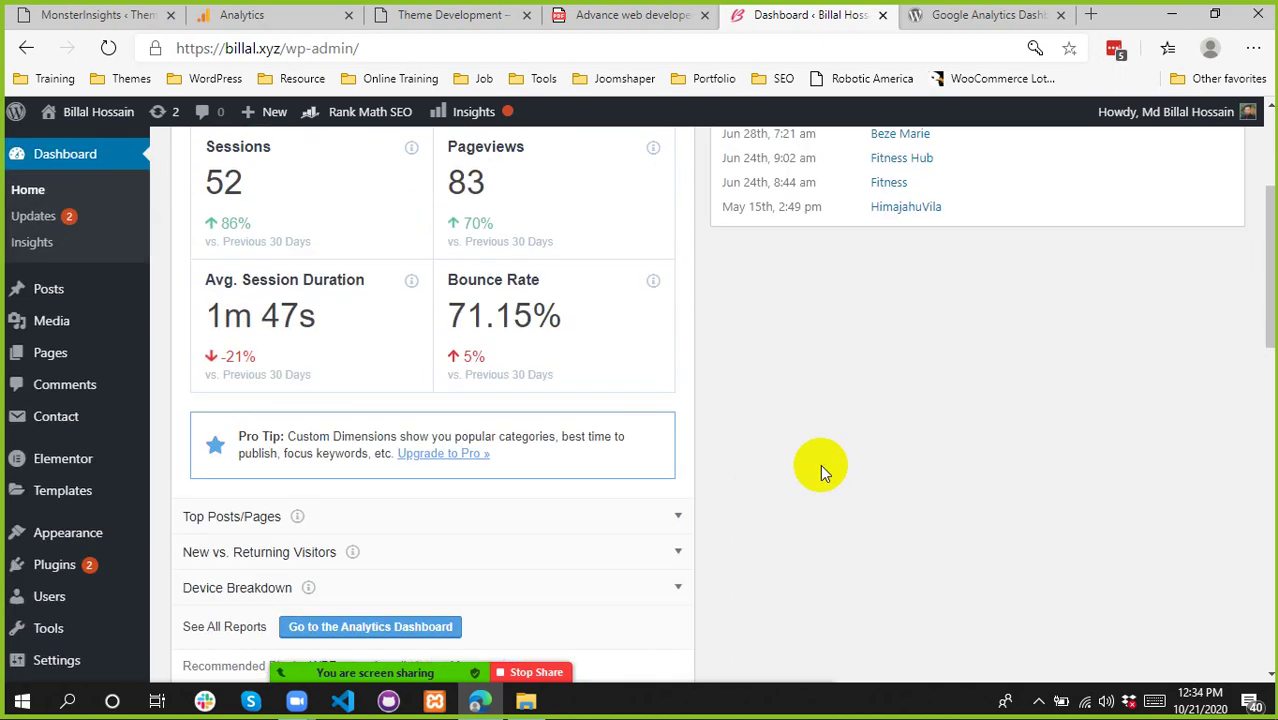
pyautogui.click(640, 513)
pyautogui.scroll(2, 837, 538)
pyautogui.scroll(1, 342, 456)
pyautogui.scroll(-3, 465, 420)
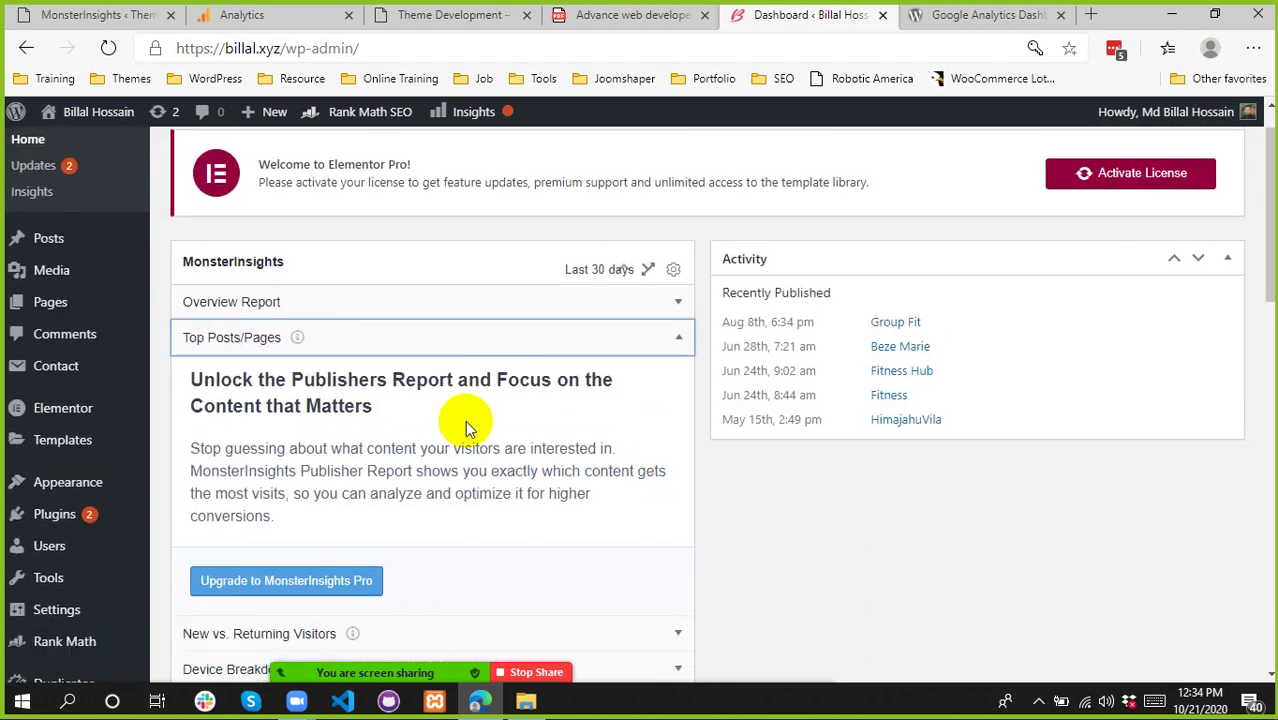
pyautogui.scroll(1, 360, 218)
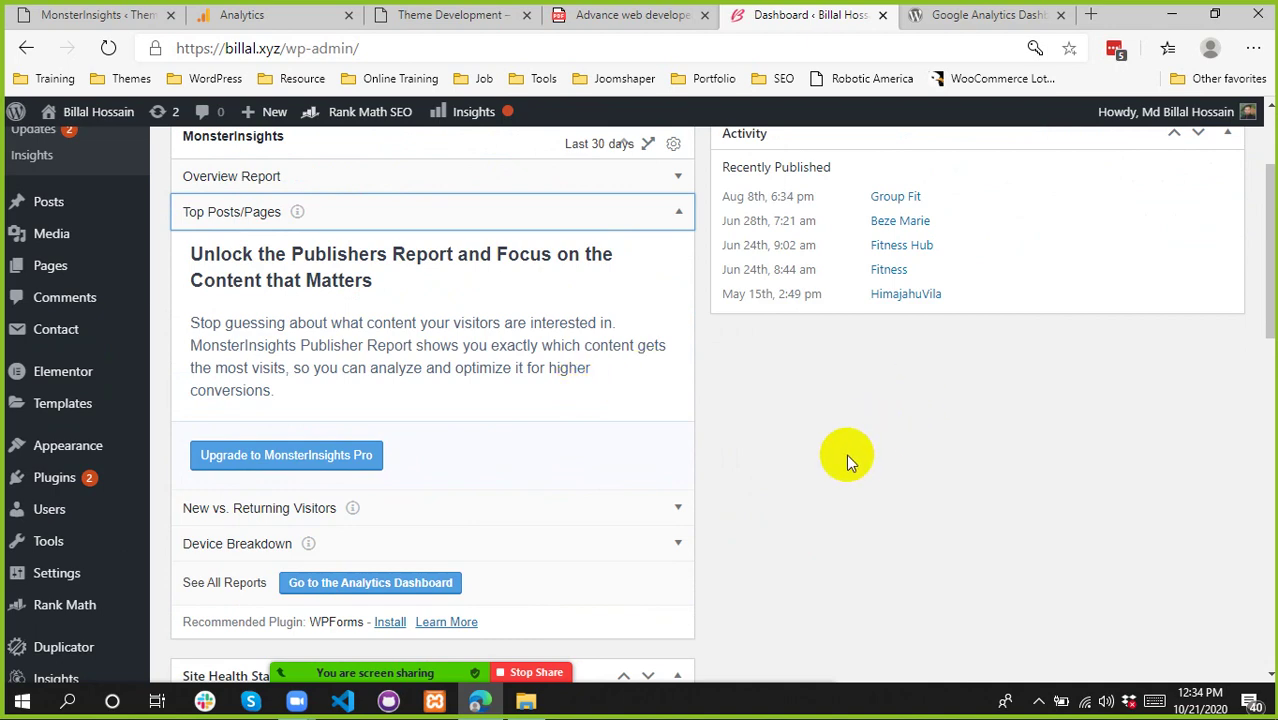
pyautogui.scroll(1, 851, 456)
pyautogui.scroll(-3, 416, 271)
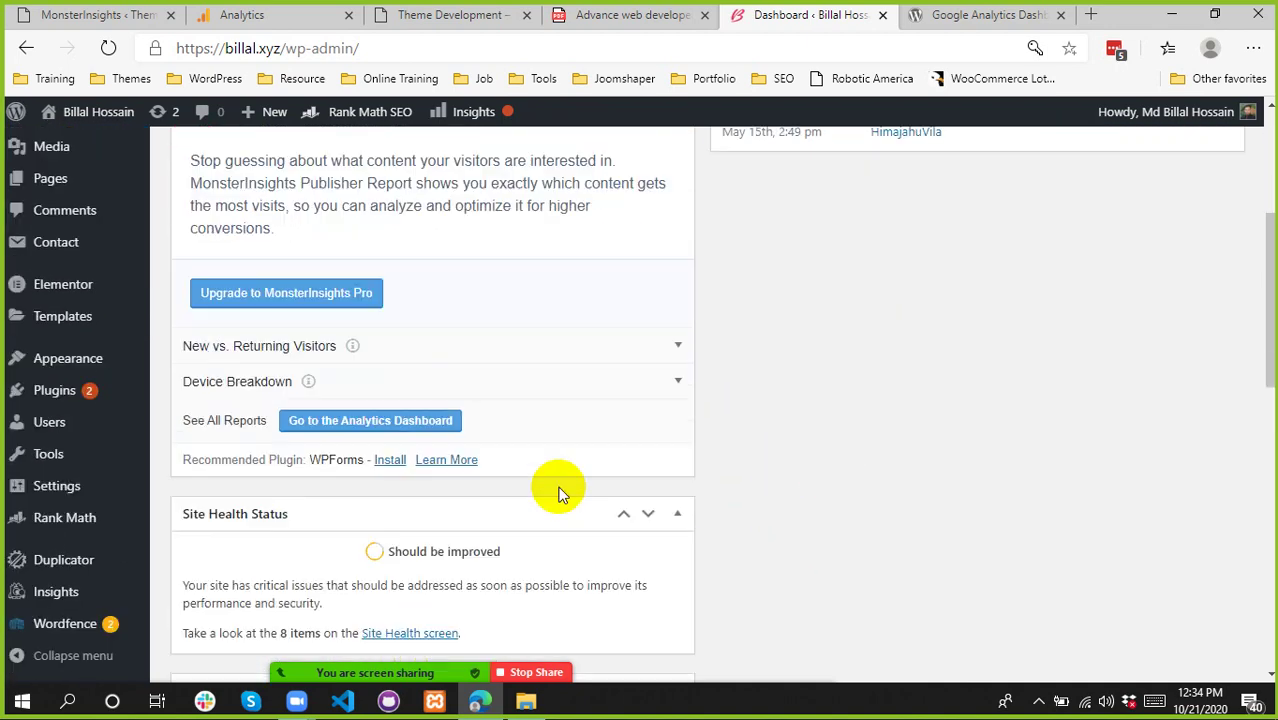
pyautogui.click(590, 340)
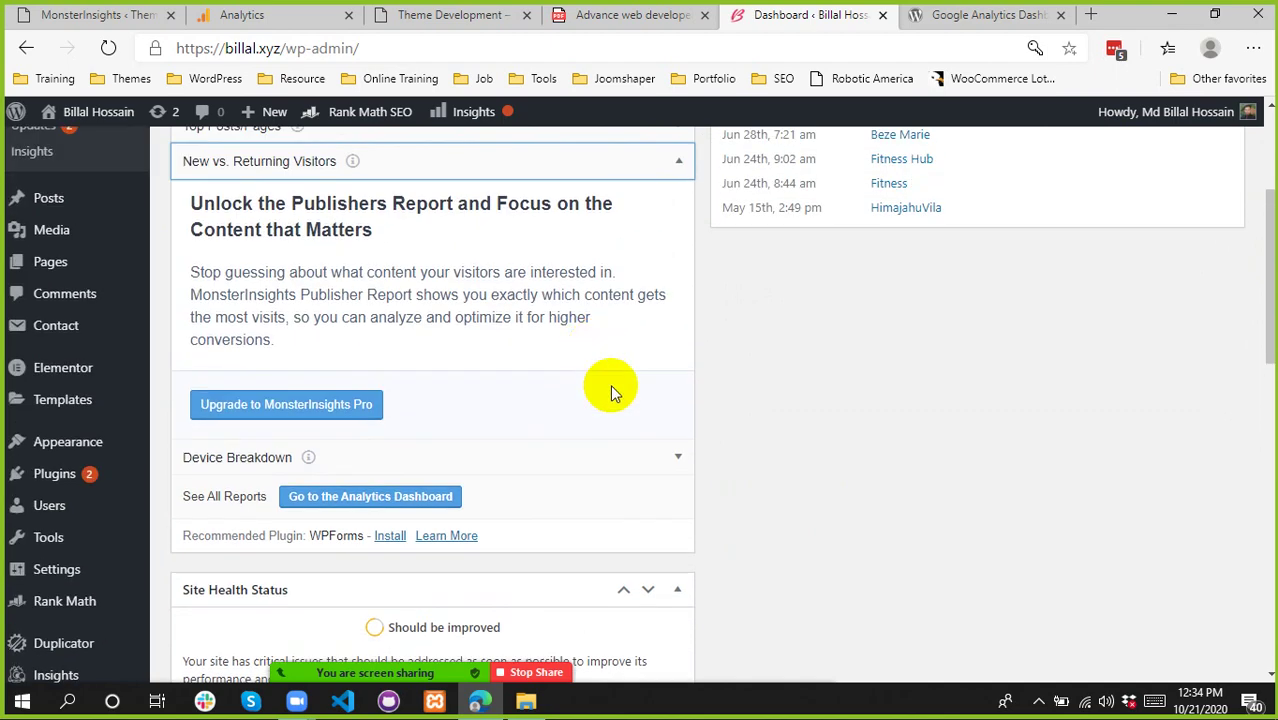
pyautogui.scroll(-2, 612, 392)
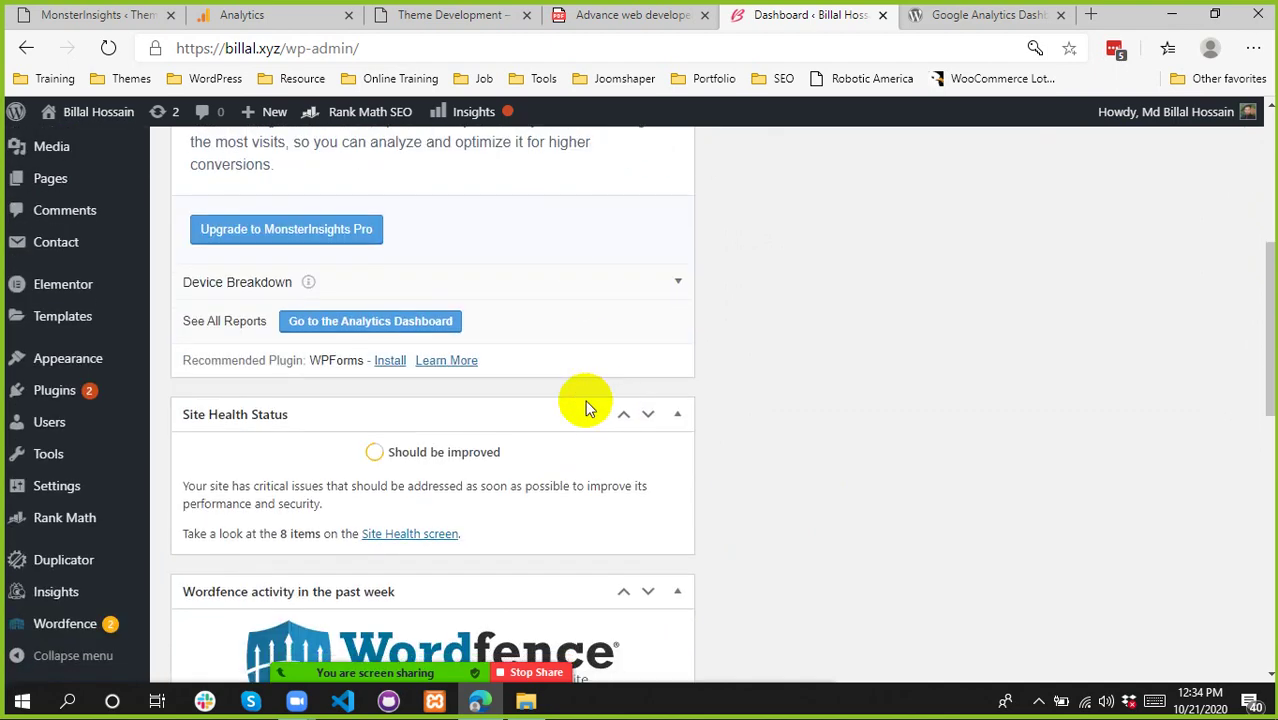
# - Open the full MonsterInsights analytics dashboard from the widget and look over its Overview Report
pyautogui.click(387, 328)
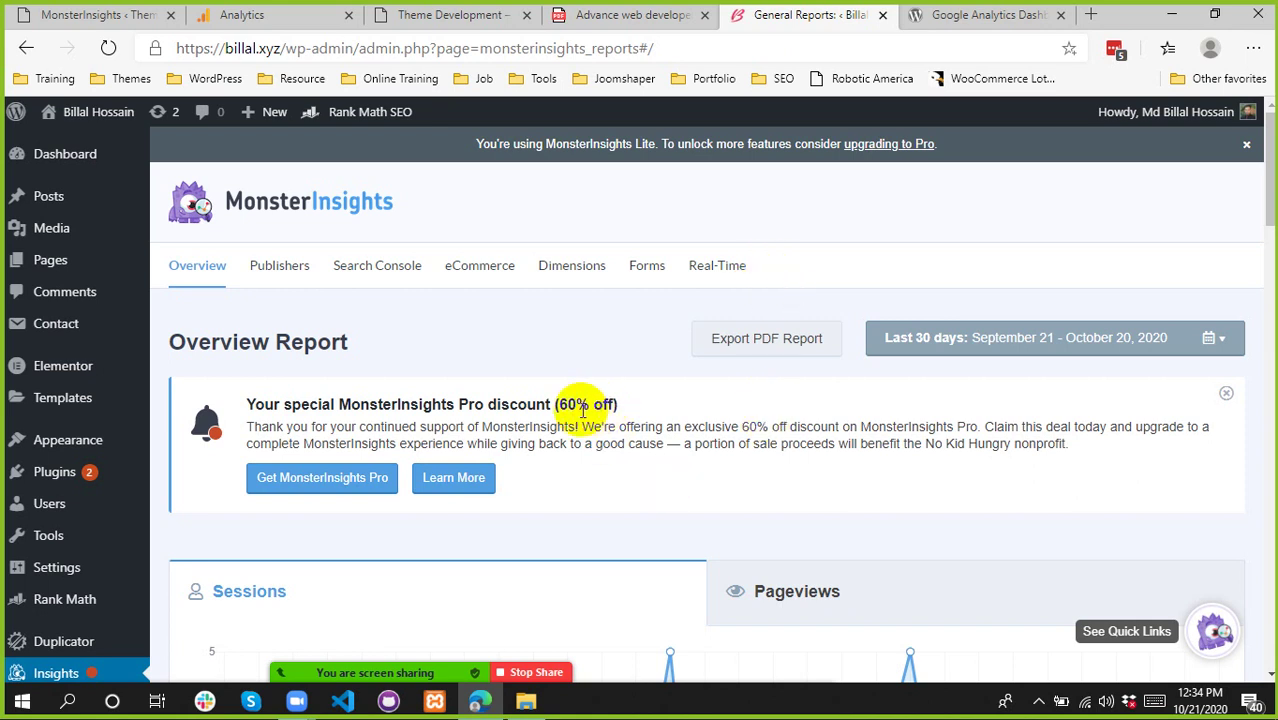
pyautogui.scroll(-2, 836, 379)
pyautogui.scroll(2, 800, 379)
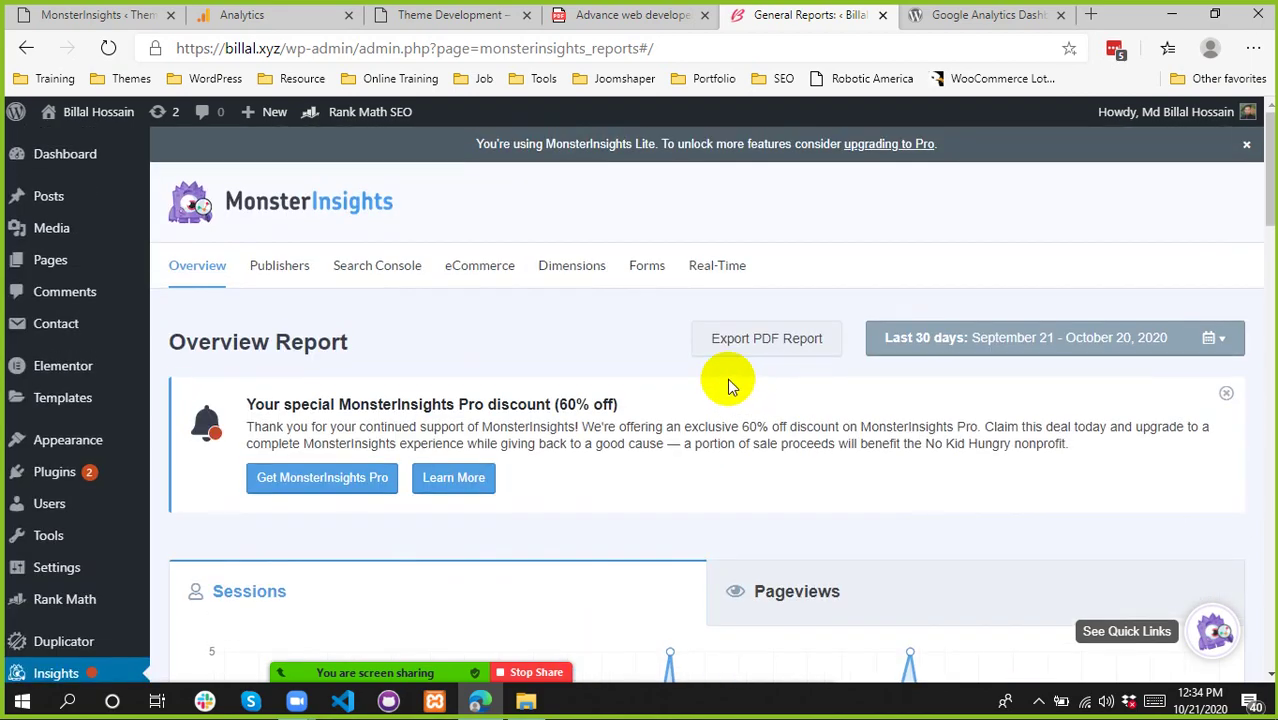
# - Look over the Sessions chart and the sessions, pageviews, average duration and bounce rate totals in the Overview Report
pyautogui.scroll(-3, 650, 357)
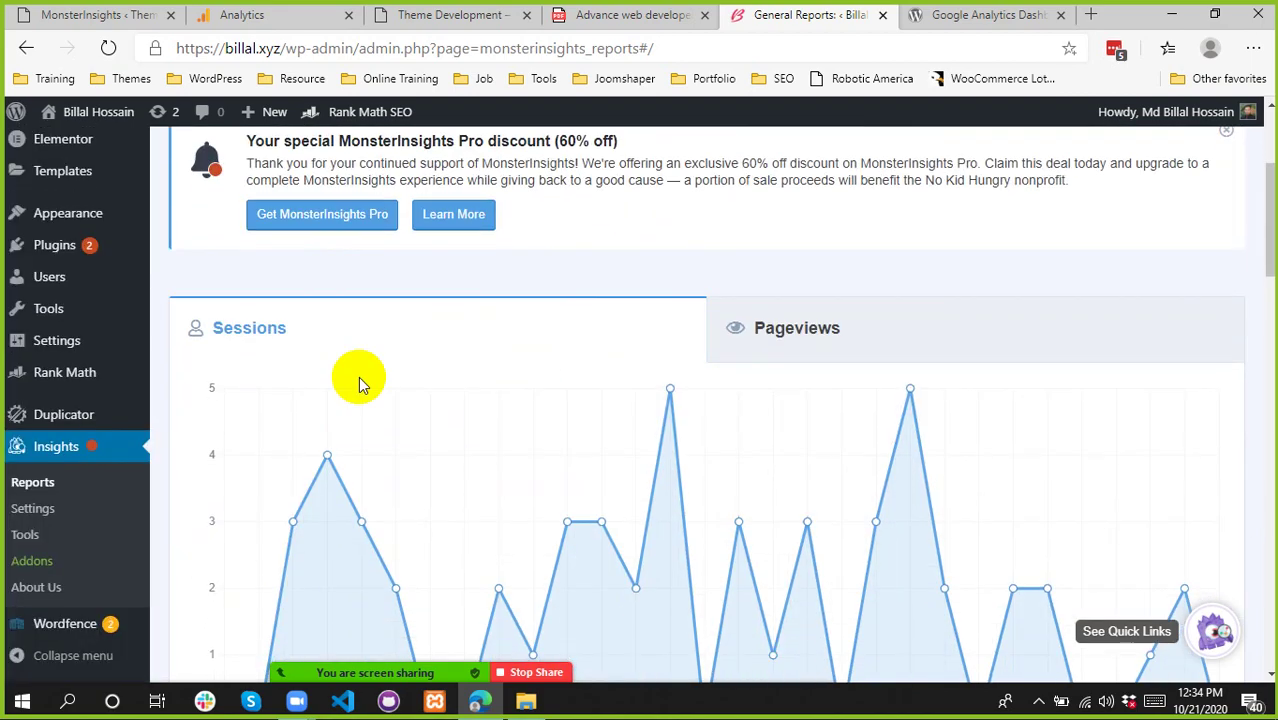
pyautogui.scroll(-4, 456, 359)
pyautogui.scroll(1, 191, 434)
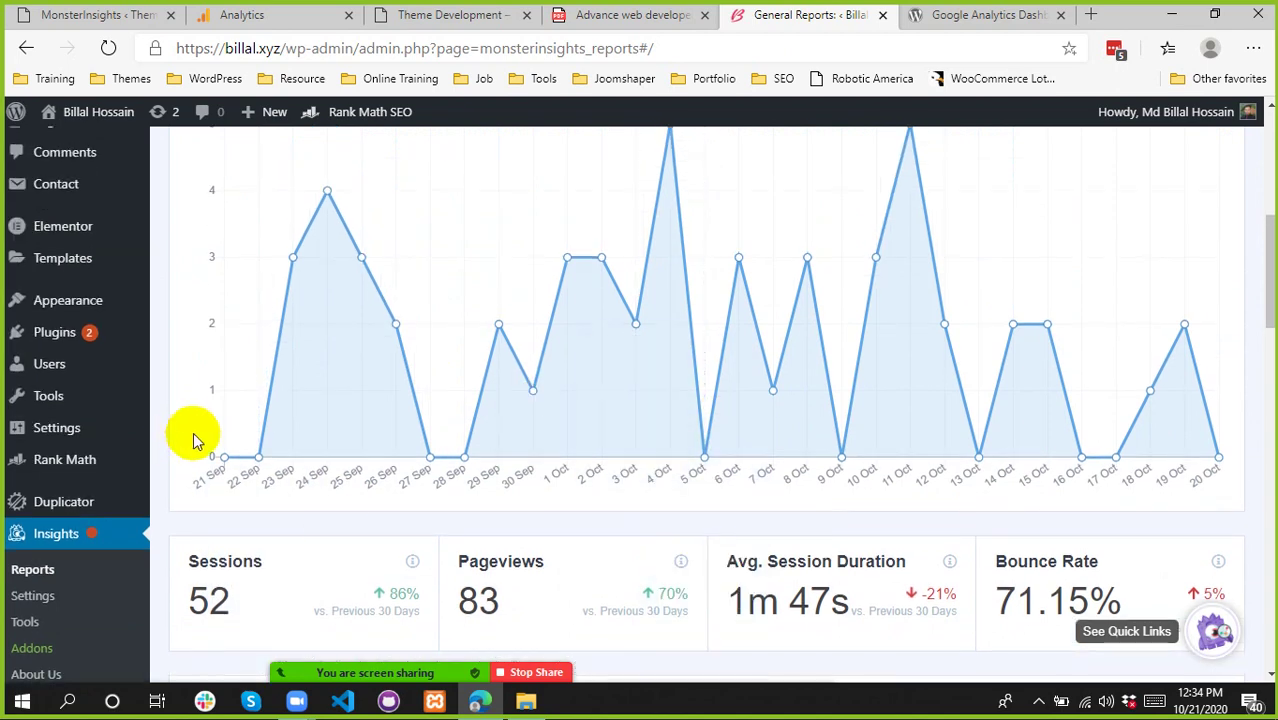
pyautogui.scroll(-2, 314, 491)
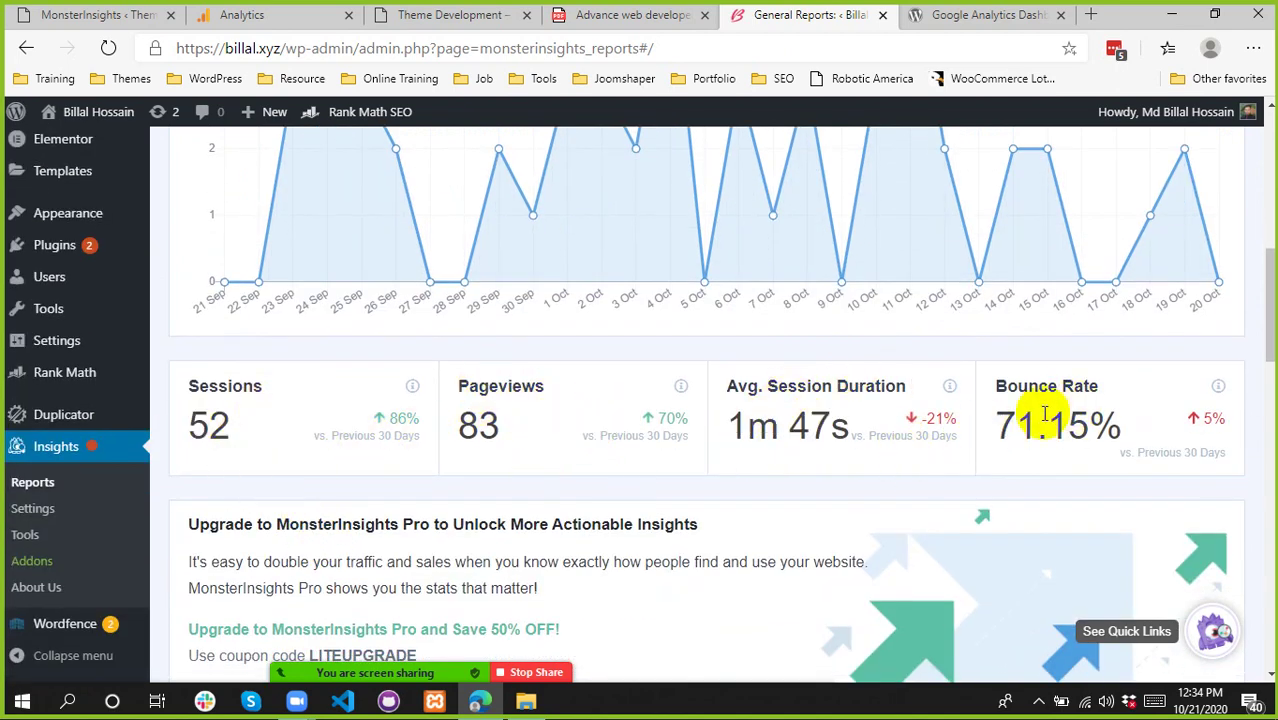
# - Examine the New vs. Returning Visitors chart and its percentages in the Overview Report
pyautogui.scroll(-3, 605, 397)
pyautogui.scroll(-2, 605, 397)
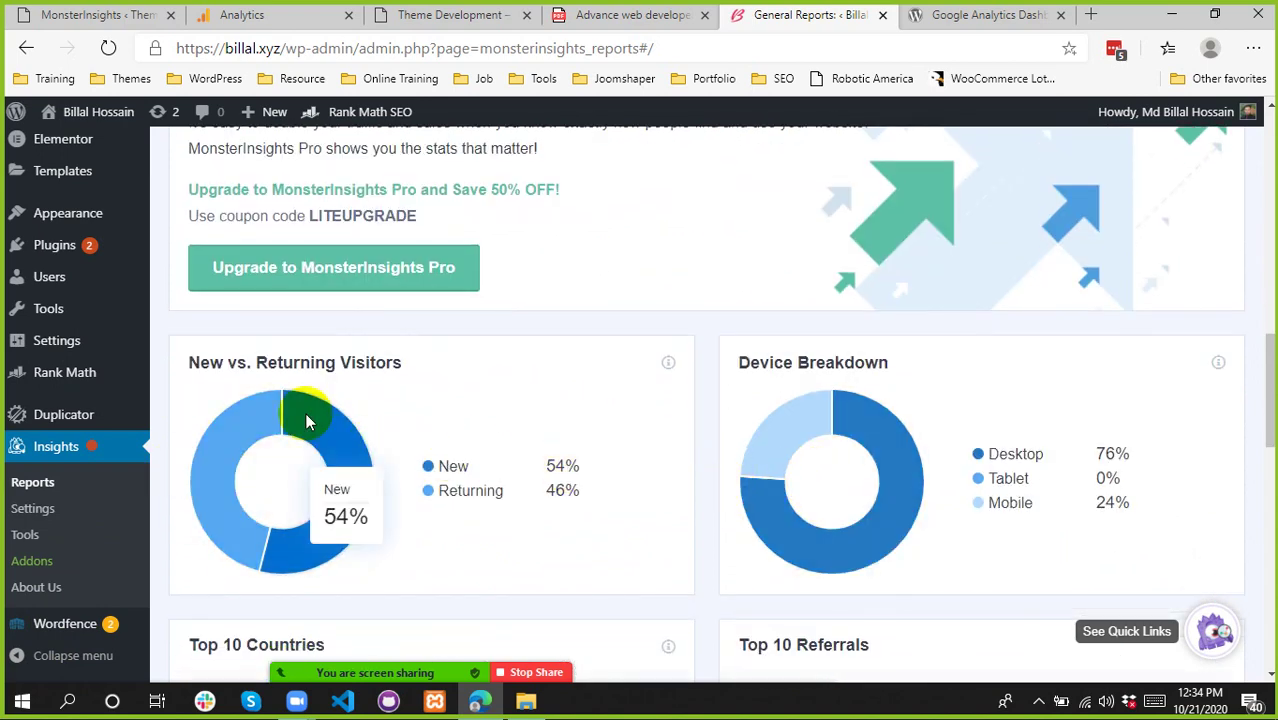
pyautogui.tripleClick(205, 362)
pyautogui.moveTo(256, 363); pyautogui.dragTo(365, 372)
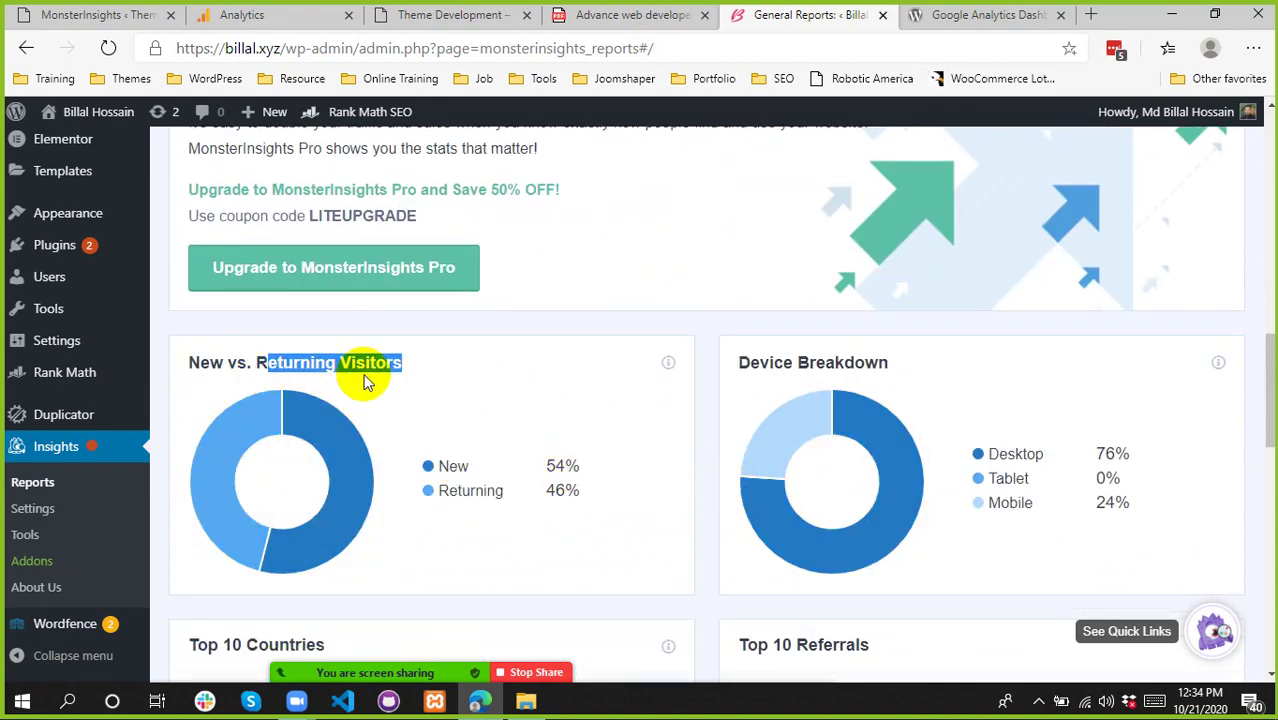
pyautogui.click(388, 362)
pyautogui.scroll(-2, 395, 370)
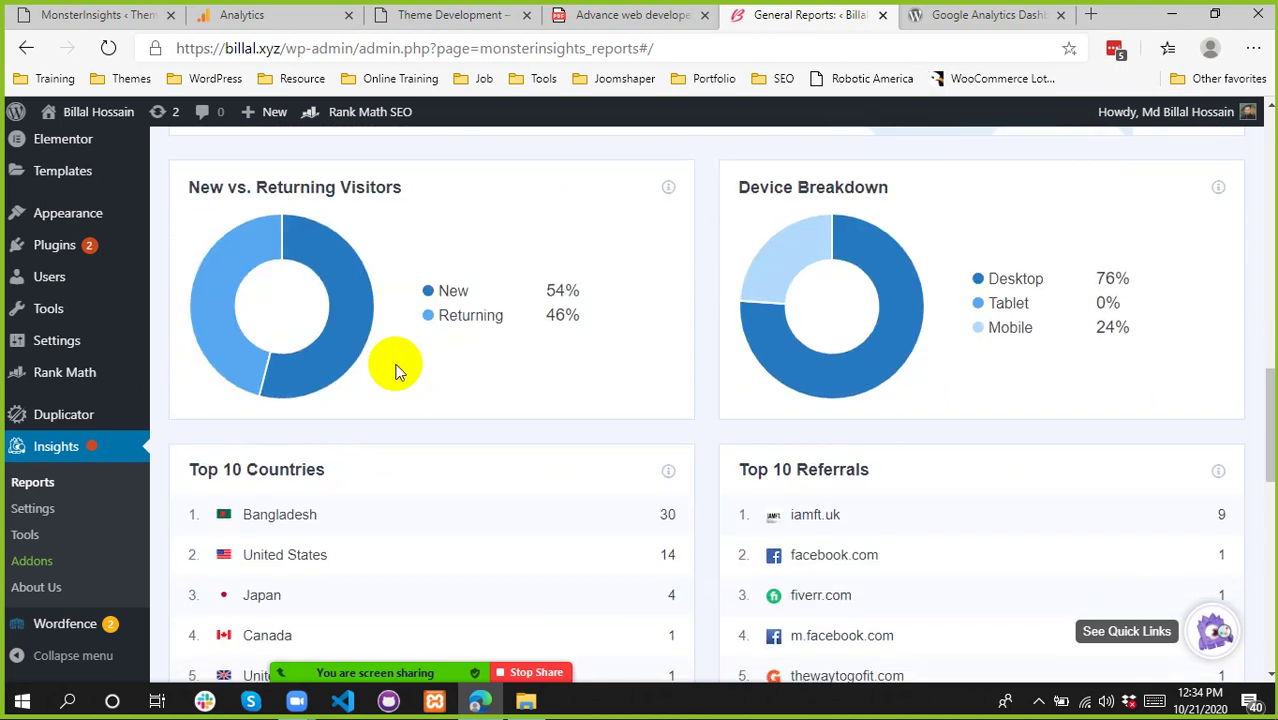
pyautogui.click(556, 318)
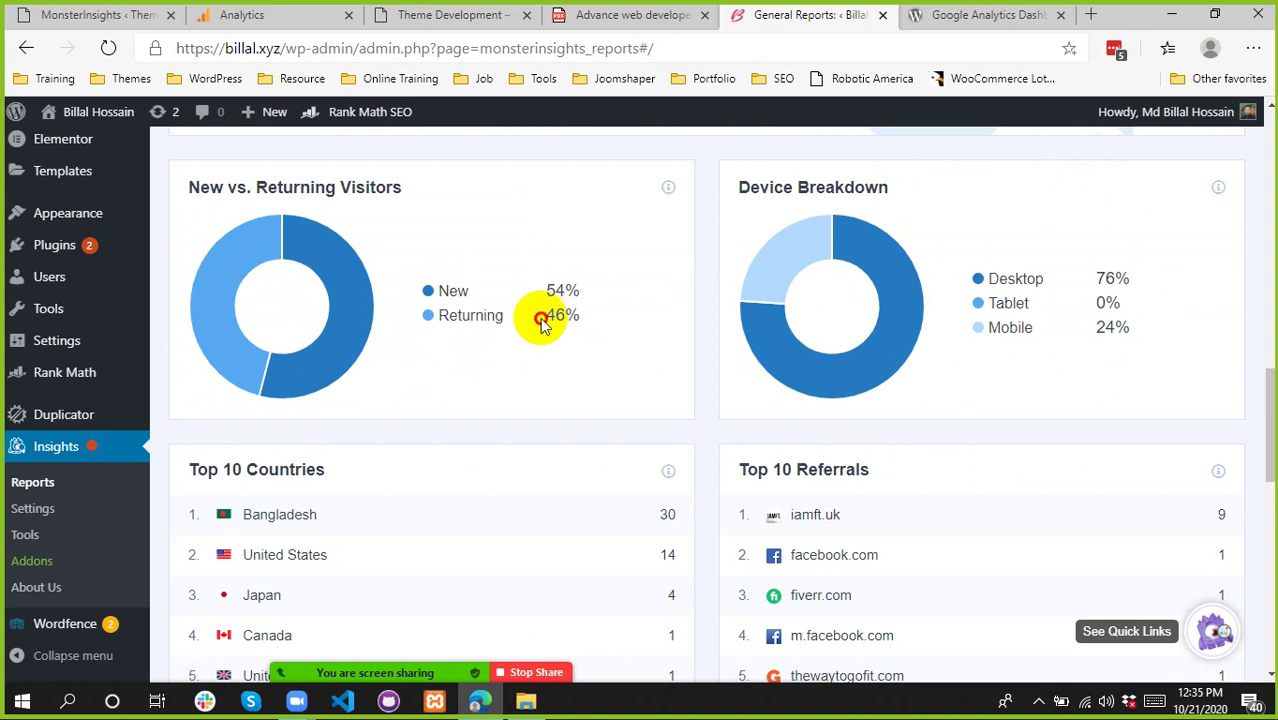
pyautogui.doubleClick(541, 318)
pyautogui.tripleClick(578, 315)
pyautogui.click(585, 325)
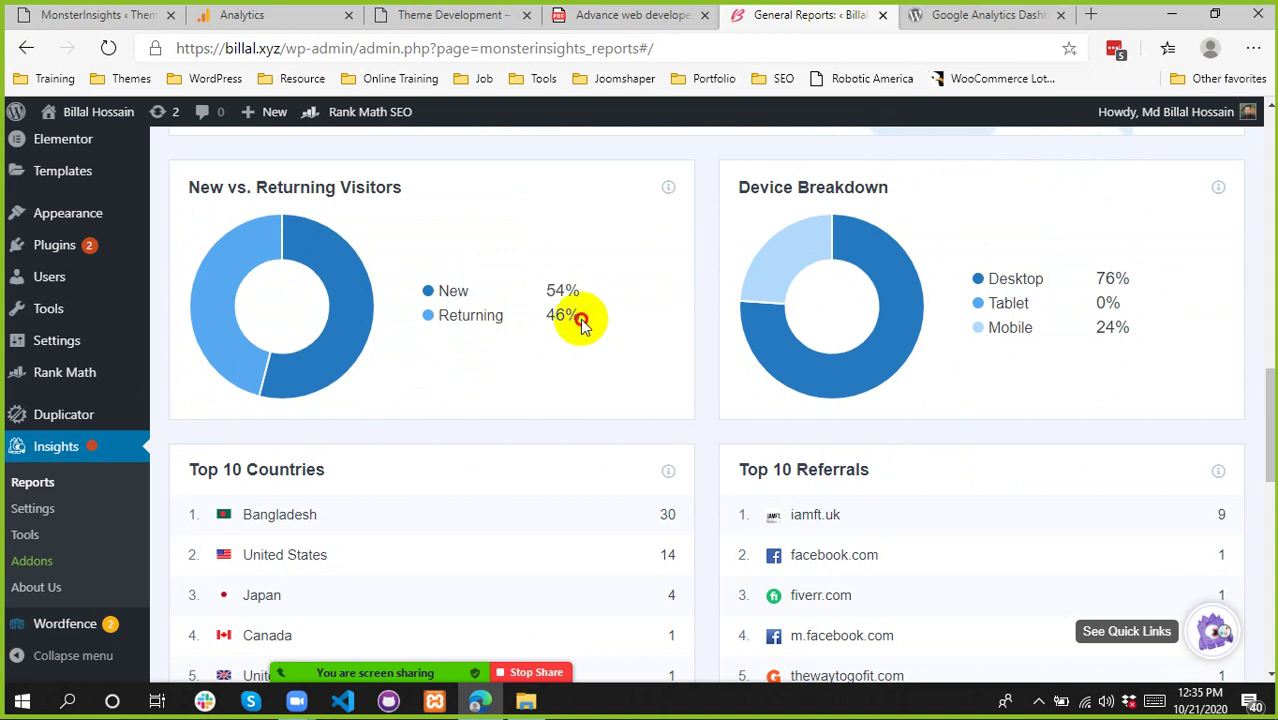
pyautogui.moveTo(582, 320); pyautogui.dragTo(529, 319)
pyautogui.click(581, 326)
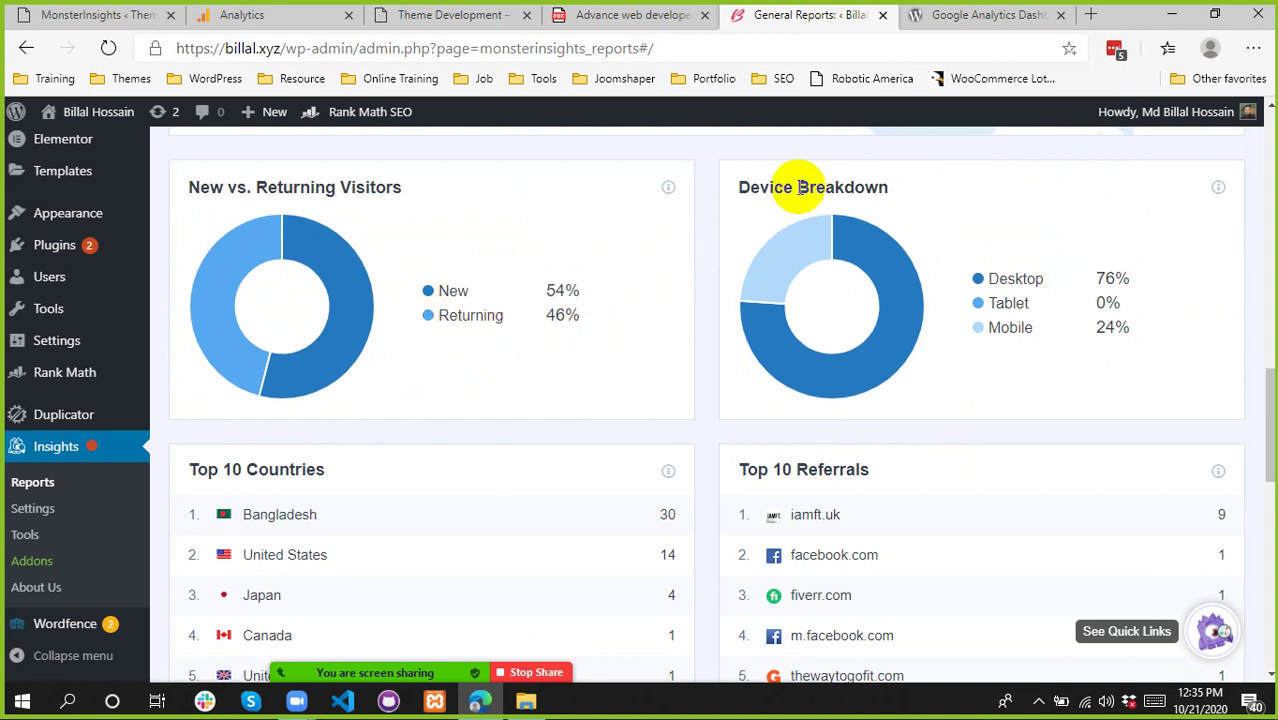
# - Examine the Device Breakdown chart and its desktop, tablet and mobile shares
pyautogui.tripleClick(800, 187)
pyautogui.click(913, 180)
pyautogui.moveTo(1097, 279); pyautogui.dragTo(1143, 326)
pyautogui.click(1192, 382)
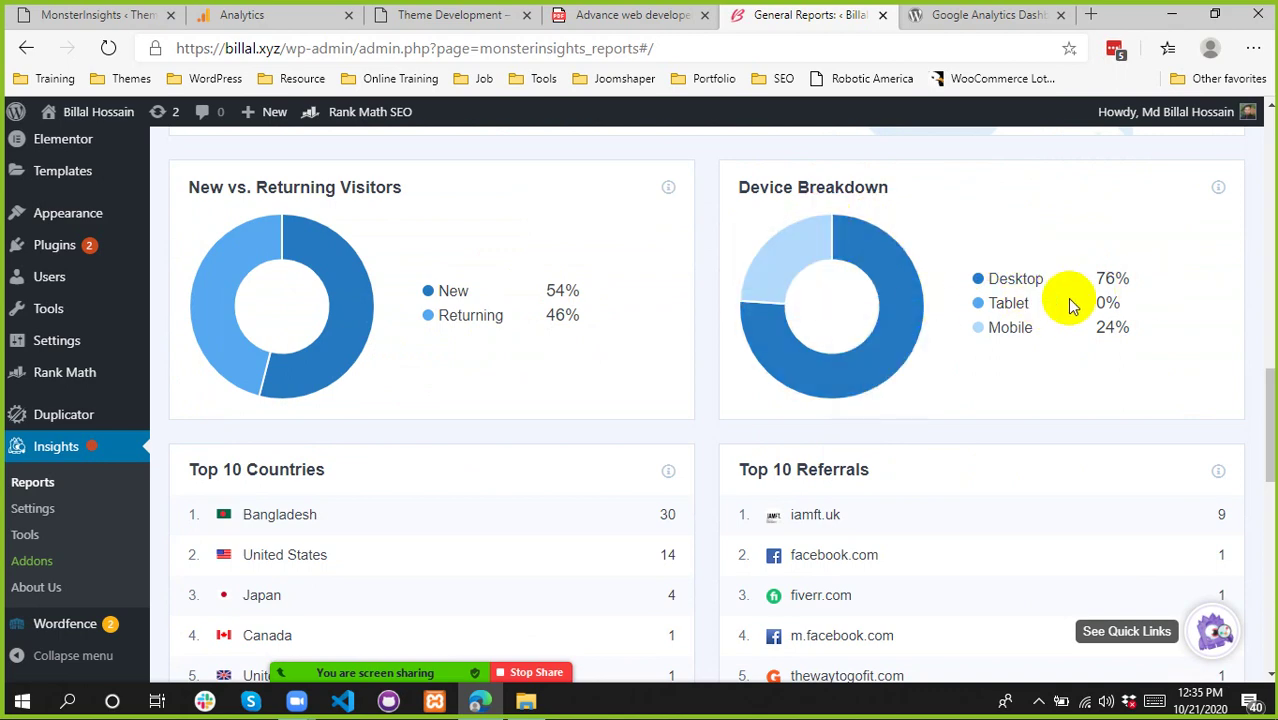
# - Examine the Top 10 Countries list, comparing the entries from Bangladesh and the United States down to the Russian Federation
pyautogui.scroll(-2, 1067, 298)
pyautogui.moveTo(196, 293); pyautogui.dragTo(343, 295)
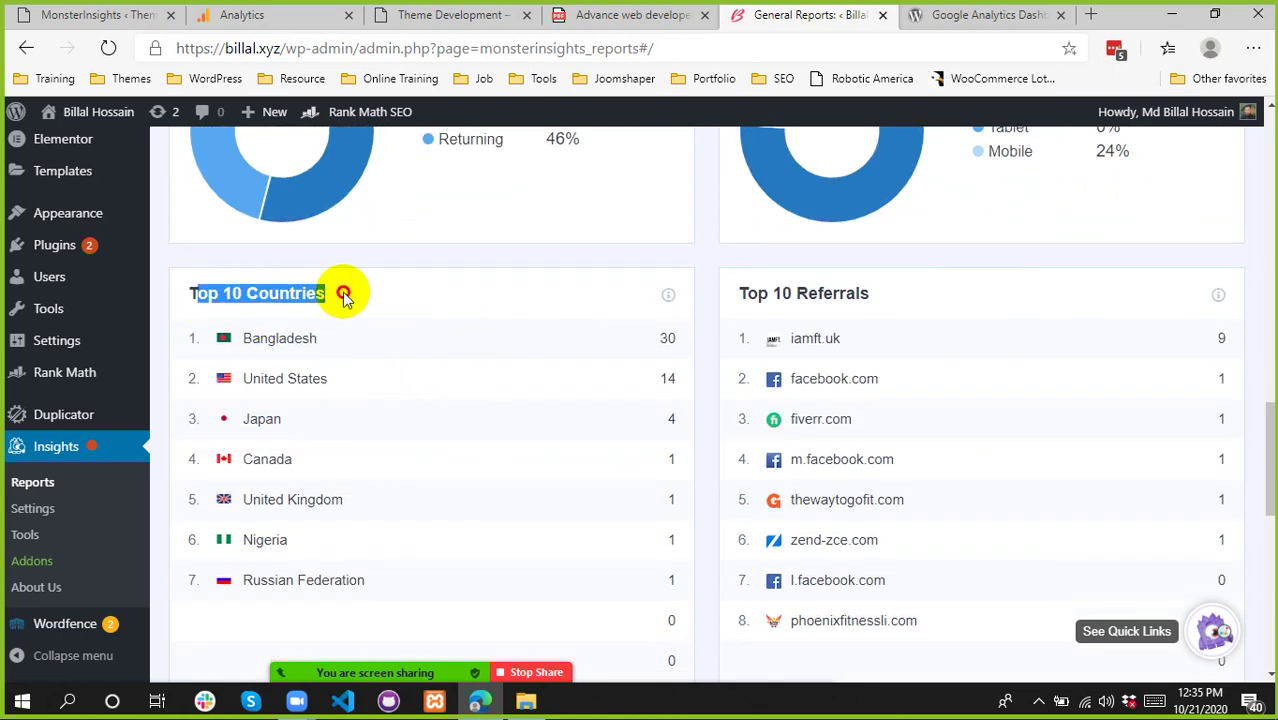
pyautogui.click(551, 260)
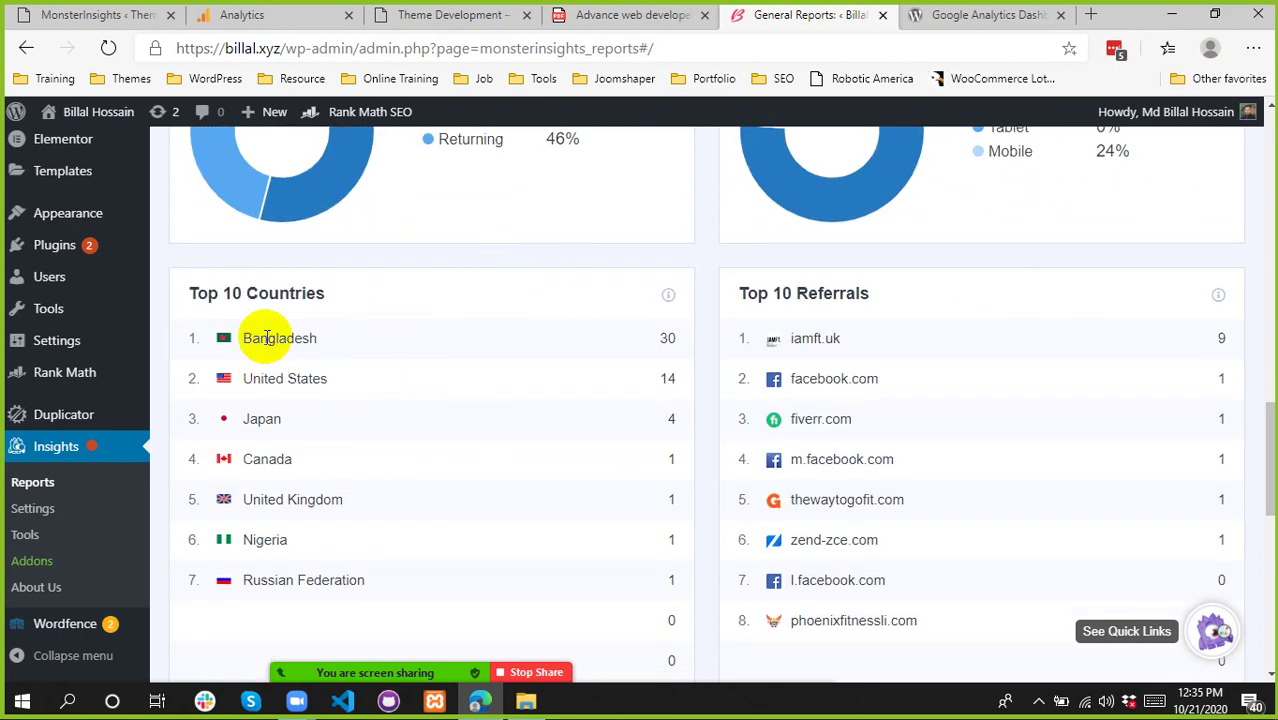
pyautogui.doubleClick(666, 338)
pyautogui.click(297, 377)
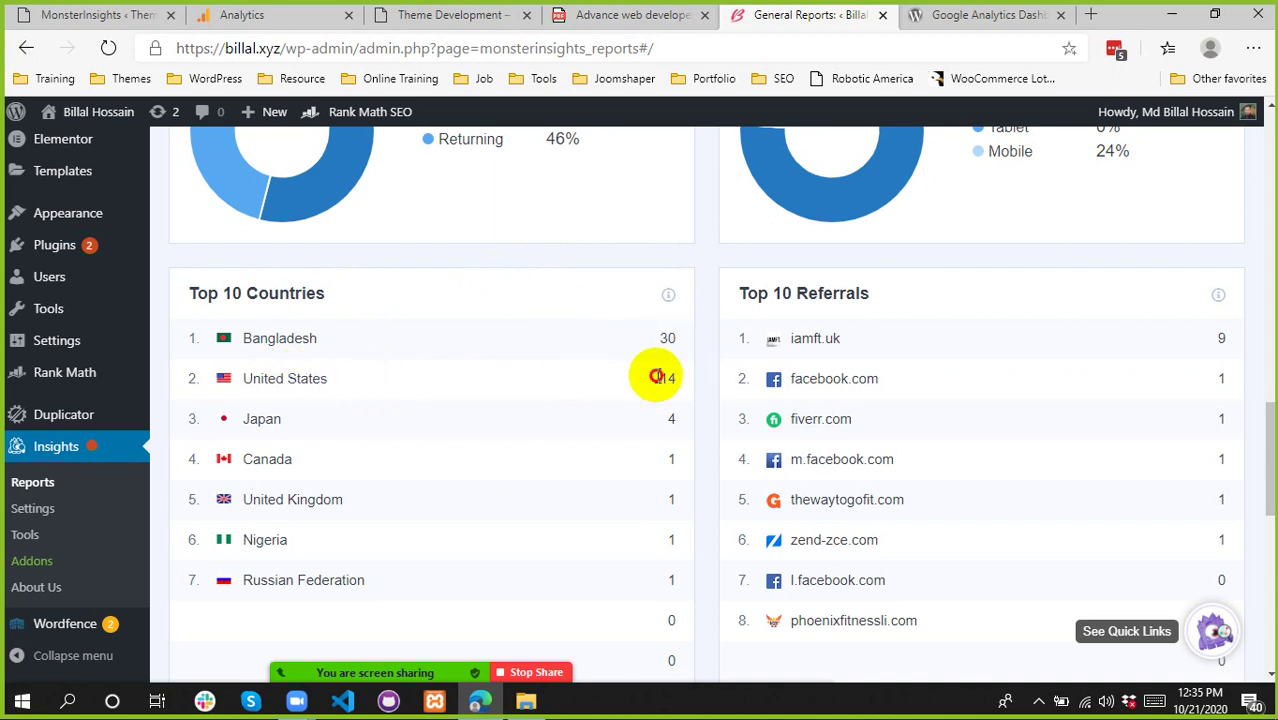
pyautogui.doubleClick(657, 377)
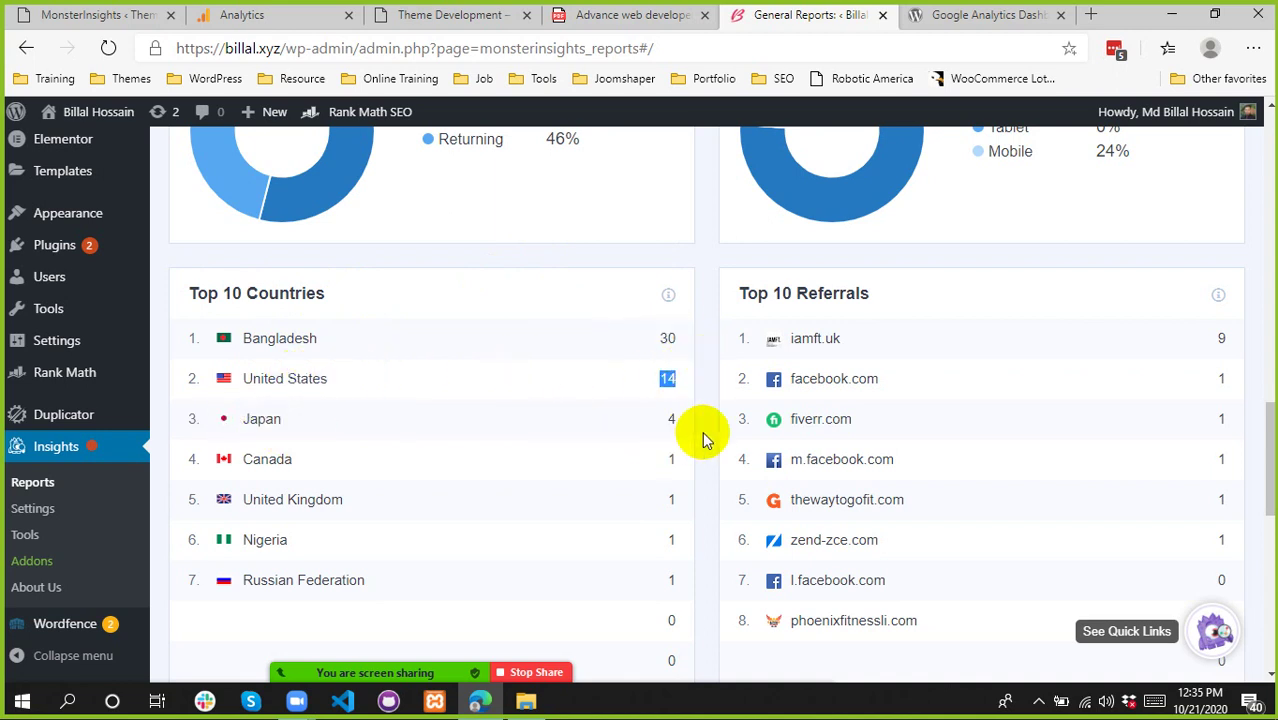
pyautogui.click(670, 418)
pyautogui.moveTo(315, 499); pyautogui.dragTo(364, 499)
pyautogui.moveTo(275, 580); pyautogui.dragTo(331, 581)
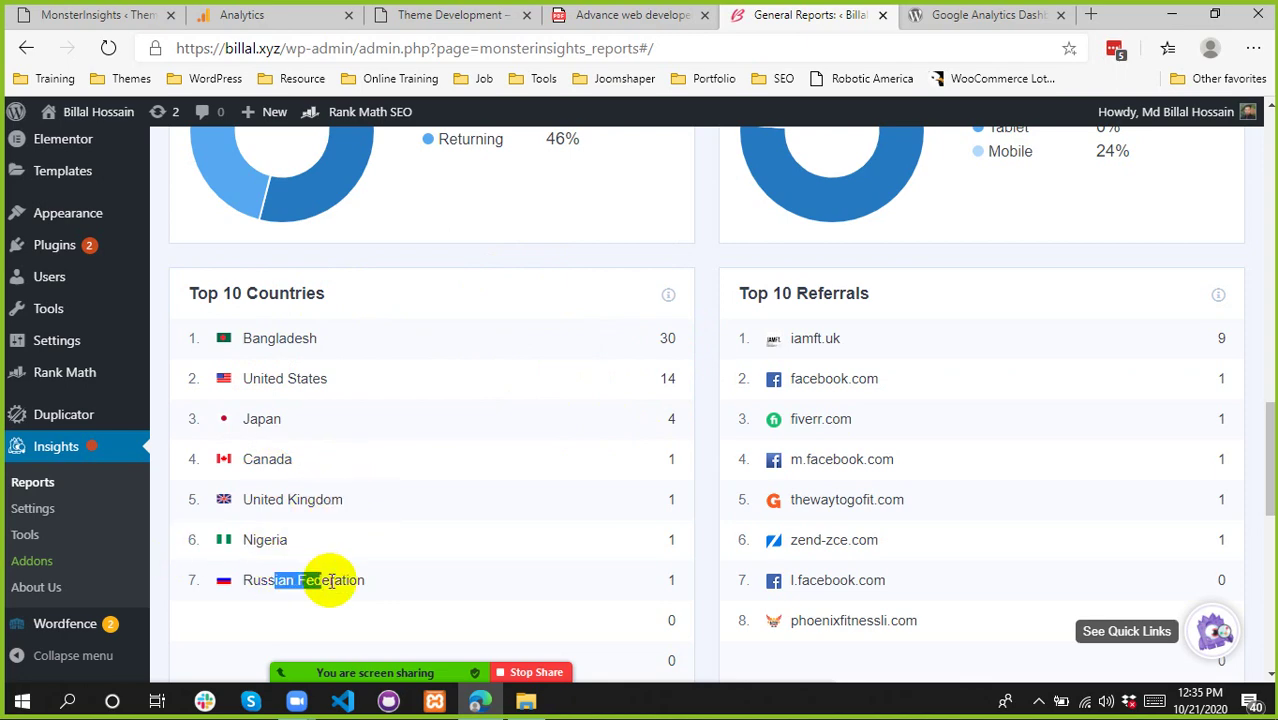
# - Look over the ends of the Top 10 Countries and Top 10 Referrals lists, the full report links and Top Posts/Pages
pyautogui.scroll(-3, 331, 581)
pyautogui.click(686, 541)
pyautogui.scroll(3, 315, 433)
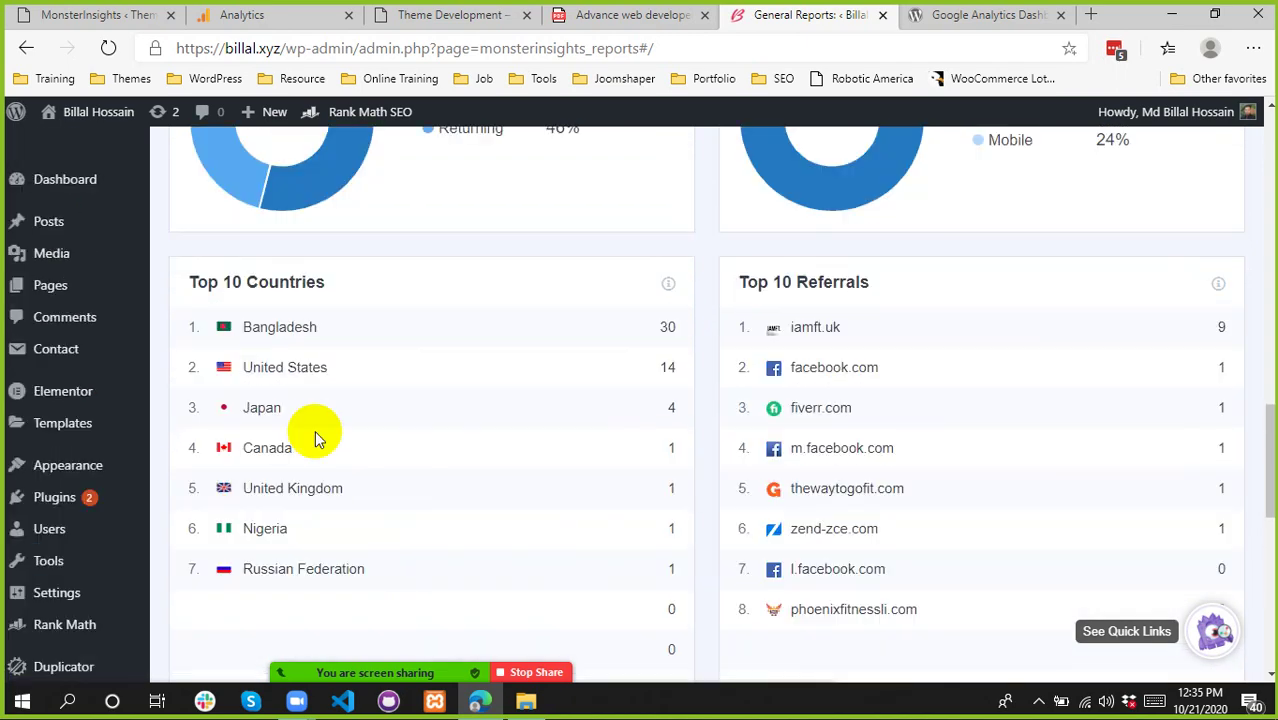
pyautogui.scroll(-3, 371, 500)
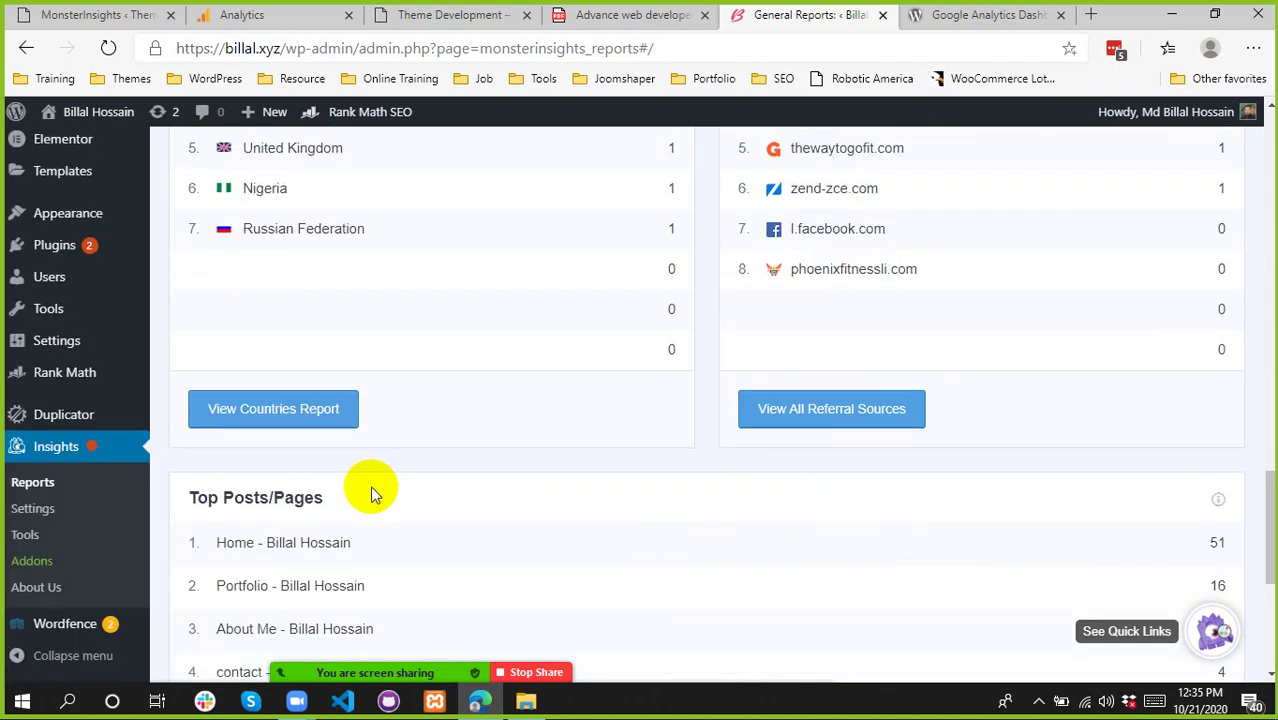
pyautogui.scroll(1, 370, 490)
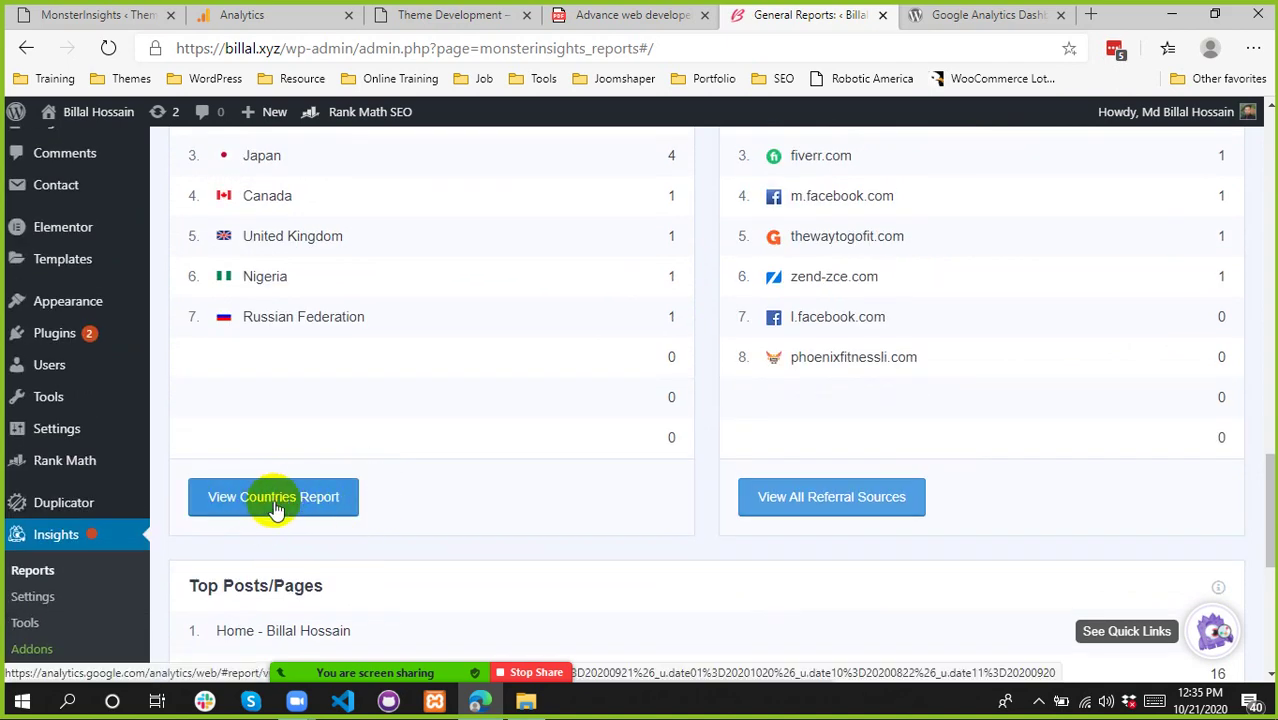
# - Switch to the Google Analytics home page and look at its sessions by country and by device reports
pyautogui.click(913, 14)
pyautogui.click(247, 14)
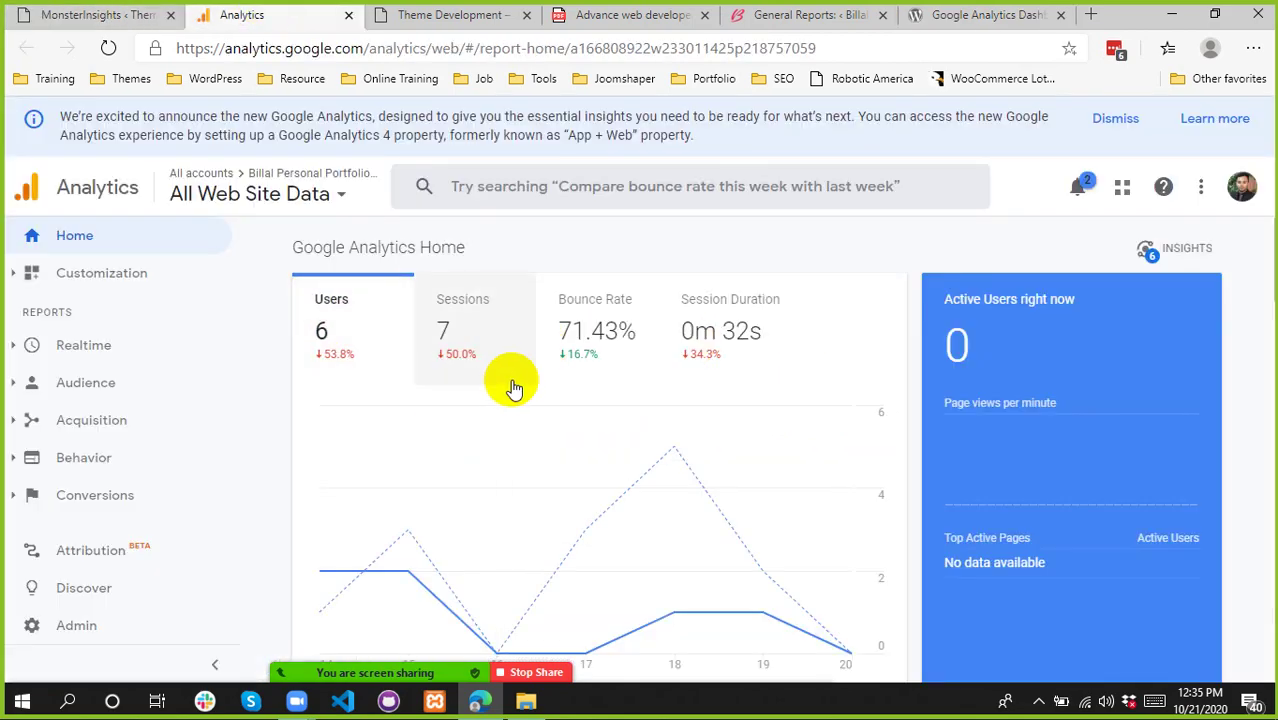
pyautogui.scroll(-15, 763, 432)
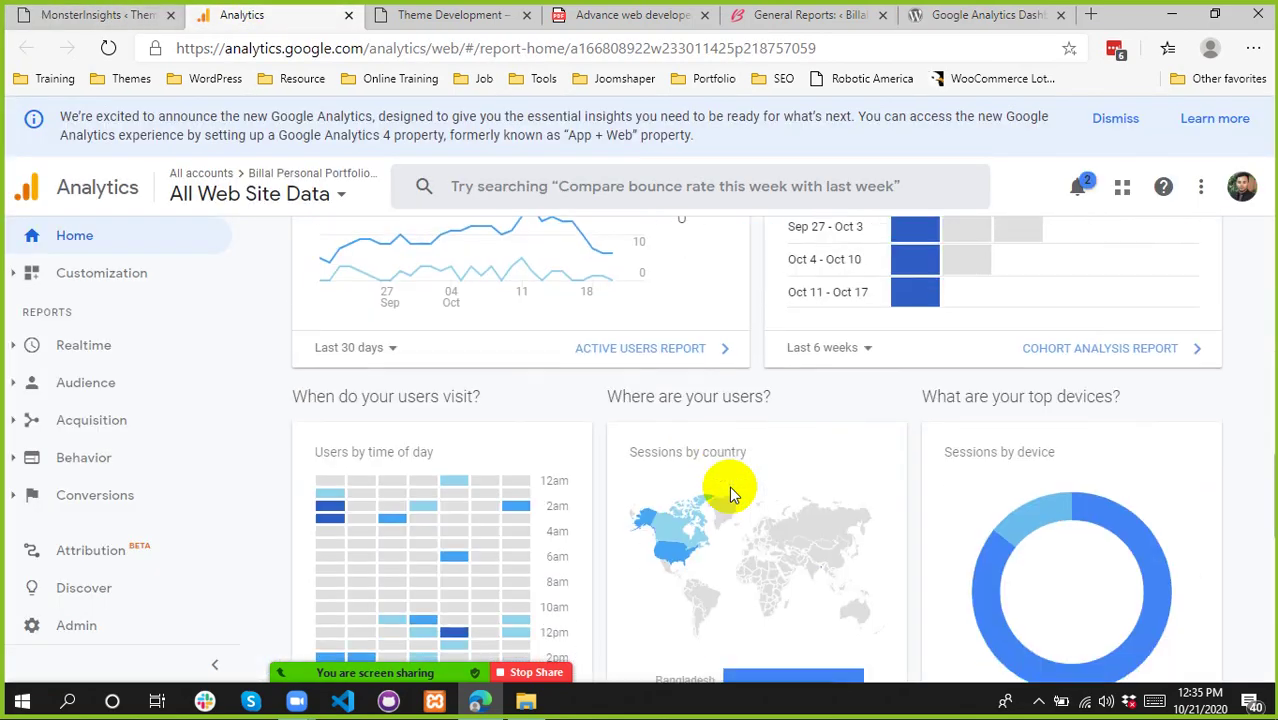
# - Return to the MonsterInsights Overview Report and review its sections from the country list back up to the Sessions chart
pyautogui.click(612, 14)
pyautogui.click(437, 12)
pyautogui.click(860, 12)
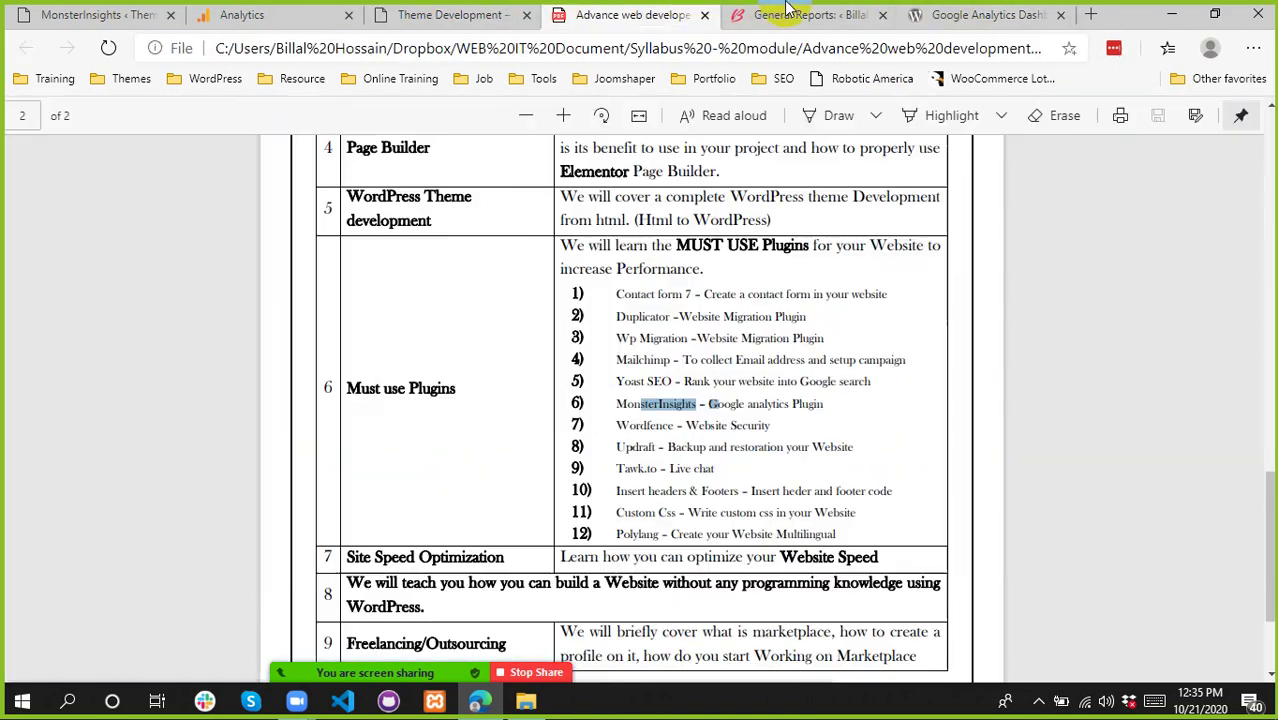
pyautogui.scroll(3, 596, 548)
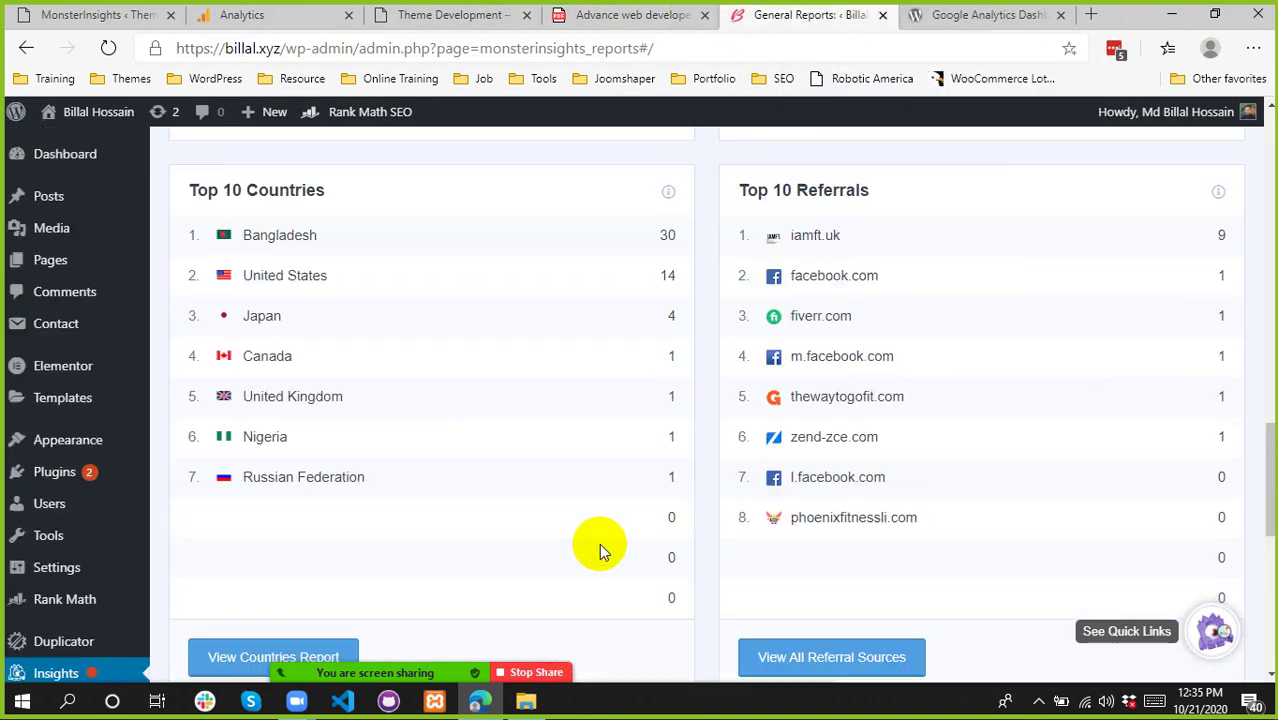
pyautogui.scroll(2, 727, 525)
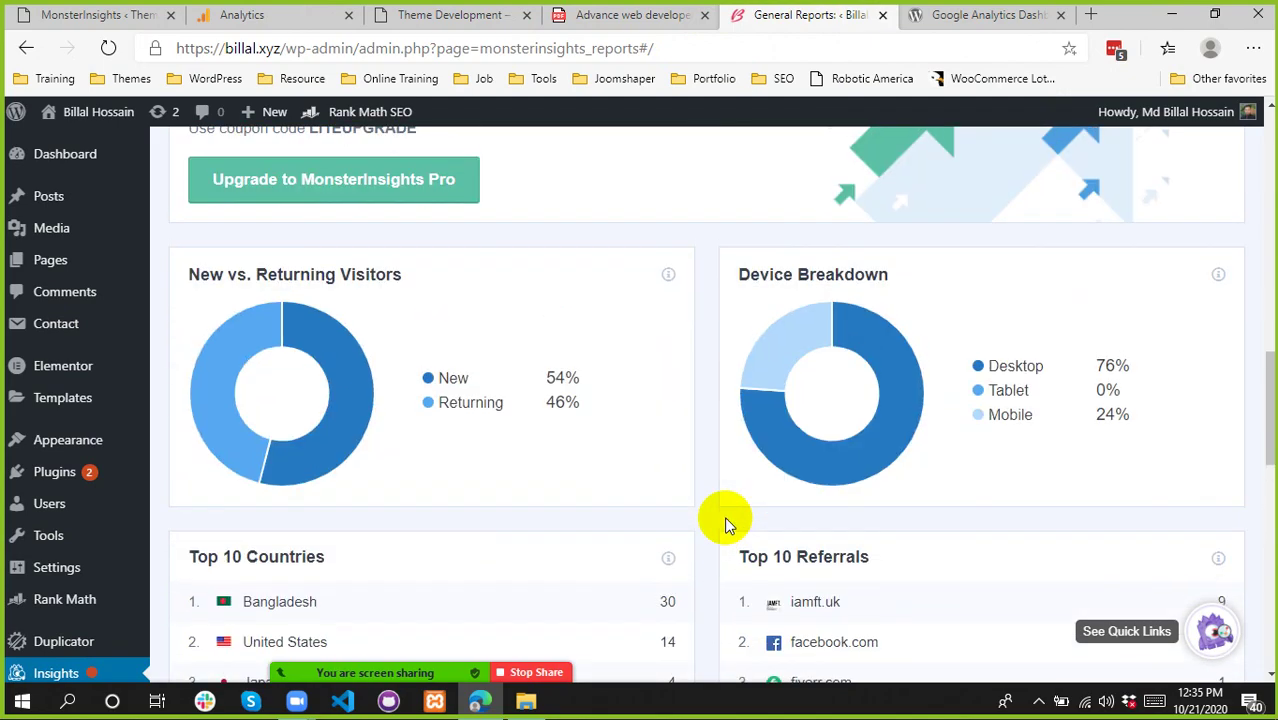
pyautogui.scroll(1, 697, 489)
pyautogui.scroll(5, 697, 489)
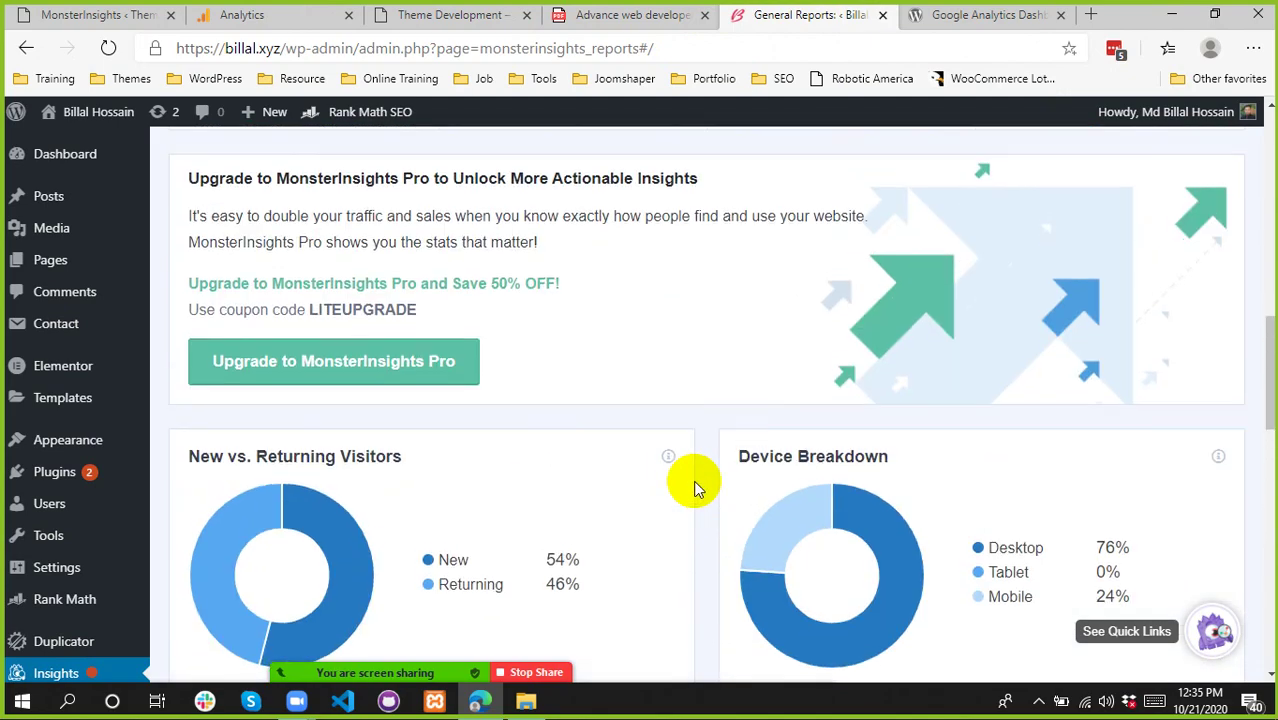
pyautogui.scroll(2, 697, 487)
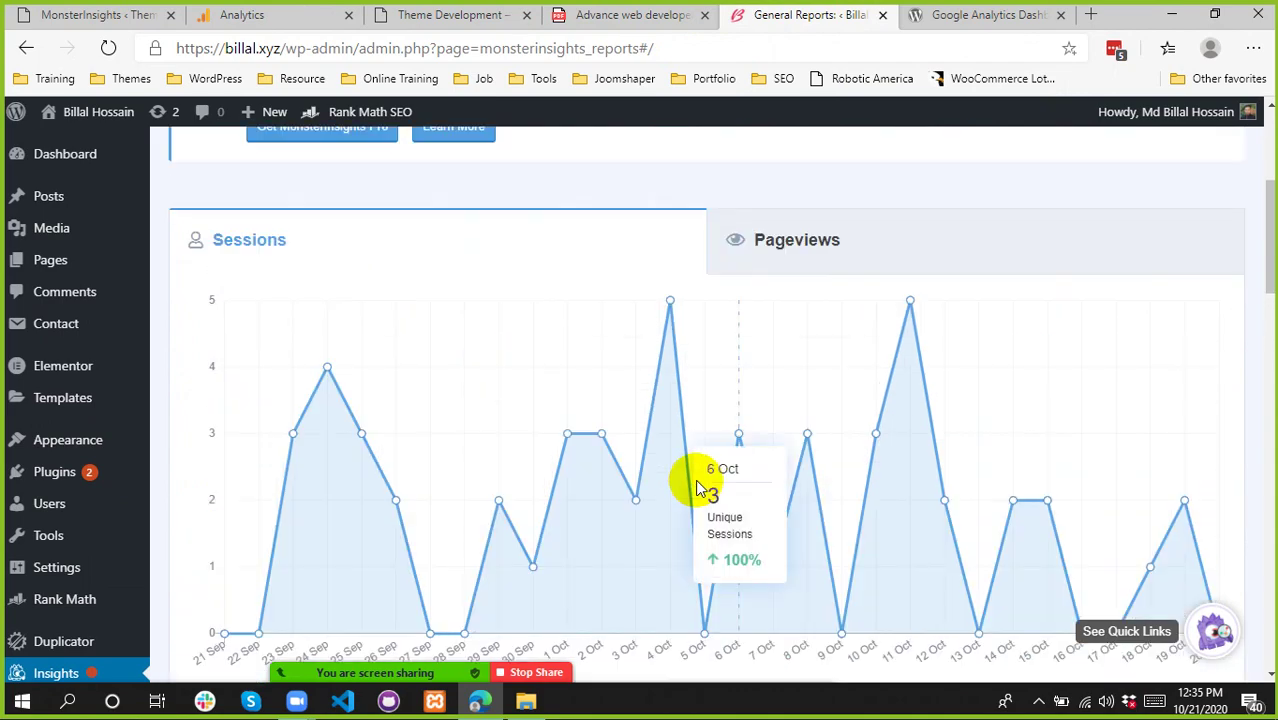
pyautogui.scroll(-2, 700, 486)
pyautogui.scroll(2, 705, 478)
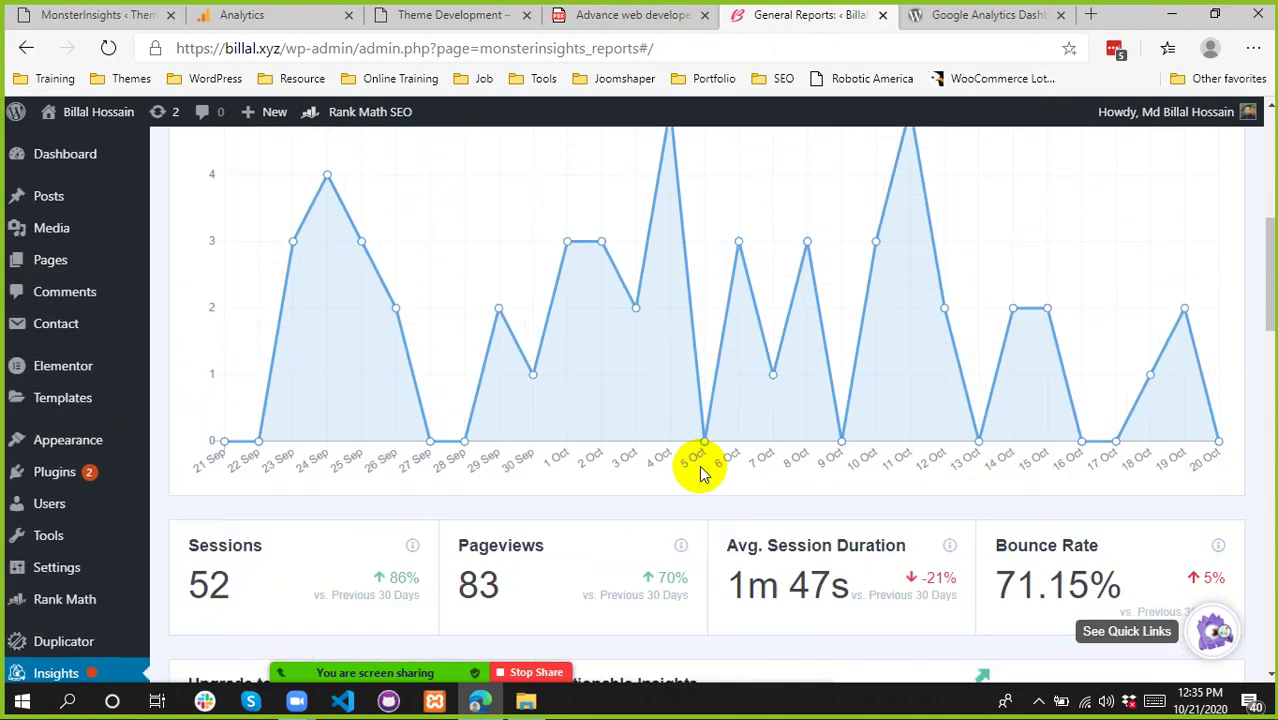
# - Examine the report's overview figures and the Top 10 Referrals list, highlighting the iamft.uk entry and its visit count
pyautogui.scroll(-4, 700, 470)
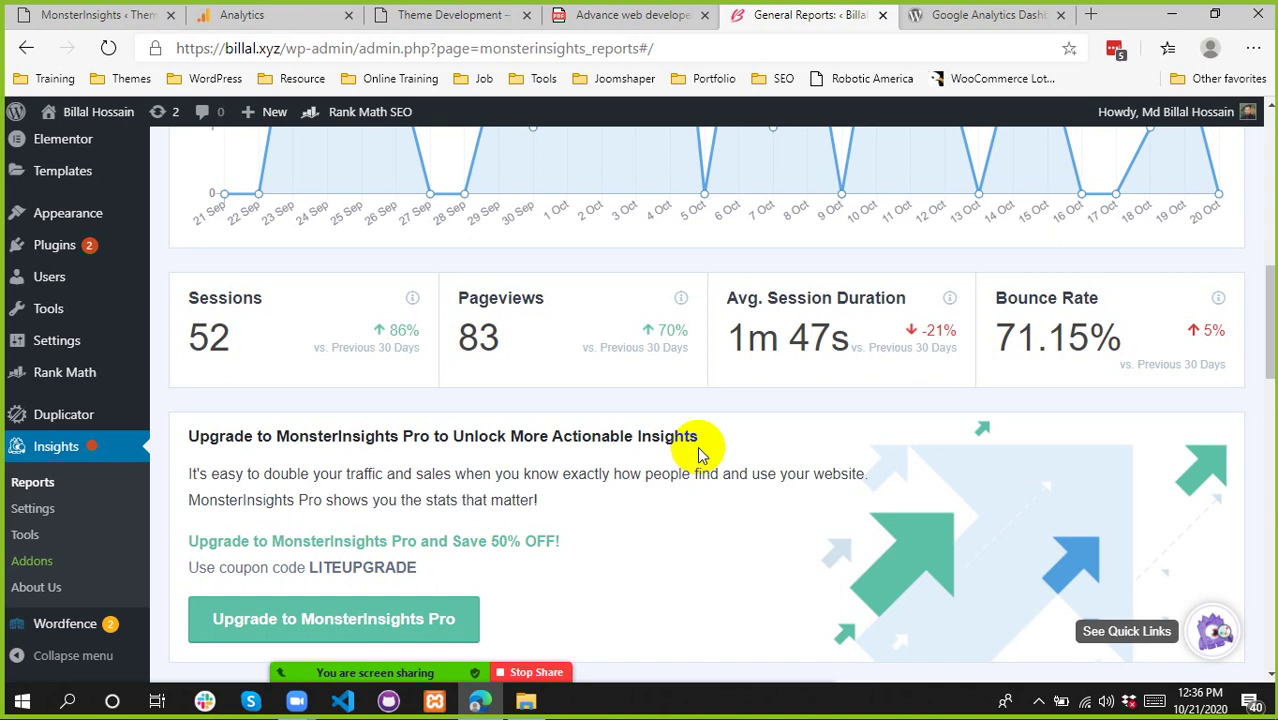
pyautogui.scroll(-8, 698, 452)
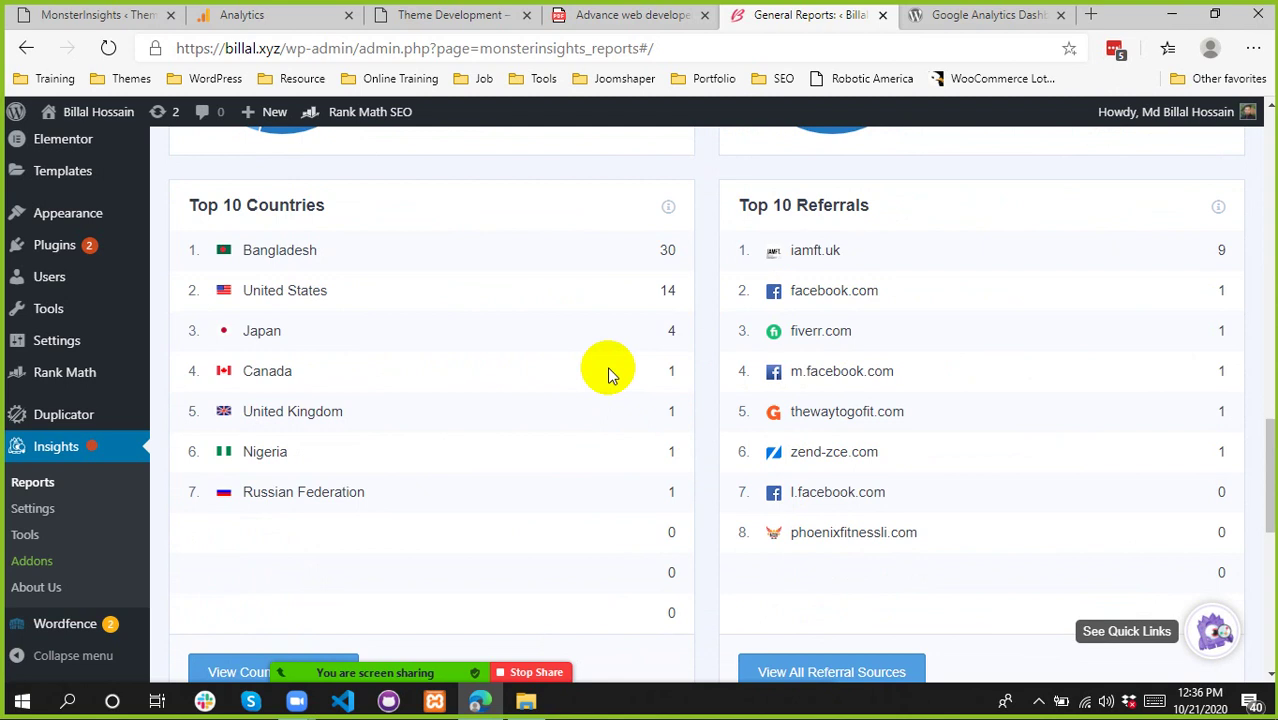
pyautogui.moveTo(842, 305); pyautogui.dragTo(869, 492)
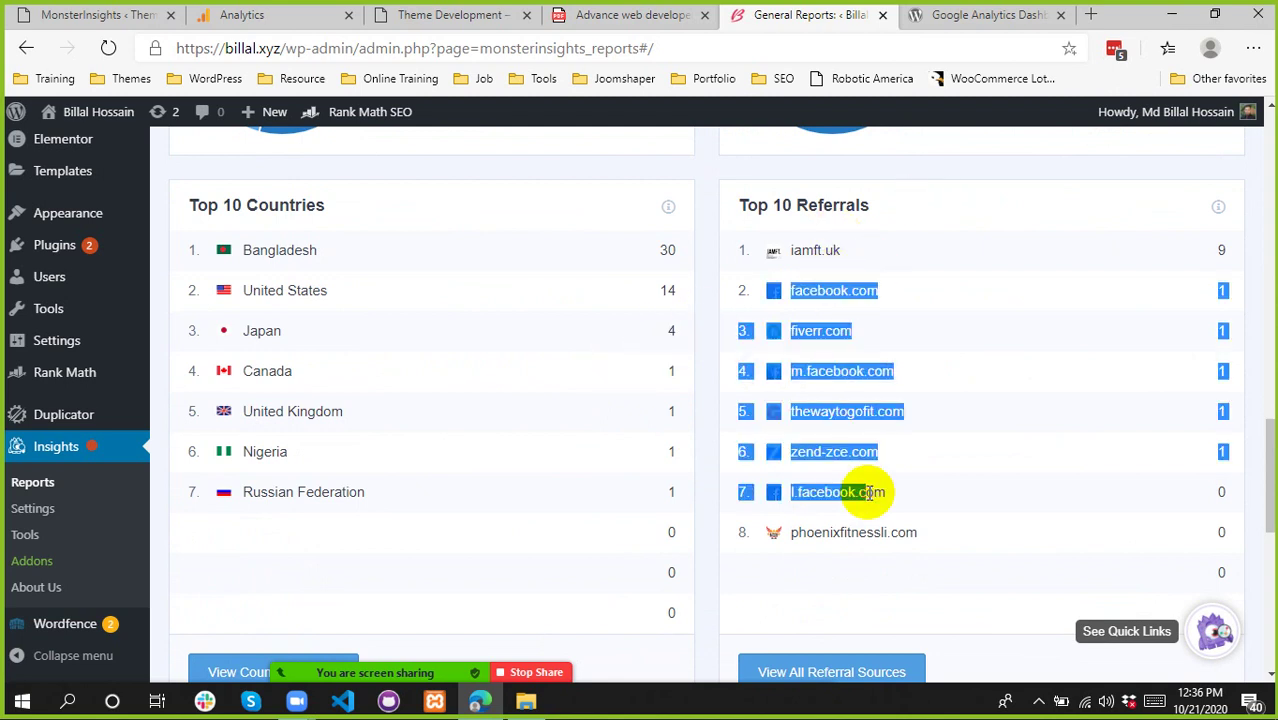
pyautogui.click(710, 400)
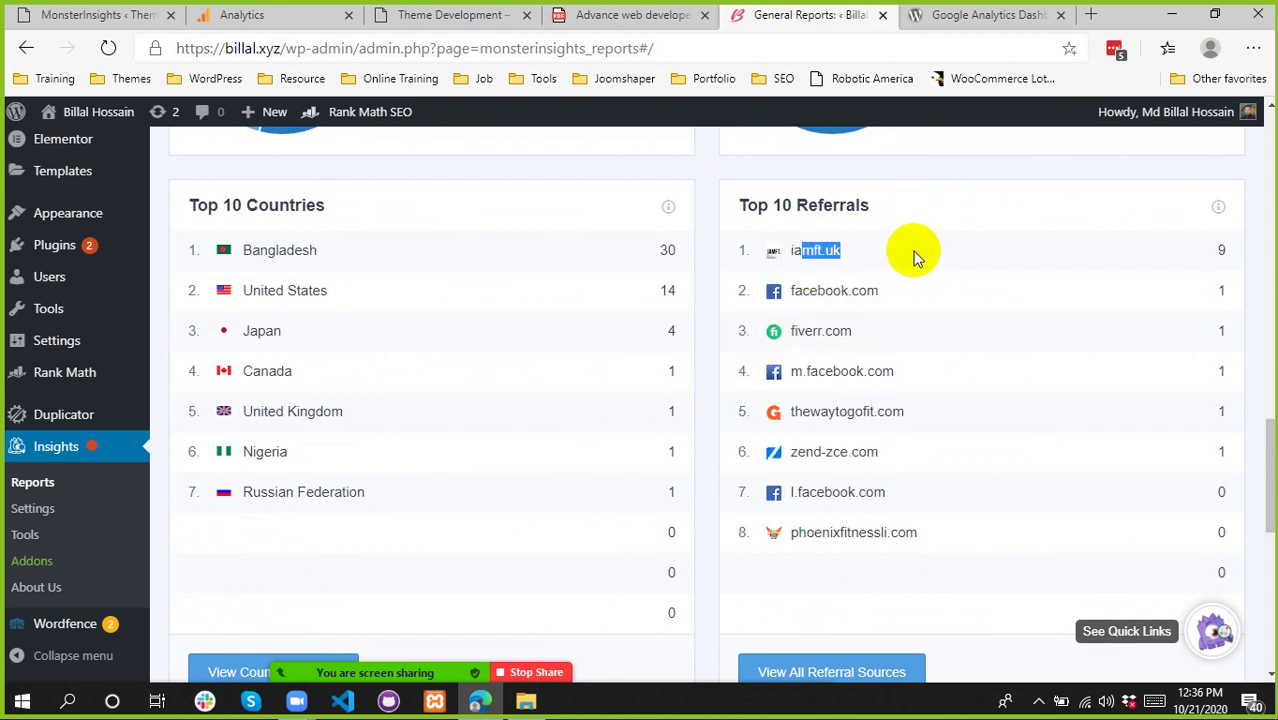
pyautogui.moveTo(790, 250); pyautogui.dragTo(900, 258)
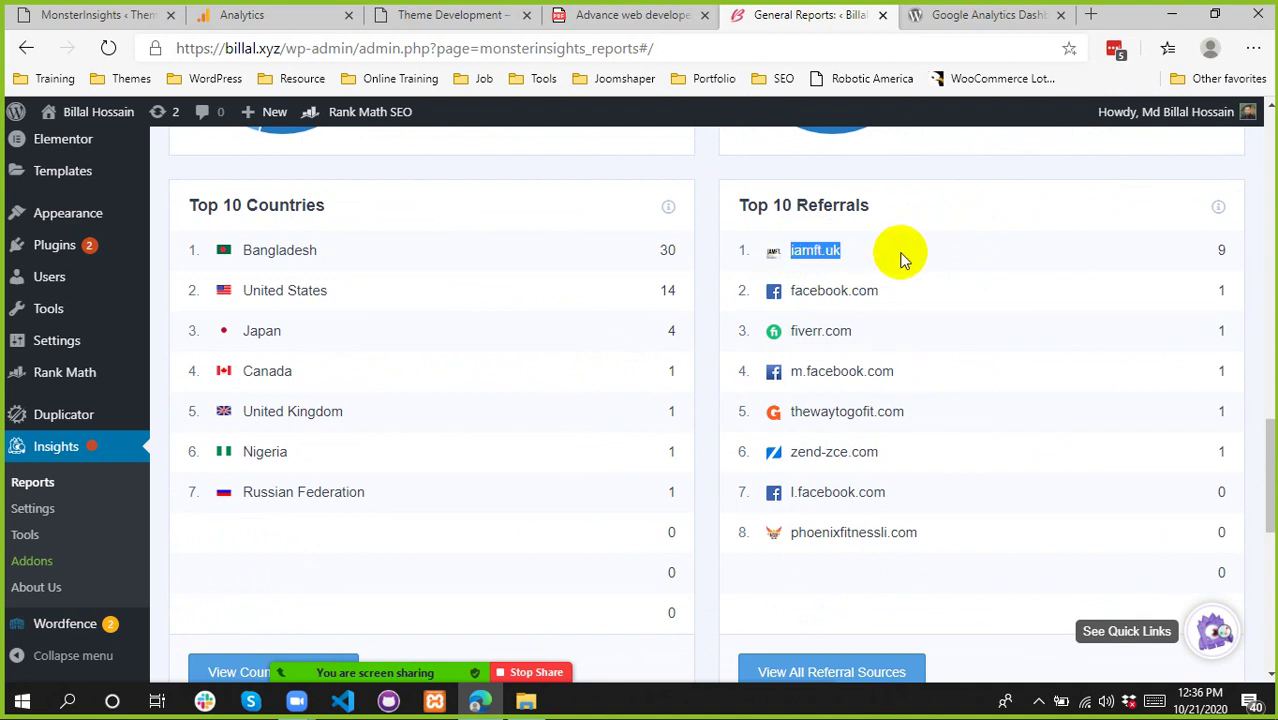
pyautogui.click(1129, 253)
pyautogui.rightClick(950, 251)
pyautogui.rightClick(865, 251)
pyautogui.click(1039, 255)
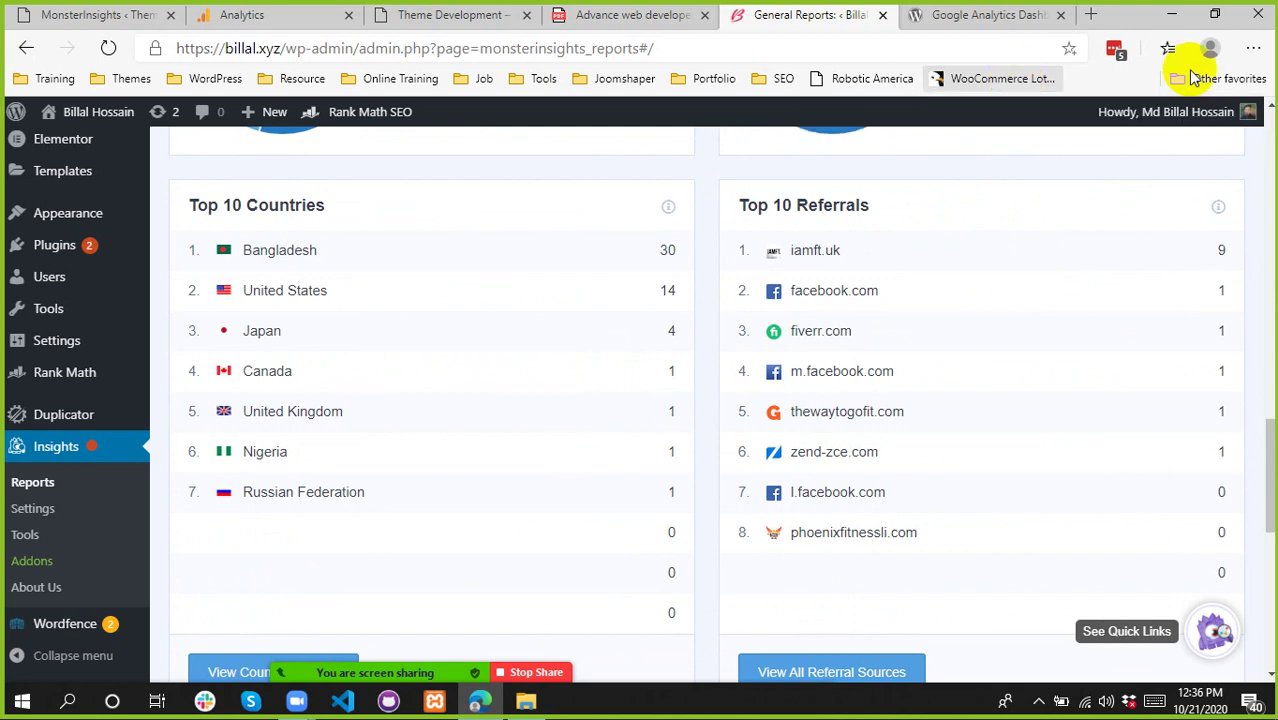
pyautogui.click(1221, 254)
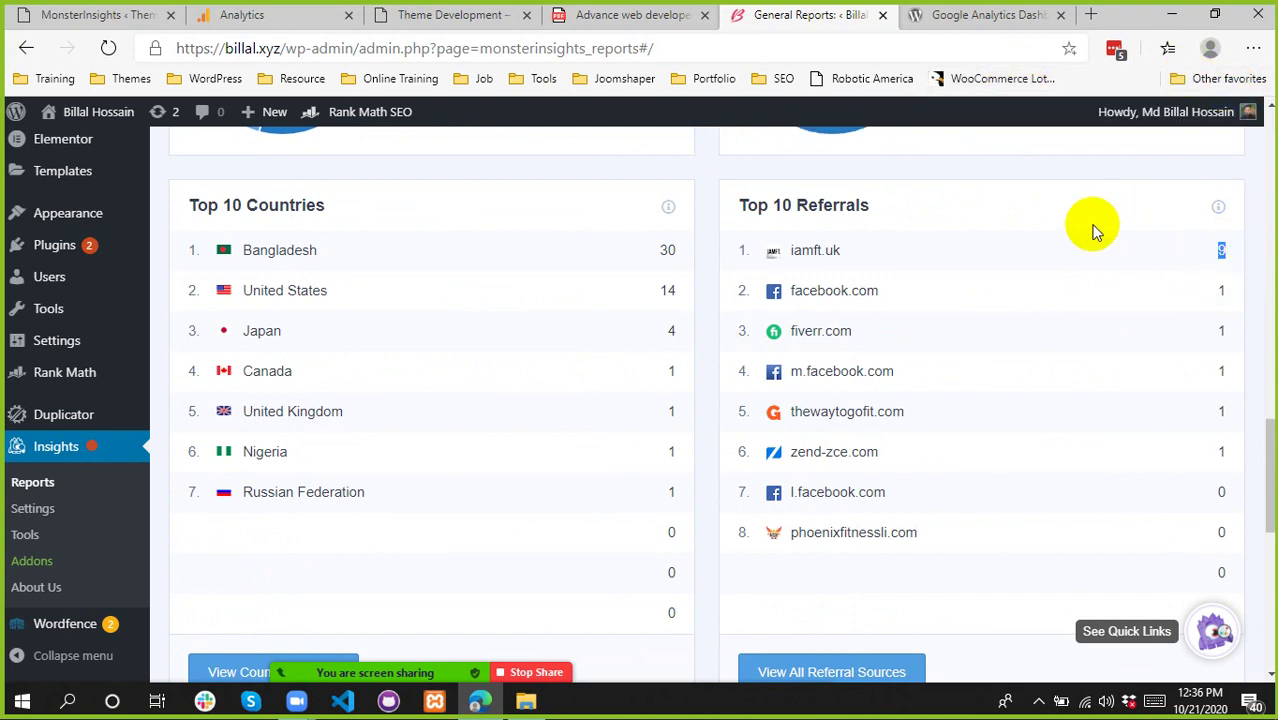
pyautogui.click(948, 253)
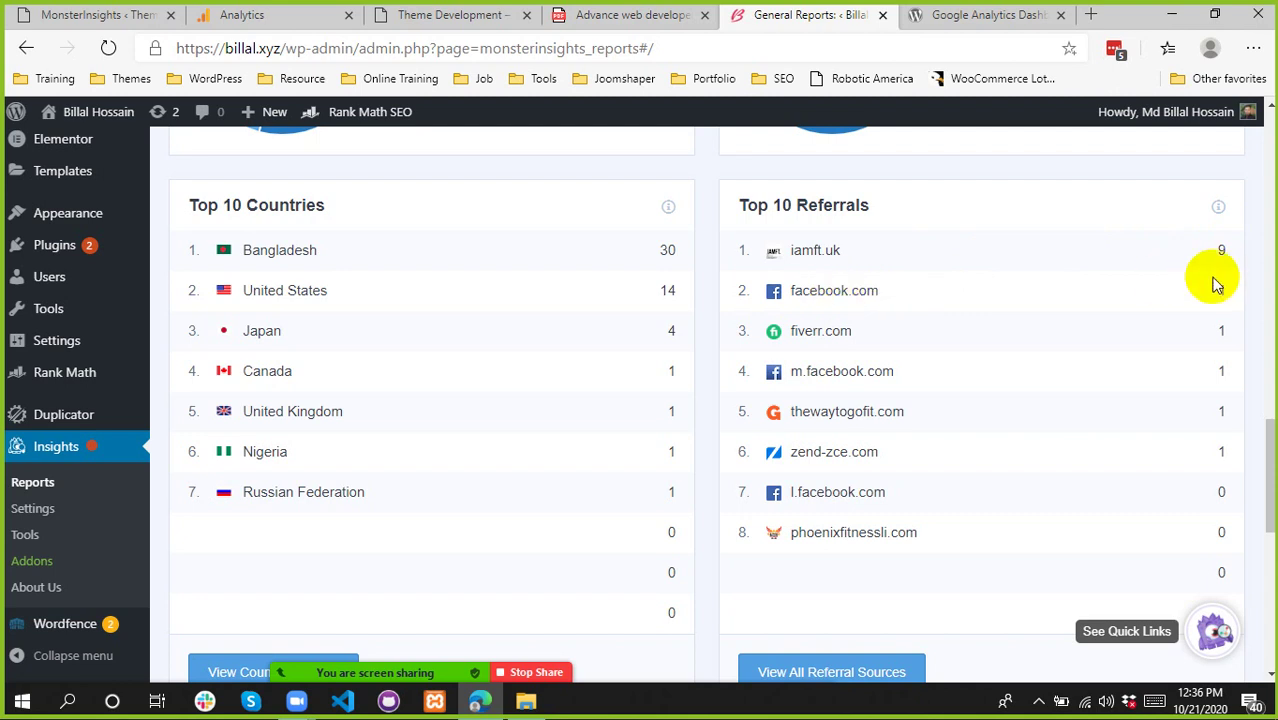
# - Examine the remaining Top 10 Referrals entries, highlighting fiverr.com with its count, thewaytogofit.com, zend-zce.com and phoenixfitnessli.com
pyautogui.moveTo(805, 331); pyautogui.dragTo(1093, 334)
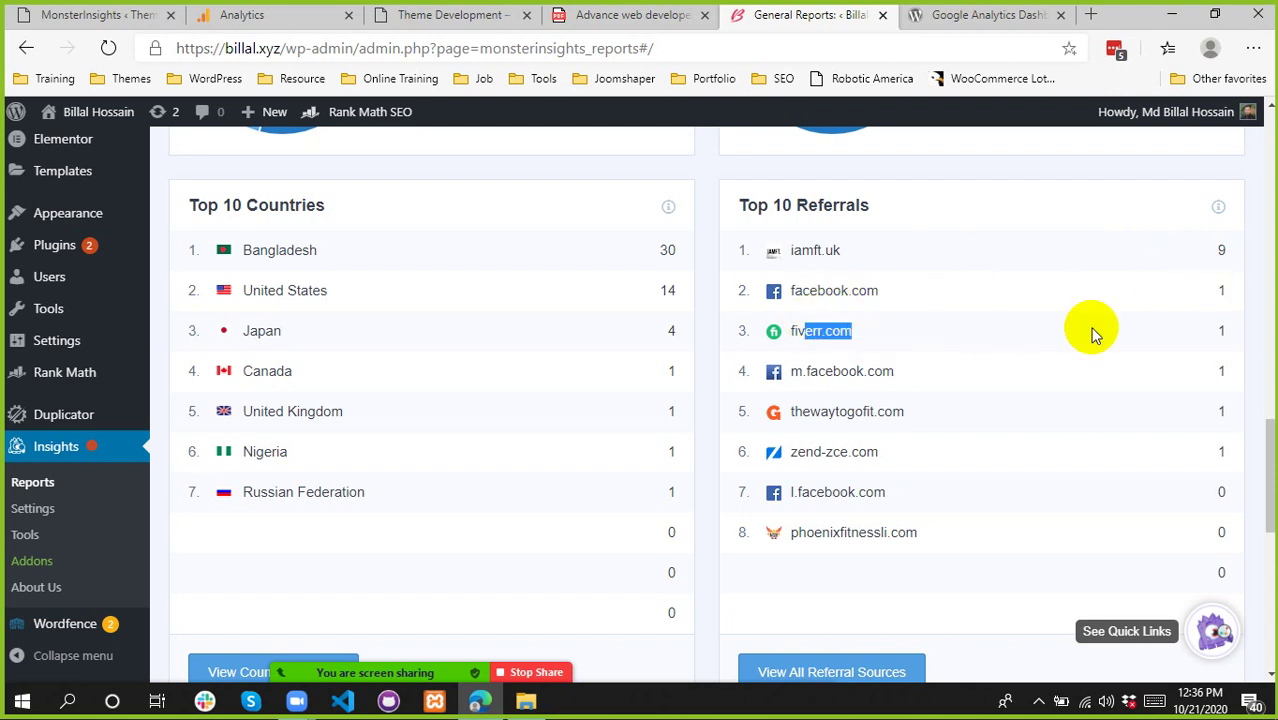
pyautogui.click(918, 332)
pyautogui.moveTo(1230, 338); pyautogui.dragTo(1101, 342)
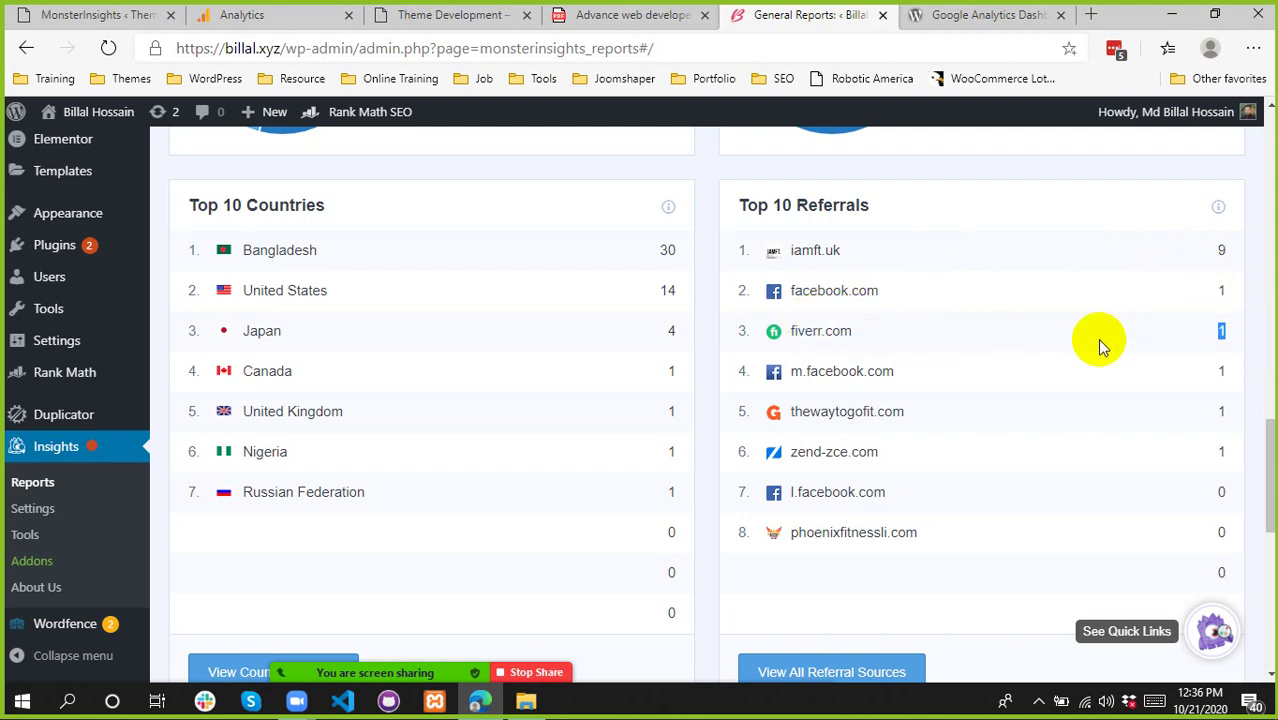
pyautogui.click(1047, 322)
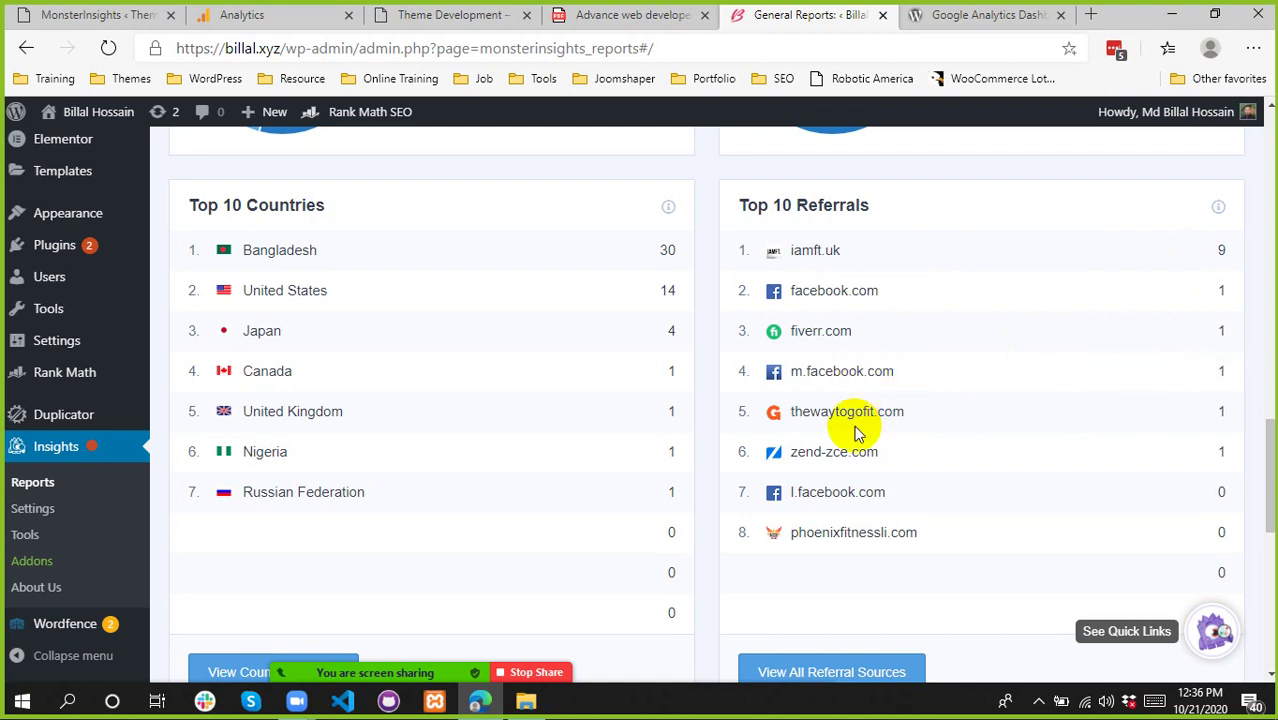
pyautogui.moveTo(810, 411); pyautogui.dragTo(984, 418)
pyautogui.moveTo(833, 451); pyautogui.dragTo(1265, 444)
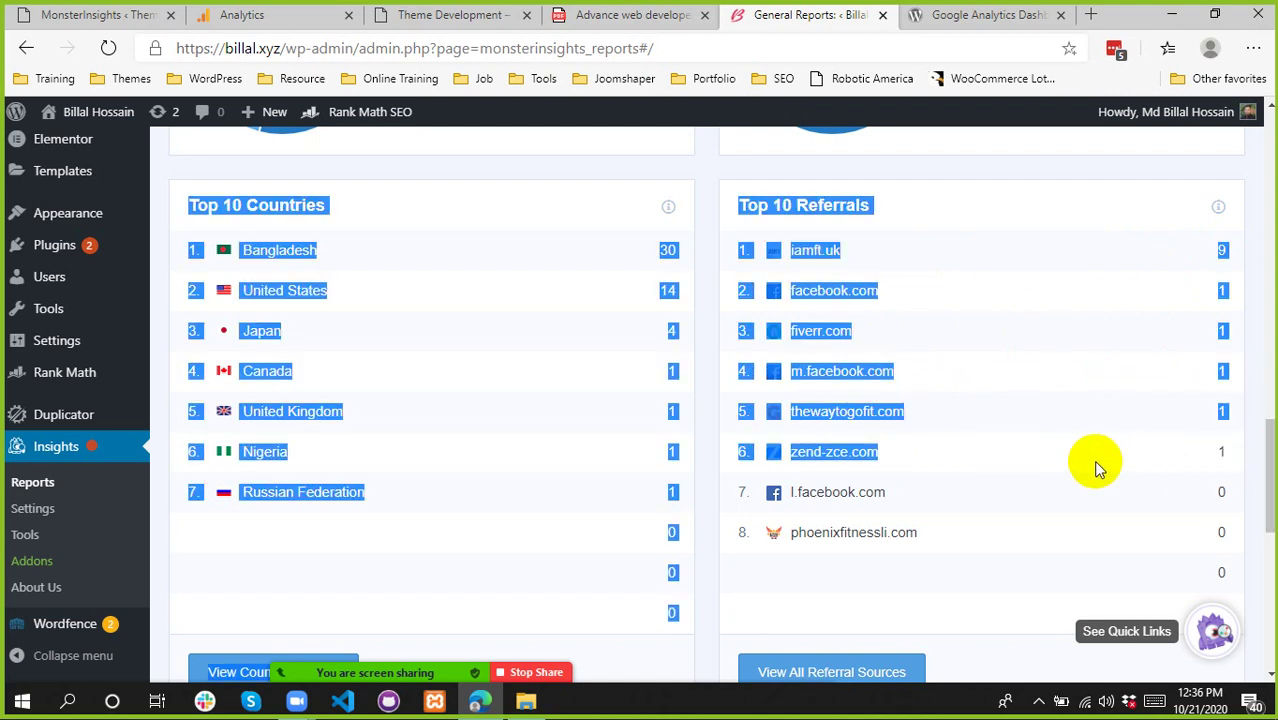
pyautogui.click(1061, 464)
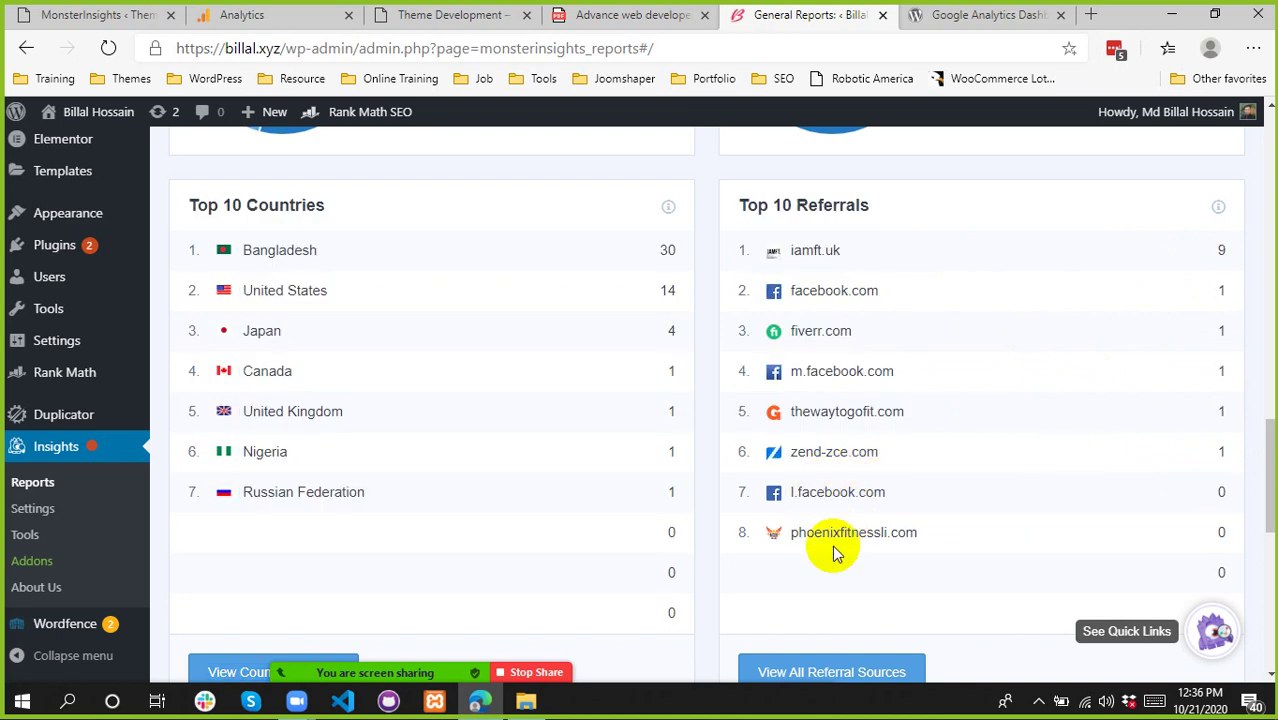
pyautogui.moveTo(813, 532); pyautogui.dragTo(1040, 533)
pyautogui.click(1107, 528)
# - Examine the Top Posts/Pages list from its heading to the tenth entry and compare the pages' view counts
pyautogui.scroll(-3, 941, 513)
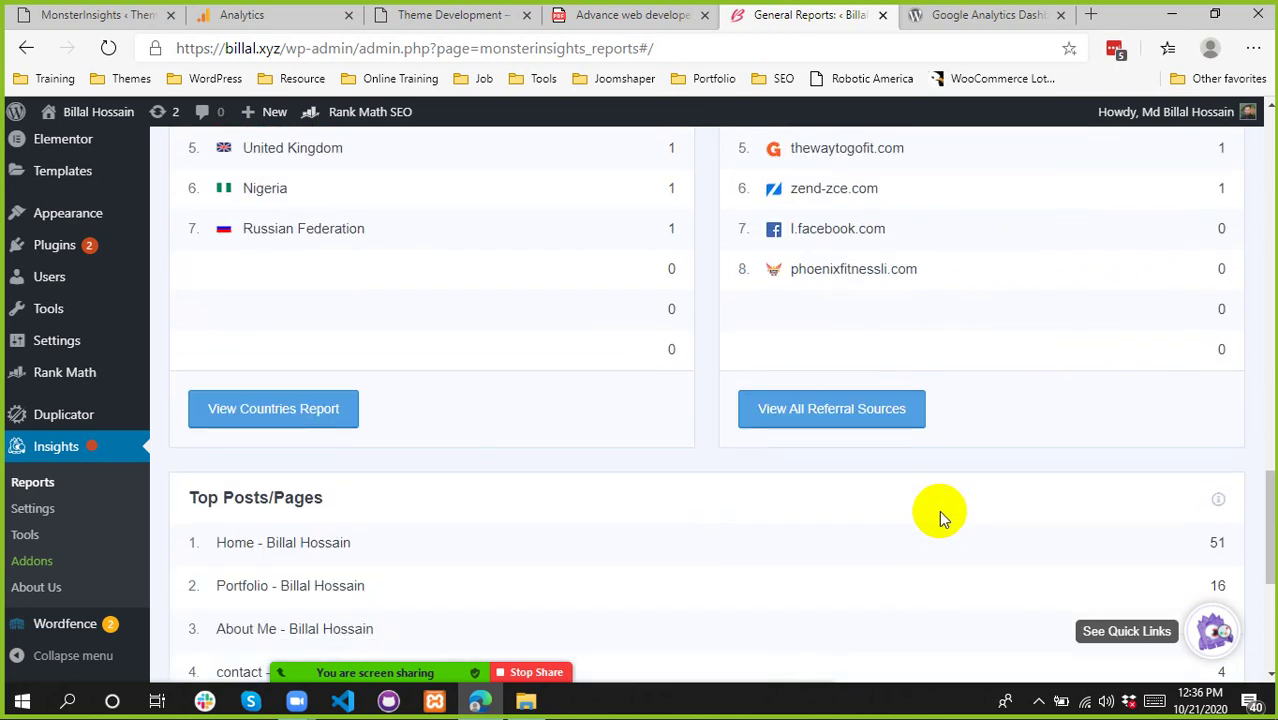
pyautogui.scroll(3, 995, 485)
pyautogui.scroll(-4, 1004, 479)
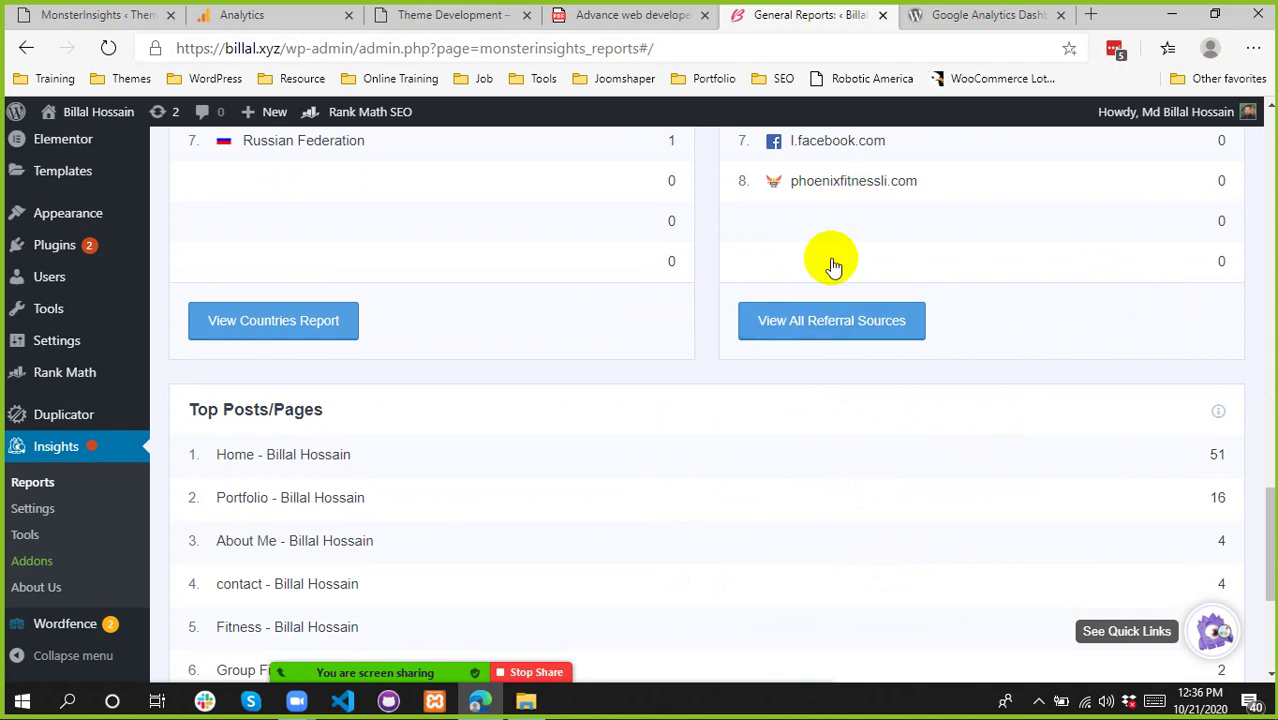
pyautogui.scroll(3, 840, 268)
pyautogui.scroll(-3, 894, 308)
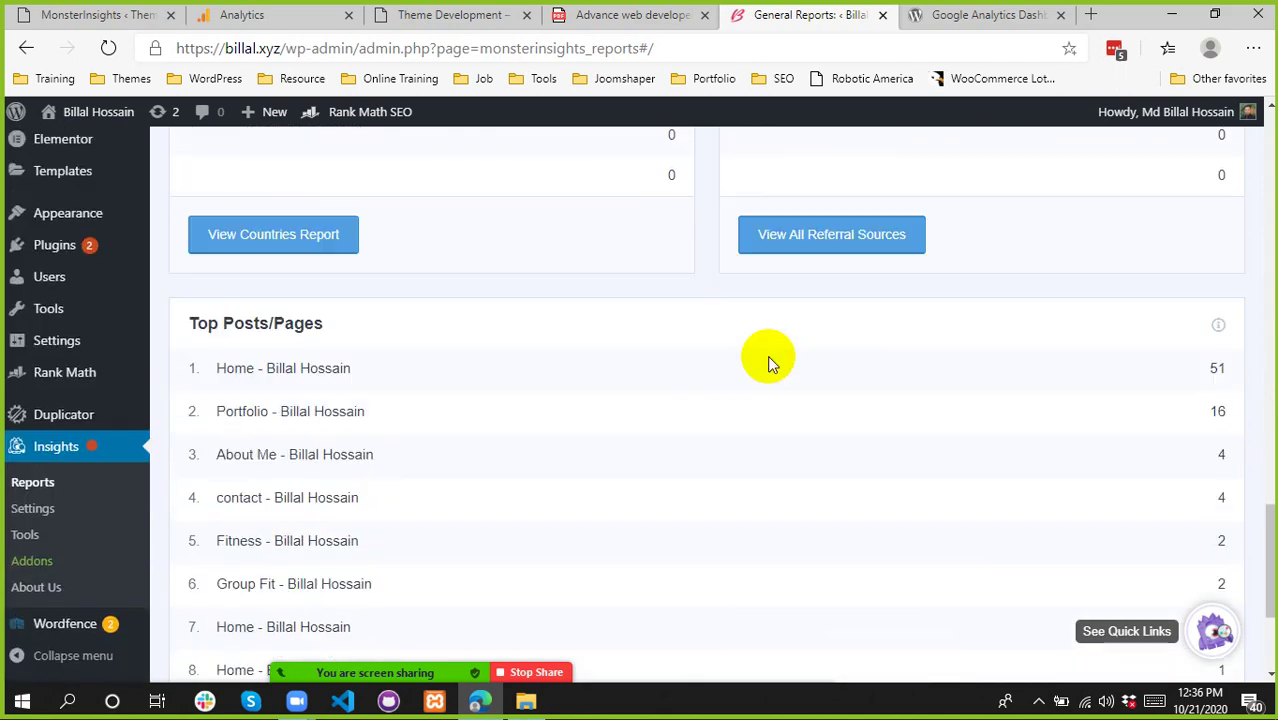
pyautogui.moveTo(252, 322); pyautogui.dragTo(311, 318)
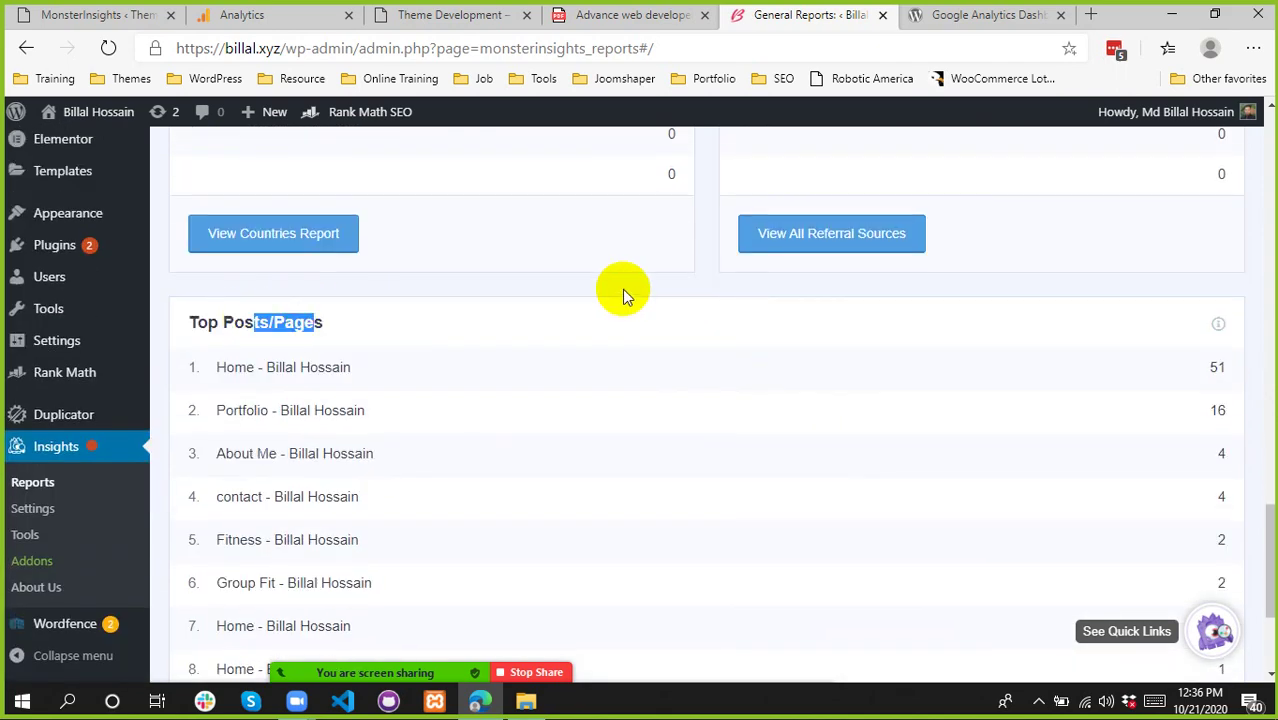
pyautogui.click(707, 257)
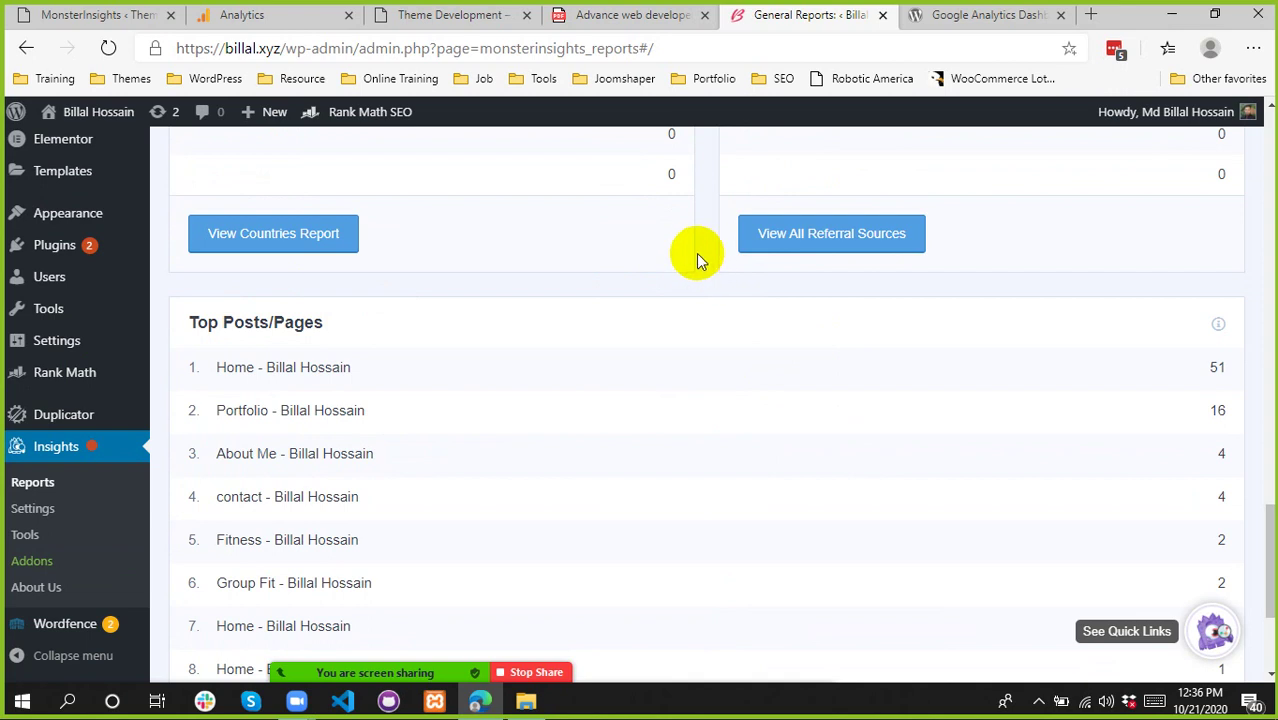
pyautogui.scroll(-2, 654, 276)
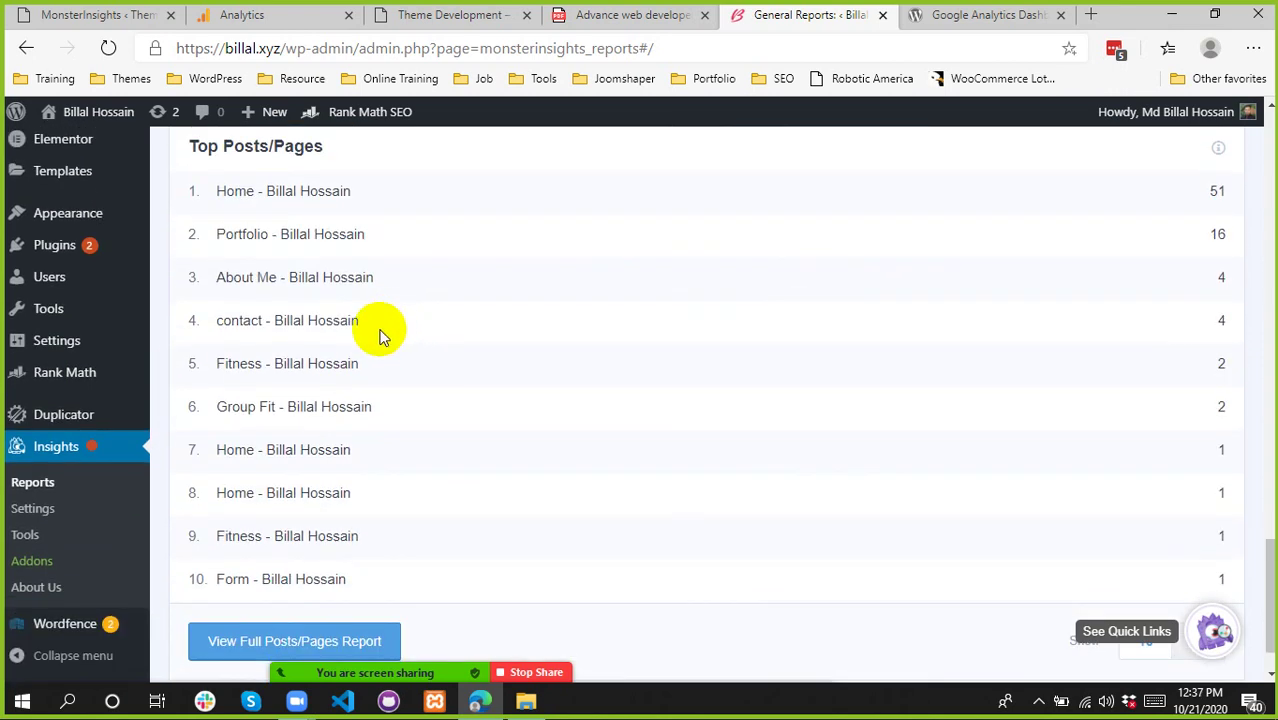
pyautogui.scroll(-1, 396, 352)
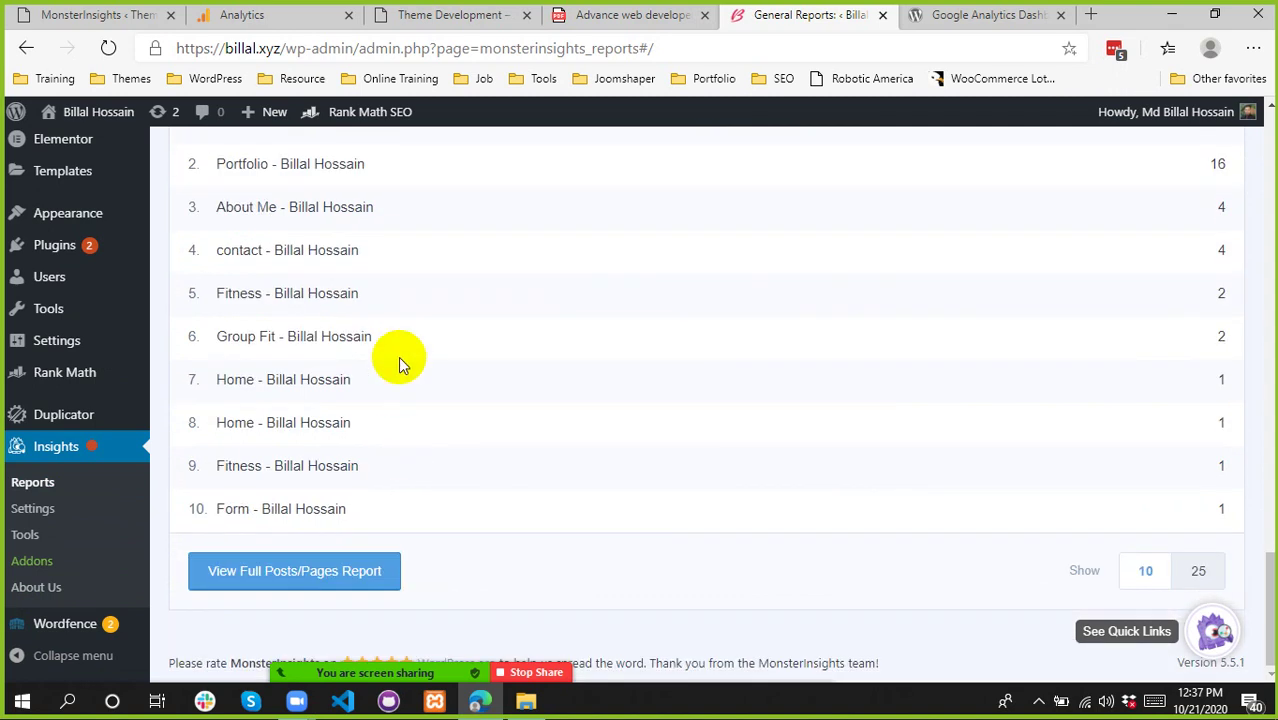
pyautogui.scroll(3, 410, 483)
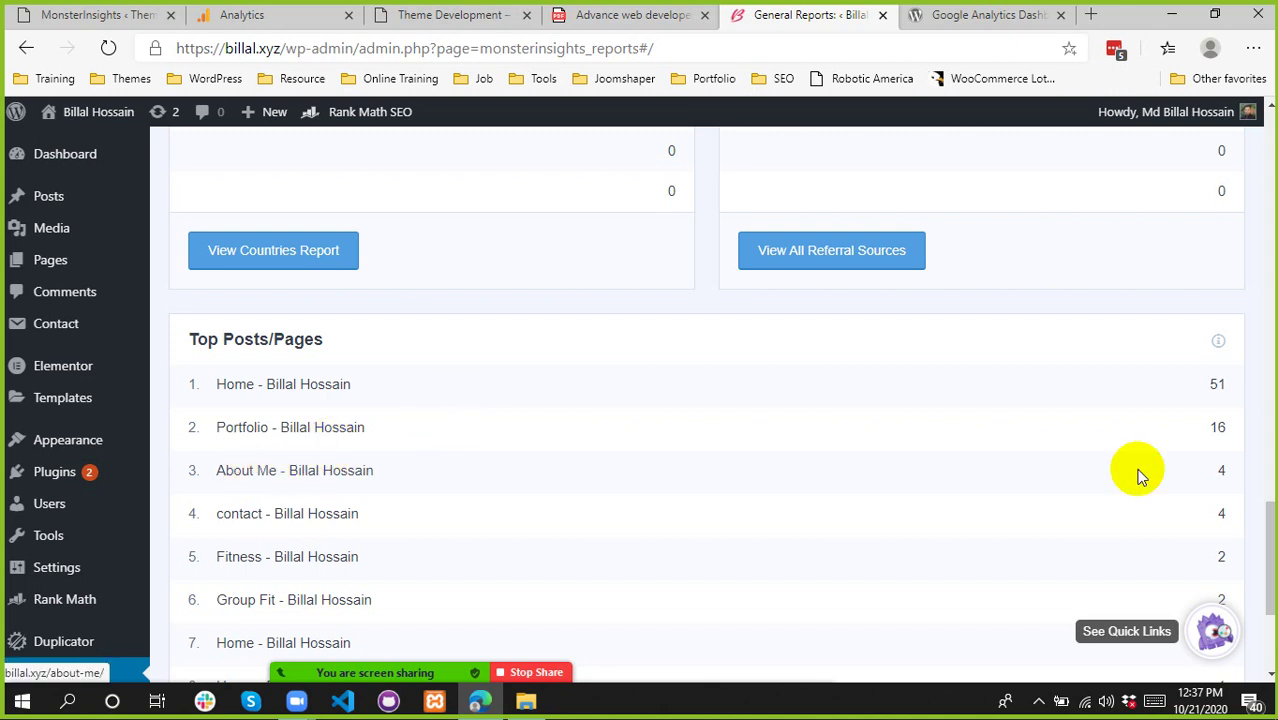
# - Open the About Me page from Top Posts/Pages in a new tab and return to the report
pyautogui.rightClick(258, 469)
pyautogui.click(419, 176)
pyautogui.click(835, 14)
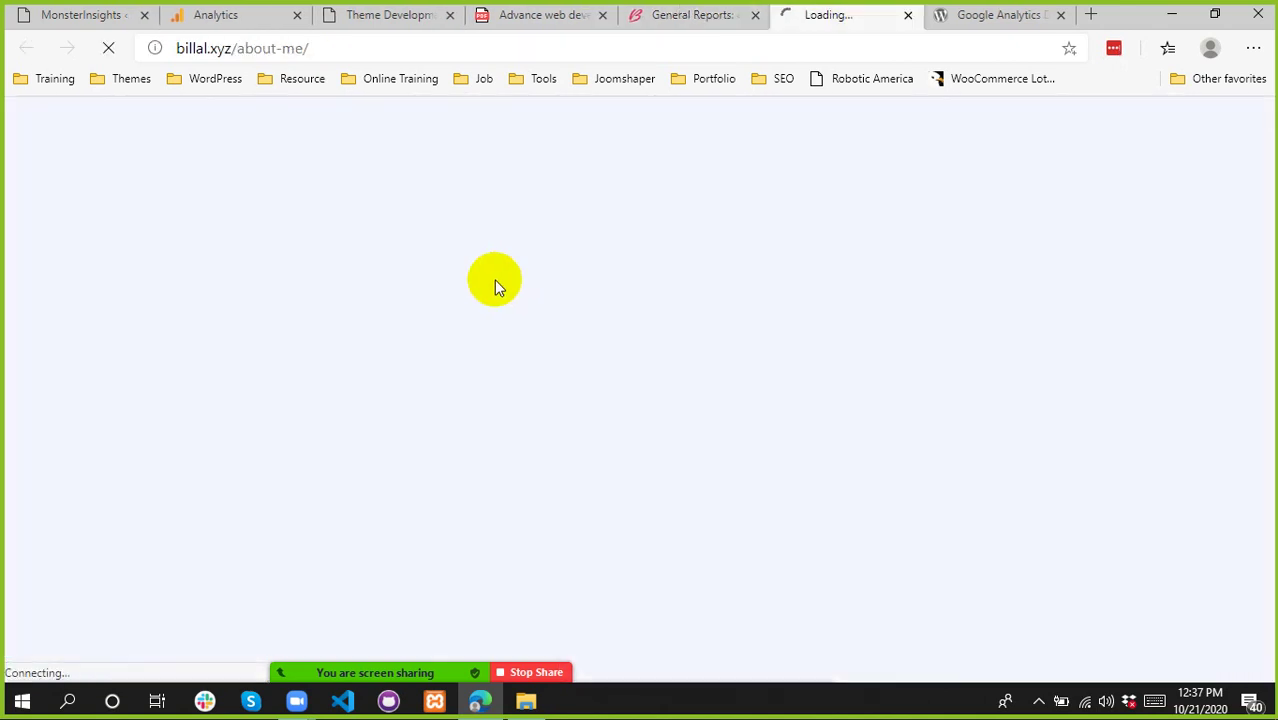
pyautogui.click(693, 10)
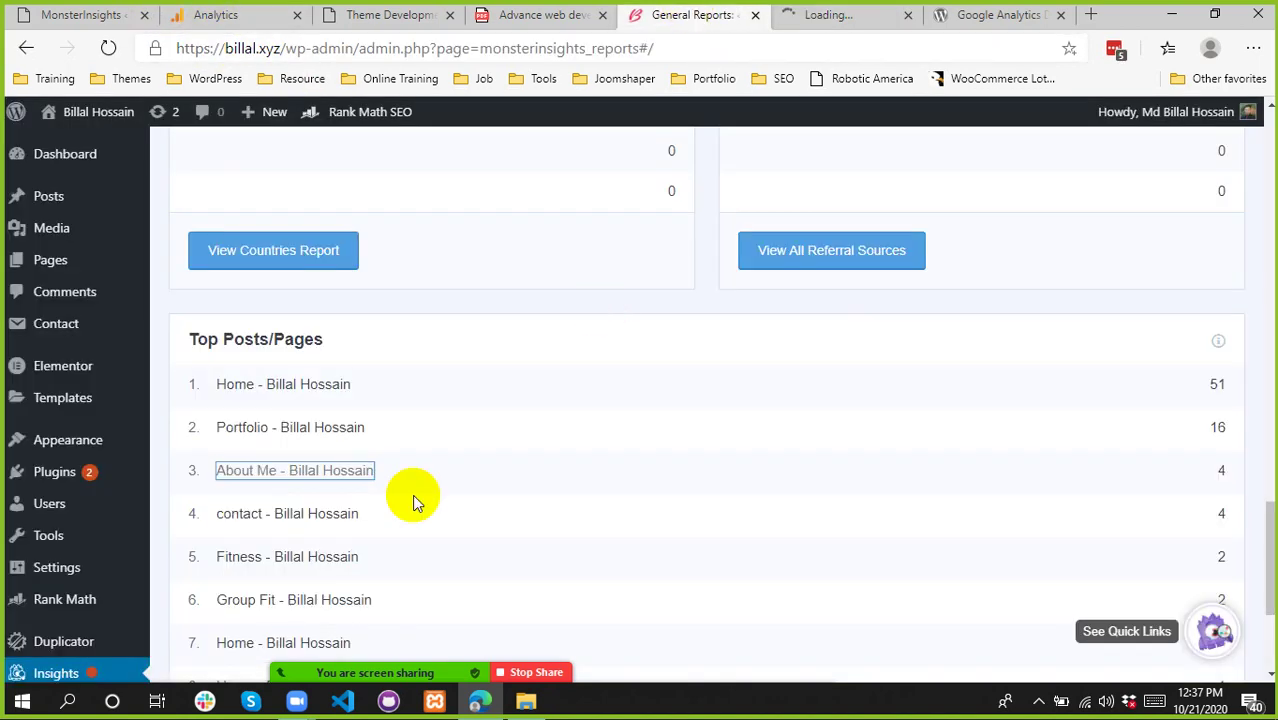
# - Open the seventh Top Posts/Pages entry, a Home page, in a new tab and return to the report
pyautogui.scroll(-2, 403, 493)
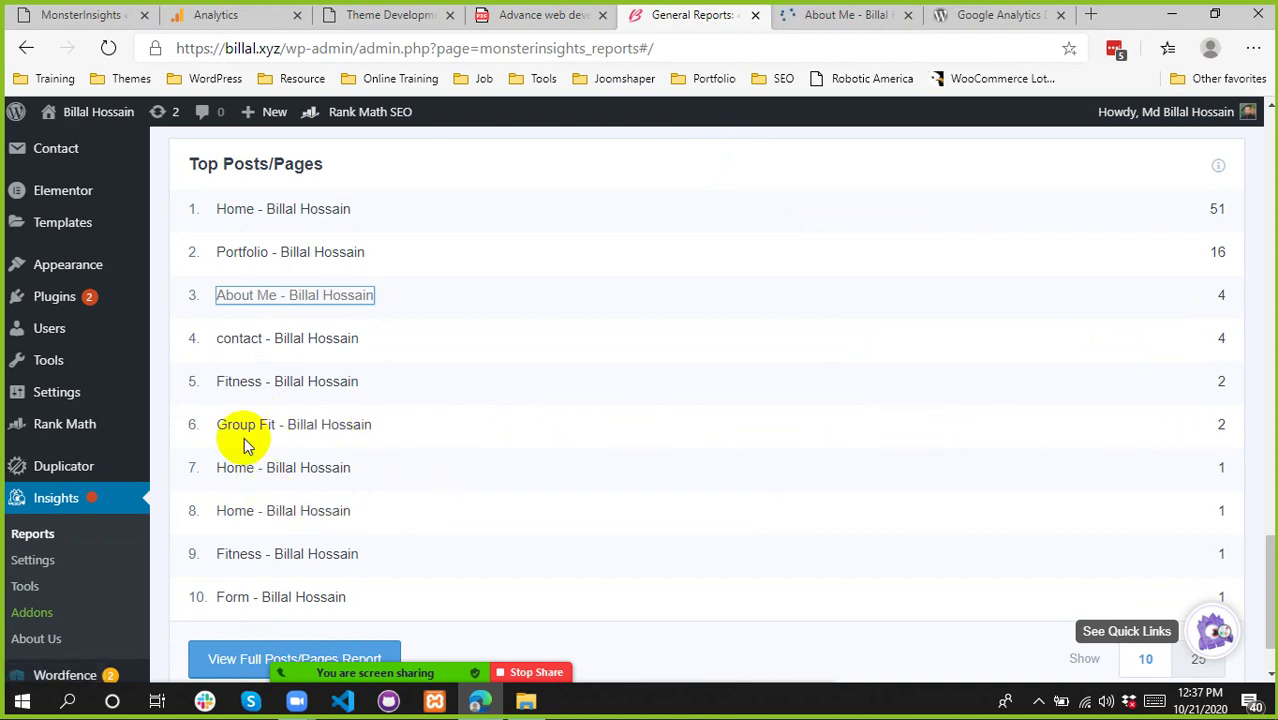
pyautogui.rightClick(284, 477)
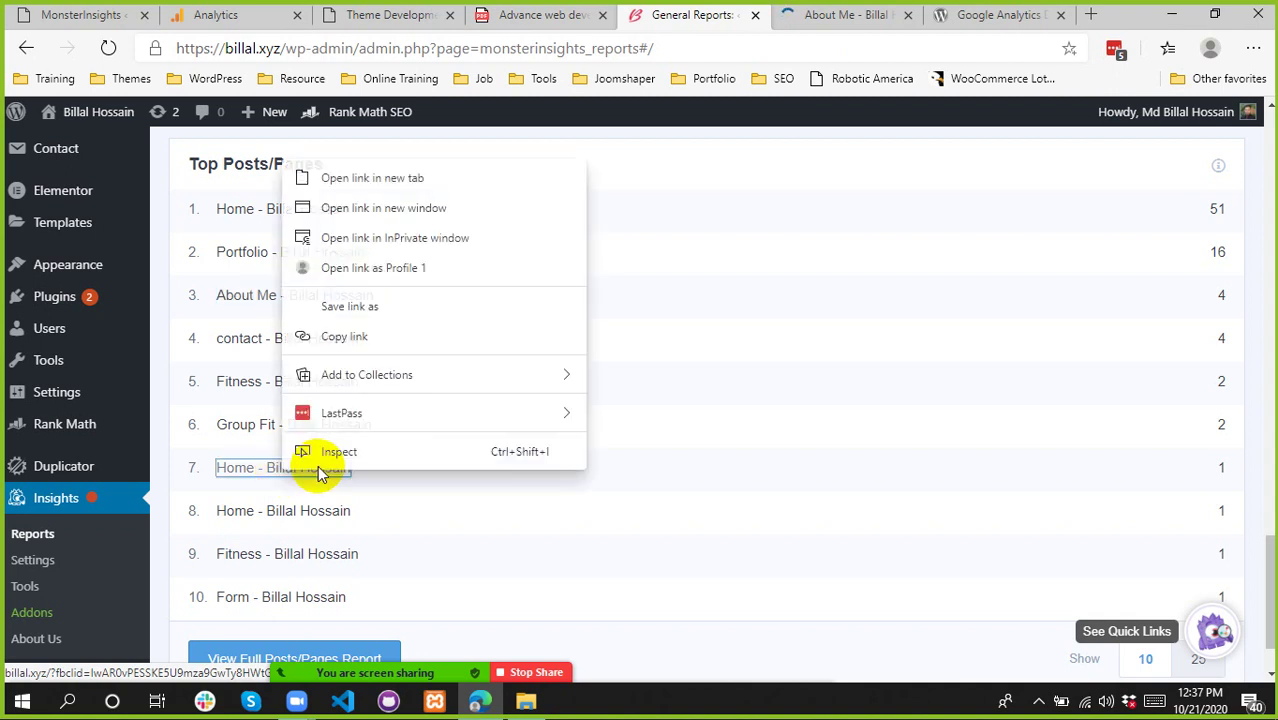
pyautogui.click(414, 177)
pyautogui.click(862, 8)
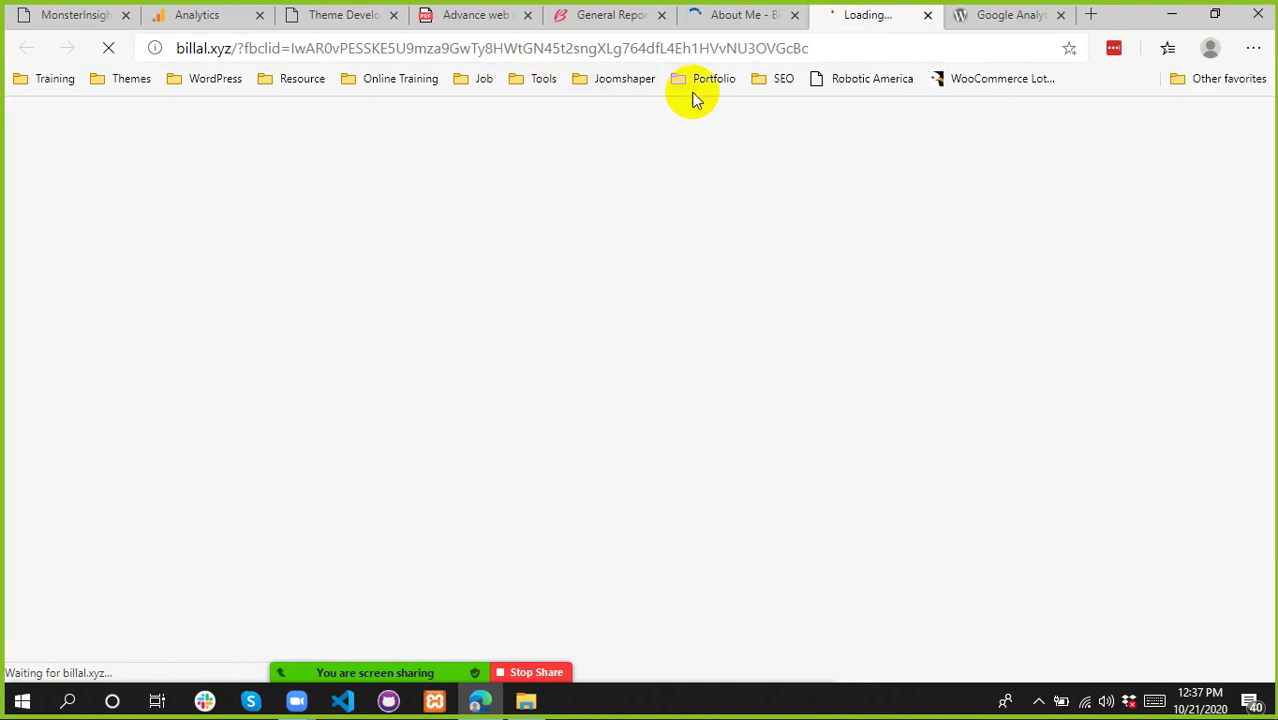
pyautogui.click(722, 16)
pyautogui.click(598, 15)
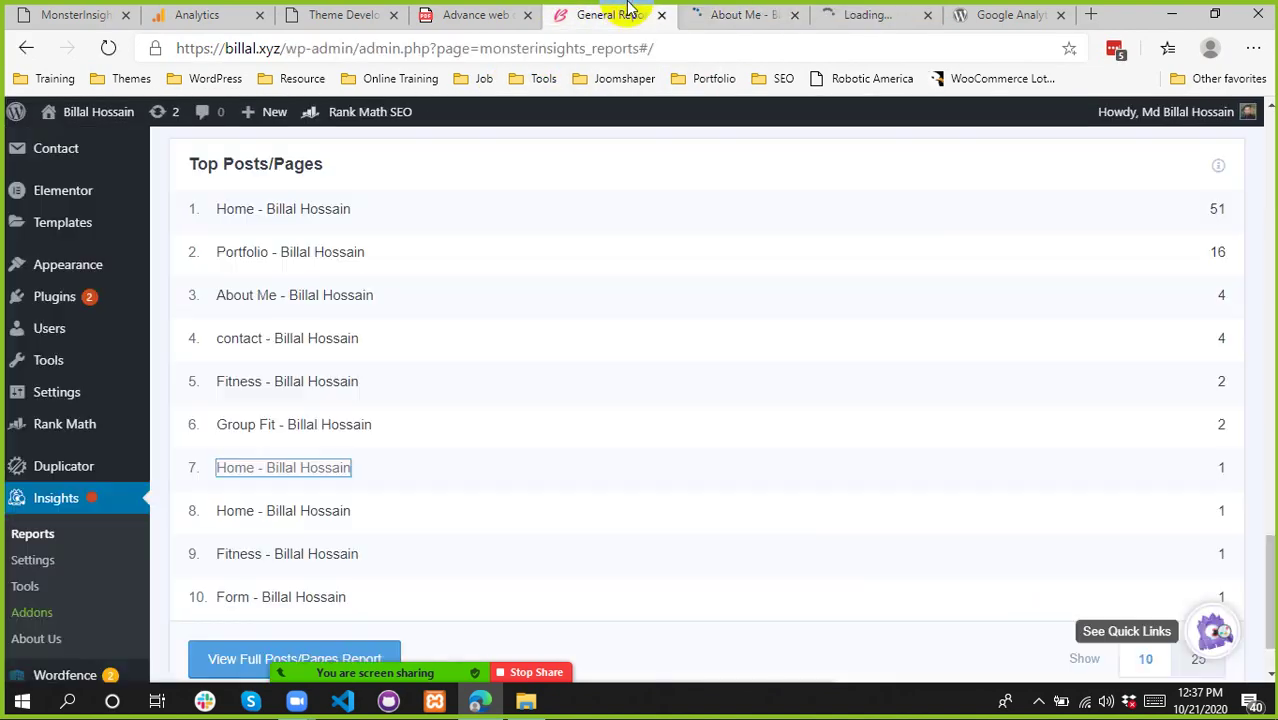
# - Open the tenth Top Posts/Pages entry, the Form page, in a new tab and return to the report
pyautogui.scroll(-2, 475, 420)
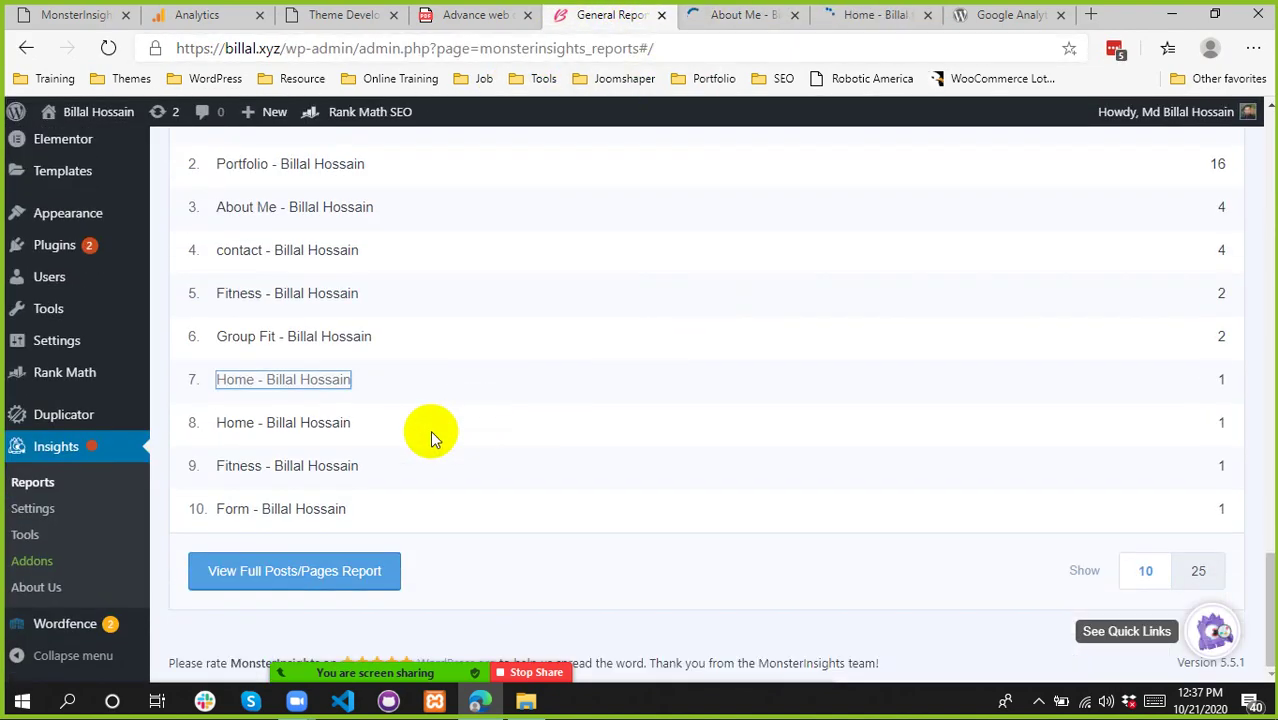
pyautogui.rightClick(248, 522)
pyautogui.click(403, 220)
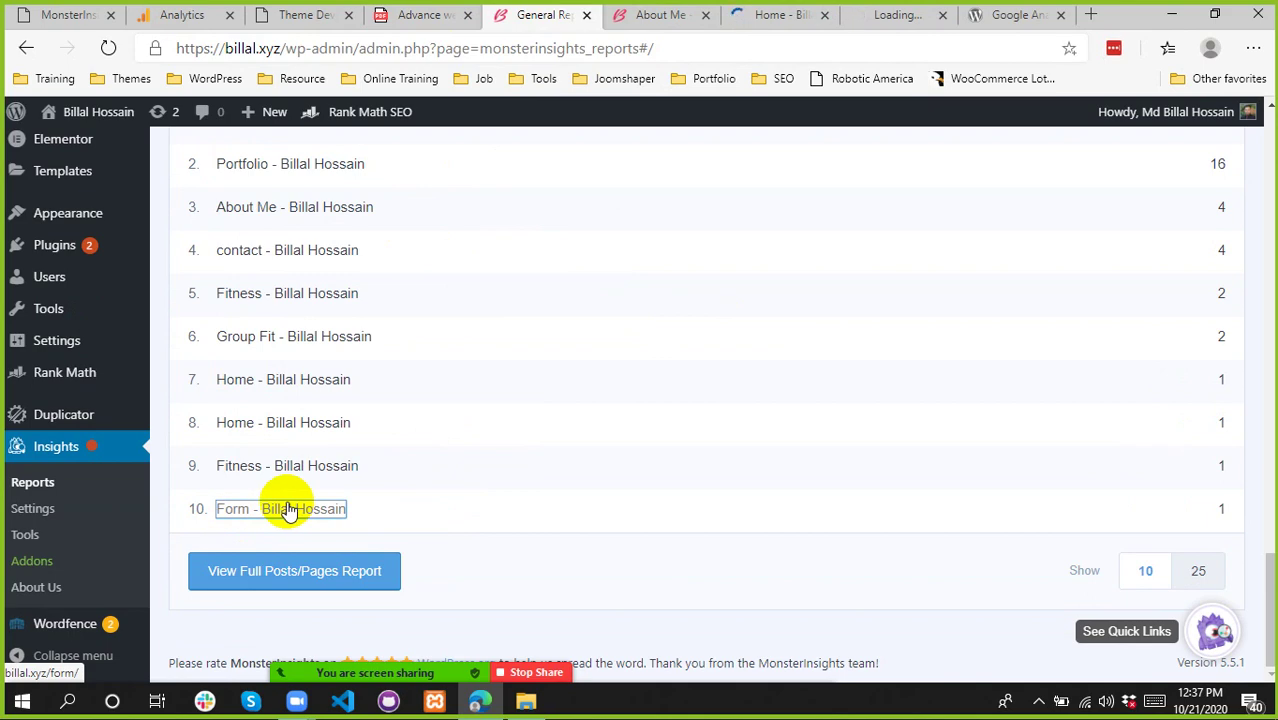
pyautogui.click(648, 16)
pyautogui.click(540, 14)
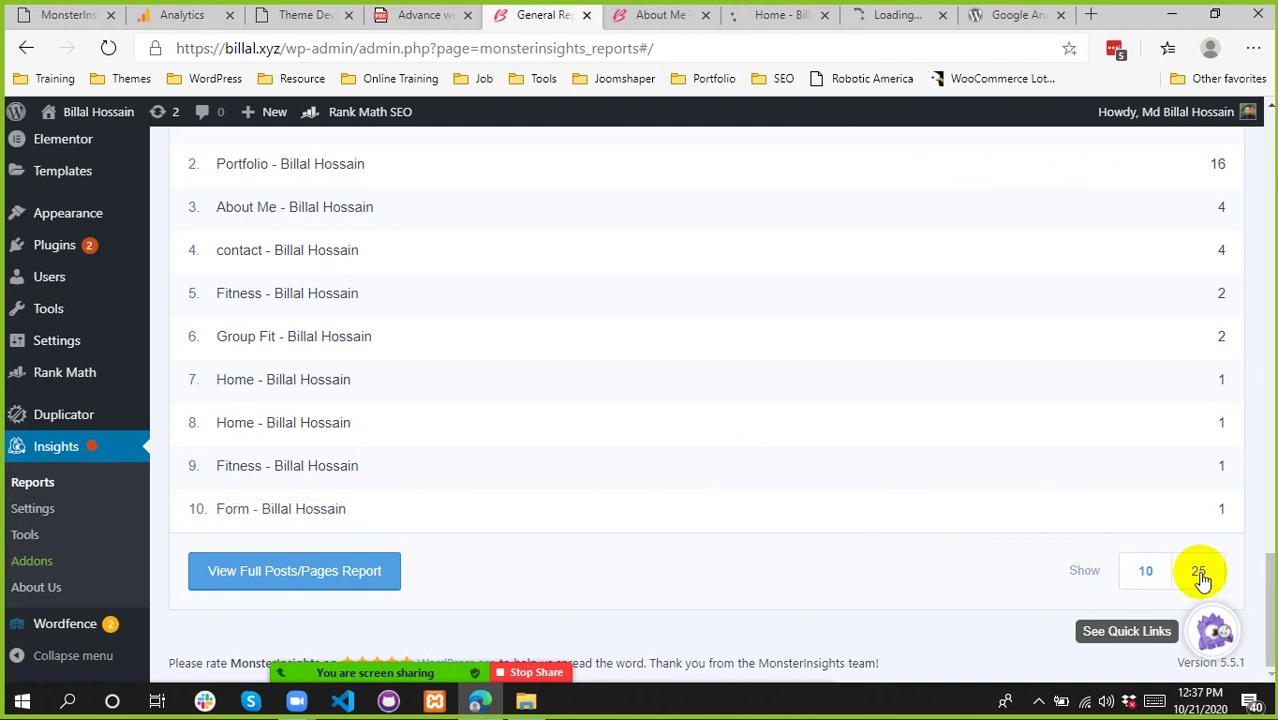
# - Review the whole report again, from Top Posts/Pages back to the session figures, New vs. Returning Visitors and Device Breakdown
pyautogui.scroll(3, 790, 470)
pyautogui.scroll(-3, 773, 426)
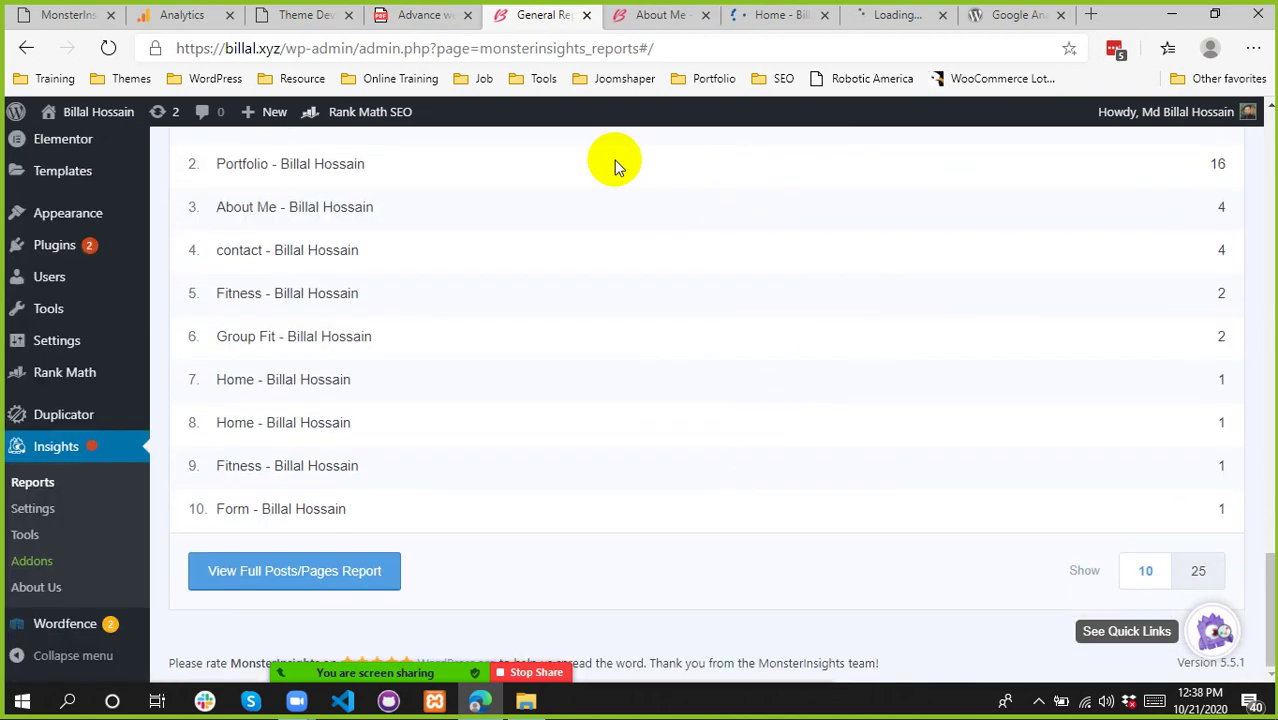
pyautogui.scroll(3, 665, 430)
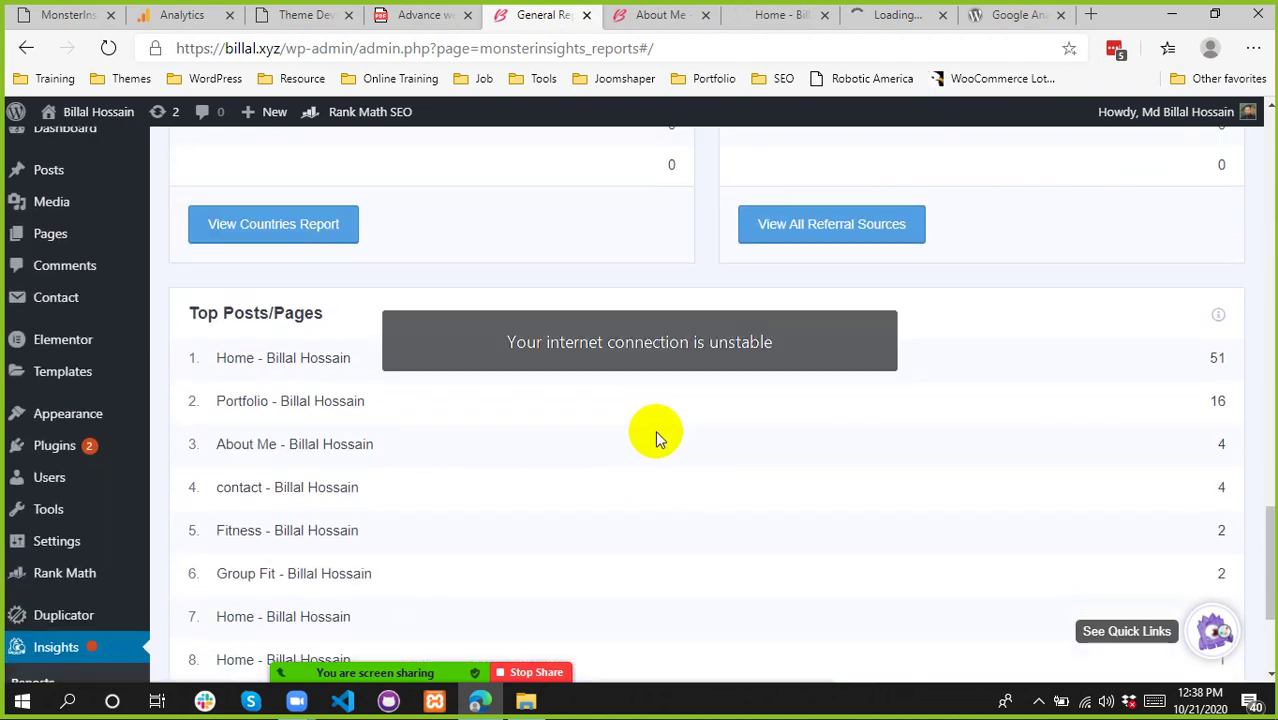
pyautogui.scroll(-3, 655, 460)
pyautogui.scroll(15, 672, 488)
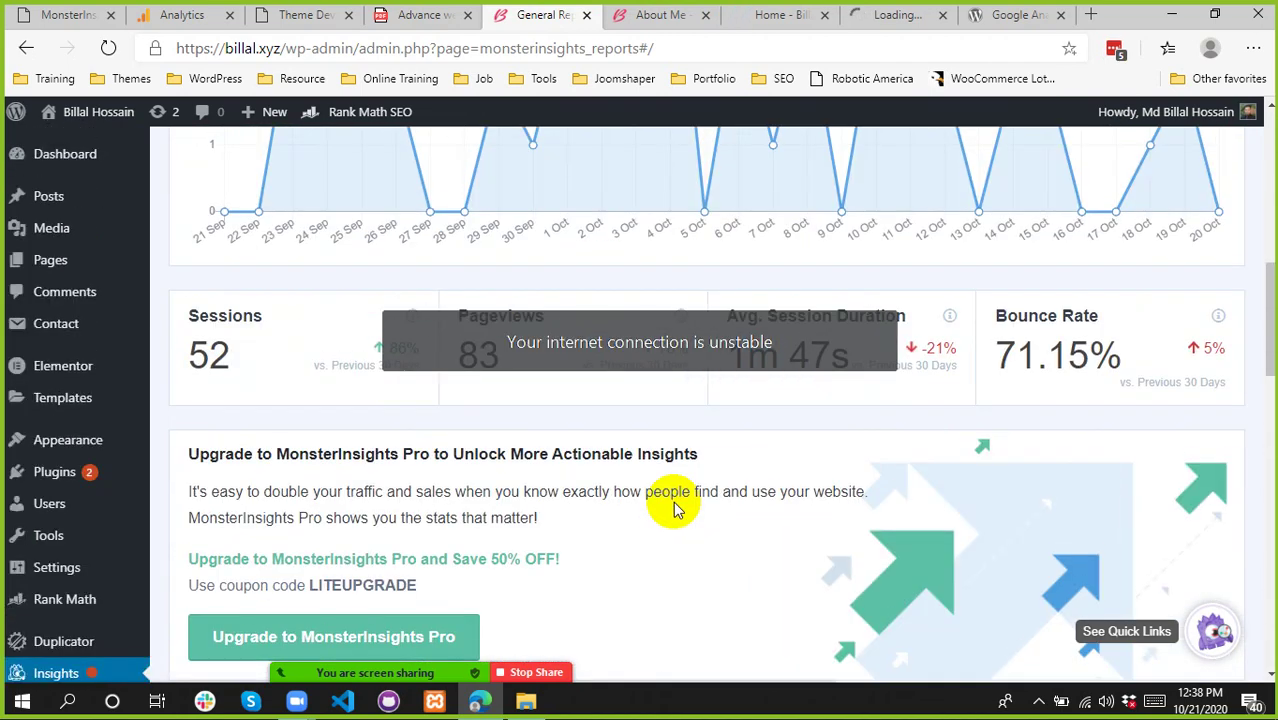
pyautogui.scroll(-3, 780, 505)
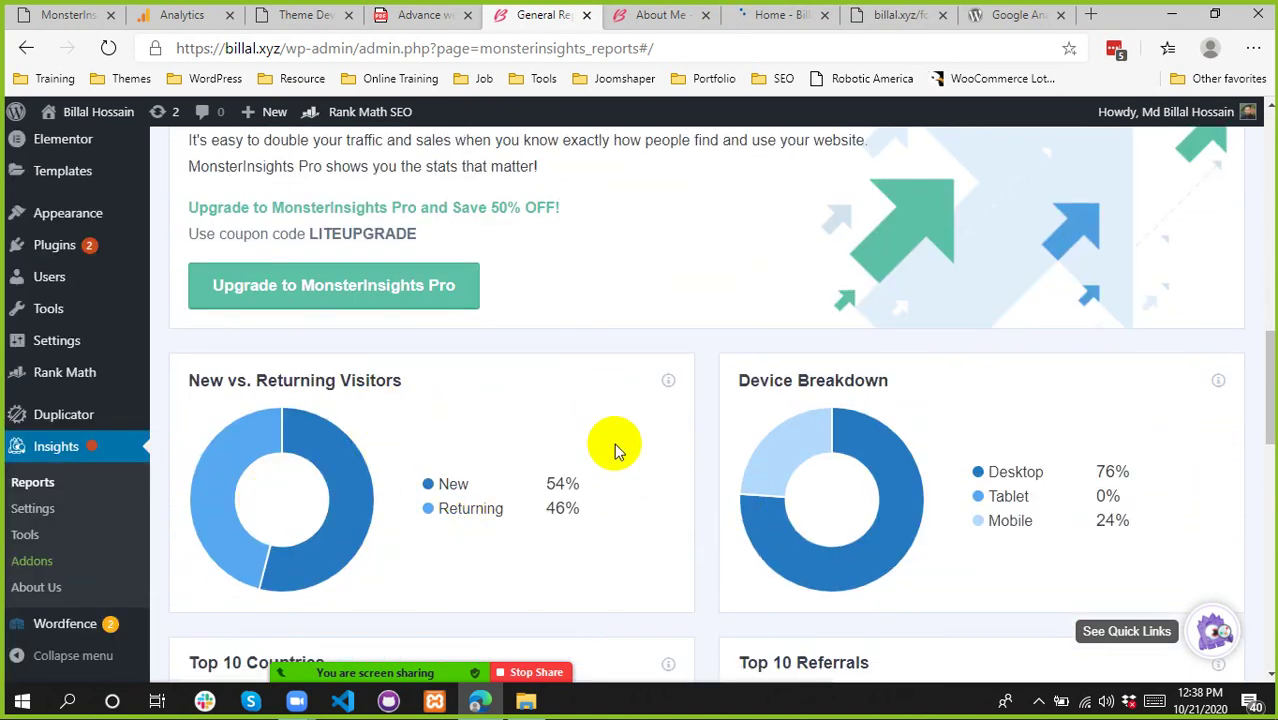
pyautogui.click(418, 12)
pyautogui.click(530, 12)
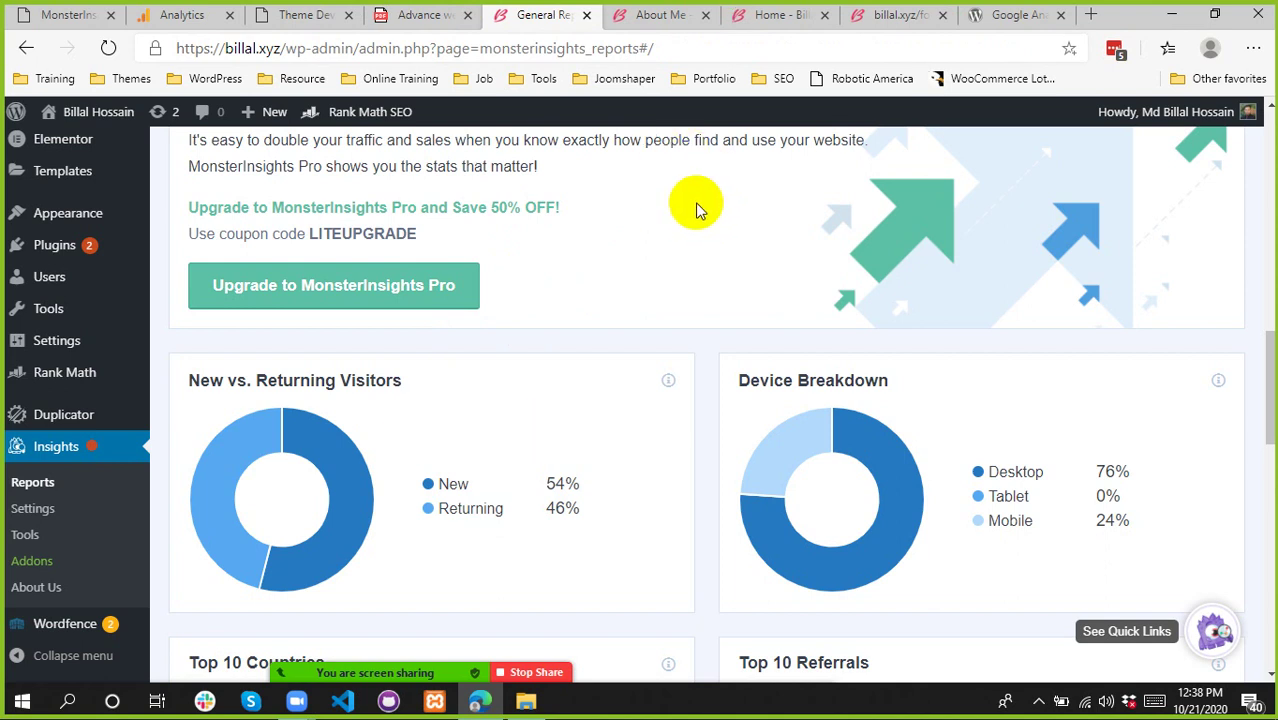
# - Close the About Me page tab and return to the start of the MonsterInsights Overview Report
pyautogui.click(655, 14)
pyautogui.middleClick(686, 10)
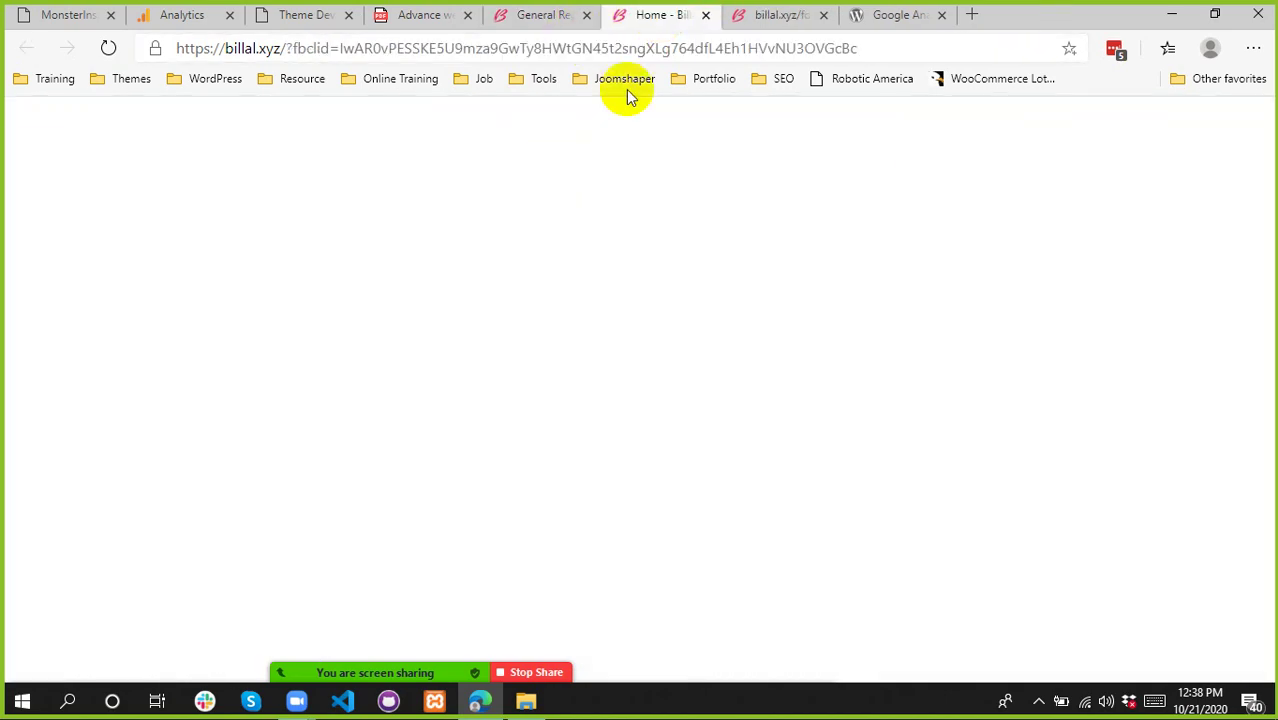
pyautogui.click(557, 10)
pyautogui.scroll(8, 390, 405)
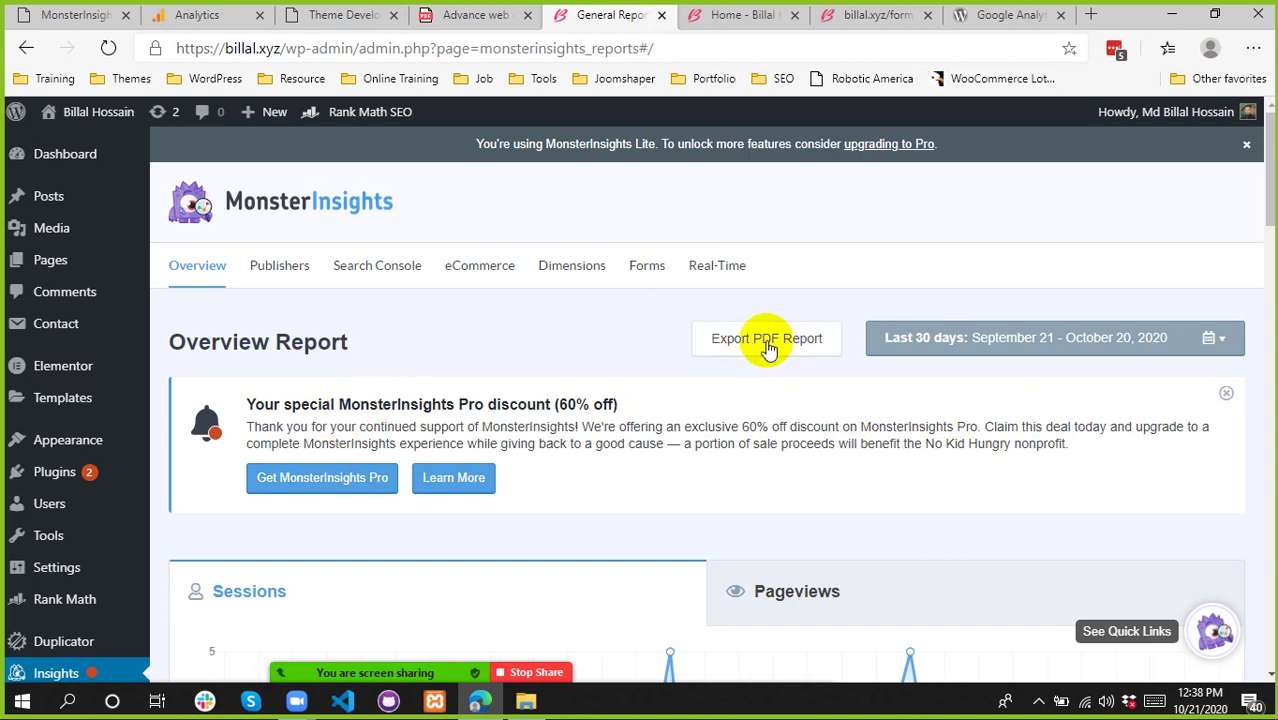
pyautogui.scroll(-3, 978, 428)
pyautogui.scroll(3, 978, 428)
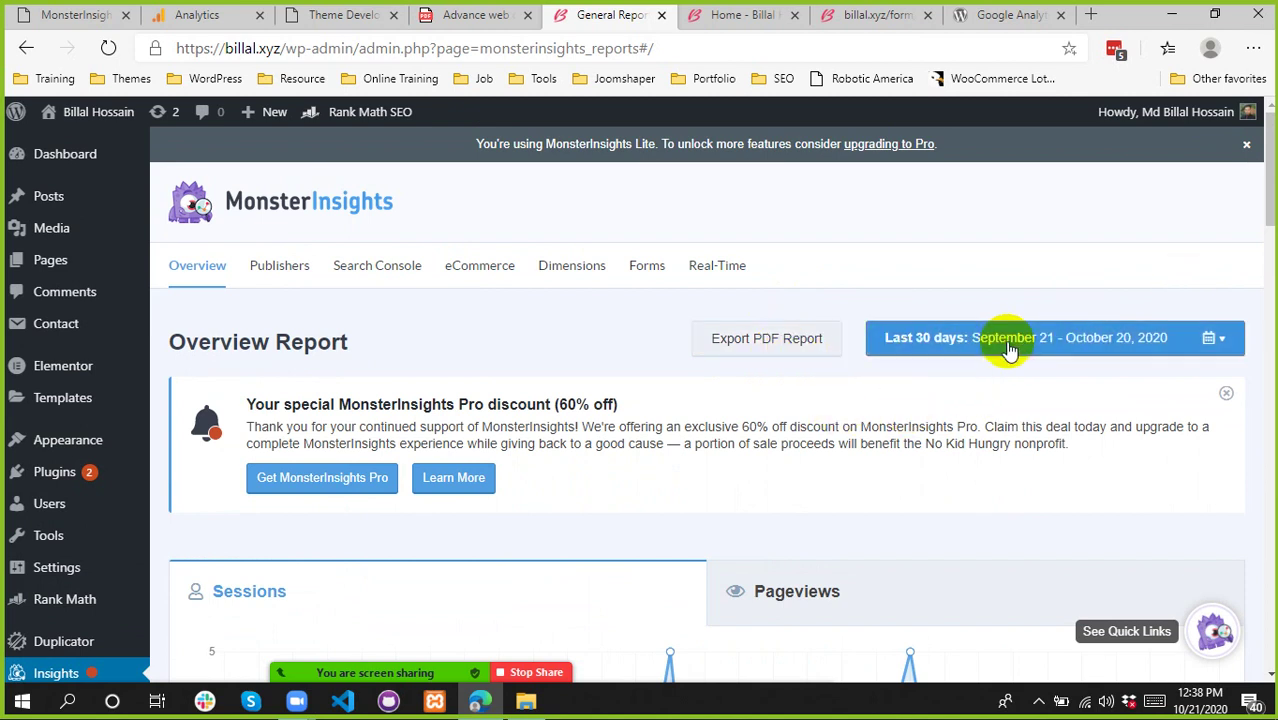
# - Check the report's date range options, dismiss the meeting time-limit notice, and close the date range box
pyautogui.click(1222, 338)
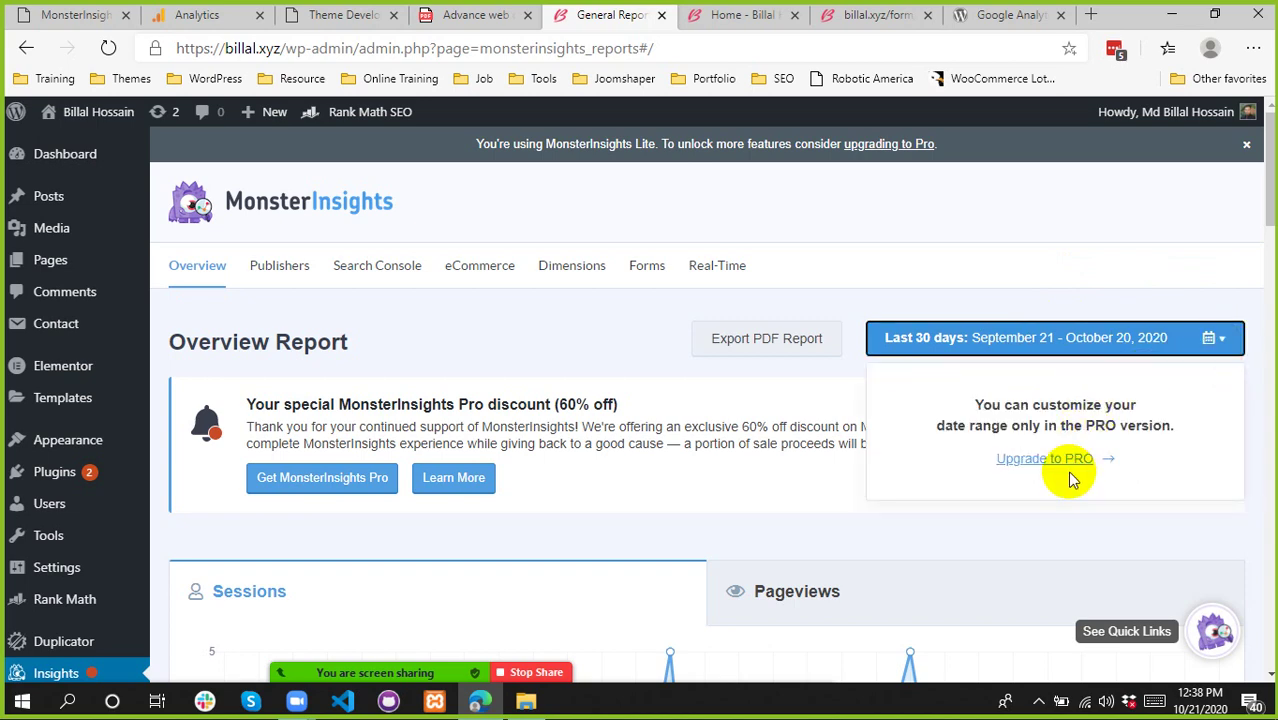
pyautogui.moveTo(1010, 425); pyautogui.dragTo(1148, 425)
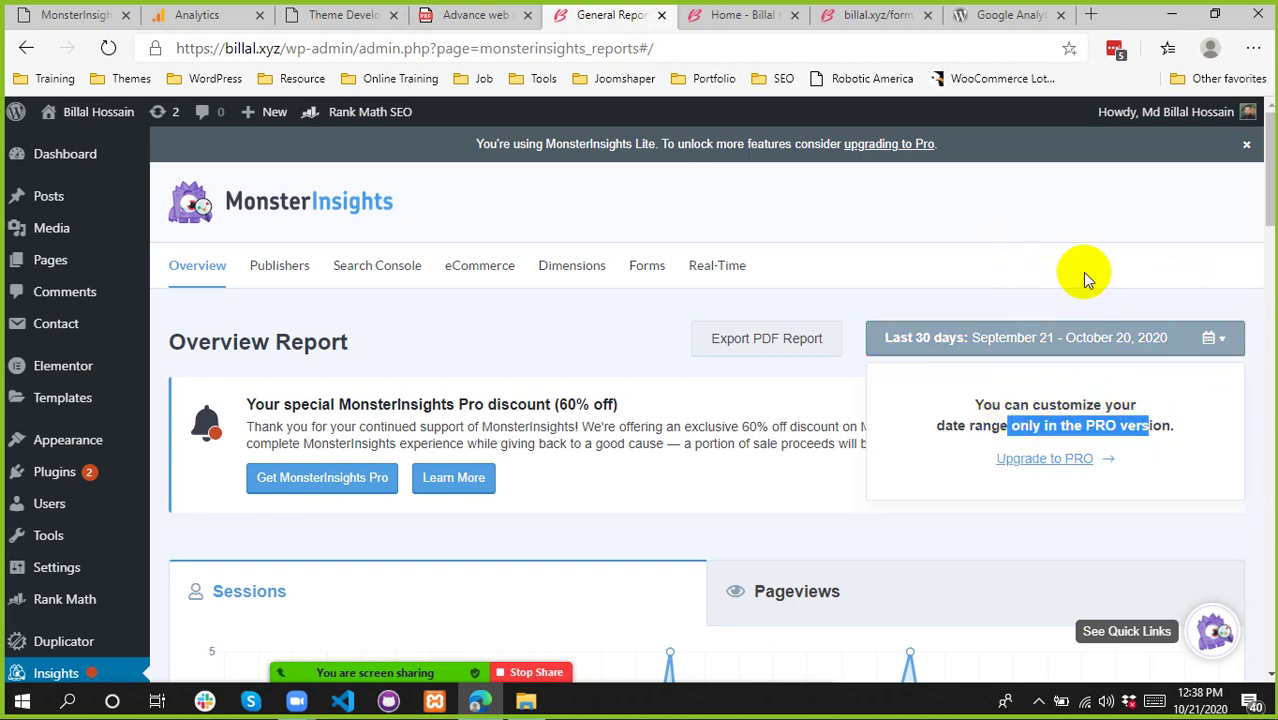
pyautogui.click(1082, 279)
pyautogui.click(1148, 338)
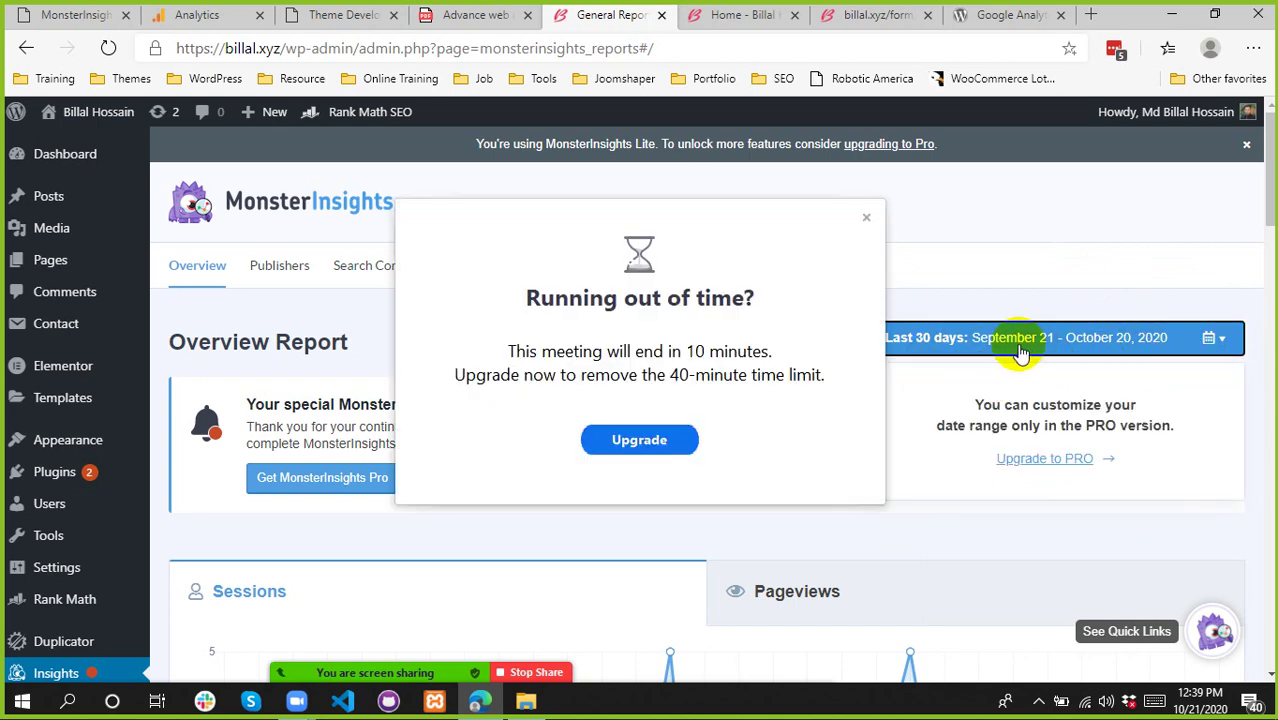
pyautogui.click(865, 218)
pyautogui.click(1098, 250)
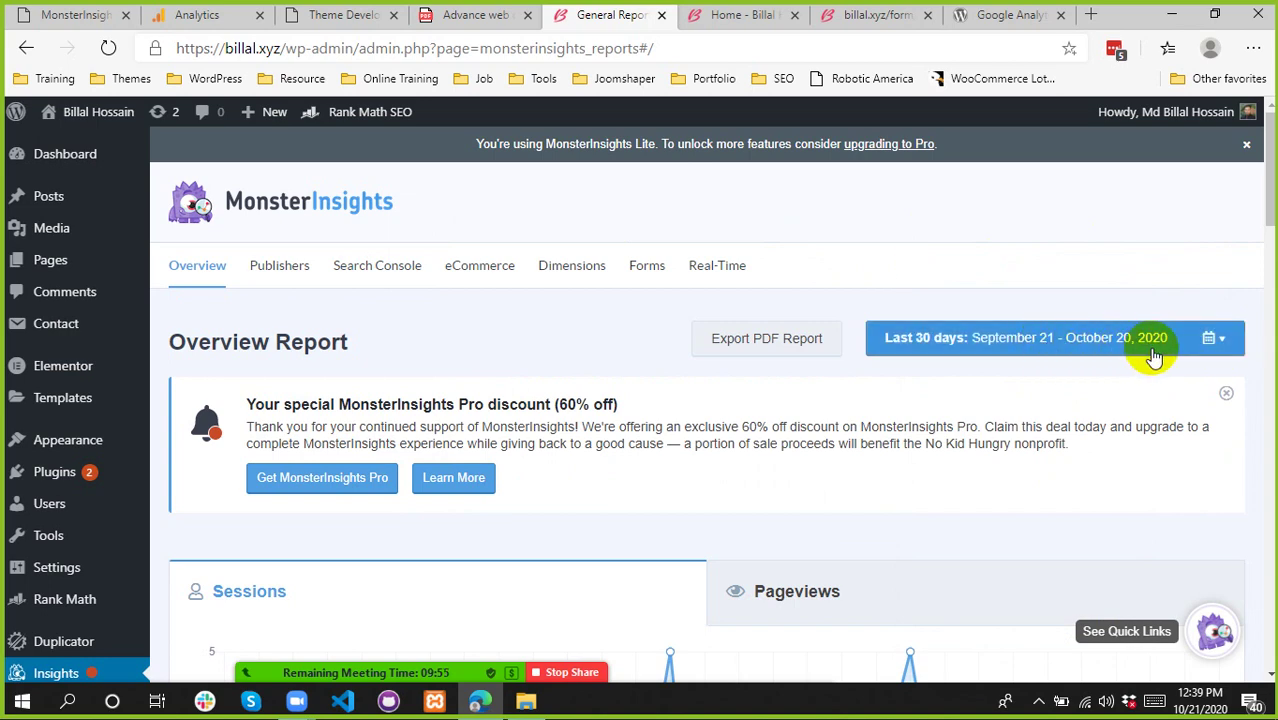
# - Skim the Overview Report from the Sessions chart down to Top Posts/Pages and back
pyautogui.scroll(-8, 650, 374)
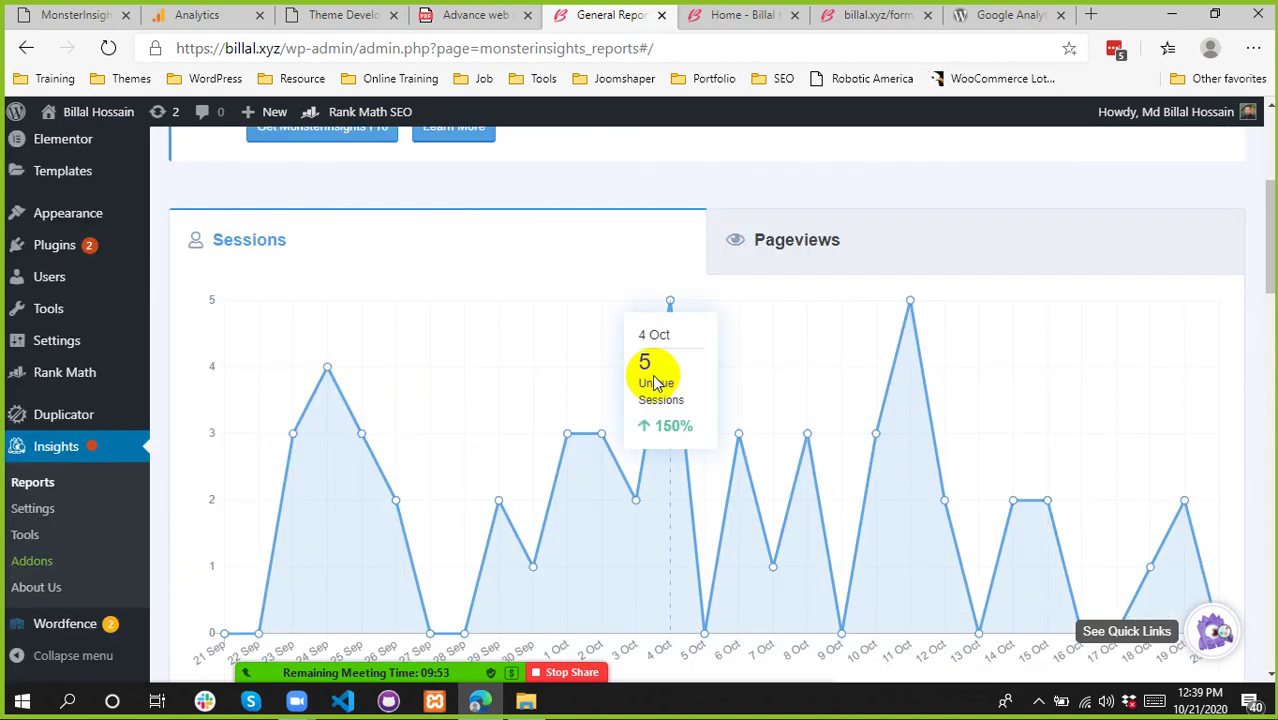
pyautogui.scroll(-15, 813, 412)
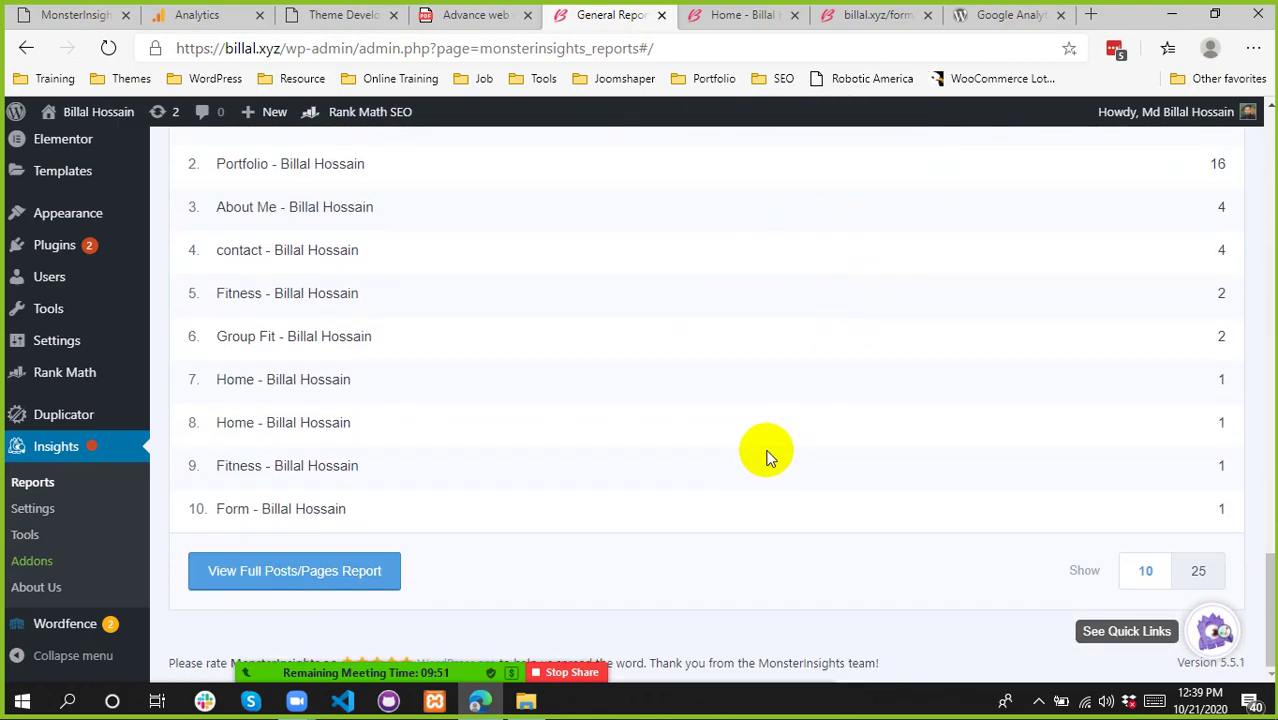
pyautogui.scroll(20, 813, 465)
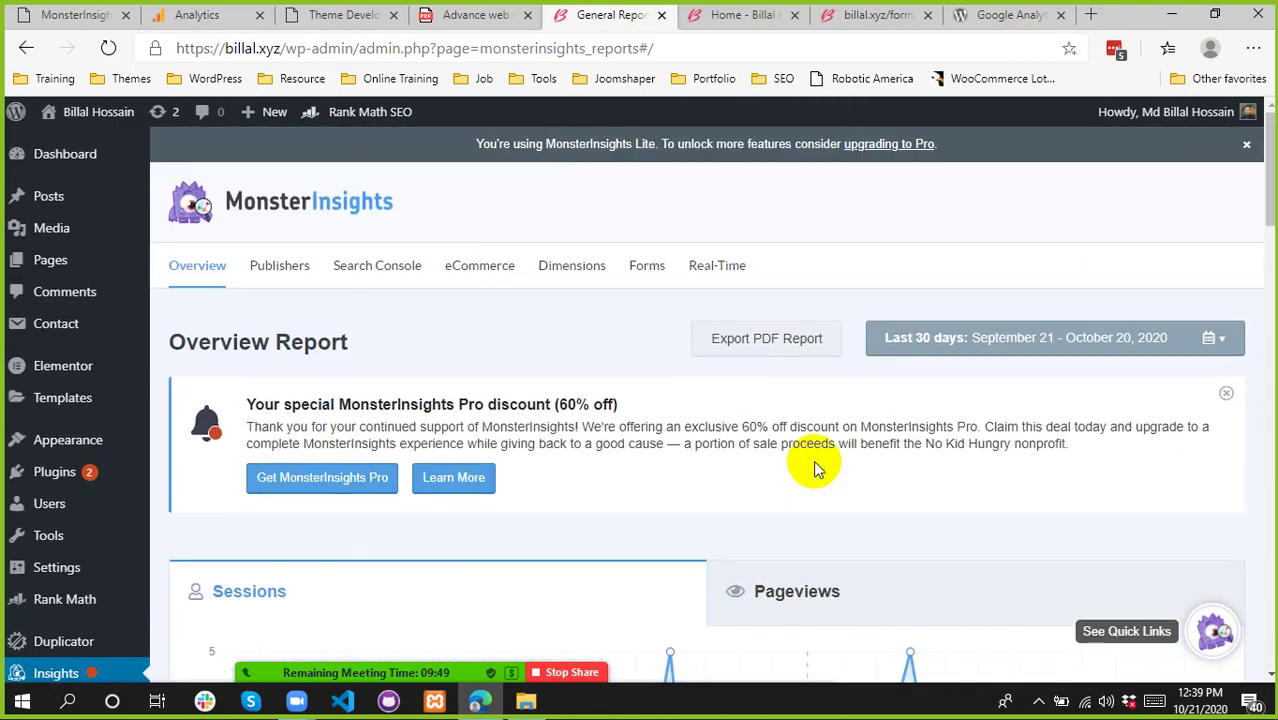
pyautogui.scroll(-3, 674, 443)
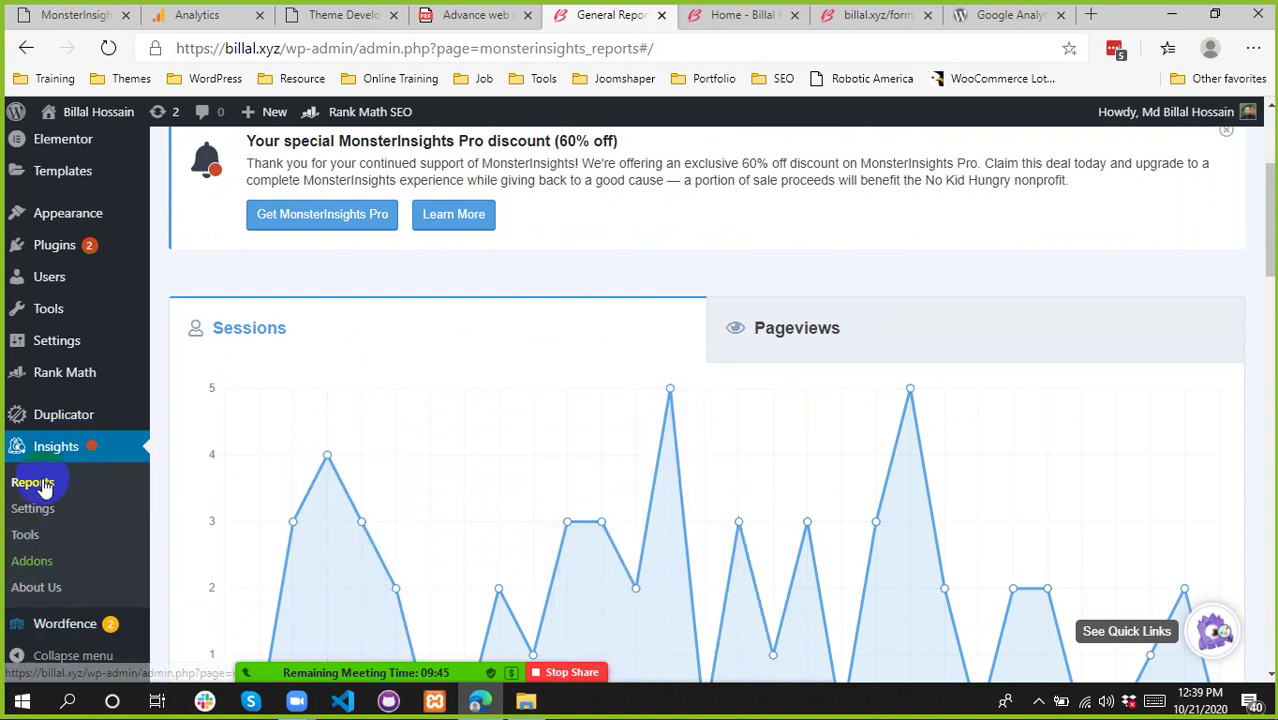
# - Open the MonsterInsights settings page, viewing the report's Pageviews chart while it loads
pyautogui.click(33, 510)
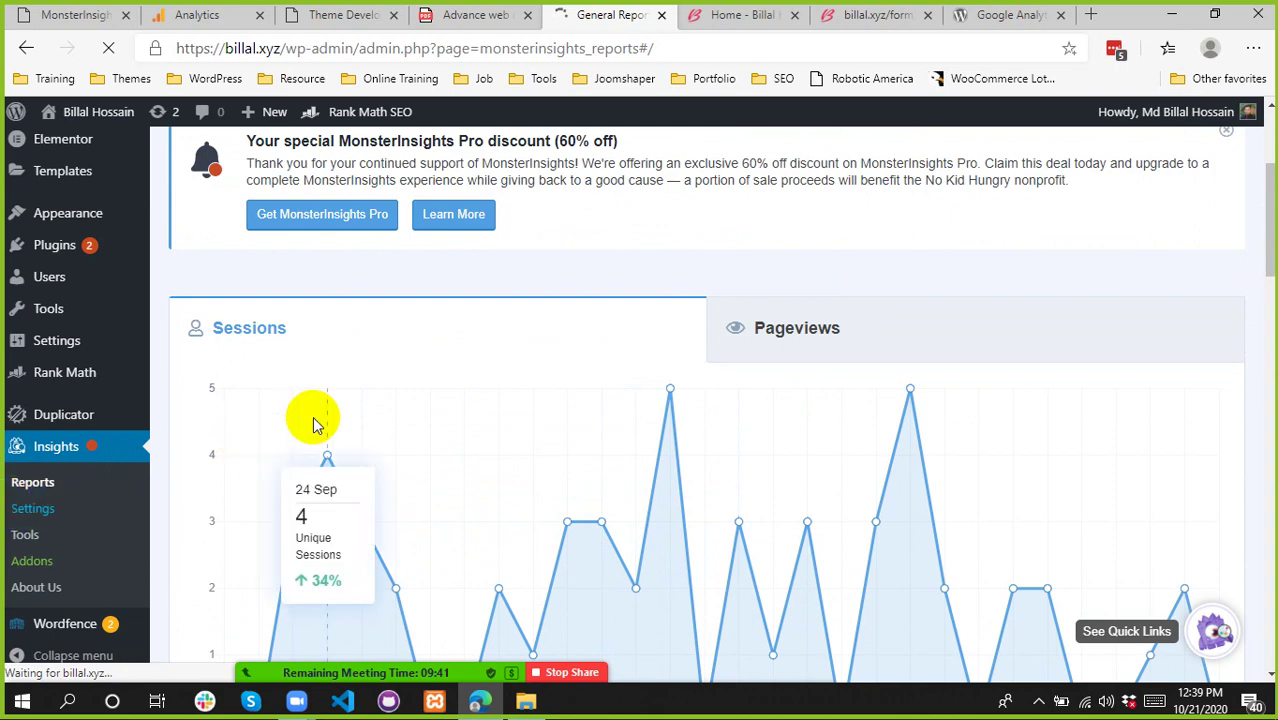
pyautogui.scroll(3, 660, 390)
pyautogui.scroll(-2, 705, 383)
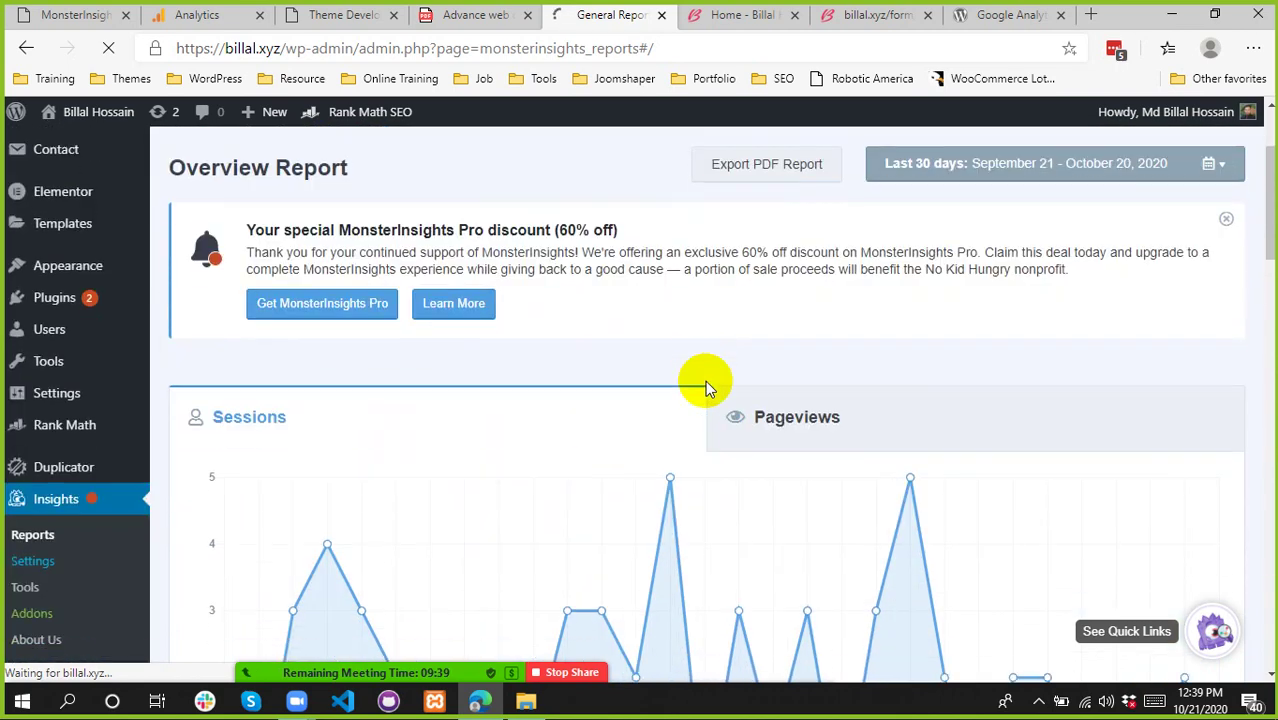
pyautogui.click(901, 420)
pyautogui.scroll(-1, 477, 415)
pyautogui.scroll(-3, 477, 415)
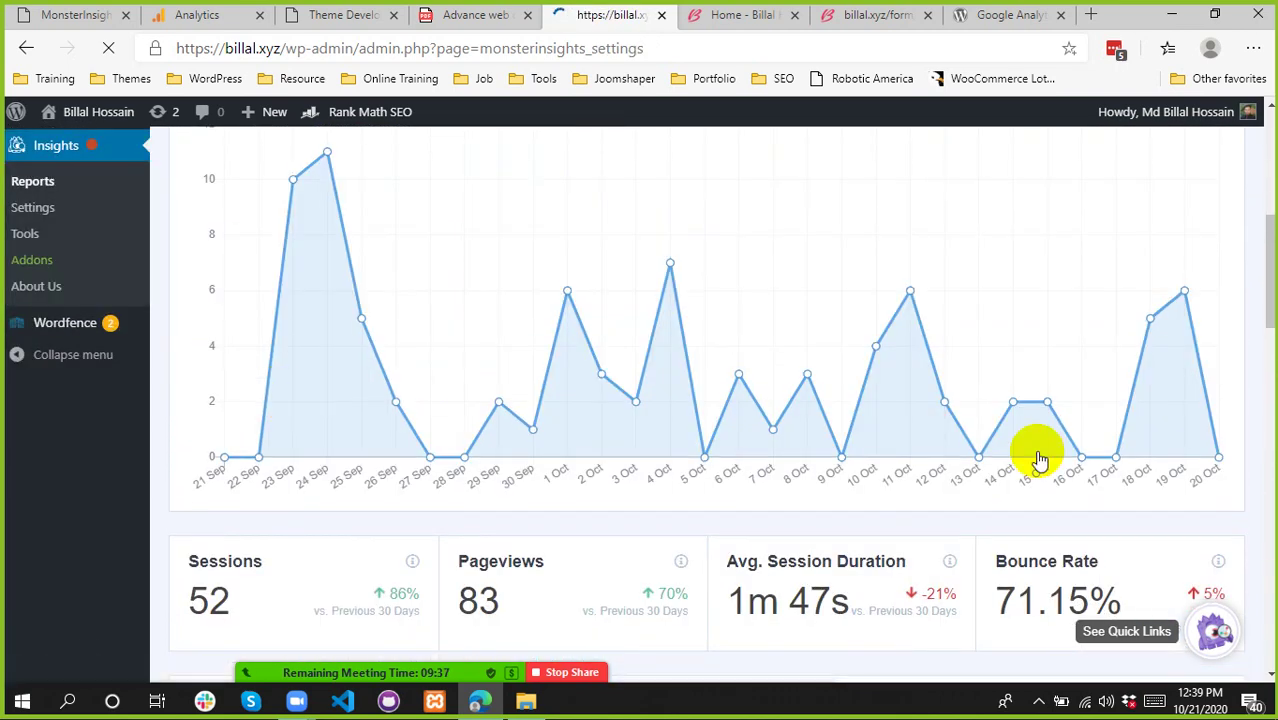
pyautogui.scroll(2, 152, 398)
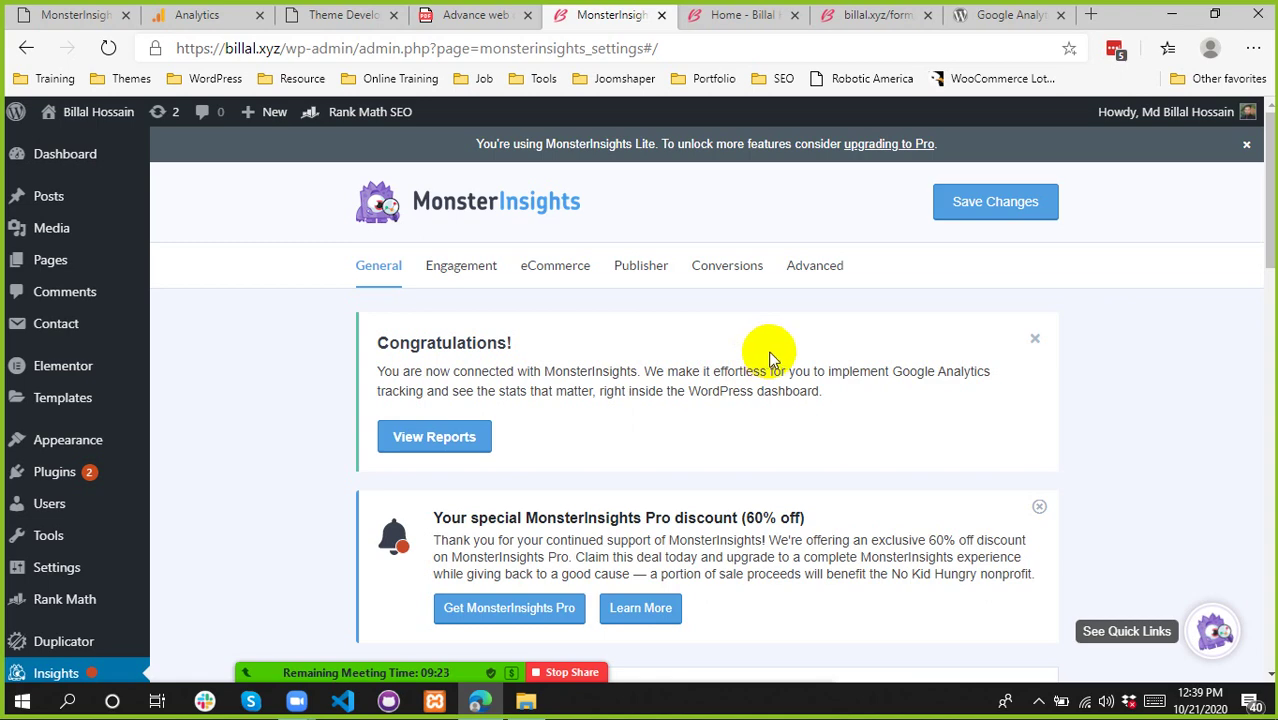
# - Examine the connection notice, Pro discount offer and License Key section of the General settings
pyautogui.scroll(-5, 770, 358)
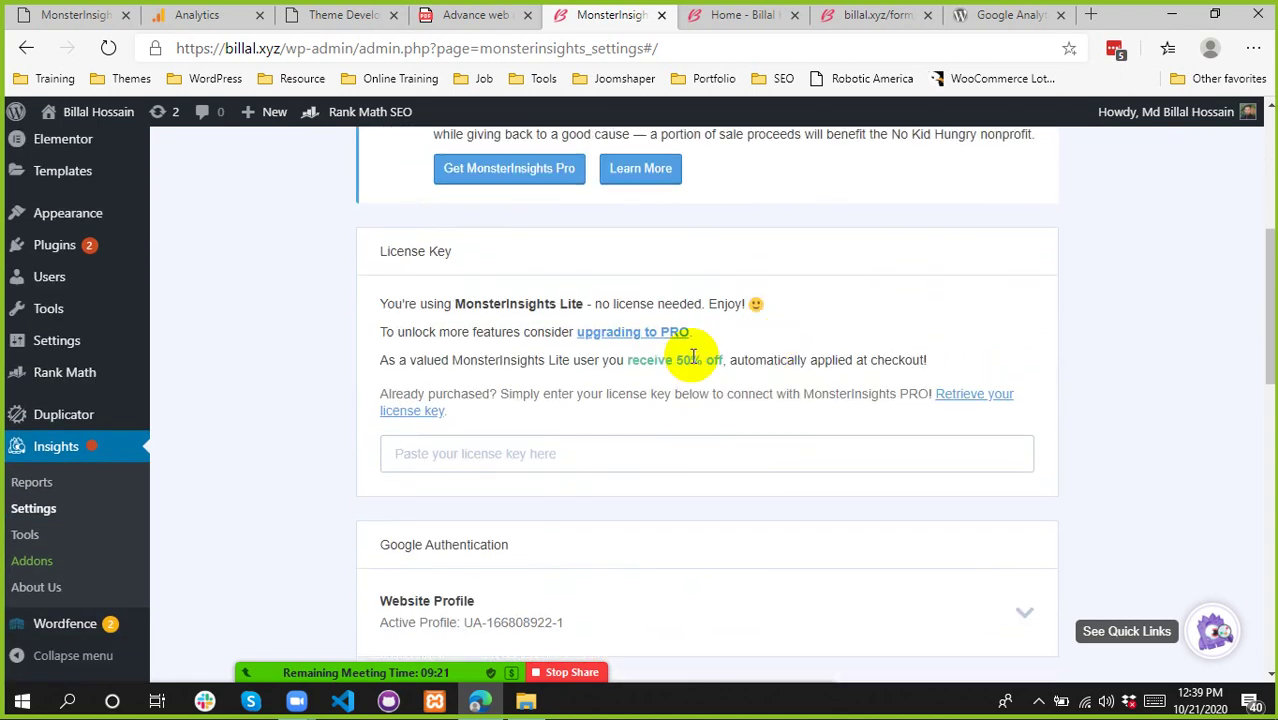
pyautogui.scroll(5, 698, 336)
pyautogui.scroll(-5, 653, 371)
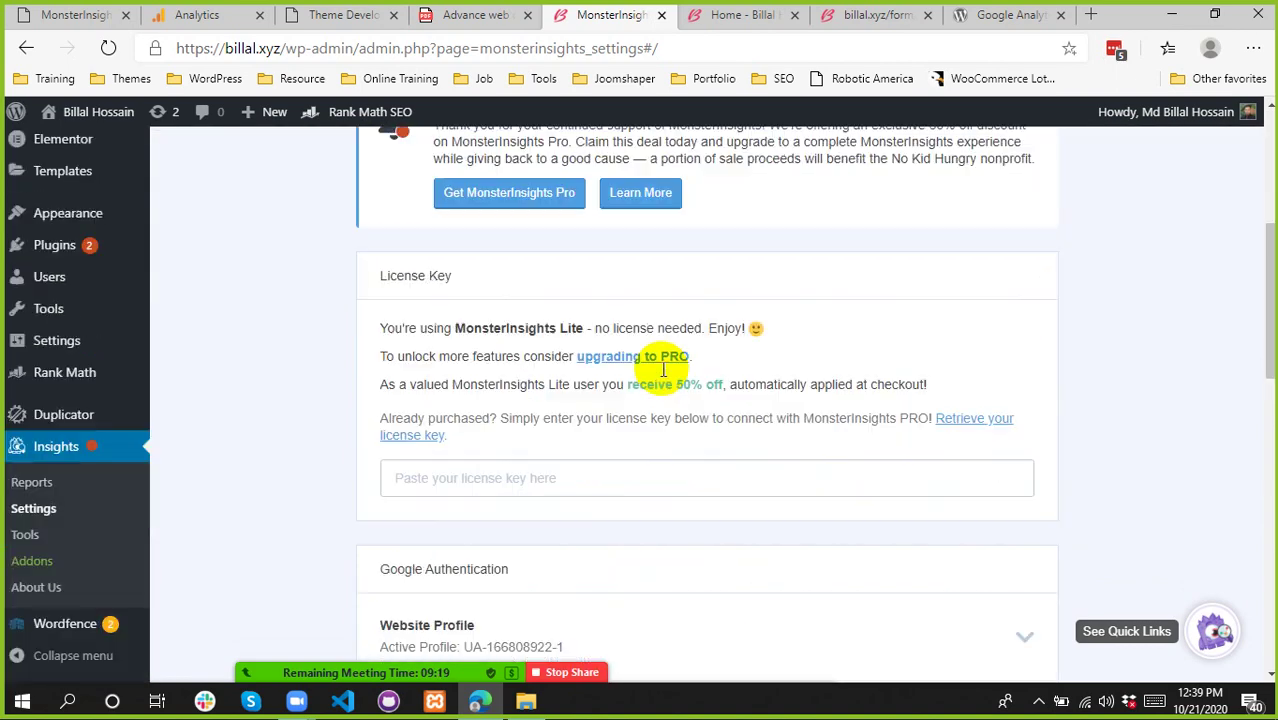
pyautogui.scroll(5, 662, 365)
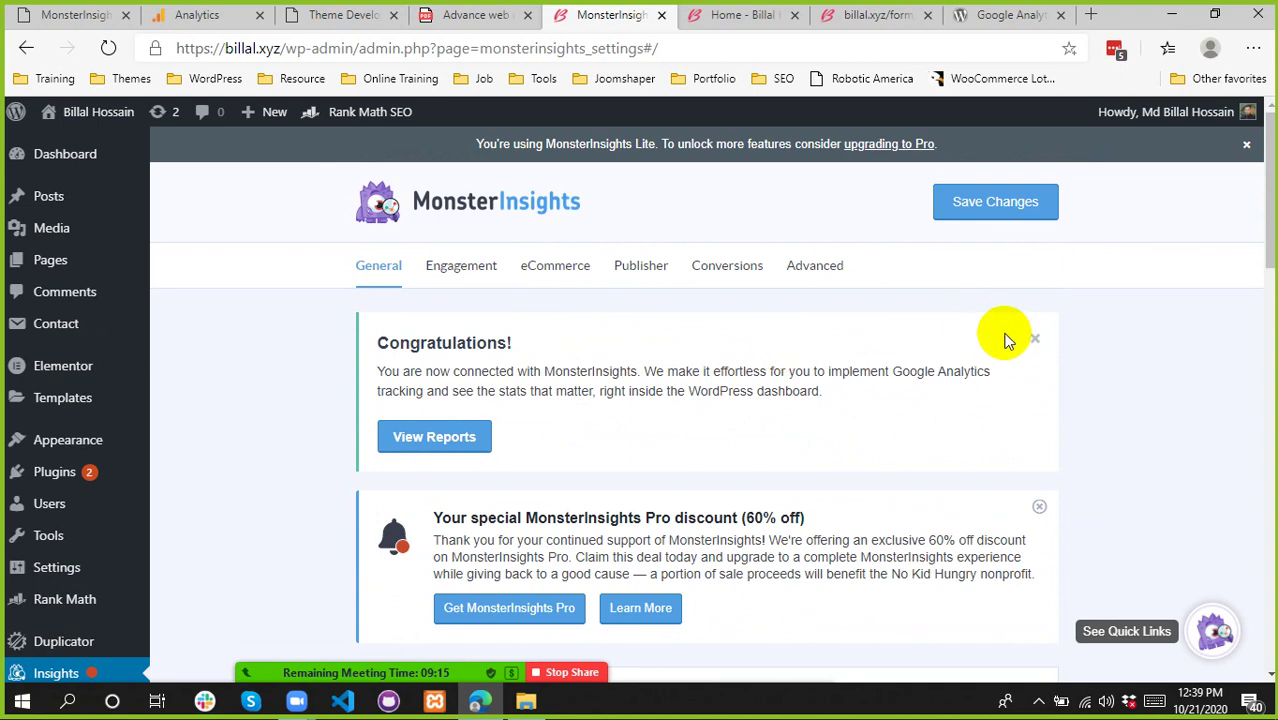
pyautogui.scroll(-5, 870, 371)
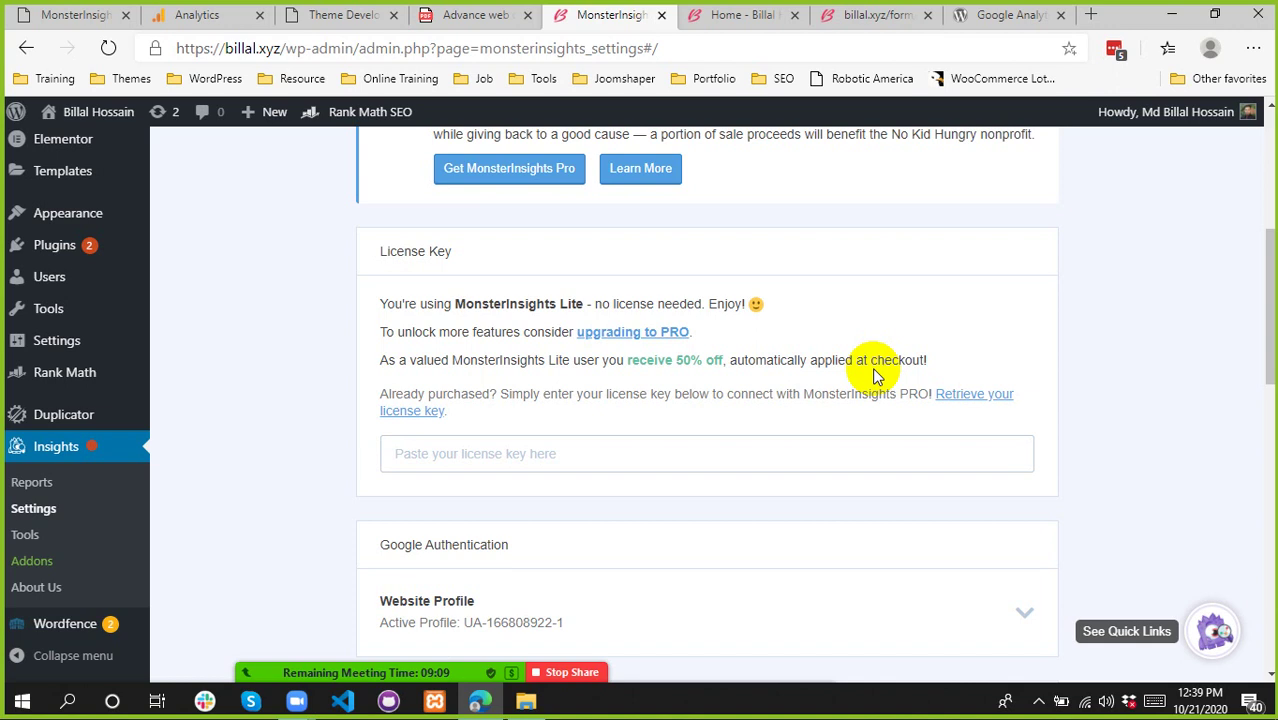
# - Expand the Website Profile under Google Authentication to view its connection options, and collapse it again
pyautogui.scroll(-3, 894, 487)
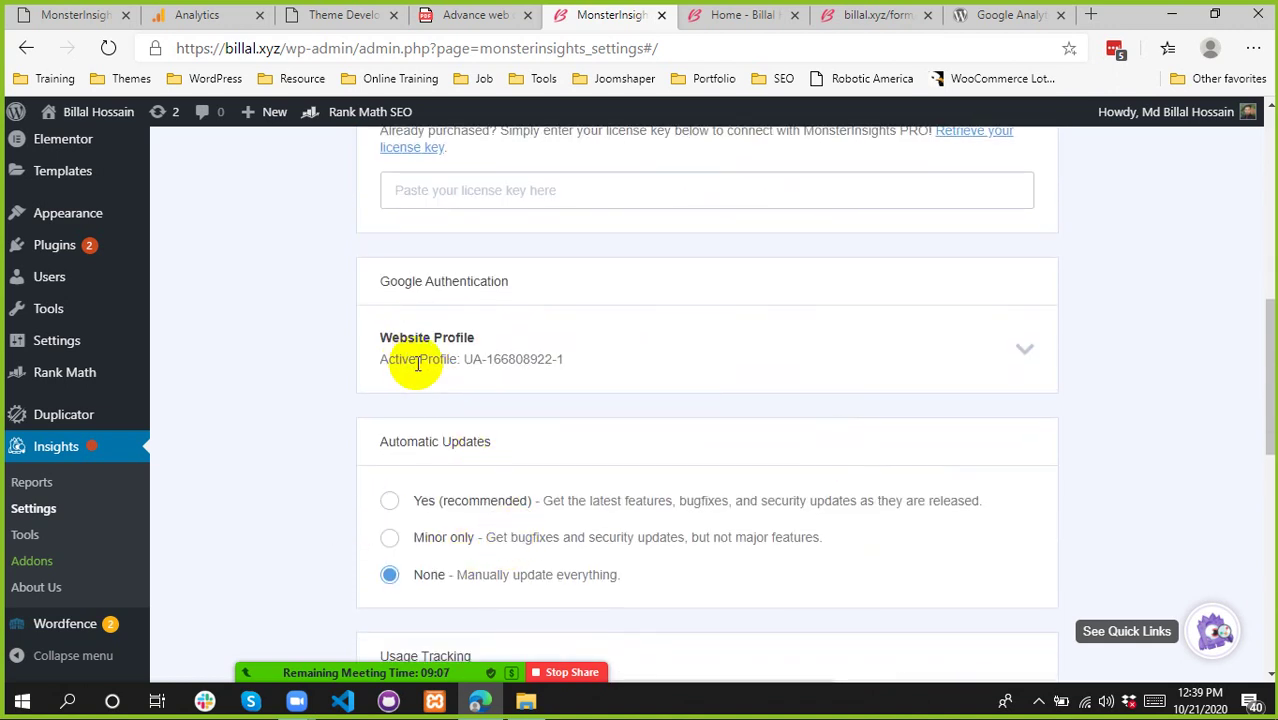
pyautogui.moveTo(398, 360); pyautogui.dragTo(570, 358)
pyautogui.click(1022, 346)
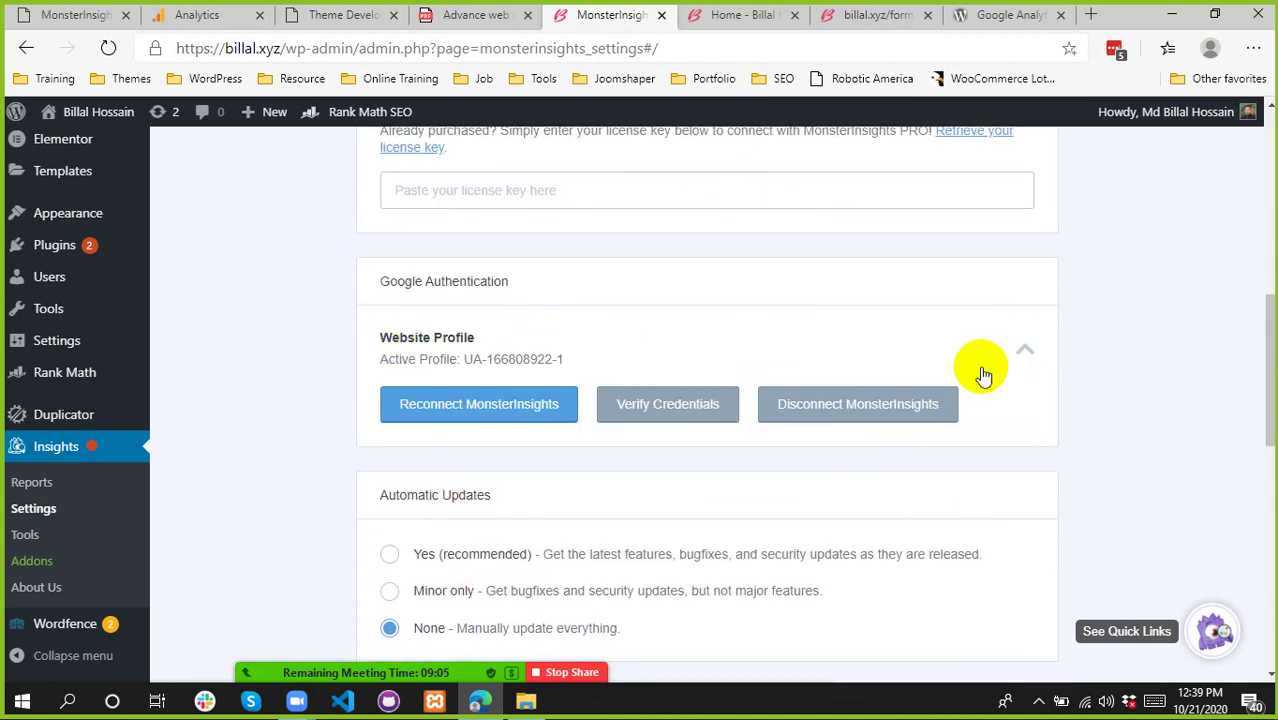
pyautogui.click(1023, 347)
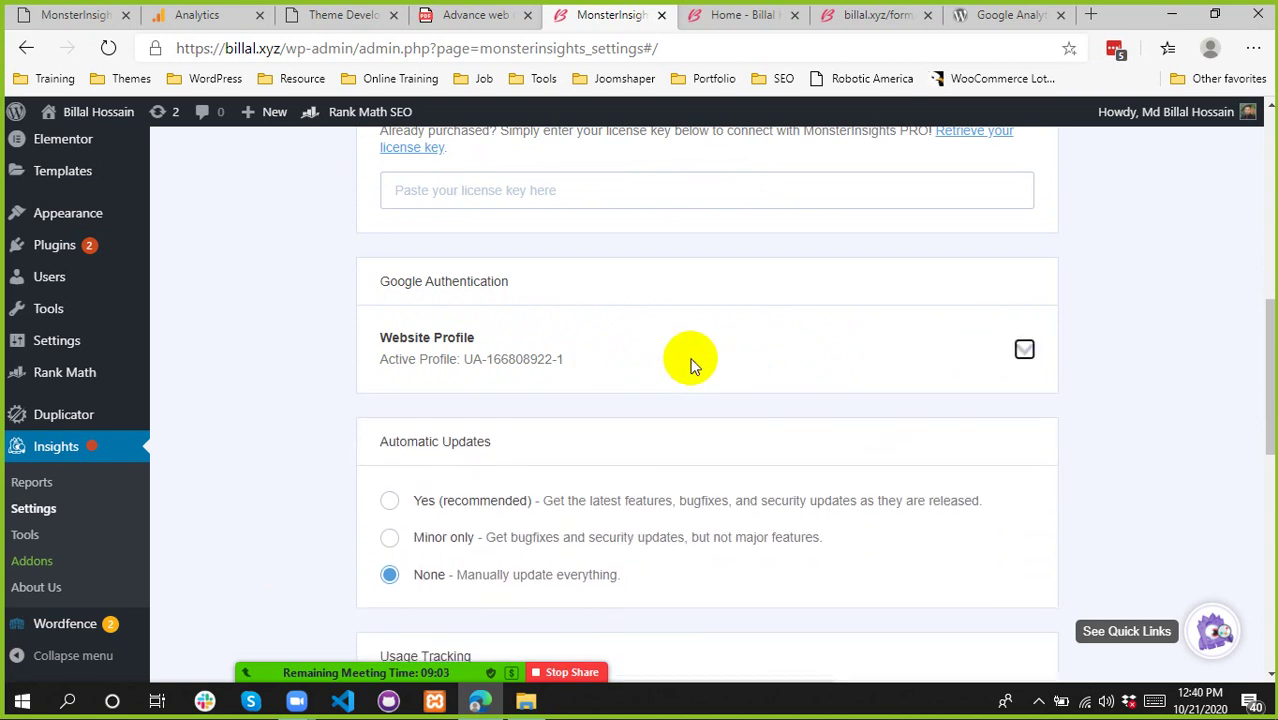
# - Examine the Automatic Updates, Usage Tracking and Setup Wizard sections of the General settings
pyautogui.scroll(-2, 341, 330)
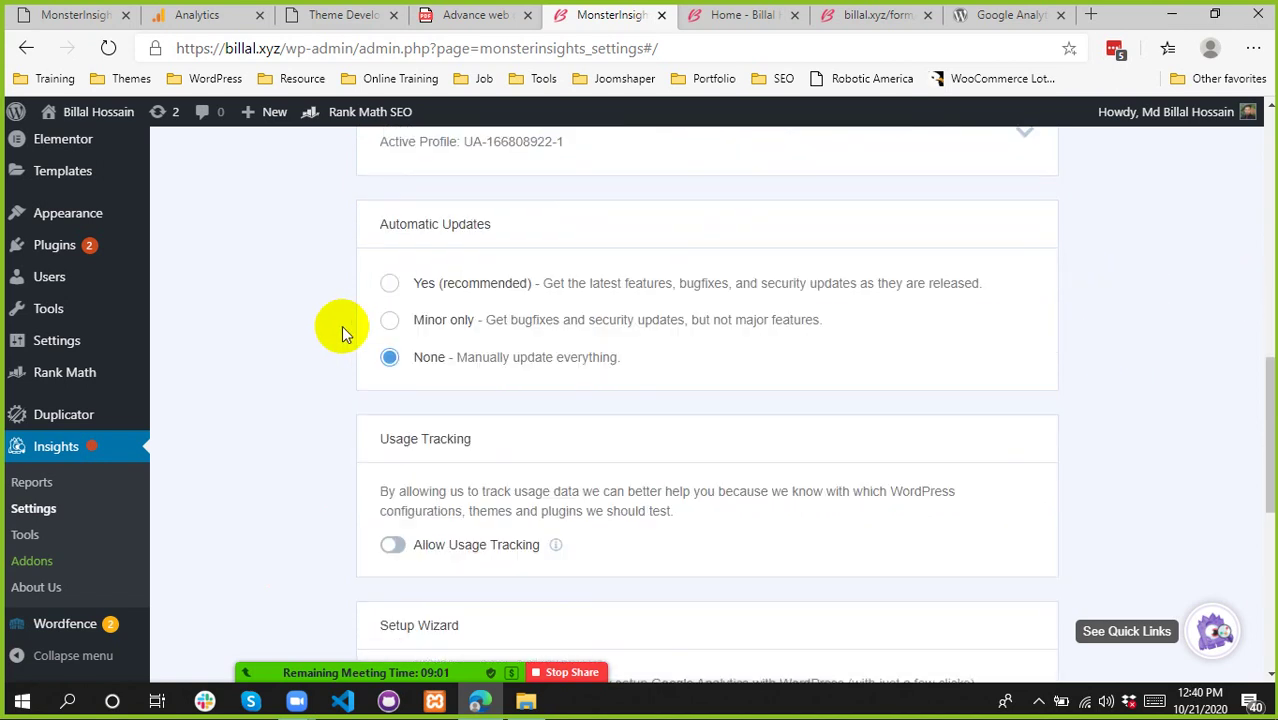
pyautogui.scroll(-2, 600, 420)
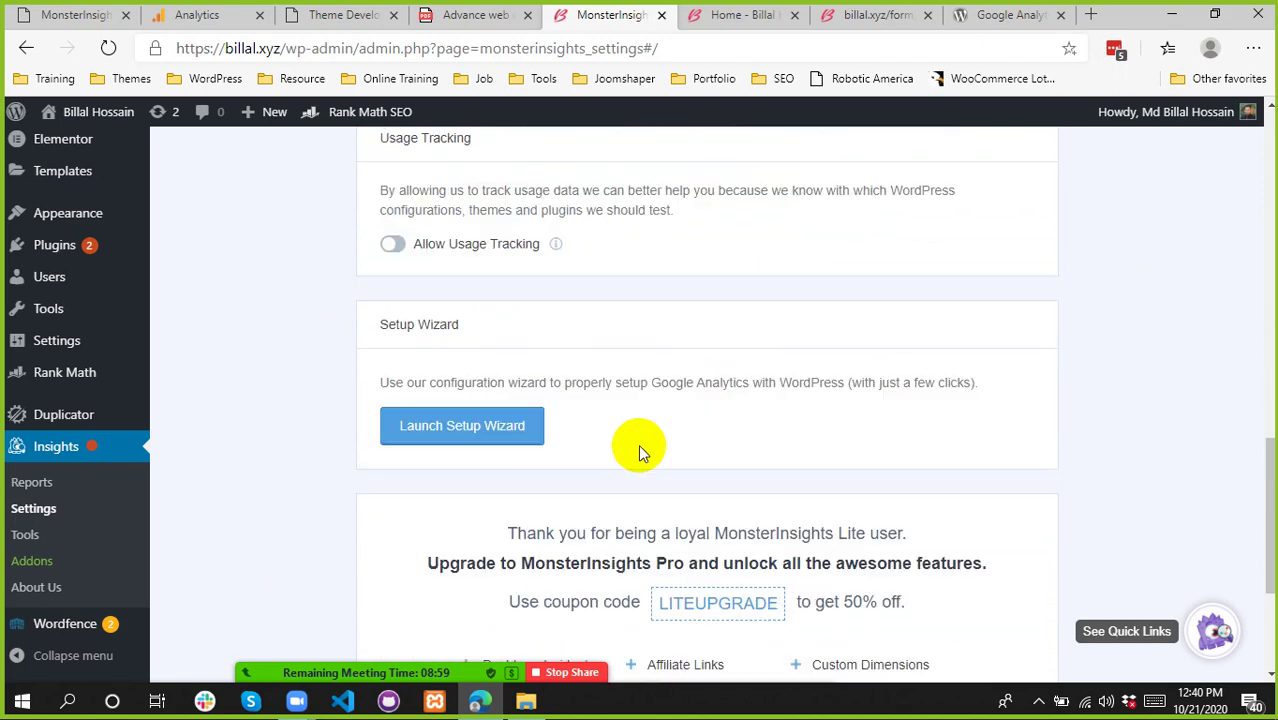
pyautogui.scroll(-3, 630, 430)
pyautogui.scroll(2, 620, 400)
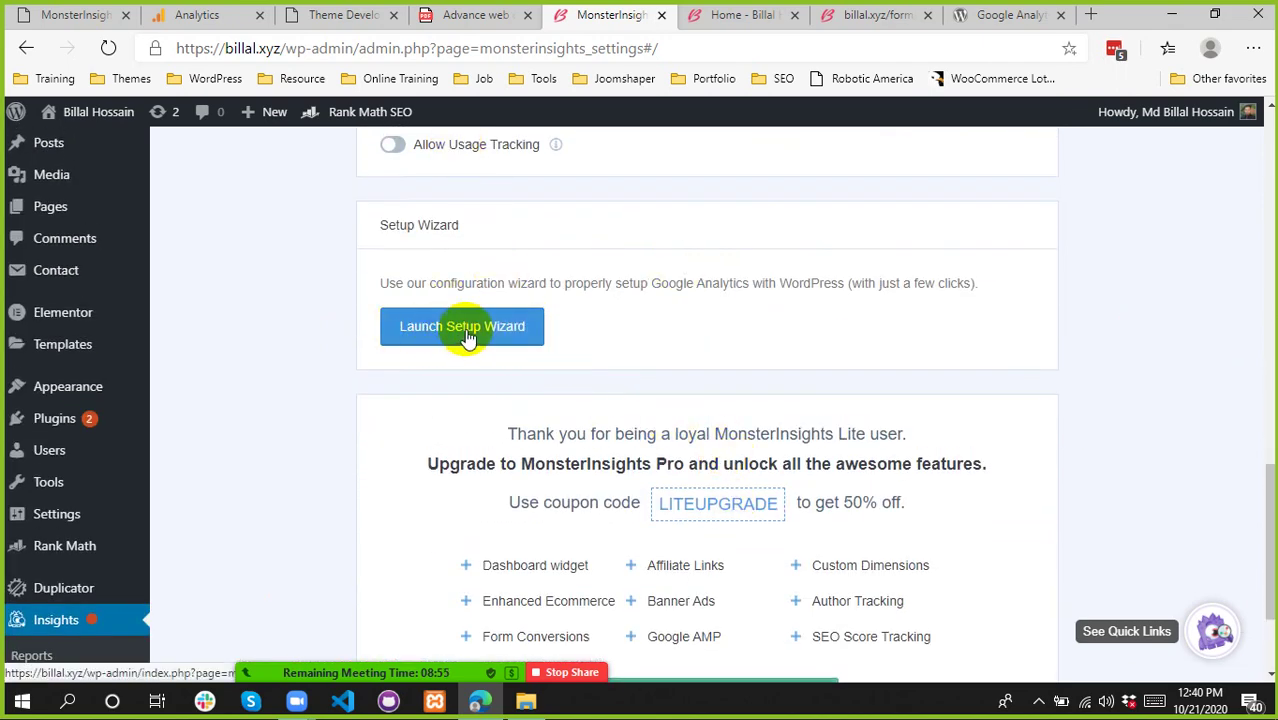
pyautogui.scroll(-1, 835, 294)
# - Highlight the 50% discount text and the LITEUPGRADE coupon code in the Pro upgrade box, and clear the selection
pyautogui.moveTo(852, 415); pyautogui.dragTo(993, 420)
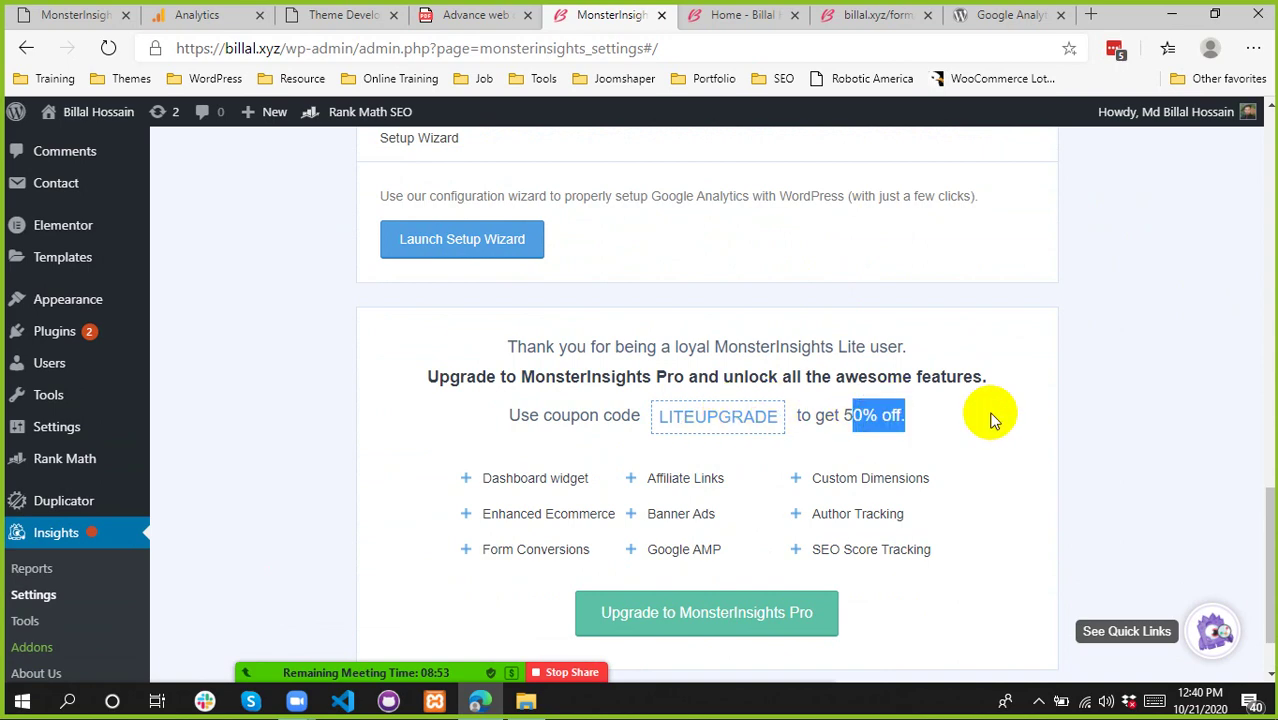
pyautogui.click(679, 417)
pyautogui.click(1062, 305)
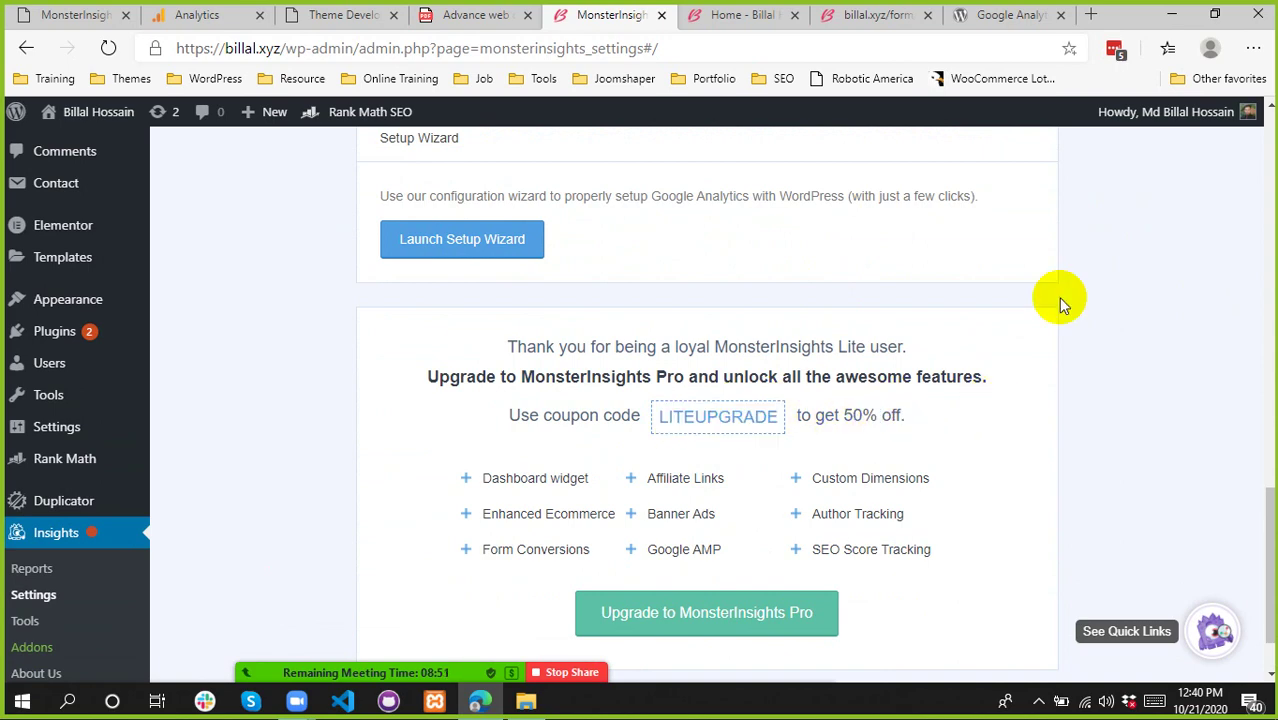
pyautogui.rightClick(965, 240)
pyautogui.click(1153, 185)
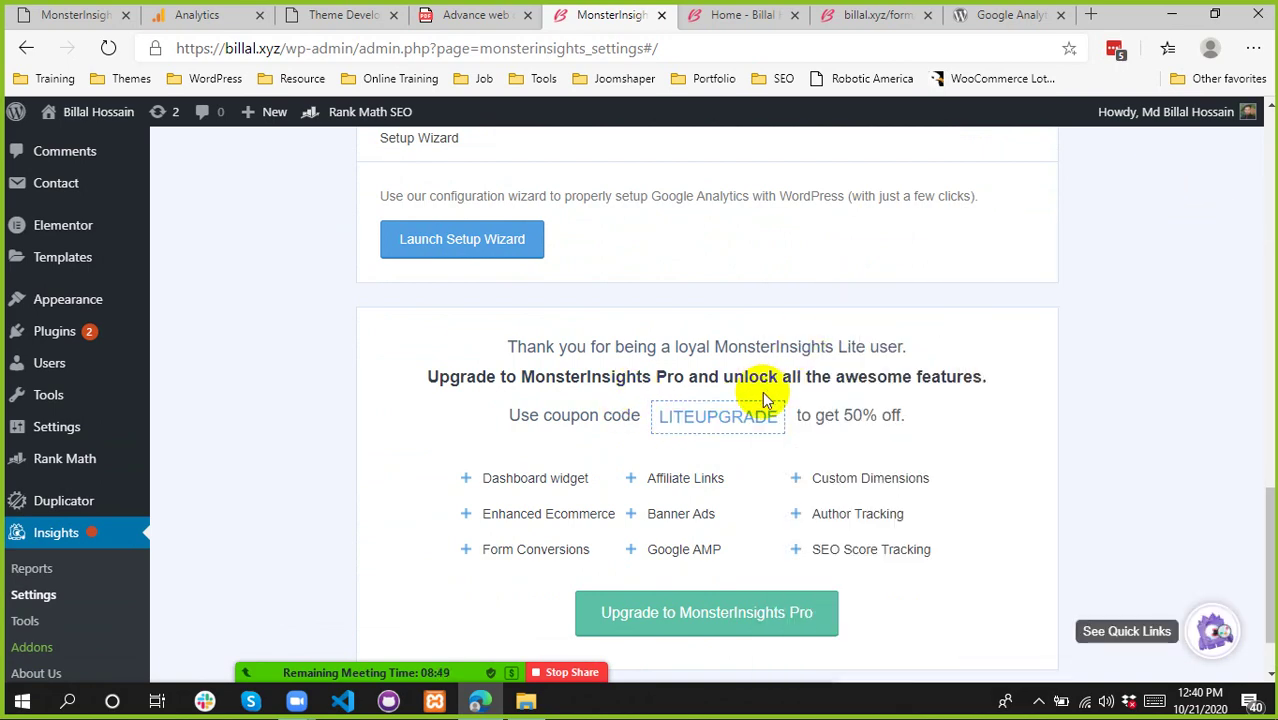
pyautogui.click(676, 416)
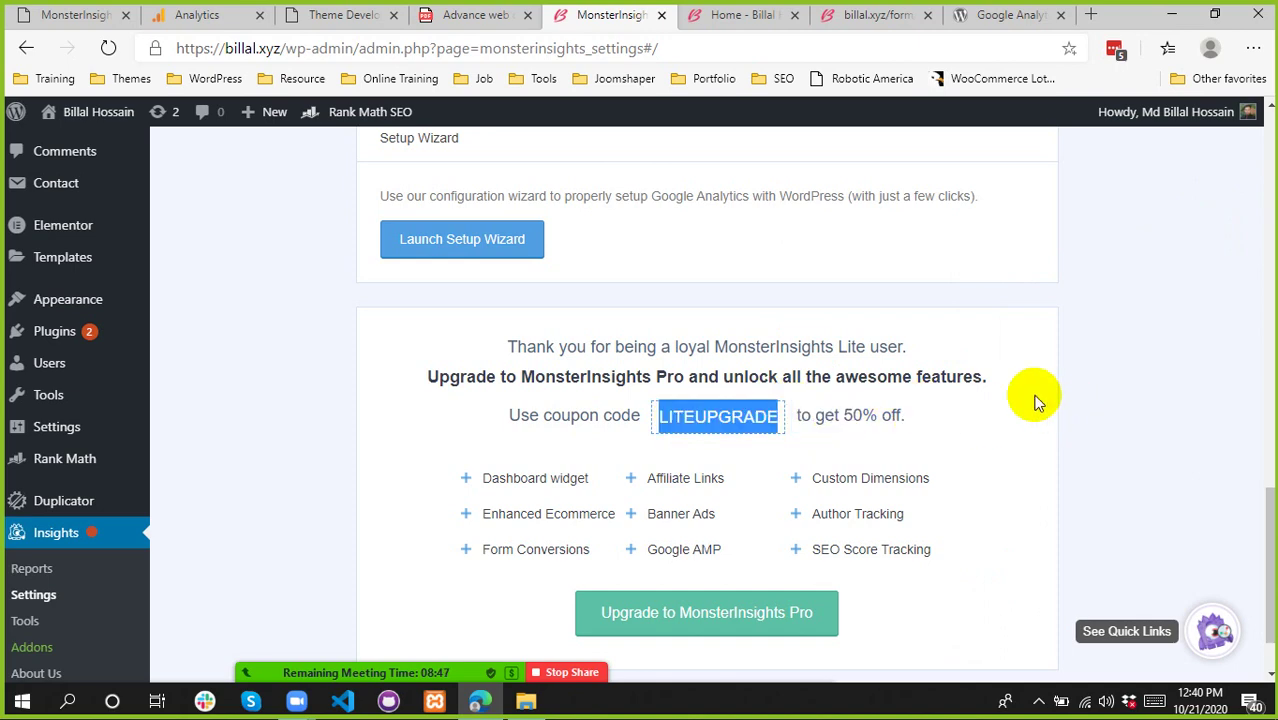
pyautogui.click(1060, 346)
# - Review the whole General settings page again, from the connection notice down to the Pro upgrade box
pyautogui.scroll(-2, 1038, 382)
pyautogui.scroll(4, 1047, 408)
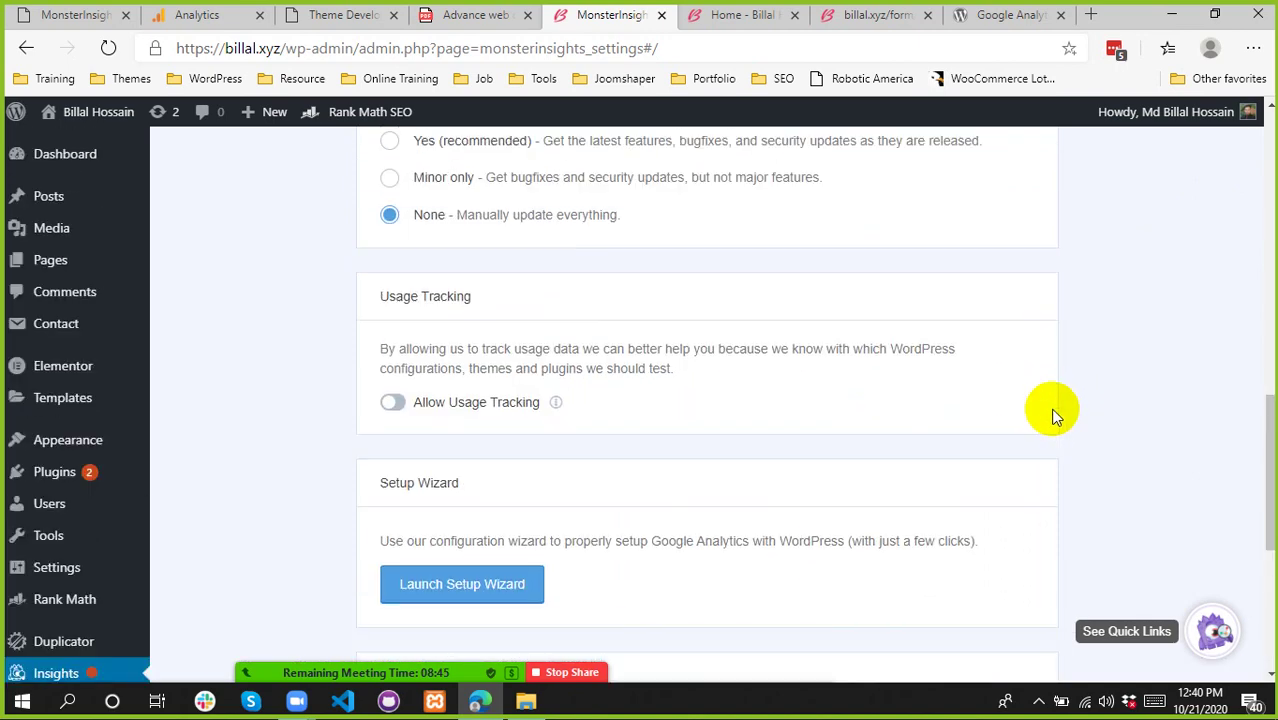
pyautogui.scroll(-4, 1040, 415)
pyautogui.scroll(14, 1084, 386)
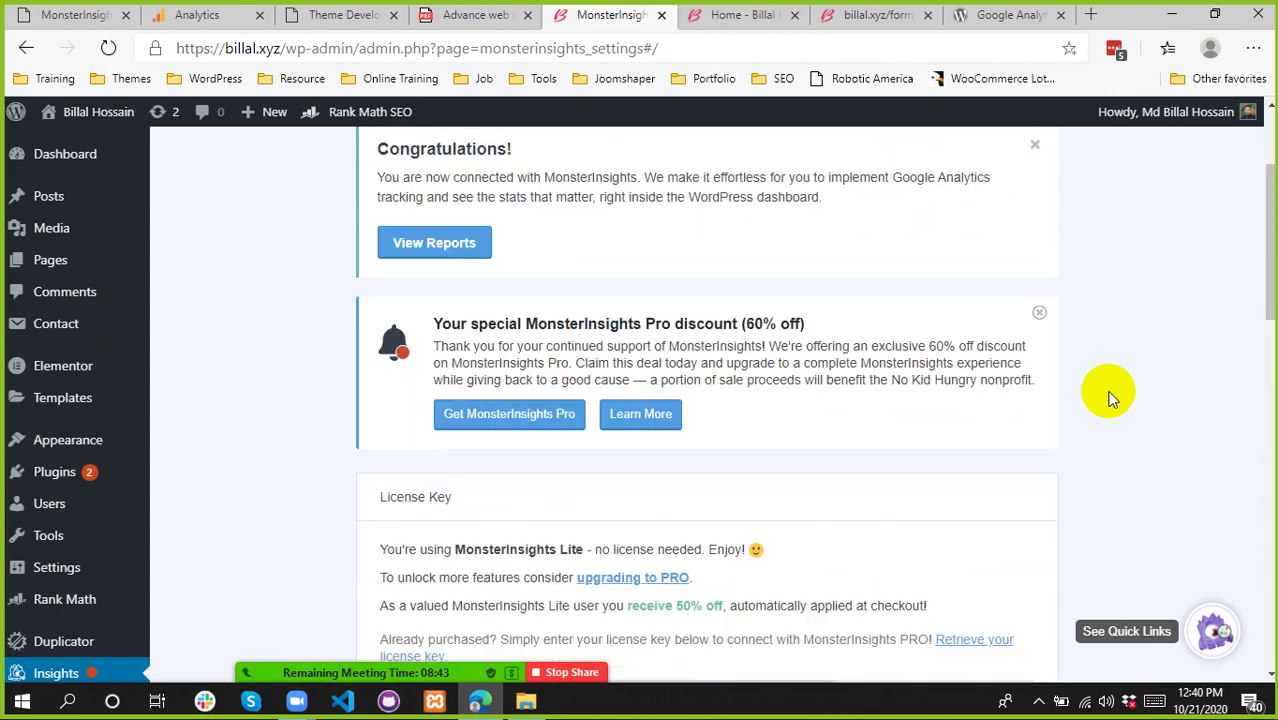
pyautogui.scroll(-6, 1107, 394)
pyautogui.scroll(-6, 1110, 398)
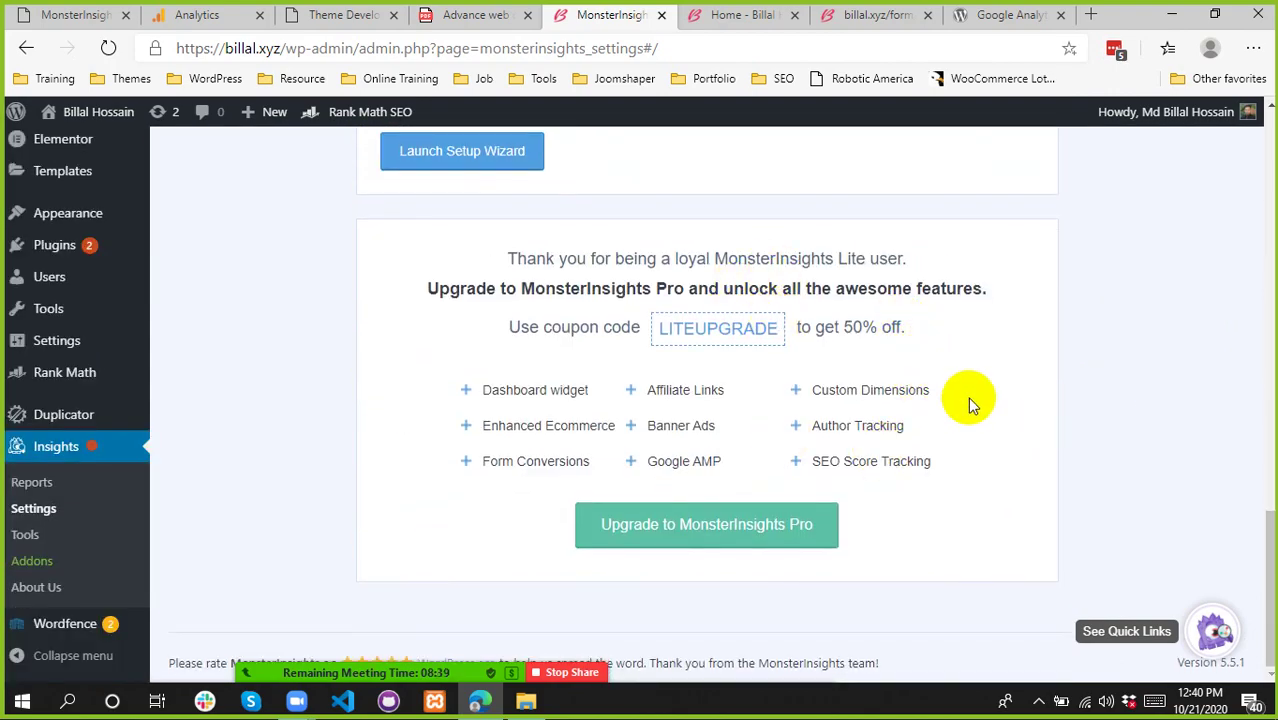
pyautogui.scroll(3, 1035, 388)
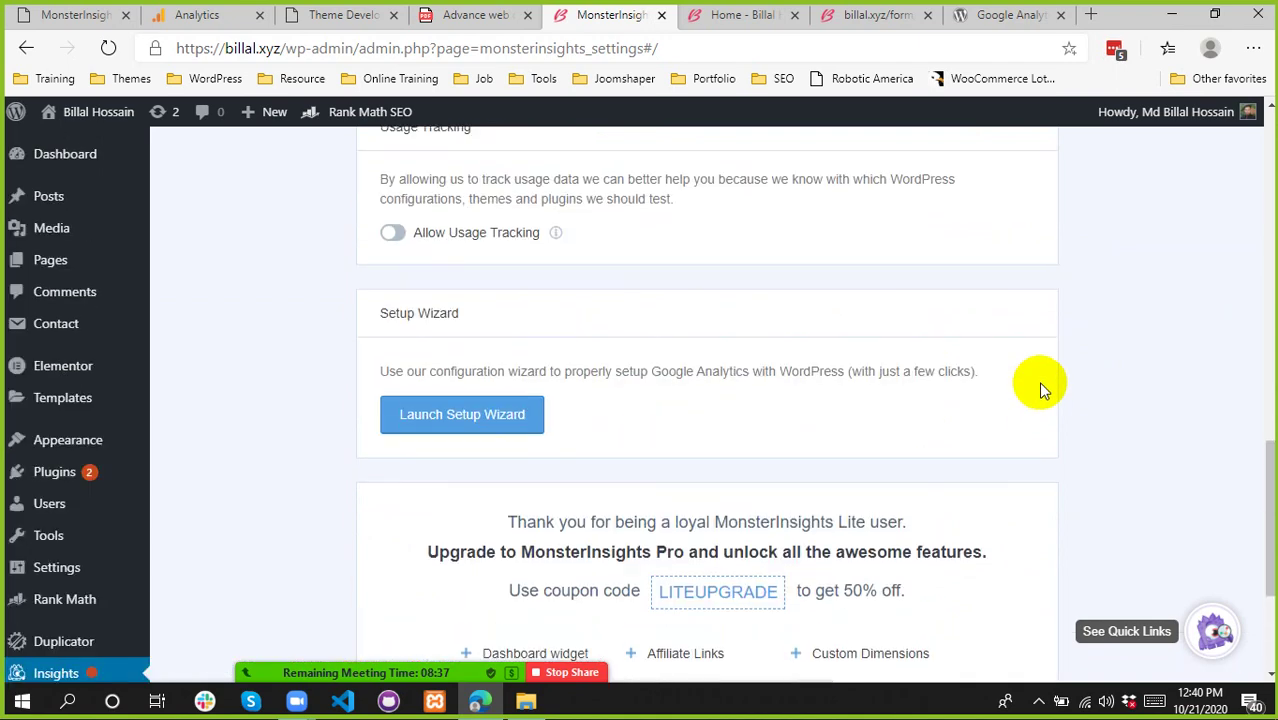
pyautogui.scroll(-3, 1038, 385)
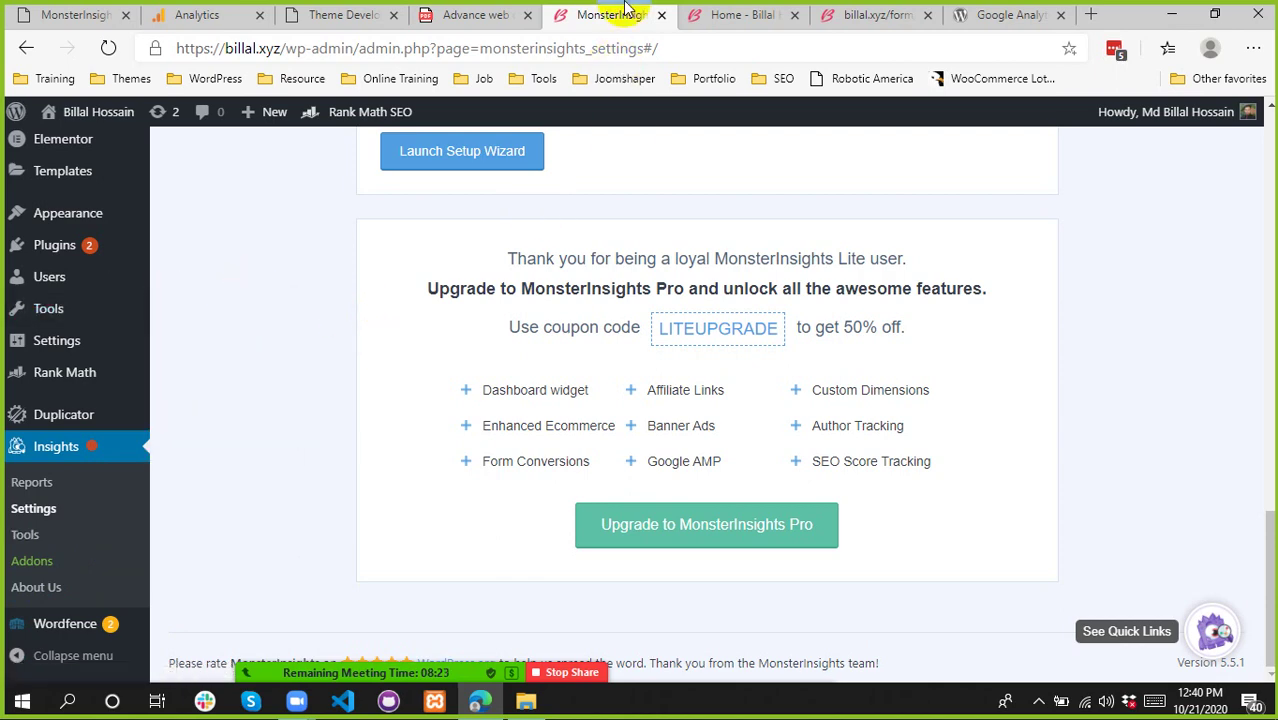
# - Close the browser tab holding the website's Home page
pyautogui.click(756, 8)
pyautogui.middleClick(754, 8)
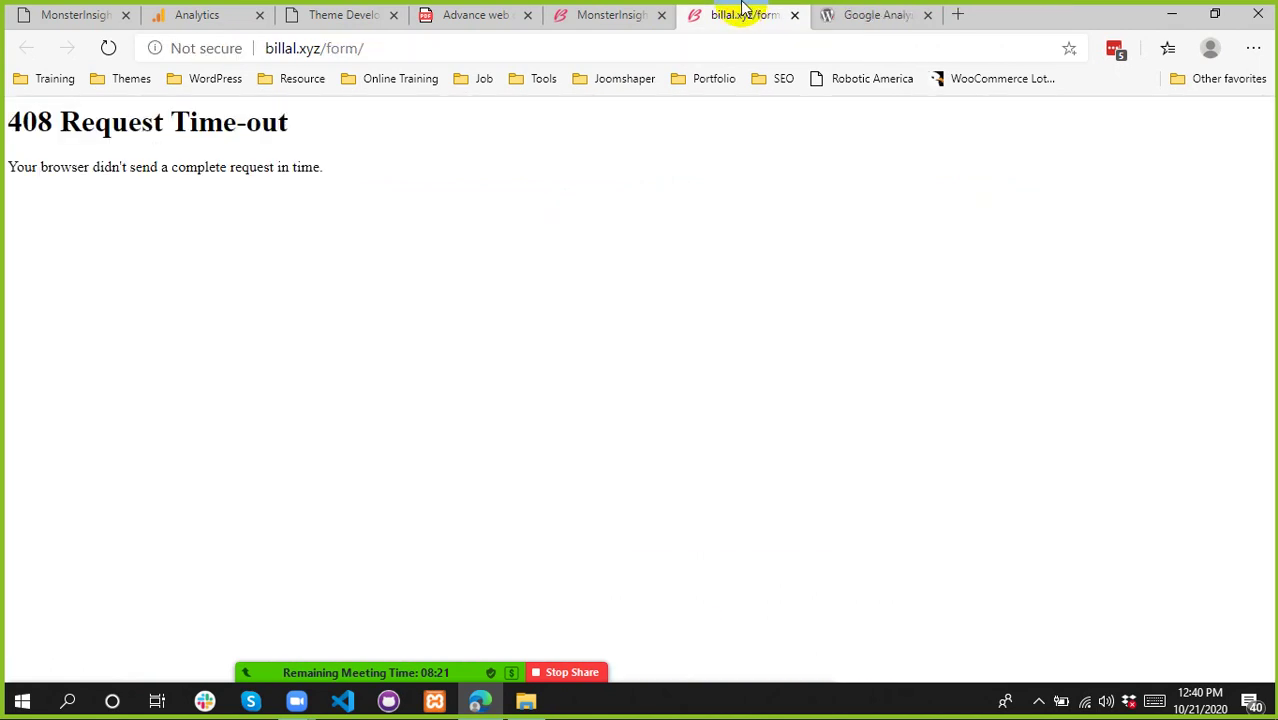
# - Close the browser tabs holding the timed-out form page and the MonsterInsights plugin page on WordPress.org
pyautogui.moveTo(187, 137); pyautogui.dragTo(243, 123)
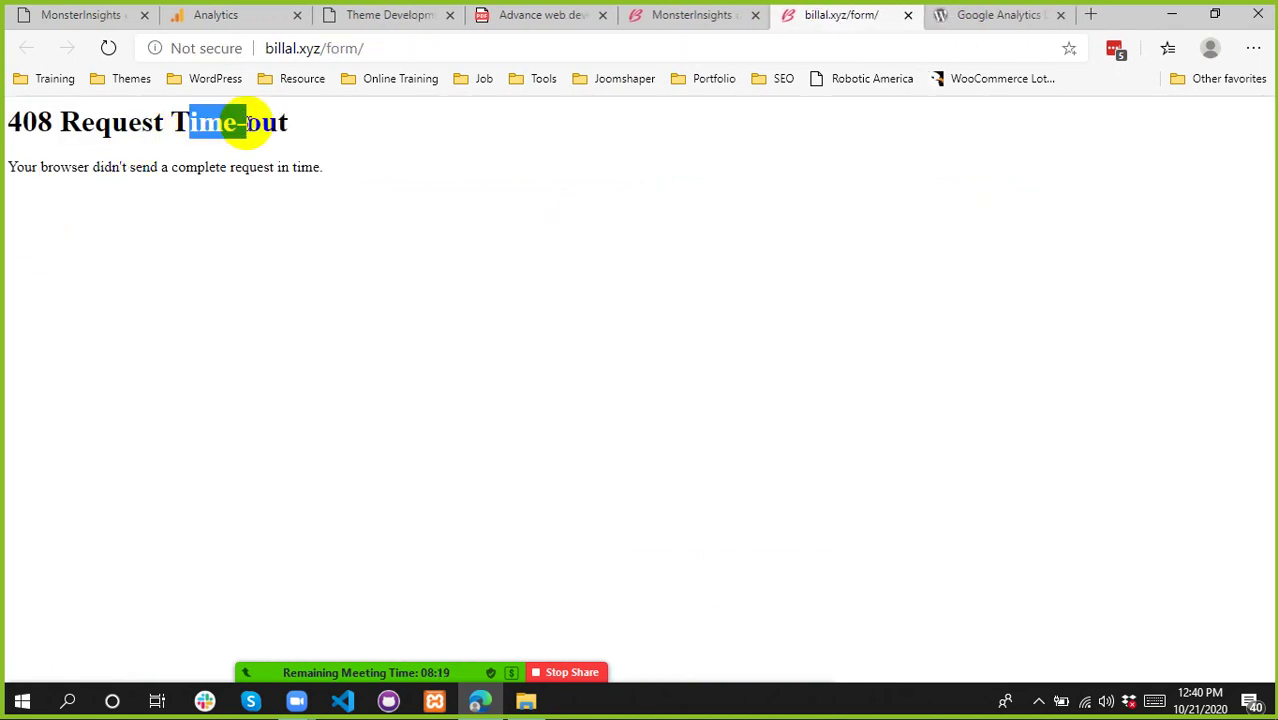
pyautogui.moveTo(172, 167); pyautogui.dragTo(334, 188)
pyautogui.click(252, 232)
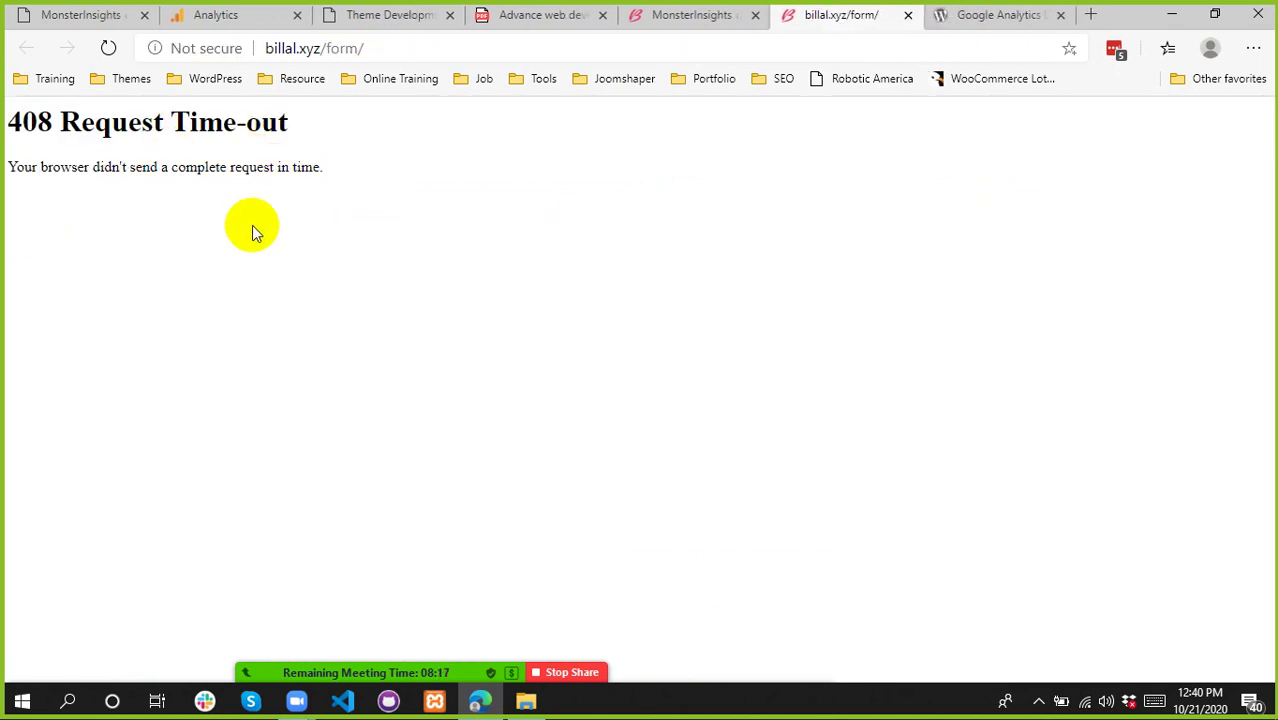
pyautogui.middleClick(813, 14)
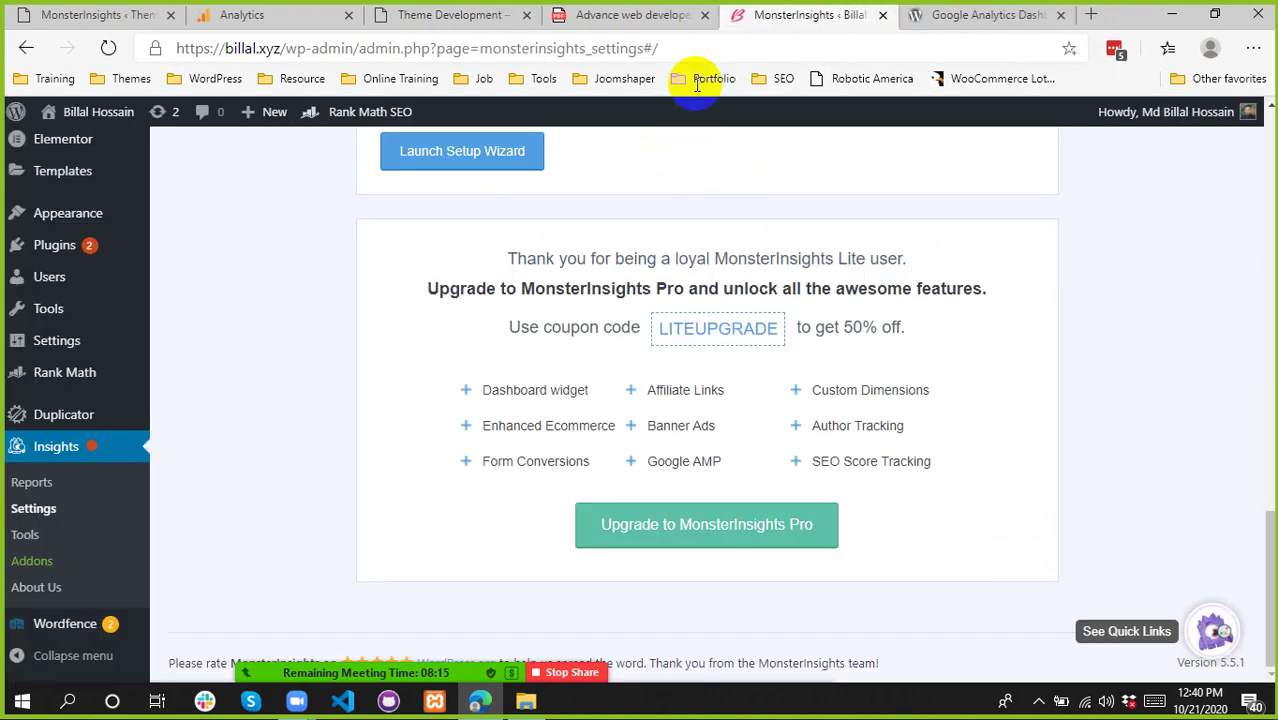
pyautogui.click(972, 14)
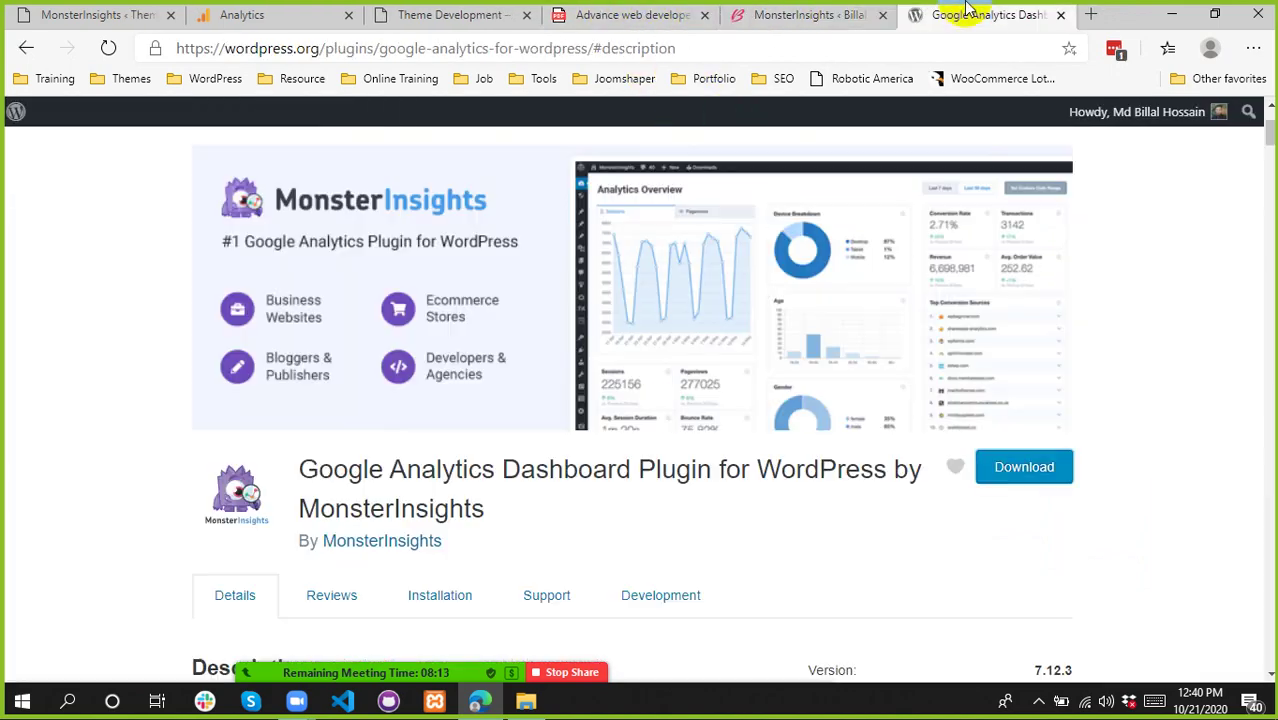
pyautogui.middleClick(936, 14)
# - Switch to the course syllabus PDF and highlight Wordfence in the Must use Plugins list
pyautogui.click(328, 14)
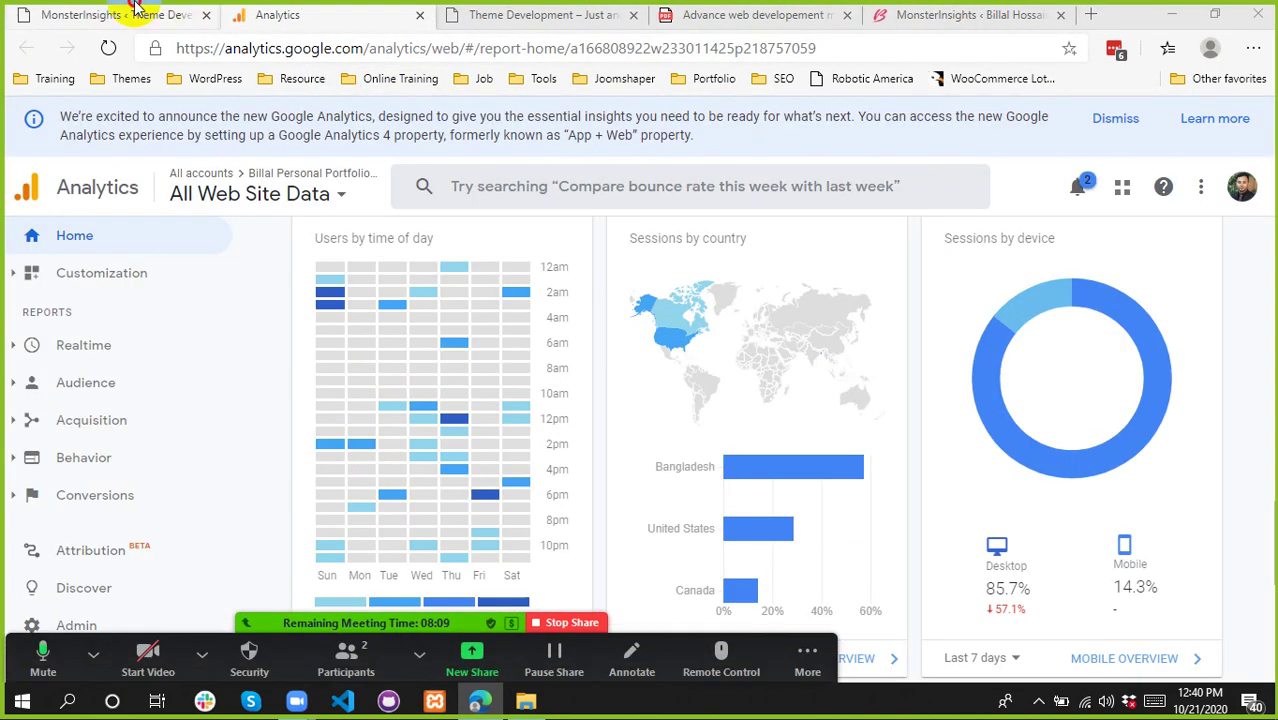
pyautogui.click(135, 10)
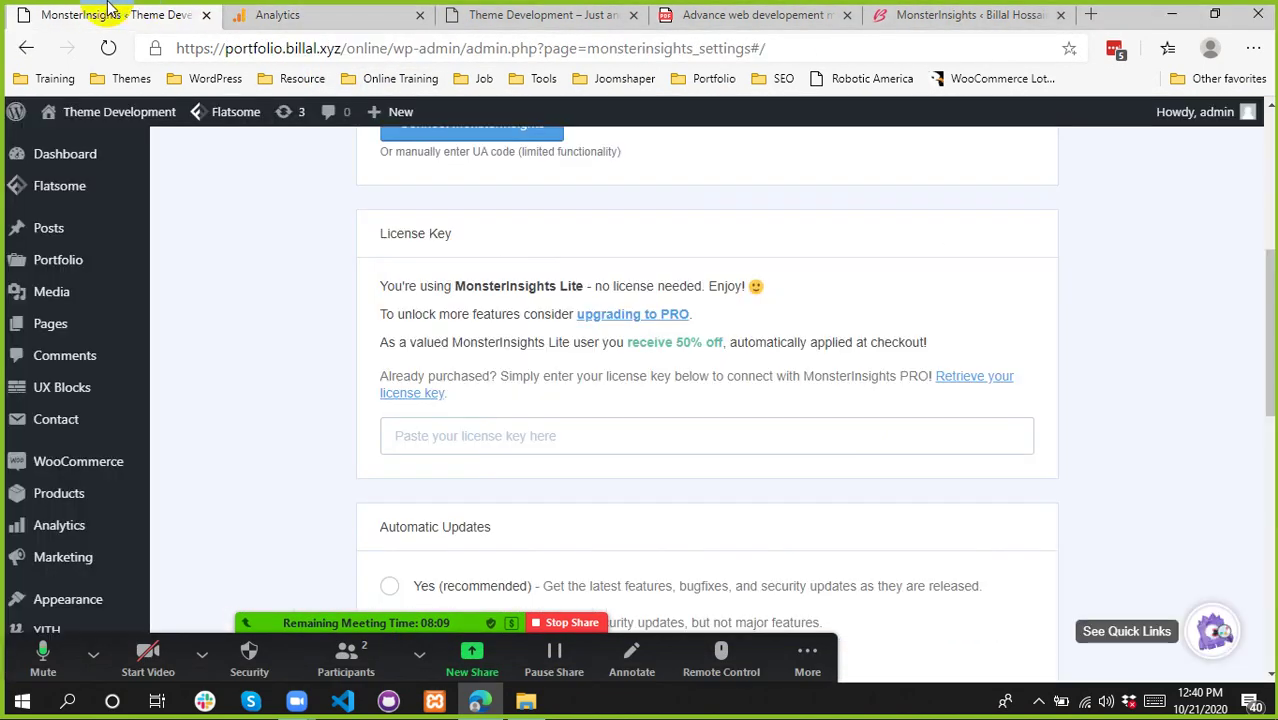
pyautogui.click(600, 12)
pyautogui.click(740, 14)
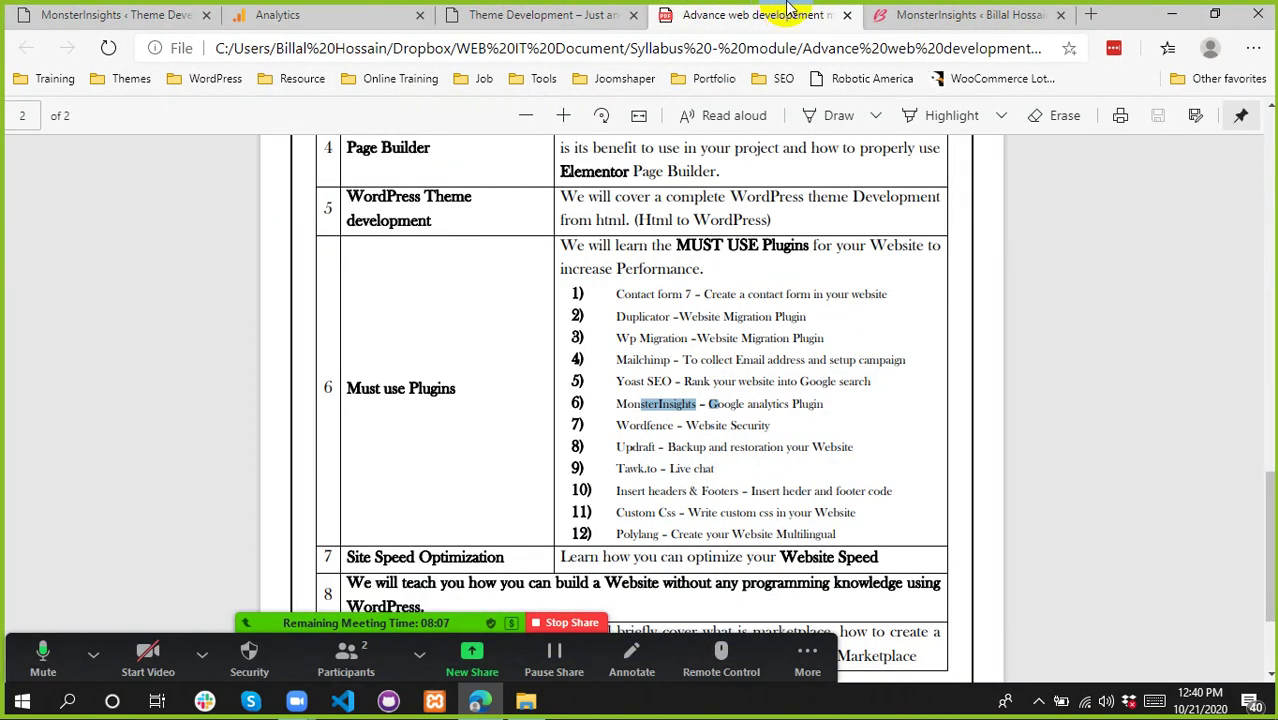
pyautogui.moveTo(616, 425); pyautogui.dragTo(673, 425)
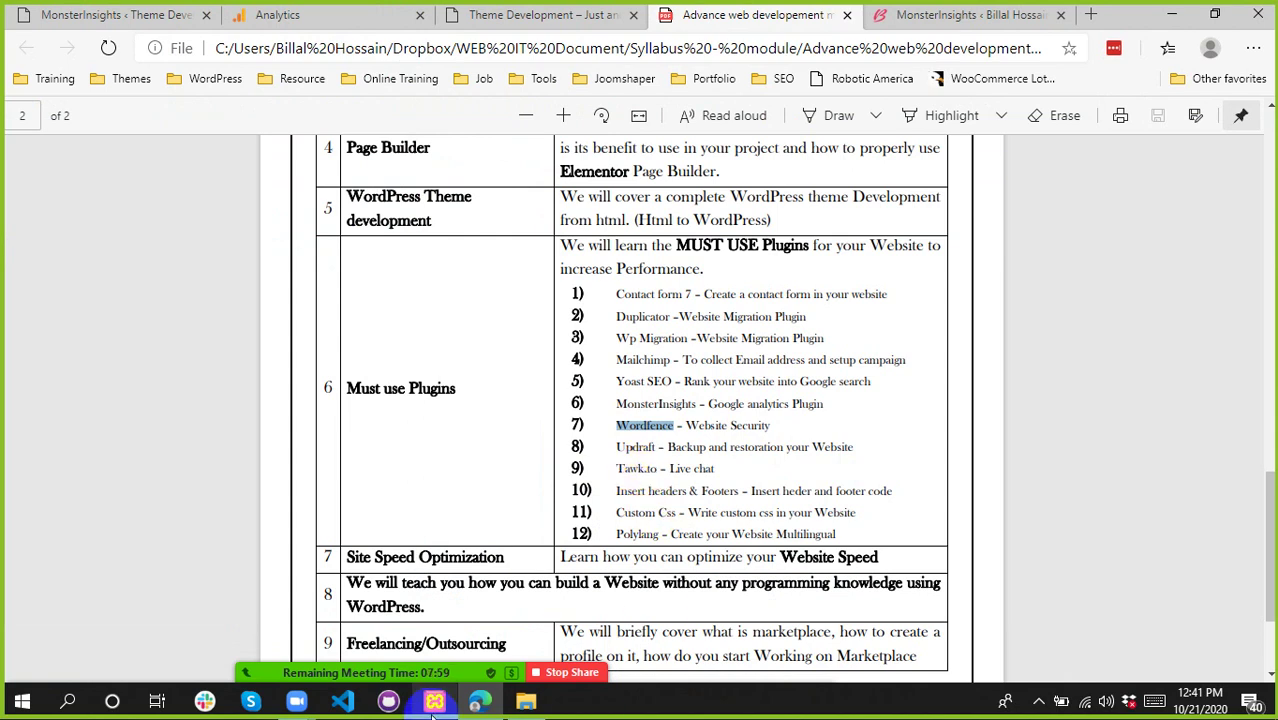
pyautogui.click(93, 654)
pyautogui.click(52, 647)
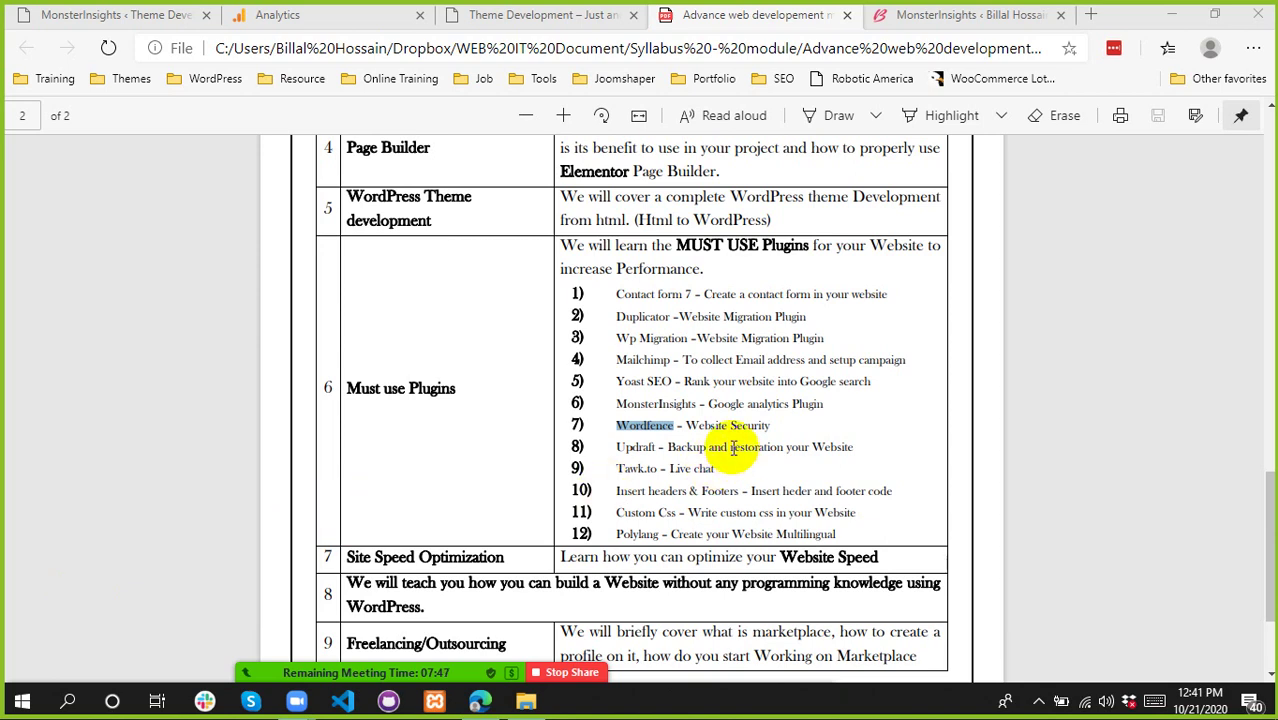
# - Search Google for "wordfence plugin" in a new browser tab and open the Wordfence Security page on WordPress.org
pyautogui.click(965, 15)
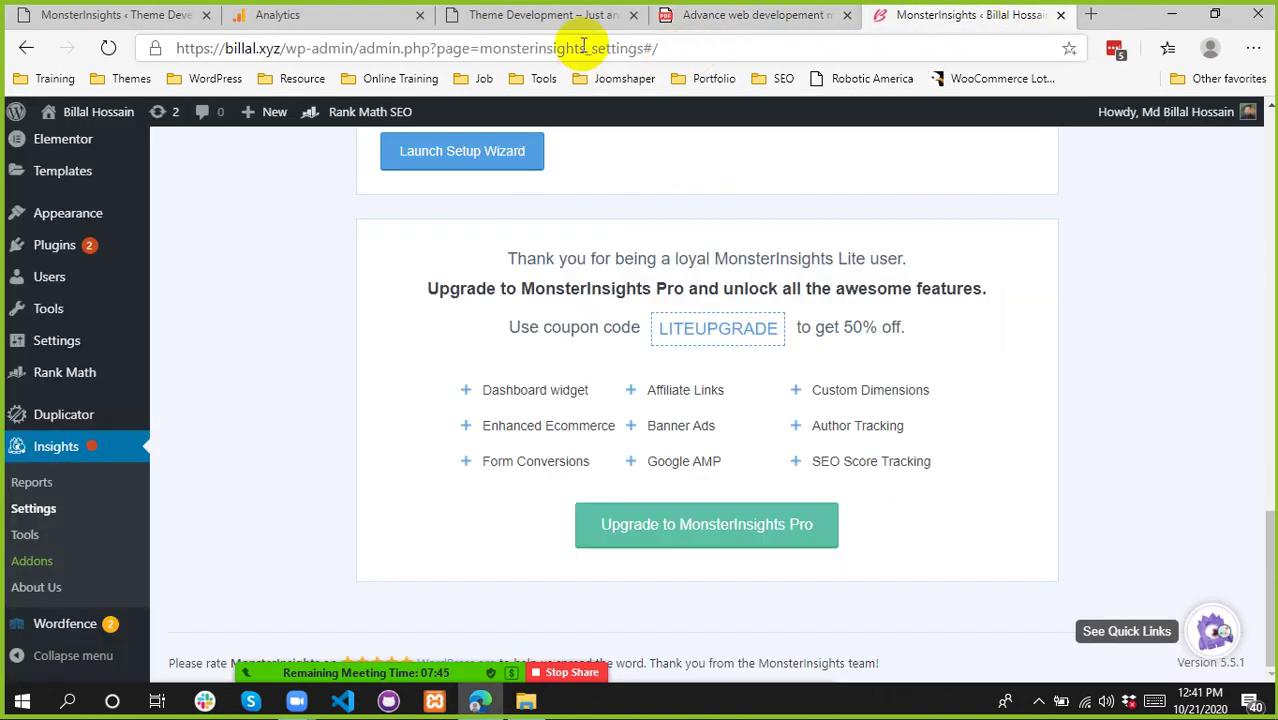
pyautogui.click(1088, 14)
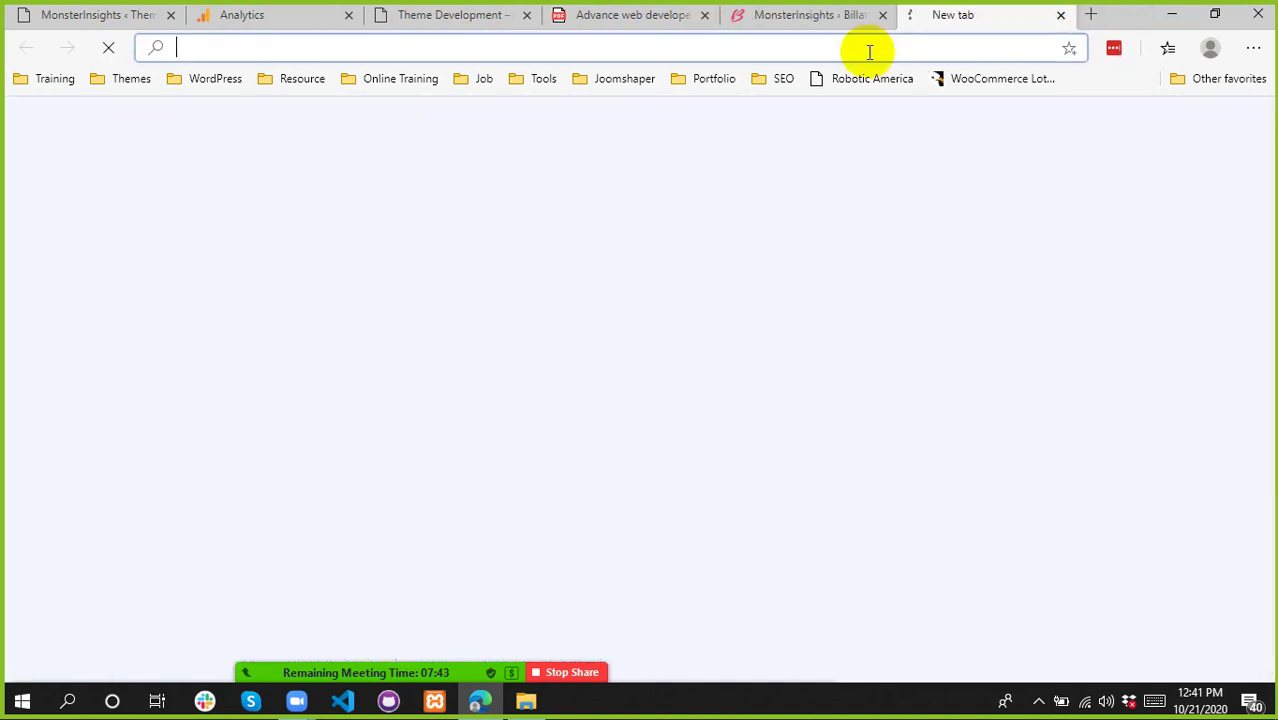
pyautogui.write('wordfence')
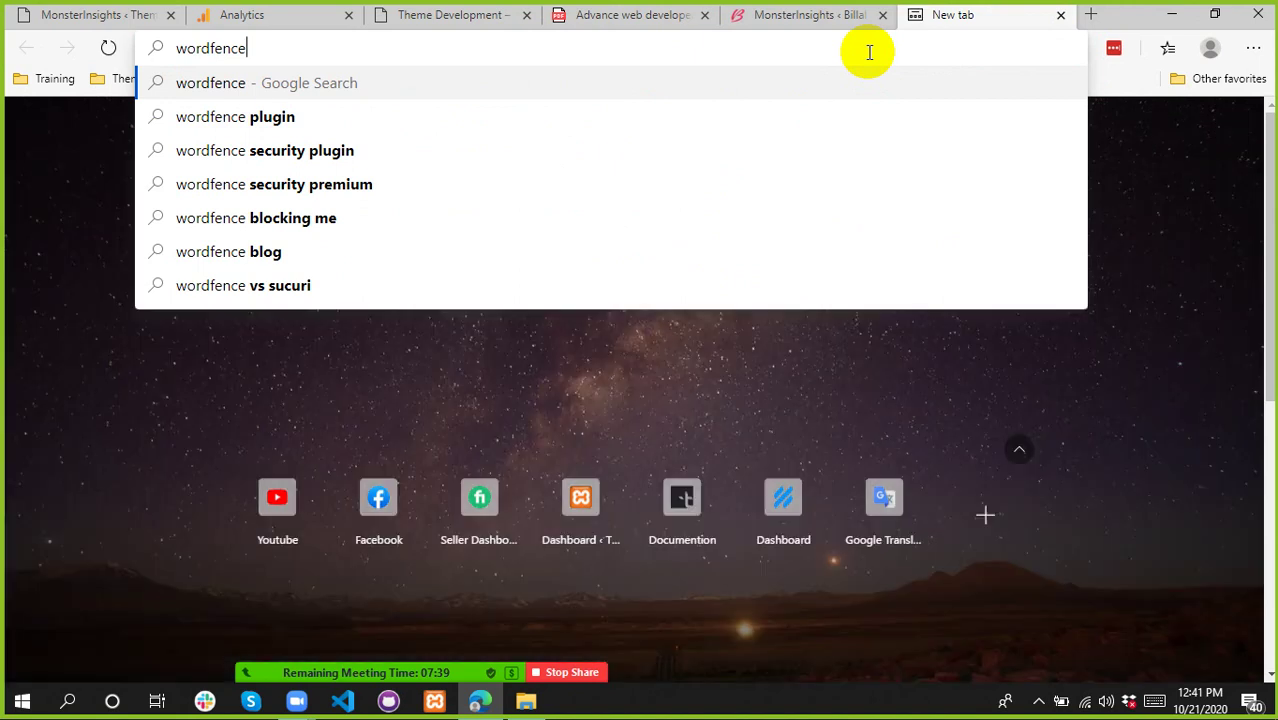
pyautogui.press('Down')
pyautogui.press('Return')
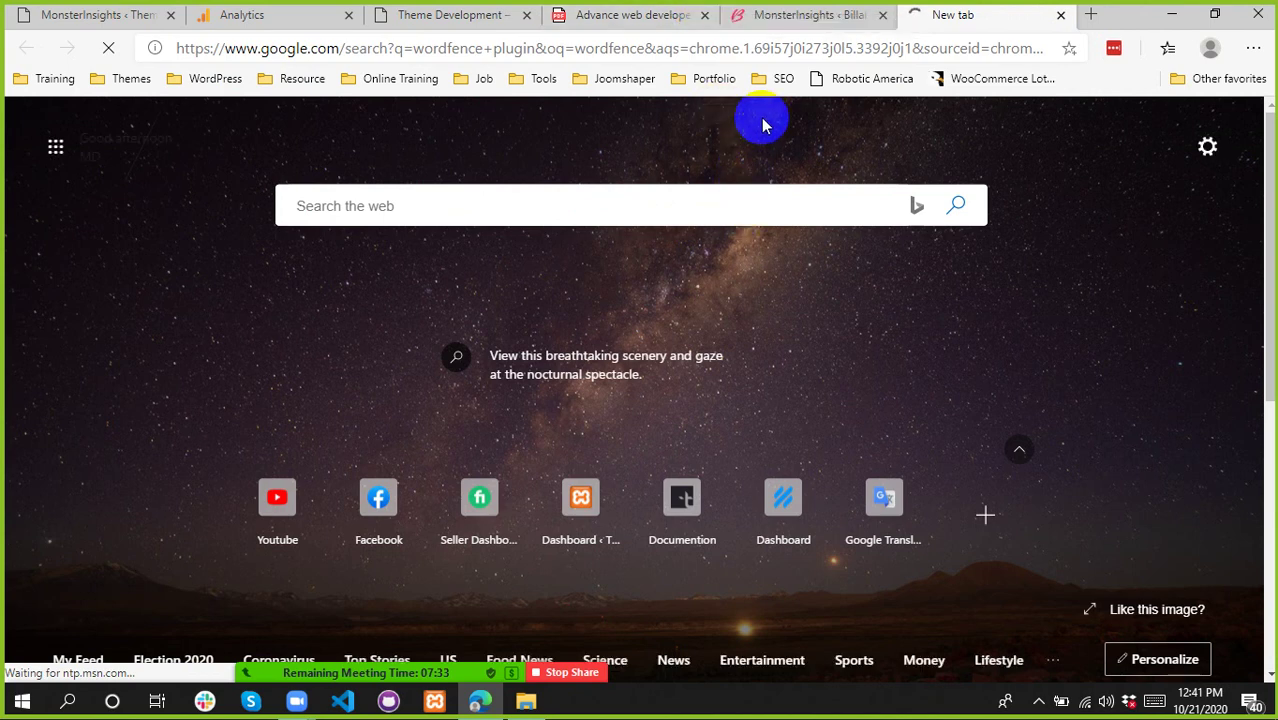
pyautogui.scroll(-1, 790, 128)
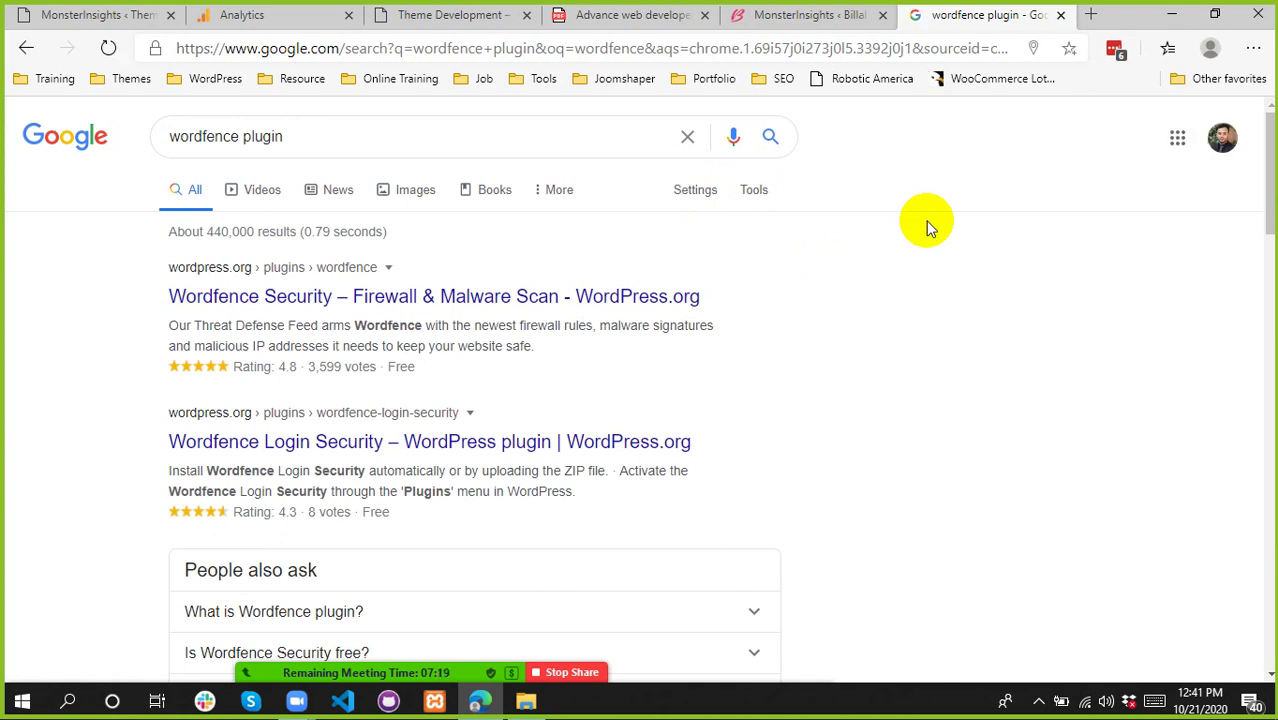
pyautogui.click(536, 304)
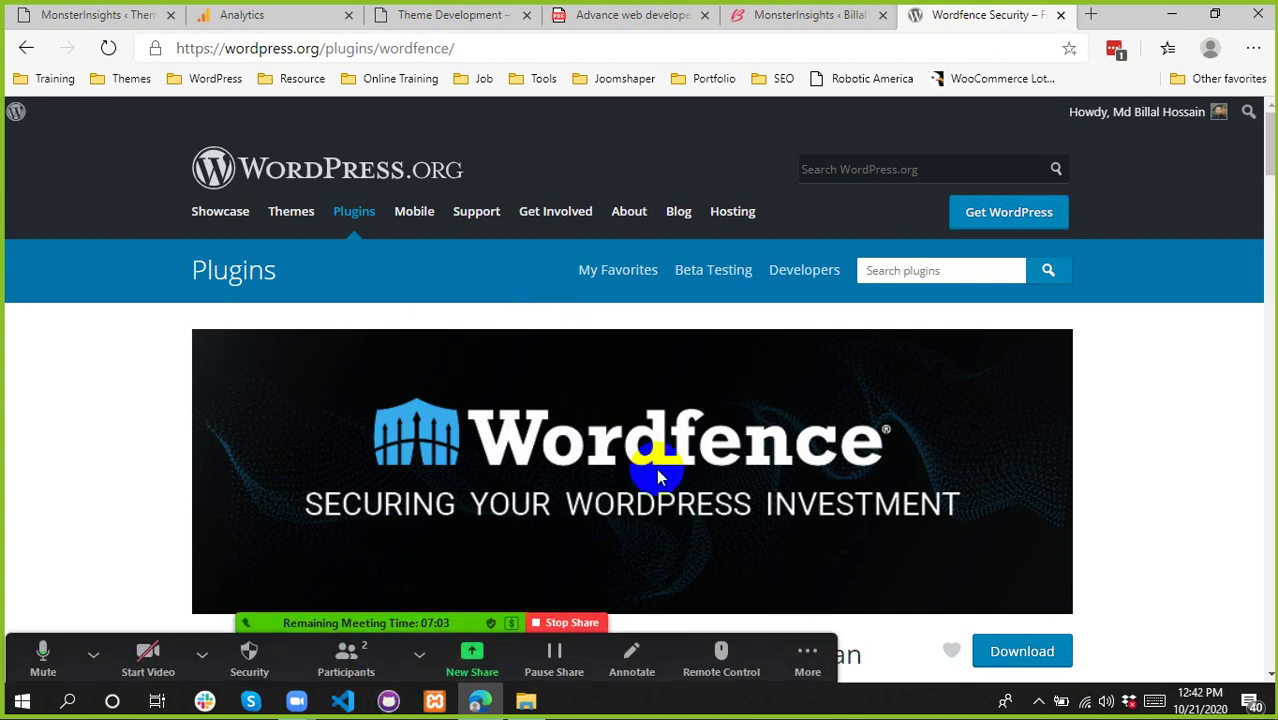
# - Highlight the Security, Firewall and Malware Scan parts of the Wordfence plugin title, and clear the selection
pyautogui.scroll(-3, 656, 477)
pyautogui.scroll(-1, 645, 520)
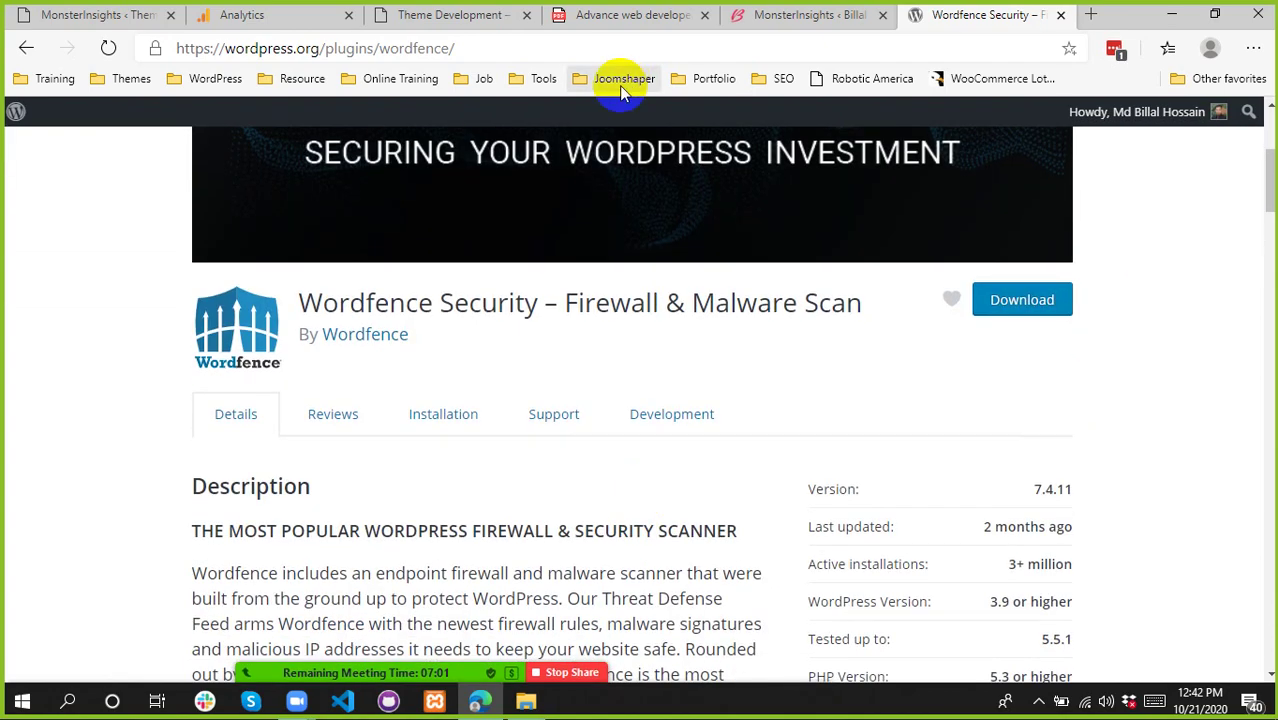
pyautogui.scroll(3, 721, 392)
pyautogui.scroll(-3, 721, 392)
pyautogui.moveTo(579, 303); pyautogui.dragTo(846, 302)
pyautogui.click(776, 295)
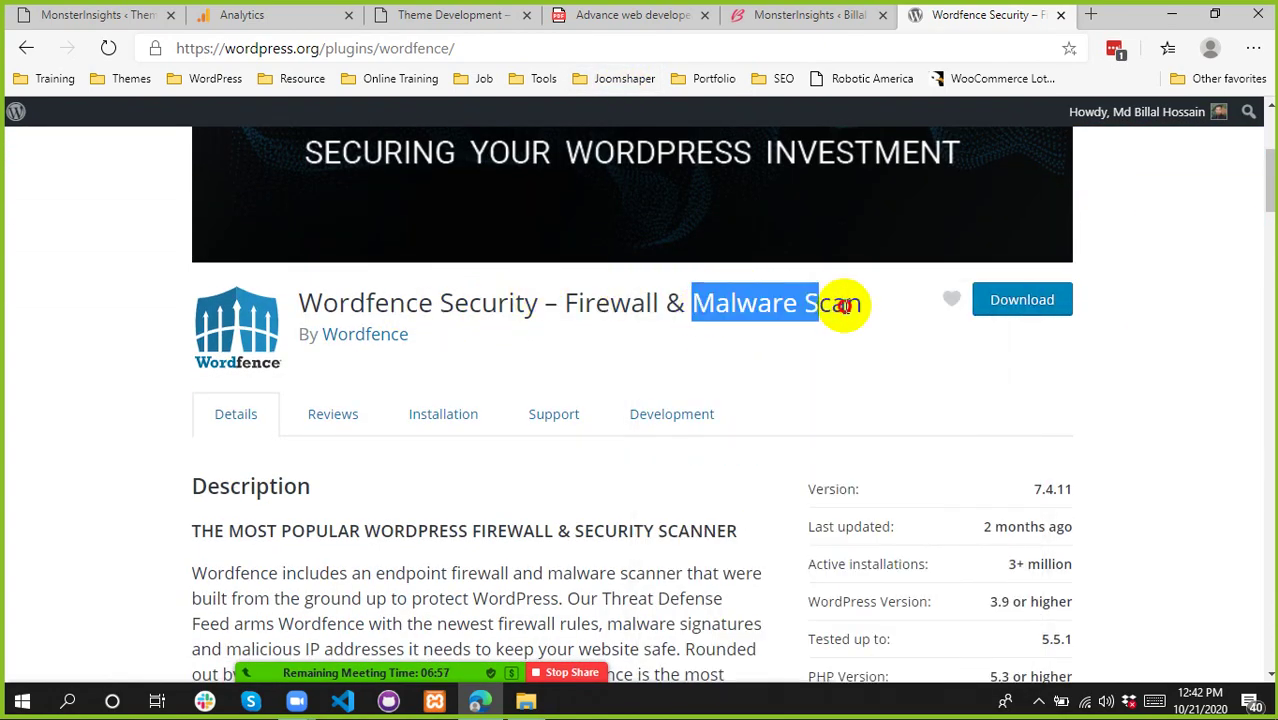
pyautogui.moveTo(630, 300); pyautogui.dragTo(770, 305)
pyautogui.click(582, 294)
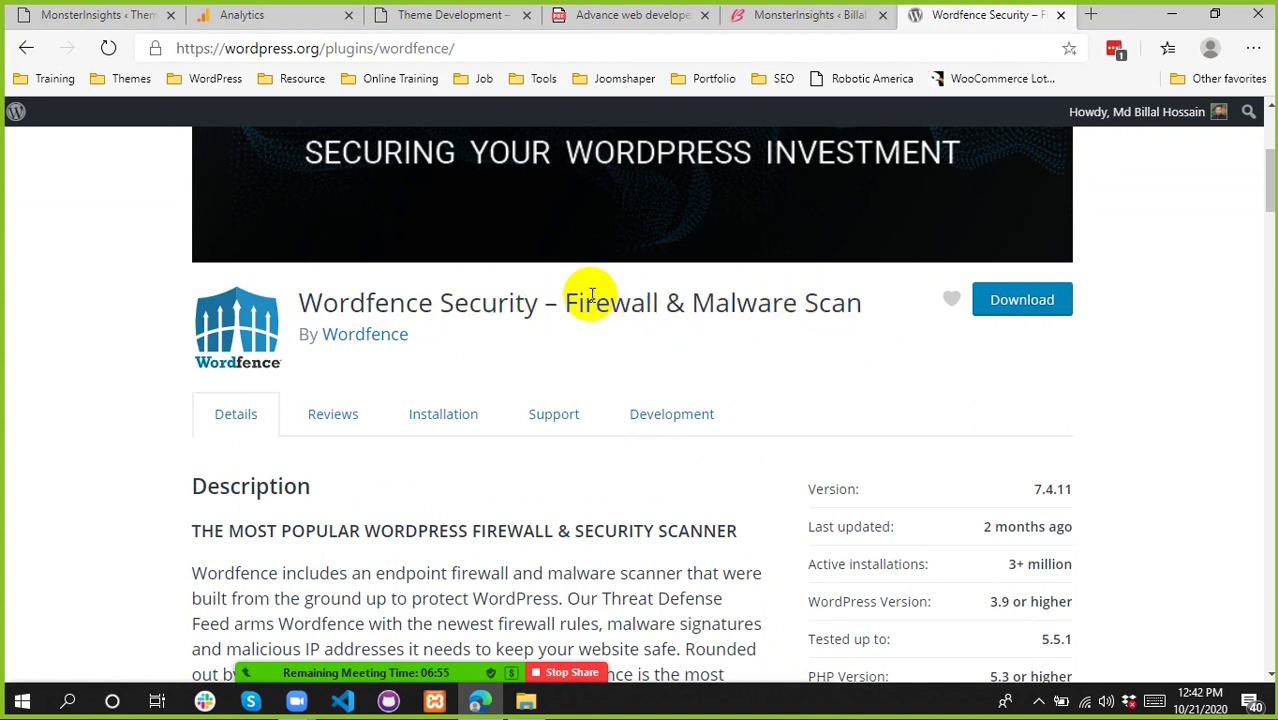
pyautogui.doubleClick(466, 303)
pyautogui.click(720, 330)
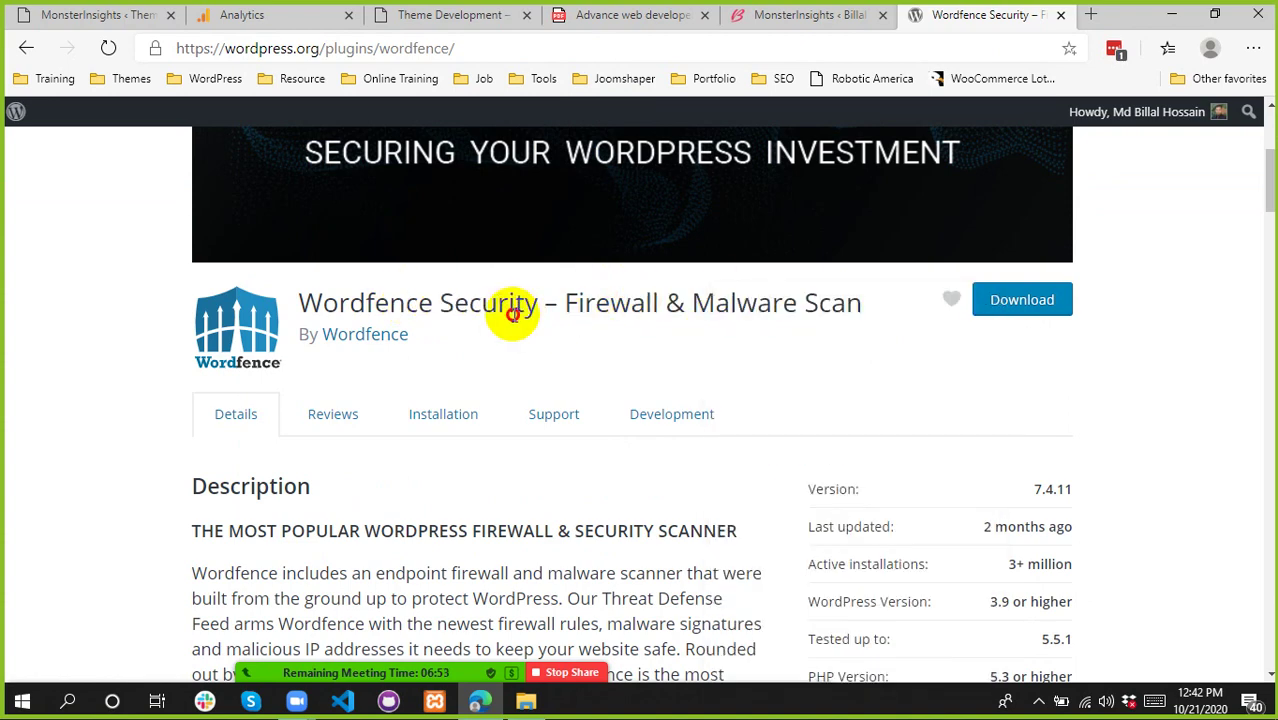
# - Examine the Wordfence version and compatibility details, highlighting the active installations entry
pyautogui.scroll(-3, 783, 352)
pyautogui.moveTo(945, 268); pyautogui.dragTo(1131, 326)
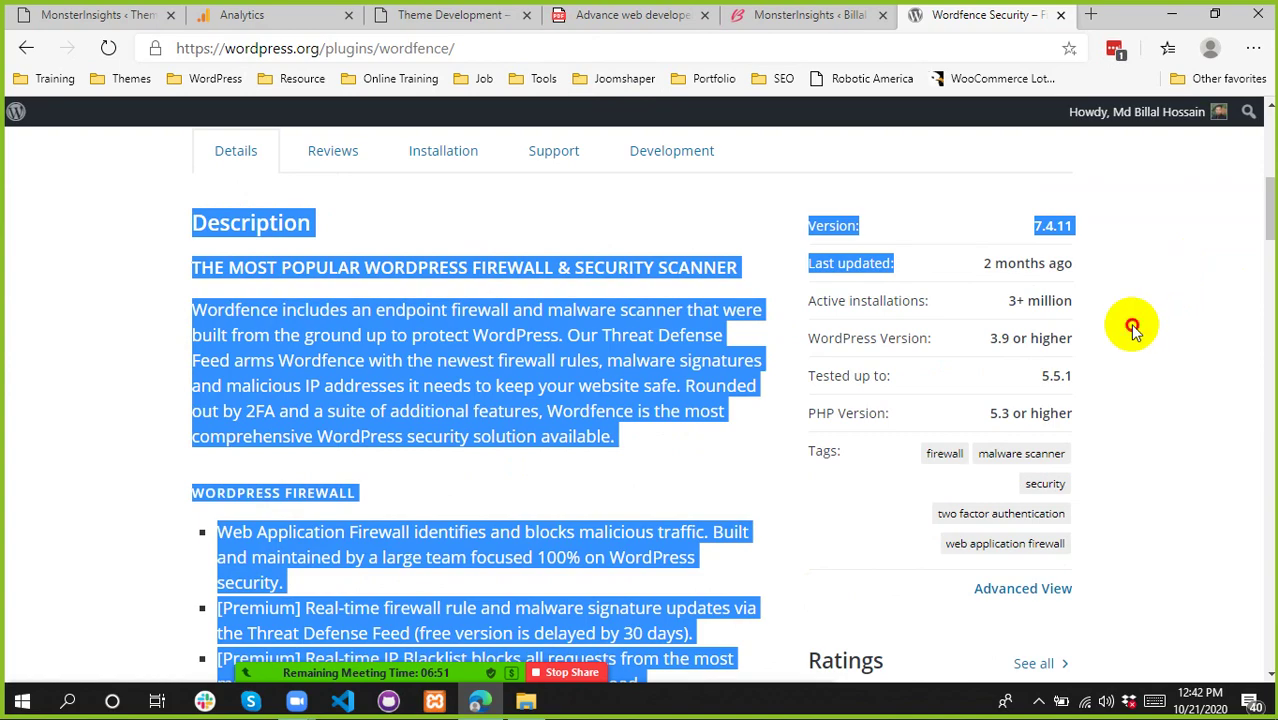
pyautogui.click(1110, 370)
pyautogui.scroll(-1, 1107, 379)
pyautogui.keyDown('shift'); pyautogui.click(1104, 288); pyautogui.keyUp('shift')
pyautogui.click(1177, 363)
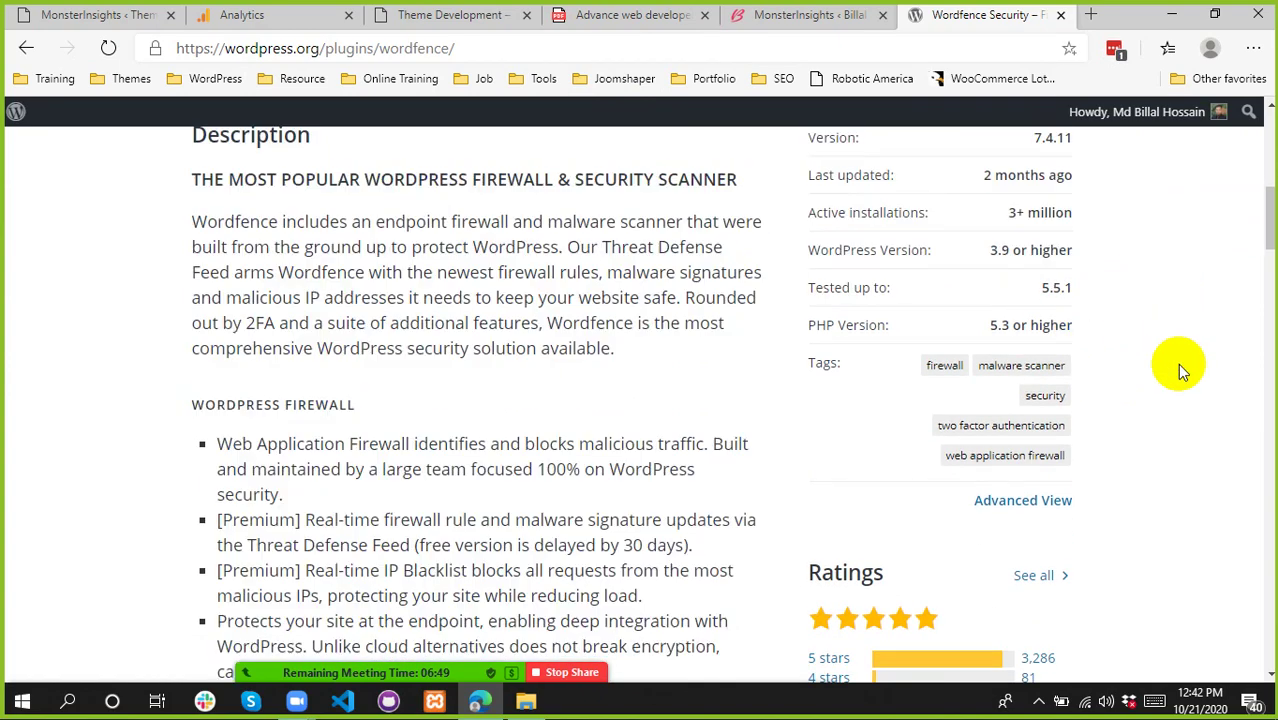
pyautogui.scroll(2, 1139, 401)
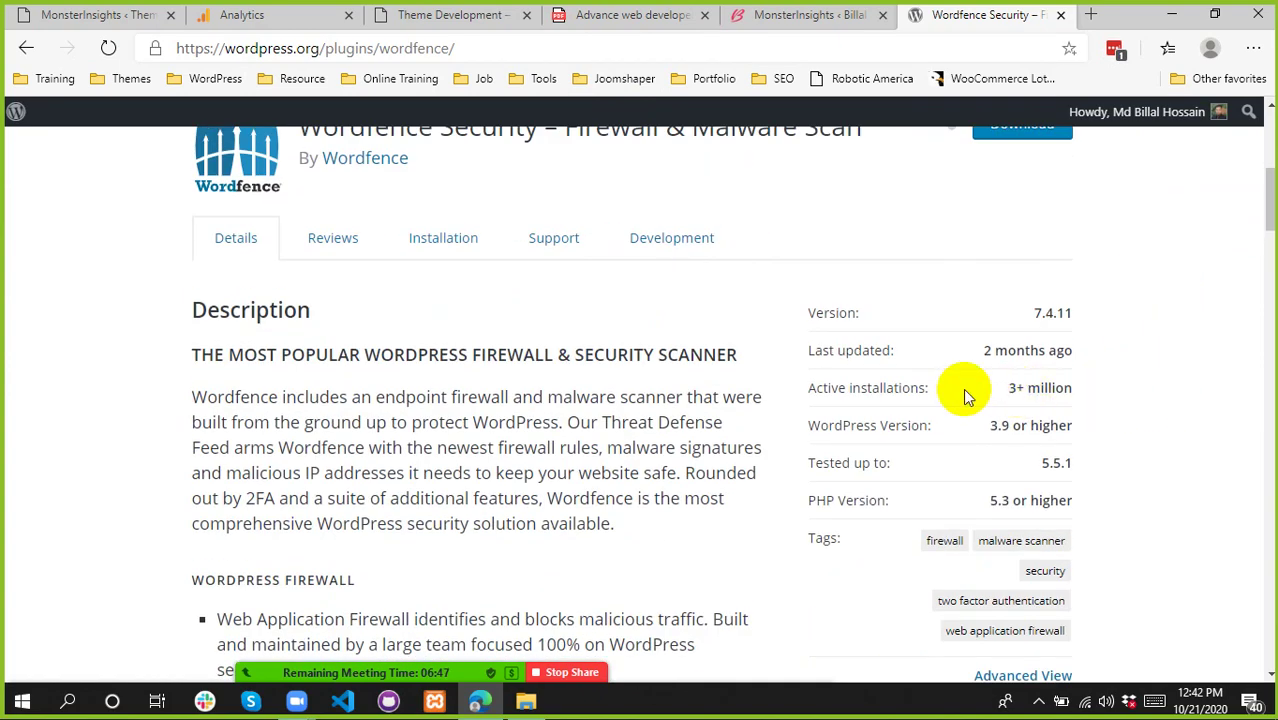
pyautogui.moveTo(872, 395); pyautogui.dragTo(899, 396)
pyautogui.keyDown('shift'); pyautogui.click(1084, 399); pyautogui.keyUp('shift')
pyautogui.click(1150, 399)
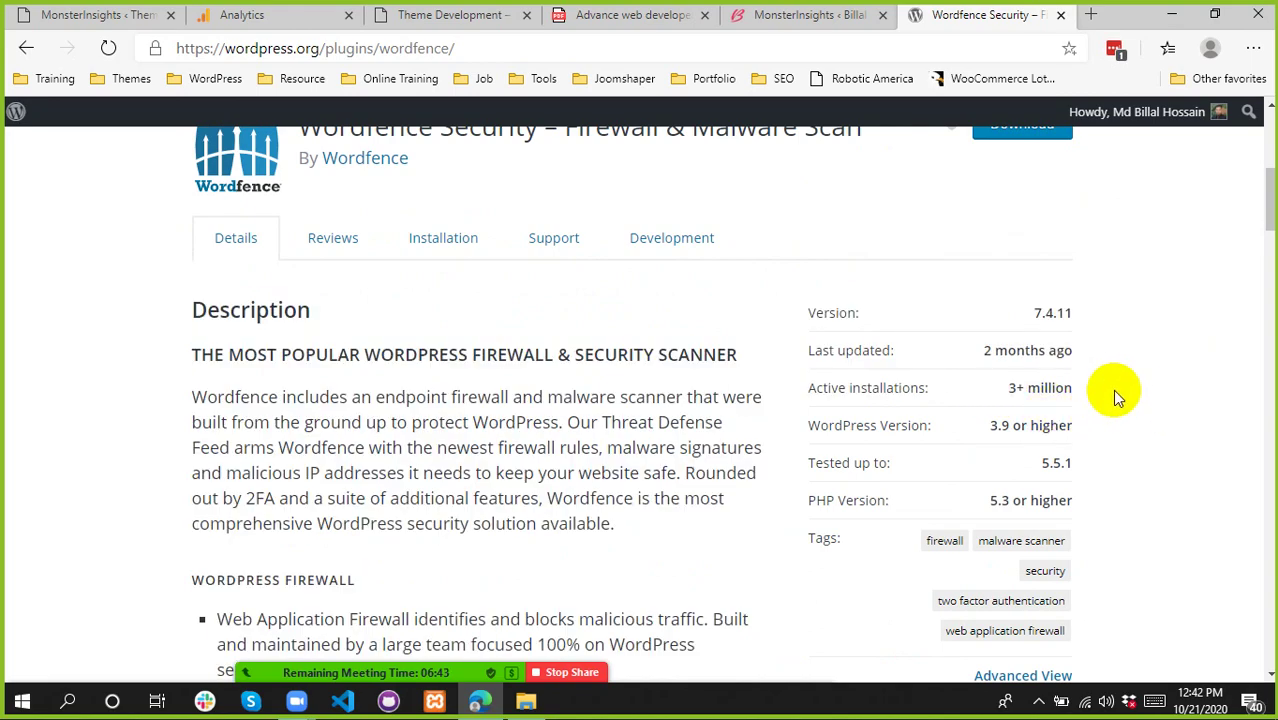
# - Examine the plugin's ratings and its Support figure for issues resolved in the last two months
pyautogui.scroll(-5, 1112, 392)
pyautogui.scroll(-3, 1087, 380)
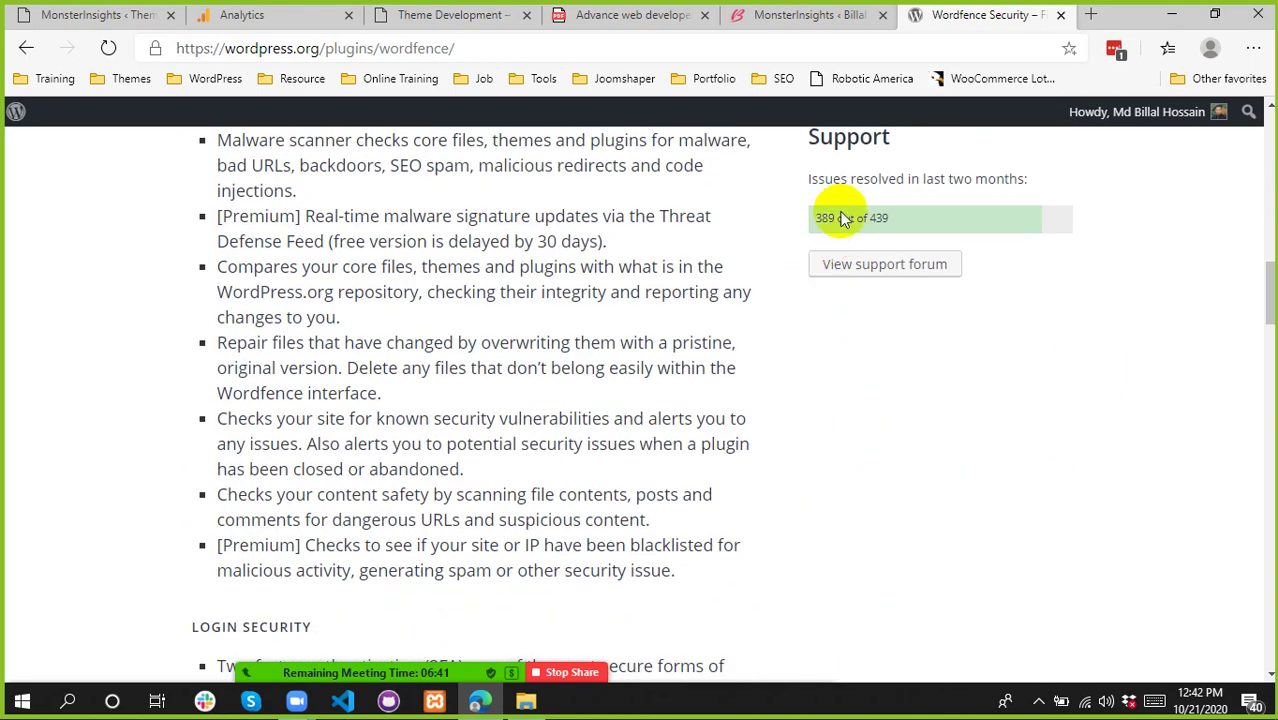
pyautogui.scroll(2, 922, 205)
pyautogui.scroll(-3, 918, 290)
pyautogui.scroll(4, 918, 300)
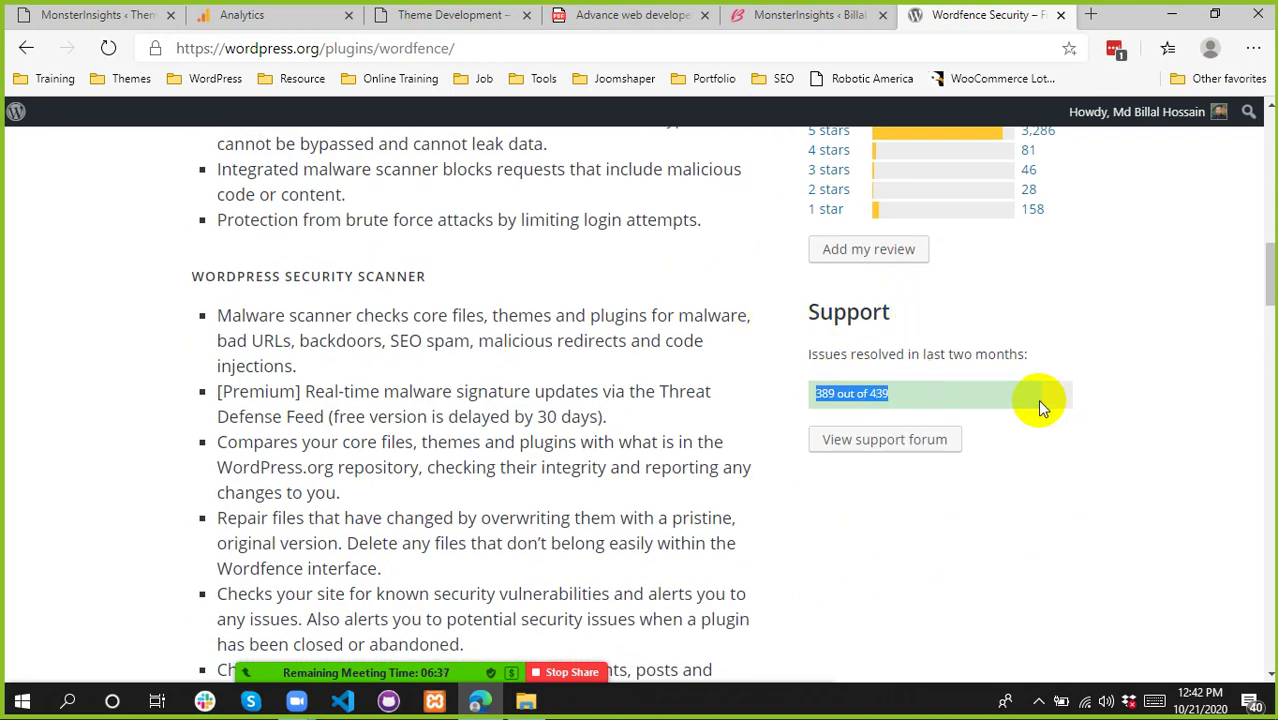
pyautogui.click(622, 439)
# - Examine the rest of the Wordfence page, including the feature lists, Screenshots and FAQ, and return to the beginning
pyautogui.scroll(-4, 599, 454)
pyautogui.scroll(3, 434, 342)
pyautogui.scroll(-10, 425, 392)
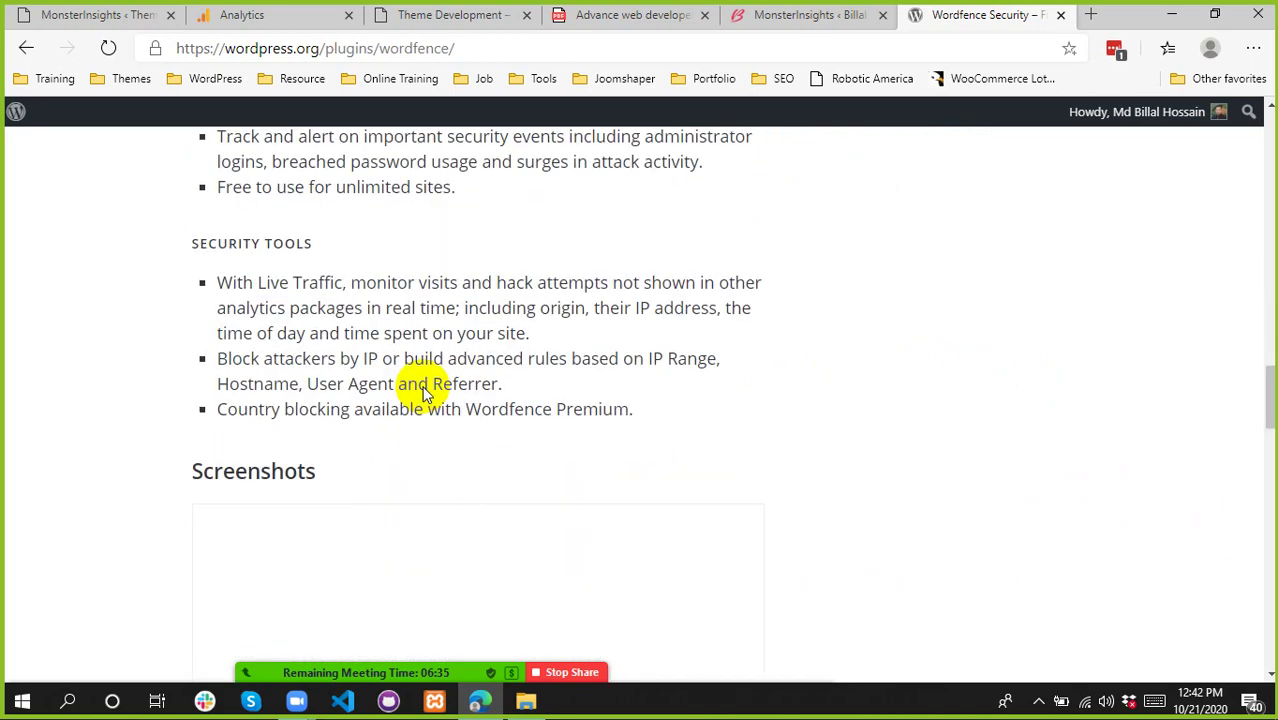
pyautogui.scroll(-9, 428, 388)
pyautogui.scroll(4, 400, 360)
pyautogui.scroll(2, 470, 398)
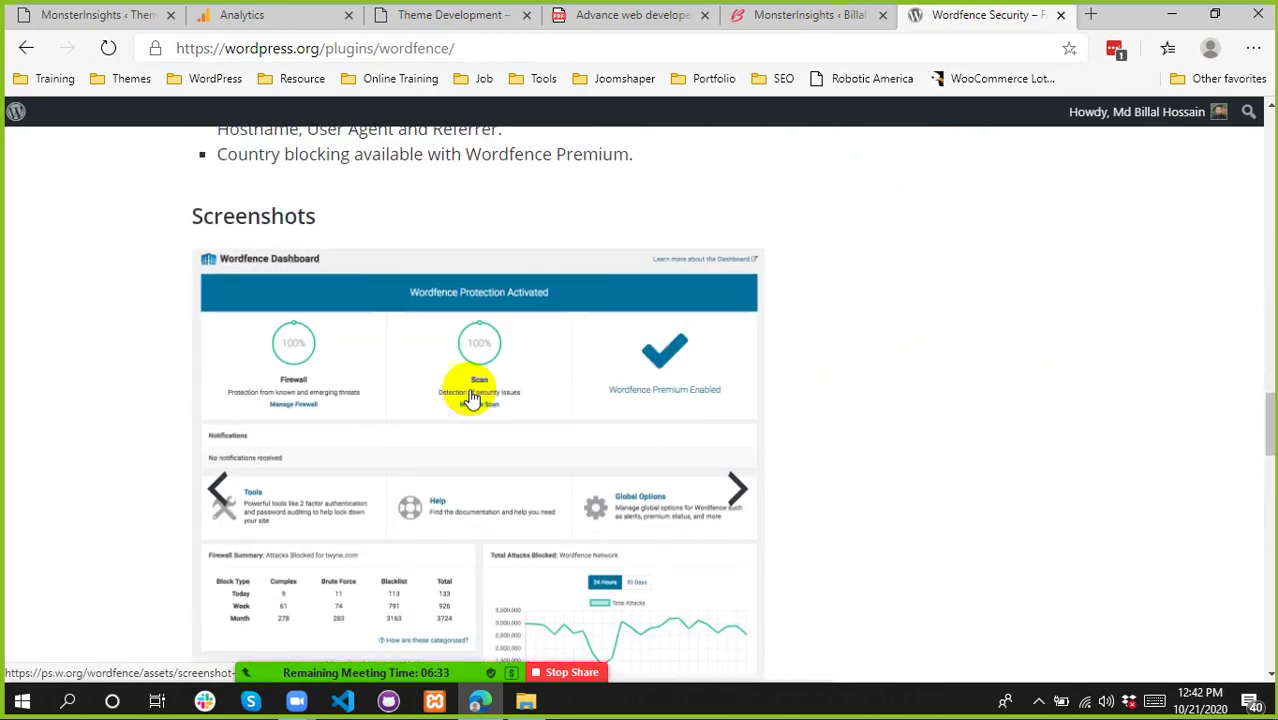
pyautogui.scroll(-5, 531, 533)
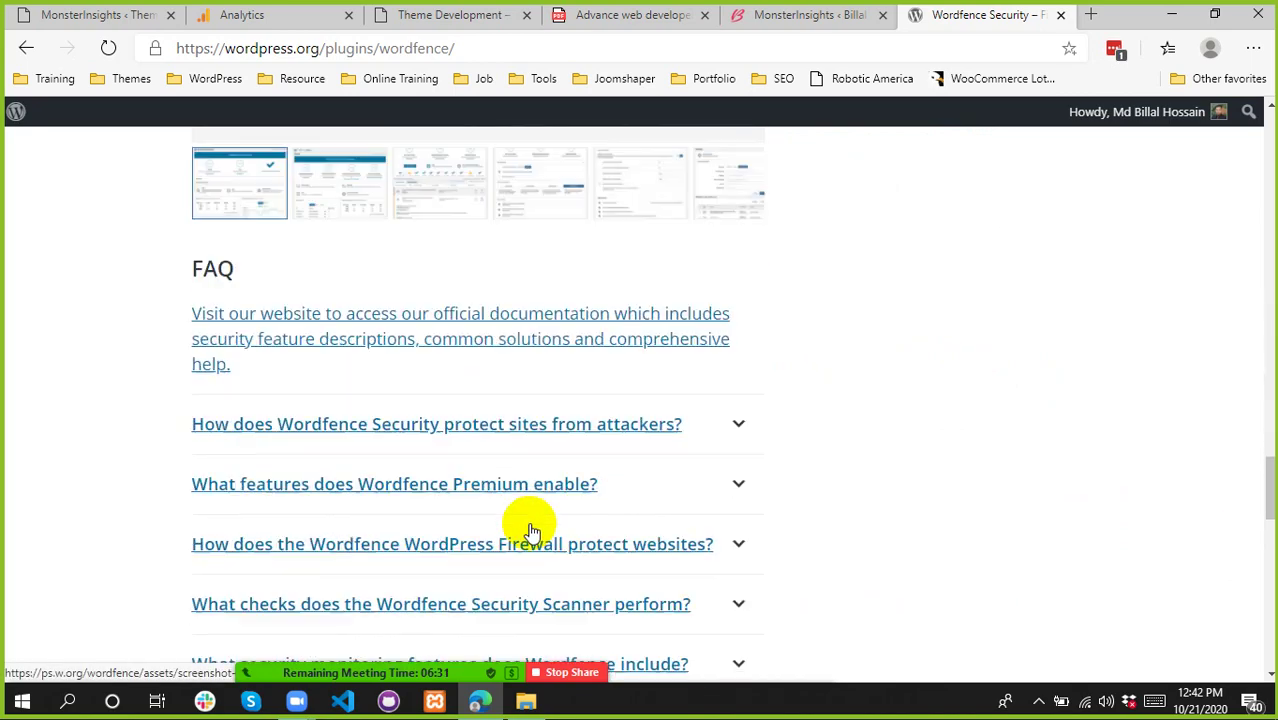
pyautogui.scroll(-8, 531, 533)
pyautogui.scroll(8, 522, 528)
pyautogui.scroll(-7, 502, 448)
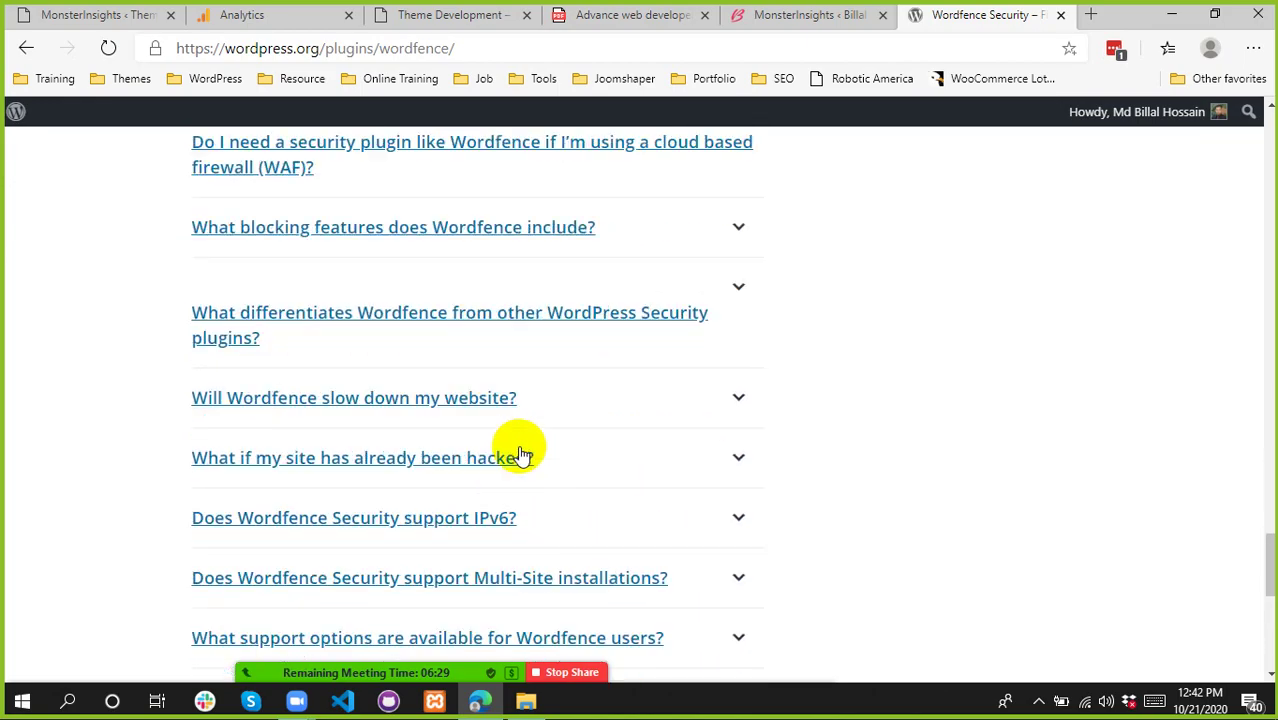
pyautogui.scroll(-5, 522, 455)
pyautogui.scroll(10, 559, 483)
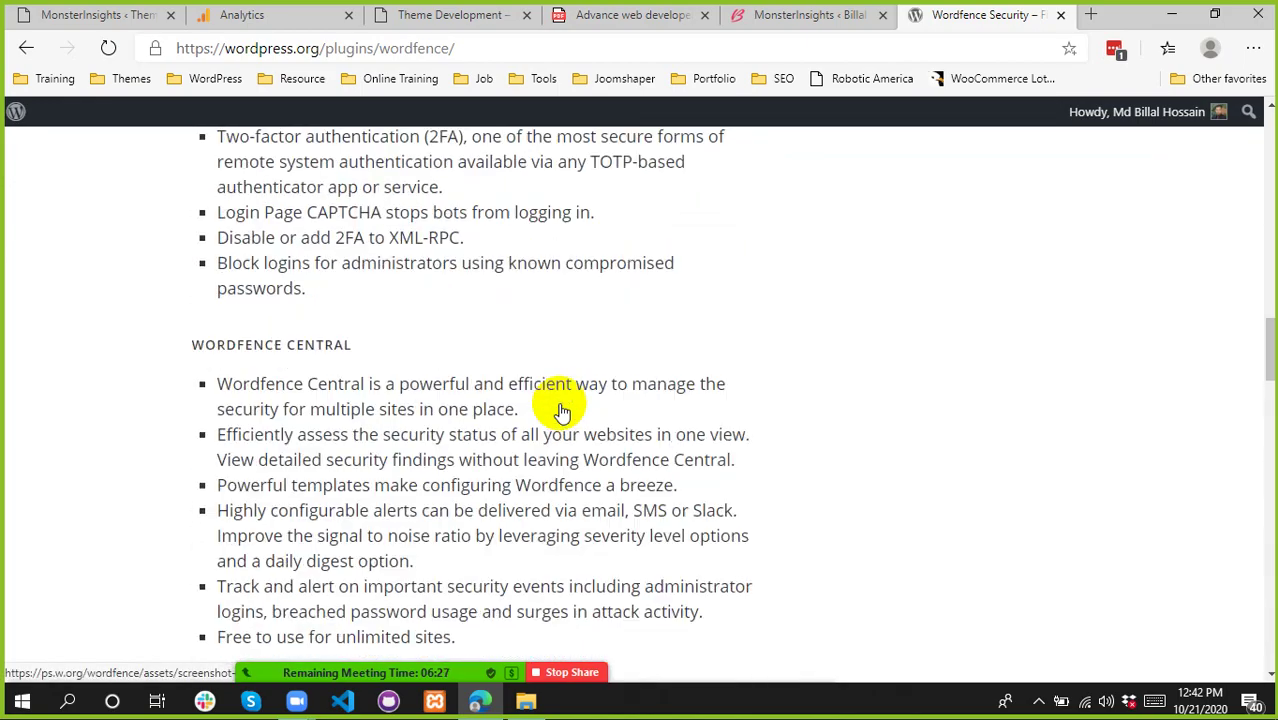
pyautogui.scroll(15, 560, 410)
# - Open the page for adding new plugins in the Theme Development site's WordPress admin
pyautogui.click(122, 14)
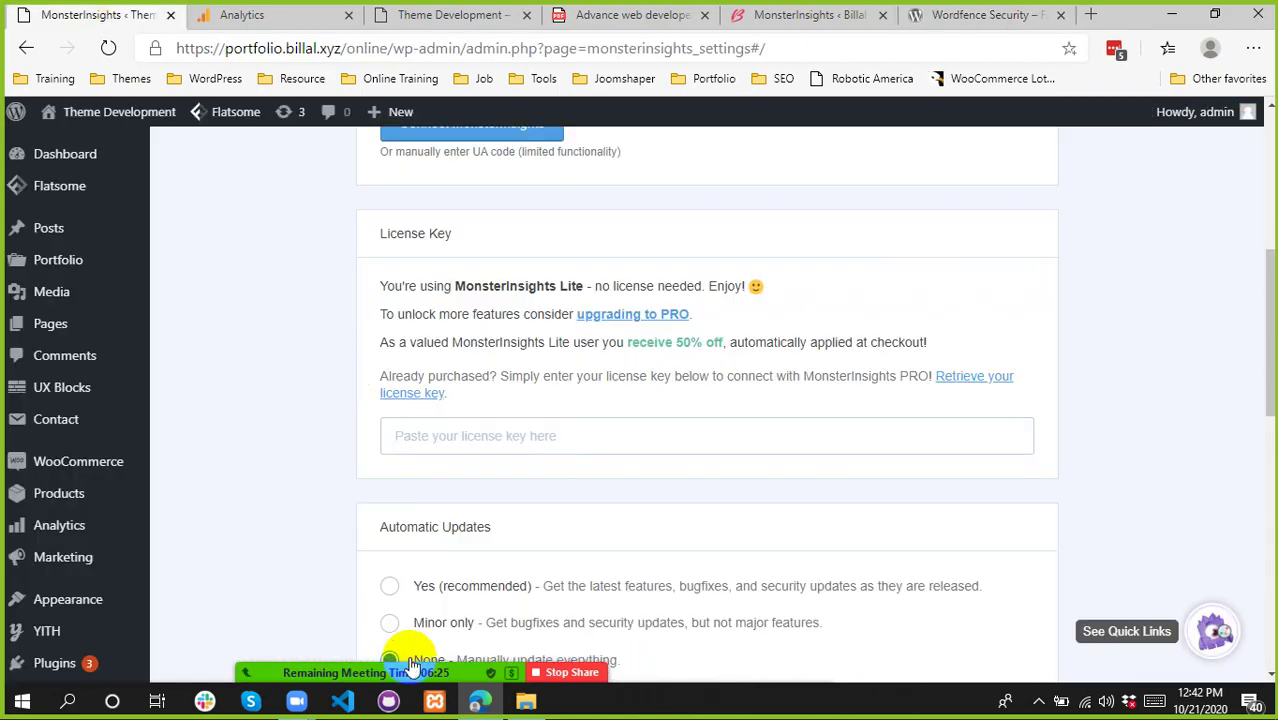
pyautogui.scroll(-8, 100, 380)
pyautogui.scroll(3, 100, 350)
pyautogui.moveTo(78, 453)
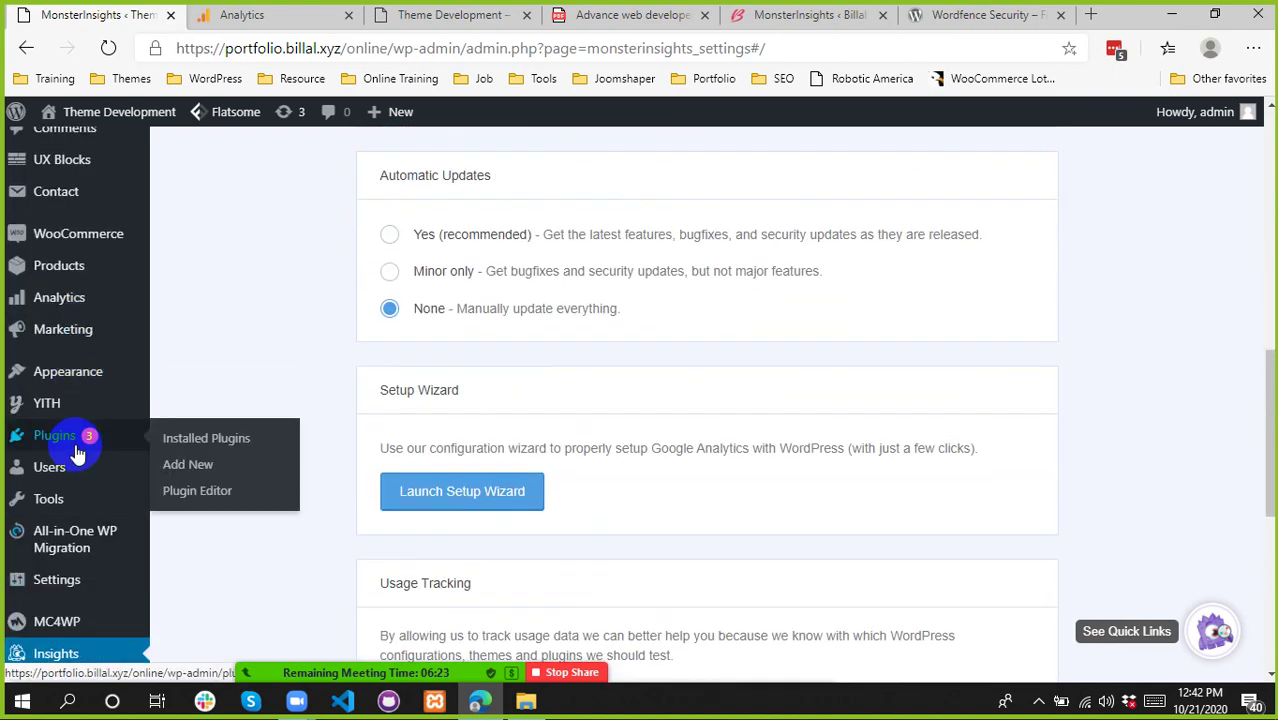
pyautogui.click(205, 466)
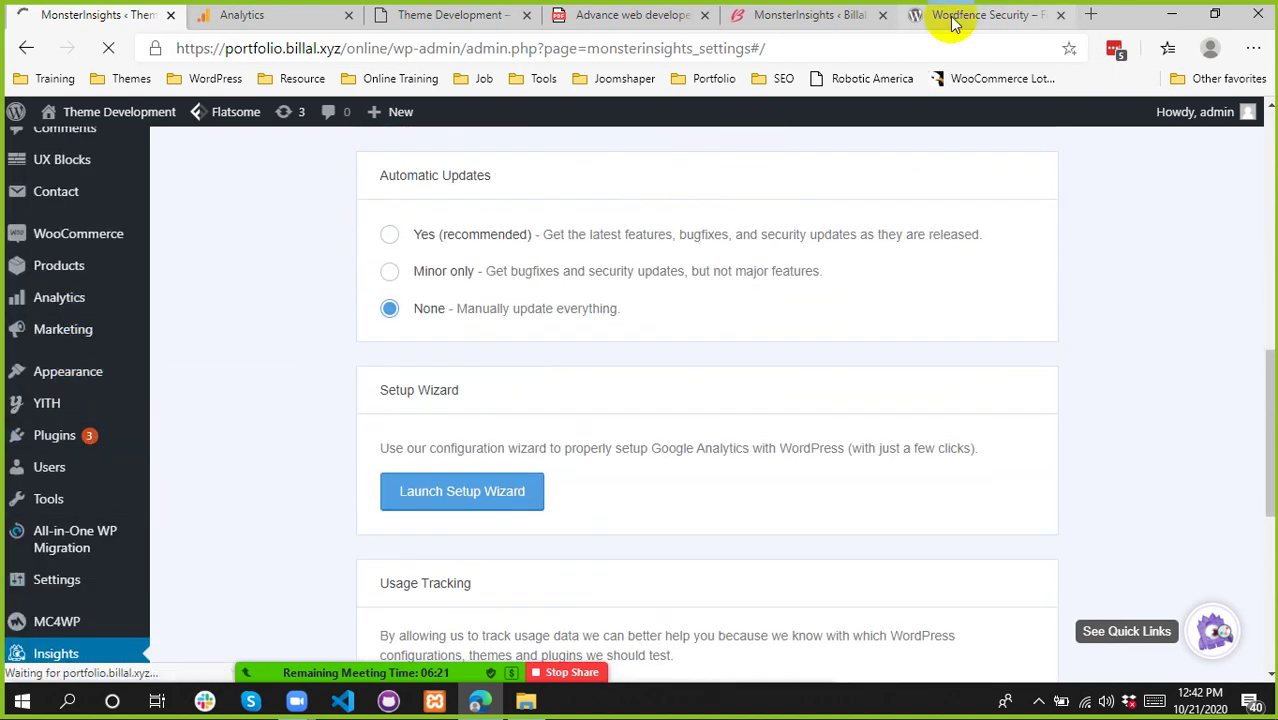
# - Copy the name "Wordfence Security" from the plugin's title on its WordPress.org page
pyautogui.click(953, 18)
pyautogui.scroll(-5, 330, 350)
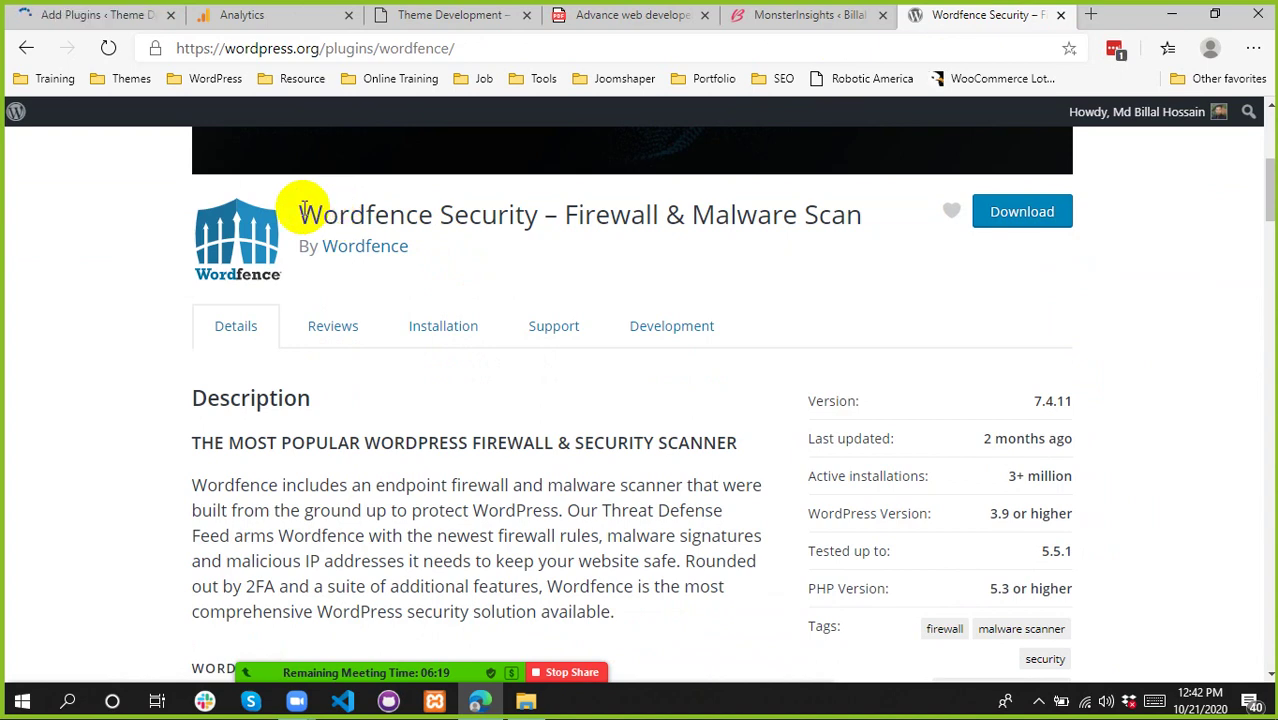
pyautogui.moveTo(301, 212); pyautogui.dragTo(528, 222)
pyautogui.hotkey('ctrl', 'c')
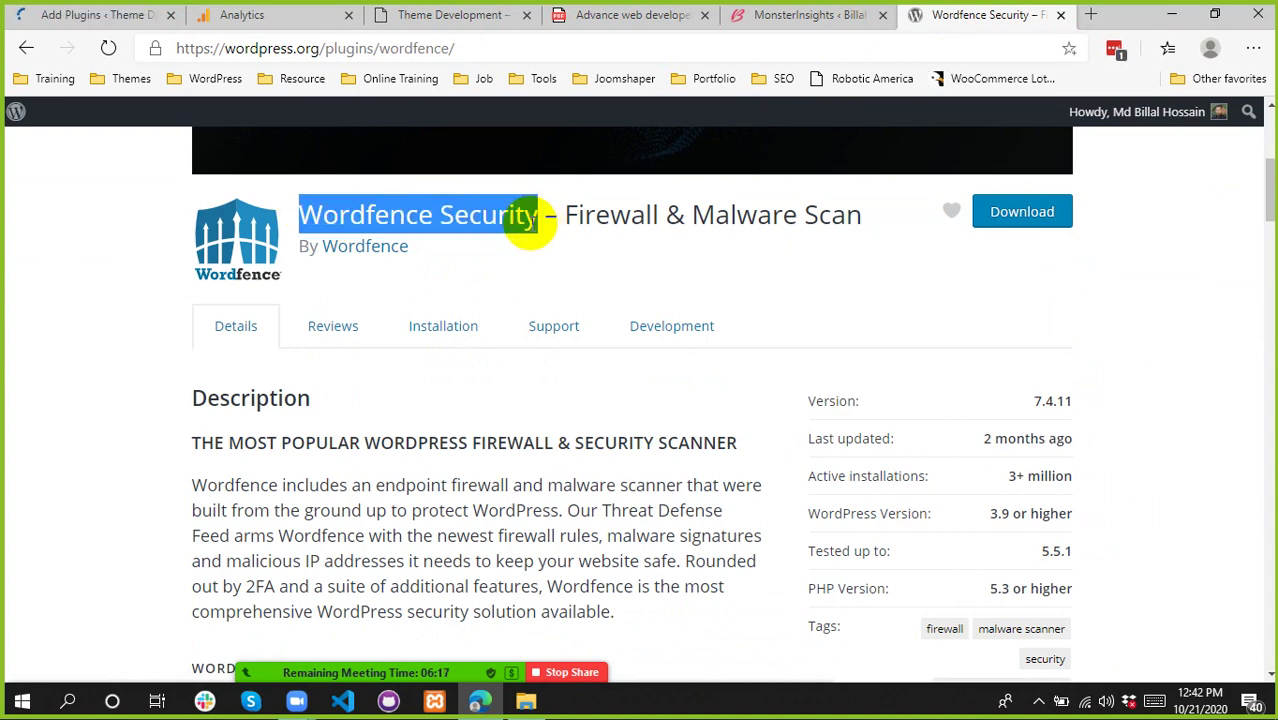
# - Search for "Wordfence Security" on the Theme Development site's page for adding plugins
pyautogui.click(60, 14)
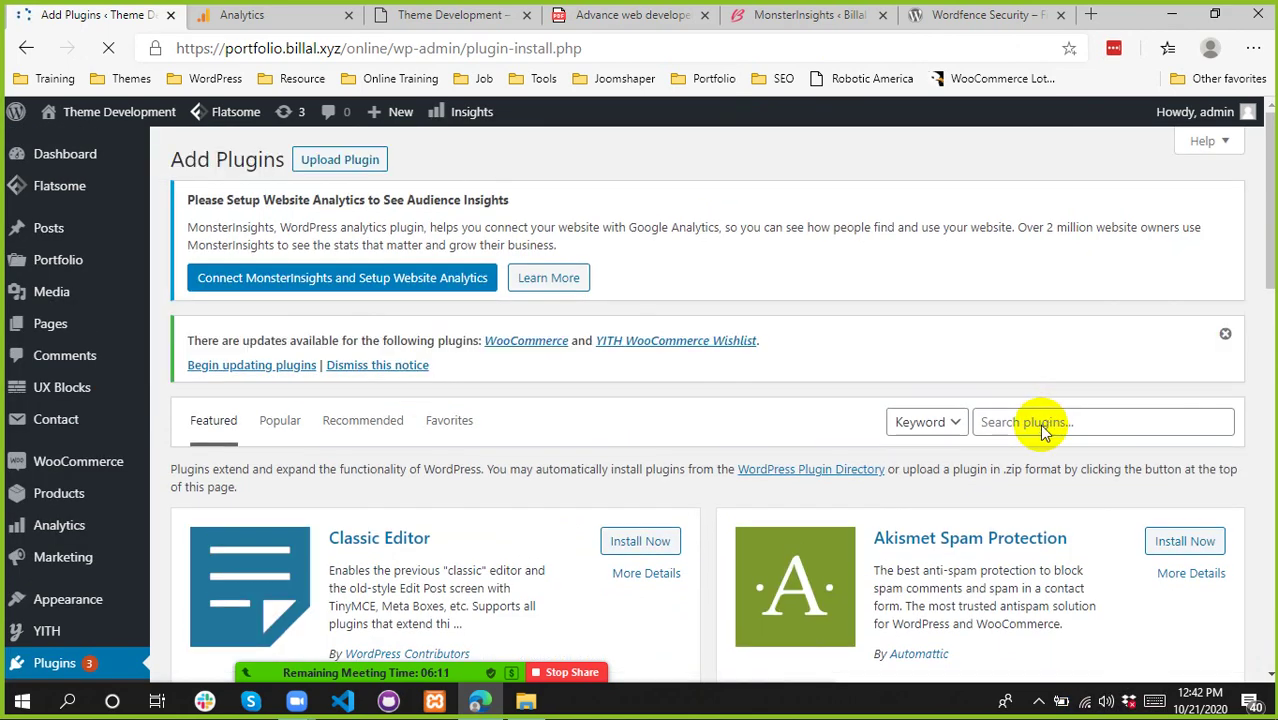
pyautogui.click(1040, 425)
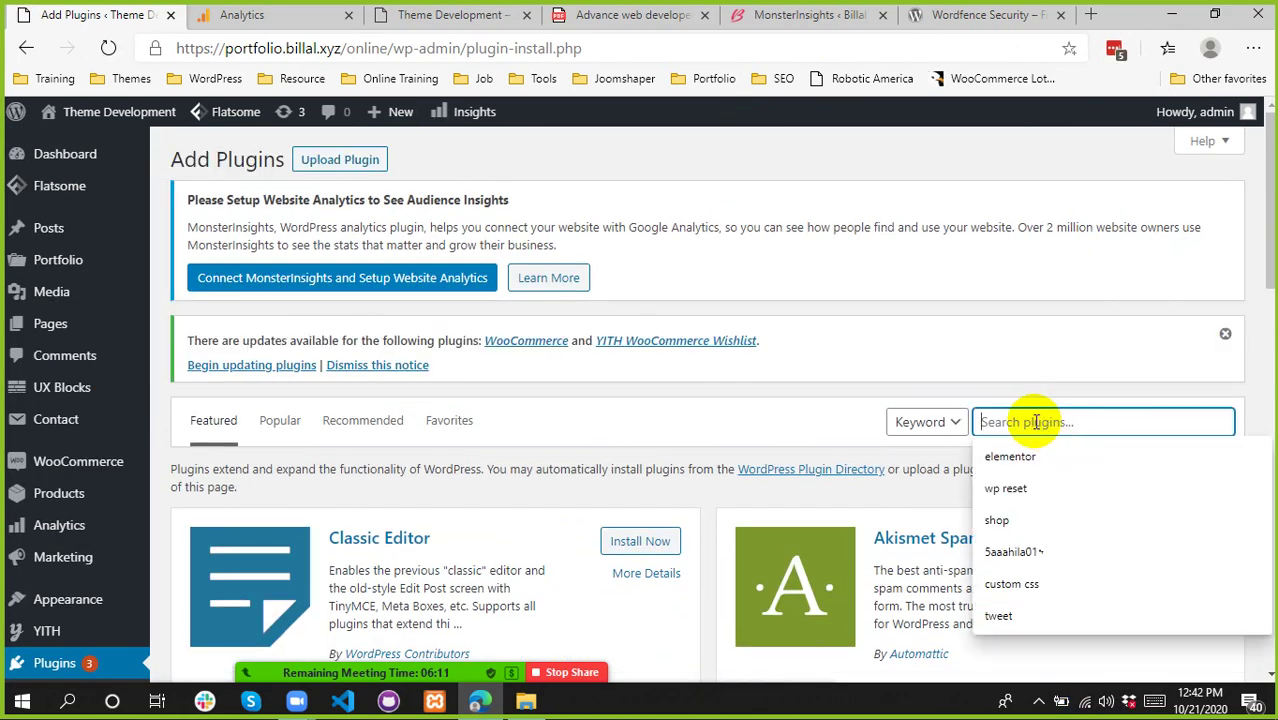
pyautogui.hotkey('ctrl', 'v')
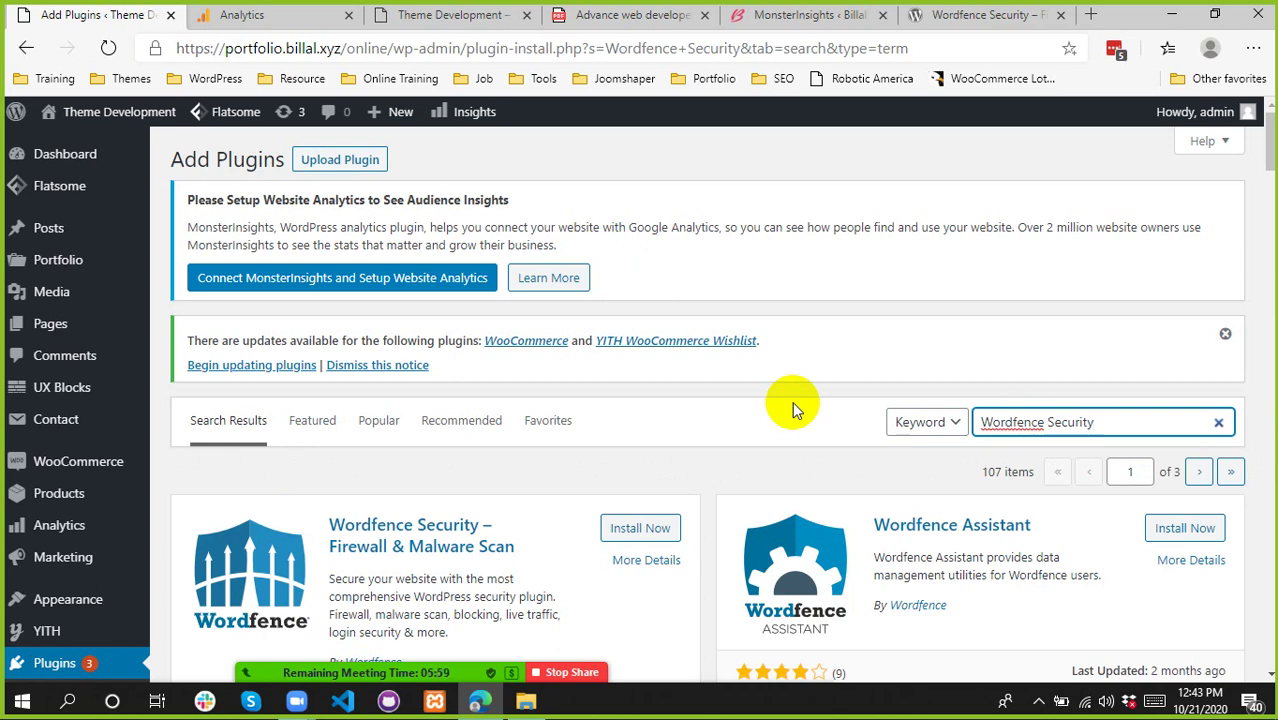
# - Install and activate the Wordfence Security – Firewall & Malware Scan plugin from the search results
pyautogui.scroll(-2, 570, 408)
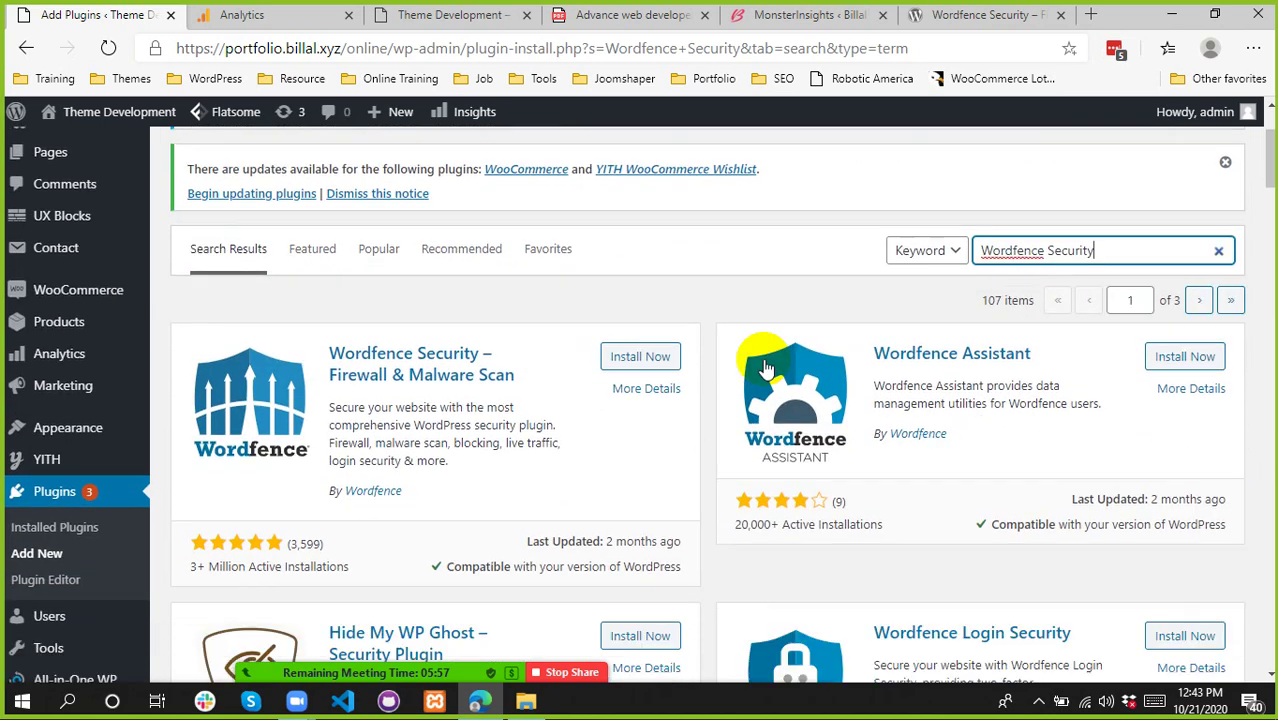
pyautogui.click(645, 356)
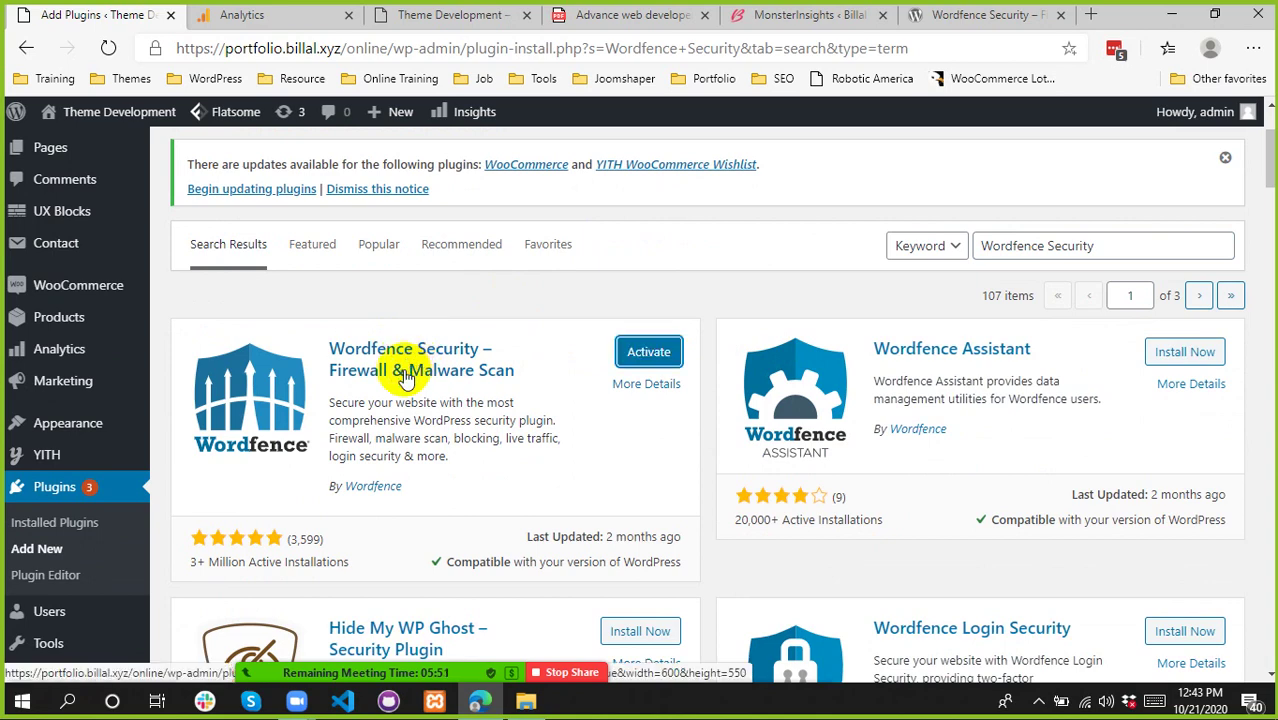
pyautogui.click(630, 350)
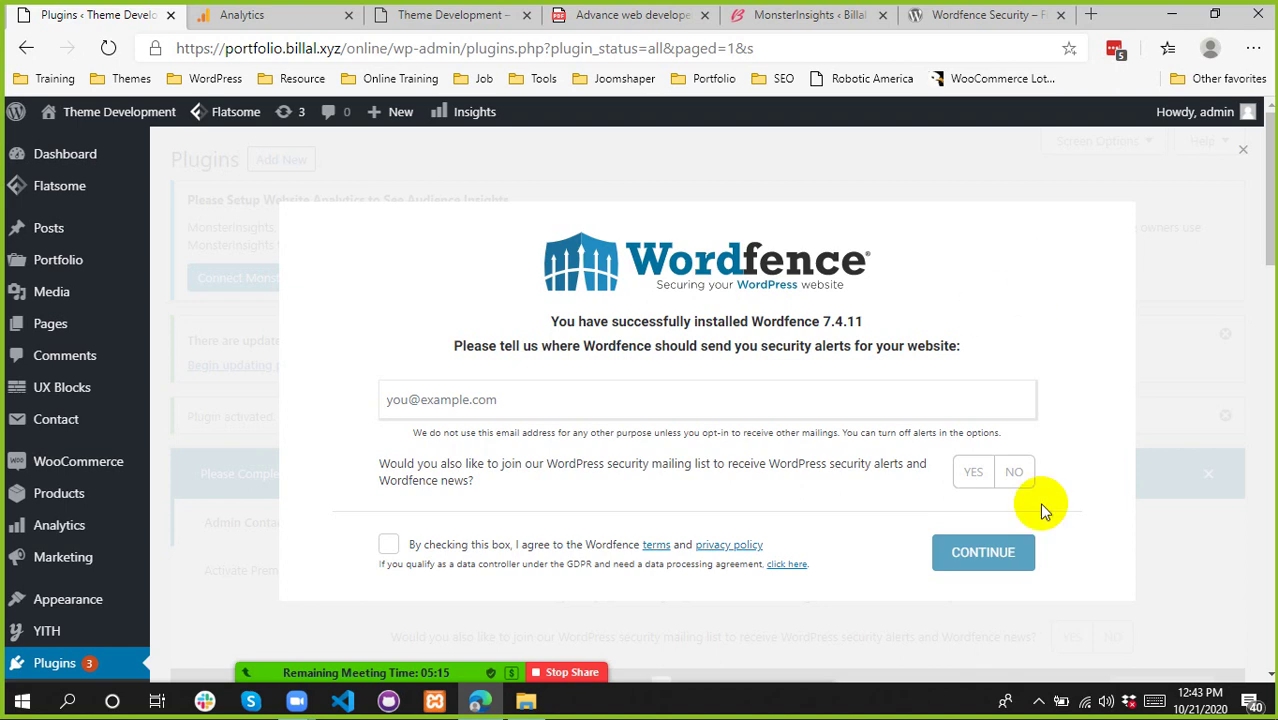
pyautogui.moveTo(626, 321); pyautogui.dragTo(842, 322)
pyautogui.moveTo(498, 346); pyautogui.dragTo(945, 358)
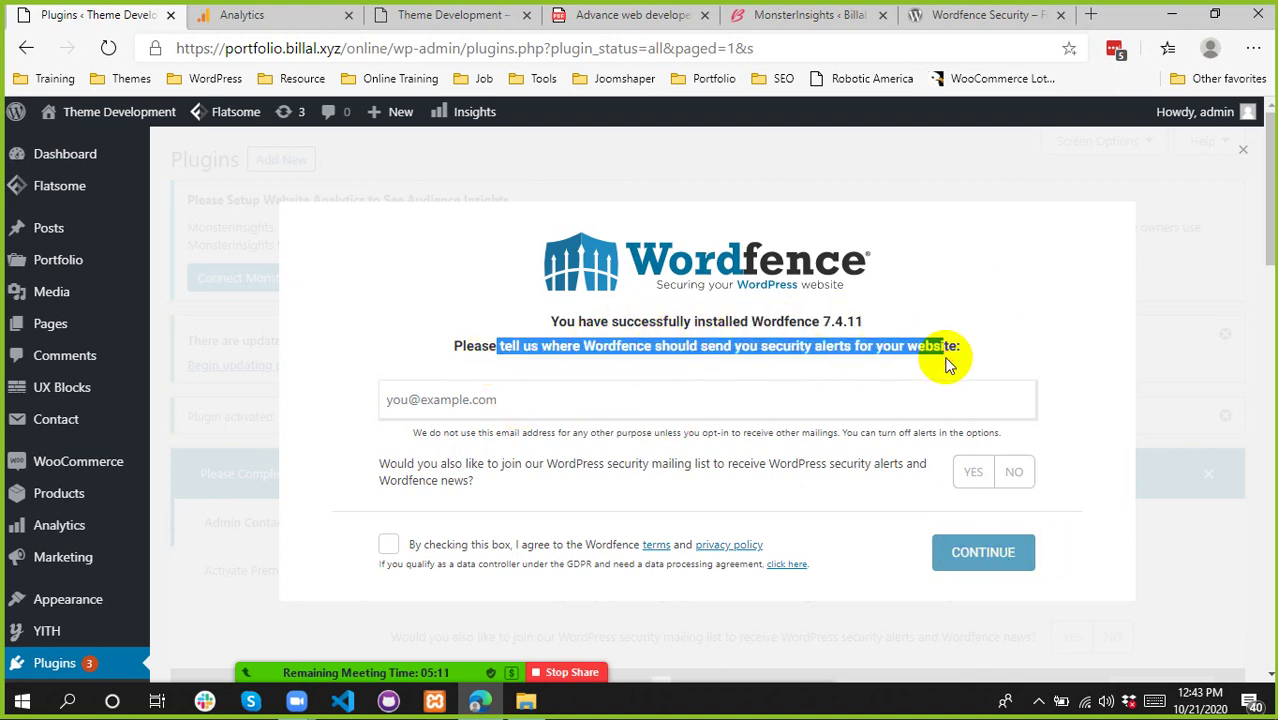
pyautogui.click(505, 395)
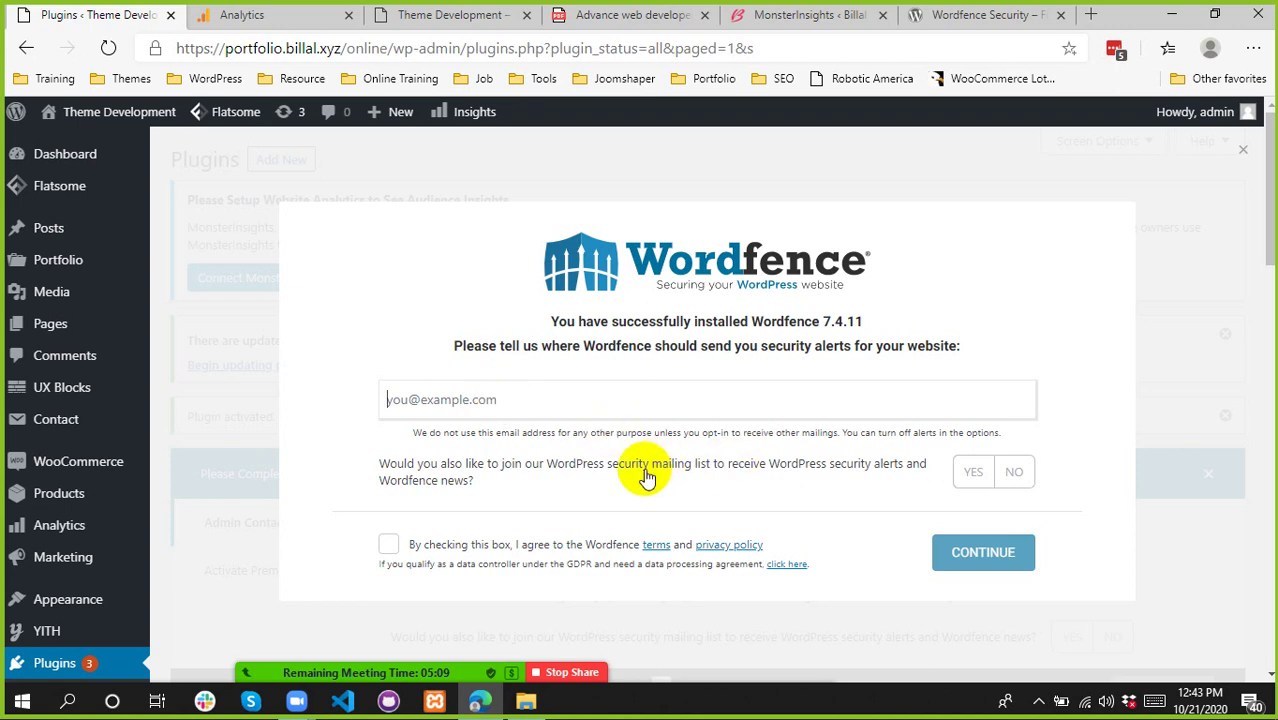
pyautogui.moveTo(392, 48); pyautogui.dragTo(160, 52)
pyautogui.hotkey('ctrl', 'c')
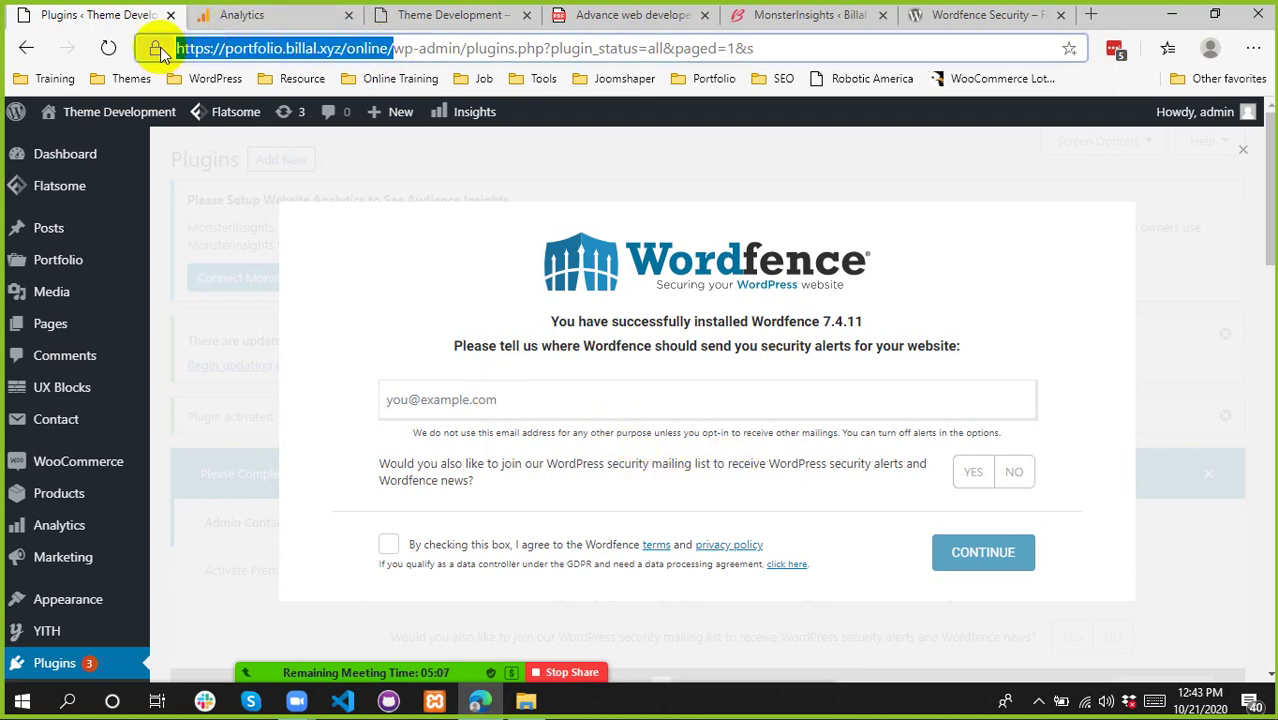
pyautogui.click(606, 399)
pyautogui.hotkey('ctrl', 'v')
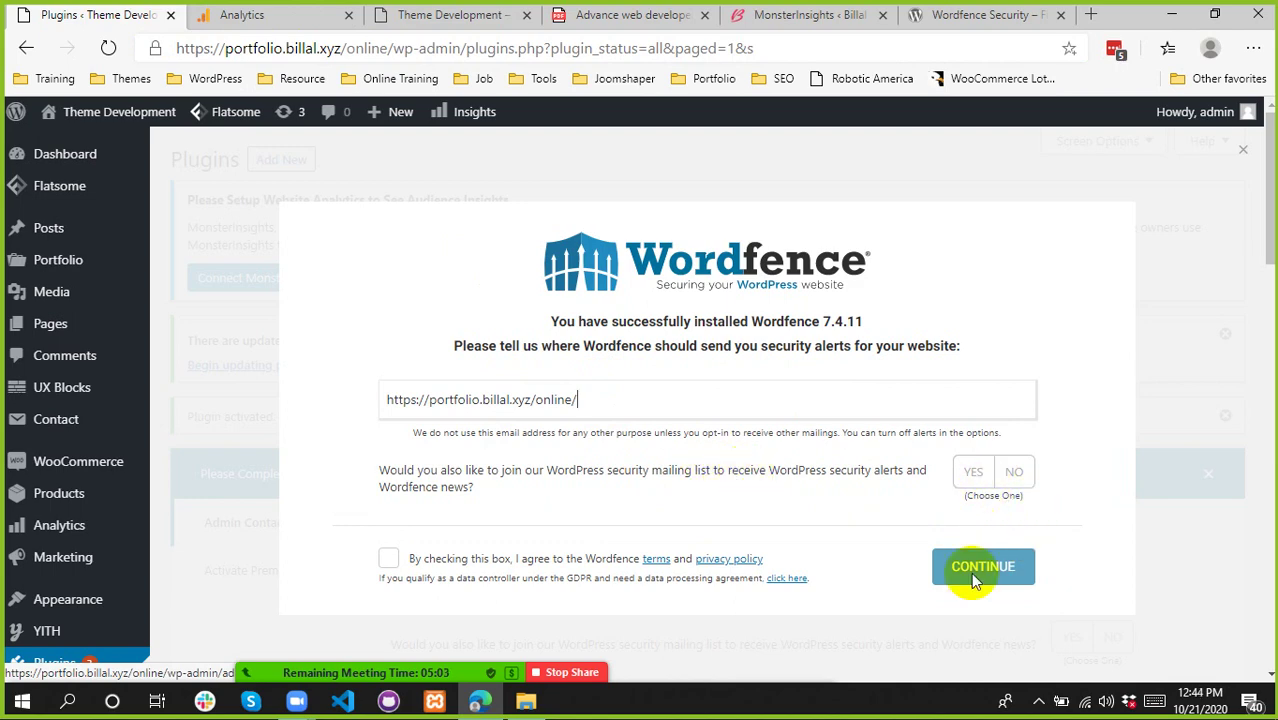
pyautogui.click(520, 560)
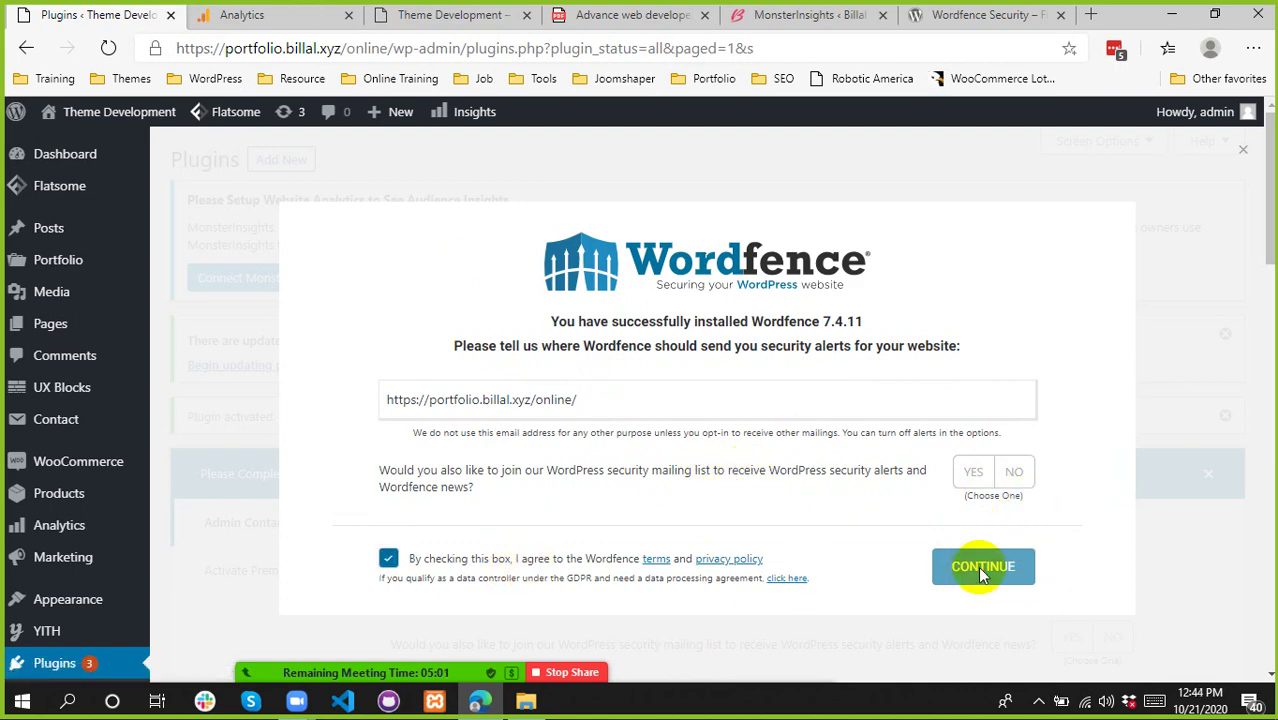
pyautogui.scroll(2, 605, 565)
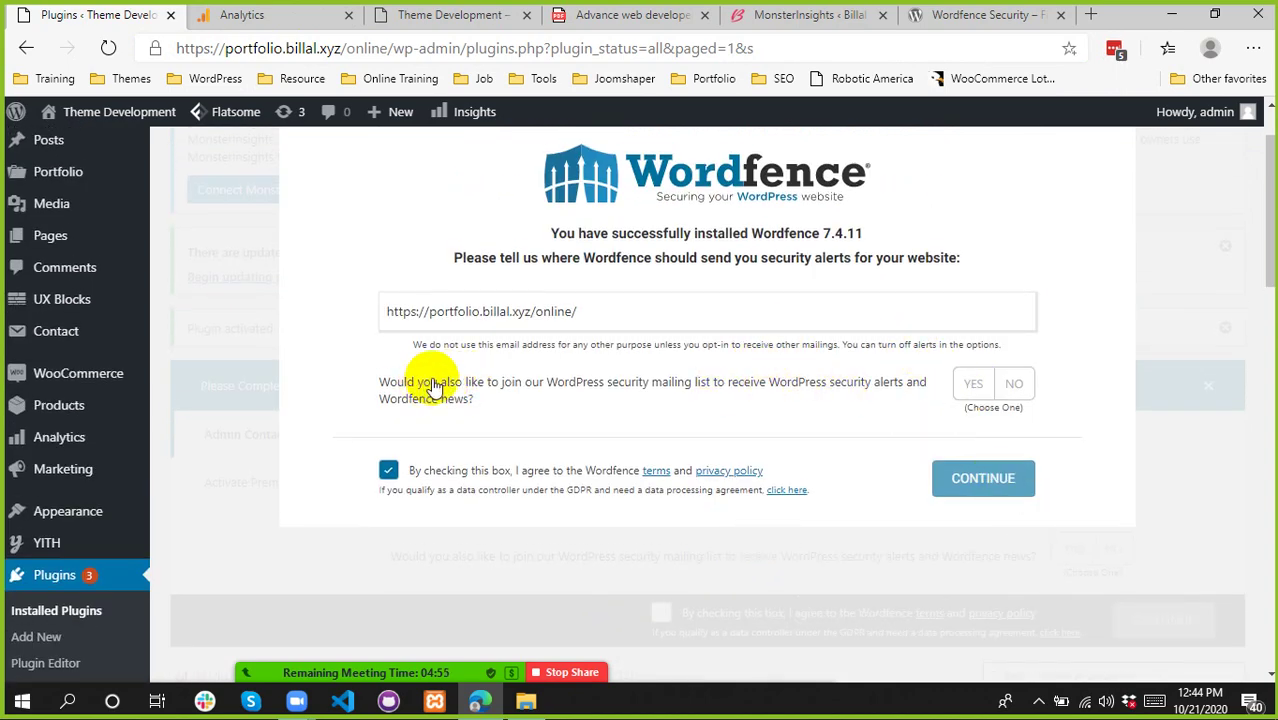
pyautogui.click(1013, 387)
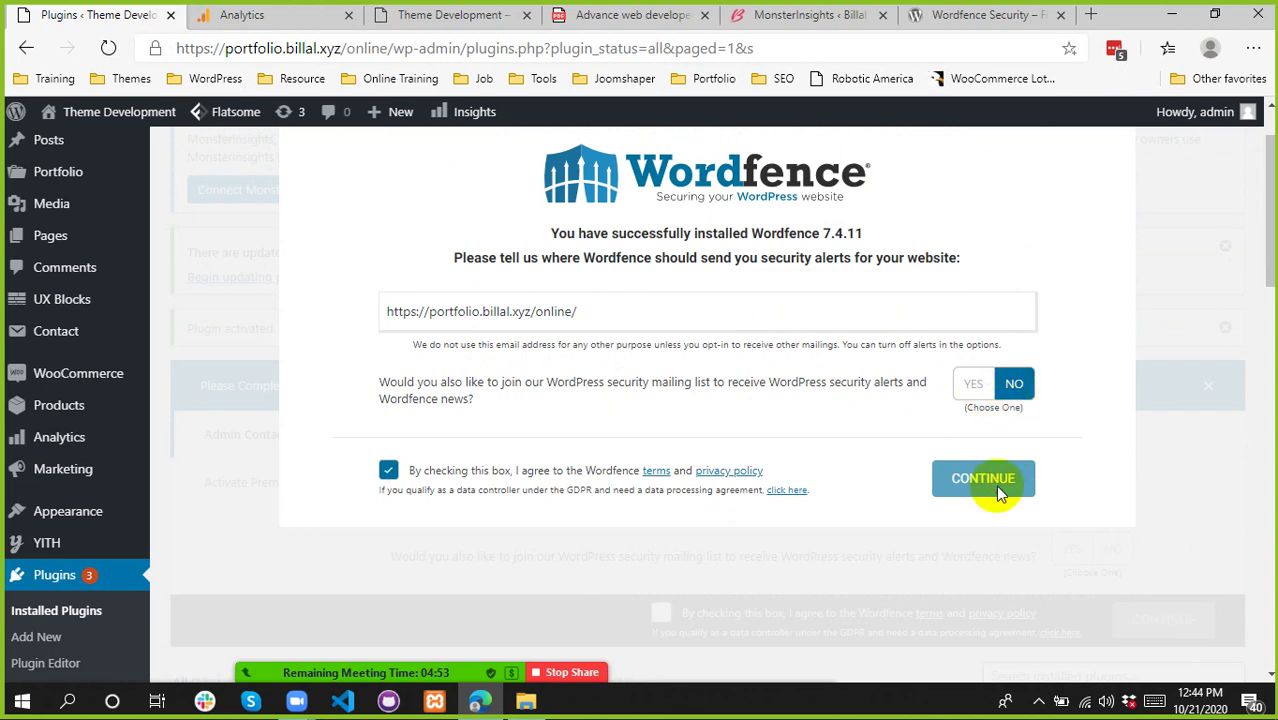
pyautogui.click(558, 311)
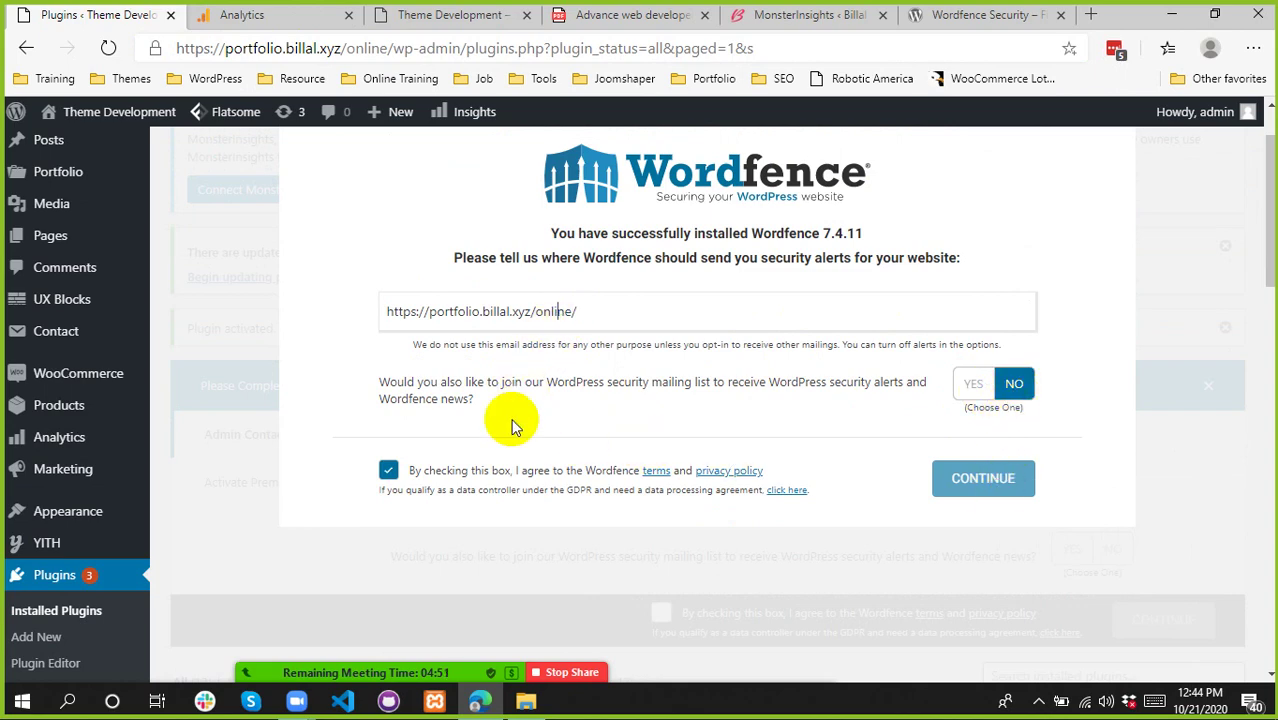
pyautogui.click(507, 474)
pyautogui.scroll(1, 984, 474)
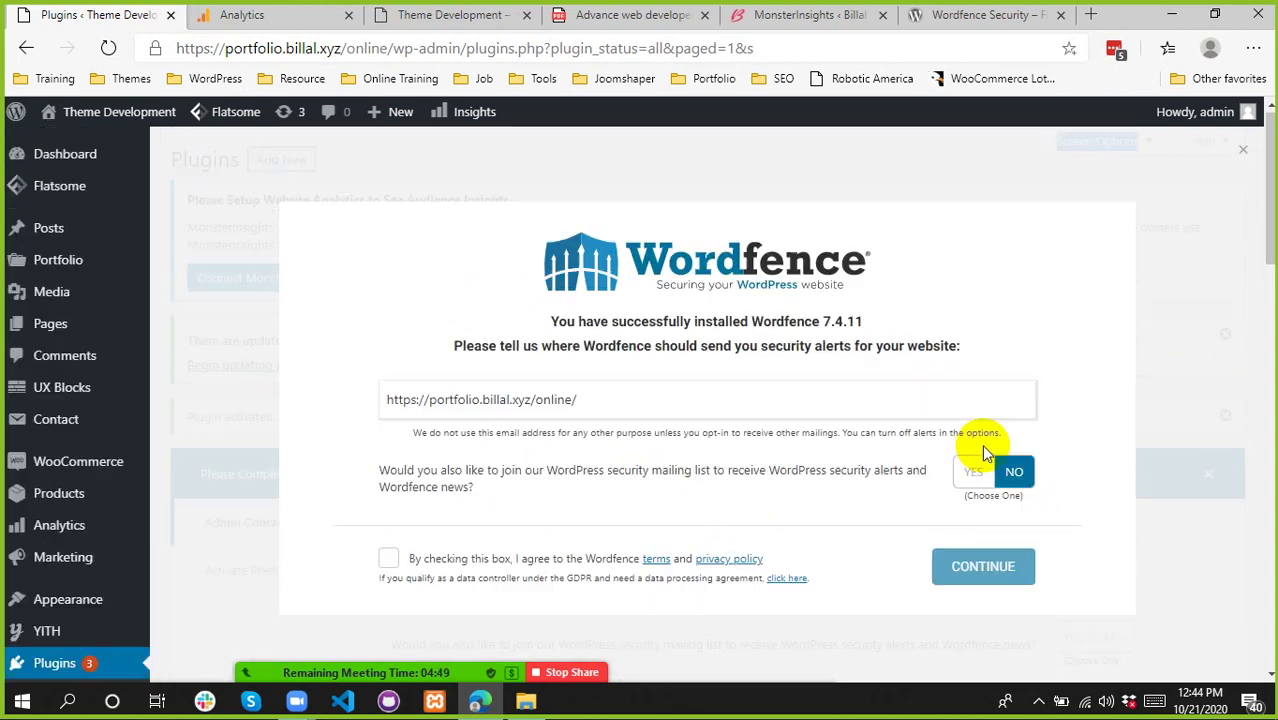
pyautogui.click(1240, 149)
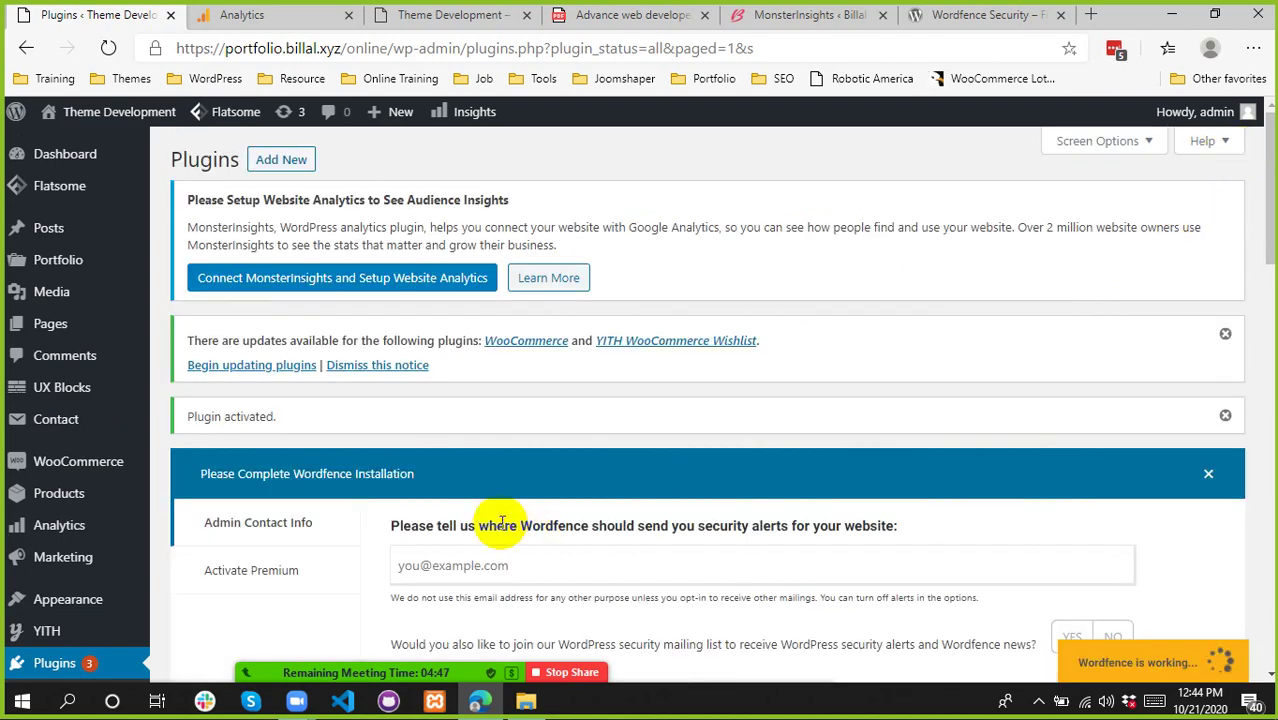
# - Examine the Wordfence installation form on the Plugins page and find Wordfence Security among the installed plugins
pyautogui.scroll(-2, 800, 446)
pyautogui.scroll(2, 725, 459)
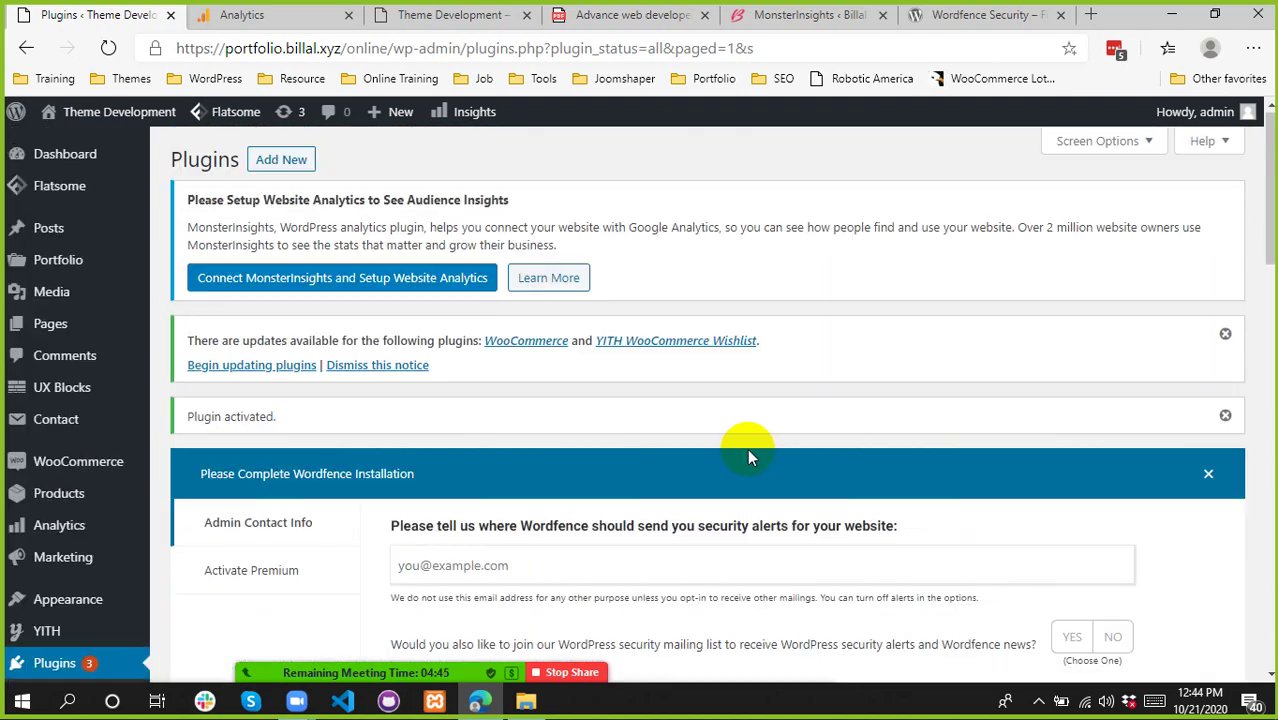
pyautogui.scroll(-3, 757, 458)
pyautogui.scroll(3, 757, 458)
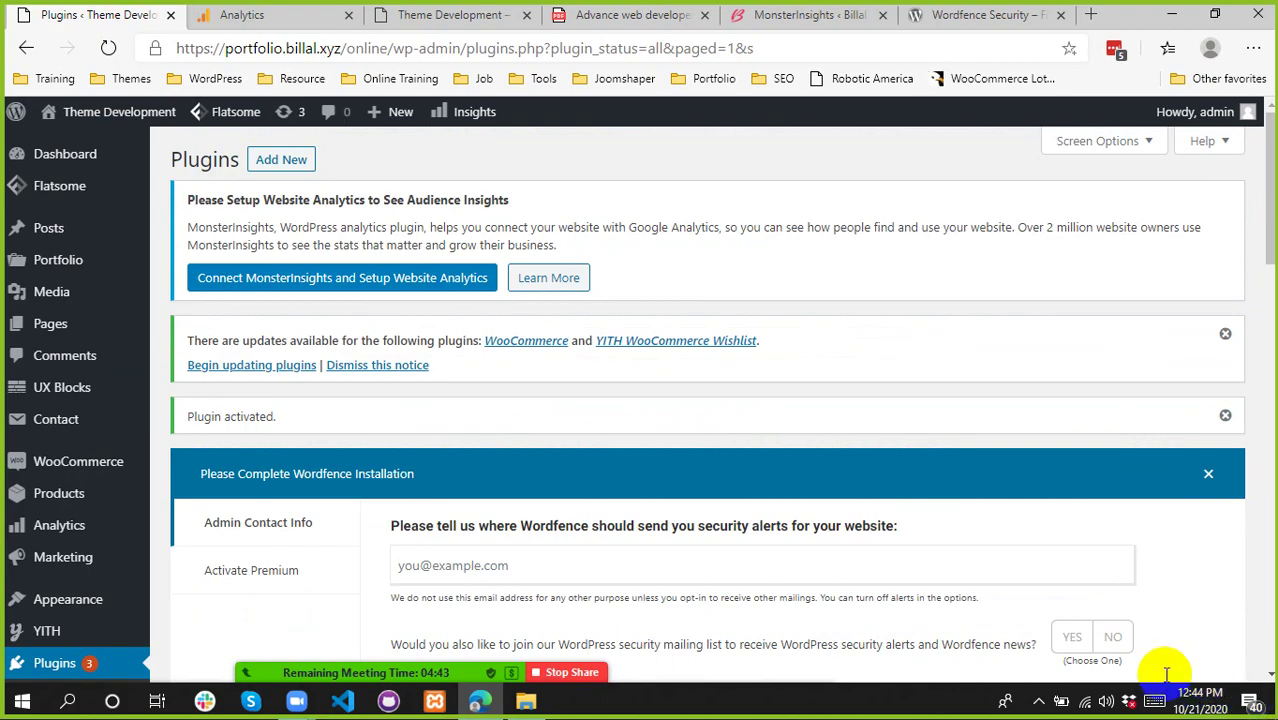
pyautogui.scroll(-2, 1099, 593)
pyautogui.scroll(2, 923, 530)
pyautogui.scroll(-1, 552, 448)
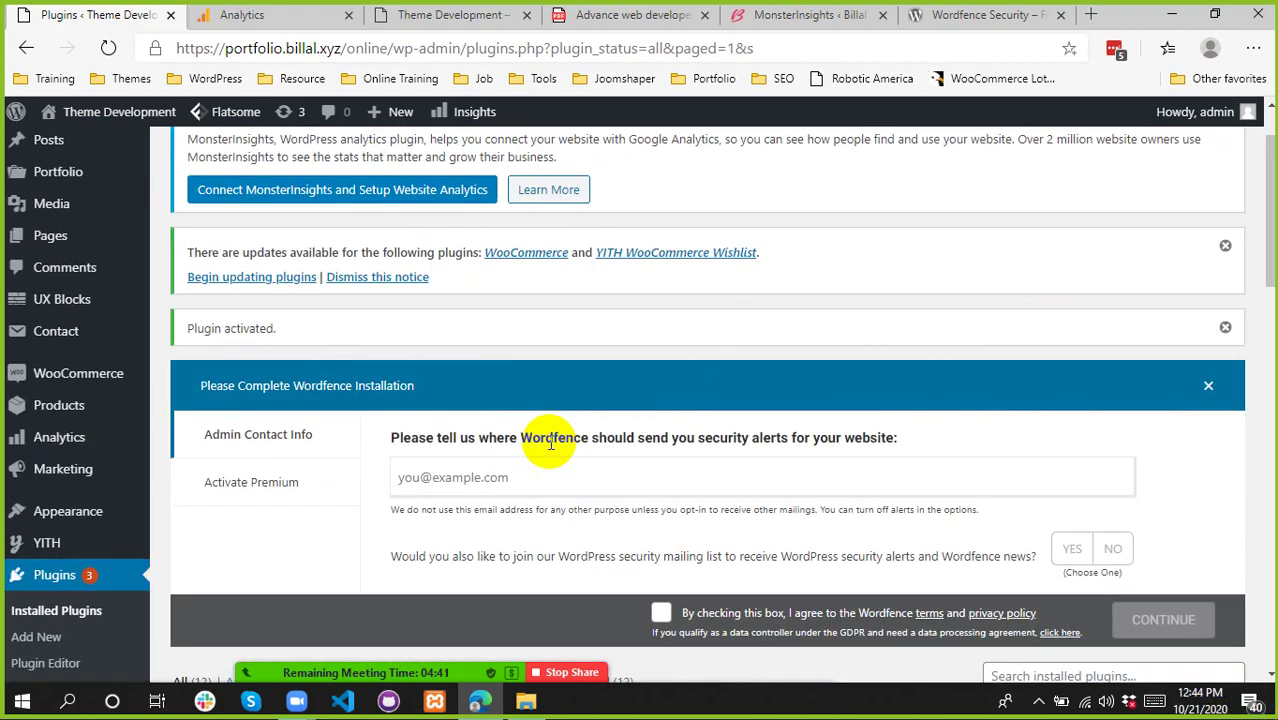
pyautogui.scroll(1, 549, 444)
pyautogui.scroll(-8, 365, 390)
pyautogui.scroll(-5, 360, 386)
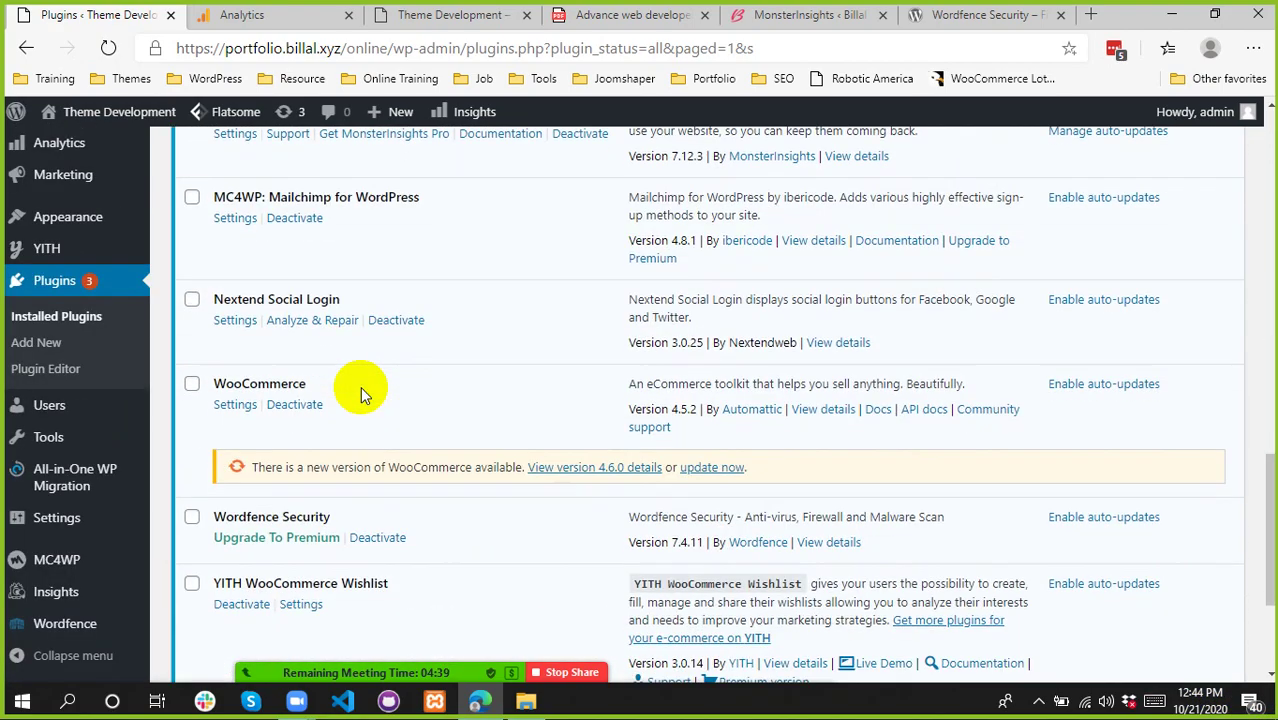
pyautogui.scroll(12, 360, 386)
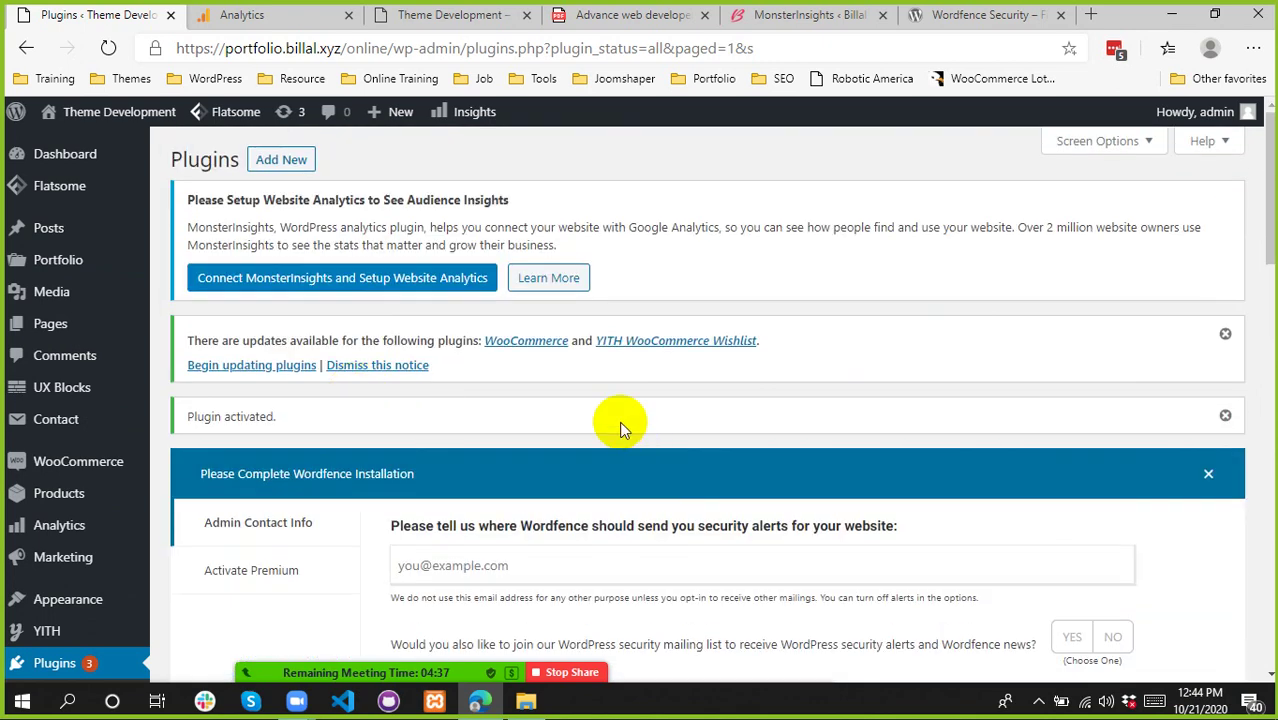
# - Open the Wordfence dashboard in the site's WordPress admin
pyautogui.moveTo(65, 160)
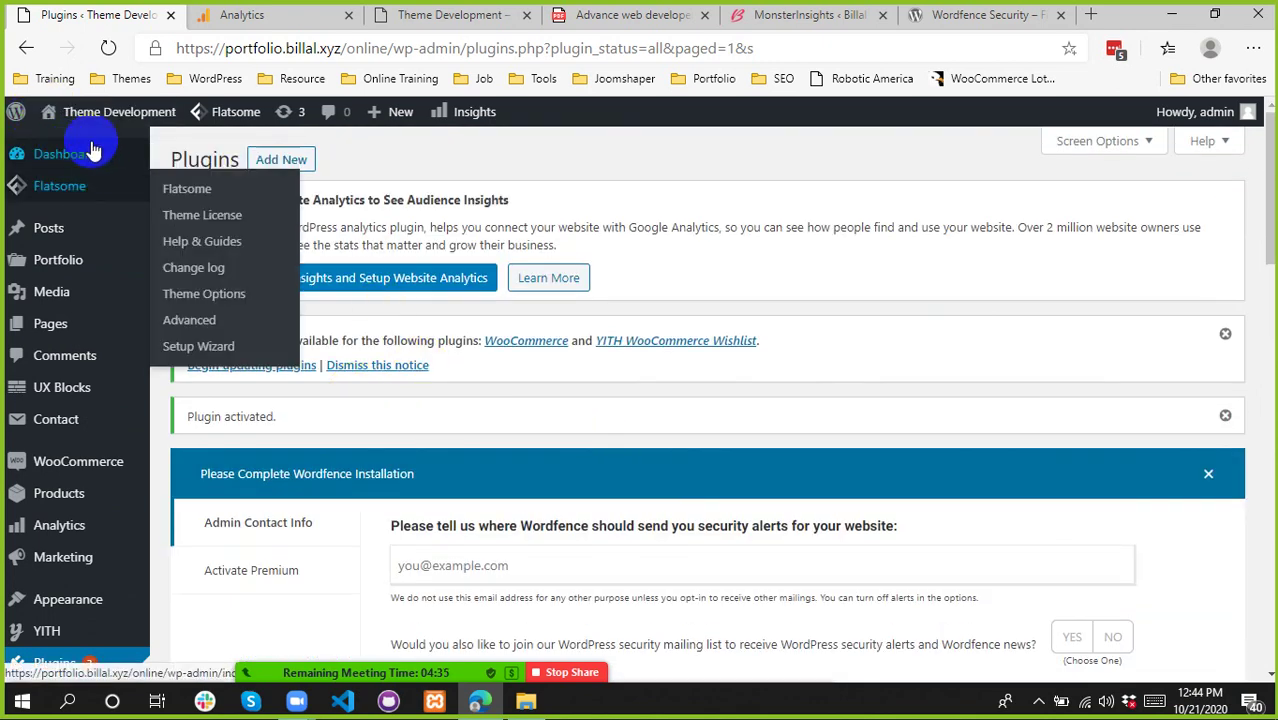
pyautogui.moveTo(83, 205)
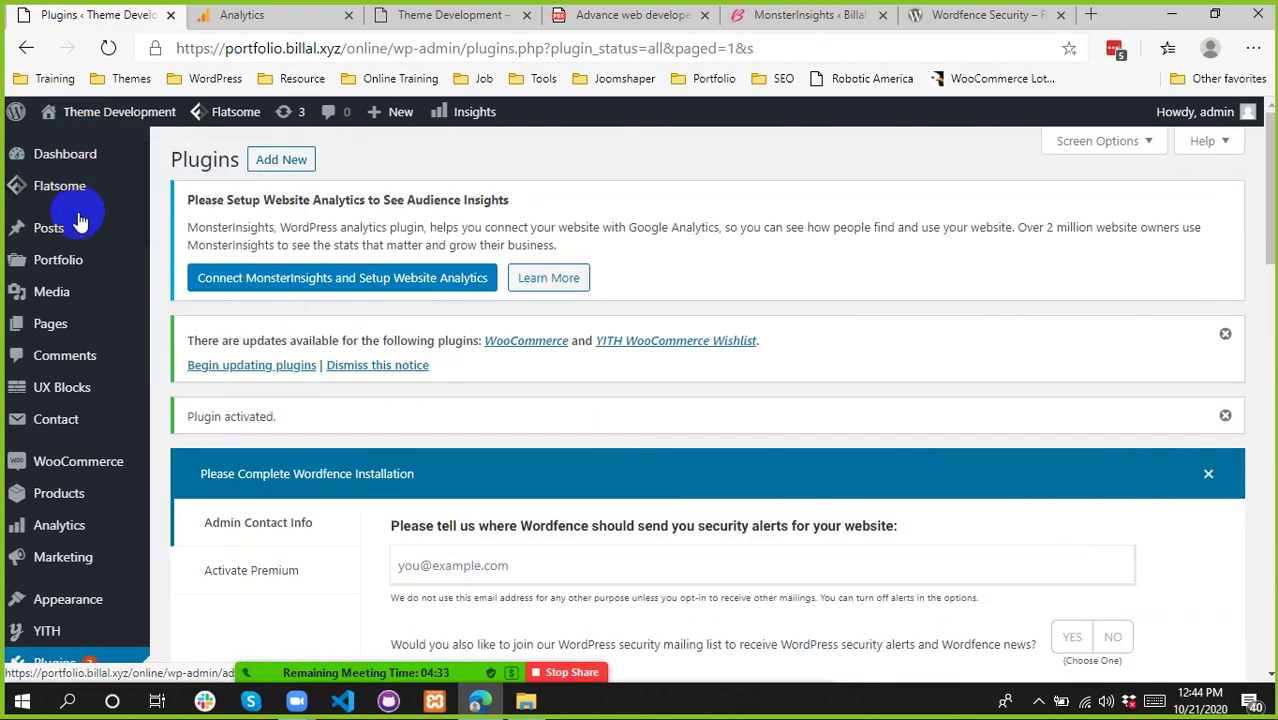
pyautogui.moveTo(97, 468)
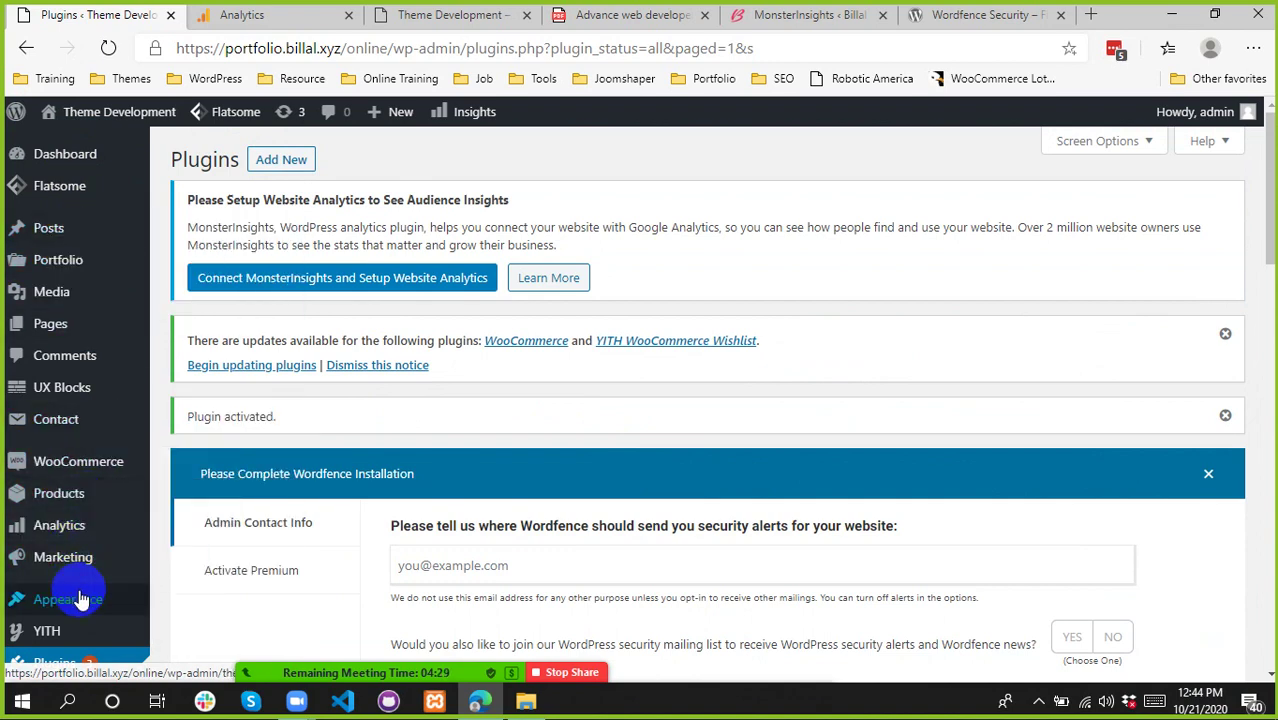
pyautogui.moveTo(73, 527)
pyautogui.scroll(-2, 73, 527)
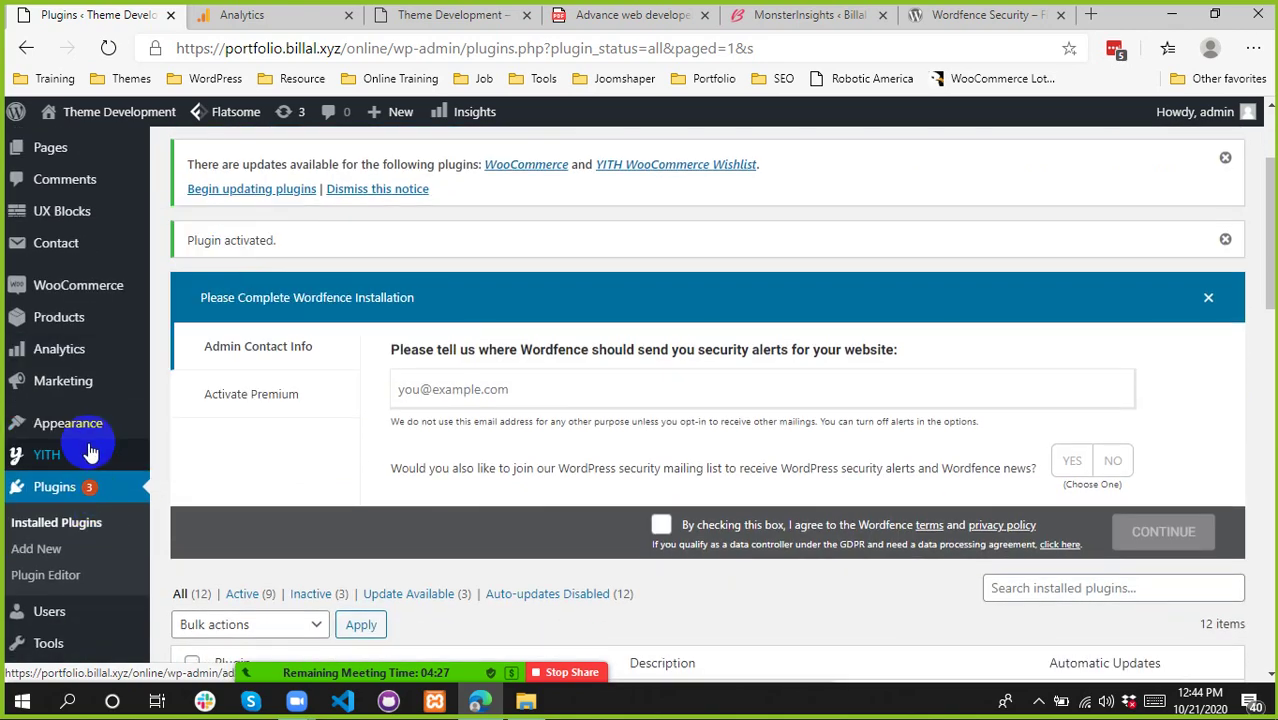
pyautogui.moveTo(88, 443)
pyautogui.scroll(-3, 88, 443)
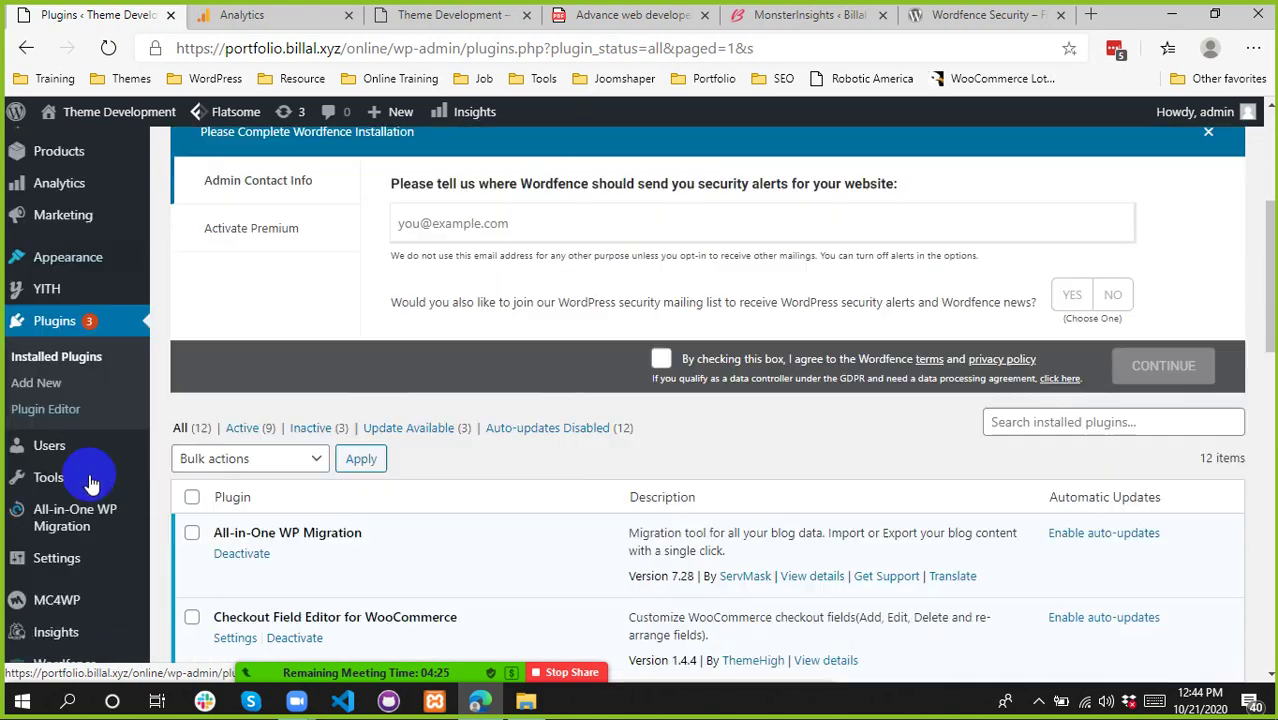
pyautogui.scroll(-1, 100, 513)
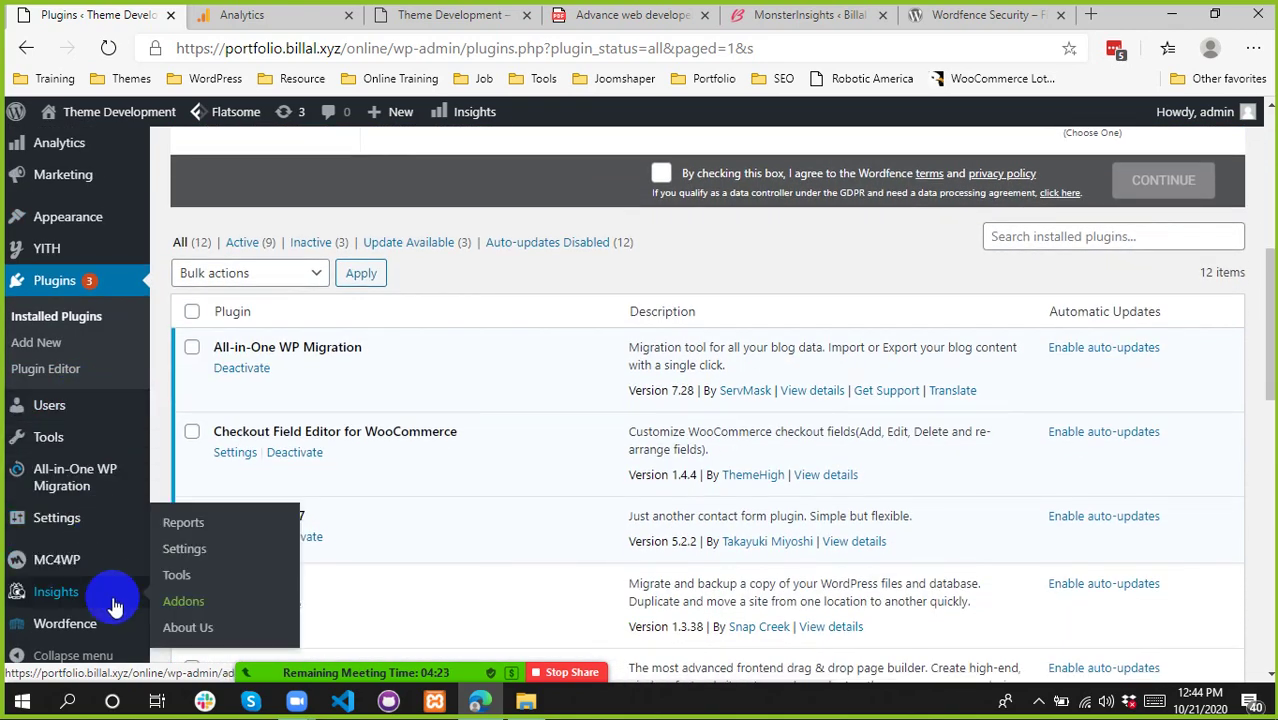
pyautogui.moveTo(62, 627)
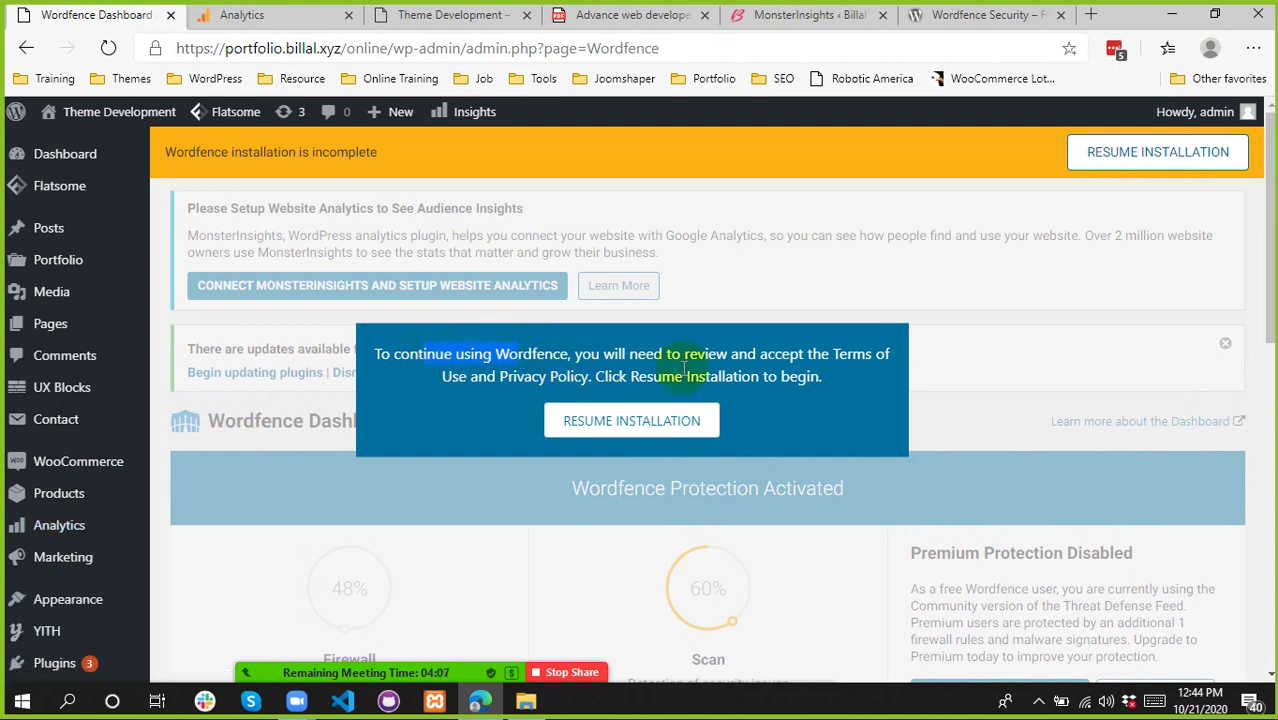
# - Resume the Wordfence installation and agree to its terms and privacy policy
pyautogui.click(648, 428)
pyautogui.scroll(-4, 790, 462)
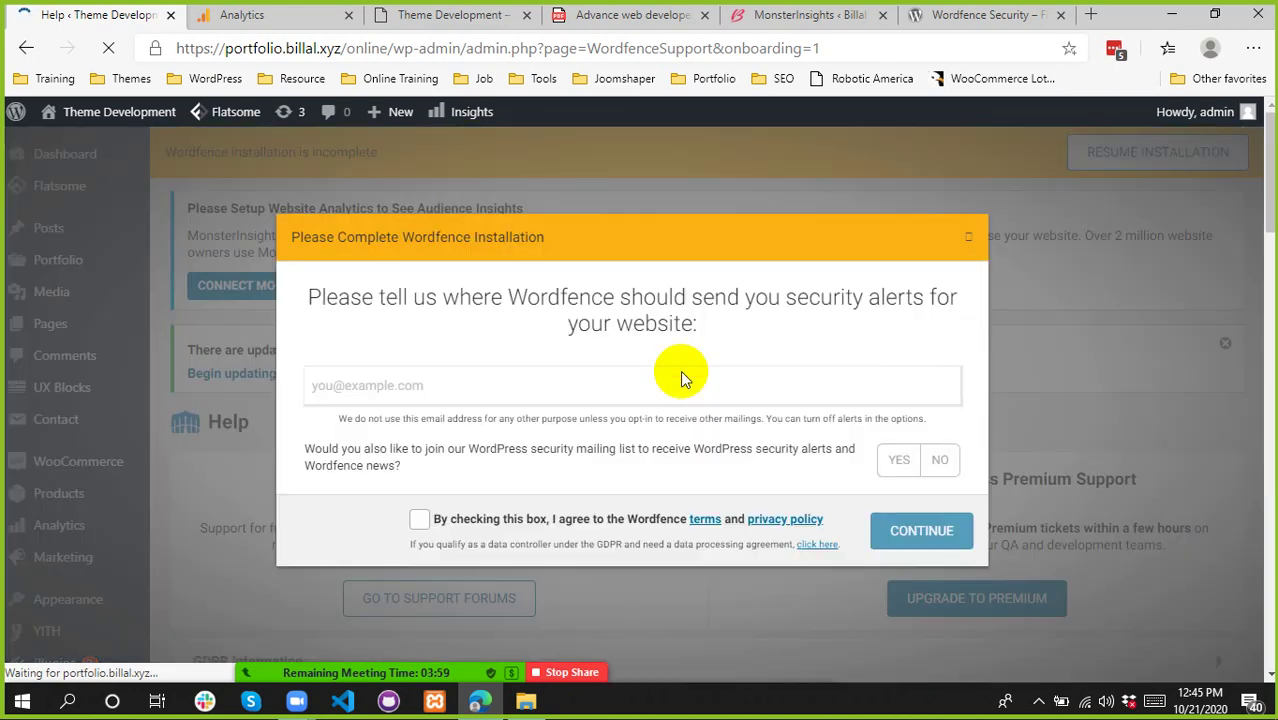
pyautogui.click(528, 528)
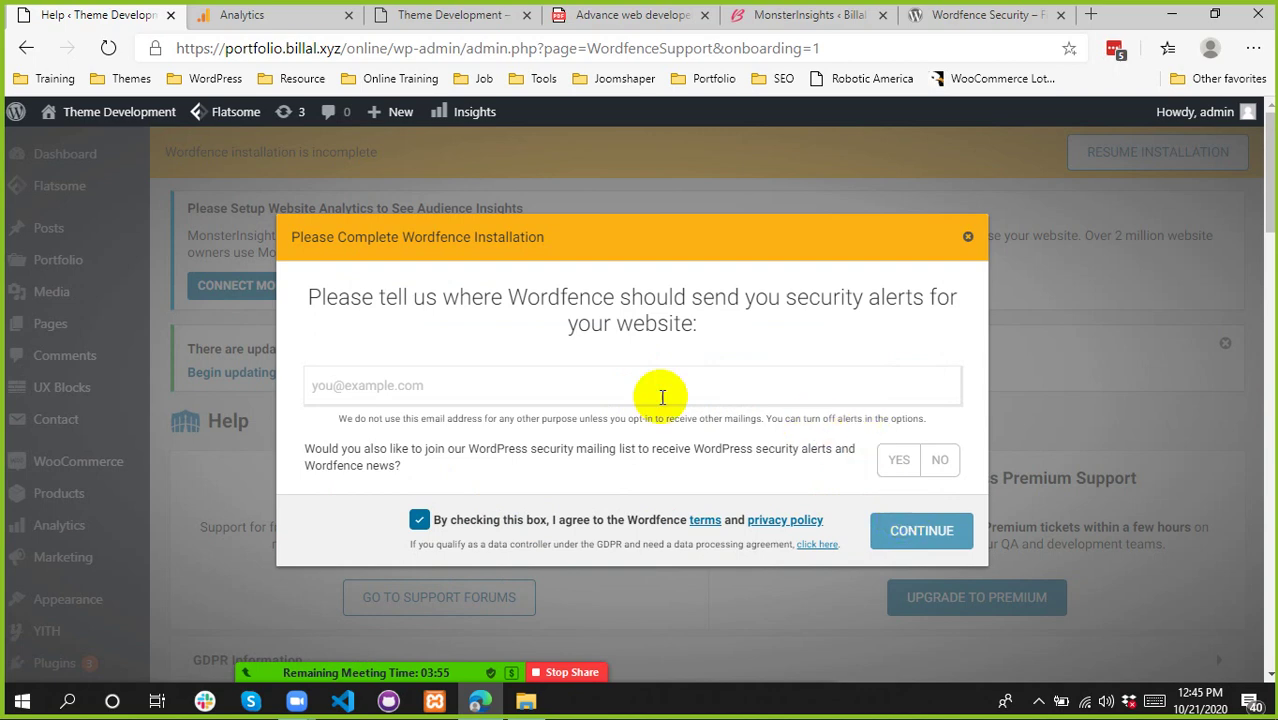
pyautogui.click(385, 50)
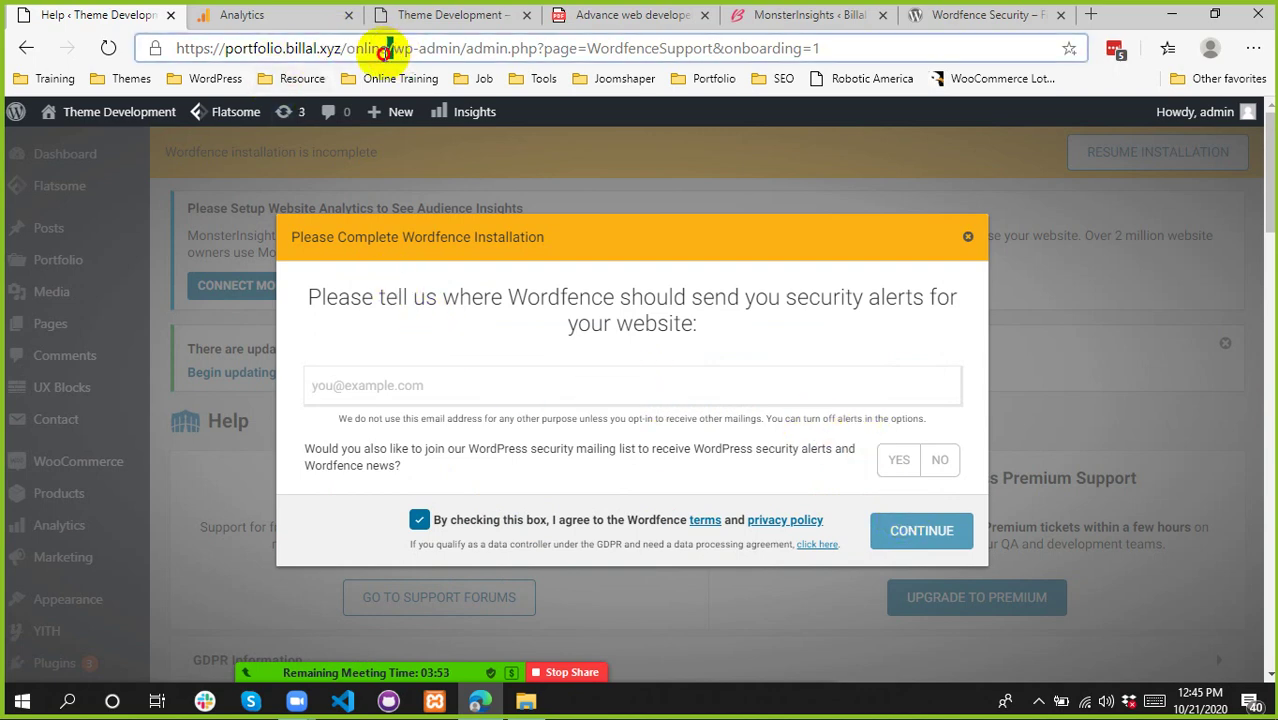
pyautogui.moveTo(390, 49); pyautogui.dragTo(172, 48)
pyautogui.hotkey('ctrl', 'c')
pyautogui.click(440, 388)
pyautogui.hotkey('ctrl', 'v')
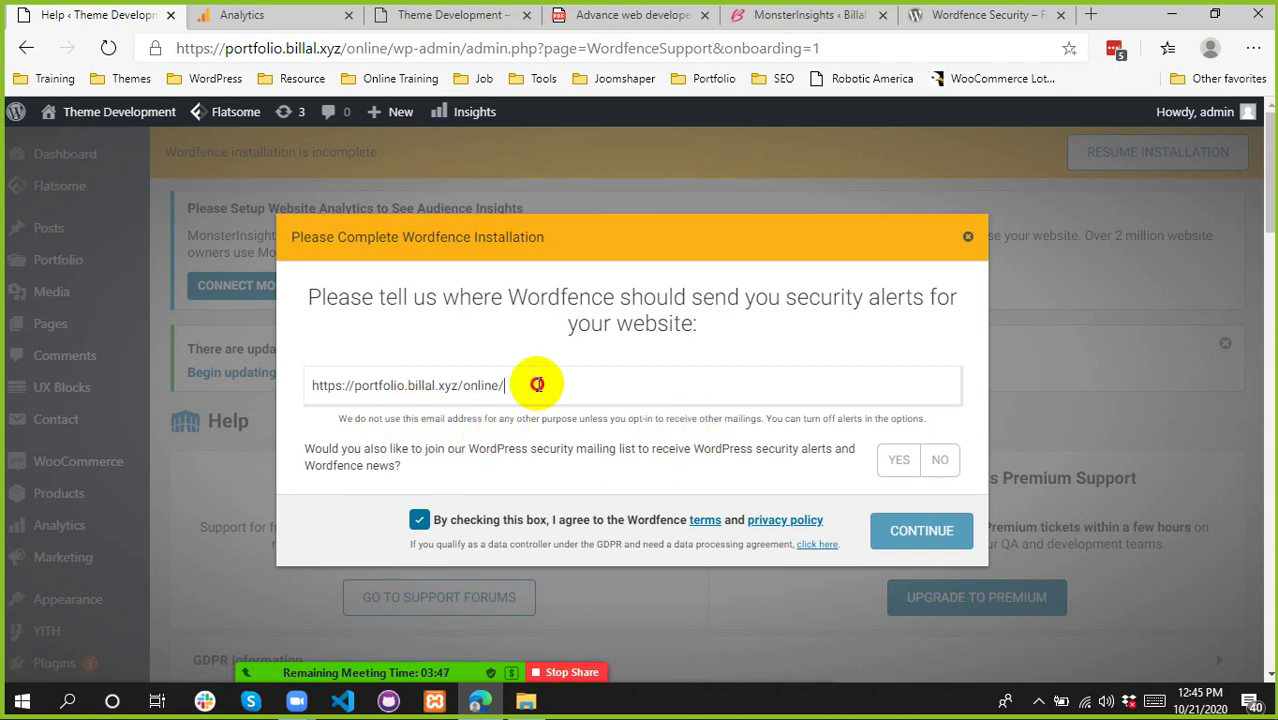
pyautogui.moveTo(537, 384); pyautogui.dragTo(257, 386)
pyautogui.press('BackSpace')
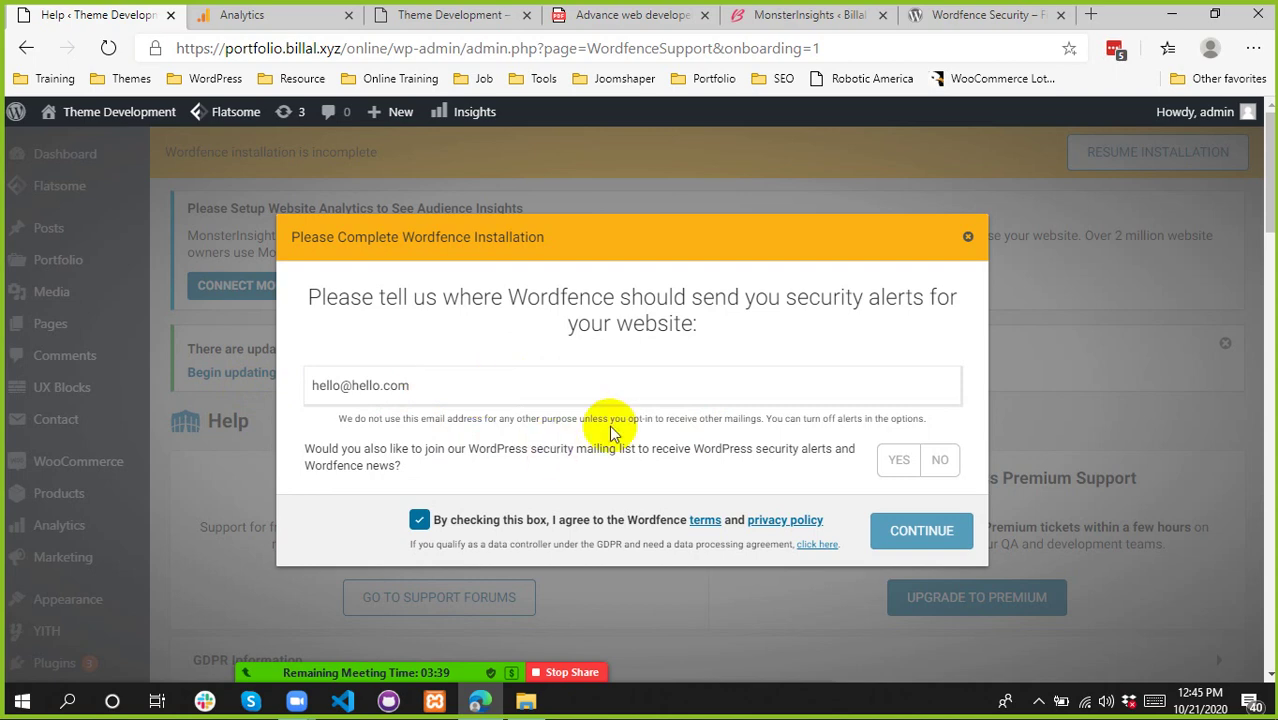
# - Enter an email address for the security alerts, decline the Wordfence mailing list and continue the installation
pyautogui.click(932, 462)
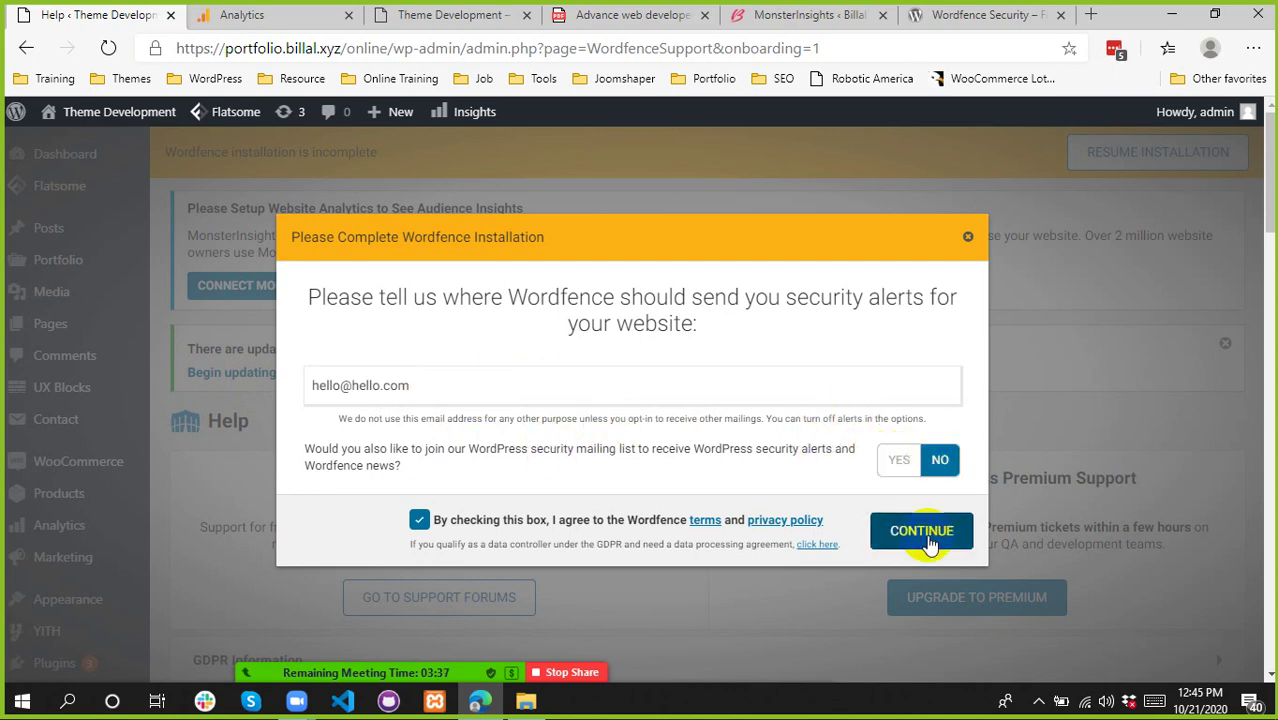
pyautogui.click(921, 531)
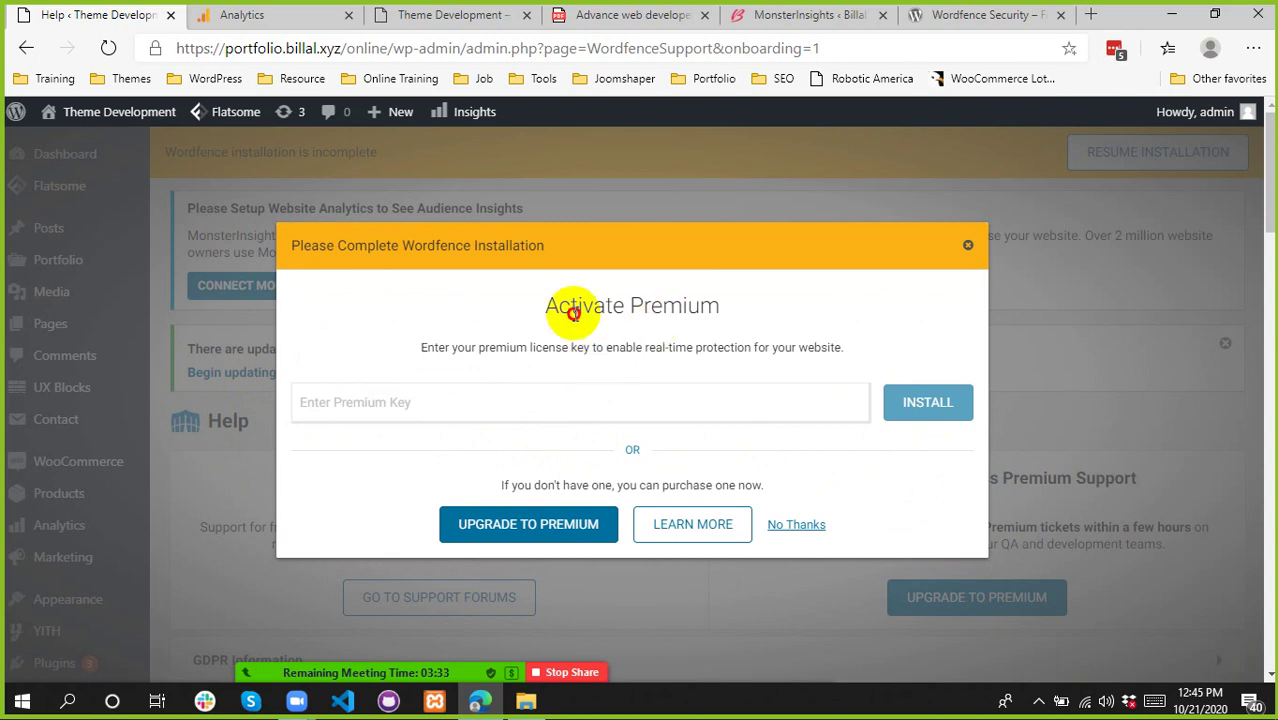
# - Decline the premium license activation to finish the Wordfence installation with the free version
pyautogui.moveTo(572, 313); pyautogui.dragTo(688, 308)
pyautogui.click(759, 309)
pyautogui.rightClick(633, 288)
pyautogui.click(572, 290)
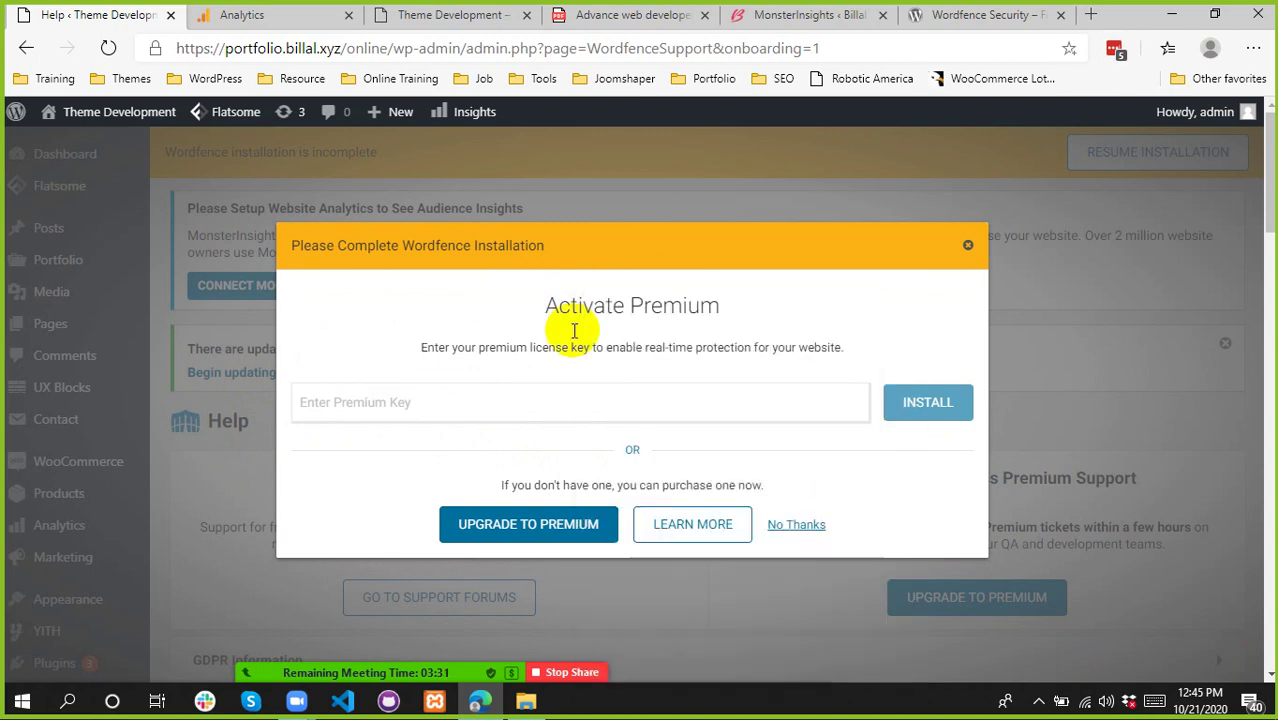
pyautogui.click(800, 528)
# - Look through the support options and documentation topics on the Wordfence Help page
pyautogui.scroll(-2, 493, 397)
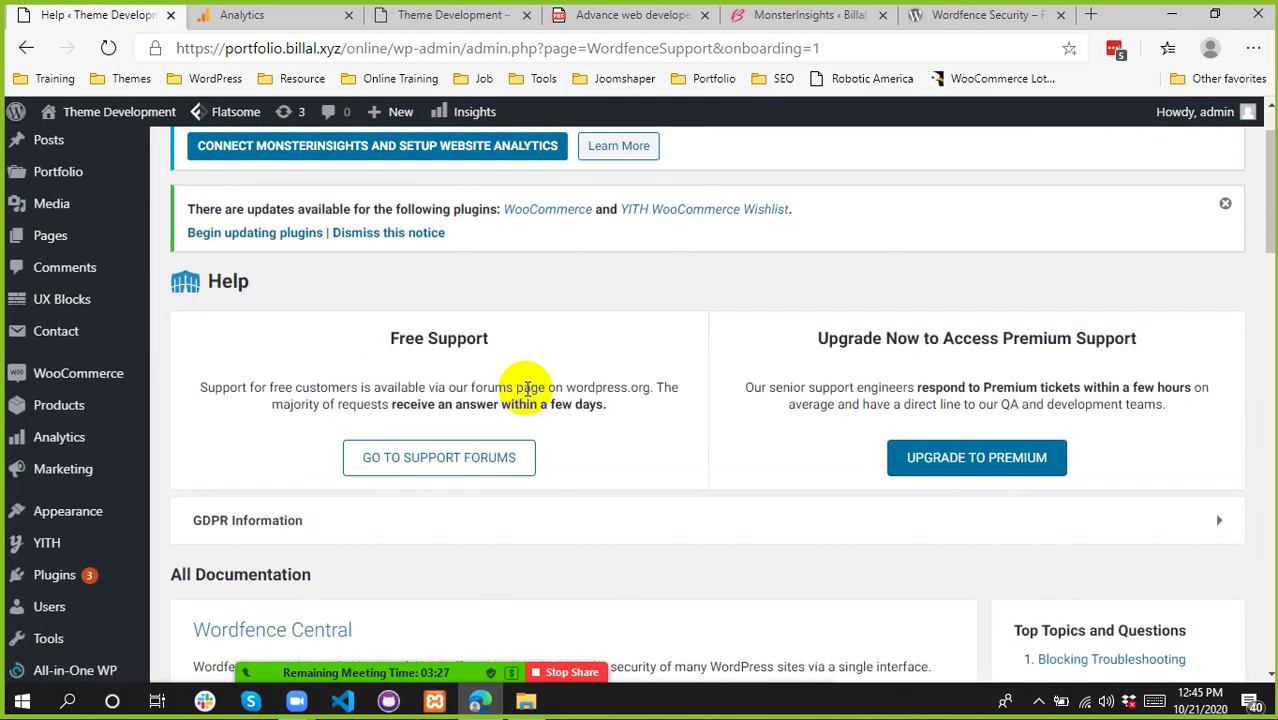
pyautogui.scroll(1, 456, 376)
pyautogui.scroll(-1, 114, 305)
pyautogui.scroll(-18, 563, 400)
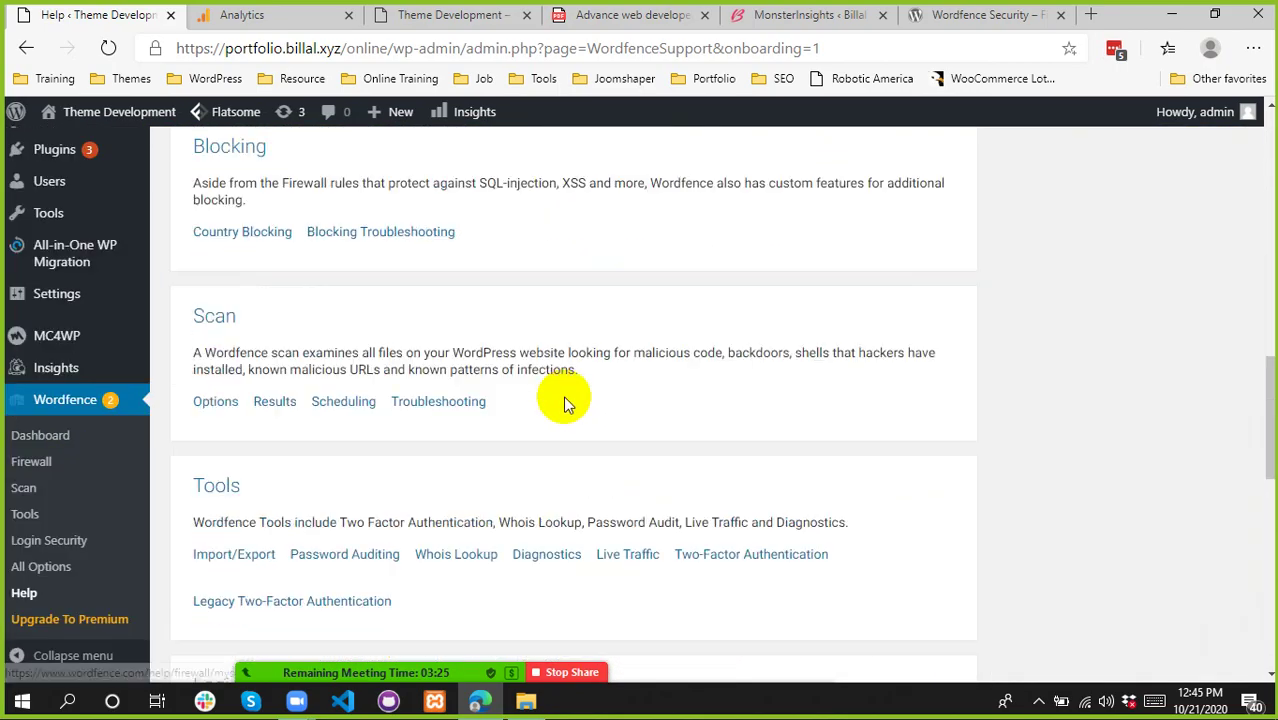
pyautogui.scroll(10, 562, 400)
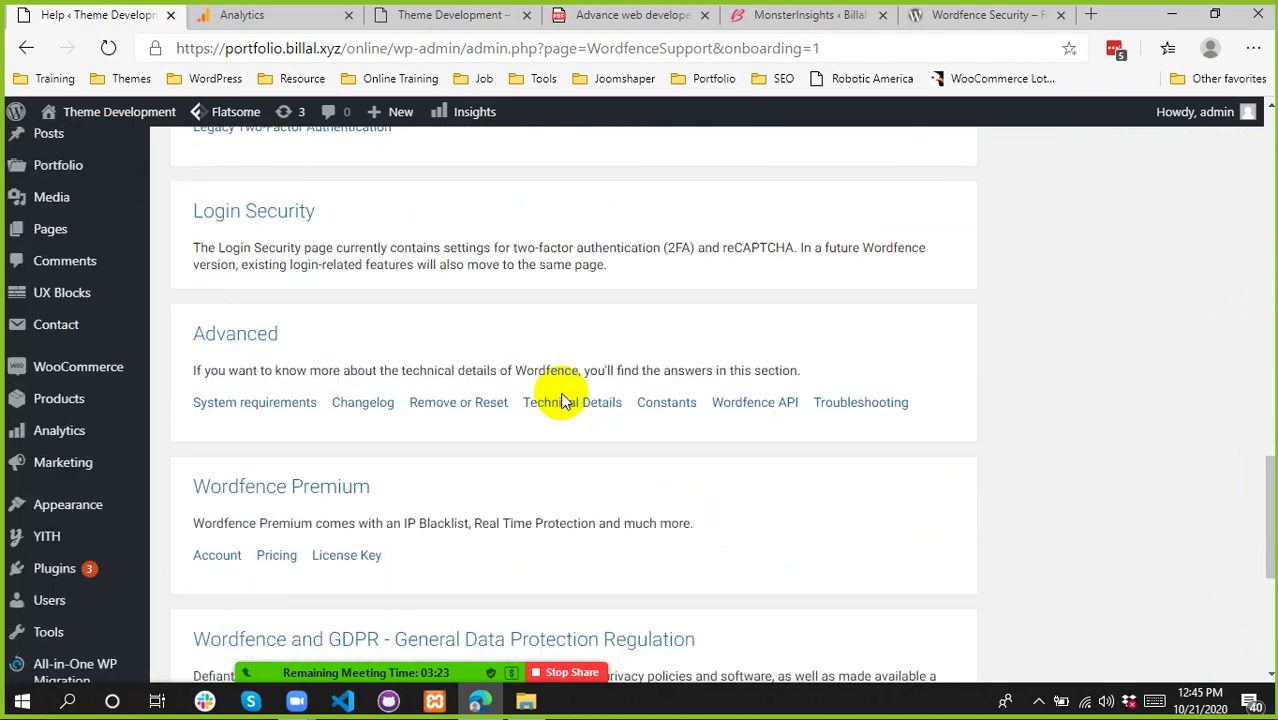
pyautogui.scroll(-2, 560, 402)
pyautogui.scroll(-5, 557, 400)
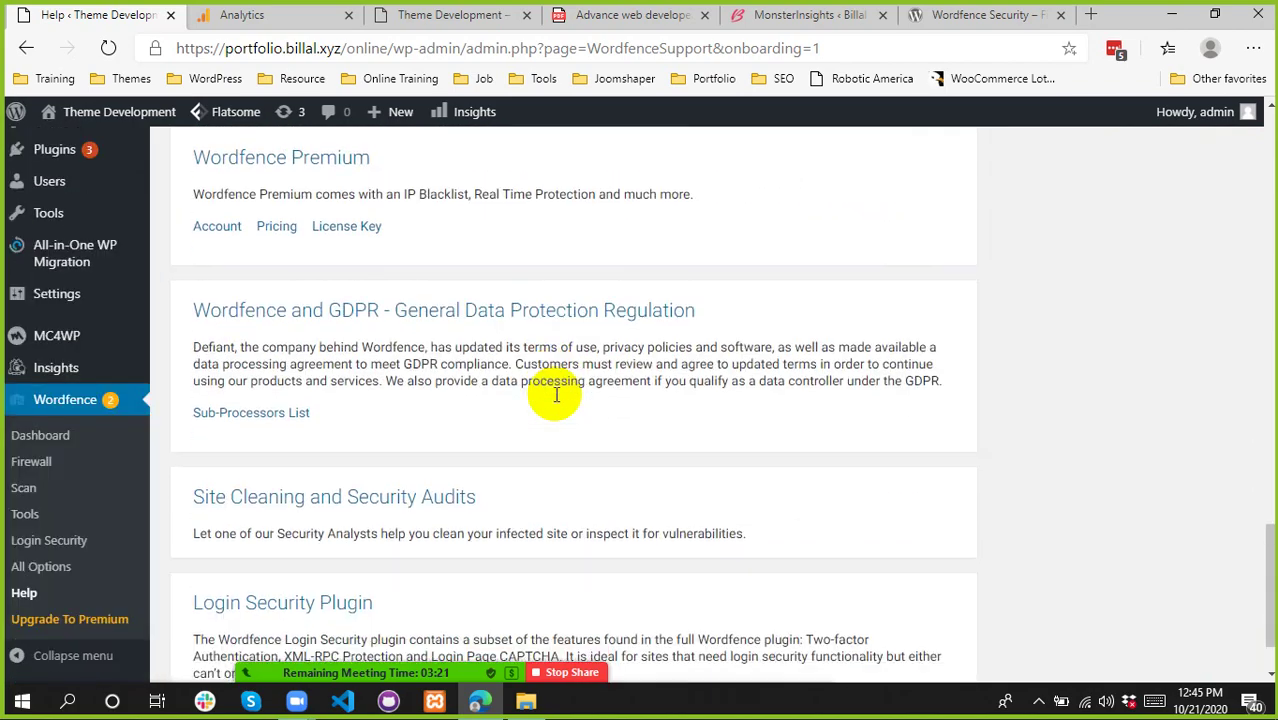
# - Open the Wordfence dashboard and dismiss its introductory tour
pyautogui.click(60, 441)
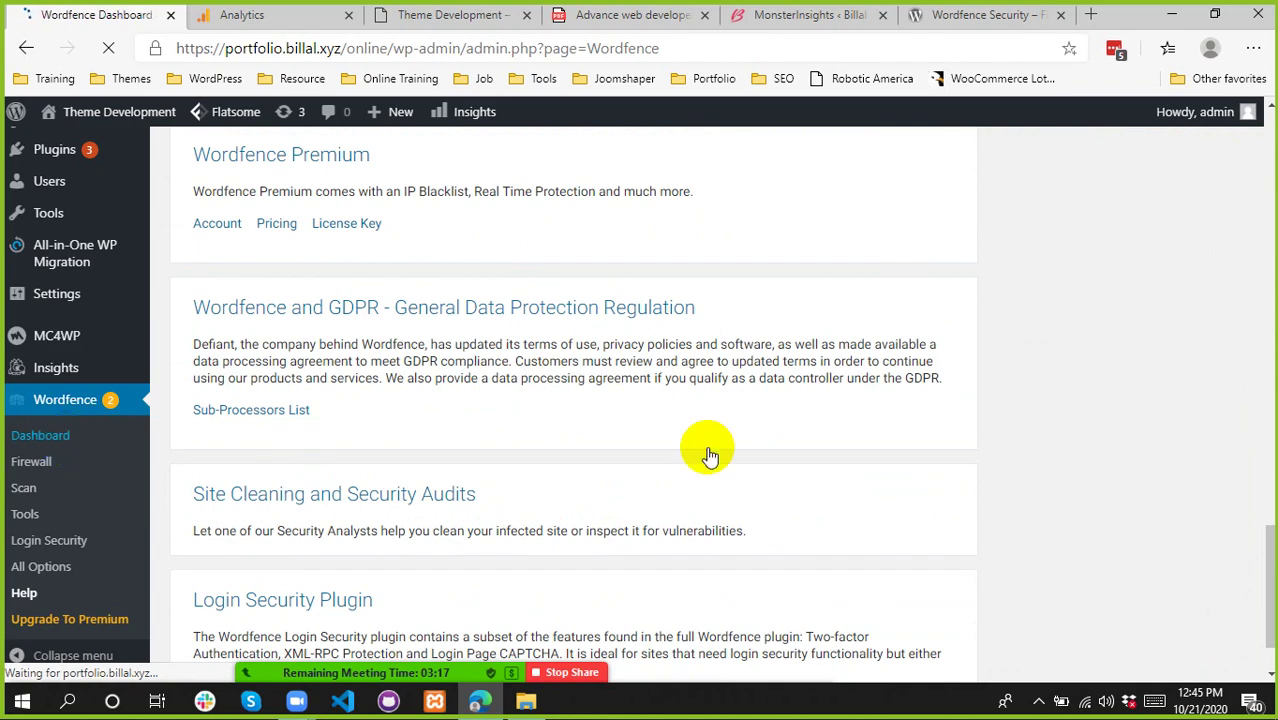
pyautogui.scroll(-3, 724, 444)
pyautogui.scroll(3, 725, 444)
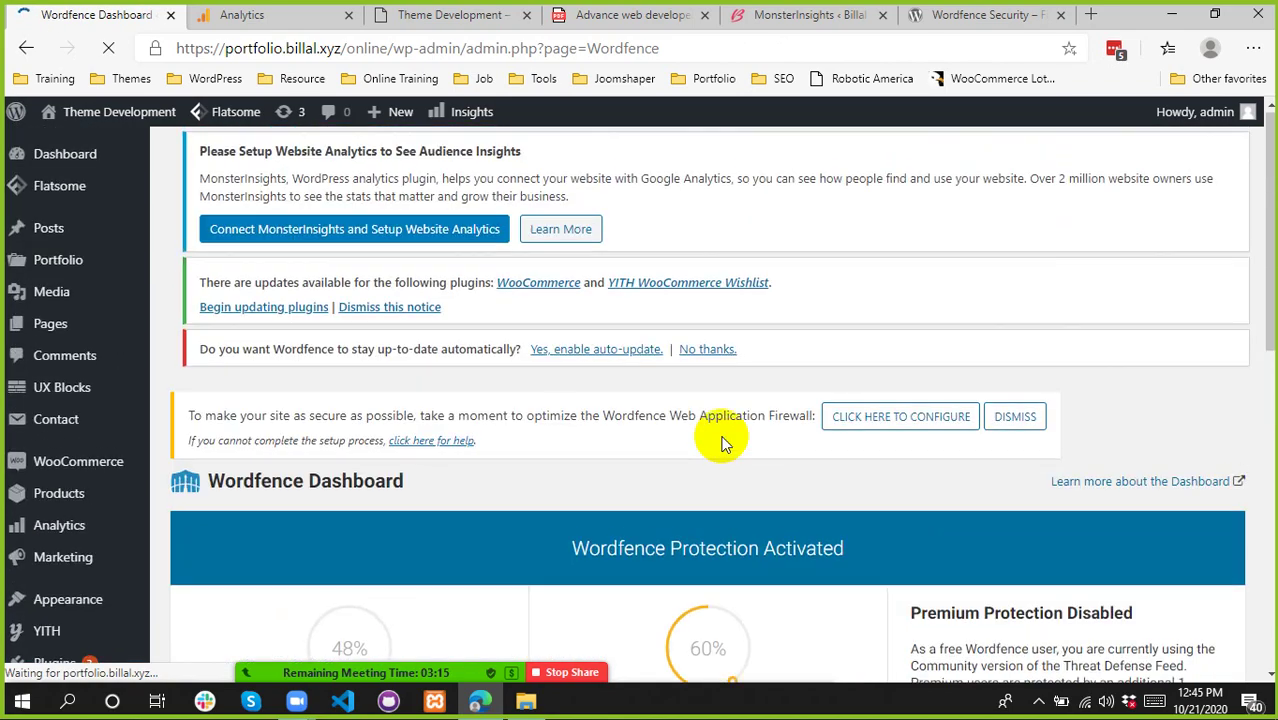
pyautogui.scroll(-3, 725, 444)
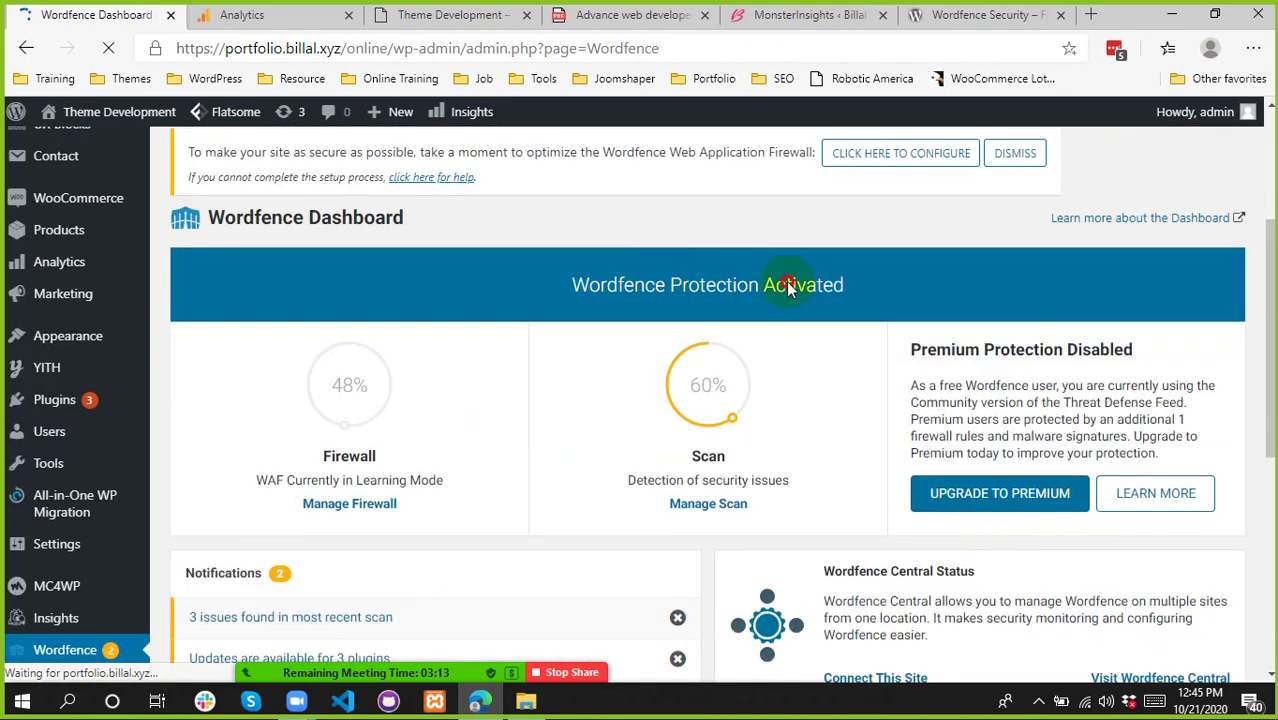
pyautogui.scroll(-1, 620, 268)
pyautogui.rightClick(660, 281)
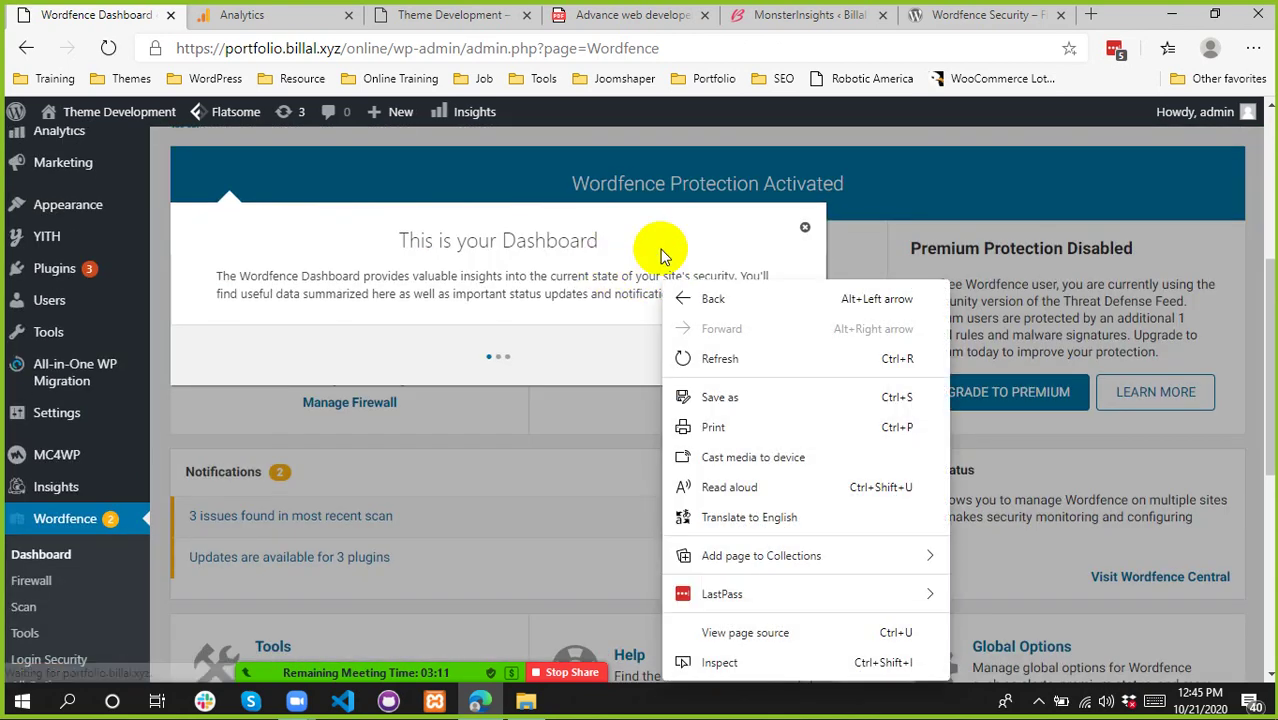
pyautogui.click(802, 226)
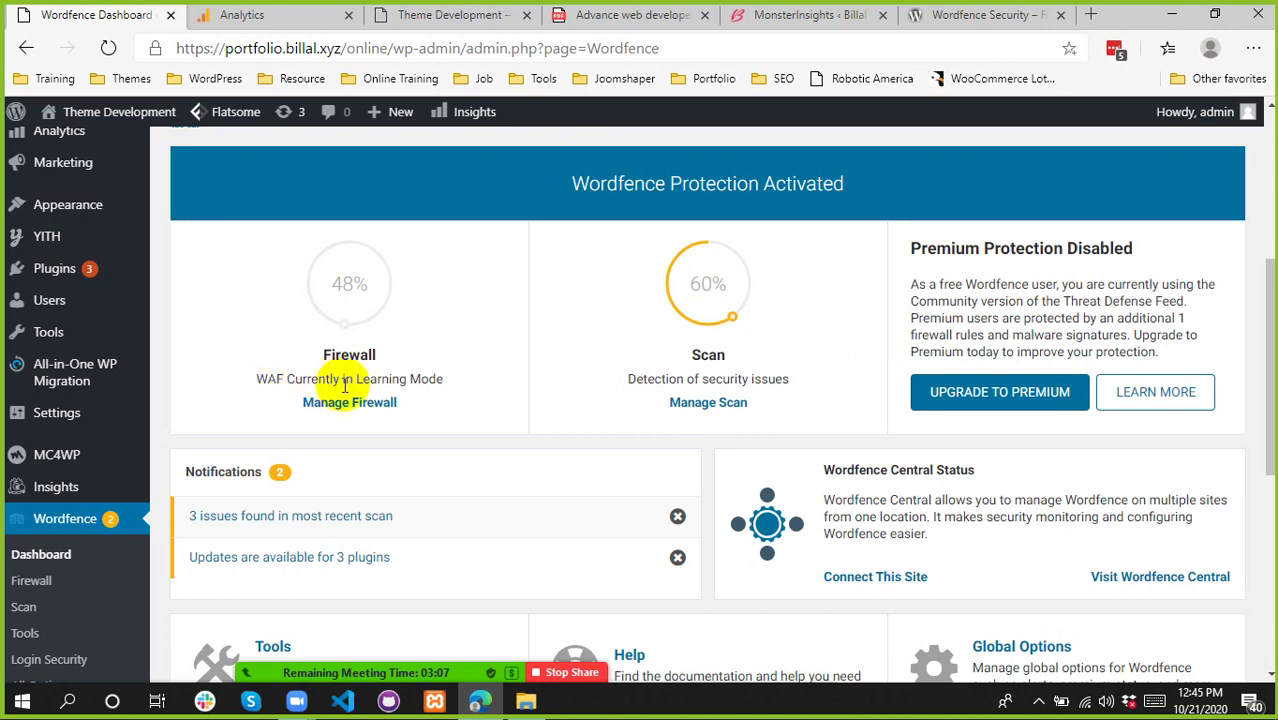
# - Examine the Firewall Status details and the listed actions for reaching 100%
pyautogui.moveTo(370, 286)
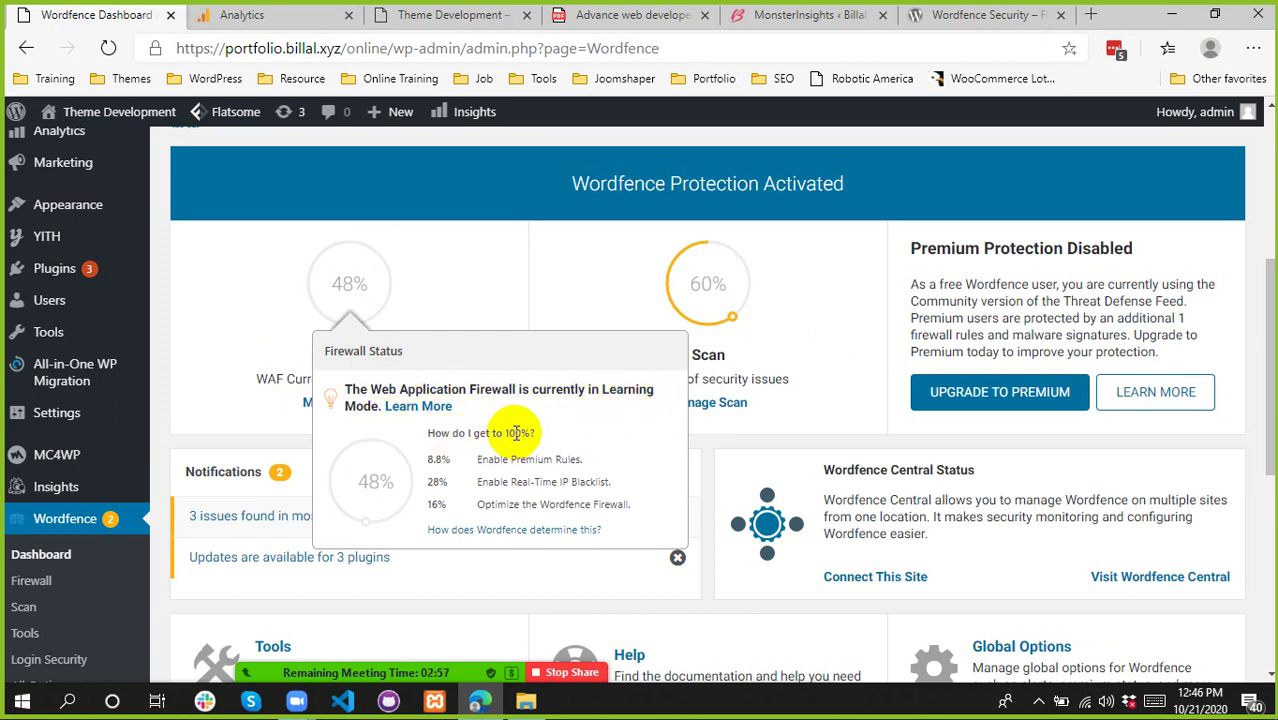
pyautogui.moveTo(515, 433); pyautogui.dragTo(583, 437)
pyautogui.click(583, 437)
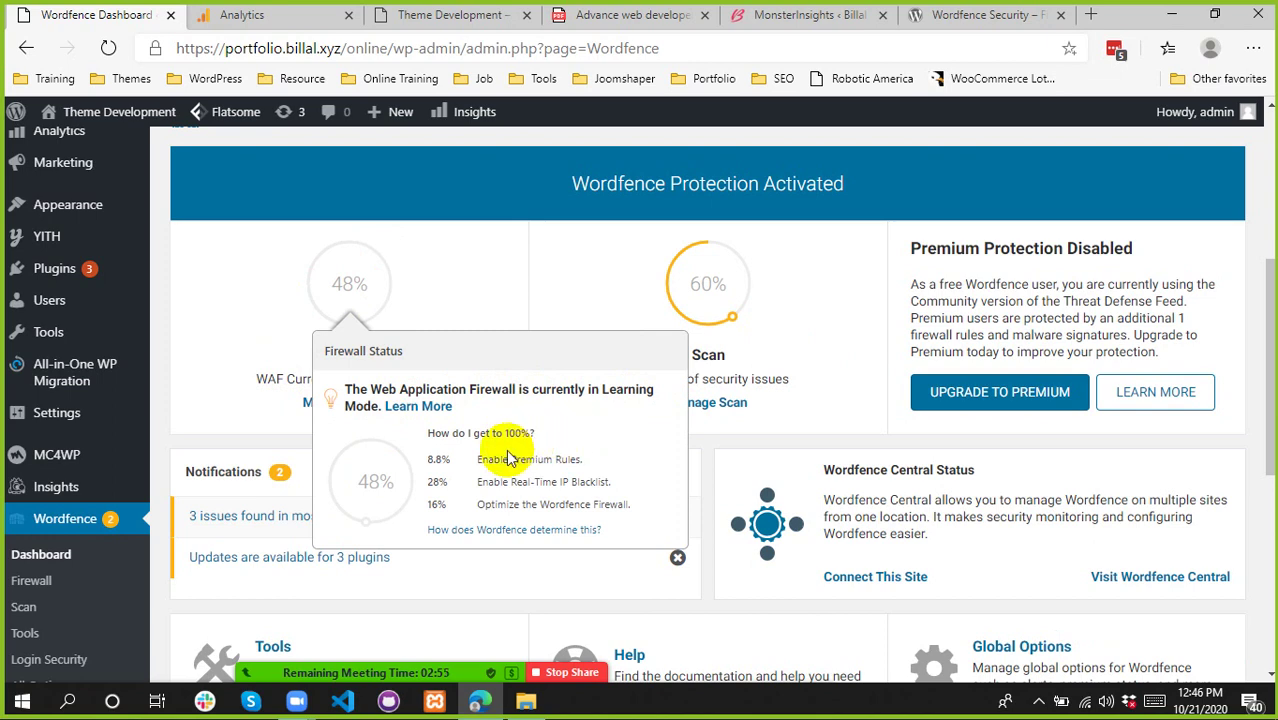
pyautogui.moveTo(489, 459)
pyautogui.mouseDown()
pyautogui.moveTo(564, 459)
pyautogui.moveTo(492, 461)
pyautogui.mouseUp()
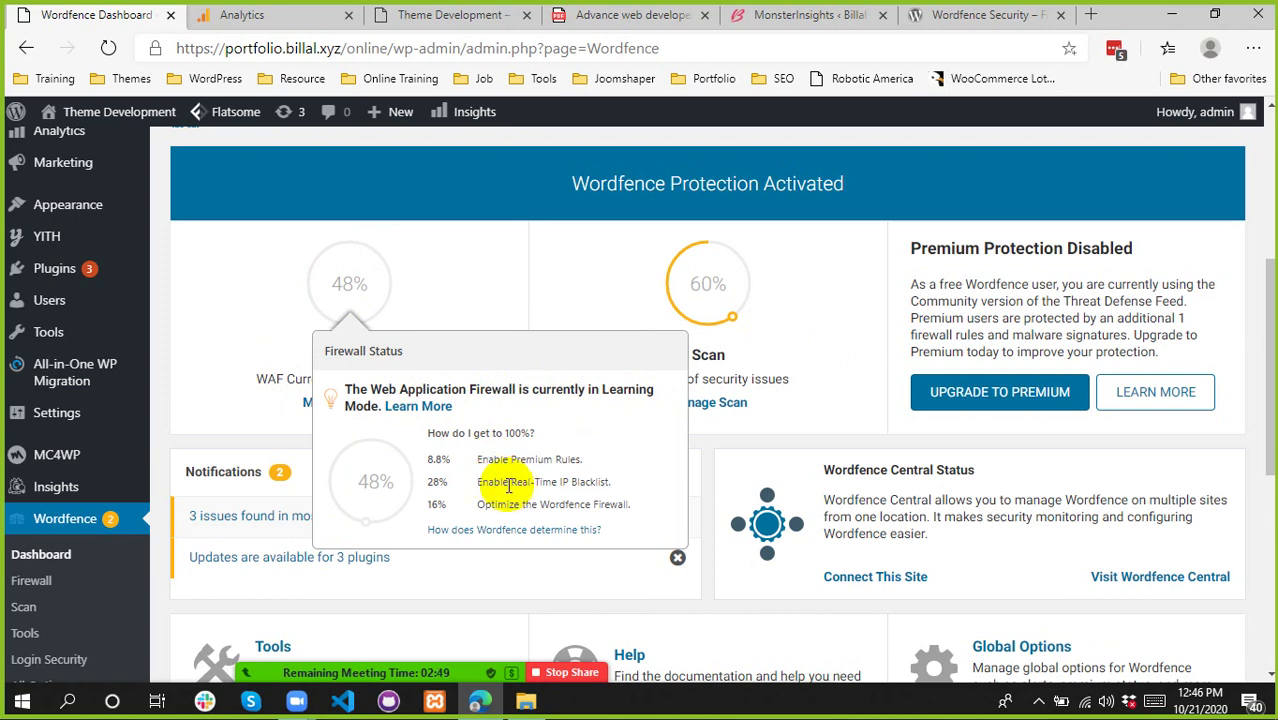
pyautogui.moveTo(499, 482); pyautogui.dragTo(604, 503)
pyautogui.click(527, 480)
pyautogui.click(602, 503)
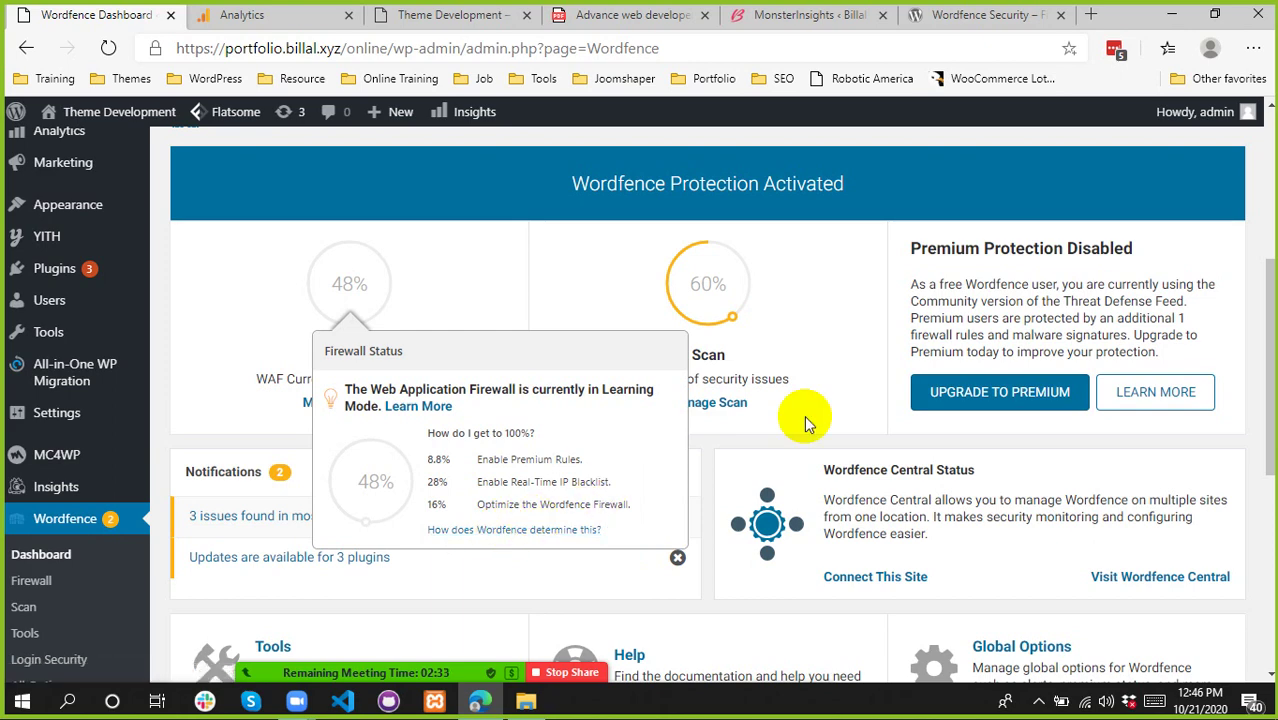
# - Examine the Scan Status details and the premium features required to reach 100%
pyautogui.moveTo(740, 287)
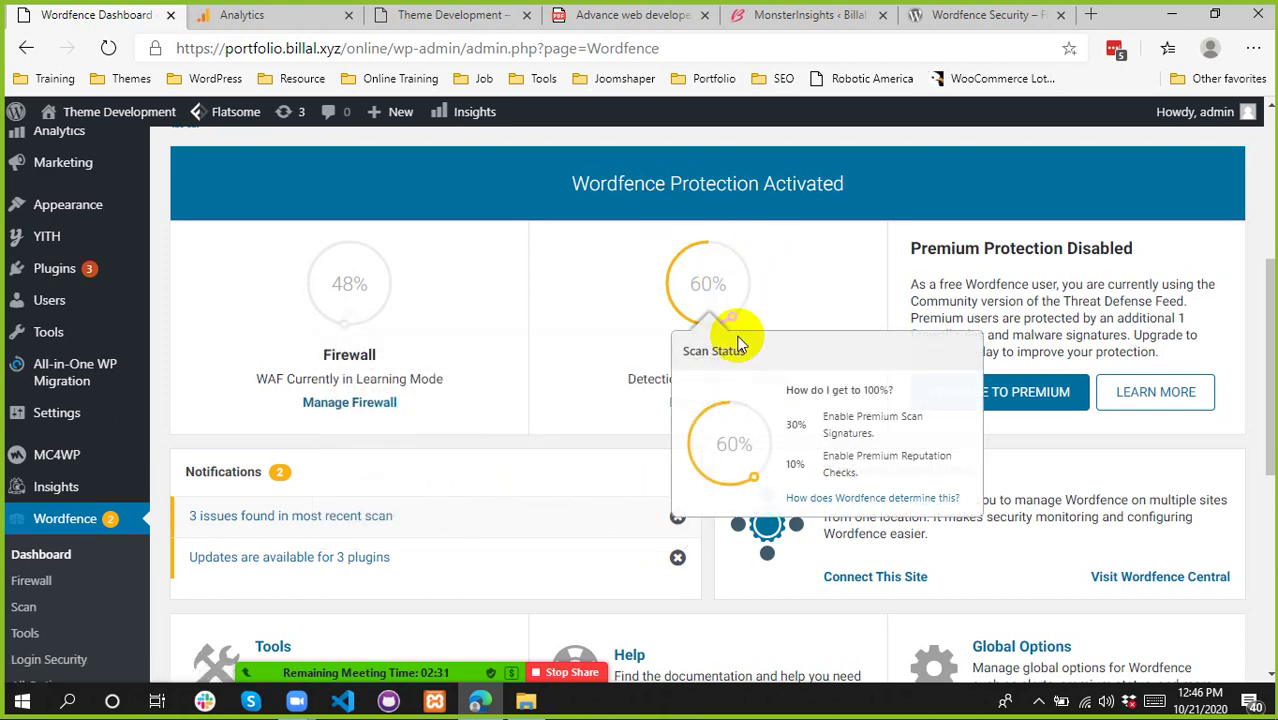
pyautogui.moveTo(859, 423); pyautogui.dragTo(880, 470)
pyautogui.click(910, 432)
pyautogui.click(893, 452)
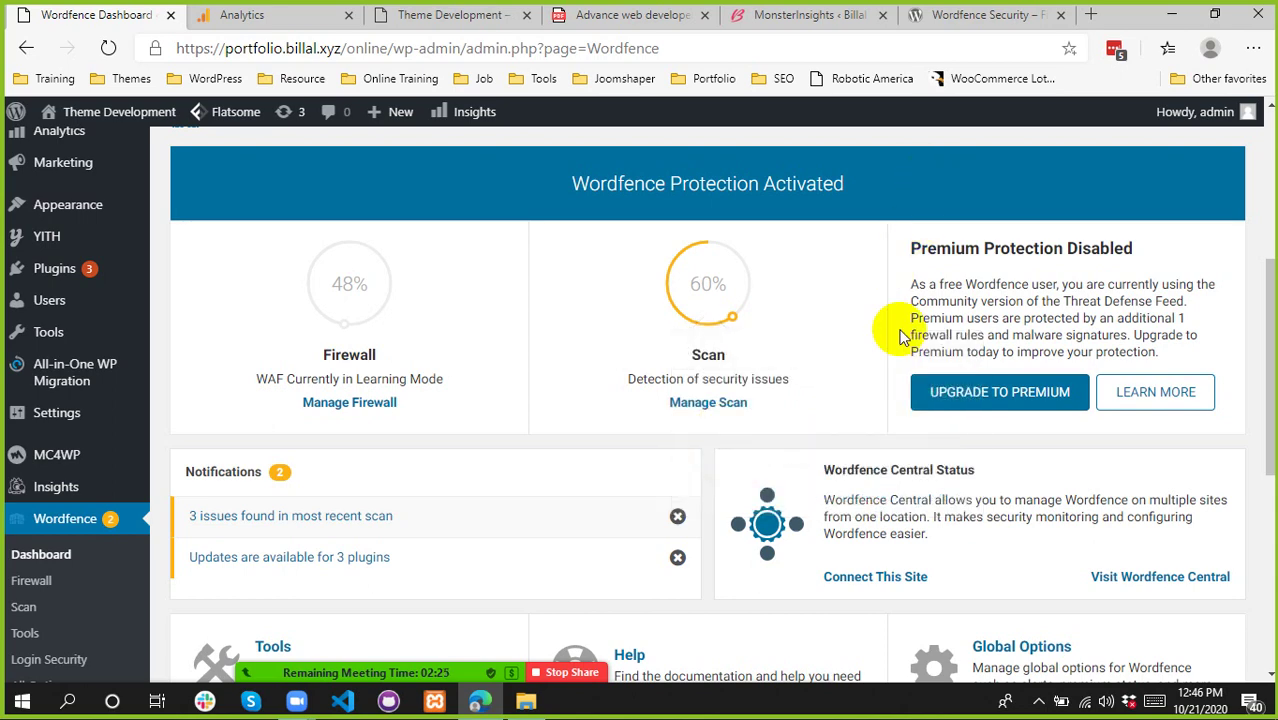
# - Review the Wordfence dashboard's notices, notifications, Wordfence Central status, firewall summary and blocked attacks chart
pyautogui.scroll(-2, 862, 420)
pyautogui.scroll(6, 856, 416)
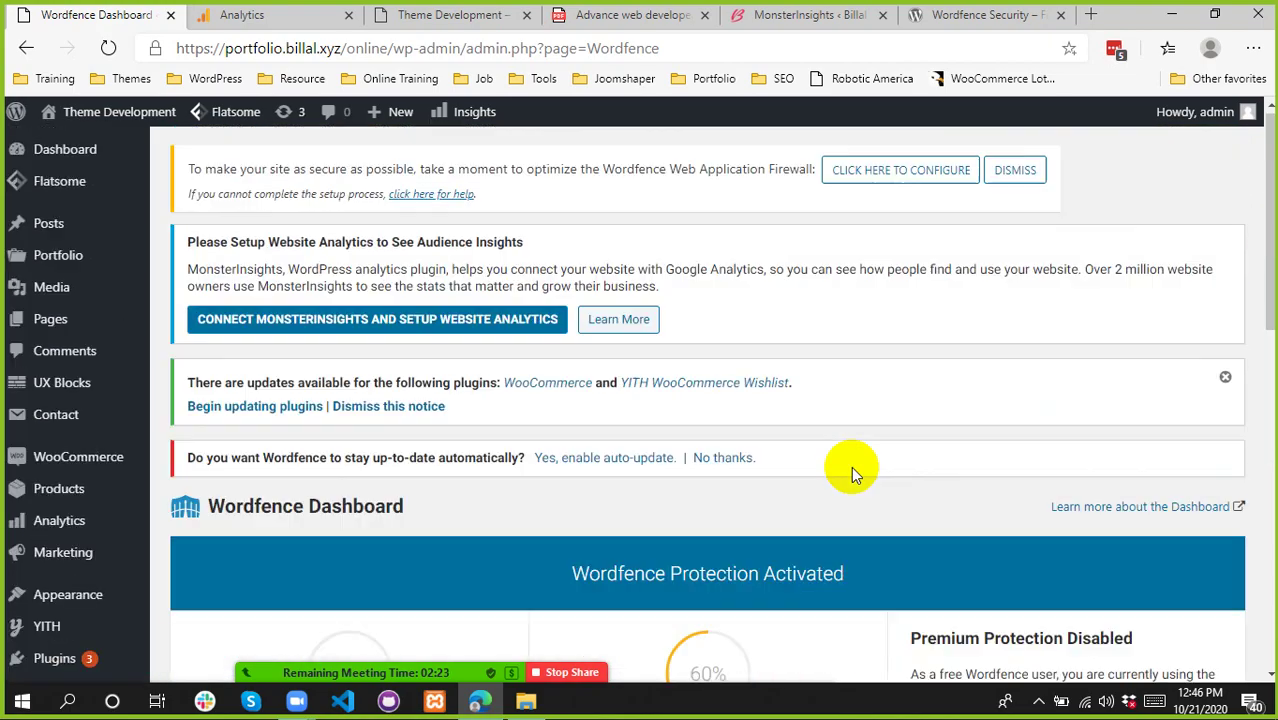
pyautogui.scroll(-1, 852, 465)
pyautogui.scroll(1, 845, 484)
pyautogui.scroll(-8, 831, 493)
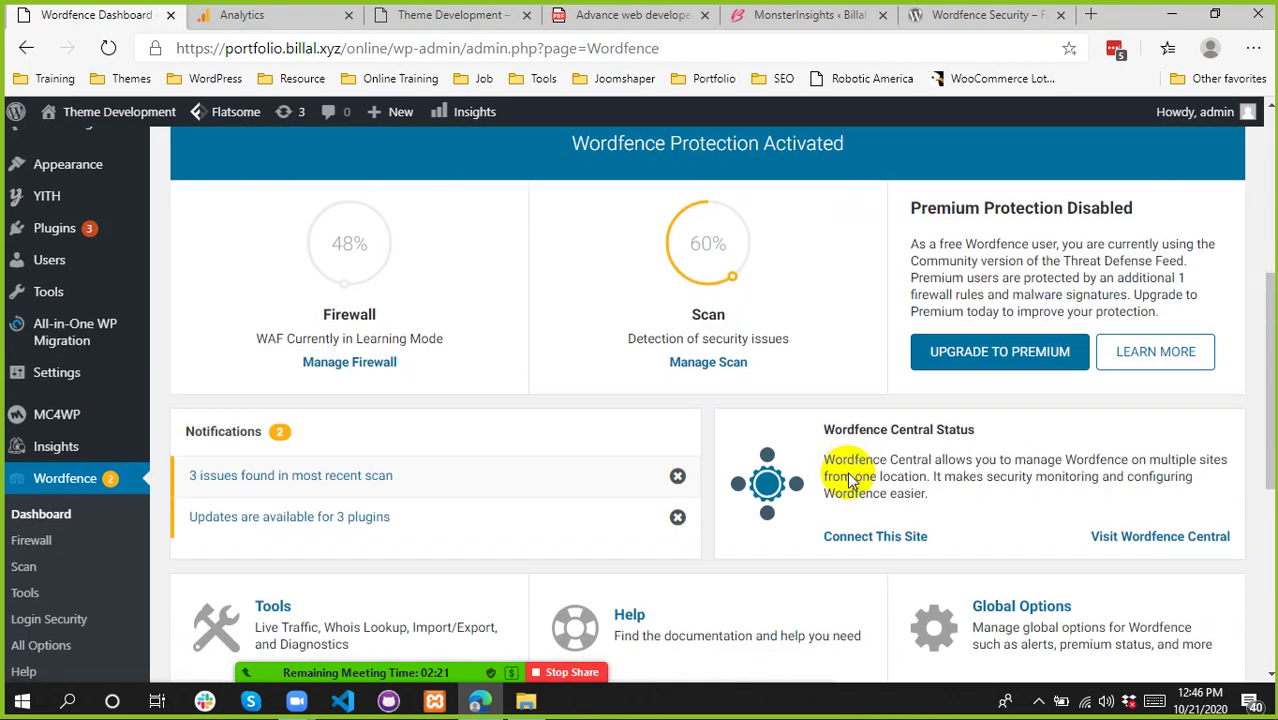
pyautogui.scroll(-2, 848, 471)
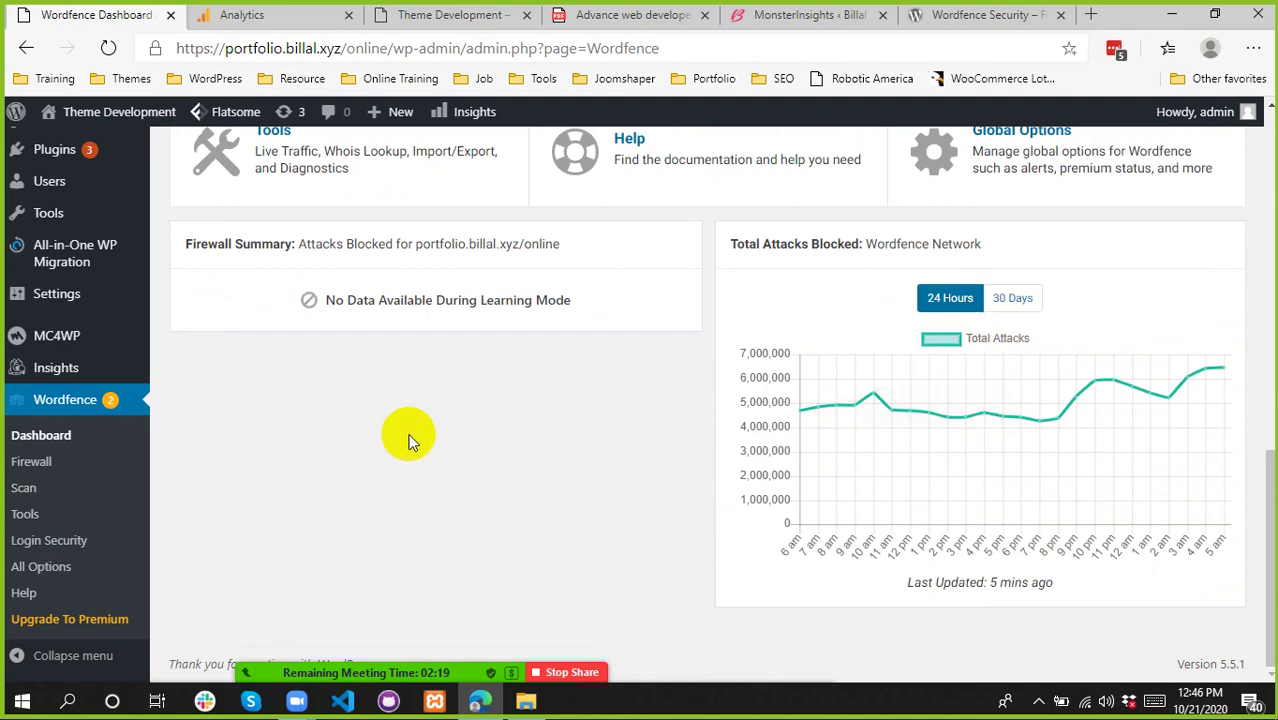
pyautogui.scroll(2, 413, 436)
pyautogui.scroll(-2, 402, 433)
# - Open the WordPress dashboard home of the other site, where the MonsterInsights settings are open
pyautogui.click(812, 15)
pyautogui.scroll(5, 137, 342)
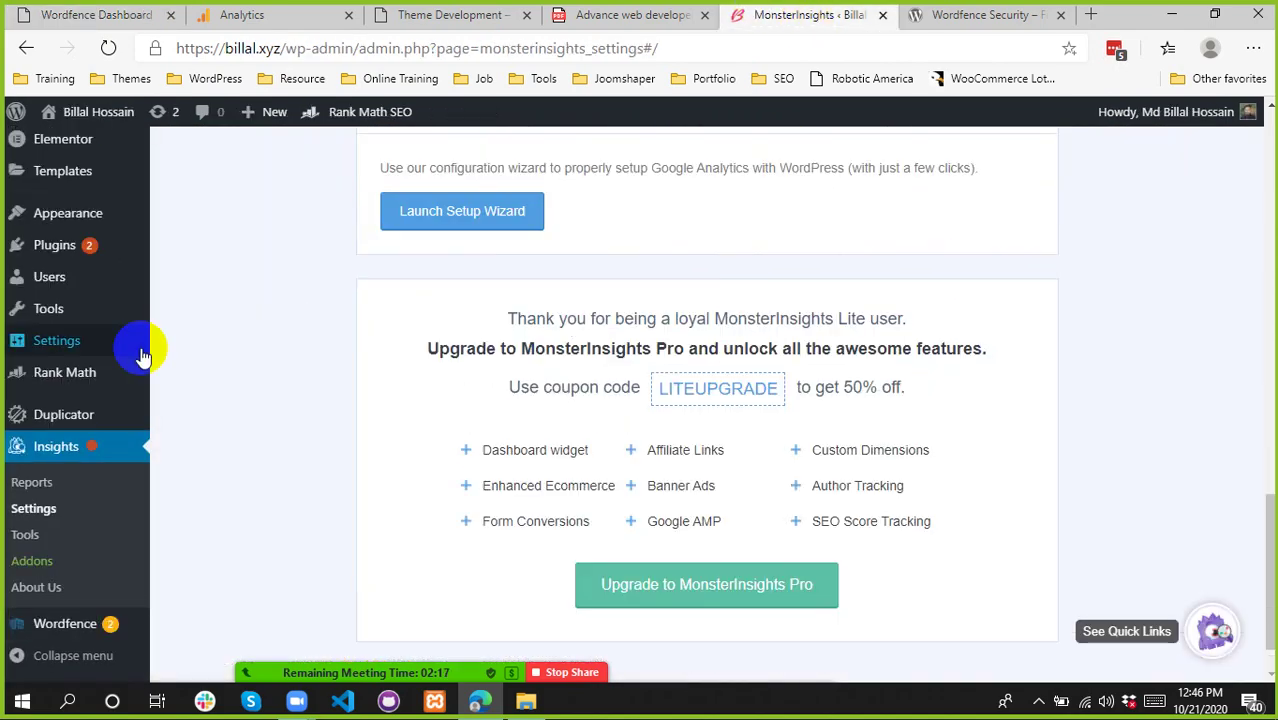
pyautogui.click(86, 160)
pyautogui.click(75, 14)
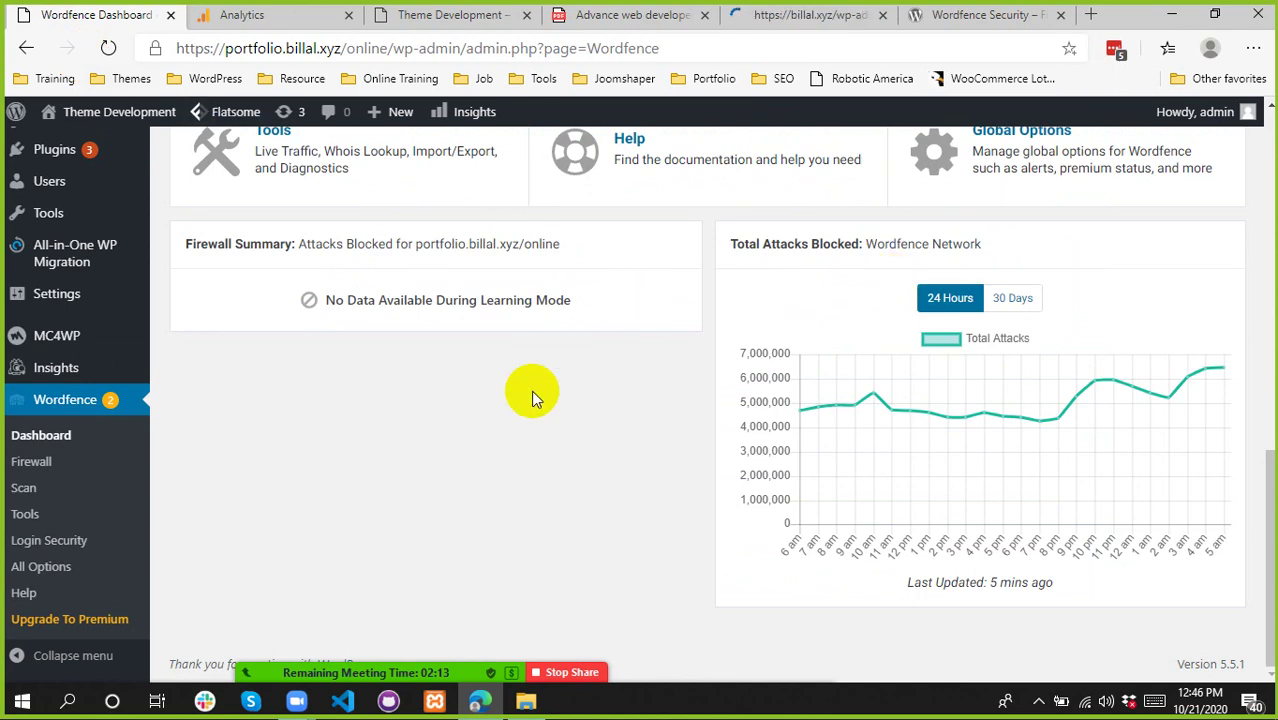
pyautogui.scroll(15, 134, 371)
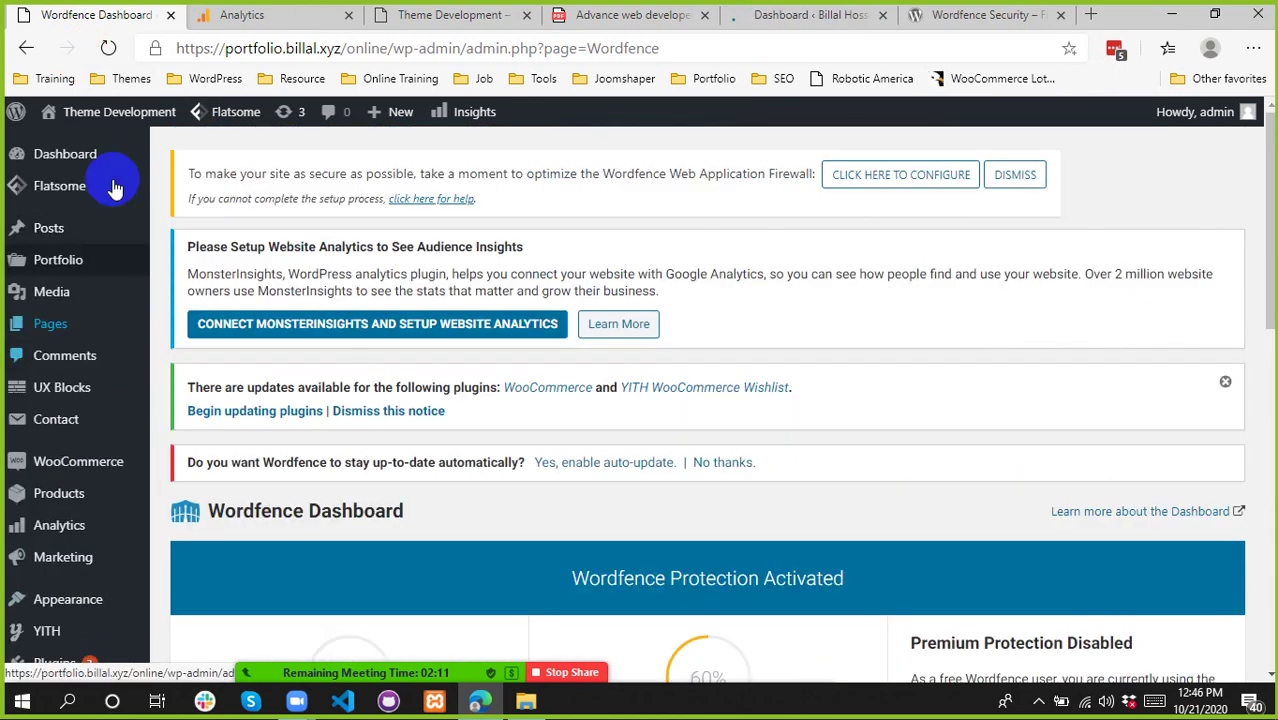
pyautogui.moveTo(90, 160)
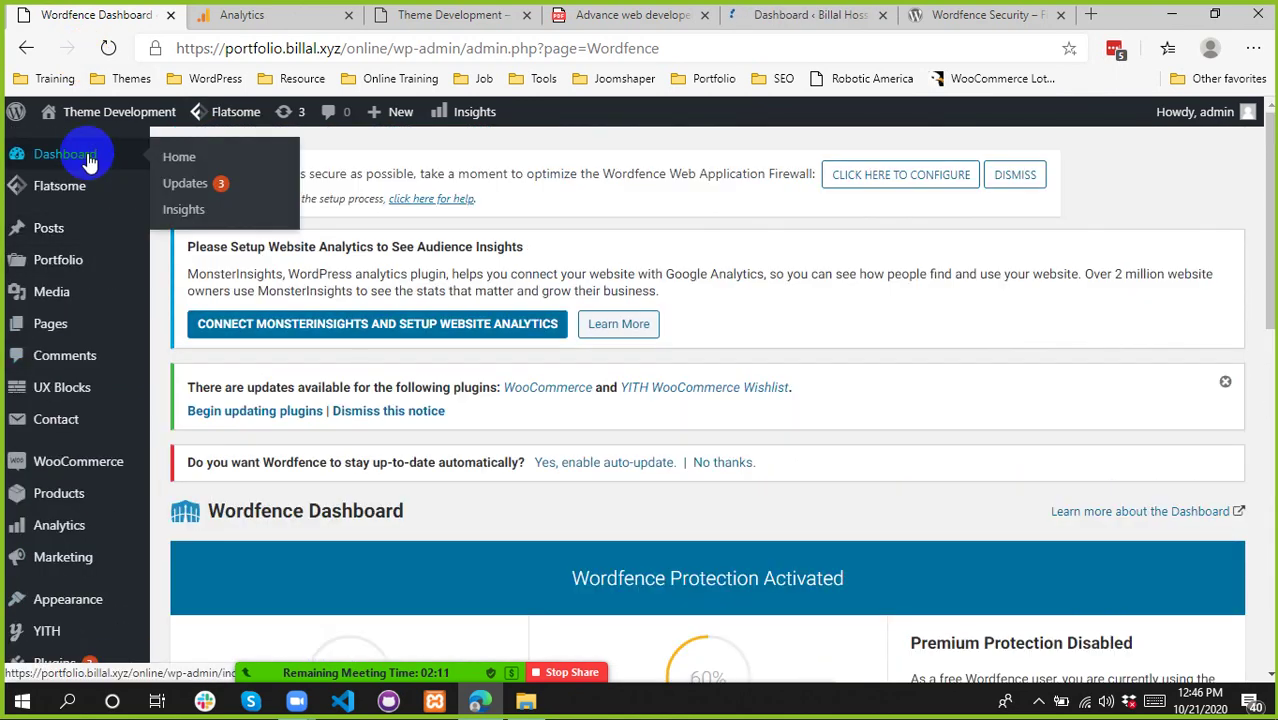
pyautogui.click(810, 14)
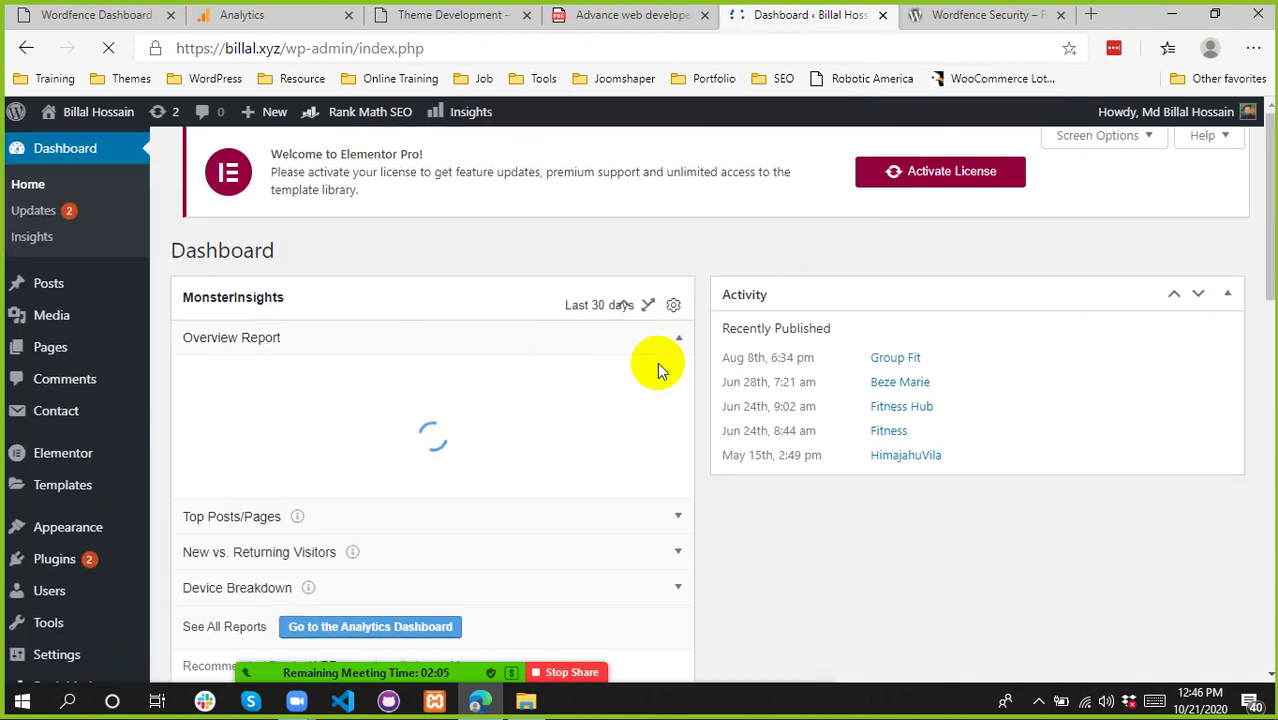
# - Find the Wordfence activity widget on the other site's dashboard and check its blocked IPs table
pyautogui.scroll(-10, 657, 366)
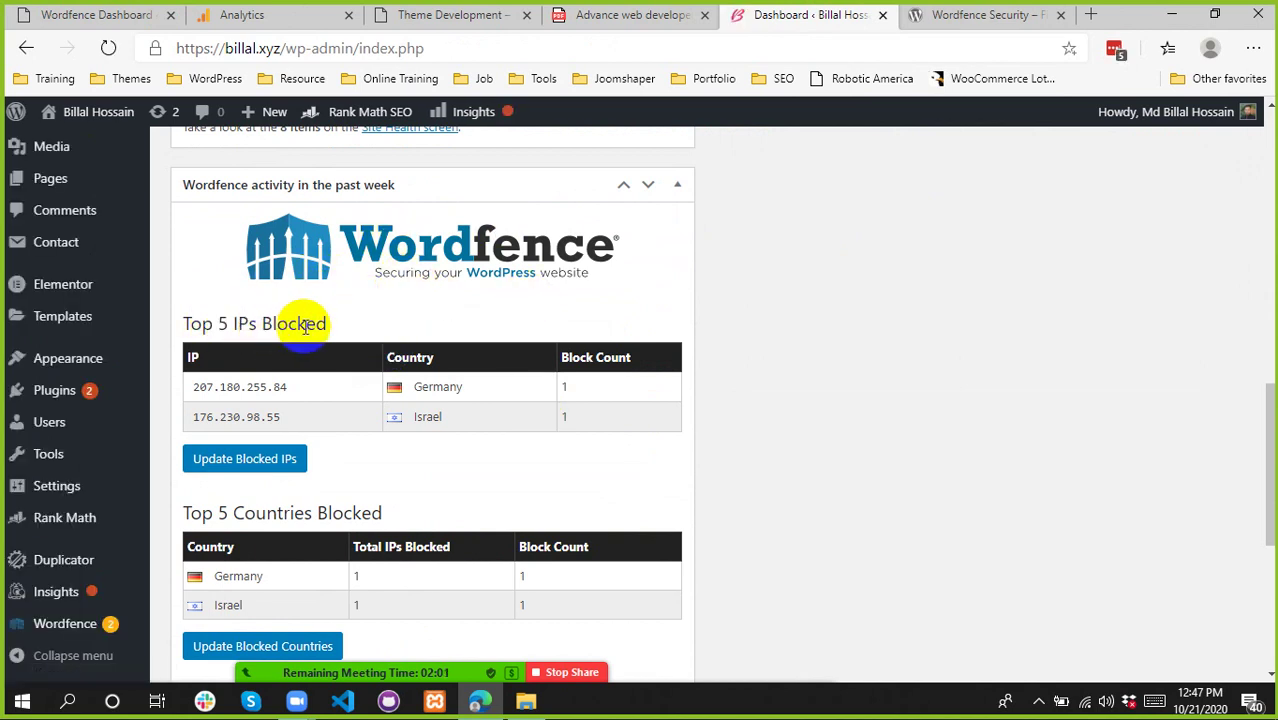
pyautogui.moveTo(305, 325); pyautogui.dragTo(194, 320)
pyautogui.click(776, 302)
pyautogui.rightClick(722, 248)
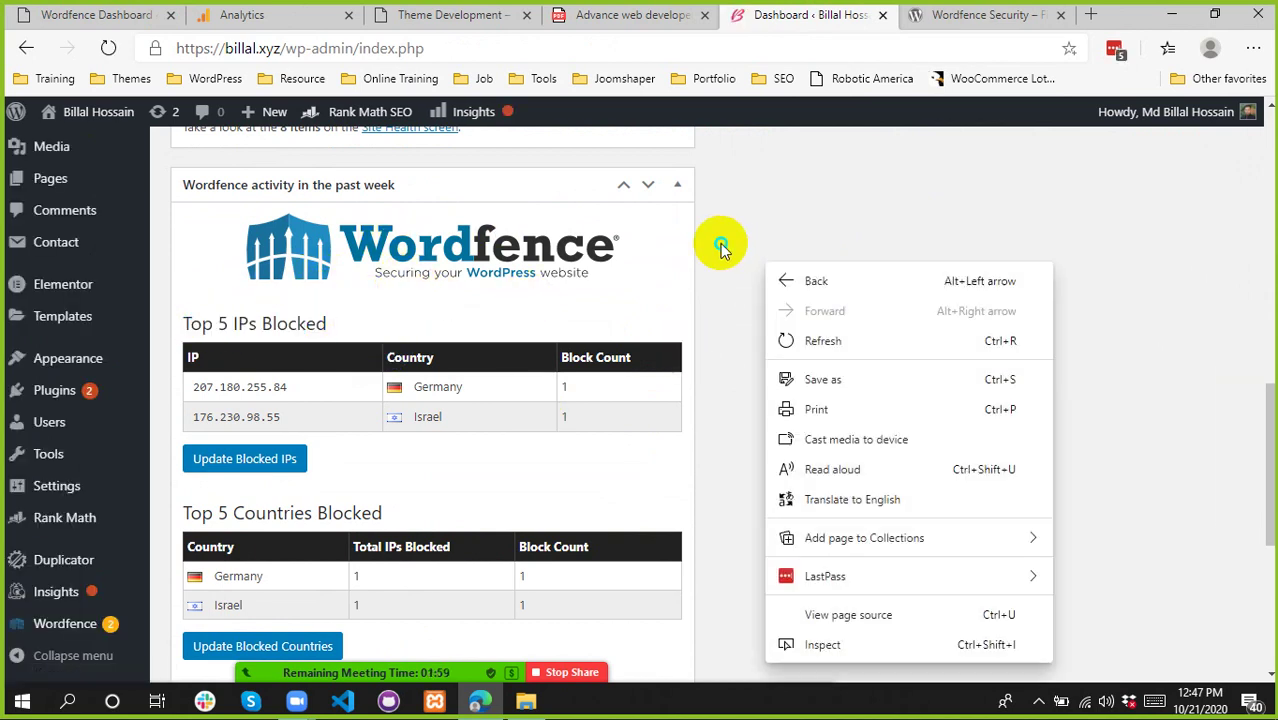
pyautogui.click(884, 200)
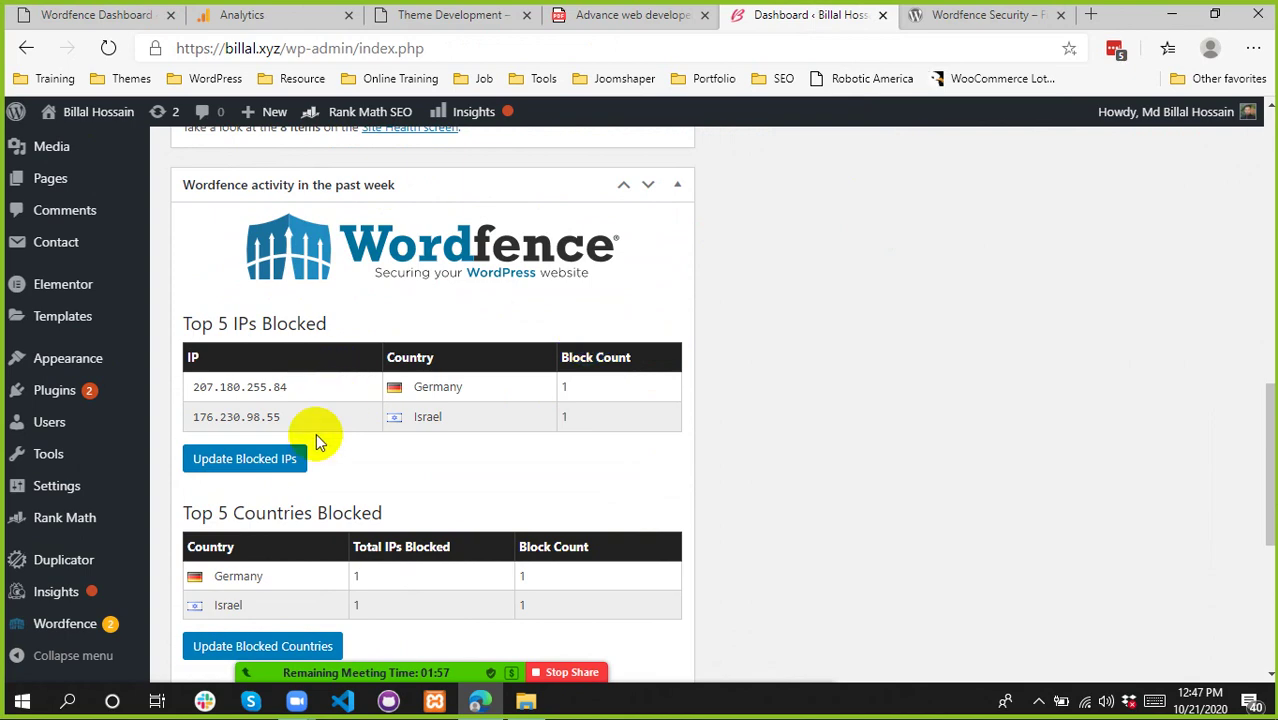
# - Return to the Theme Development site and open Wordfence's All Options page
pyautogui.click(90, 14)
pyautogui.scroll(-5, 14, 560)
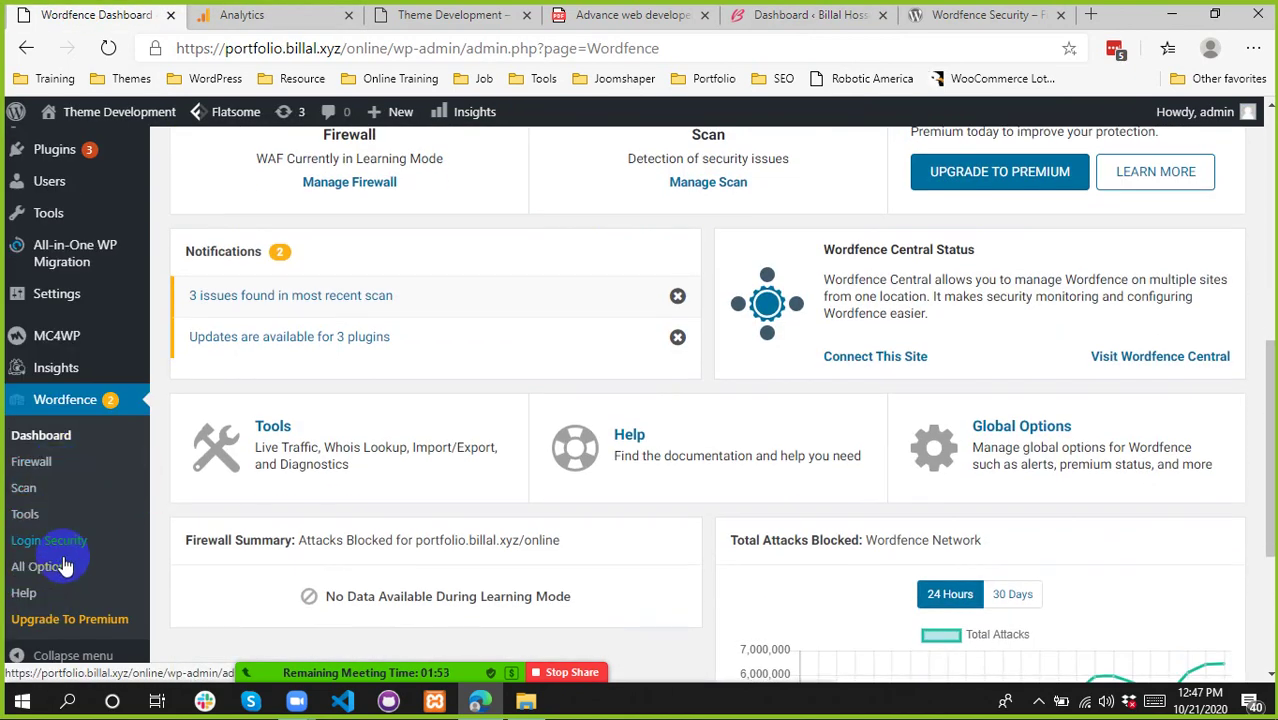
pyautogui.click(61, 570)
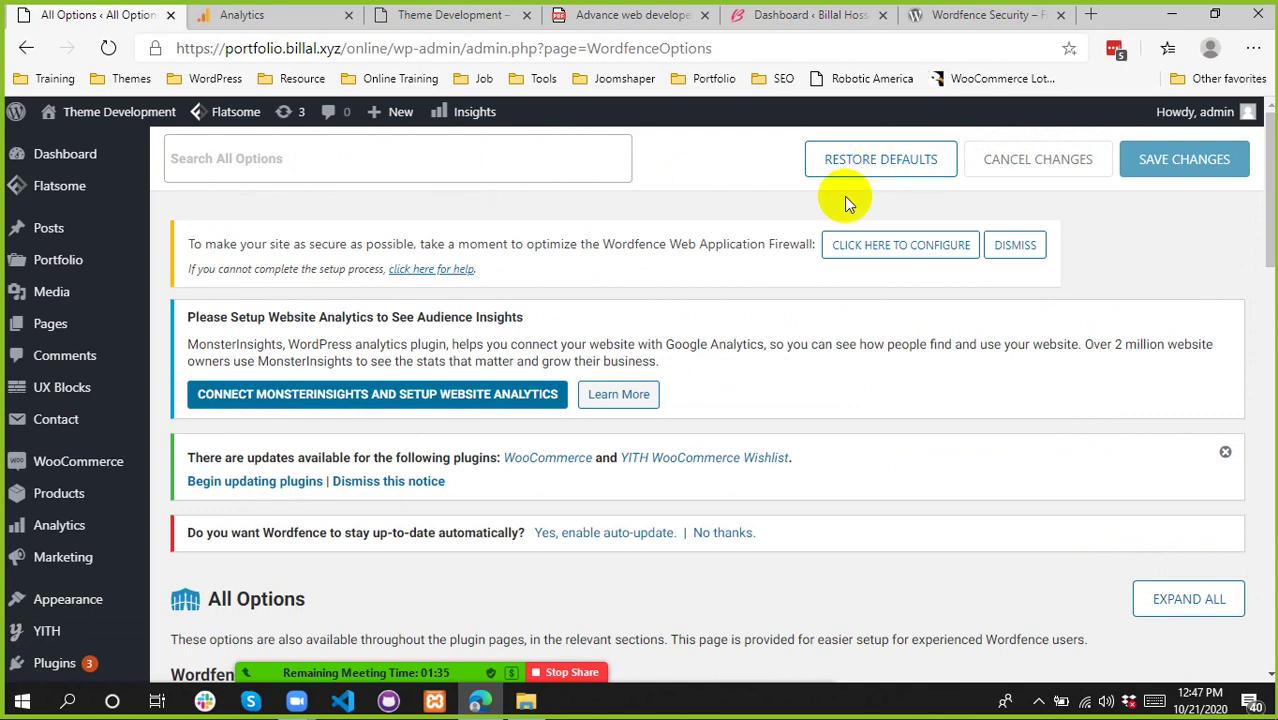
# - Go back to the other site's dashboard and examine the IP addresses and countries under Top 5 IPs Blocked
pyautogui.click(822, 12)
pyautogui.rightClick(824, 10)
pyautogui.click(772, 10)
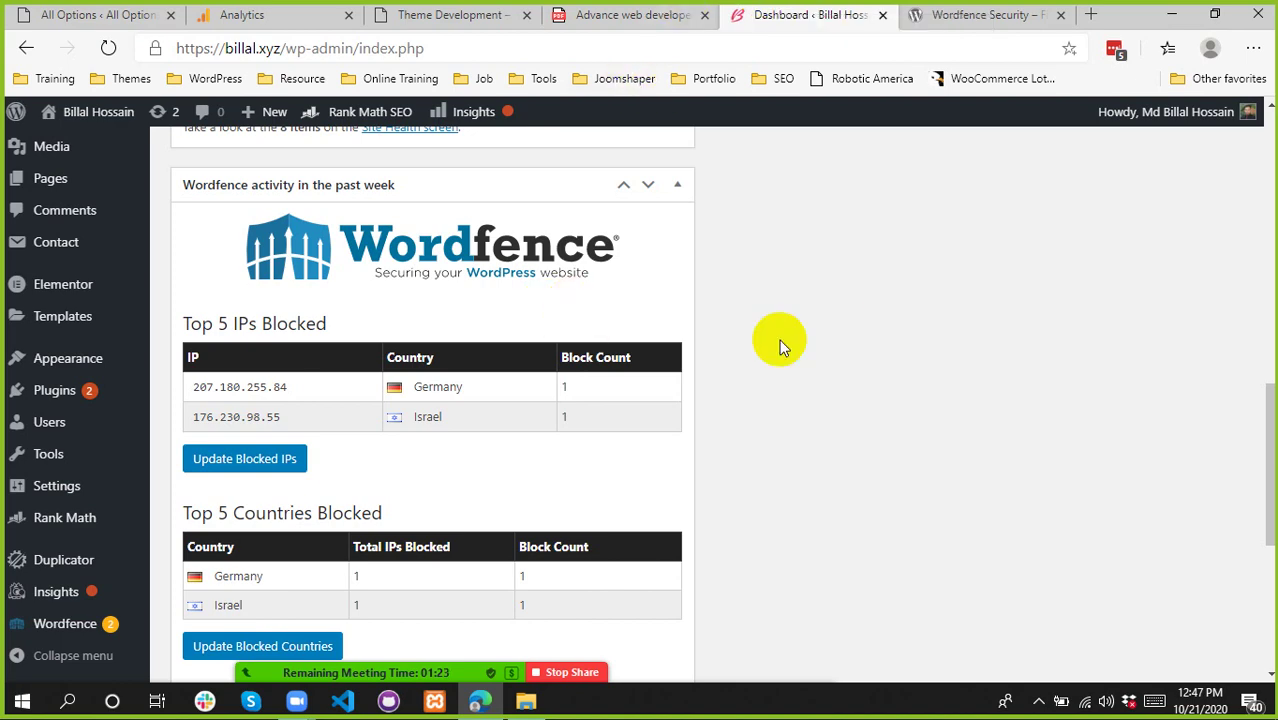
pyautogui.scroll(-3, 340, 215)
pyautogui.scroll(3, 300, 270)
pyautogui.moveTo(240, 333); pyautogui.dragTo(305, 308)
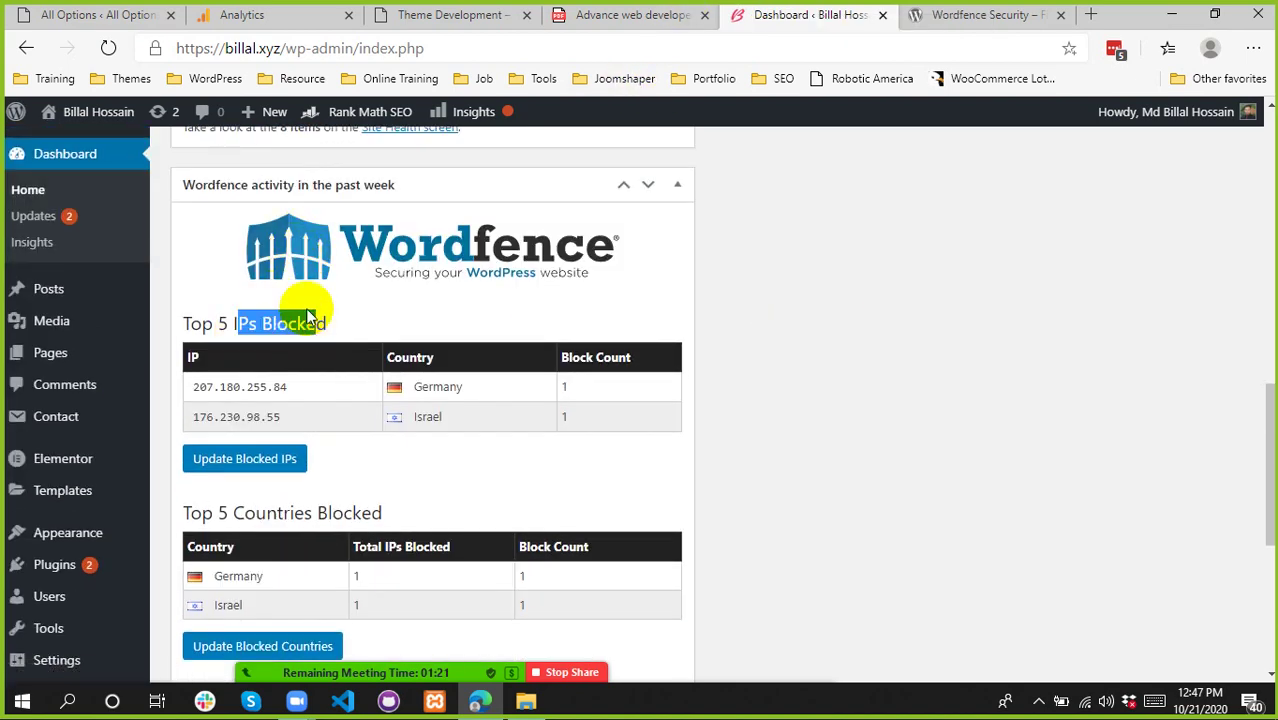
pyautogui.moveTo(265, 400); pyautogui.dragTo(448, 394)
pyautogui.click(441, 418)
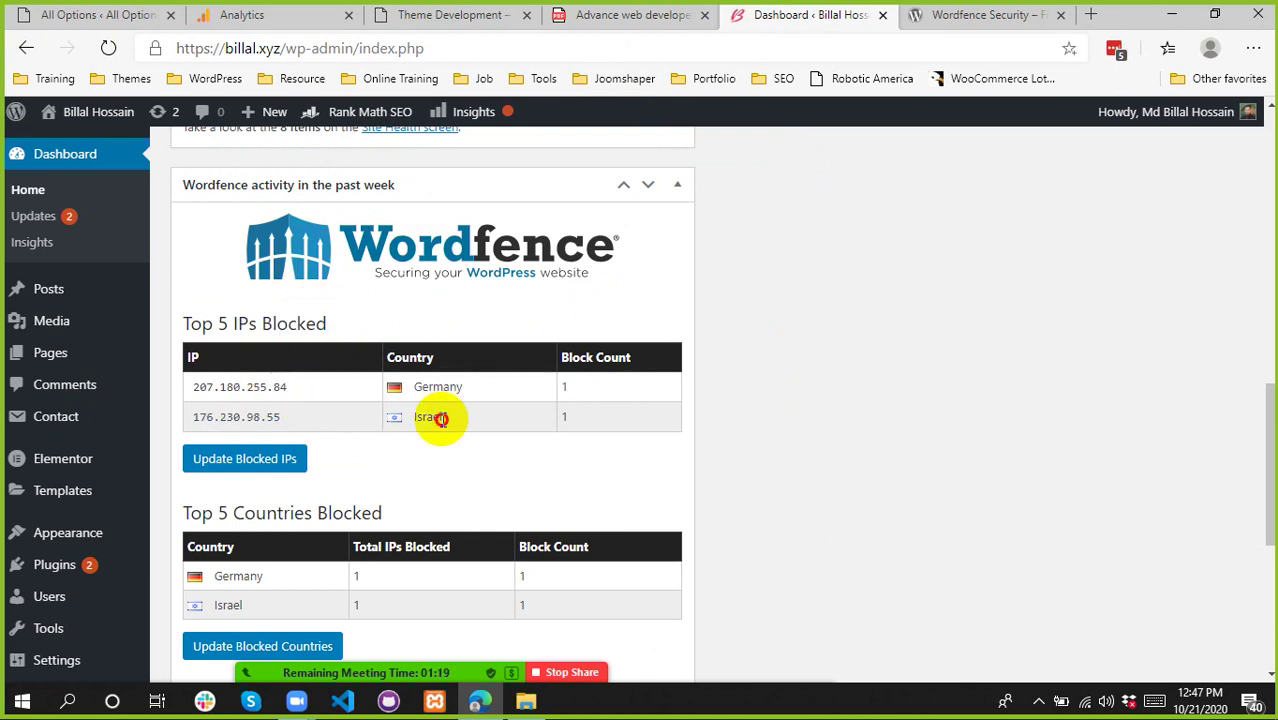
pyautogui.doubleClick(427, 416)
pyautogui.click(835, 423)
pyautogui.rightClick(764, 398)
pyautogui.click(731, 338)
pyautogui.scroll(-1, 690, 362)
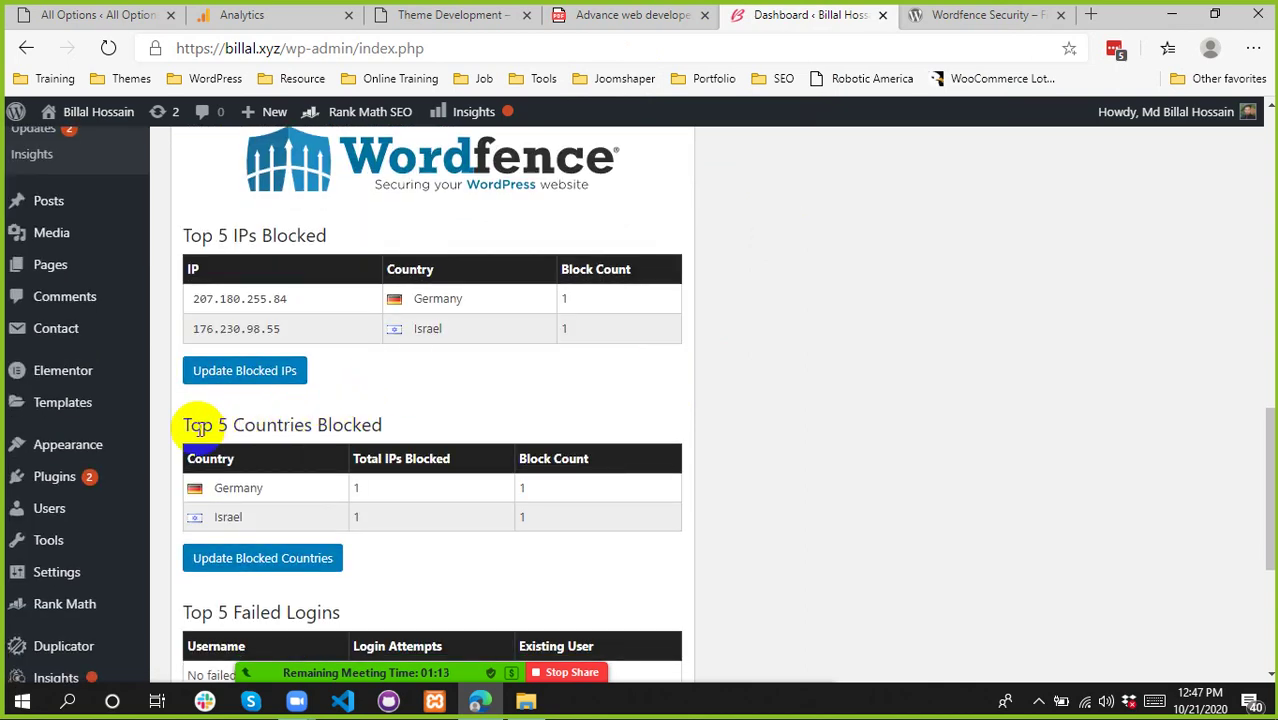
# - Examine the countries listed under Top 5 Countries Blocked in the Wordfence activity widget
pyautogui.moveTo(201, 425); pyautogui.dragTo(385, 426)
pyautogui.click(807, 408)
pyautogui.scroll(-1, 650, 419)
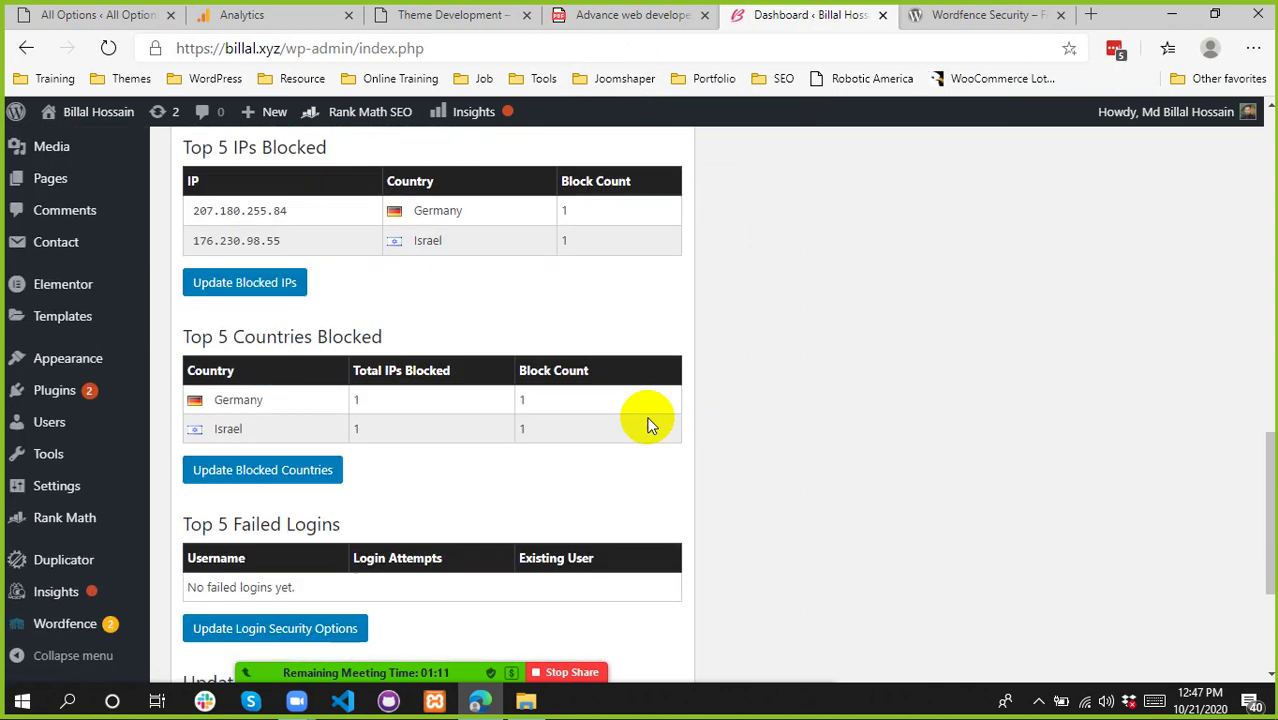
pyautogui.moveTo(214, 397); pyautogui.dragTo(285, 396)
pyautogui.moveTo(220, 427); pyautogui.dragTo(284, 424)
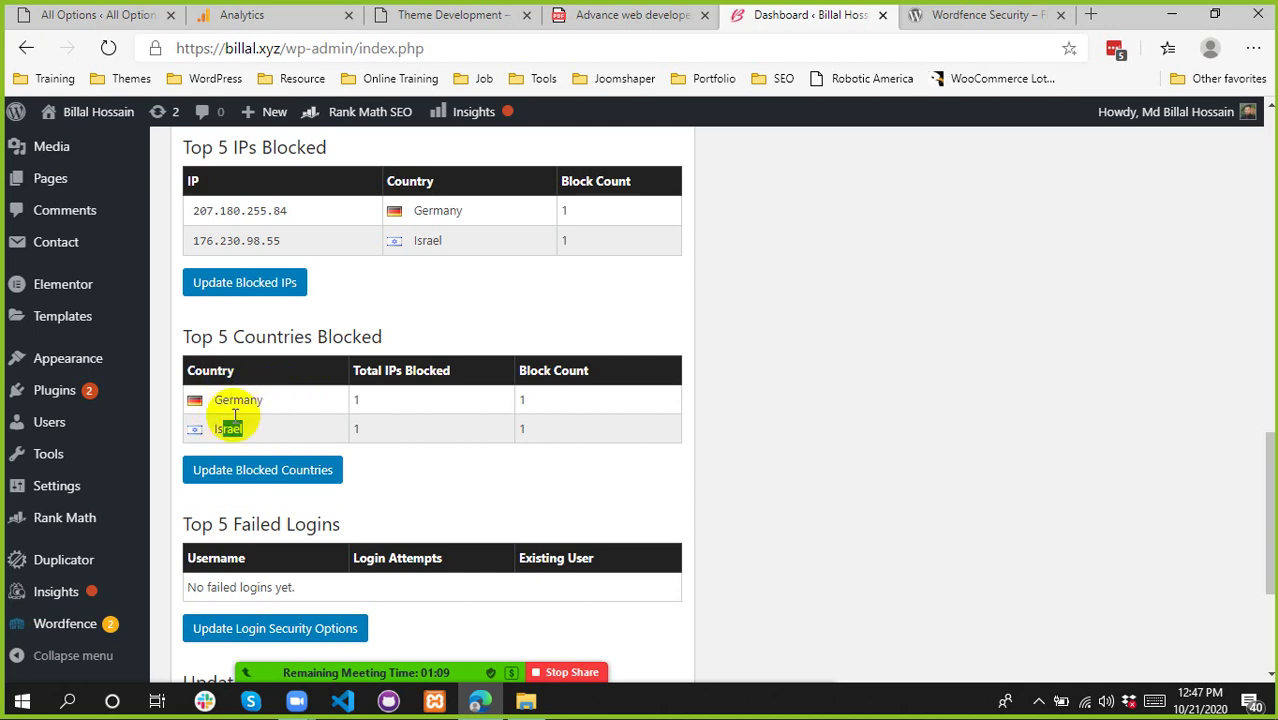
# - Review the blocked IP addresses in the Wordfence activity widget and match them with the countries listed below
pyautogui.click(329, 414)
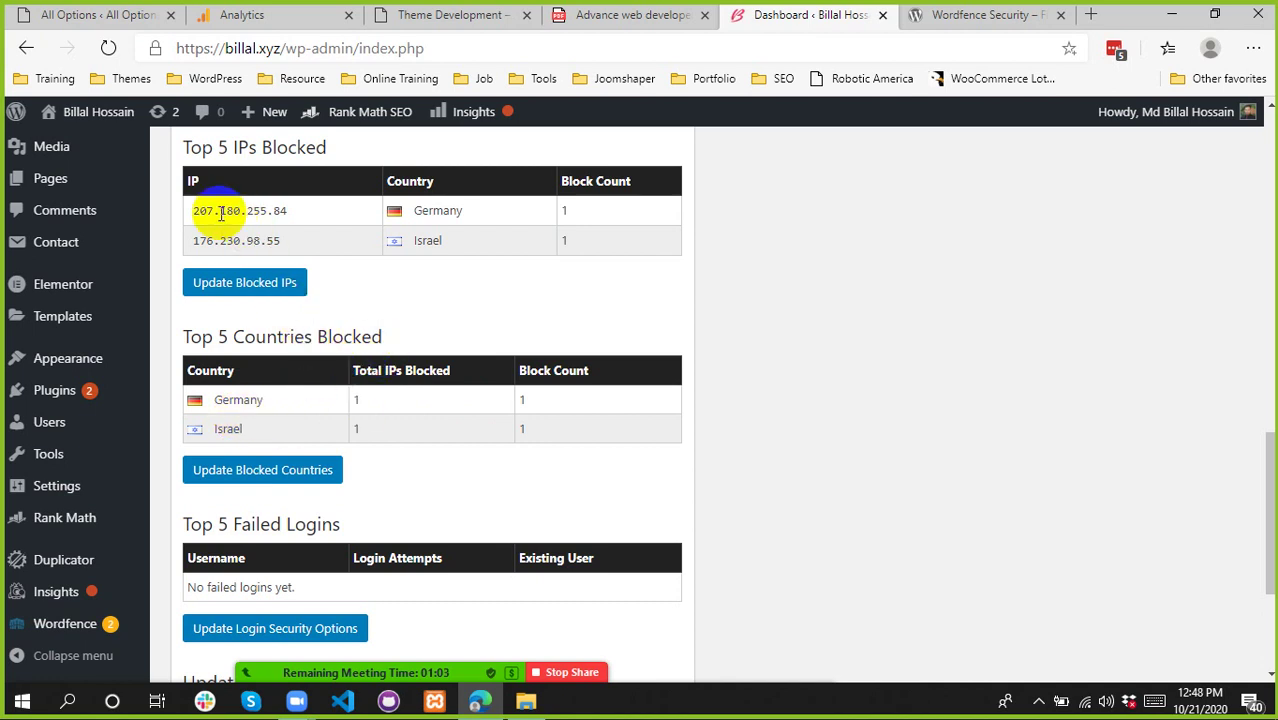
pyautogui.moveTo(196, 211); pyautogui.dragTo(305, 216)
pyautogui.moveTo(200, 240); pyautogui.dragTo(285, 245)
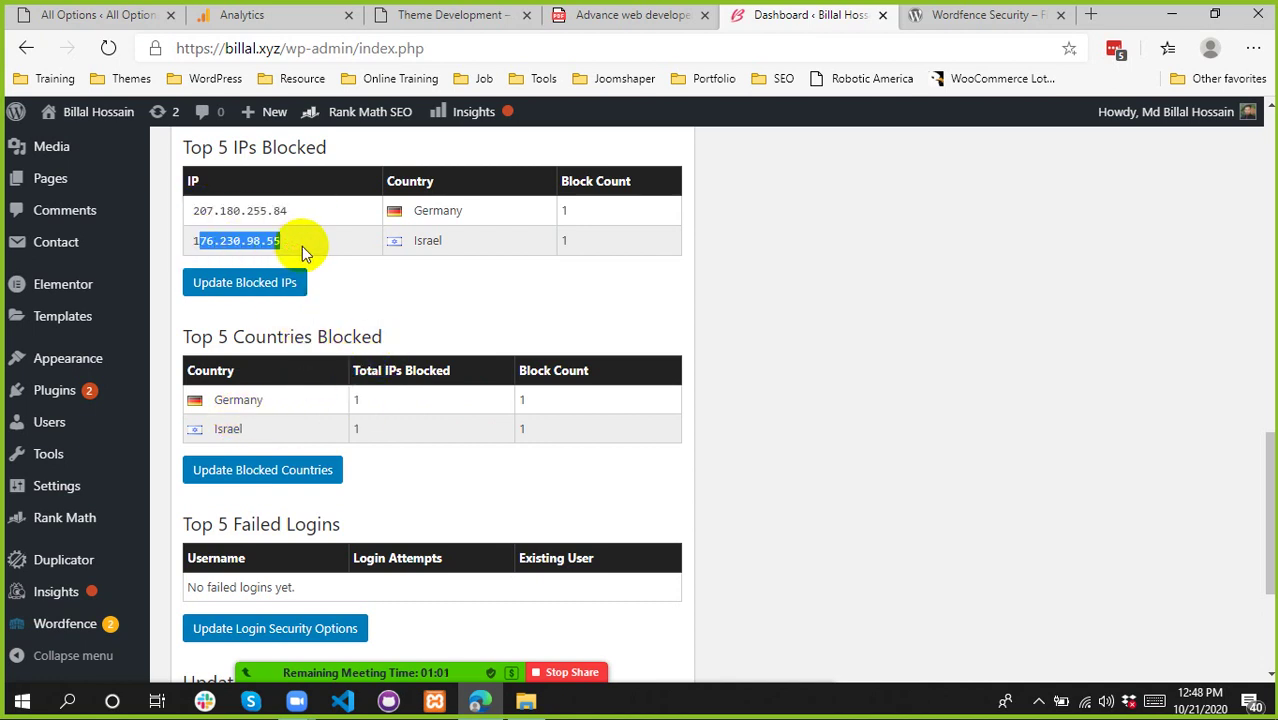
pyautogui.scroll(-1, 362, 443)
pyautogui.moveTo(257, 437); pyautogui.dragTo(340, 437)
pyautogui.click(975, 447)
# - Check the widget's failed logins and needed plugin updates, and return to the Top 5 IPs Blocked section
pyautogui.scroll(-2, 294, 456)
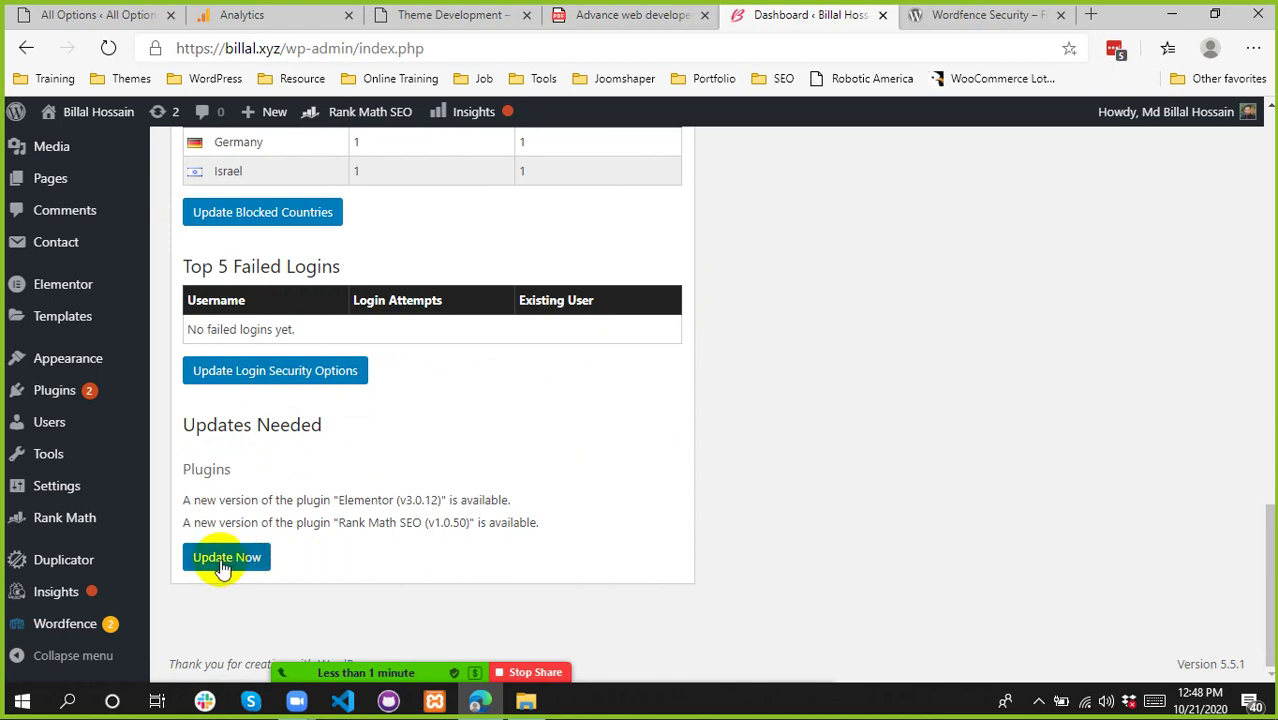
pyautogui.scroll(5, 422, 539)
pyautogui.scroll(-2, 436, 528)
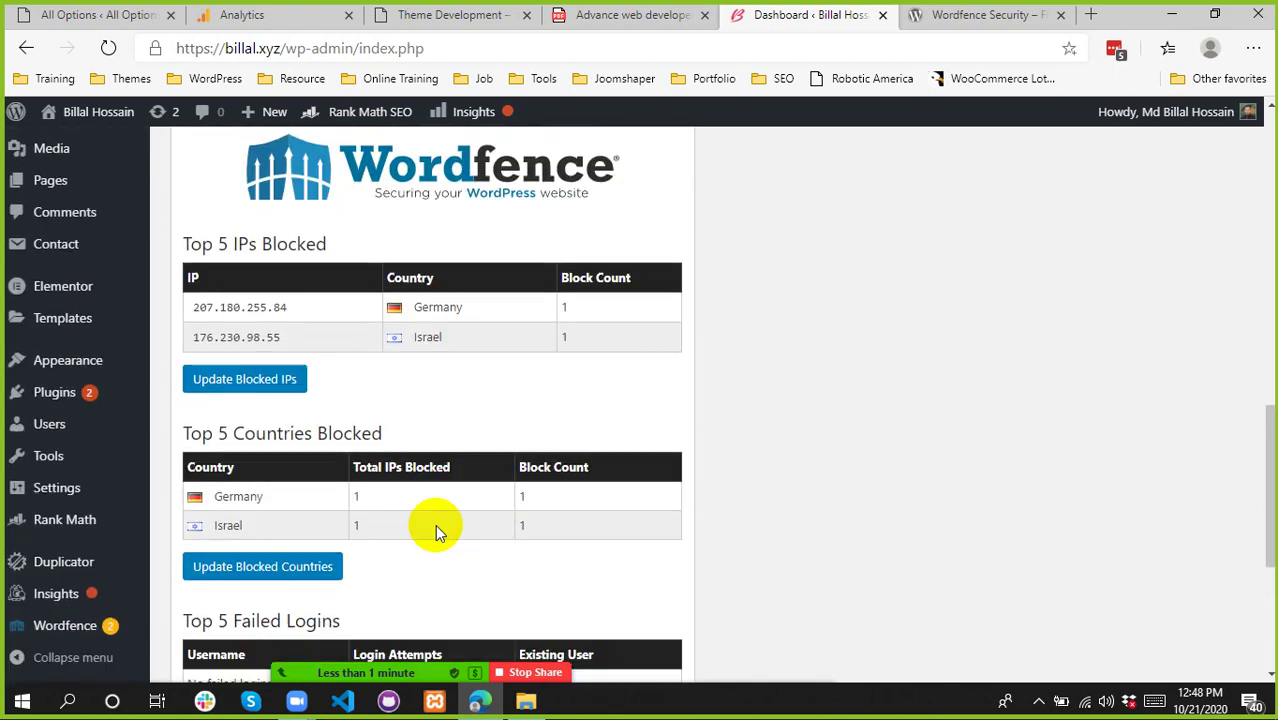
pyautogui.scroll(1, 420, 395)
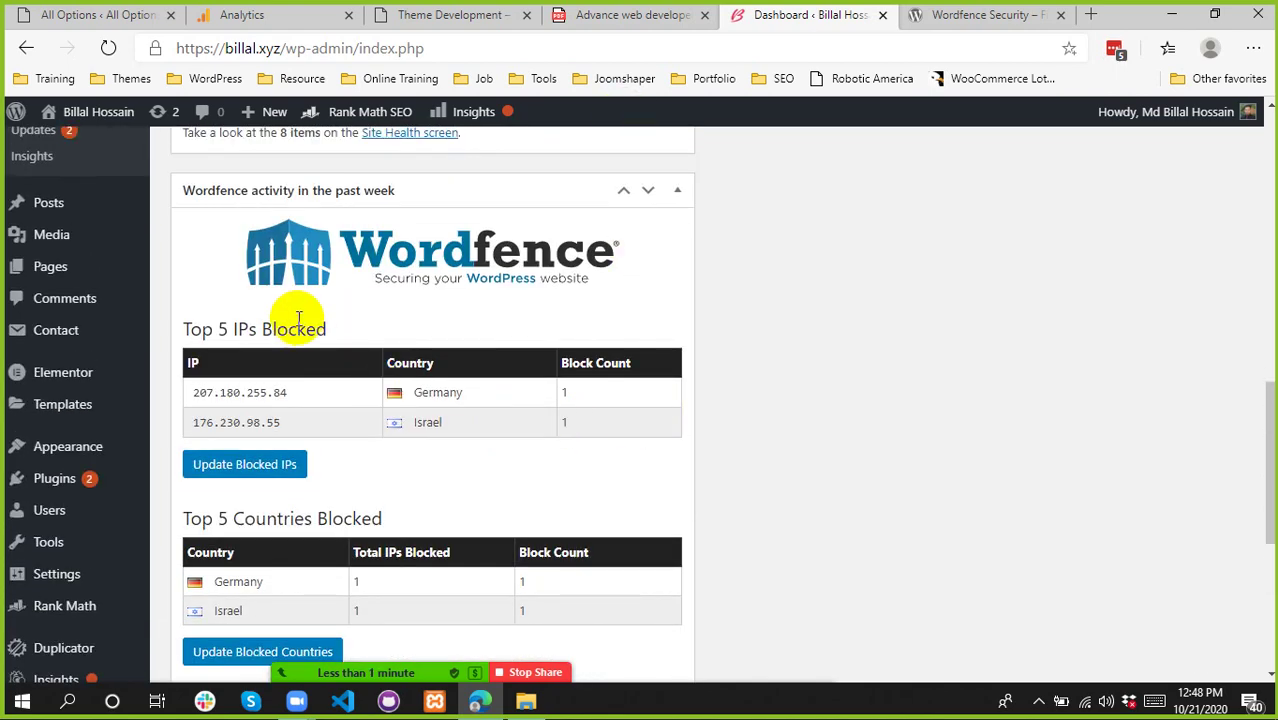
pyautogui.moveTo(201, 329); pyautogui.dragTo(327, 330)
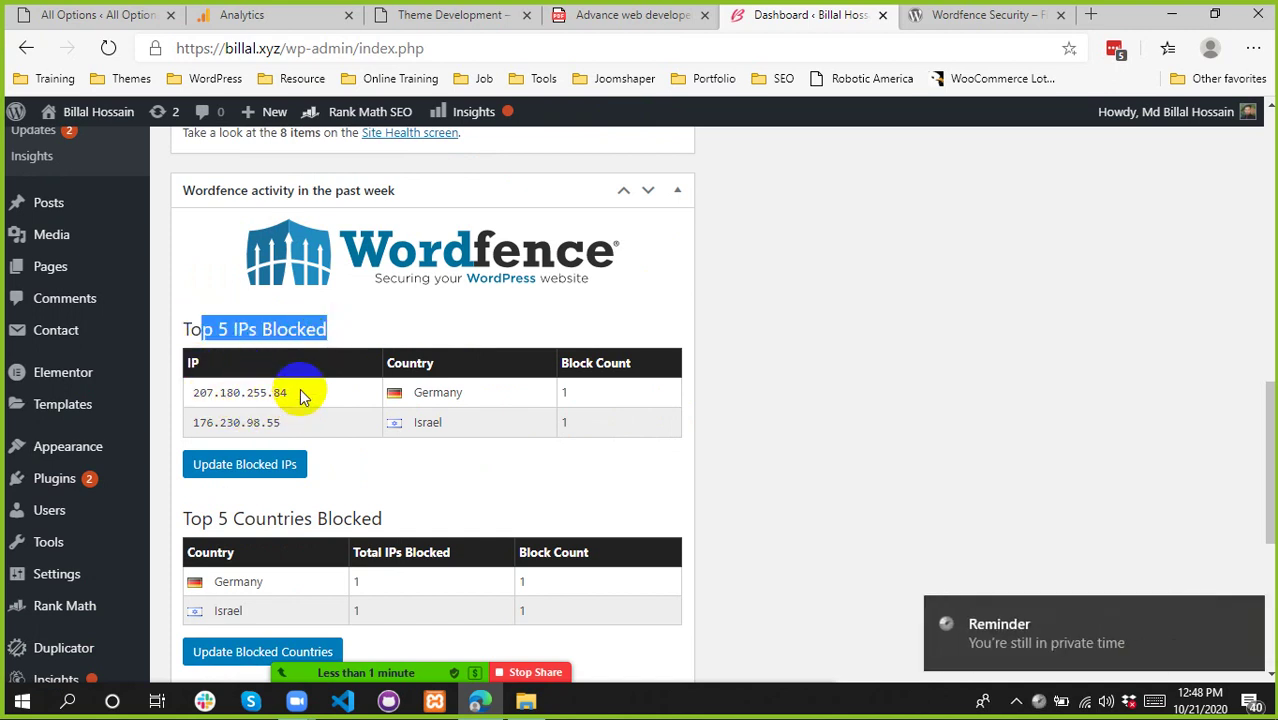
# - Return to Wordfence's All Options page on the Theme Development site and expand View Customization to review its menu item settings
pyautogui.click(128, 14)
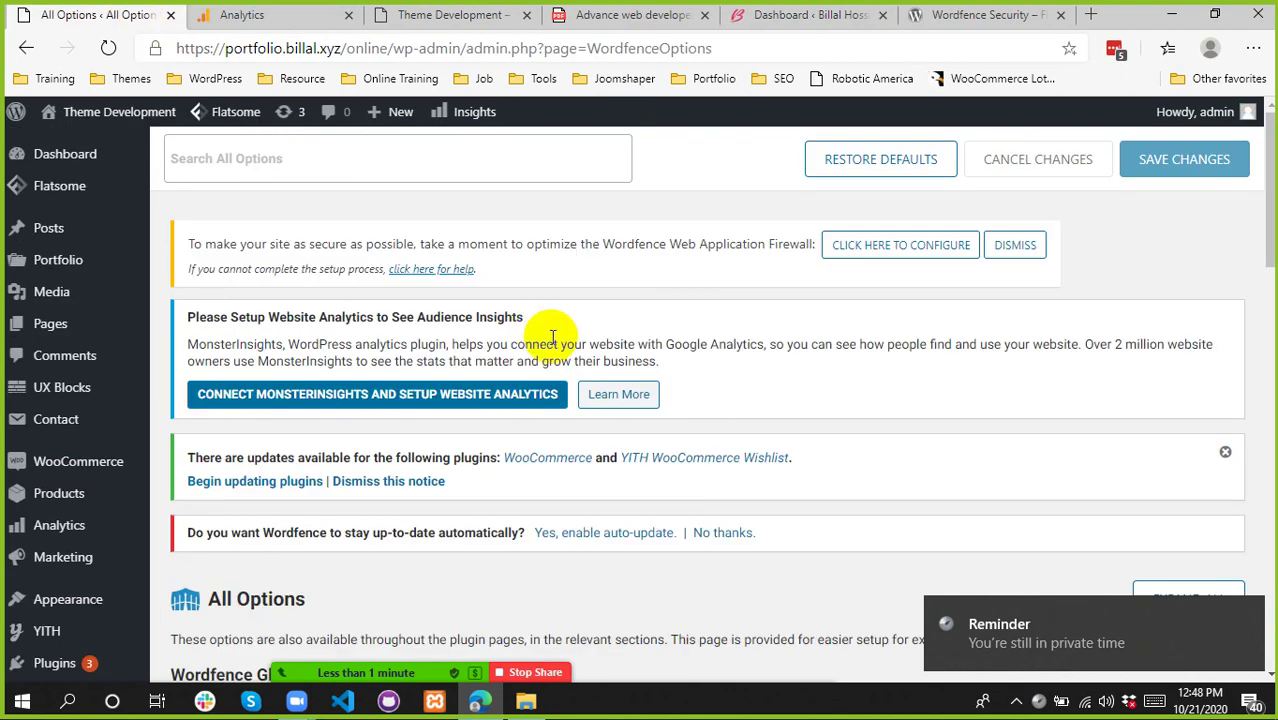
pyautogui.scroll(-3, 552, 333)
pyautogui.scroll(-2, 450, 280)
pyautogui.scroll(1, 385, 308)
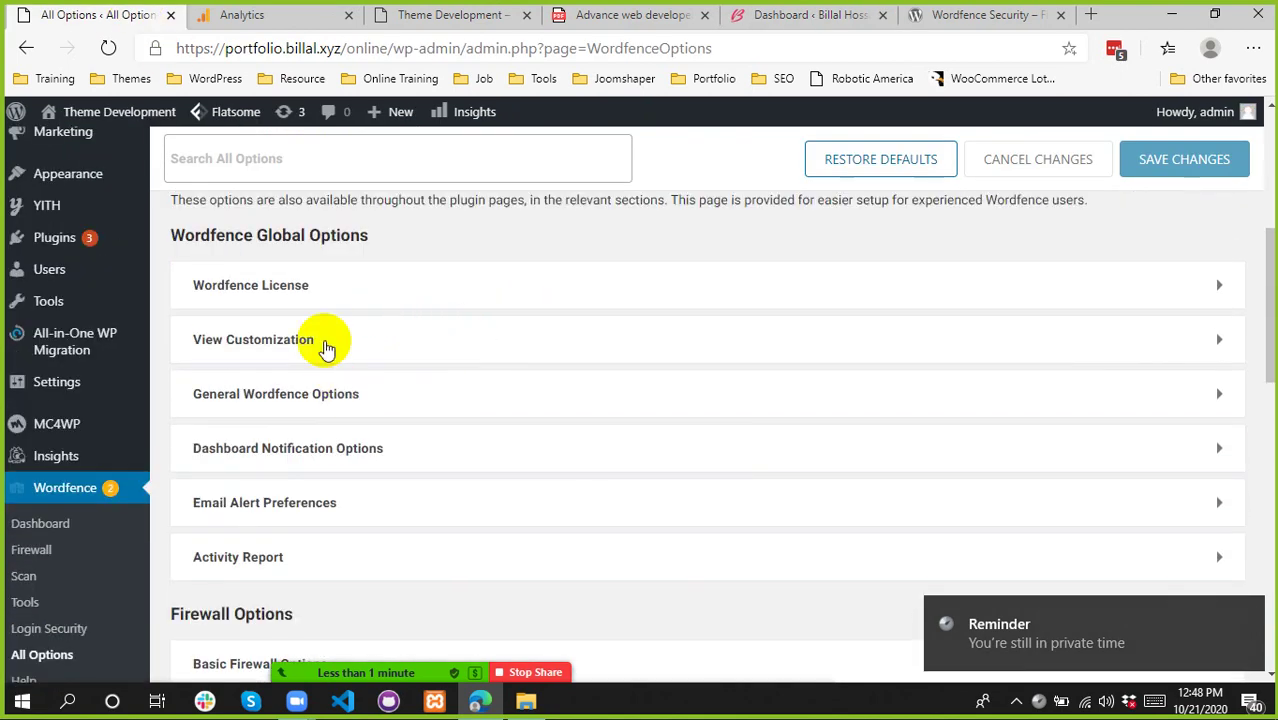
pyautogui.click(352, 347)
pyautogui.scroll(-1, 435, 375)
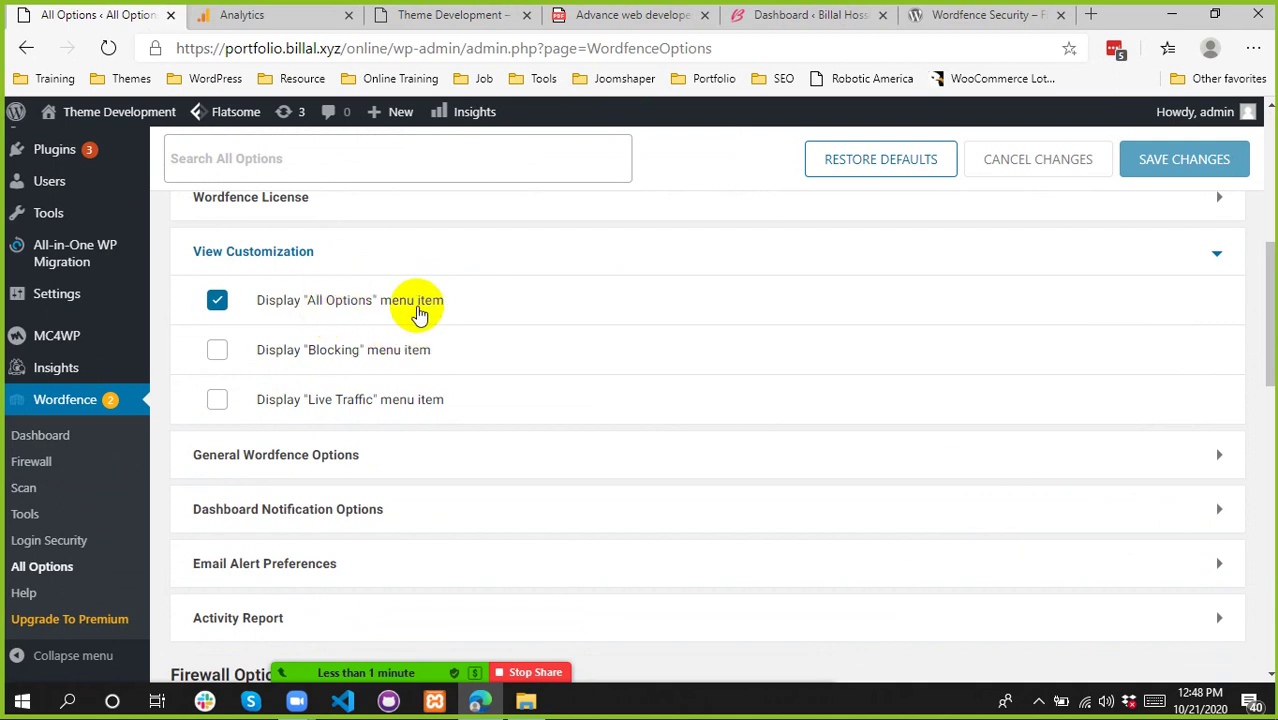
pyautogui.scroll(-1, 418, 326)
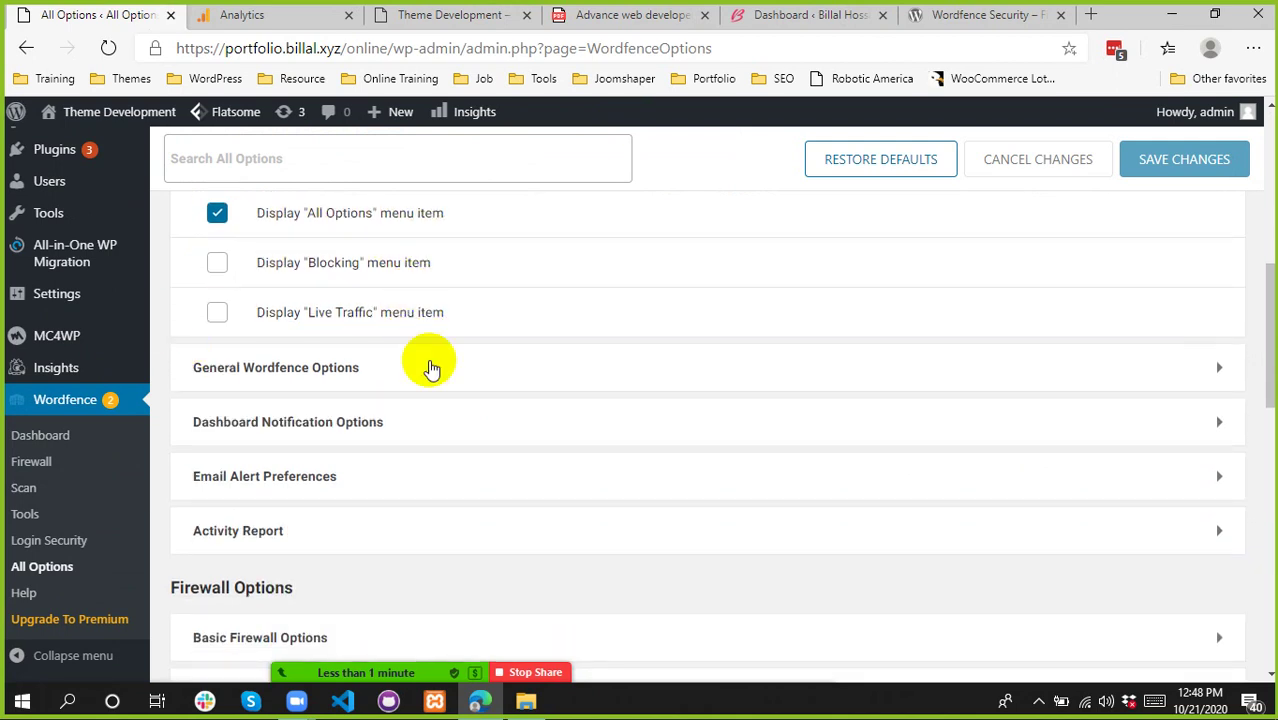
# - Expand General Wordfence Options and examine the automatic update, email alert and IP detection settings
pyautogui.click(430, 367)
pyautogui.scroll(-1, 380, 395)
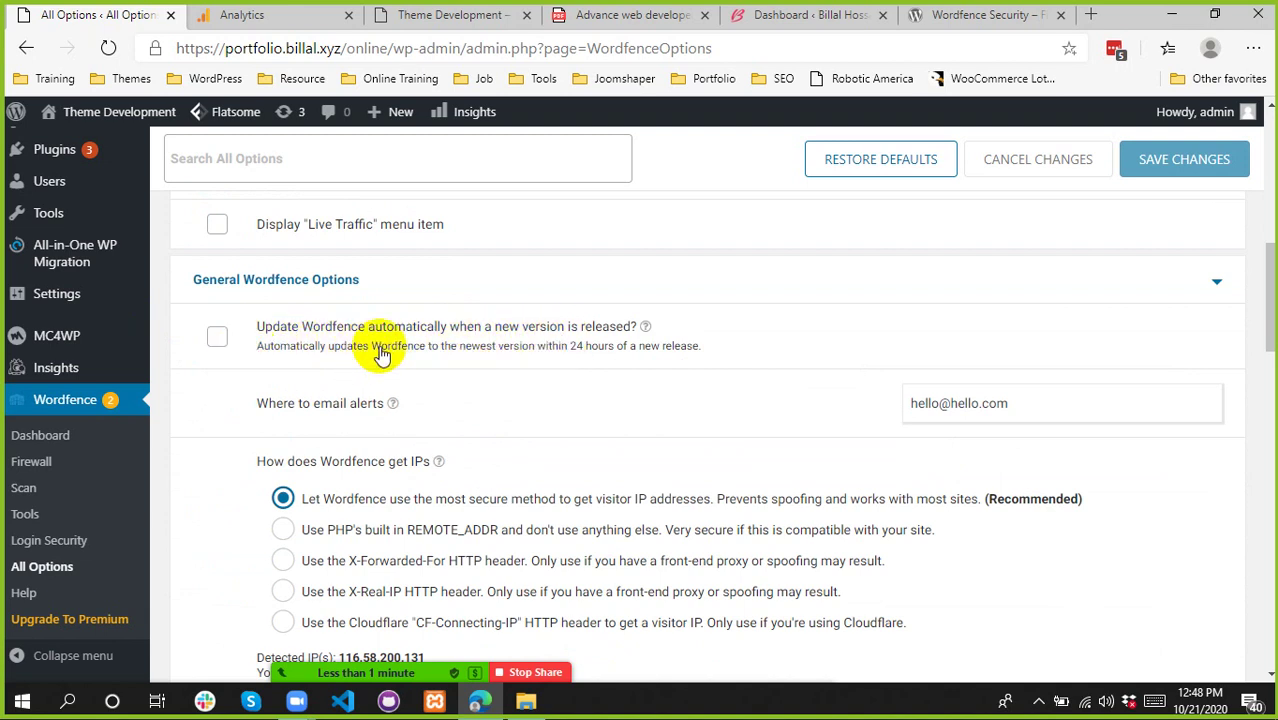
pyautogui.scroll(-2, 340, 365)
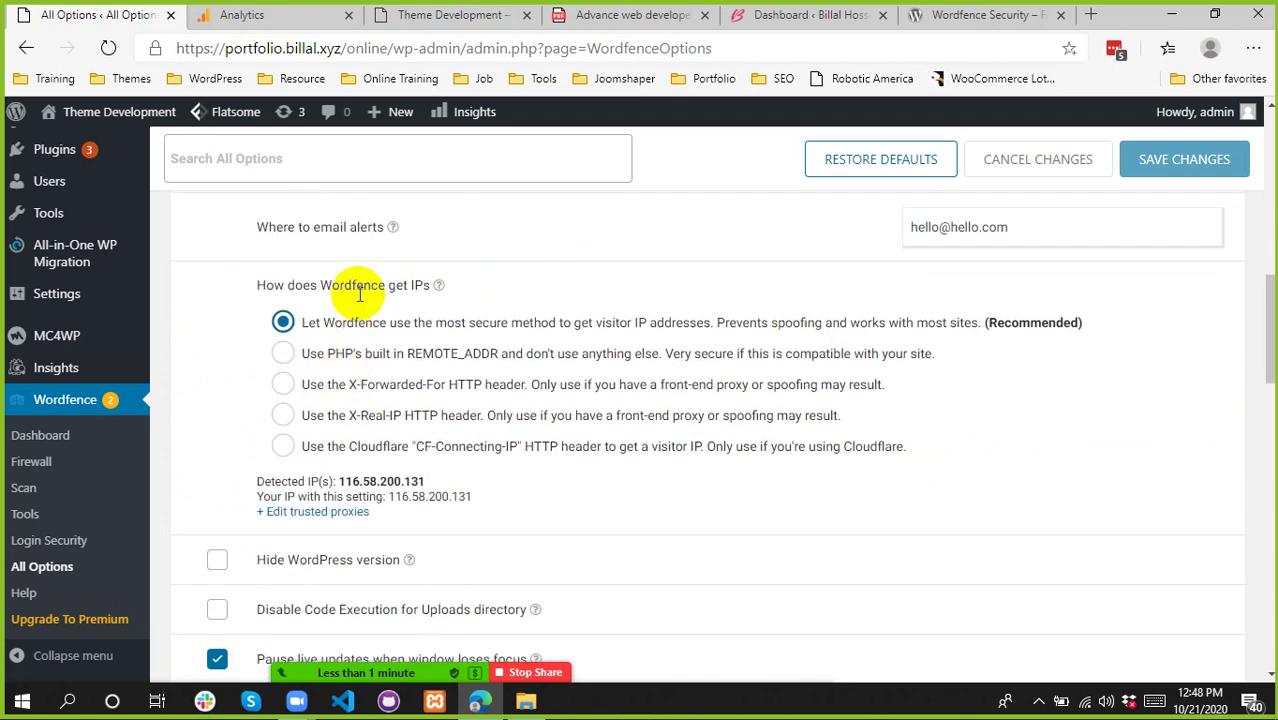
pyautogui.moveTo(320, 285); pyautogui.dragTo(443, 446)
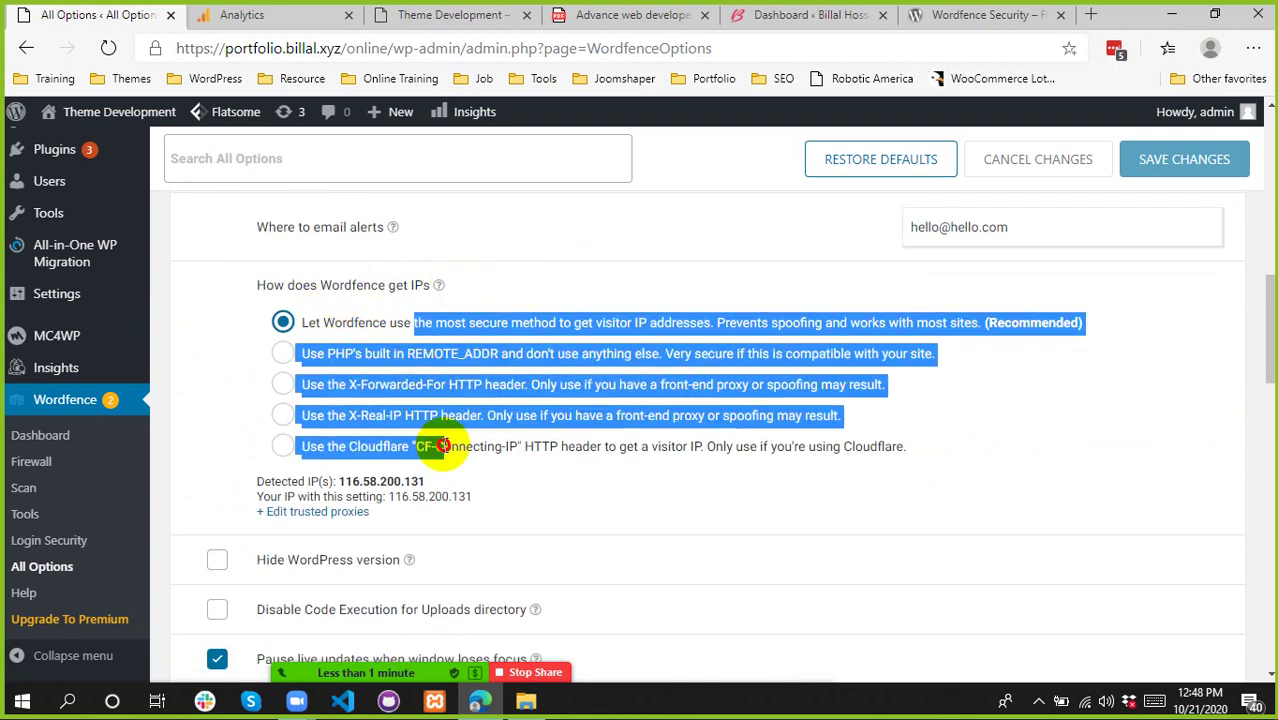
pyautogui.click(715, 511)
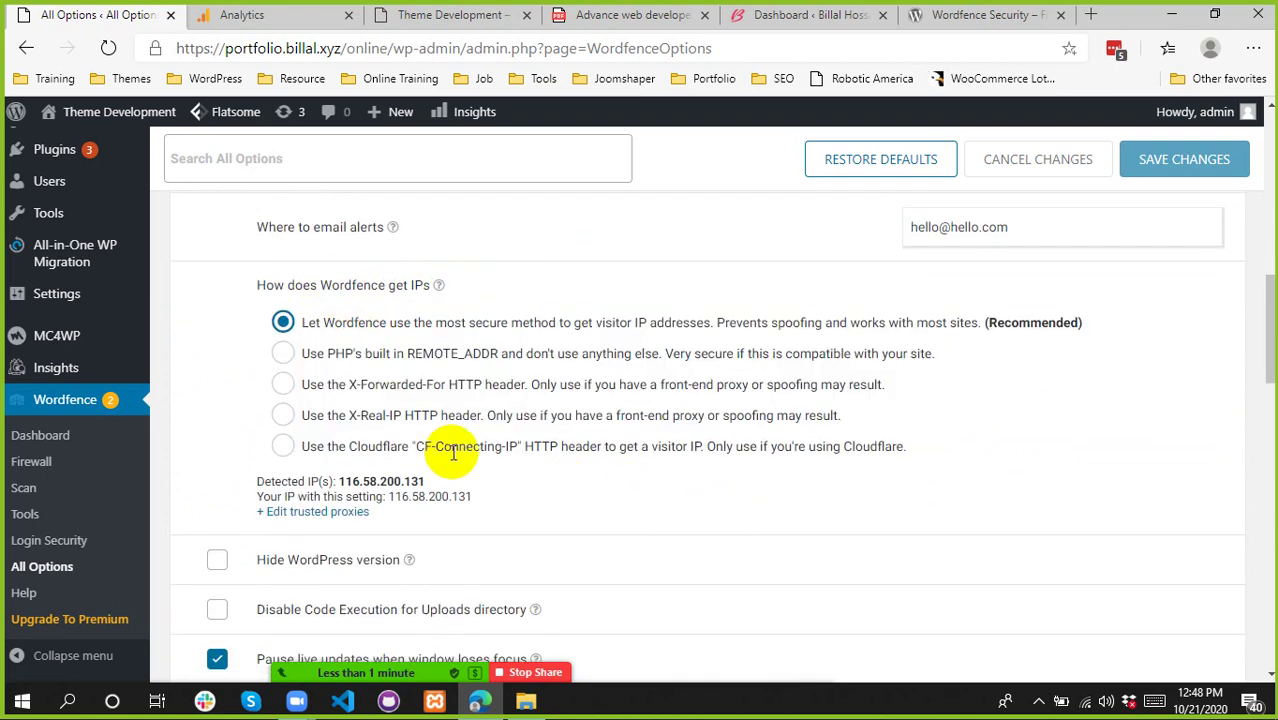
pyautogui.scroll(-2, 450, 452)
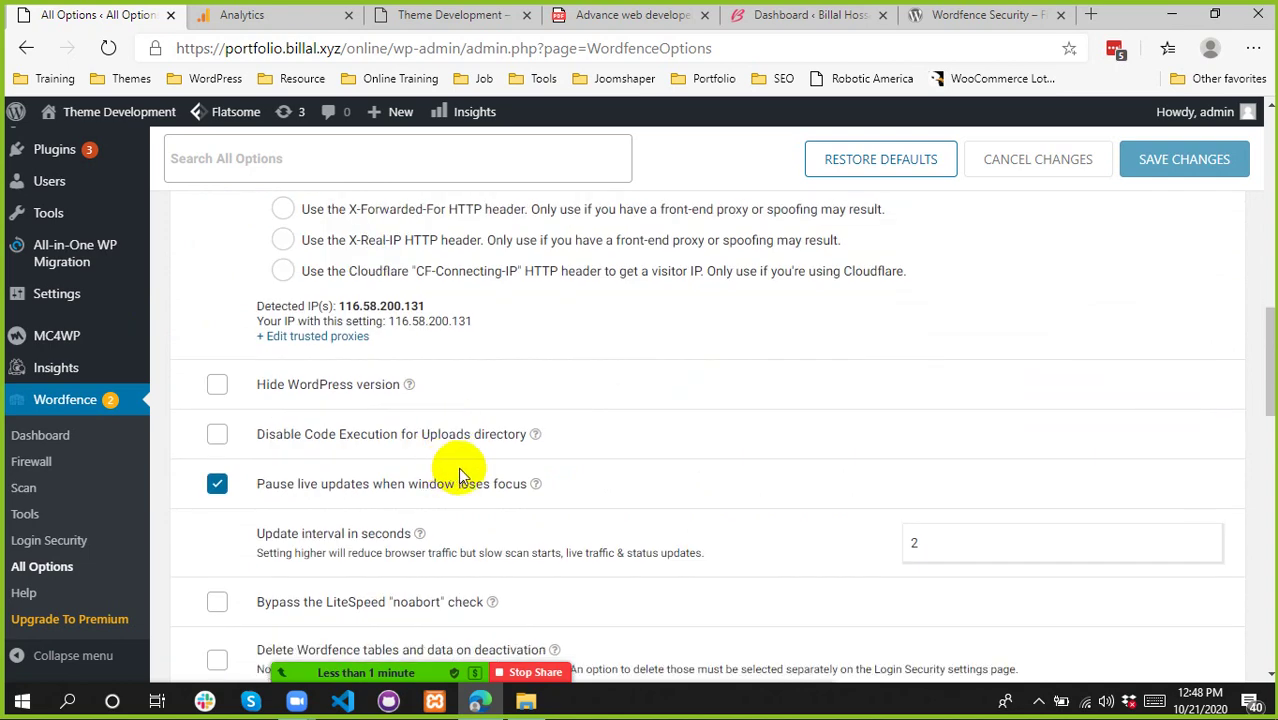
pyautogui.scroll(-5, 458, 467)
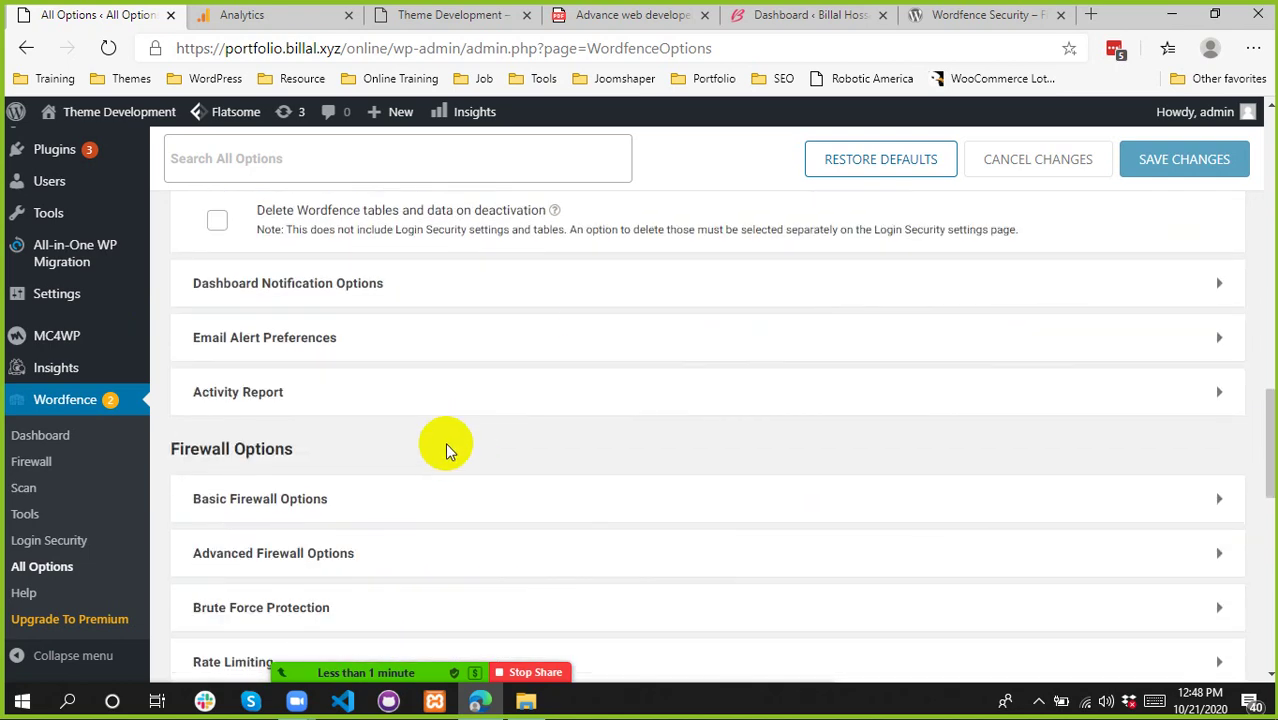
# - Expand Dashboard Notification Options and Basic Firewall Options to look over their settings
pyautogui.click(522, 283)
pyautogui.scroll(-4, 428, 430)
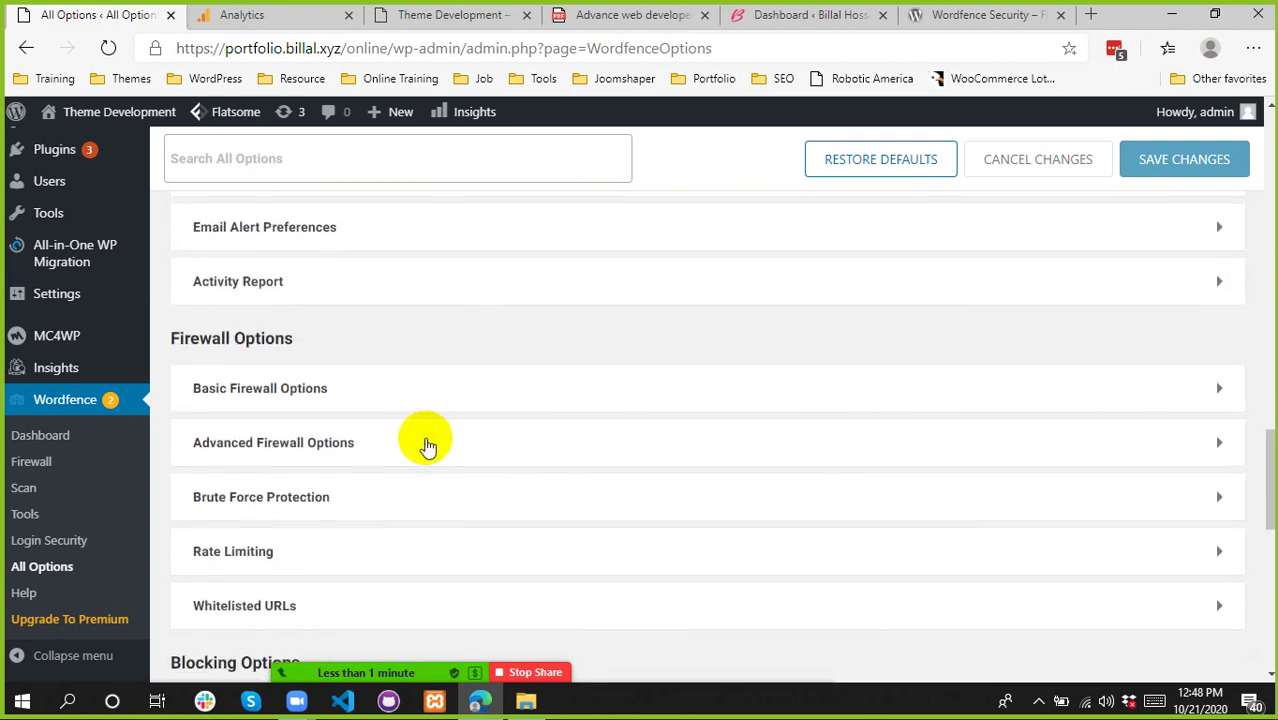
pyautogui.click(442, 390)
pyautogui.scroll(-4, 442, 386)
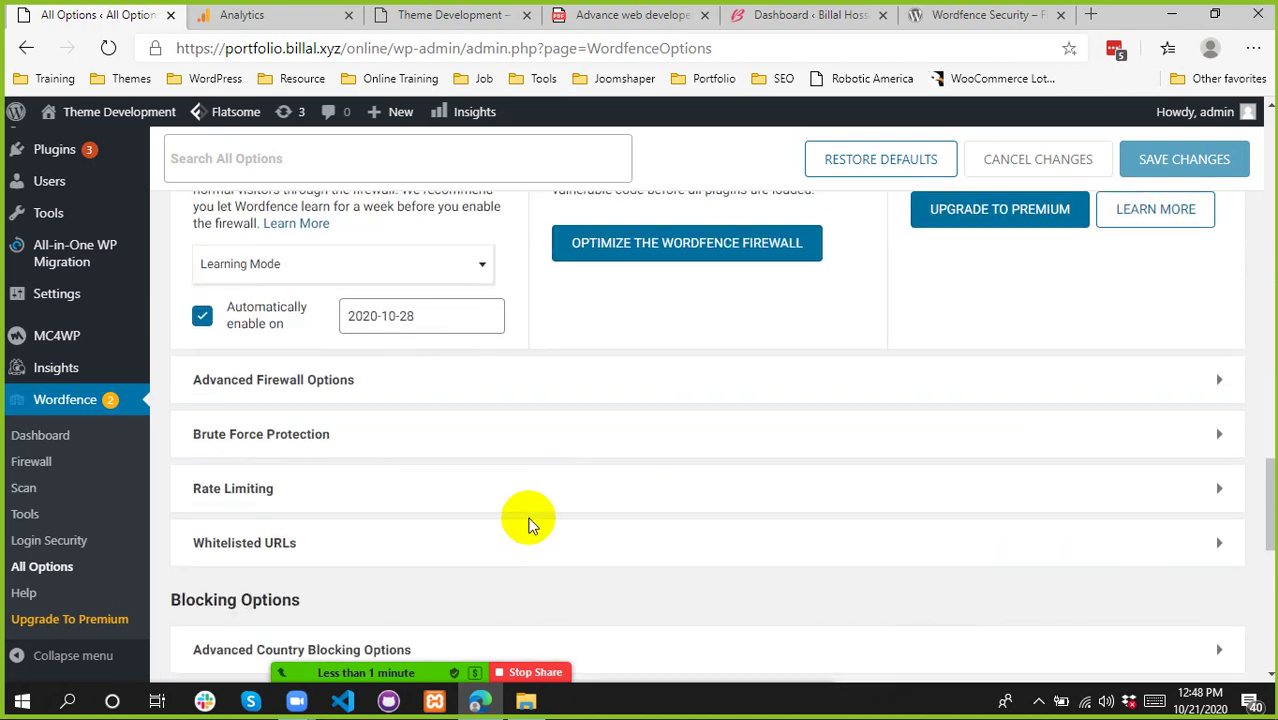
# - Expand Scan Scheduling and Performance Options under Scan Options, and look through the remaining sections down to Login Security Options
pyautogui.scroll(-4, 531, 519)
pyautogui.click(556, 415)
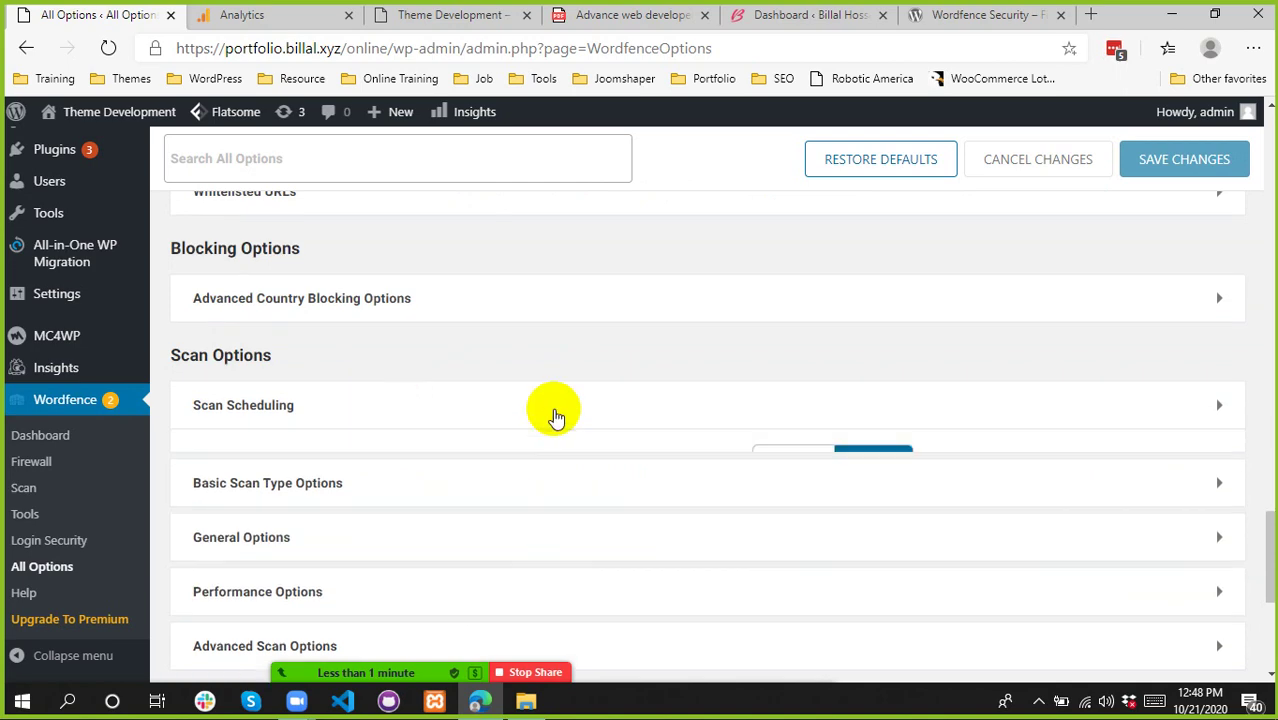
pyautogui.scroll(-4, 553, 413)
pyautogui.click(568, 413)
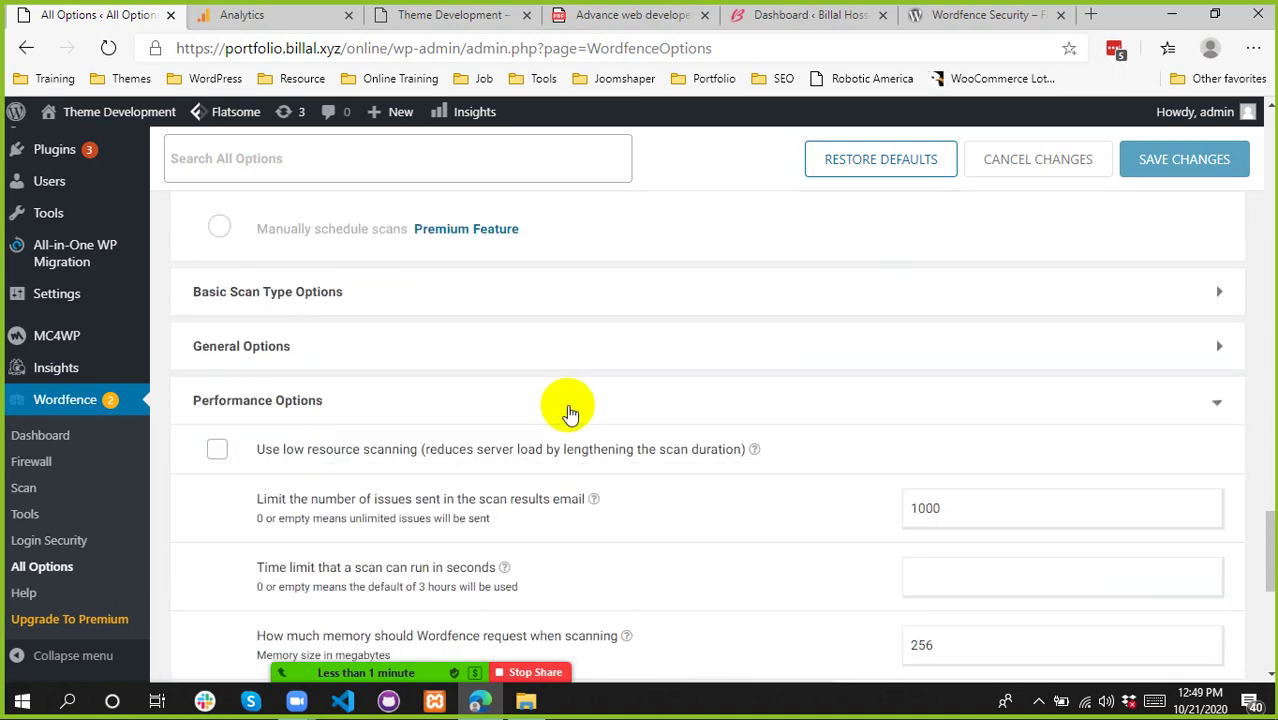
pyautogui.scroll(-2, 568, 413)
pyautogui.scroll(-4, 508, 460)
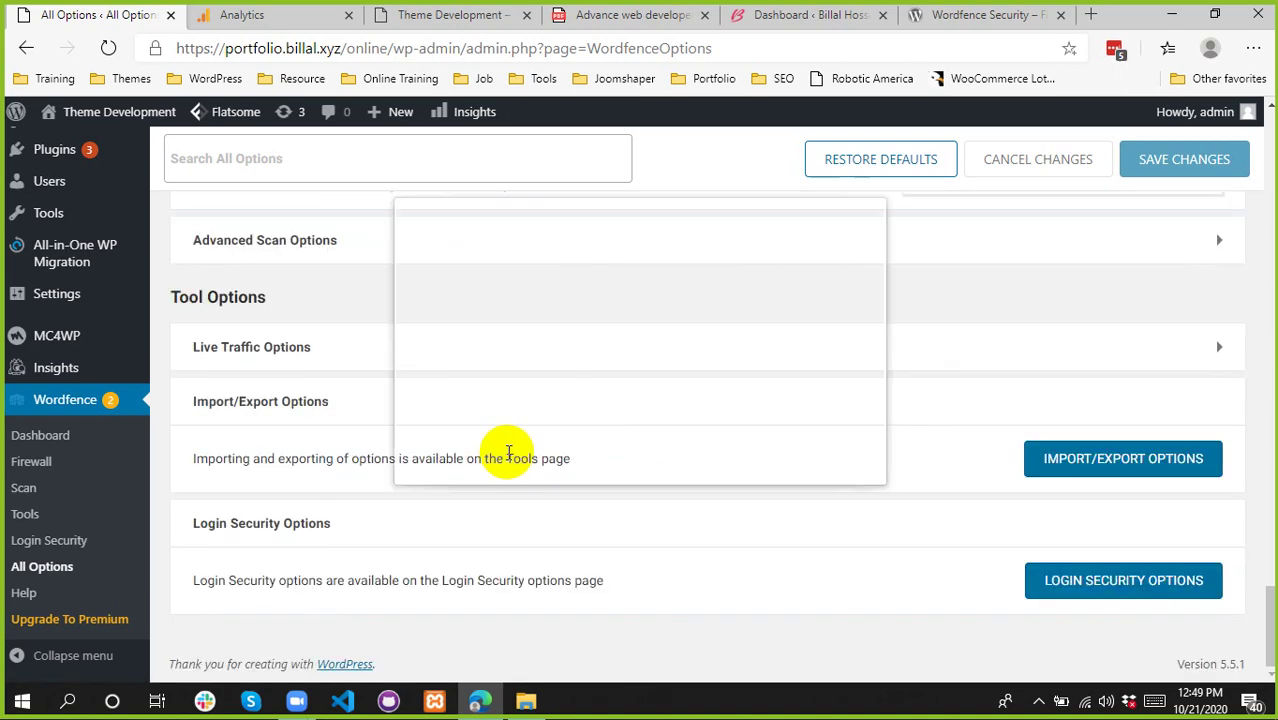
# - Dismiss the Zoom popup, minimize the Zoom window and open Wordfence's Firewall page
pyautogui.click(864, 214)
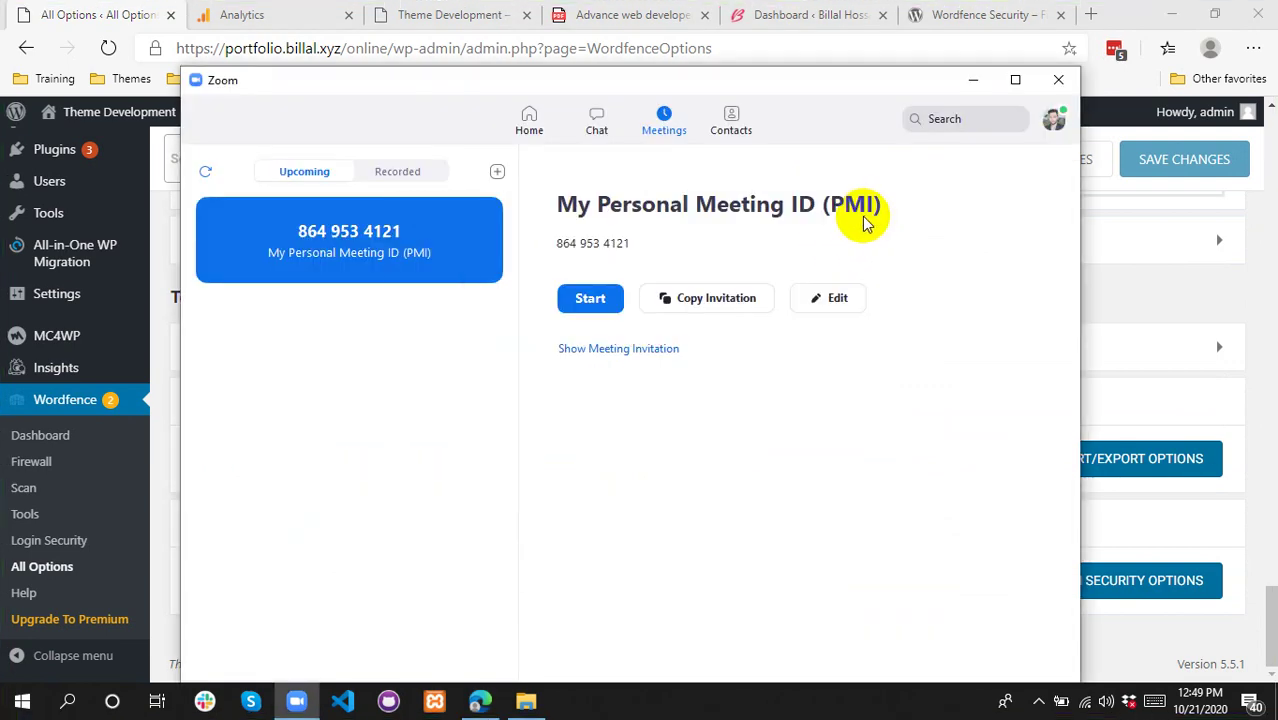
pyautogui.click(973, 80)
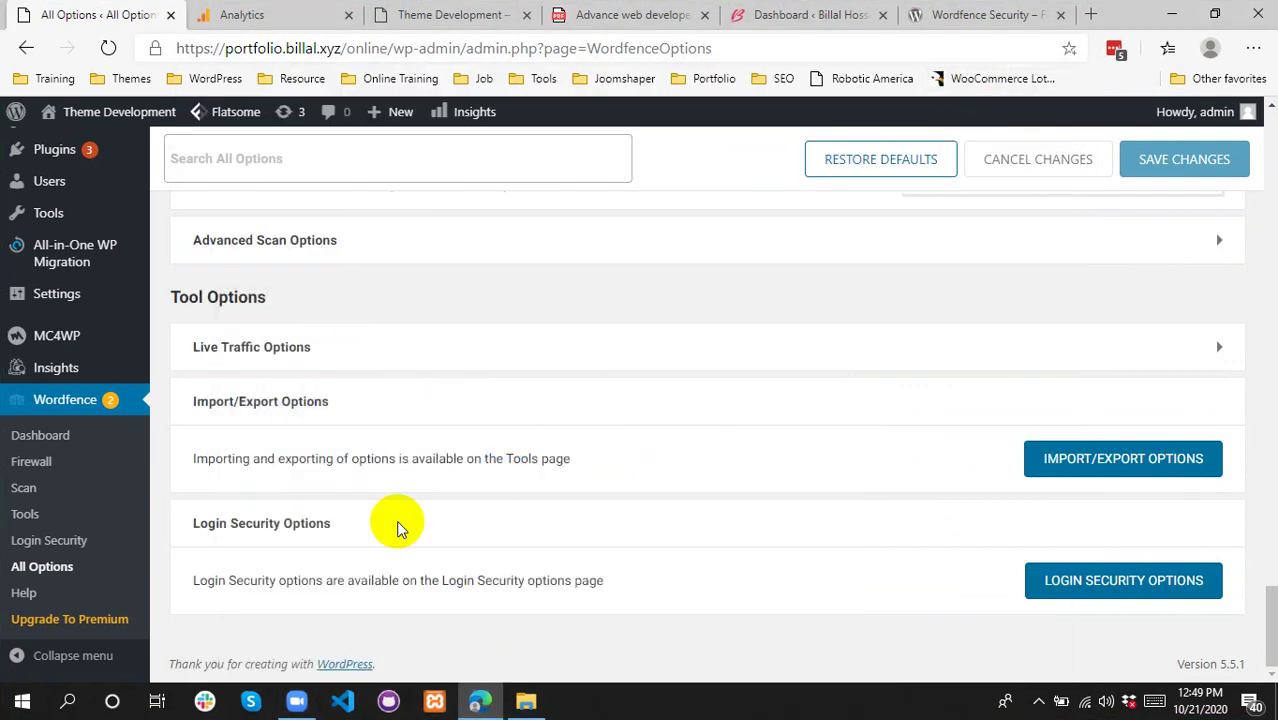
pyautogui.click(45, 464)
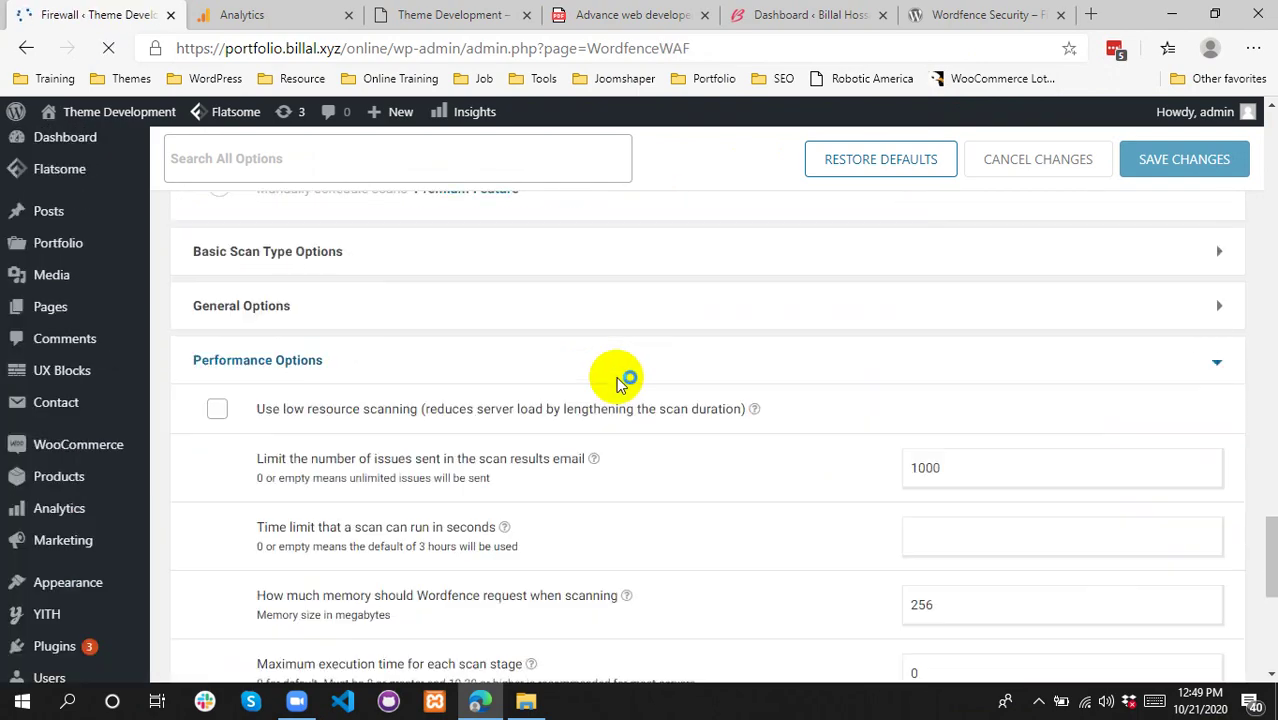
pyautogui.scroll(20, 629, 344)
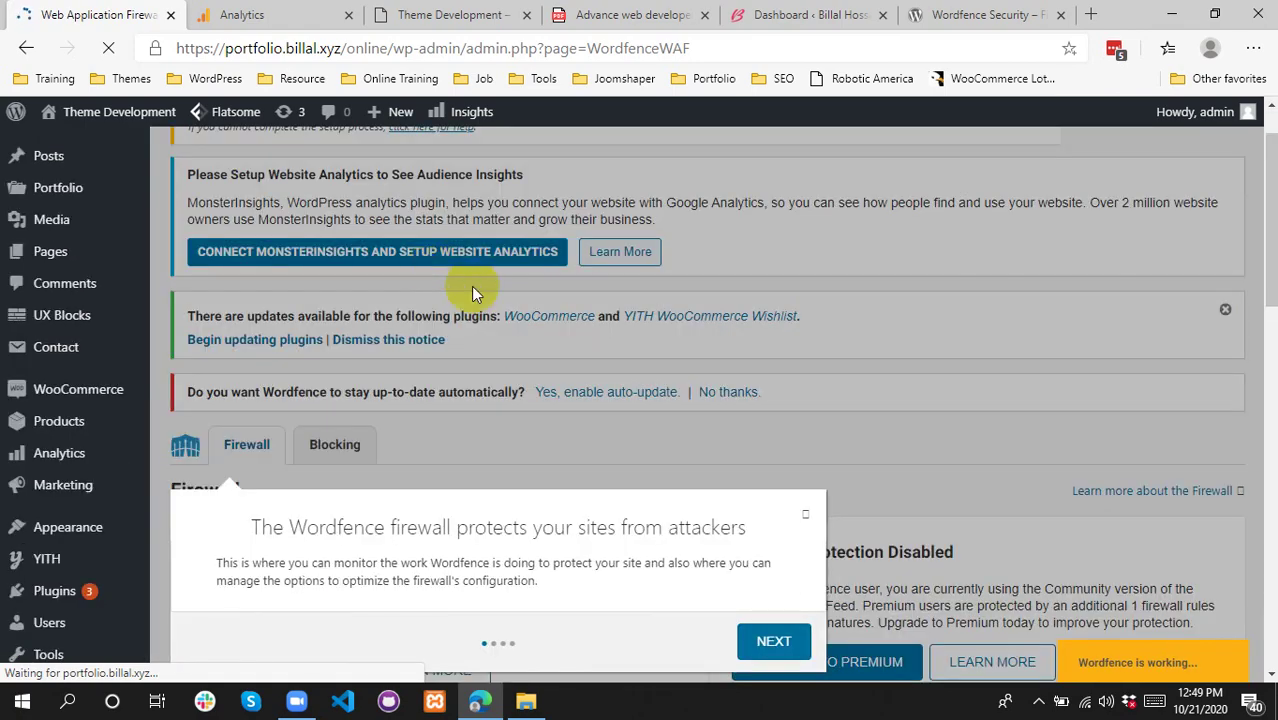
# - Advance the firewall introduction tour to Brute Force Protection and close it
pyautogui.click(776, 293)
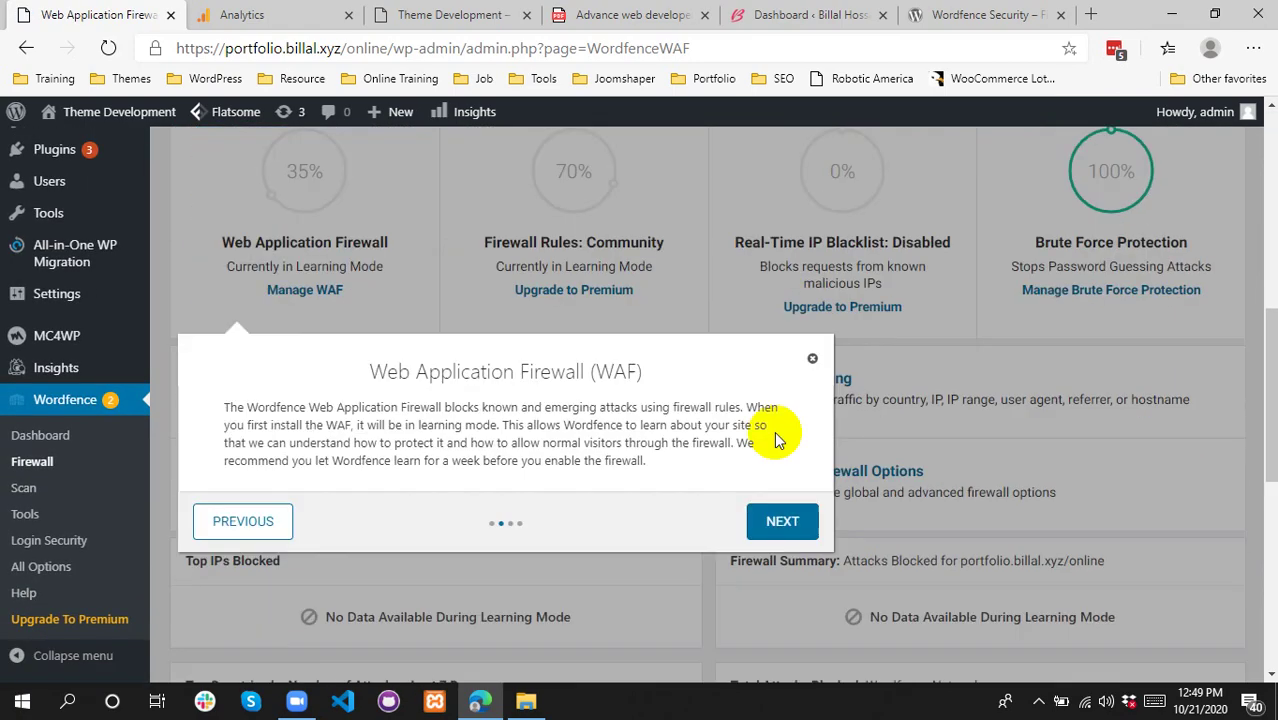
pyautogui.click(777, 386)
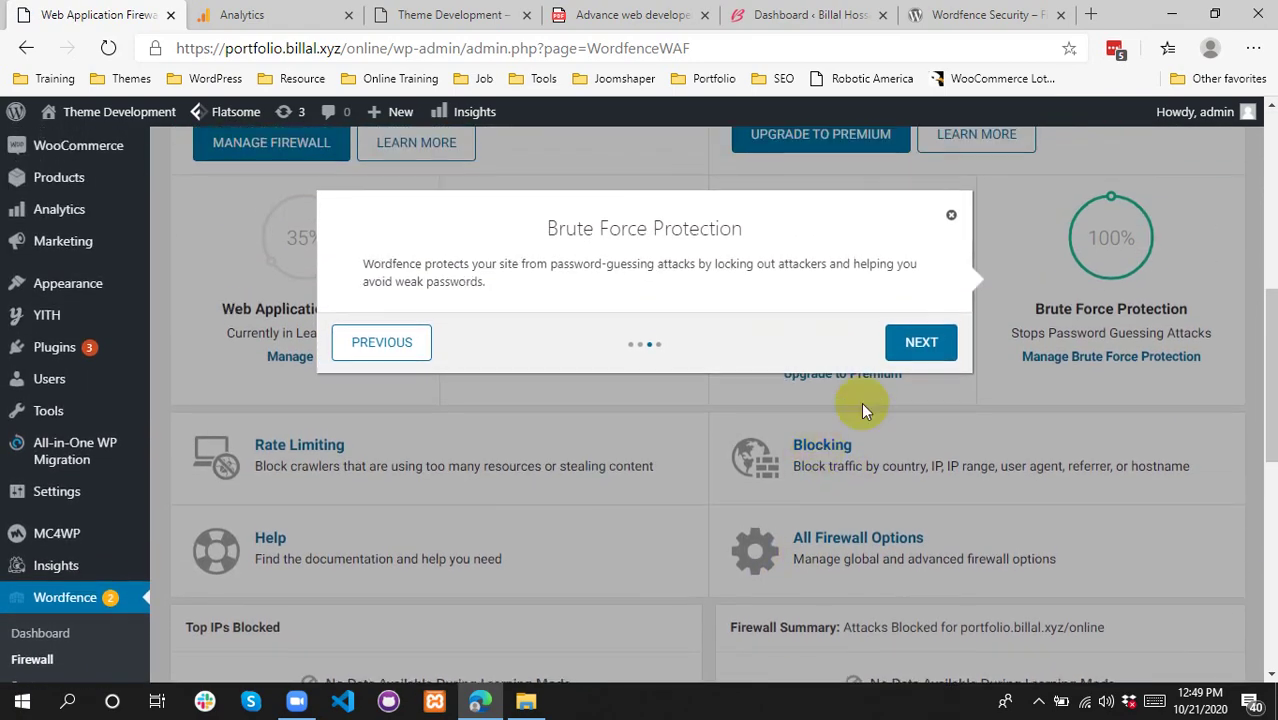
pyautogui.click(952, 218)
# - Examine the Firewall page's learning mode notice, protection status circles, total attacks chart and login attempts
pyautogui.scroll(7, 747, 419)
pyautogui.scroll(-1, 651, 468)
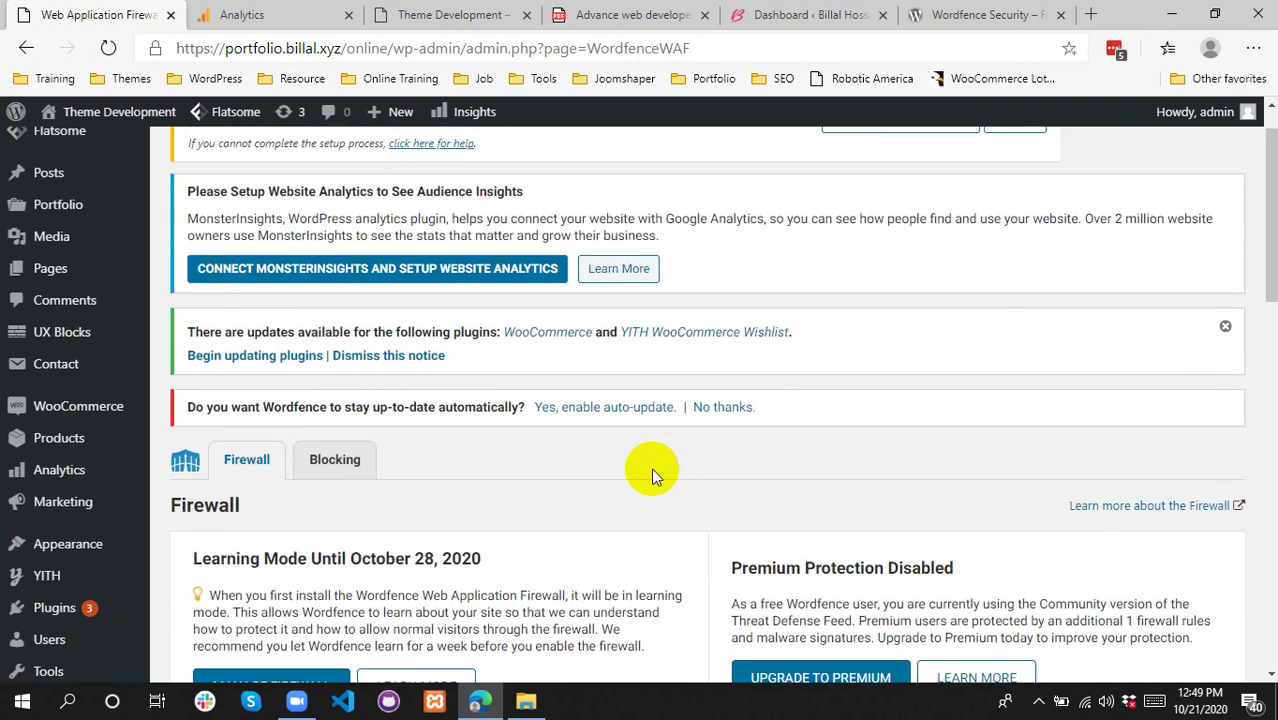
pyautogui.scroll(1, 651, 468)
pyautogui.scroll(-4, 650, 465)
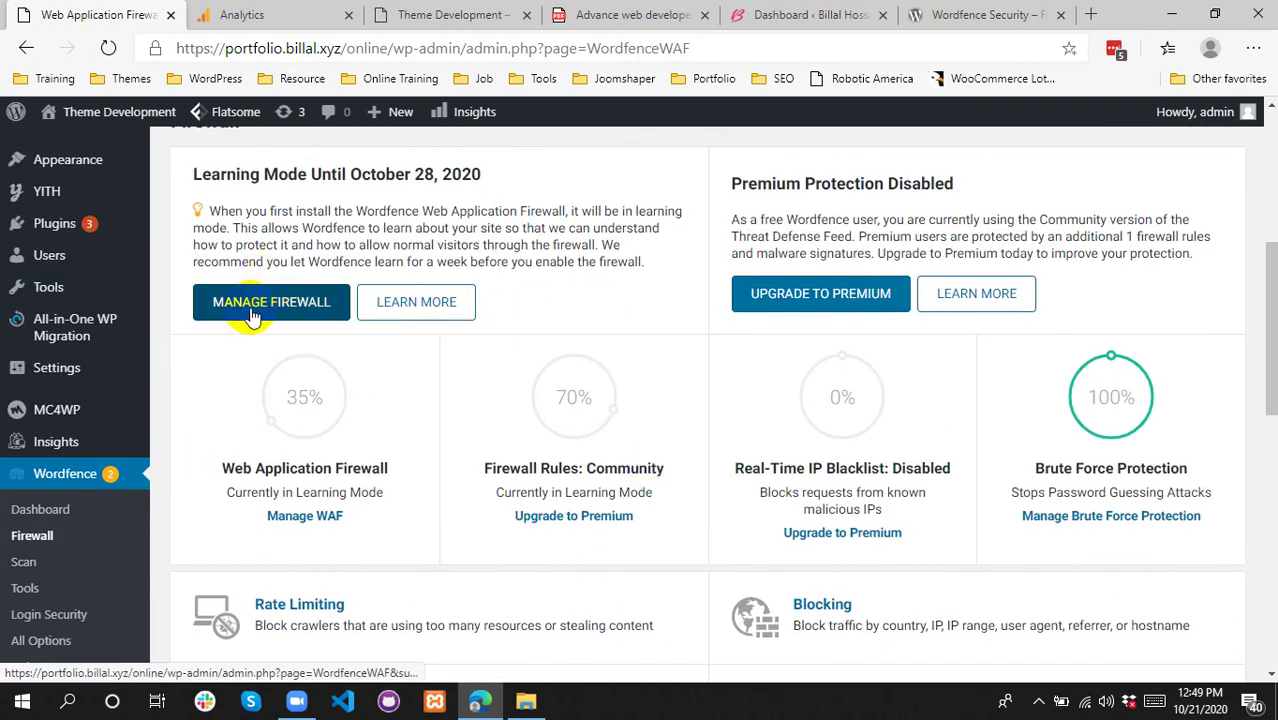
pyautogui.scroll(-8, 613, 343)
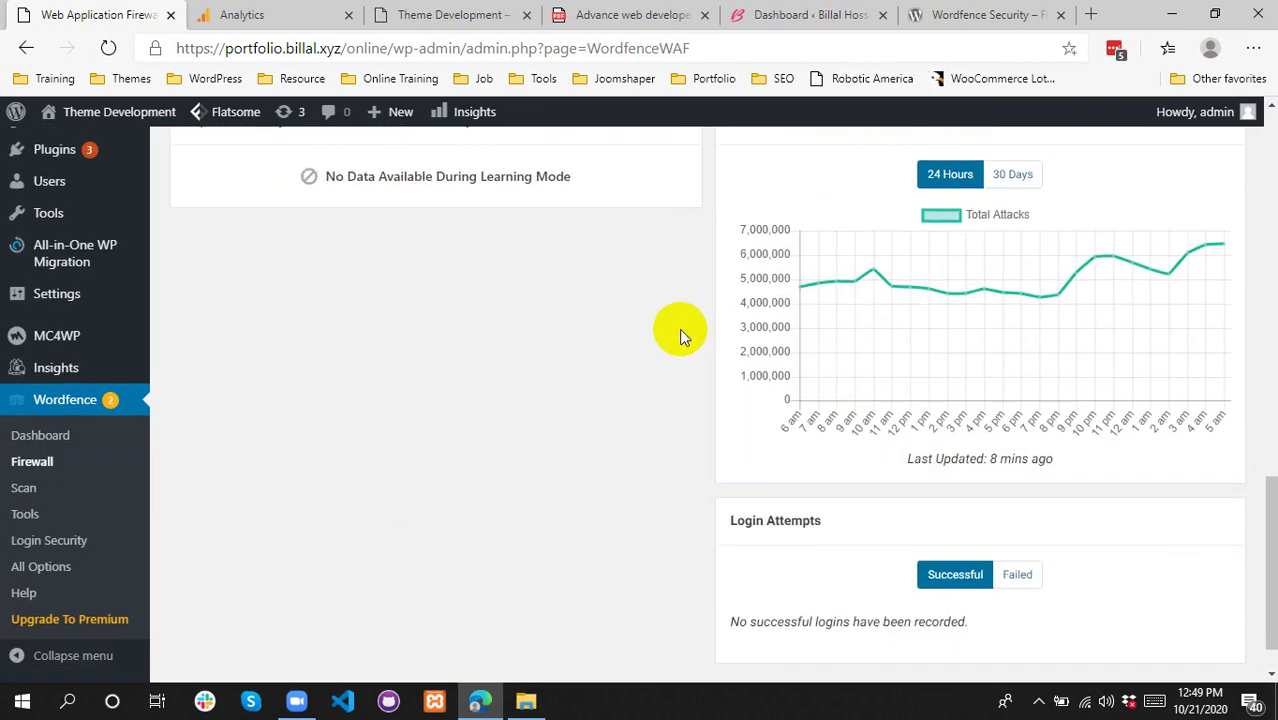
pyautogui.scroll(-1, 705, 442)
pyautogui.scroll(10, 594, 439)
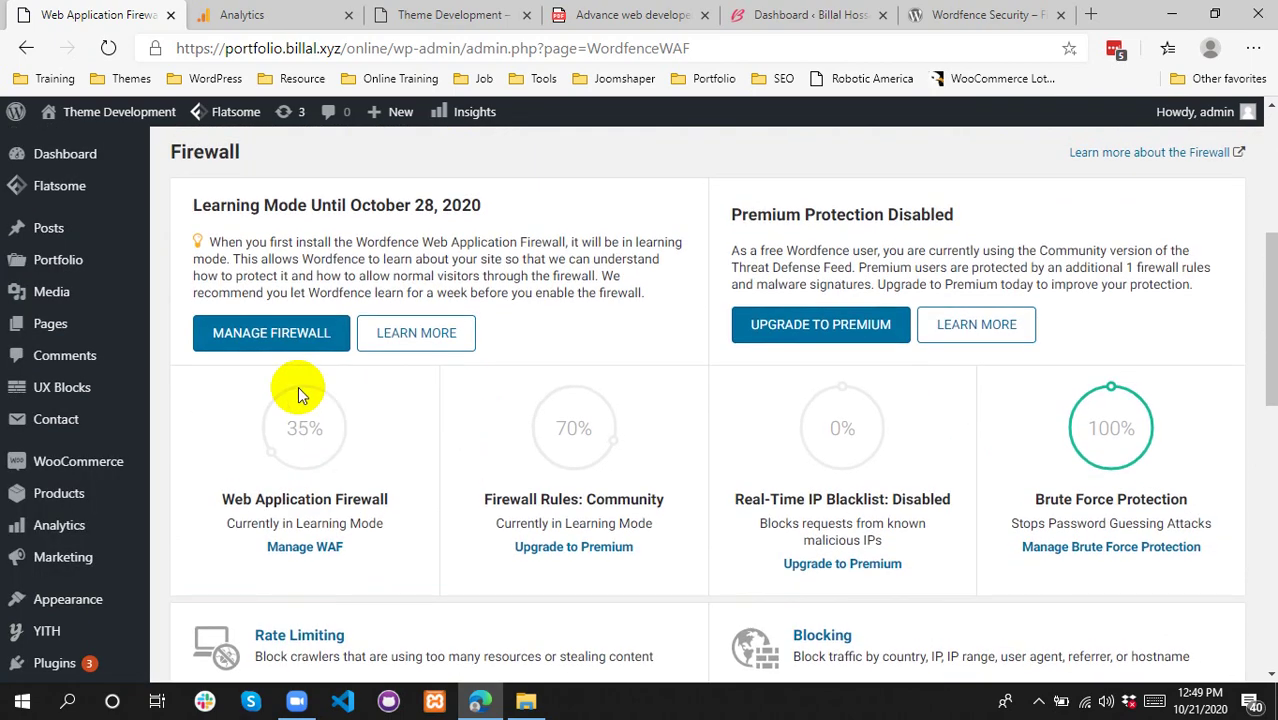
pyautogui.scroll(4, 298, 386)
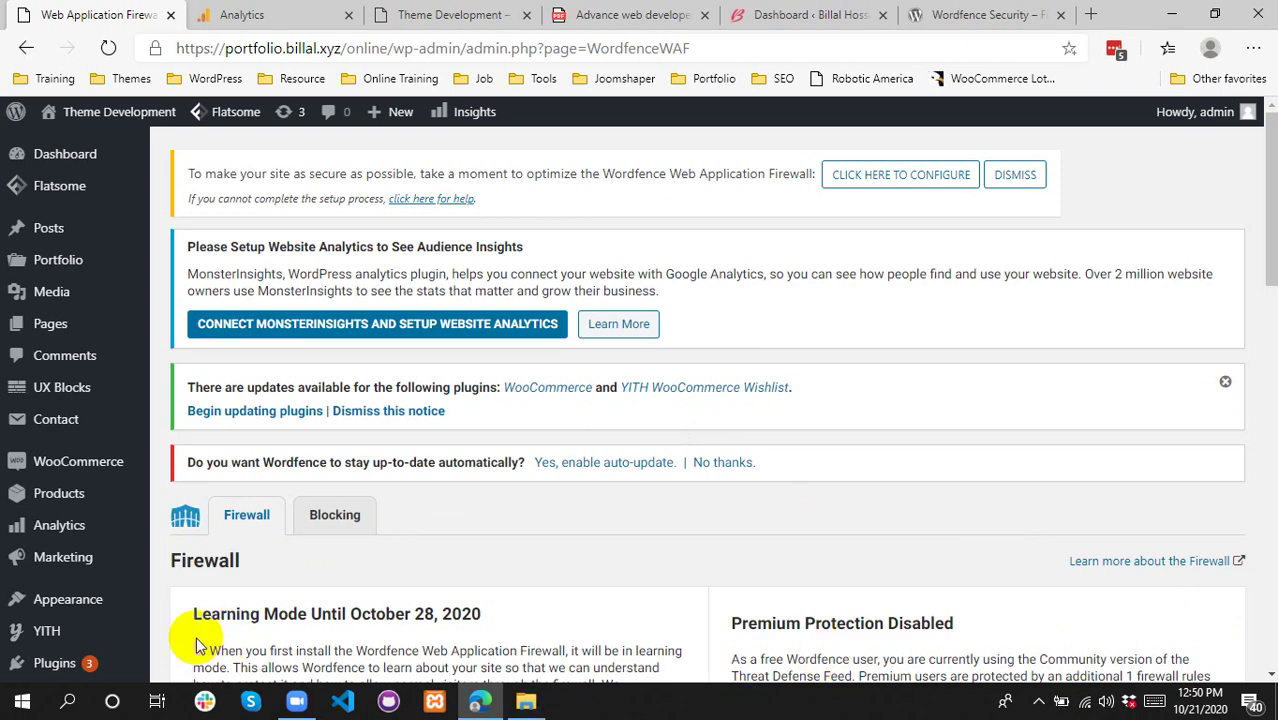
pyautogui.click(69, 706)
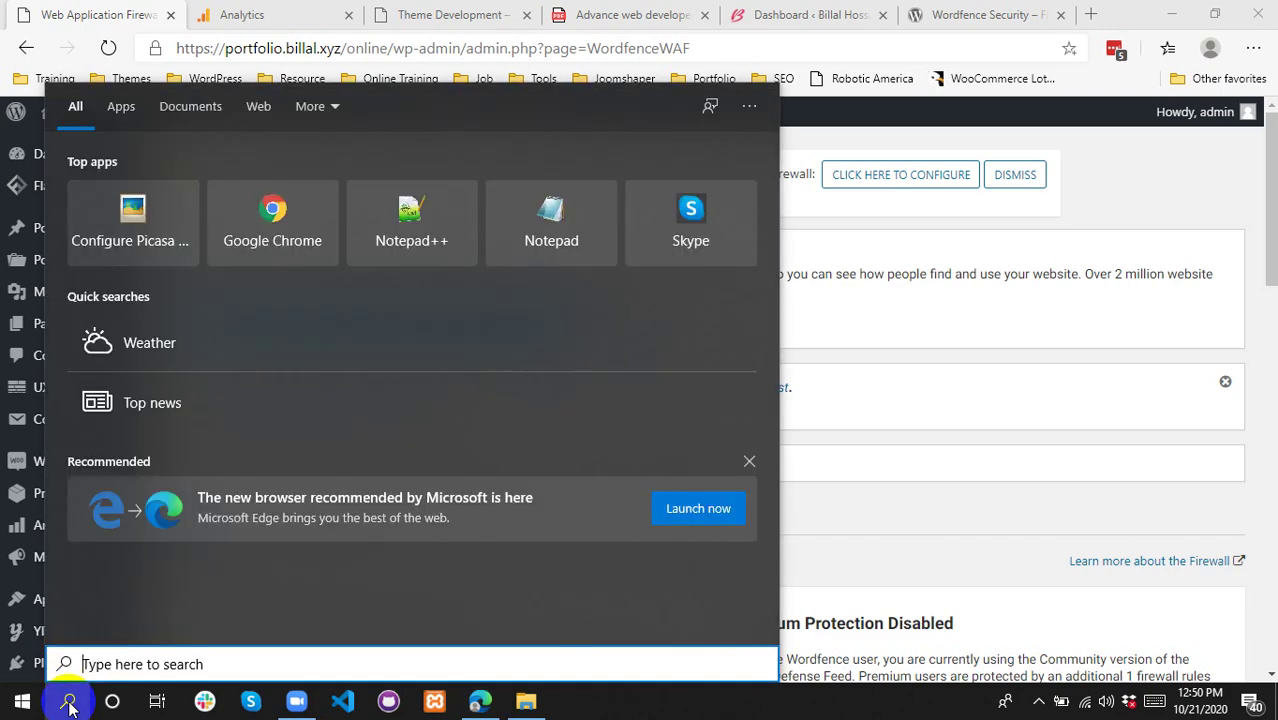
pyautogui.click(1127, 195)
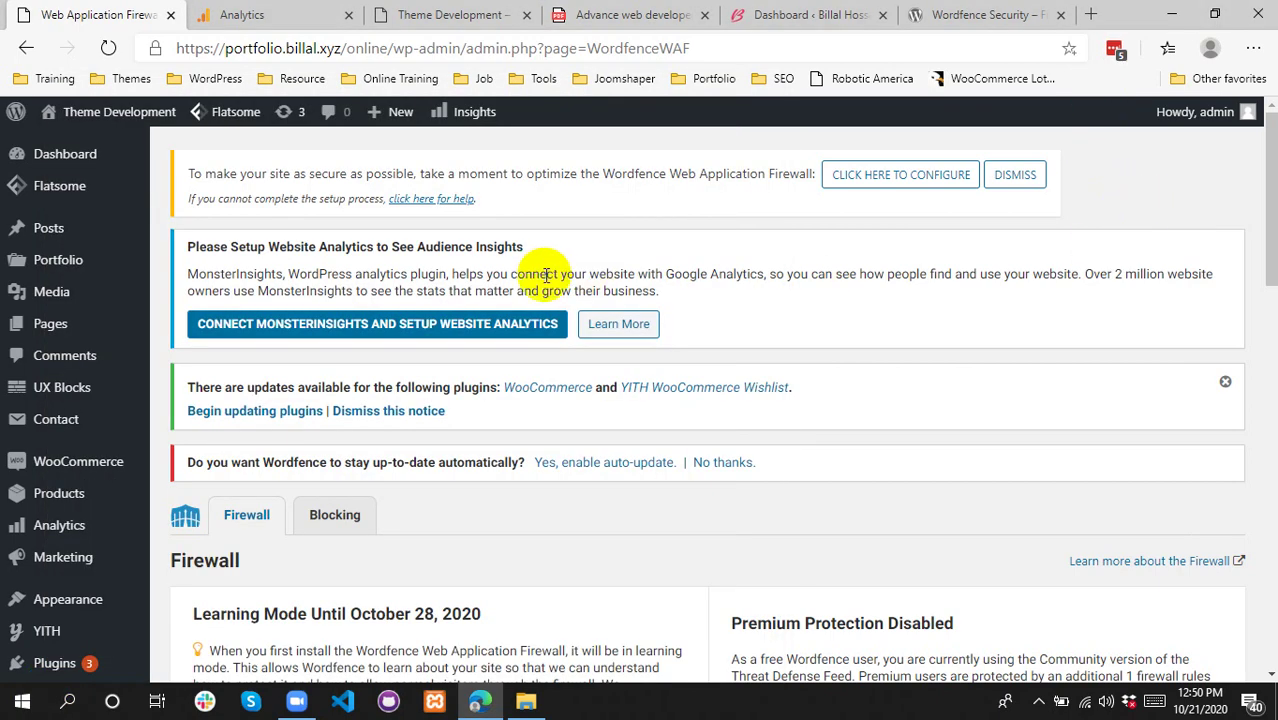
pyautogui.rightClick(453, 162)
pyautogui.rightClick(330, 168)
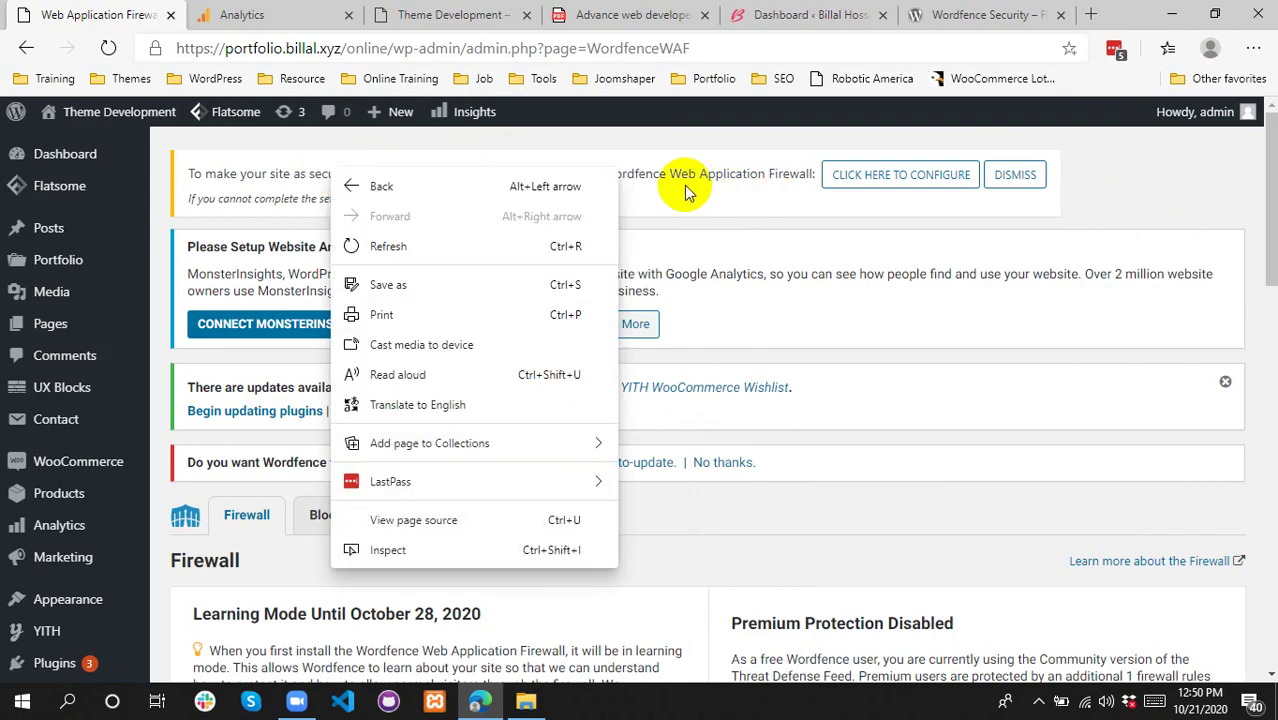
# - Close the open context menu, glance over the Firewall page and open Wordfence's Scan page
pyautogui.click(690, 177)
pyautogui.scroll(-4, 501, 347)
pyautogui.scroll(4, 505, 345)
pyautogui.scroll(-7, 505, 345)
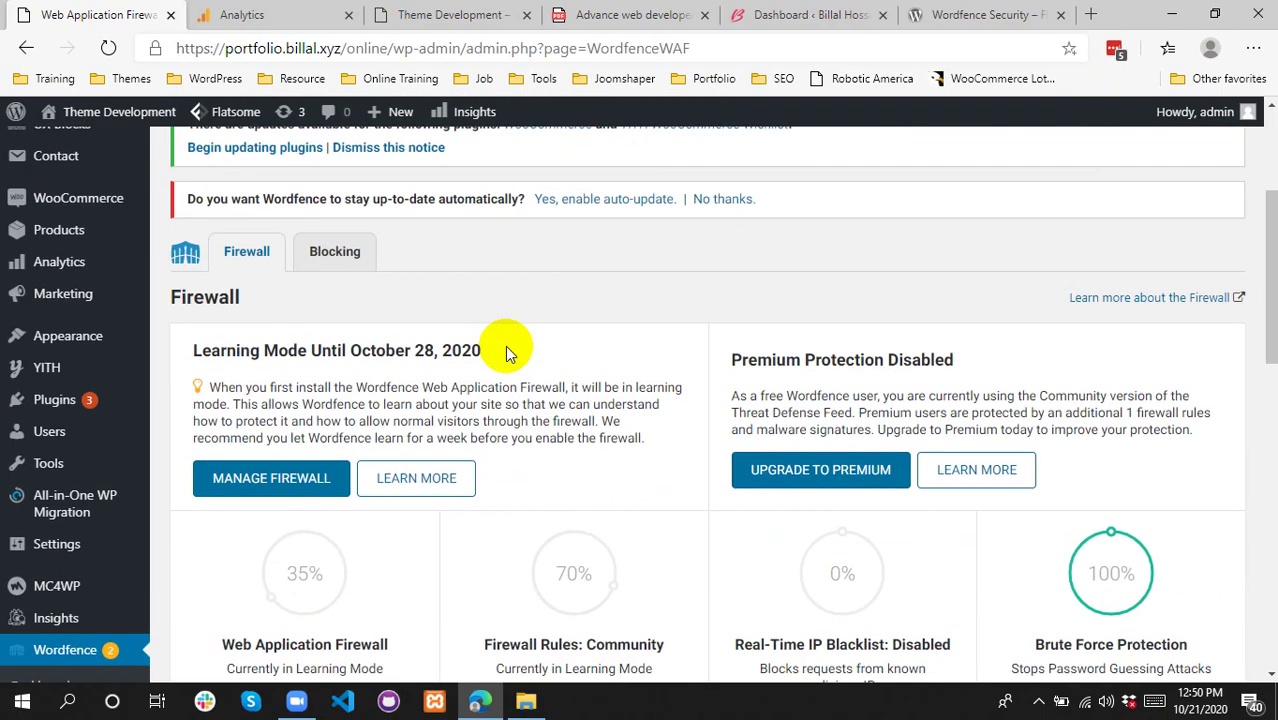
pyautogui.click(24, 488)
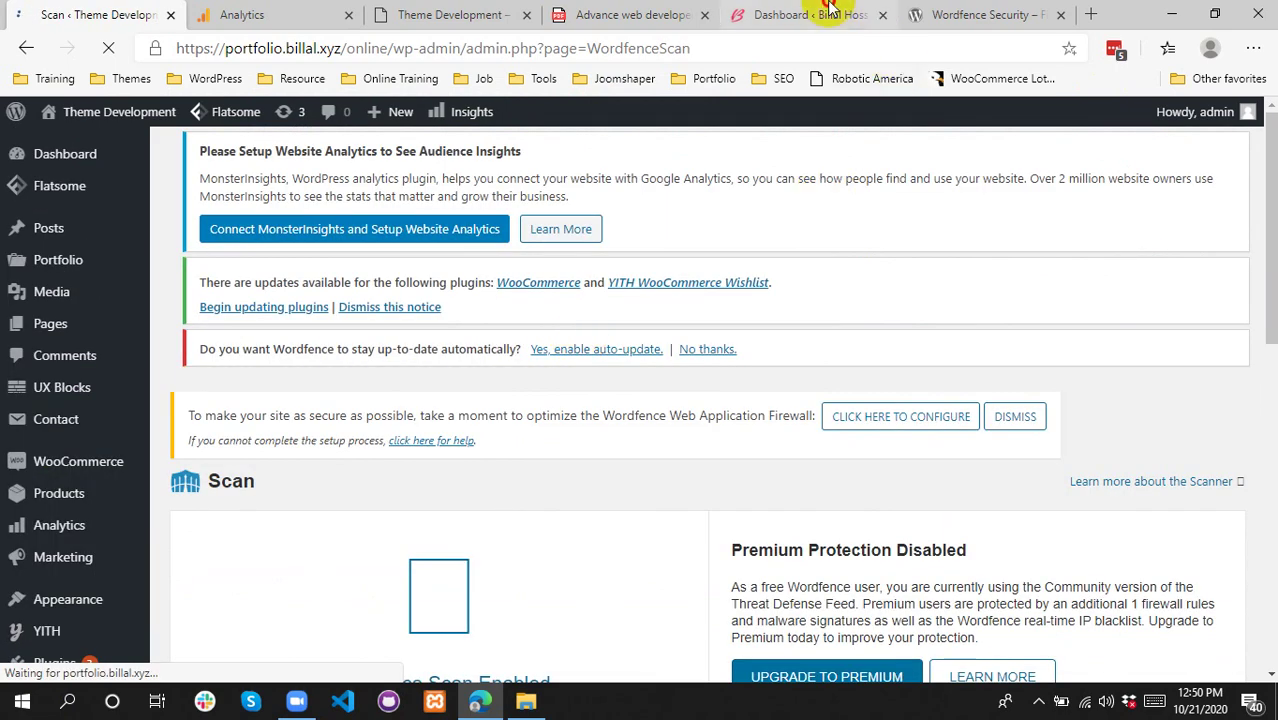
# - Switch to the other WordPress site's dashboard and open the blocked IPs page from its Wordfence activity widget
pyautogui.click(829, 8)
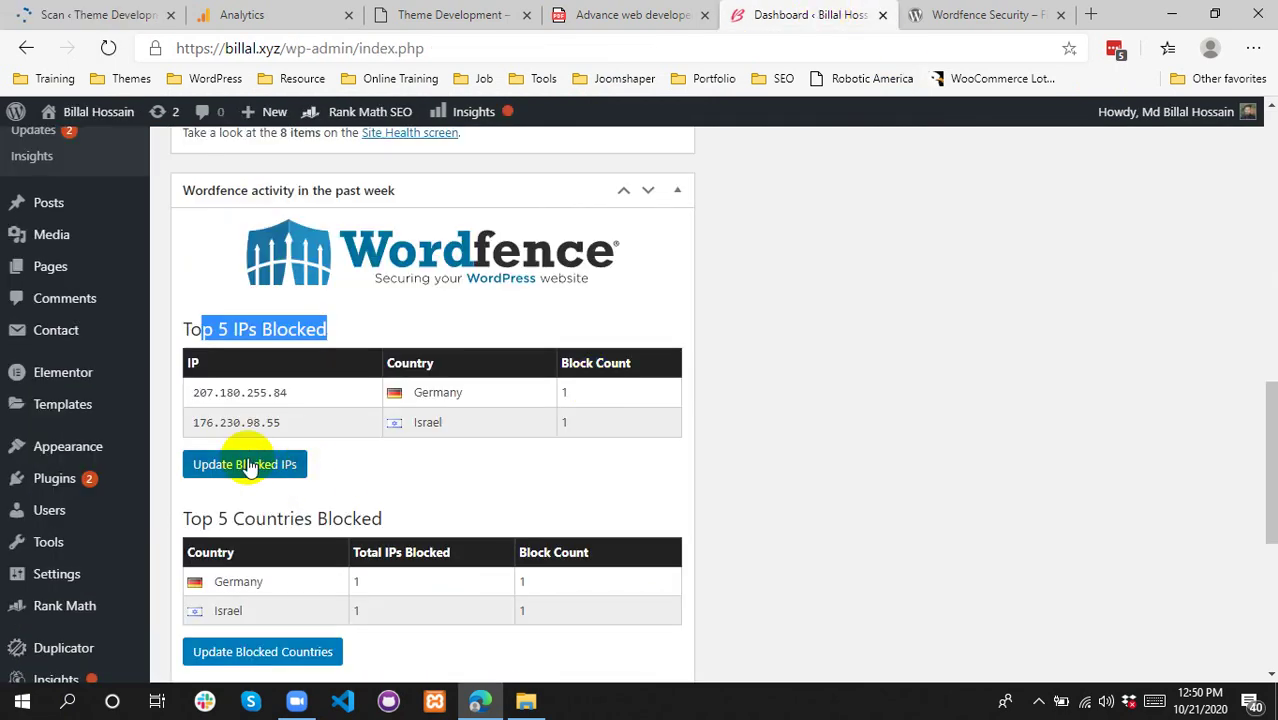
pyautogui.click(780, 486)
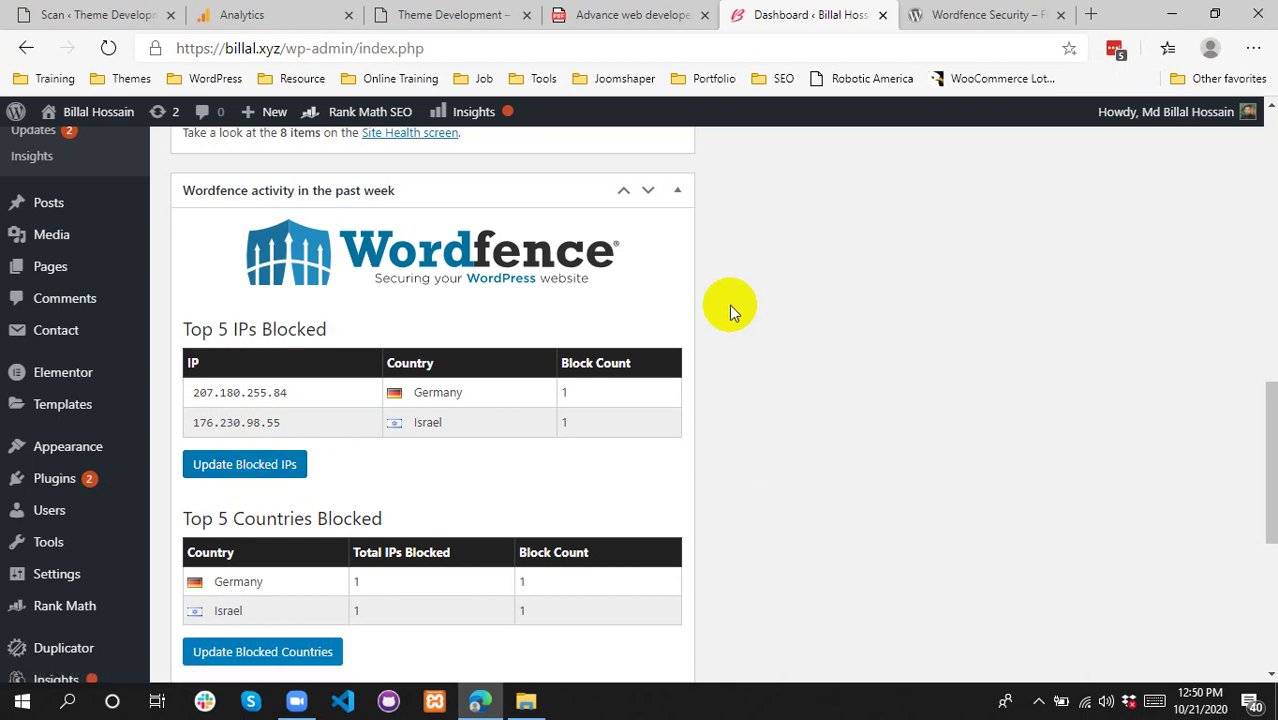
pyautogui.click(226, 466)
pyautogui.scroll(3, 746, 549)
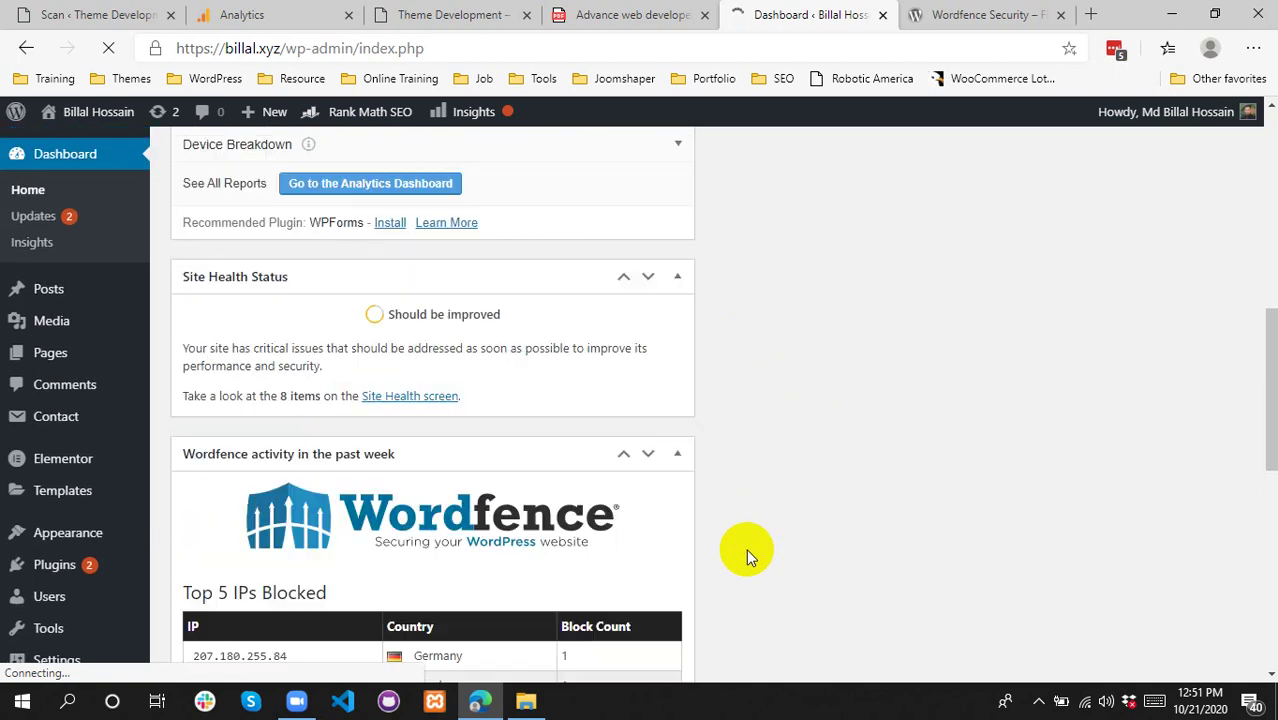
pyautogui.scroll(-2, 746, 549)
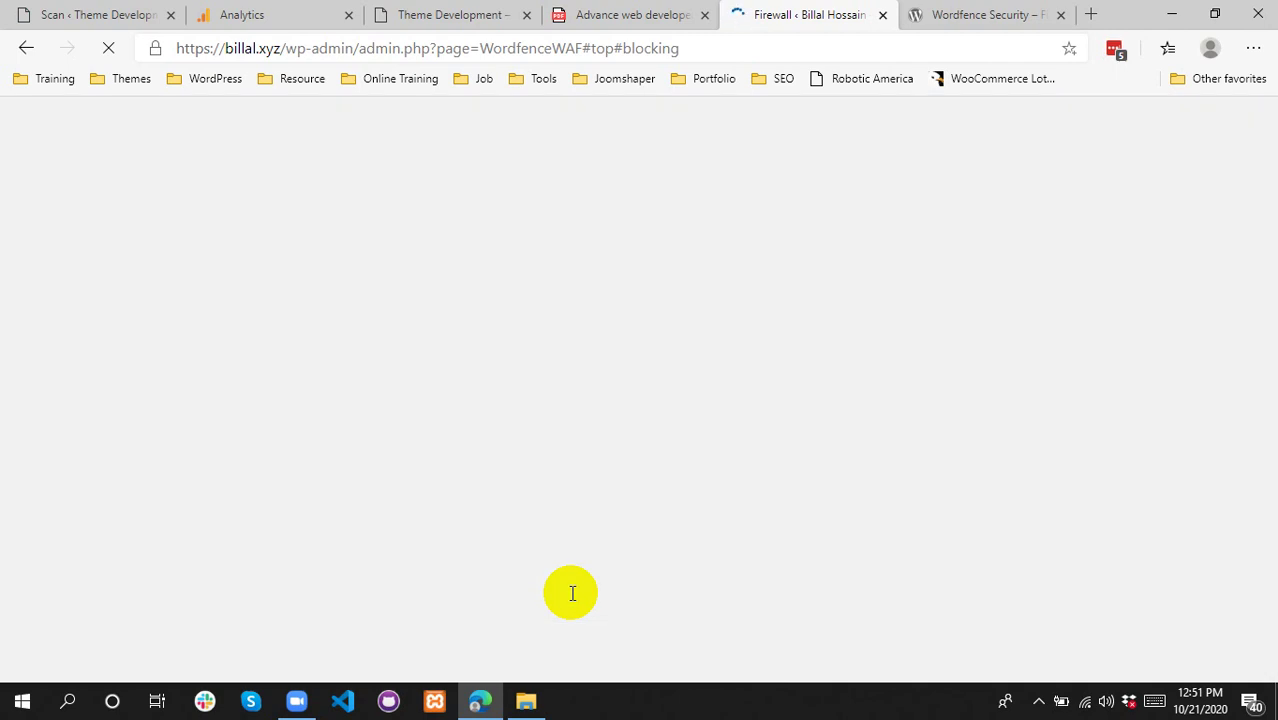
# - Glance at the course syllabus PDF, return to the Wordfence Blocking page and close its introduction tour
pyautogui.click(660, 14)
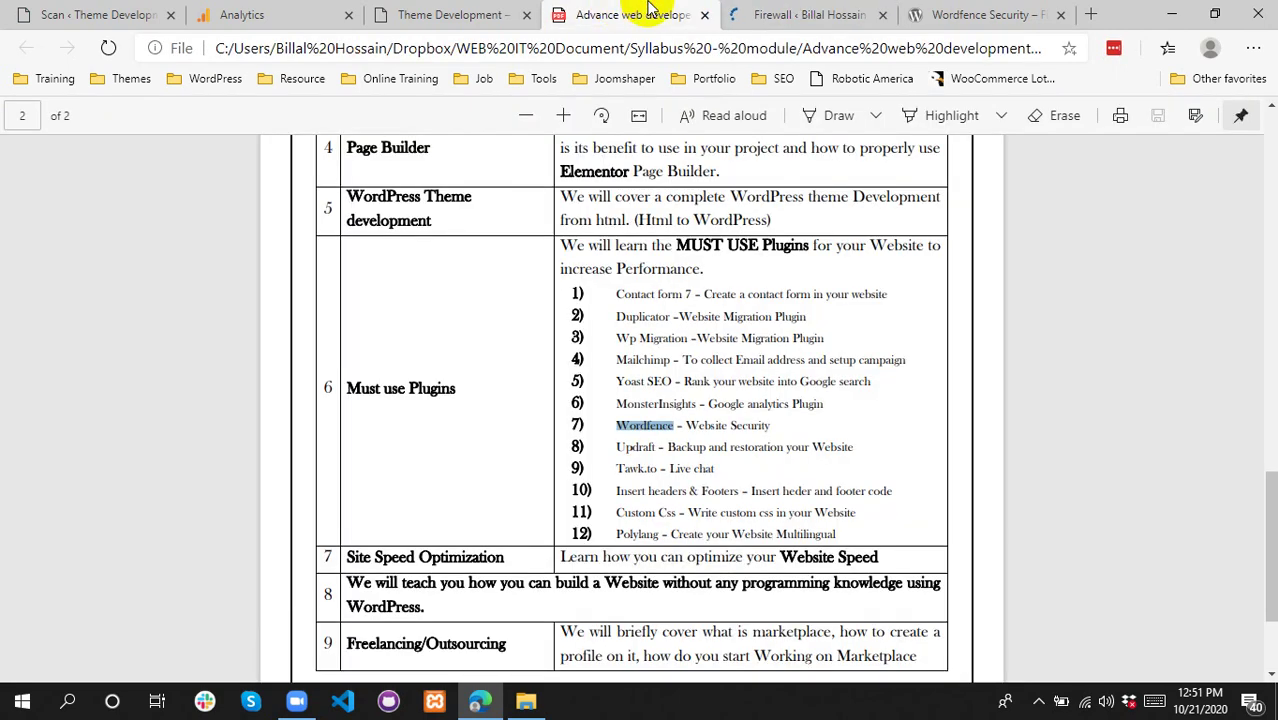
pyautogui.click(770, 12)
pyautogui.rightClick(755, 10)
pyautogui.click(752, 10)
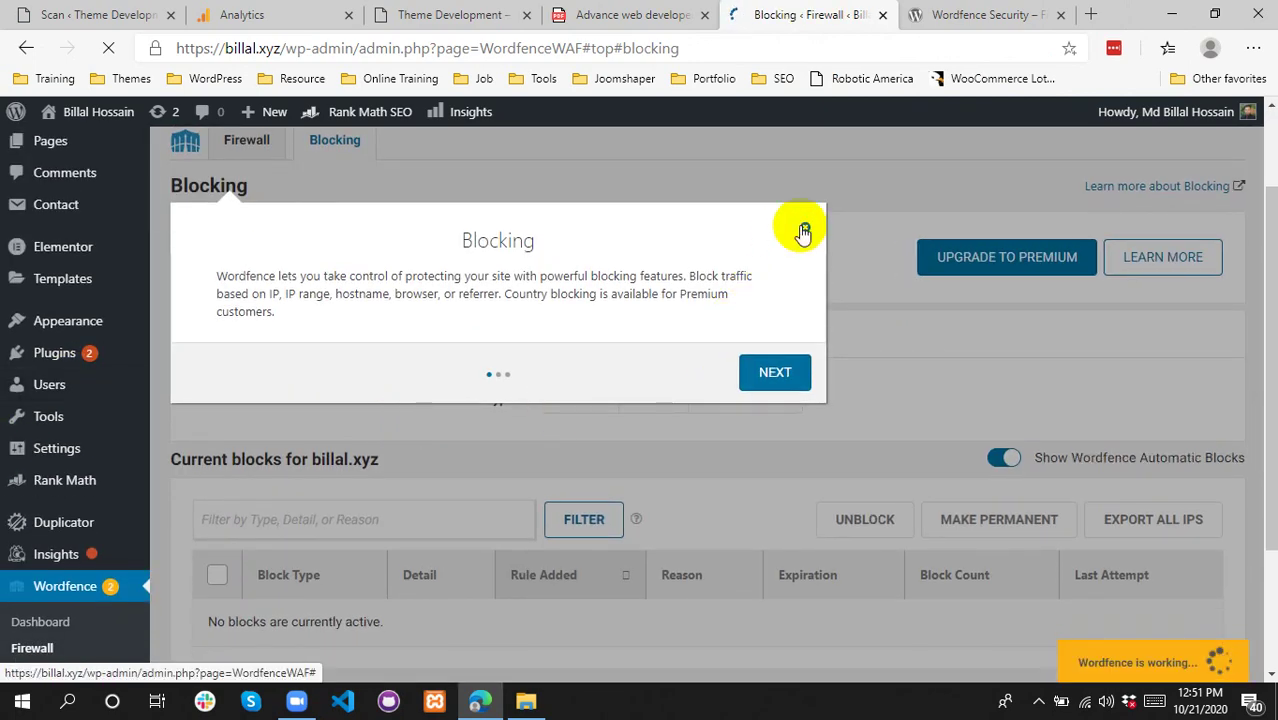
pyautogui.click(804, 227)
# - Examine the Blocking page's options, the block types for creating a rule and the current blocks table
pyautogui.scroll(-3, 727, 377)
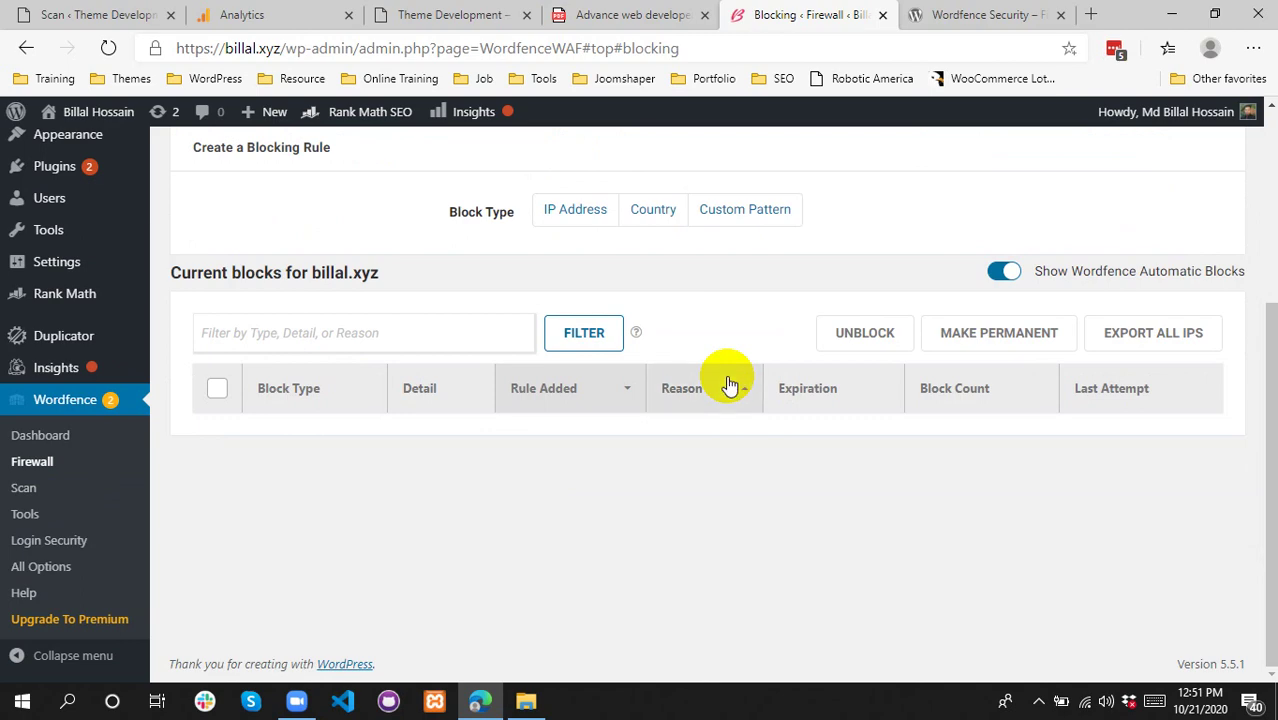
pyautogui.scroll(3, 727, 374)
pyautogui.scroll(-3, 727, 373)
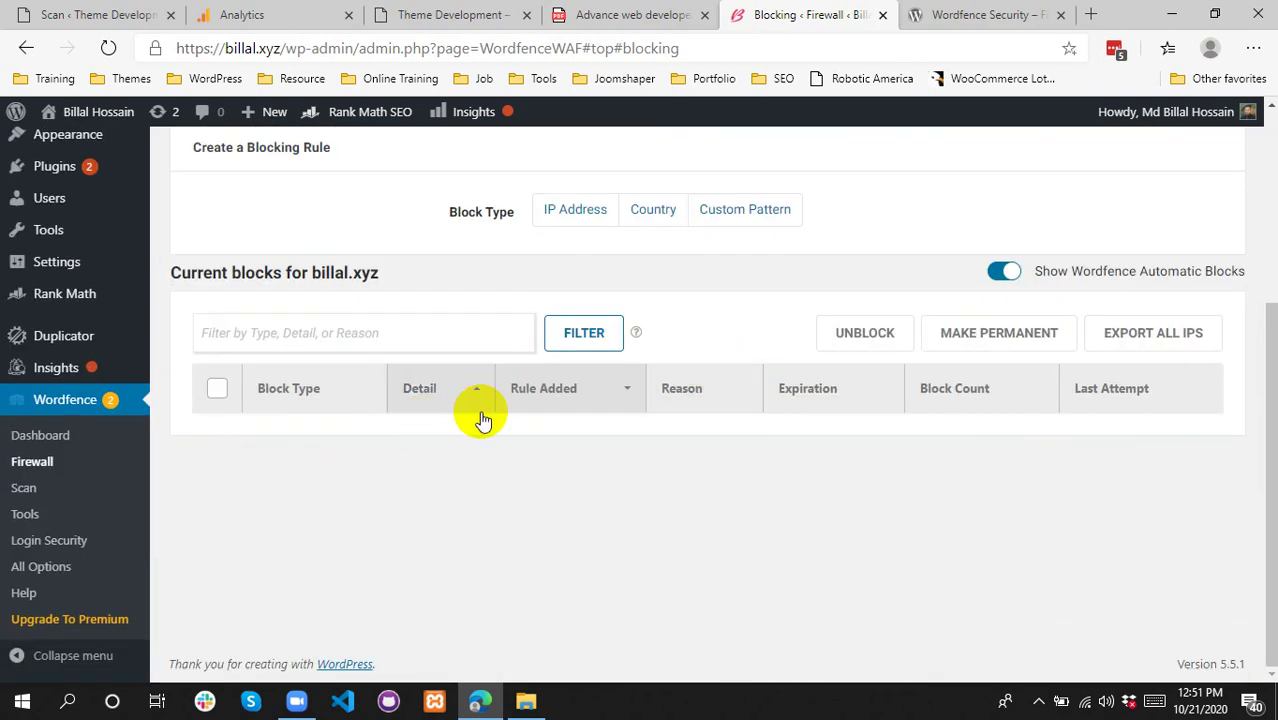
pyautogui.scroll(3, 551, 465)
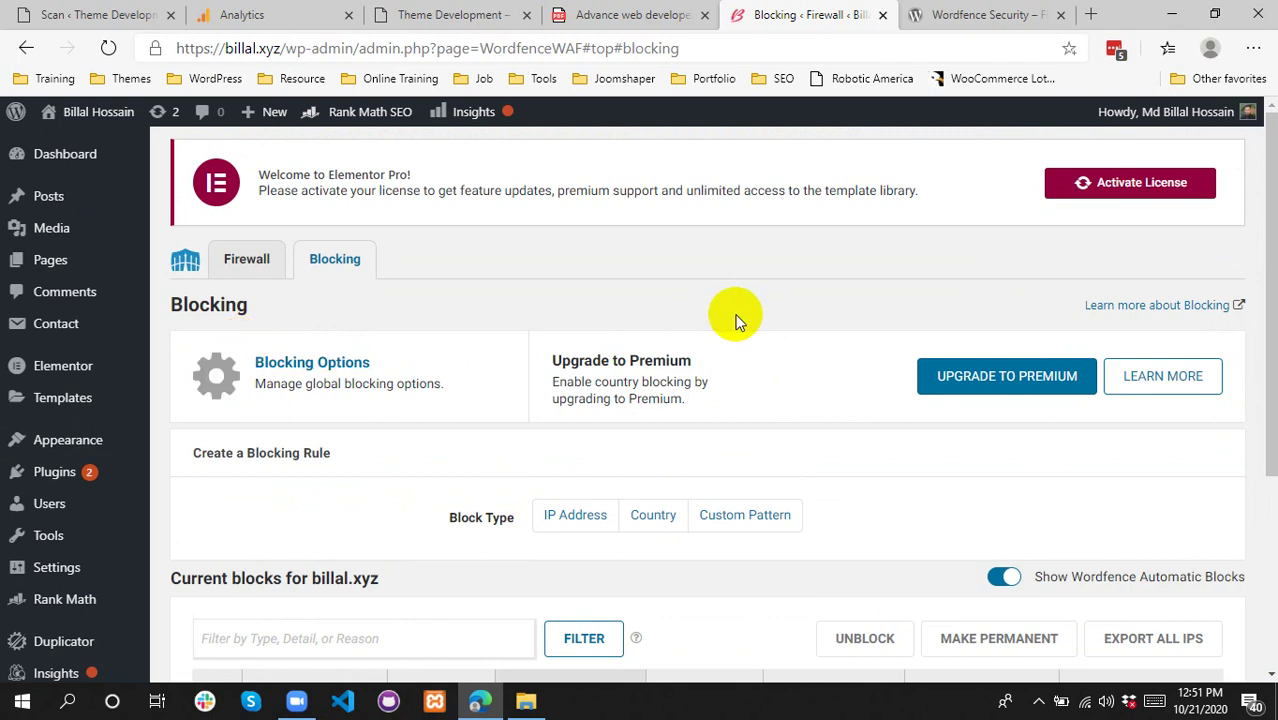
pyautogui.scroll(-2, 600, 460)
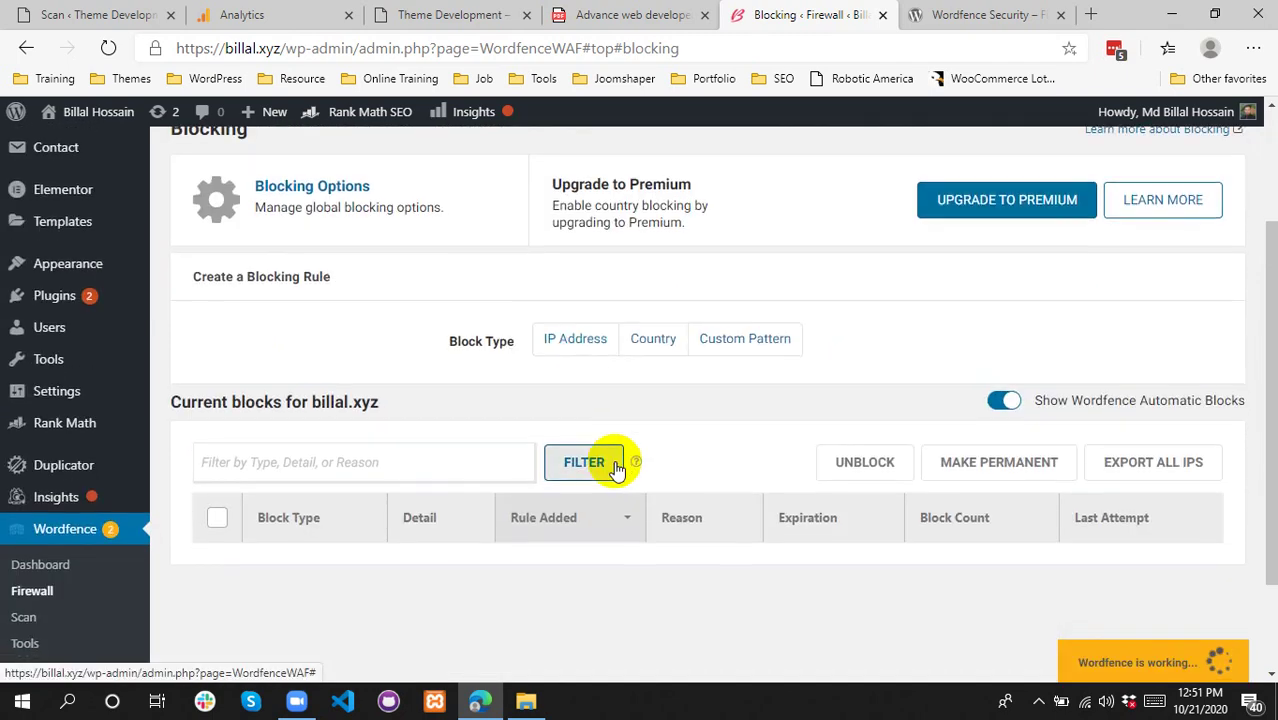
pyautogui.scroll(-2, 499, 405)
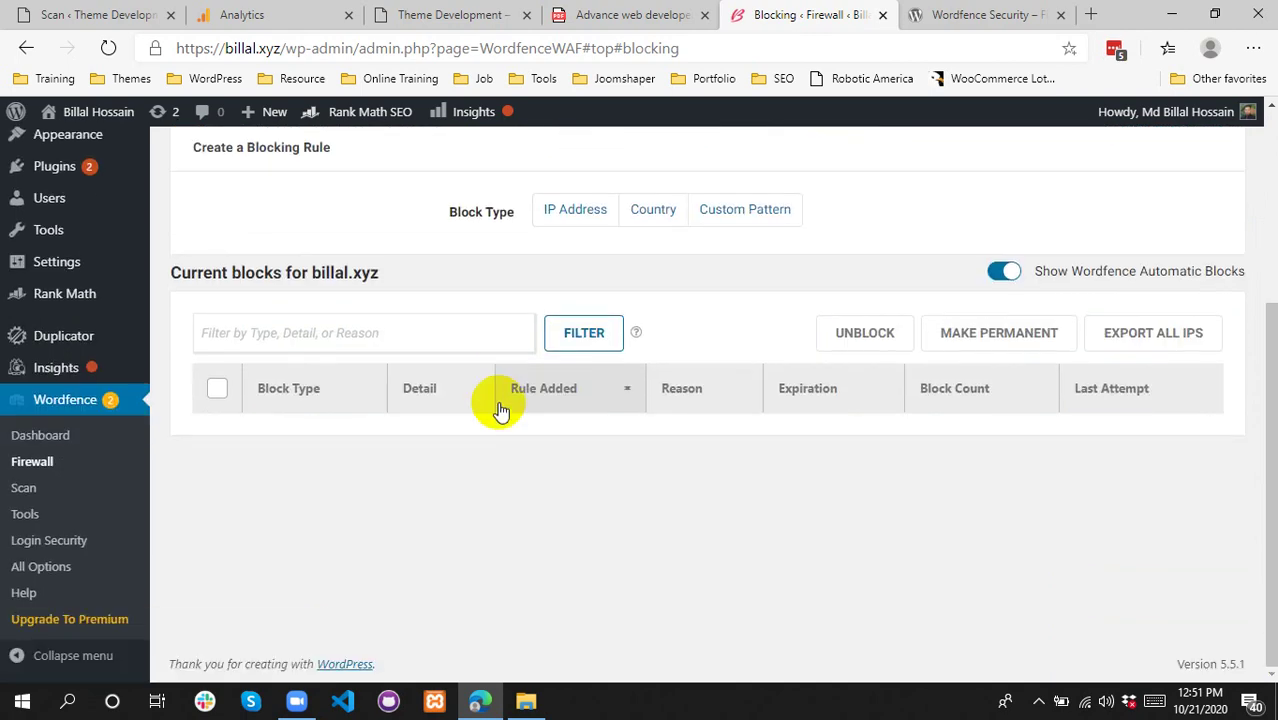
pyautogui.scroll(3, 501, 410)
pyautogui.scroll(-2, 497, 410)
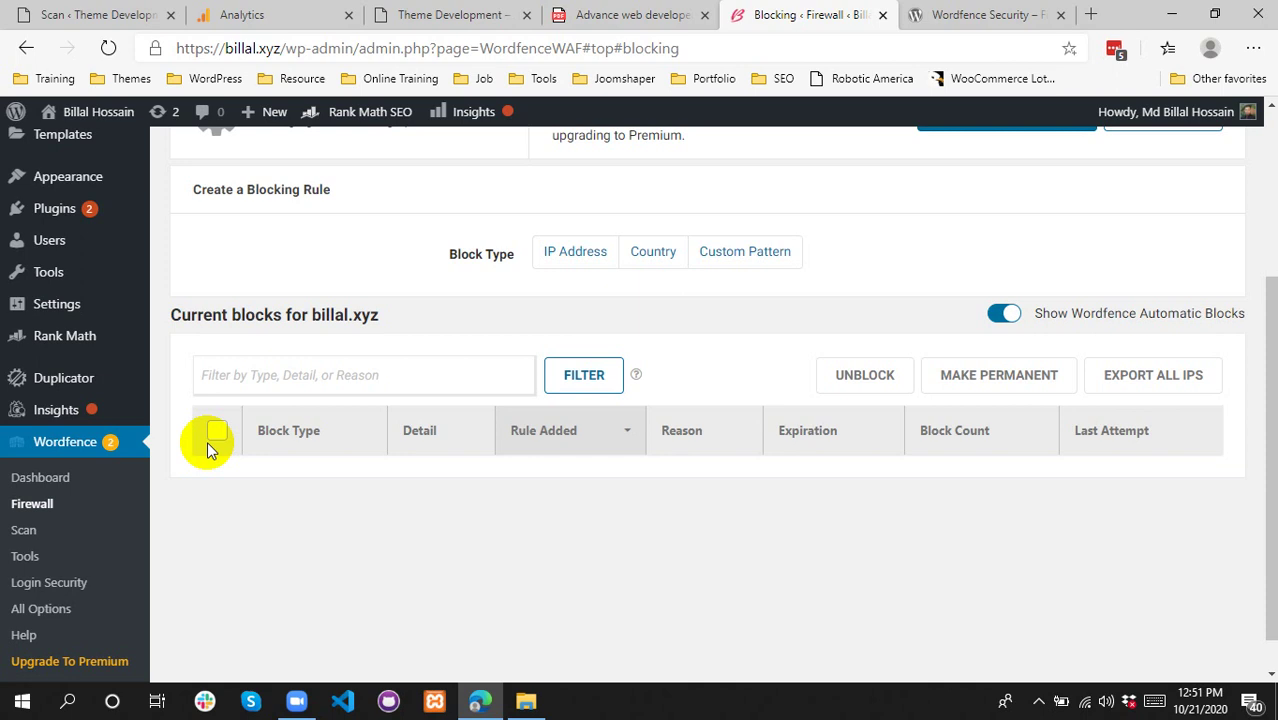
# - Switch to the Wordfence Security plugin page on WordPress.org and clear the highlighted title text
pyautogui.click(975, 14)
pyautogui.rightClick(970, 10)
pyautogui.click(920, 9)
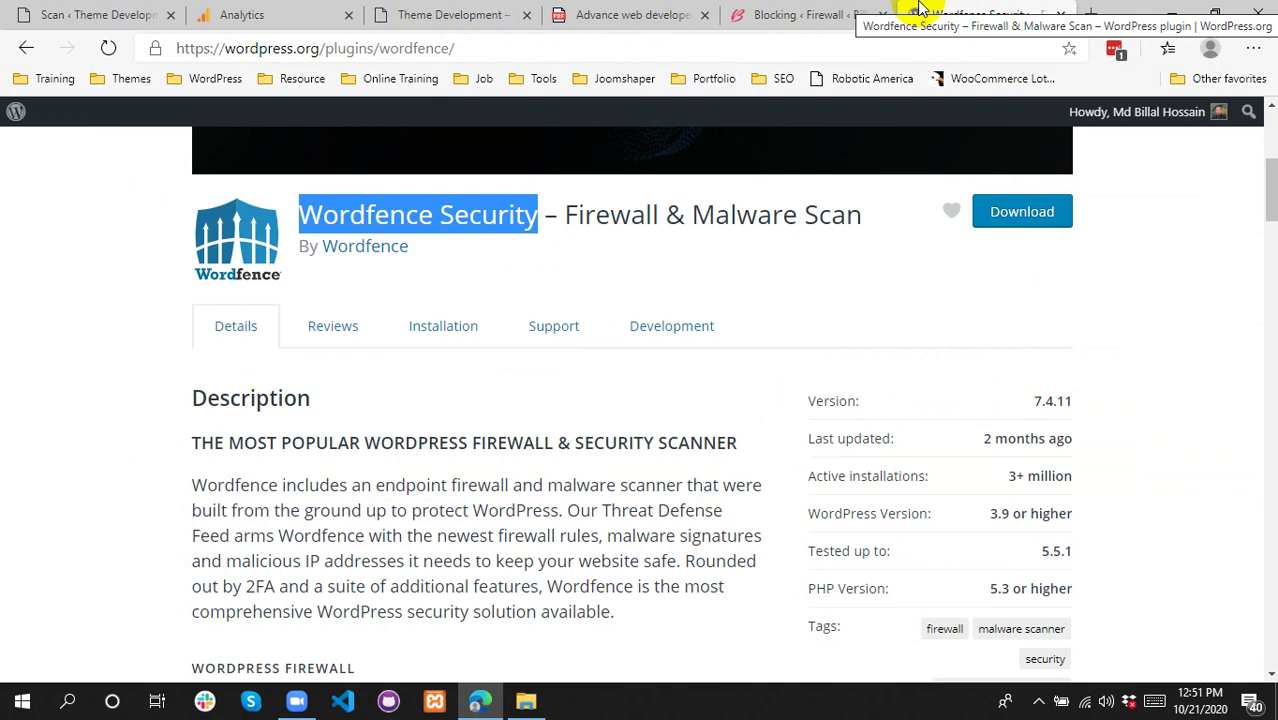
pyautogui.click(856, 312)
pyautogui.rightClick(856, 312)
pyautogui.click(737, 288)
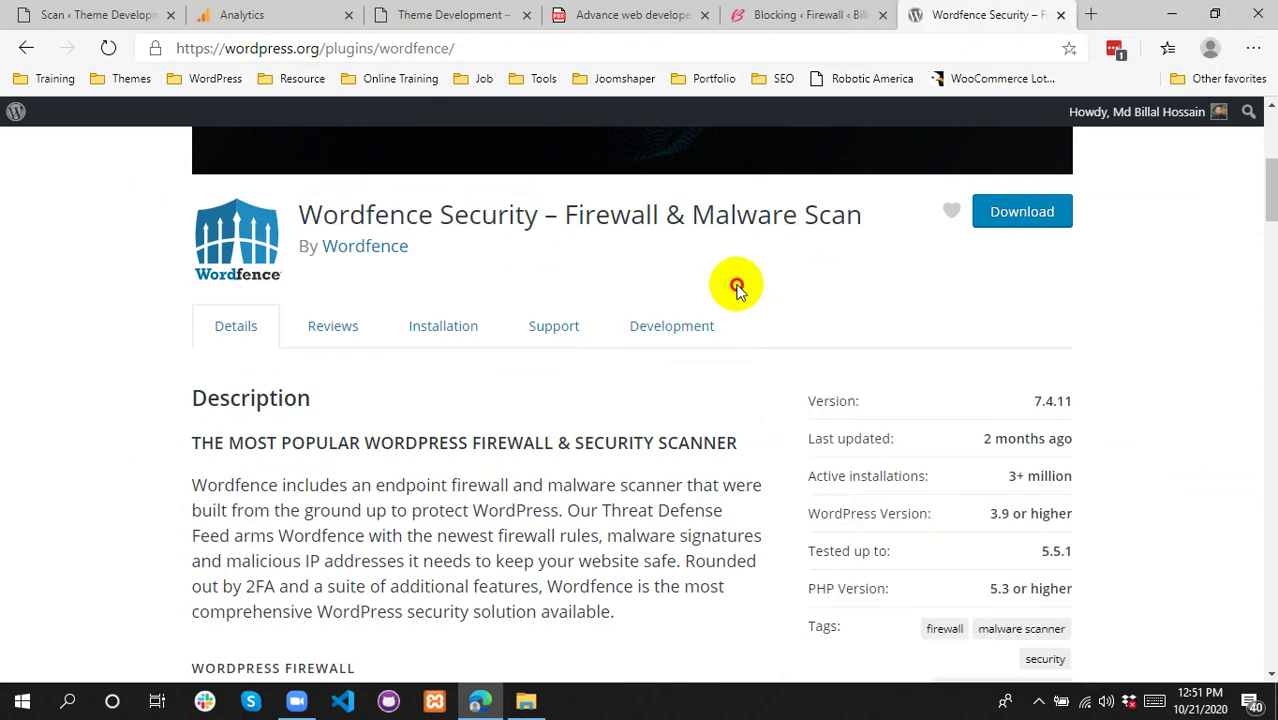
# - Look through the plugin description from the introduction down to the Login Security section
pyautogui.scroll(-3, 737, 288)
pyautogui.scroll(-3, 519, 421)
pyautogui.moveTo(192, 404); pyautogui.dragTo(579, 479)
pyautogui.scroll(-6, 519, 421)
pyautogui.click(585, 497)
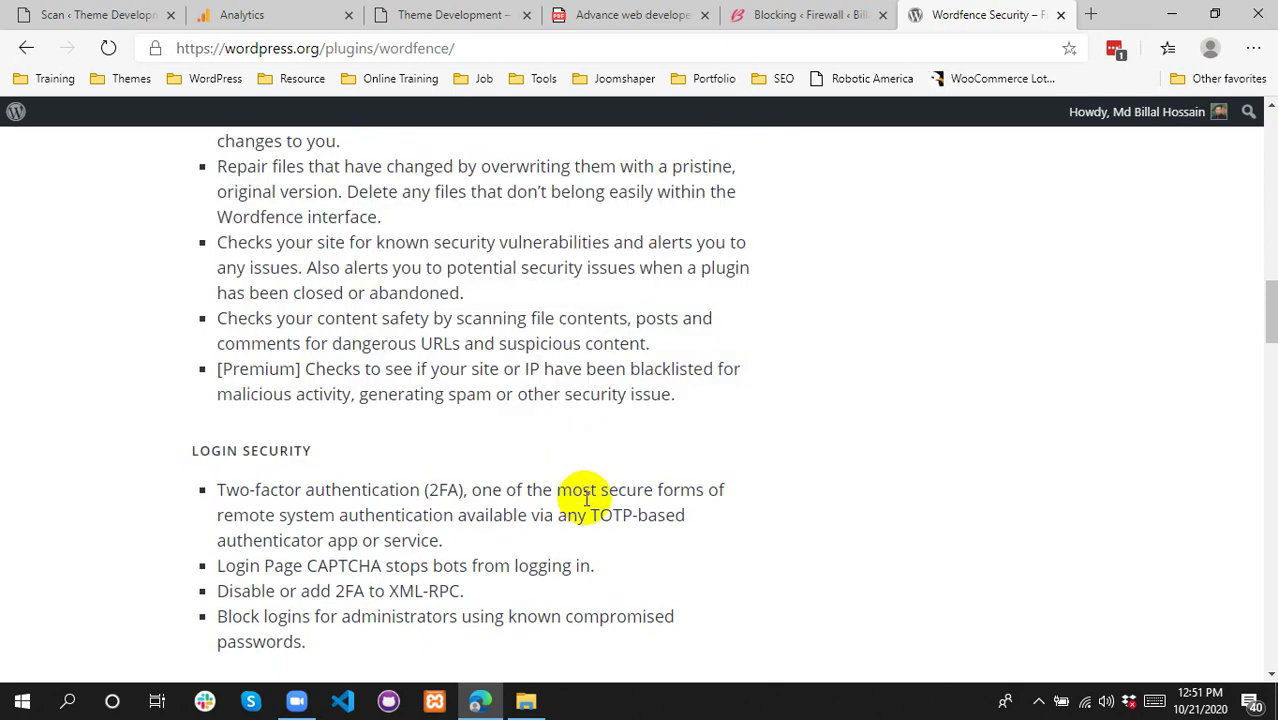
pyautogui.moveTo(580, 566); pyautogui.dragTo(436, 226)
pyautogui.click(668, 314)
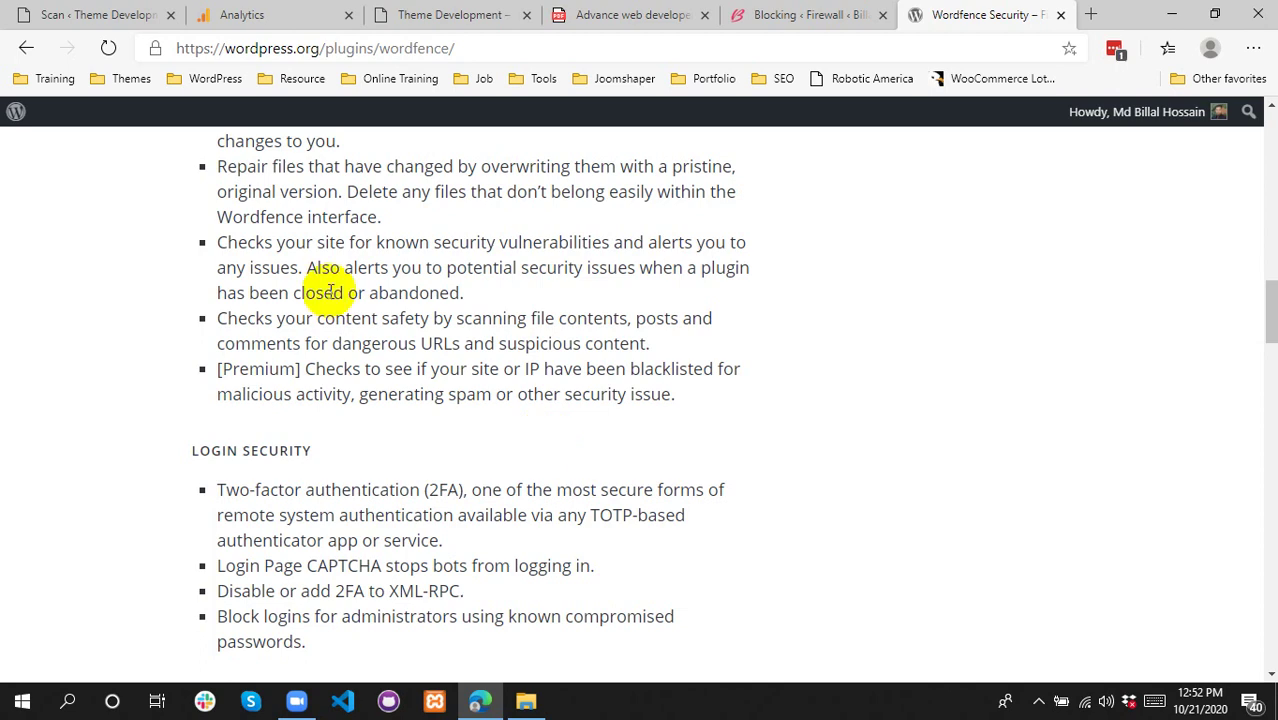
# - Highlight the last three WordPress Security Scanner points, clear the highlight and return to the plugin's title area
pyautogui.moveTo(444, 256); pyautogui.dragTo(488, 452)
pyautogui.scroll(3, 590, 365)
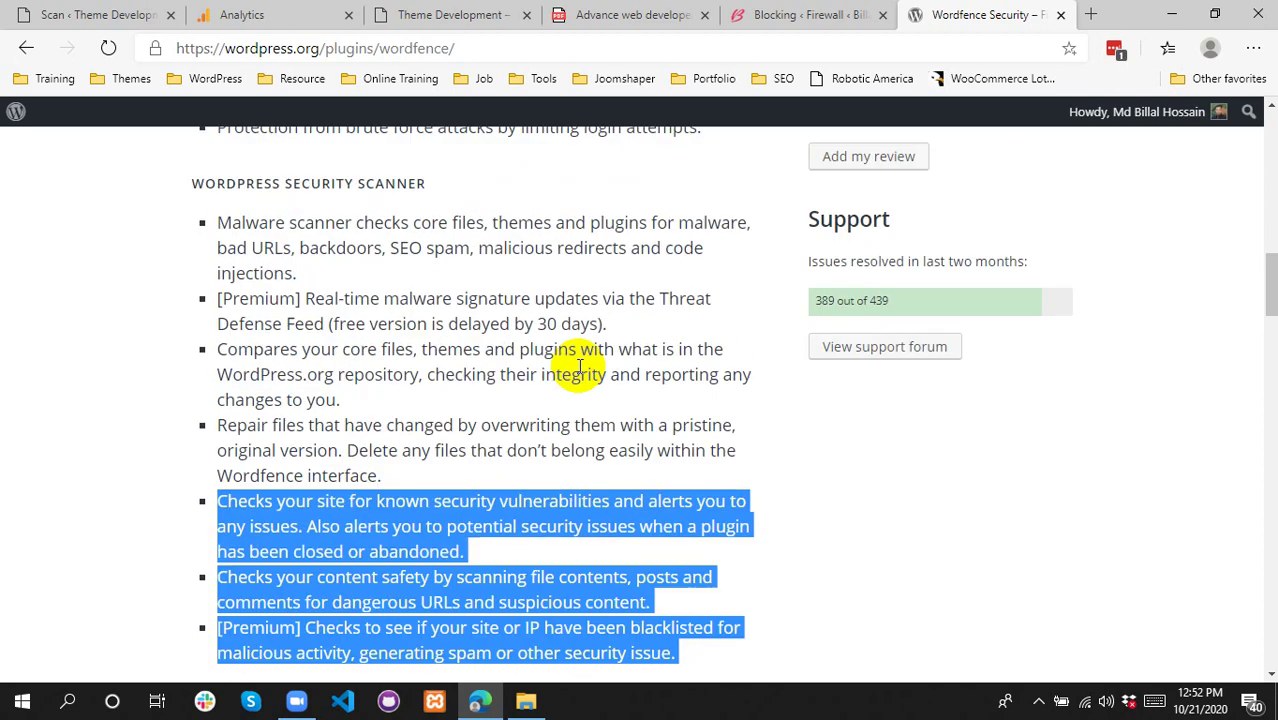
pyautogui.click(582, 362)
pyautogui.rightClick(515, 287)
pyautogui.click(405, 257)
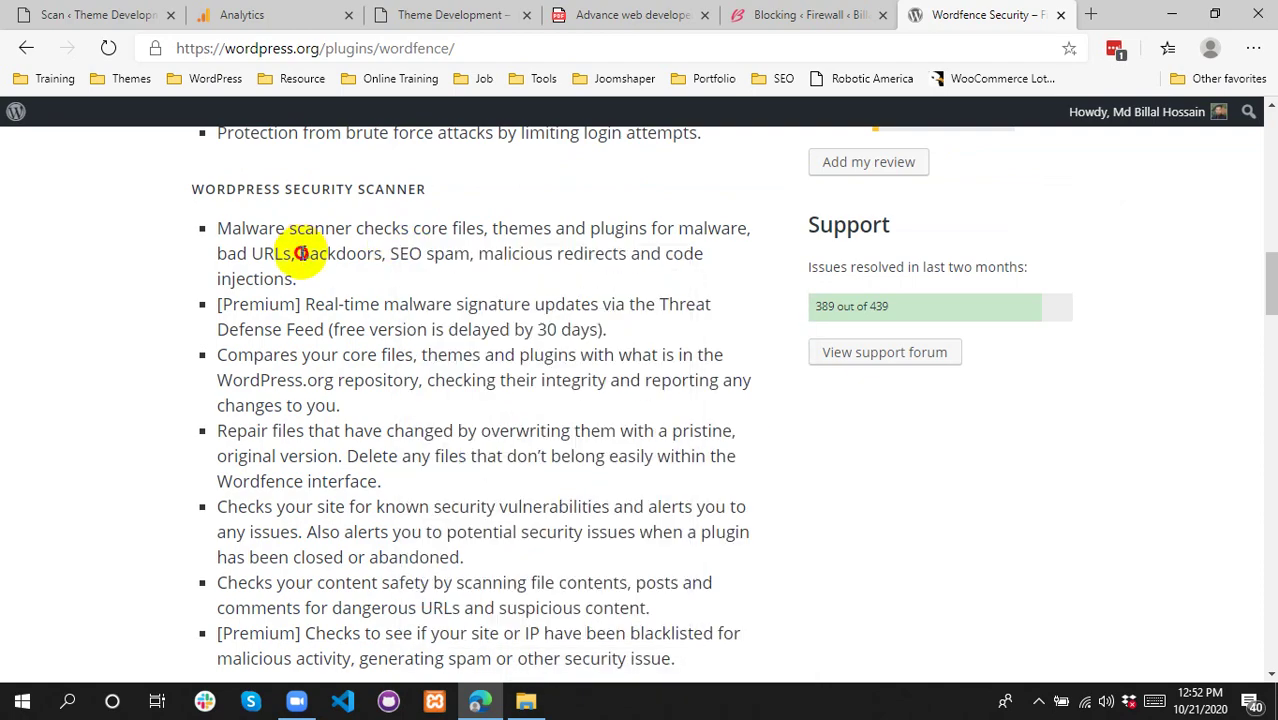
pyautogui.scroll(5, 613, 405)
pyautogui.scroll(4, 617, 414)
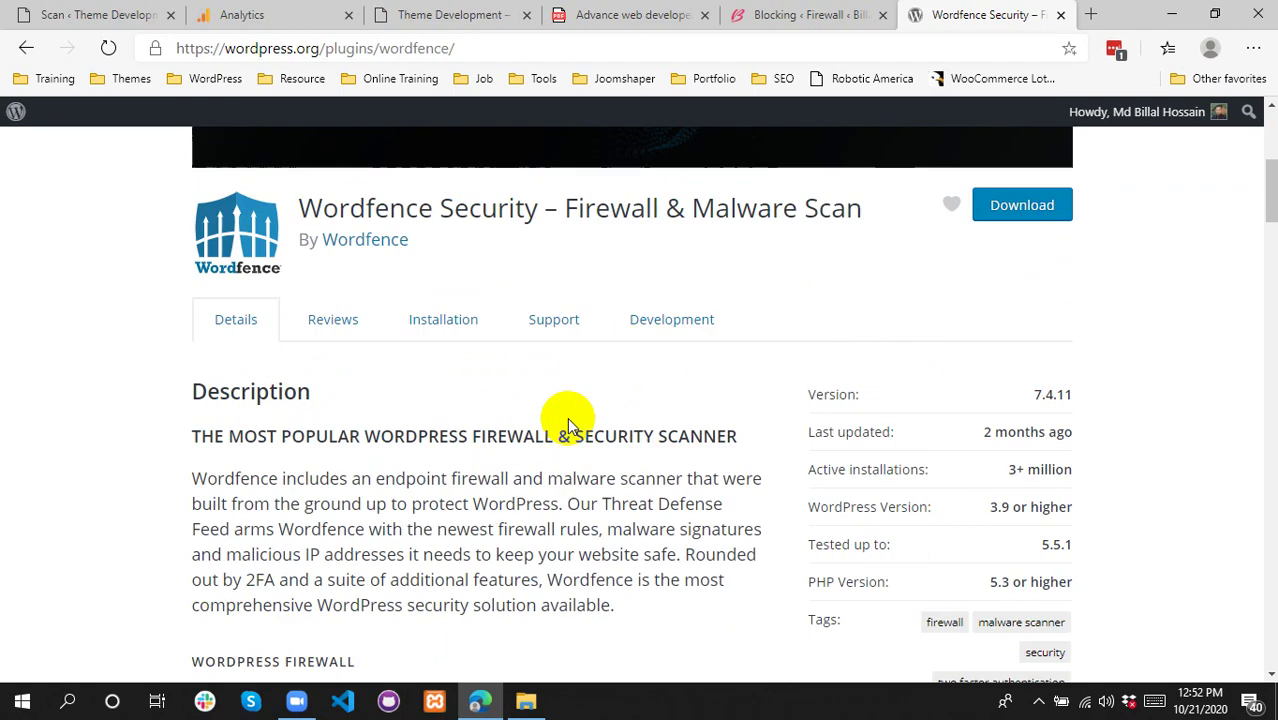
# - Read the Description introduction under "The Most Popular WordPress Firewall & Security Scanner"
pyautogui.scroll(1, 567, 417)
pyautogui.scroll(-2, 559, 437)
pyautogui.scroll(-1, 553, 438)
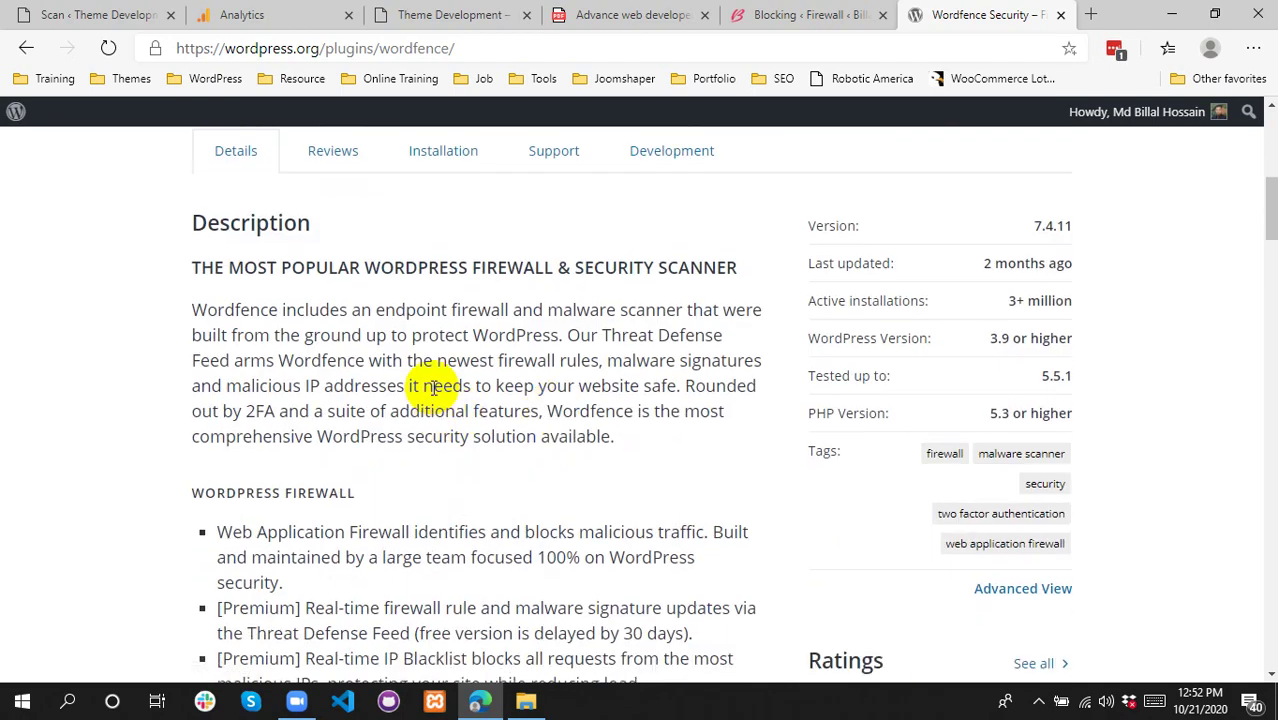
pyautogui.moveTo(416, 268)
pyautogui.mouseDown()
pyautogui.moveTo(705, 268)
pyautogui.moveTo(422, 257)
pyautogui.mouseUp()
pyautogui.click(693, 270)
pyautogui.click(422, 393)
pyautogui.scroll(-2, 432, 500)
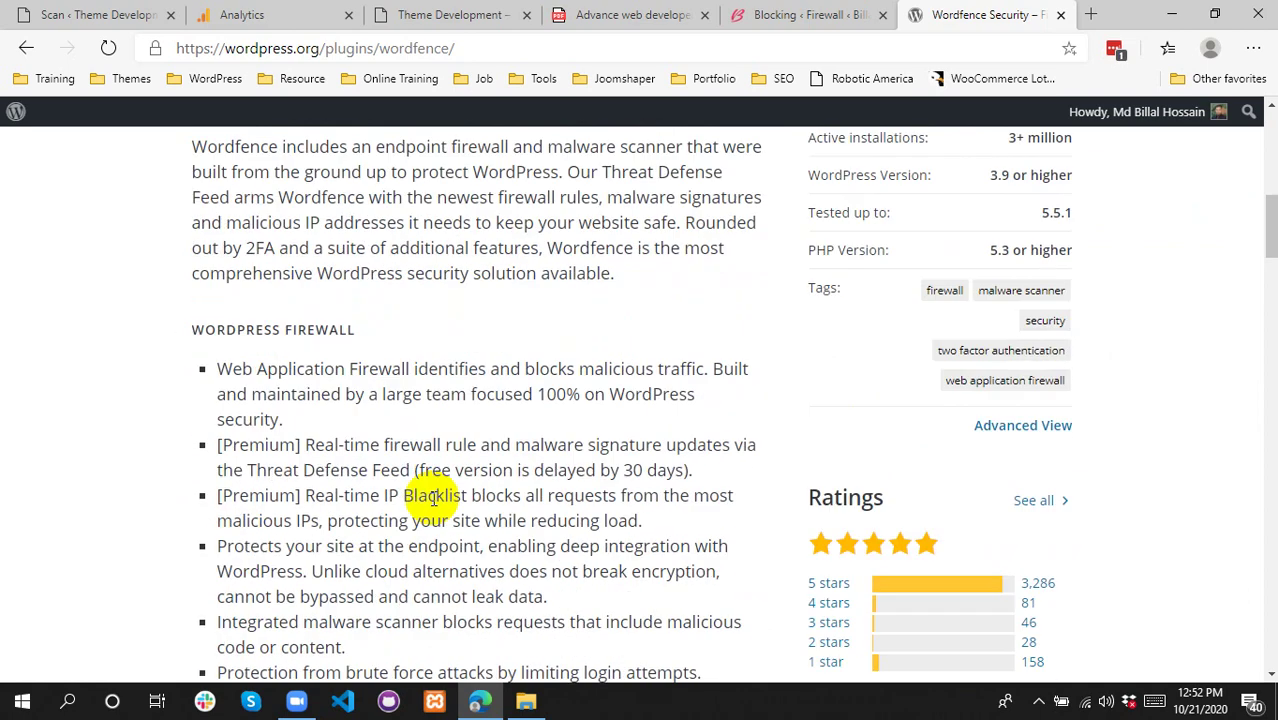
# - Examine the WordPress Firewall features, highlighting the premium real-time firewall rule and IP Blacklist points
pyautogui.scroll(-1, 432, 497)
pyautogui.moveTo(204, 316); pyautogui.dragTo(344, 344)
pyautogui.scroll(-1, 385, 420)
pyautogui.moveTo(220, 394); pyautogui.dragTo(372, 396)
pyautogui.moveTo(479, 343); pyautogui.dragTo(497, 418)
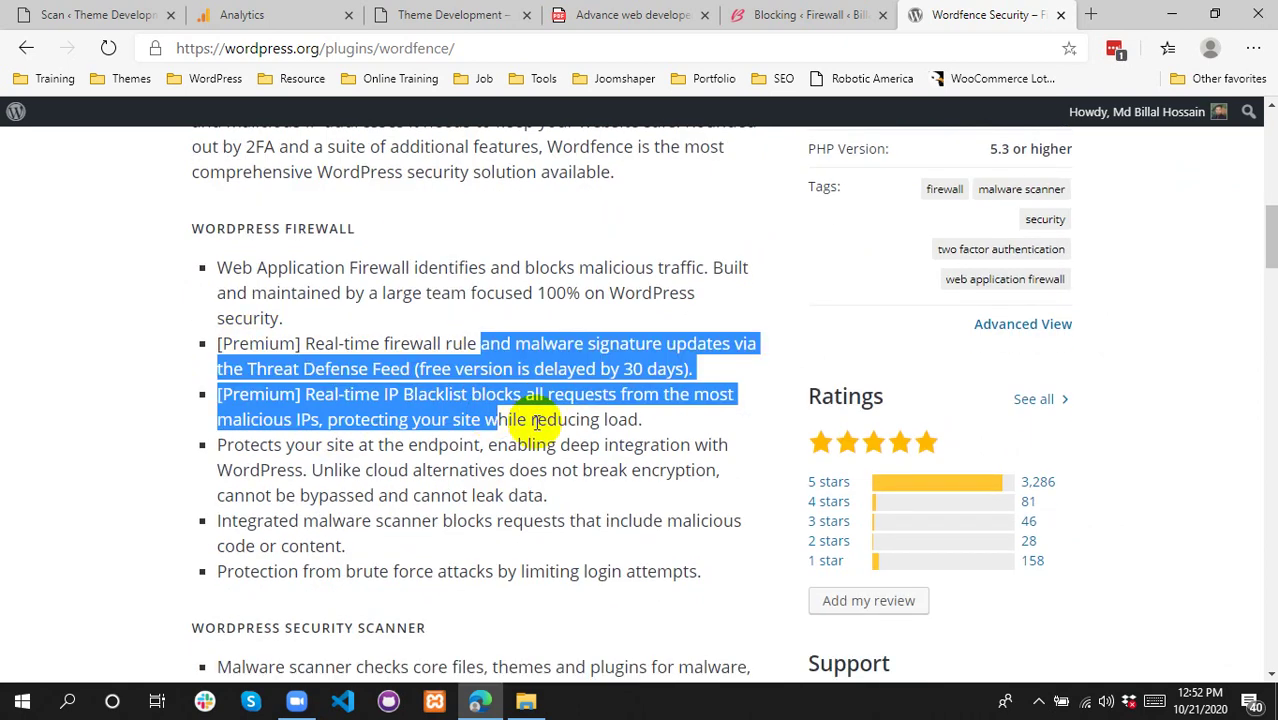
pyautogui.click(535, 420)
pyautogui.moveTo(281, 319); pyautogui.dragTo(294, 437)
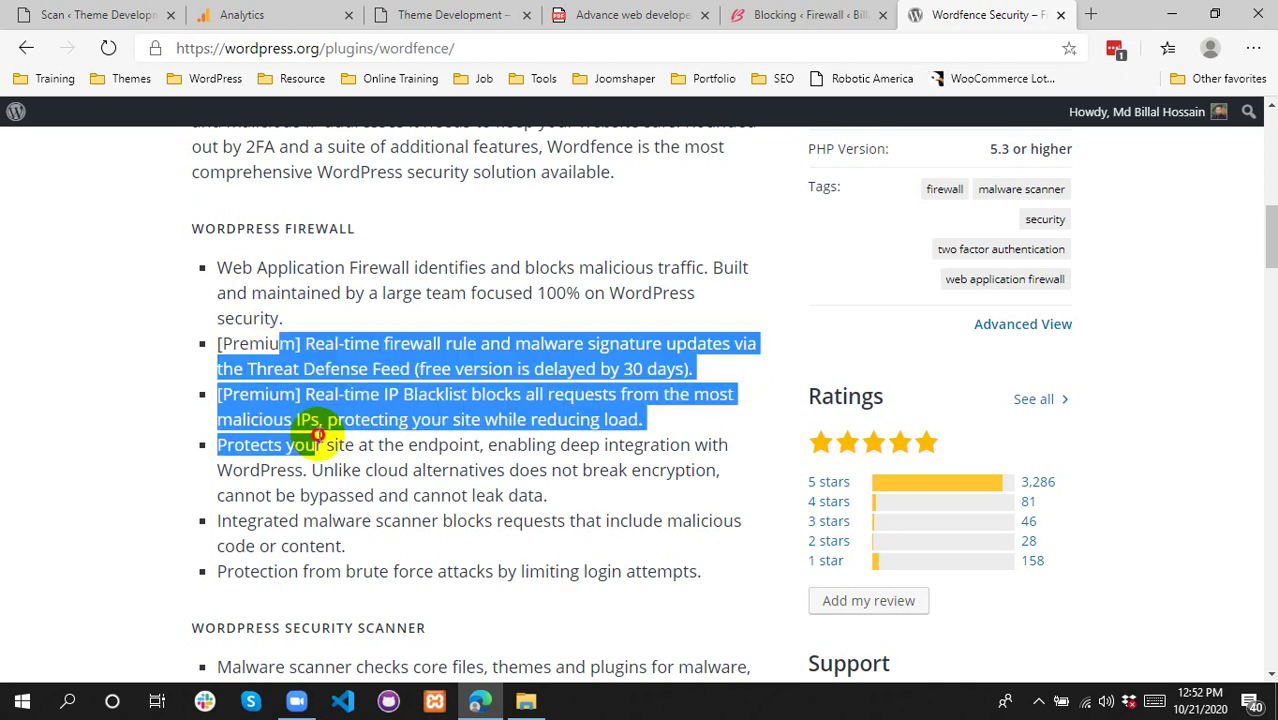
pyautogui.click(488, 474)
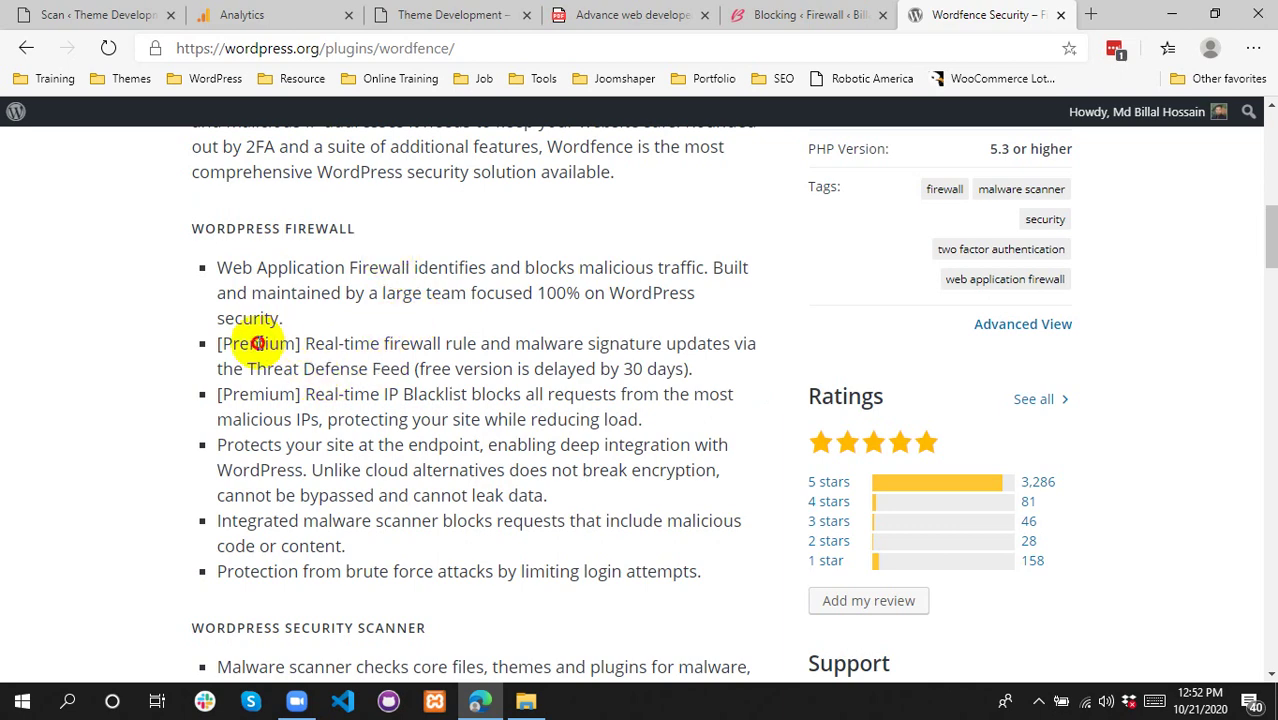
pyautogui.moveTo(264, 344); pyautogui.dragTo(345, 343)
pyautogui.click(520, 416)
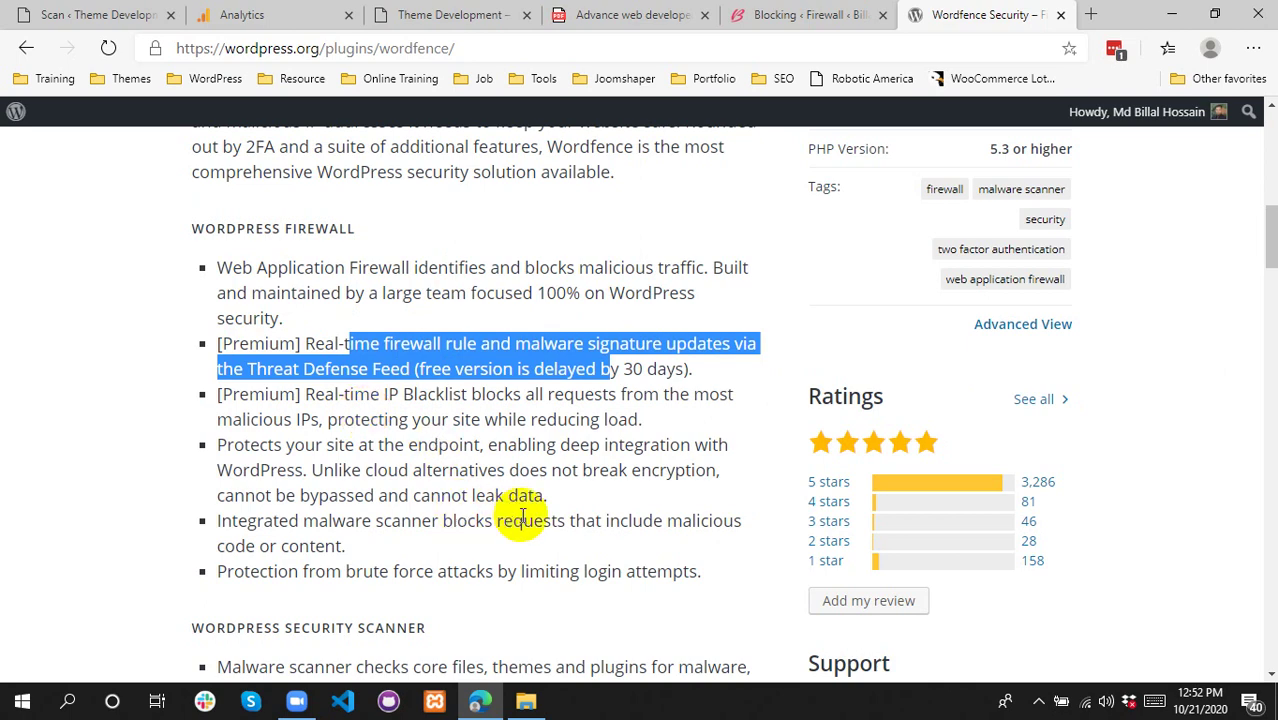
pyautogui.click(454, 450)
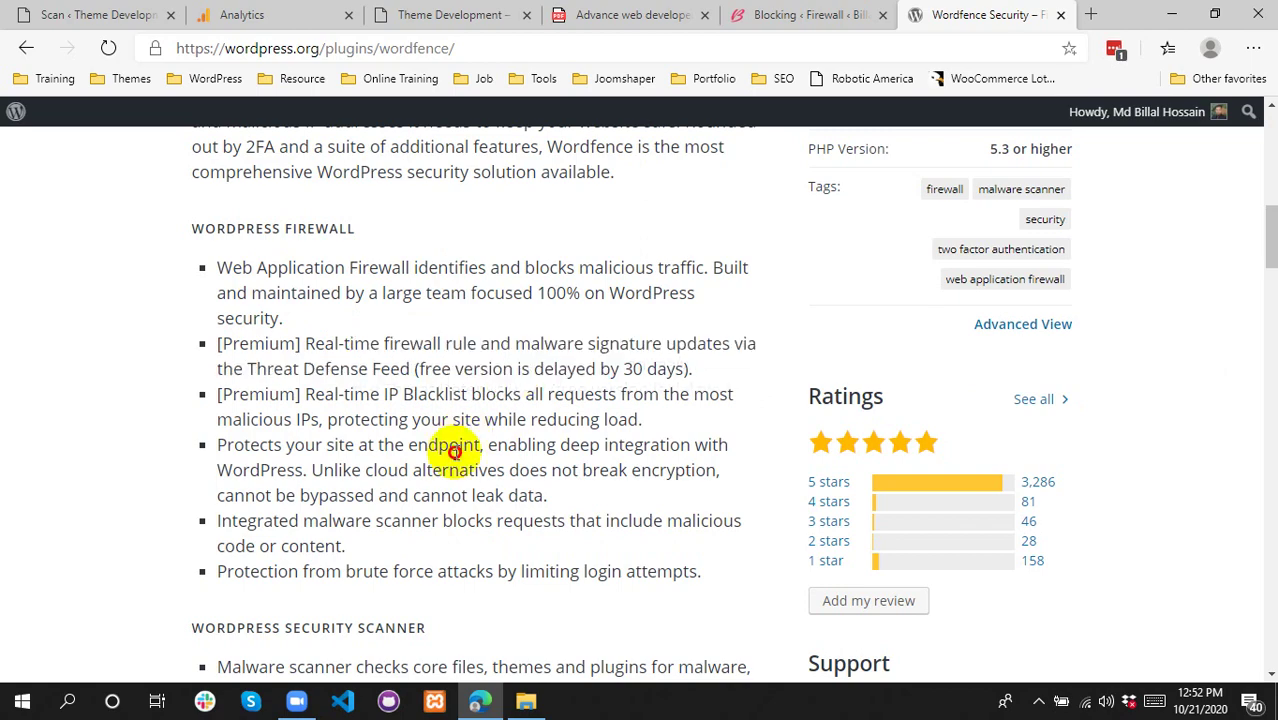
# - Review the WordPress Security Scanner section, highlighting its heading and the malware scanner point
pyautogui.scroll(-3, 367, 432)
pyautogui.moveTo(321, 364); pyautogui.dragTo(397, 366)
pyautogui.scroll(-2, 425, 398)
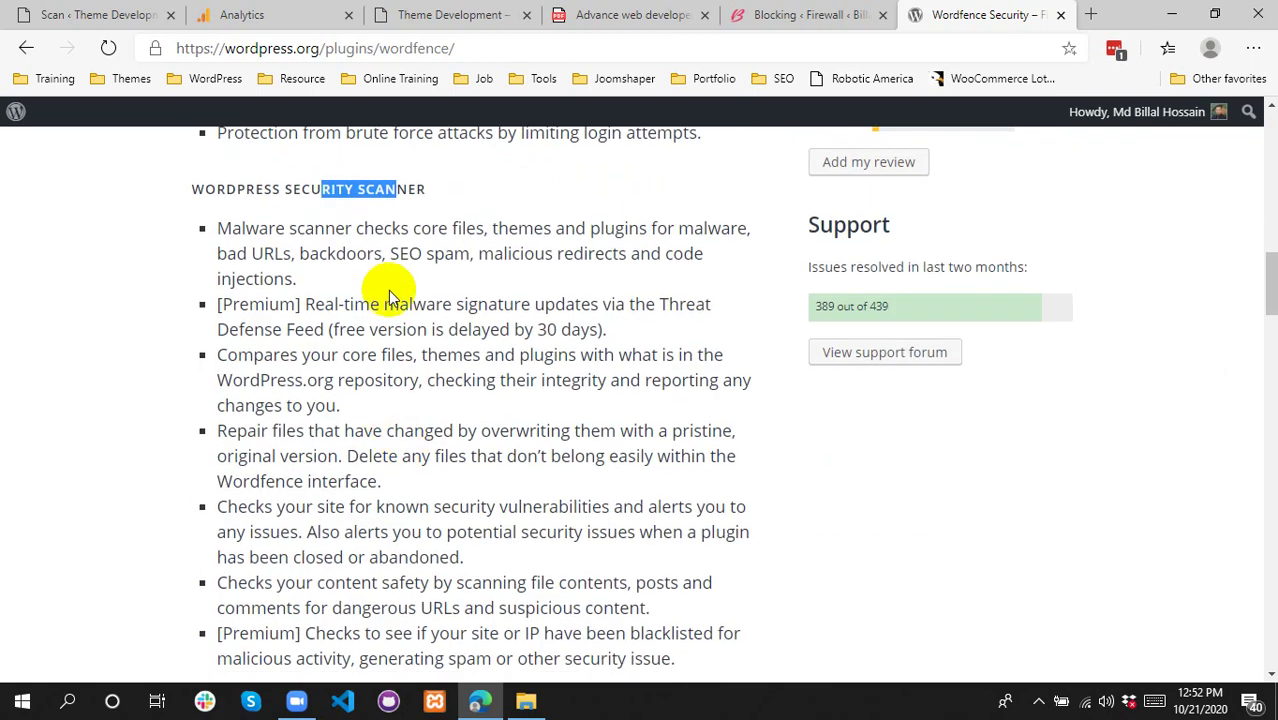
pyautogui.moveTo(270, 222); pyautogui.dragTo(465, 257)
pyautogui.click(465, 391)
pyautogui.scroll(-1, 457, 300)
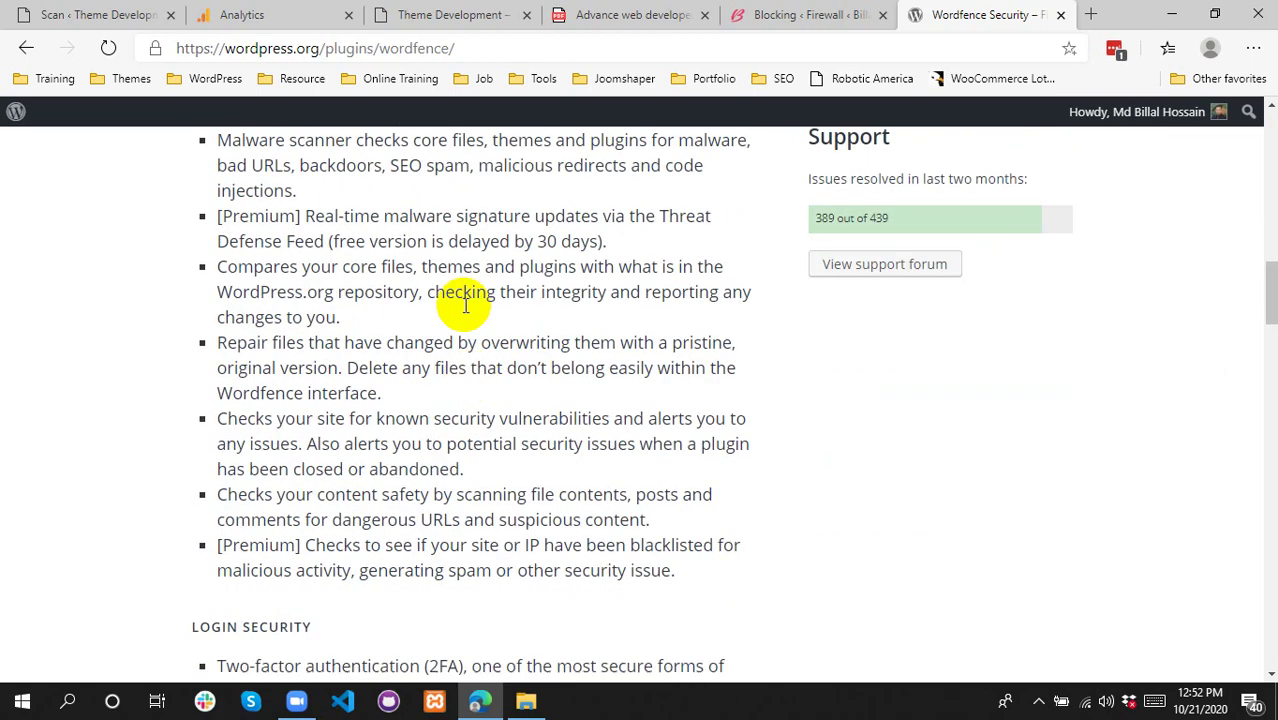
# - Review the Login Security section, highlighting its heading and the Login Page CAPTCHA and XML-RPC points
pyautogui.scroll(-4, 416, 330)
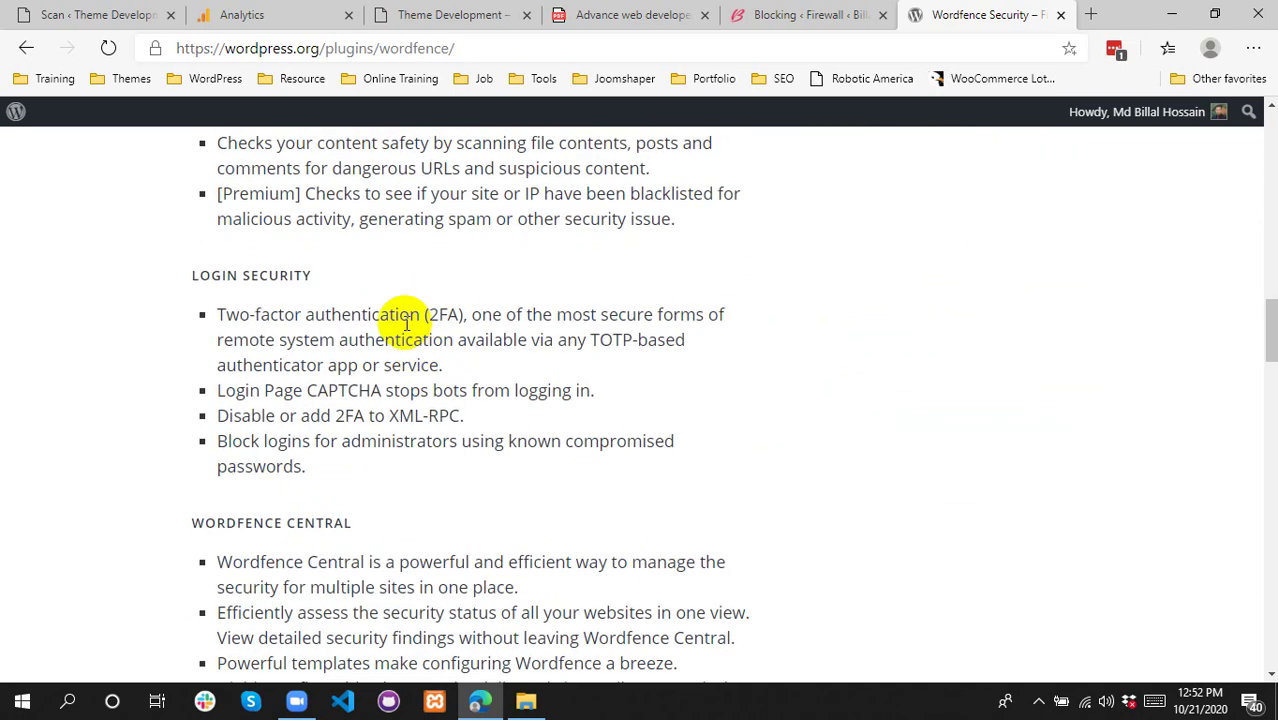
pyautogui.moveTo(201, 274); pyautogui.dragTo(279, 274)
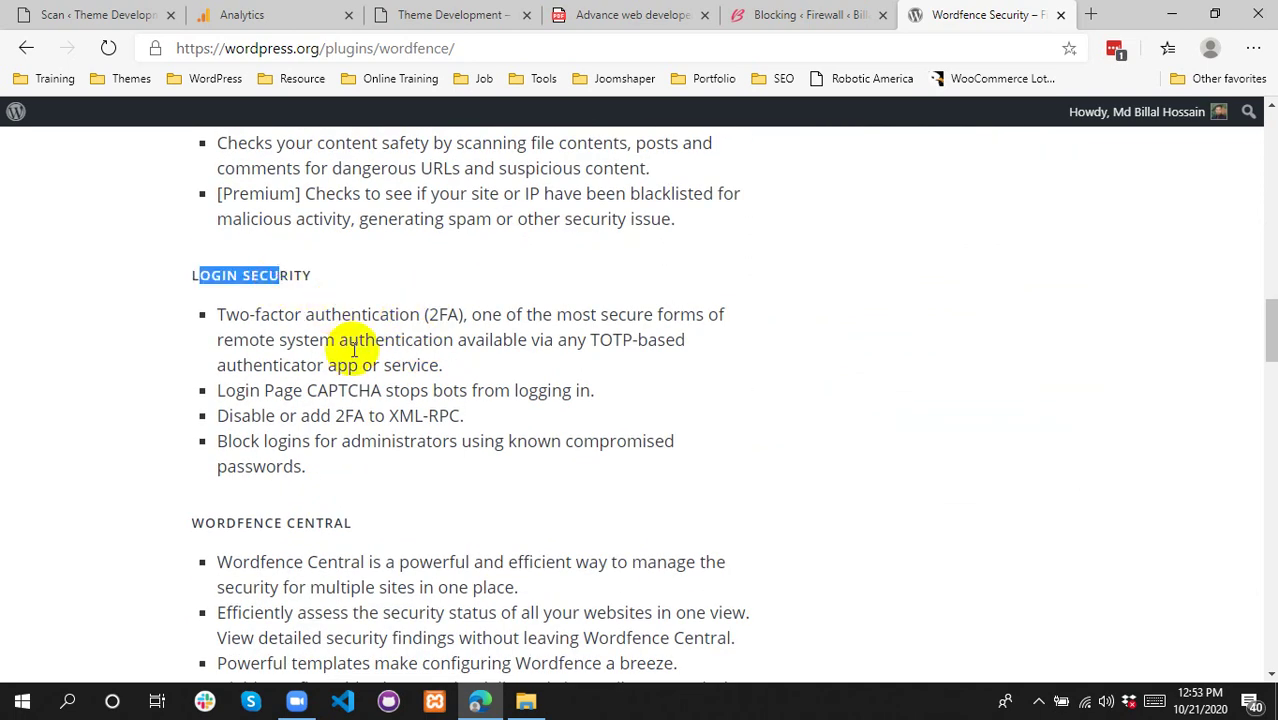
pyautogui.moveTo(251, 390); pyautogui.dragTo(462, 416)
pyautogui.click(523, 389)
pyautogui.click(271, 442)
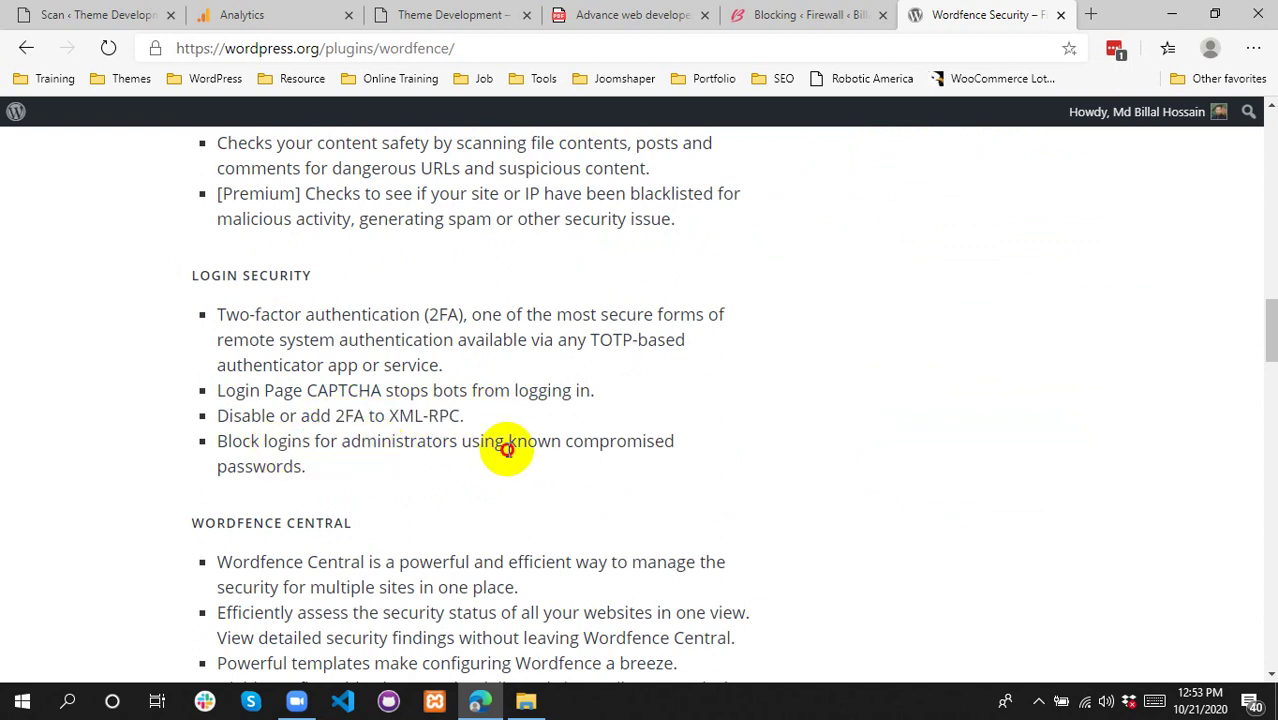
pyautogui.moveTo(211, 277); pyautogui.dragTo(290, 283)
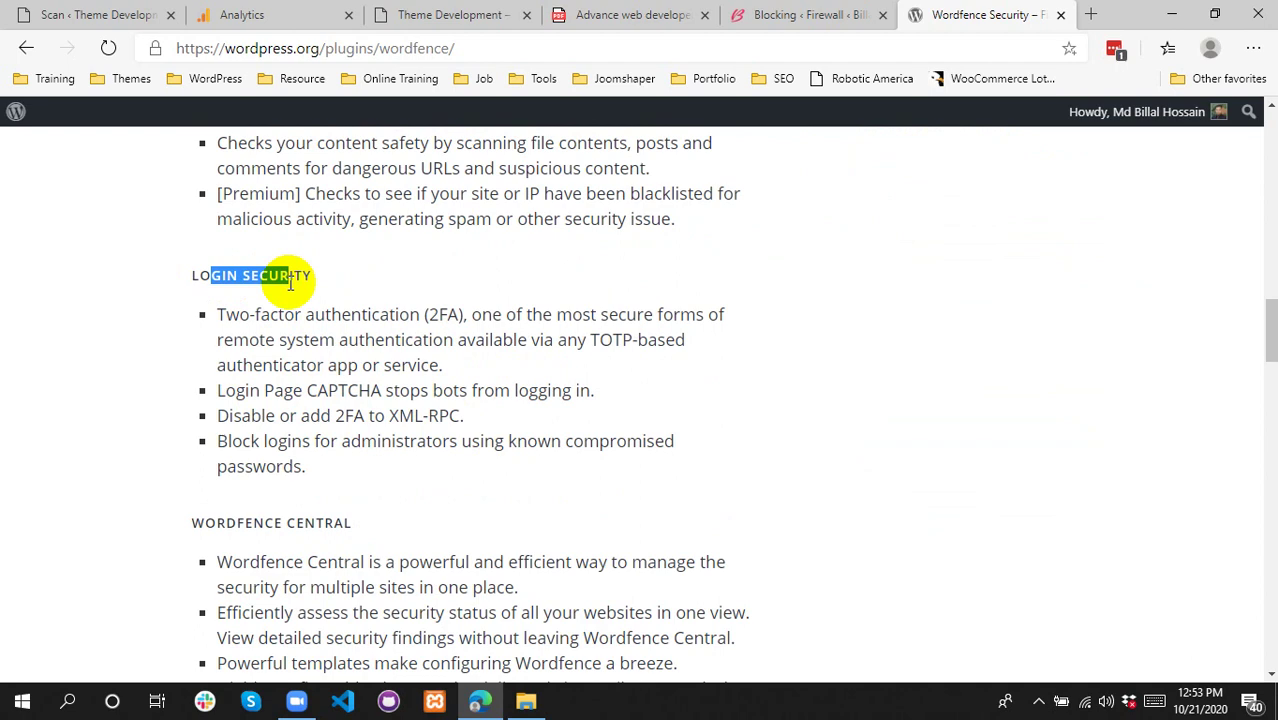
pyautogui.click(488, 378)
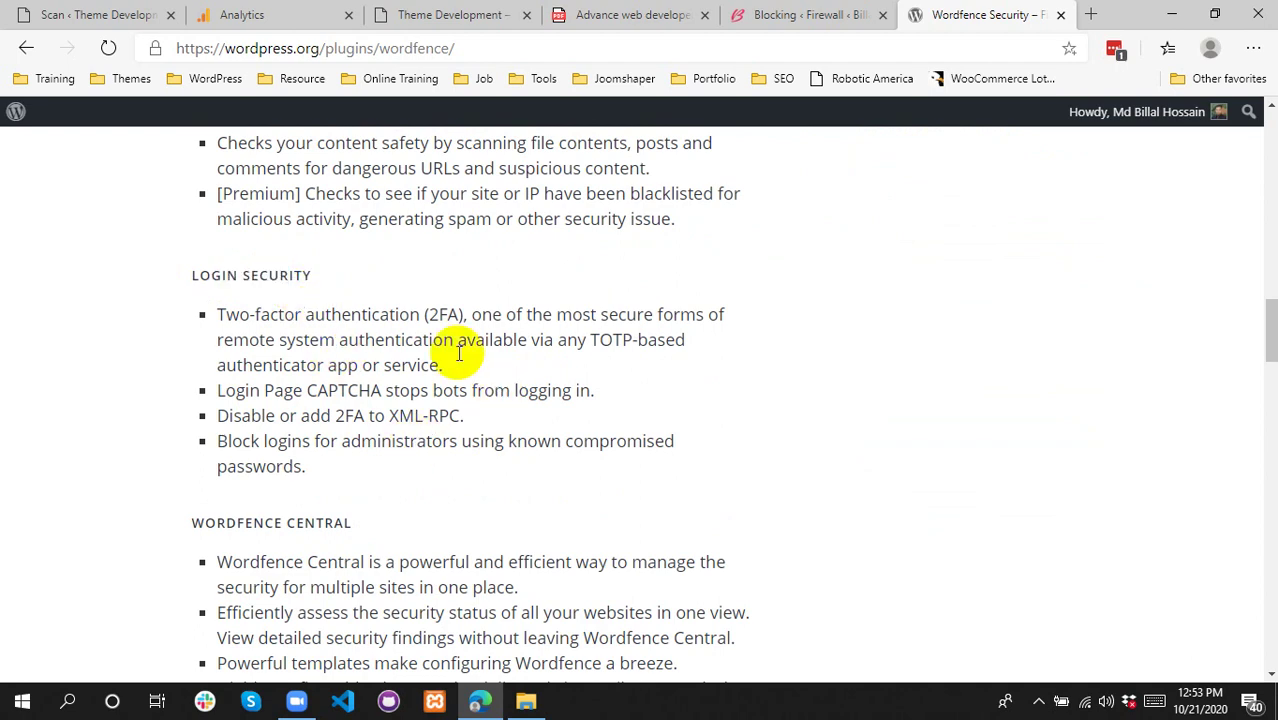
# - Check the site's Wordfence Blocking page briefly and review the plugin page's Wordfence Central and Security Tools sections, highlighting their headings
pyautogui.click(770, 14)
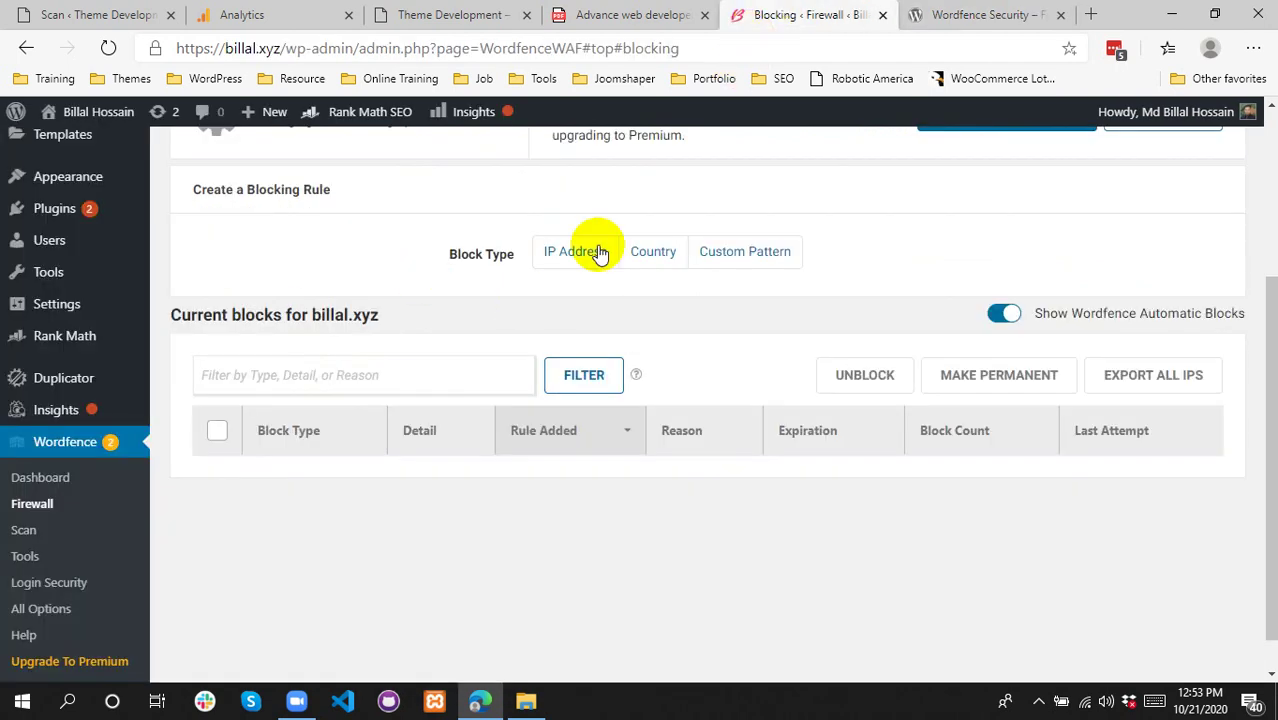
pyautogui.click(985, 14)
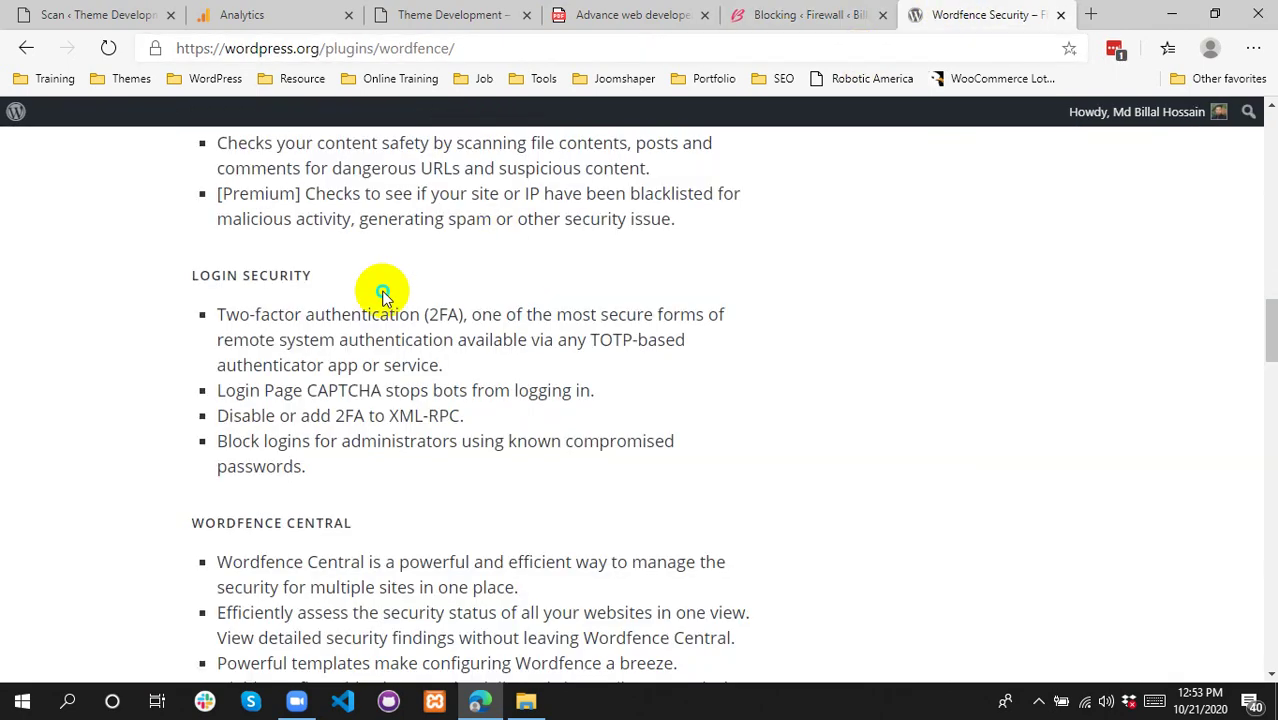
pyautogui.scroll(-3, 340, 310)
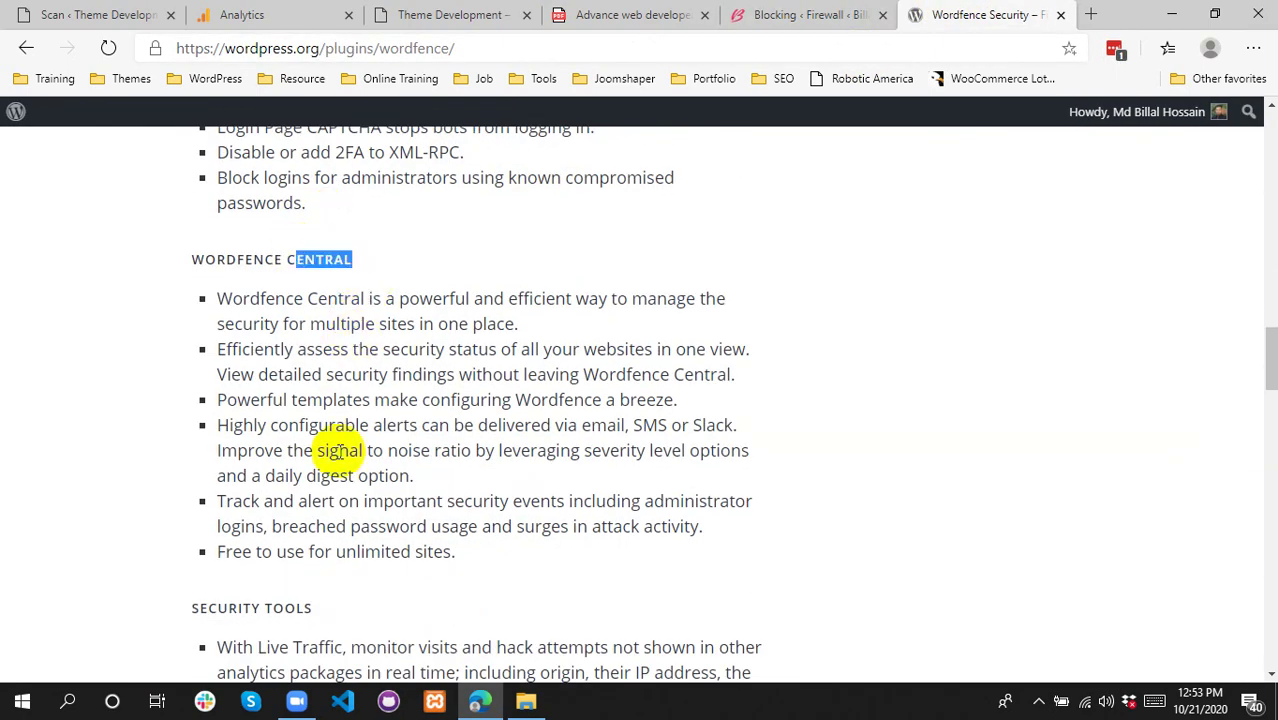
pyautogui.scroll(-3, 300, 430)
pyautogui.moveTo(195, 343); pyautogui.dragTo(371, 334)
pyautogui.scroll(-3, 396, 392)
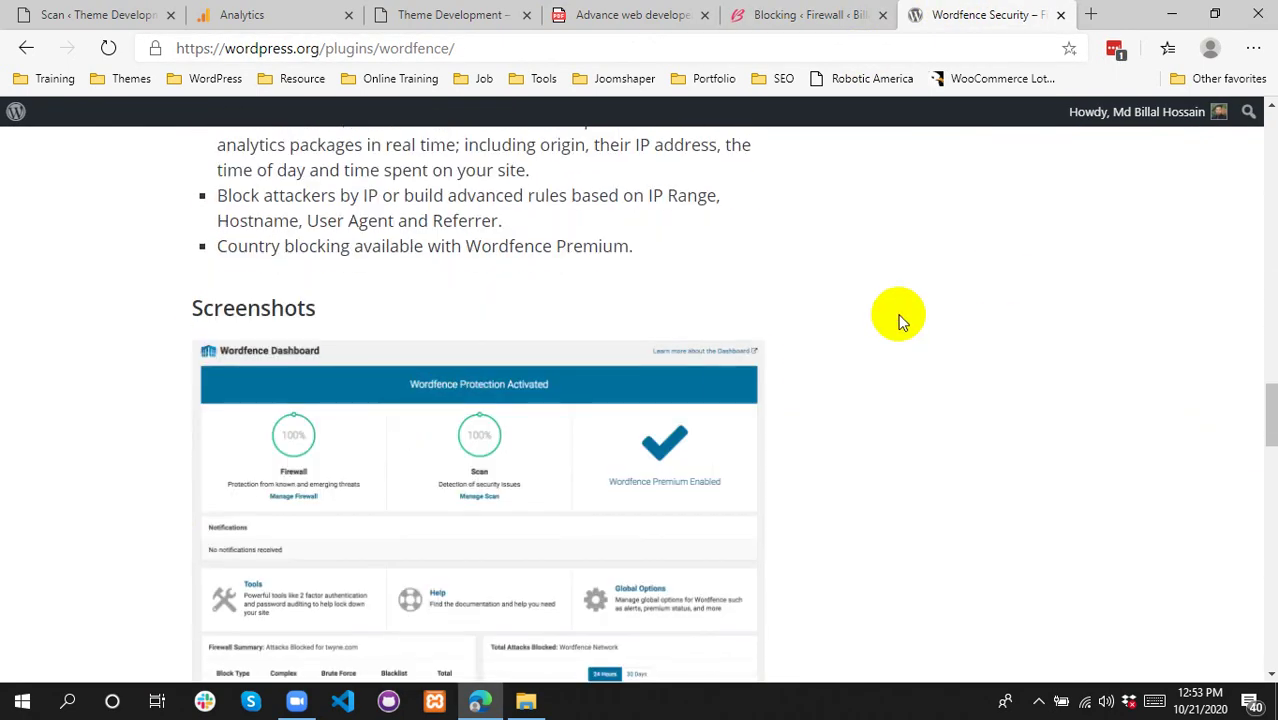
# - Browse the plugin's screenshot gallery from the dashboard image through the firewall, scanner and blocking images to the Live Traffic image
pyautogui.rightClick(752, 286)
pyautogui.click(567, 285)
pyautogui.scroll(-3, 753, 312)
pyautogui.click(738, 314)
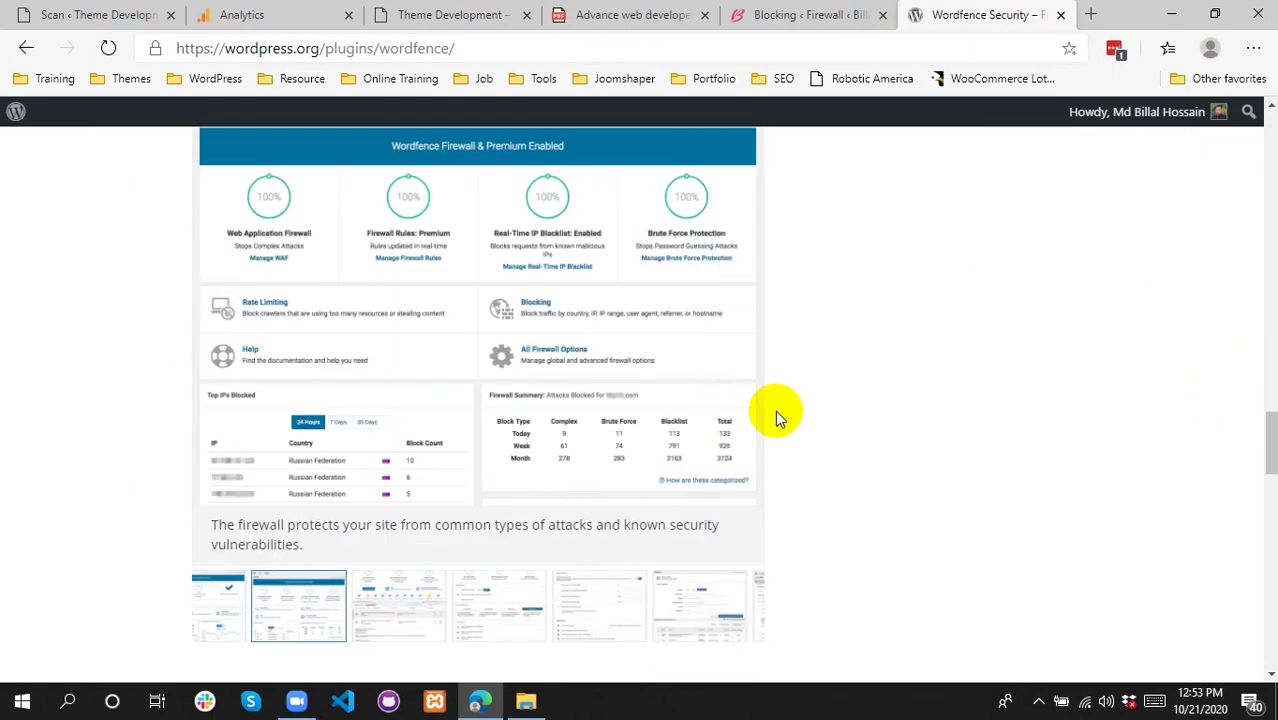
pyautogui.scroll(1, 774, 418)
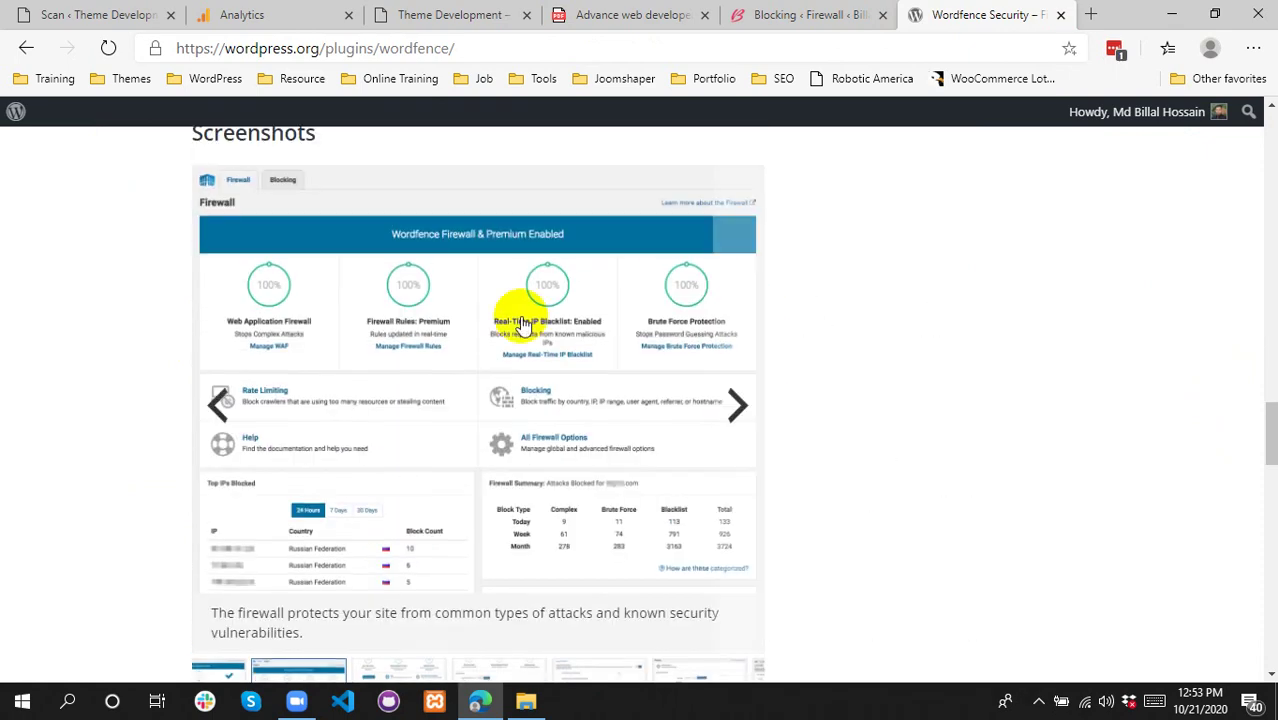
pyautogui.click(736, 408)
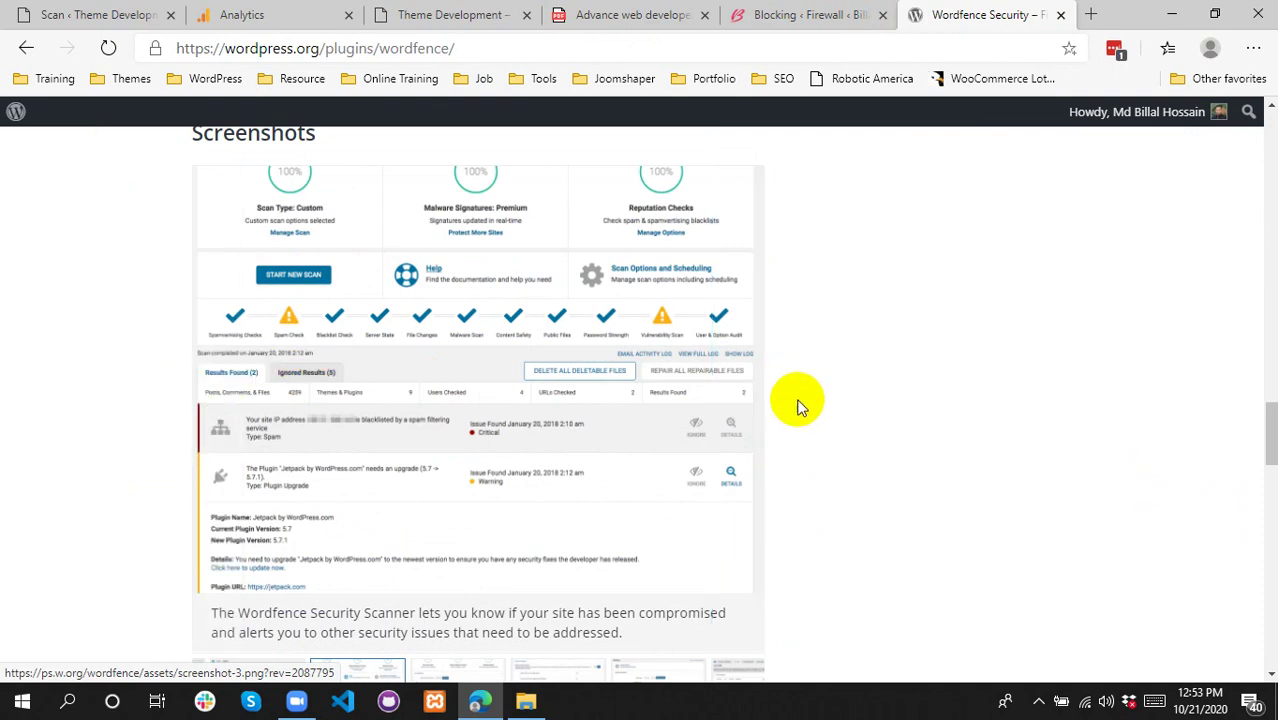
pyautogui.click(736, 400)
pyautogui.click(736, 402)
pyautogui.click(736, 402)
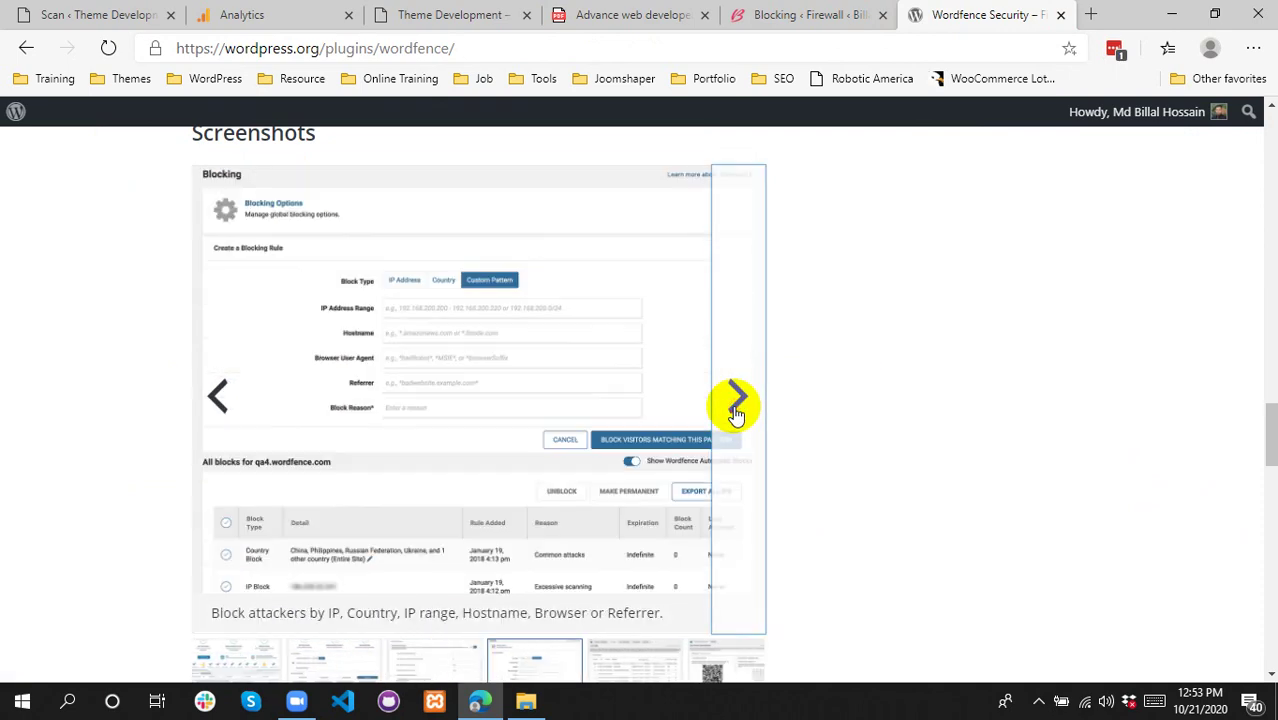
pyautogui.click(736, 402)
# - Expand the FAQ entry "How does Wordfence Security protect sites from attackers?" and highlight its answer
pyautogui.scroll(-7, 925, 412)
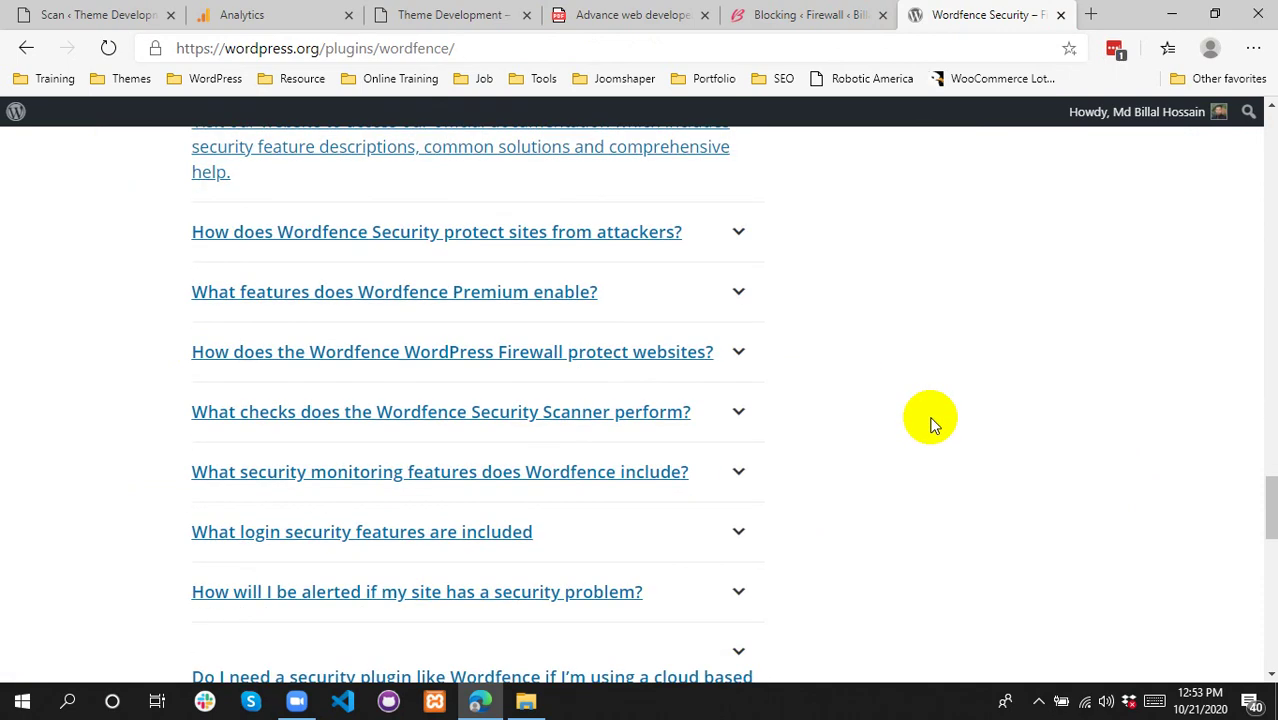
pyautogui.scroll(1, 525, 435)
pyautogui.scroll(2, 400, 400)
pyautogui.click(737, 495)
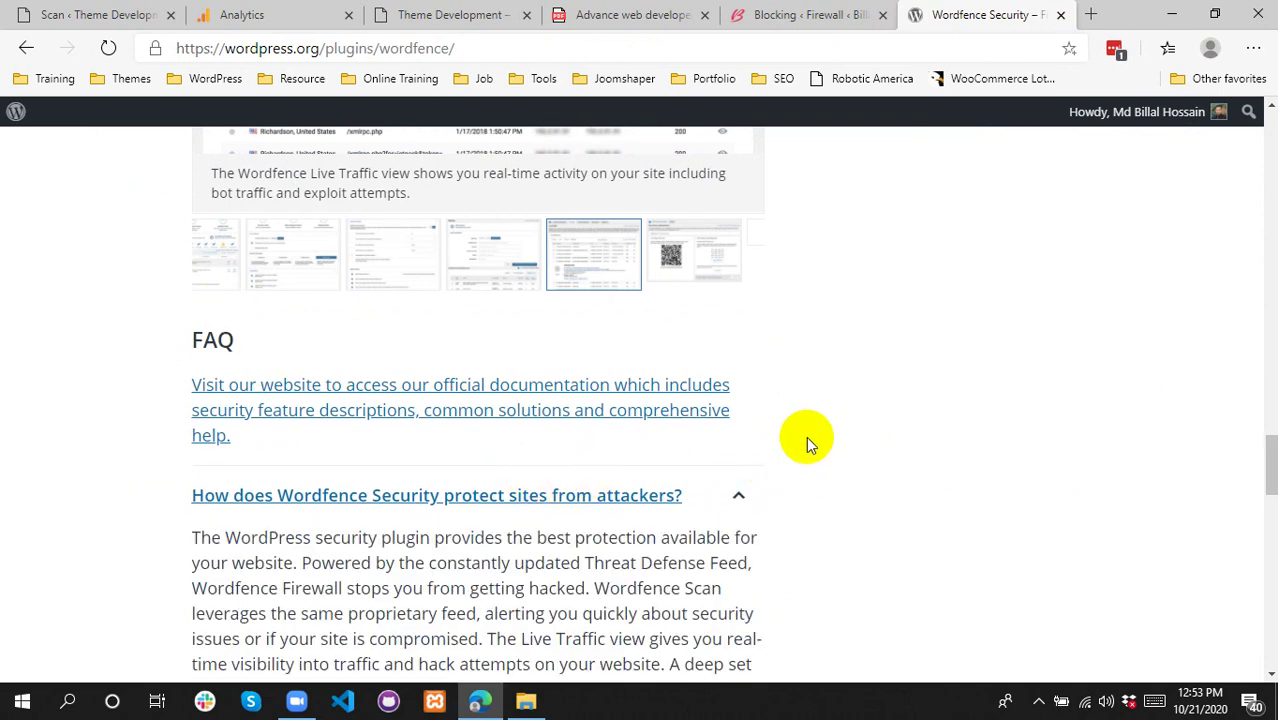
pyautogui.scroll(-2, 806, 436)
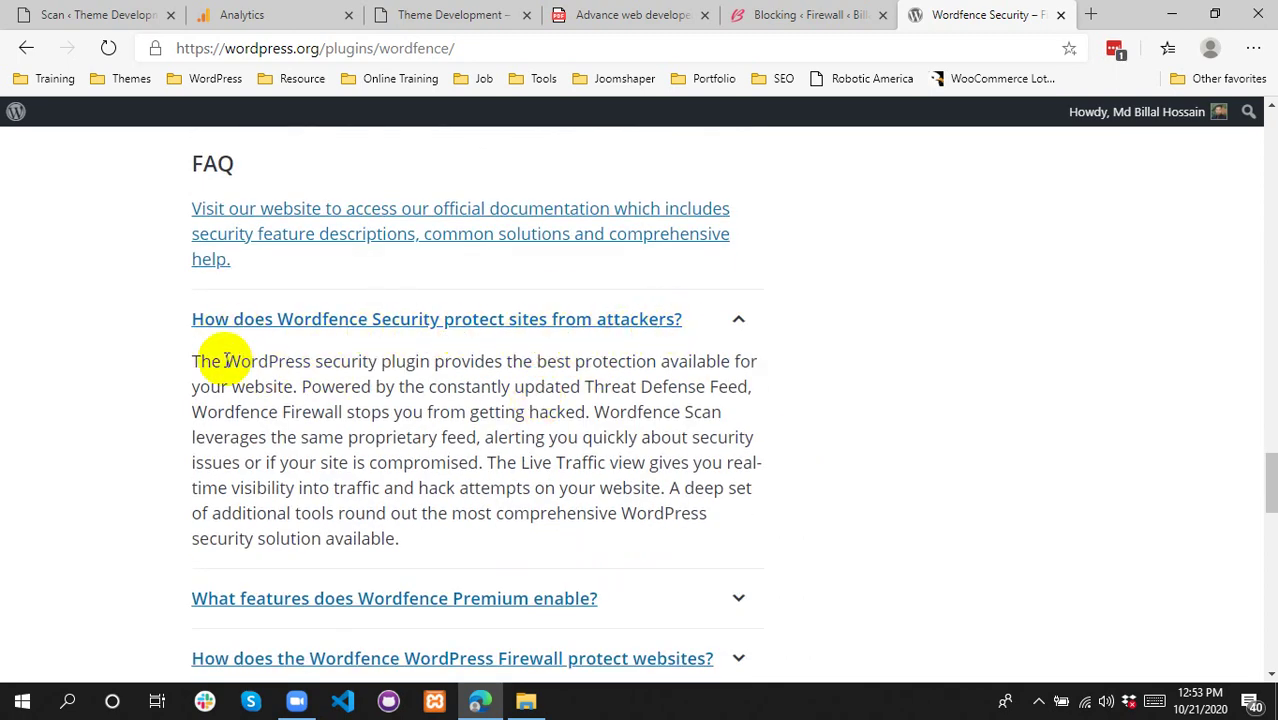
pyautogui.moveTo(226, 361); pyautogui.dragTo(676, 548)
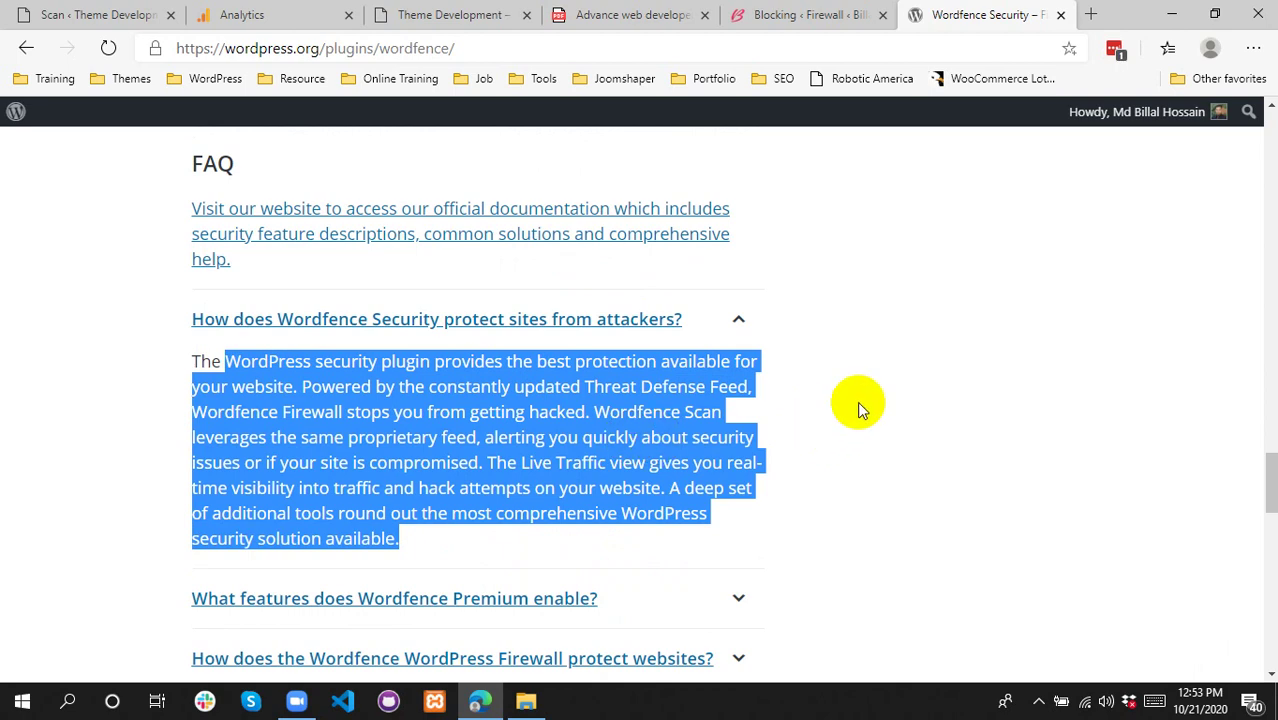
# - Look over the remaining FAQ questions and the Contributors & Developers section, and return to the plugin's Description
pyautogui.scroll(-10, 857, 401)
pyautogui.click(937, 188)
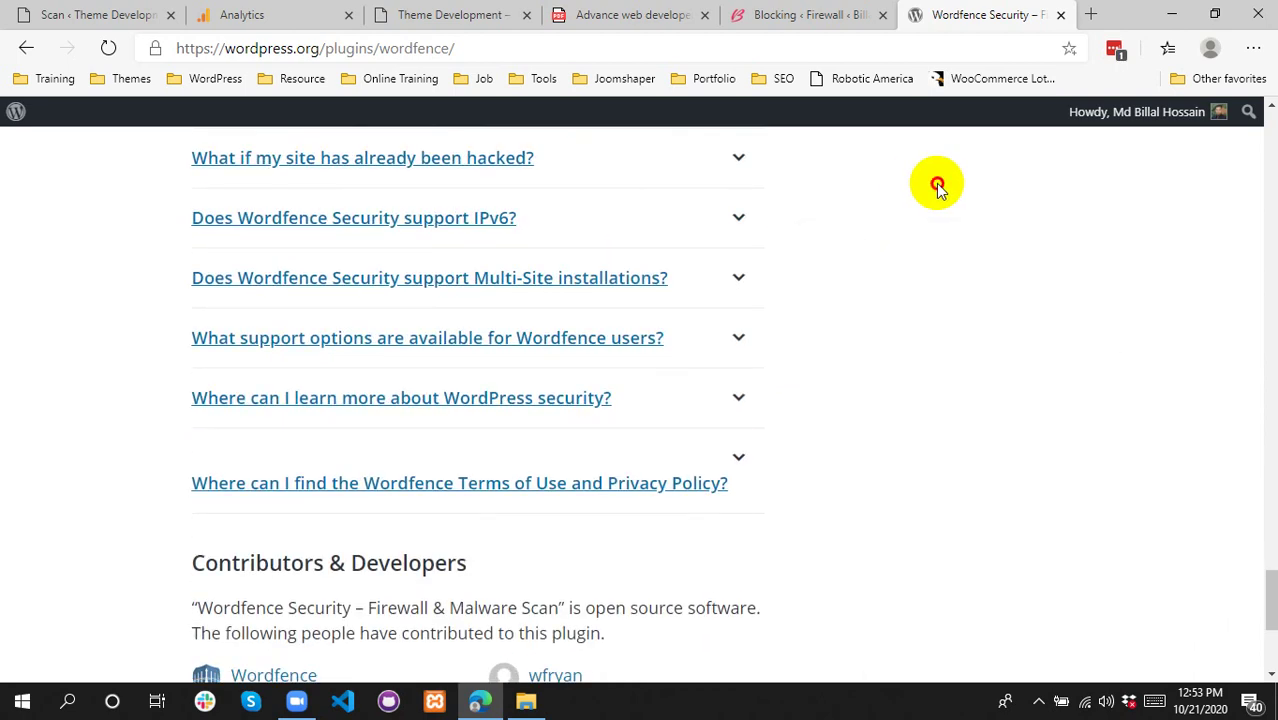
pyautogui.scroll(-3, 918, 395)
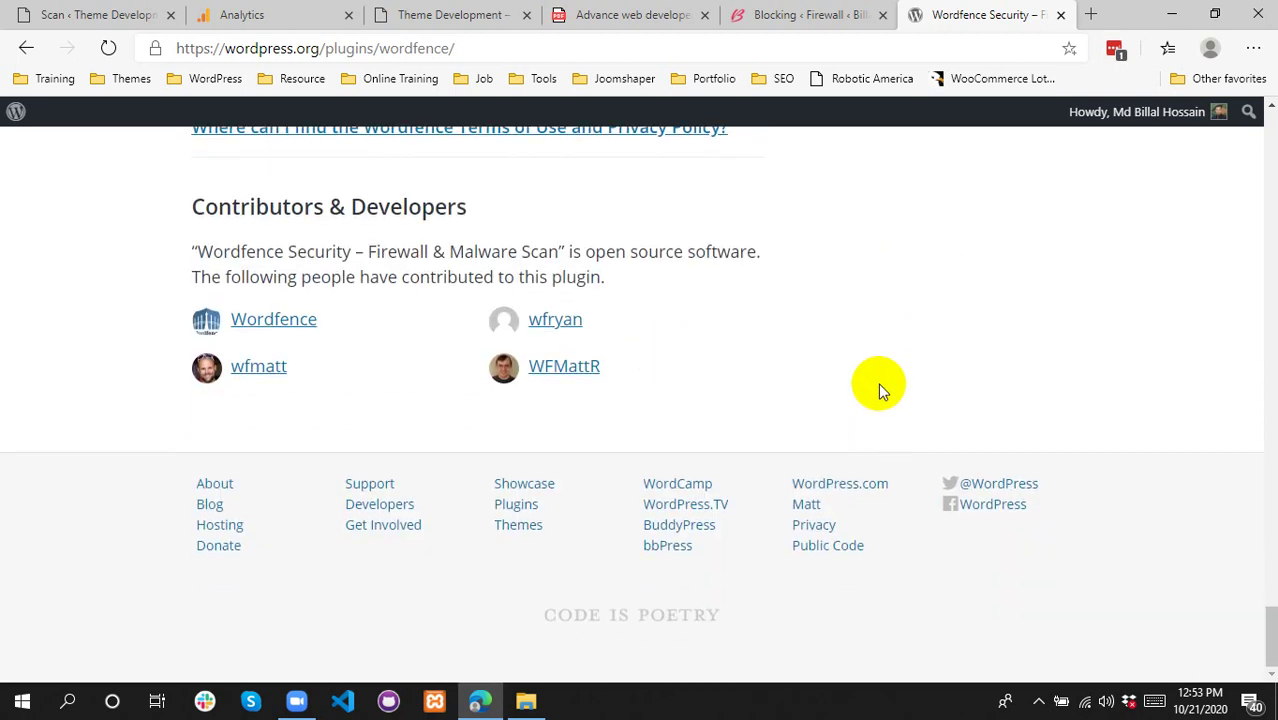
pyautogui.scroll(20, 800, 395)
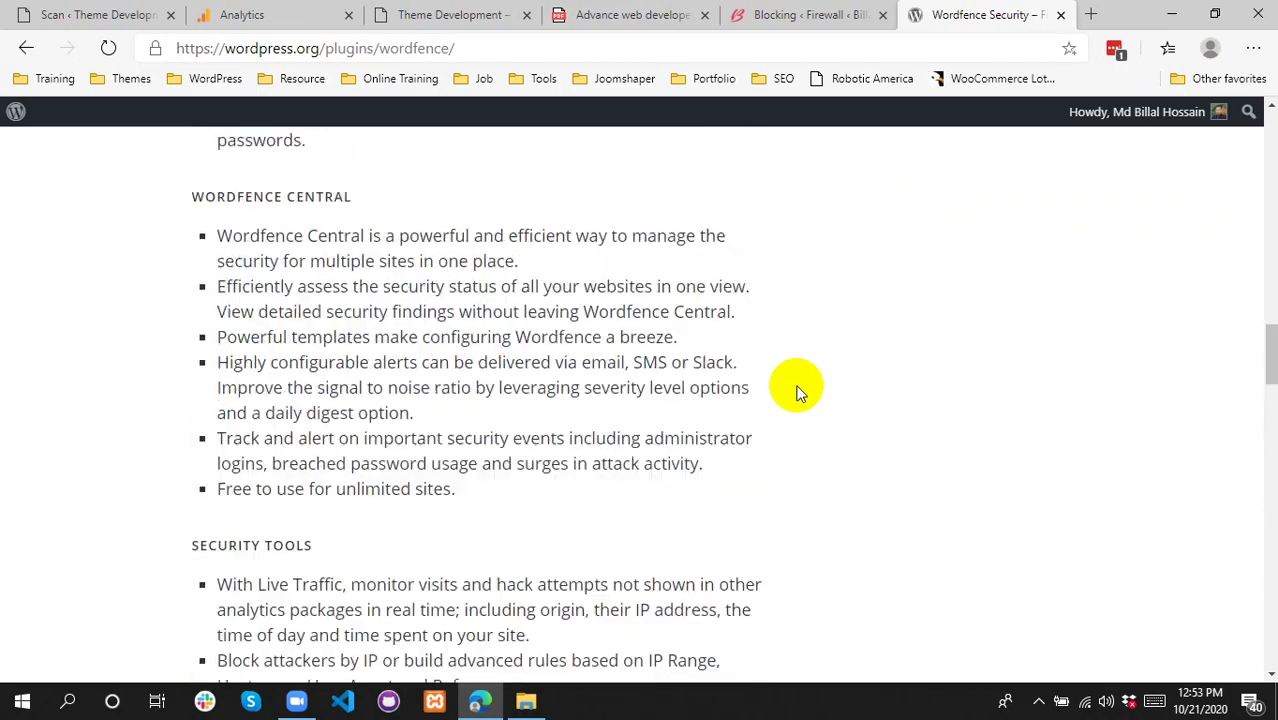
pyautogui.scroll(15, 797, 393)
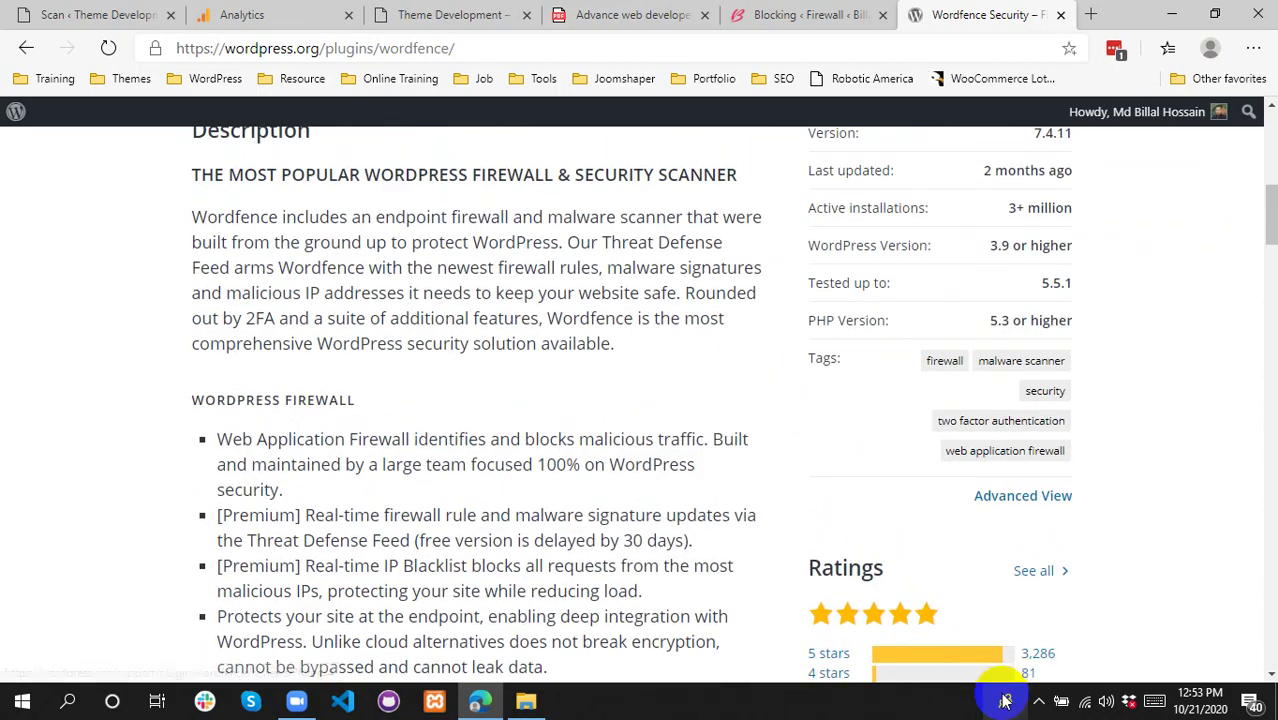
# - Return to the Theme Development storefront page, glancing at the Analytics report, and show the hidden system tray icons
pyautogui.click(443, 12)
pyautogui.click(330, 14)
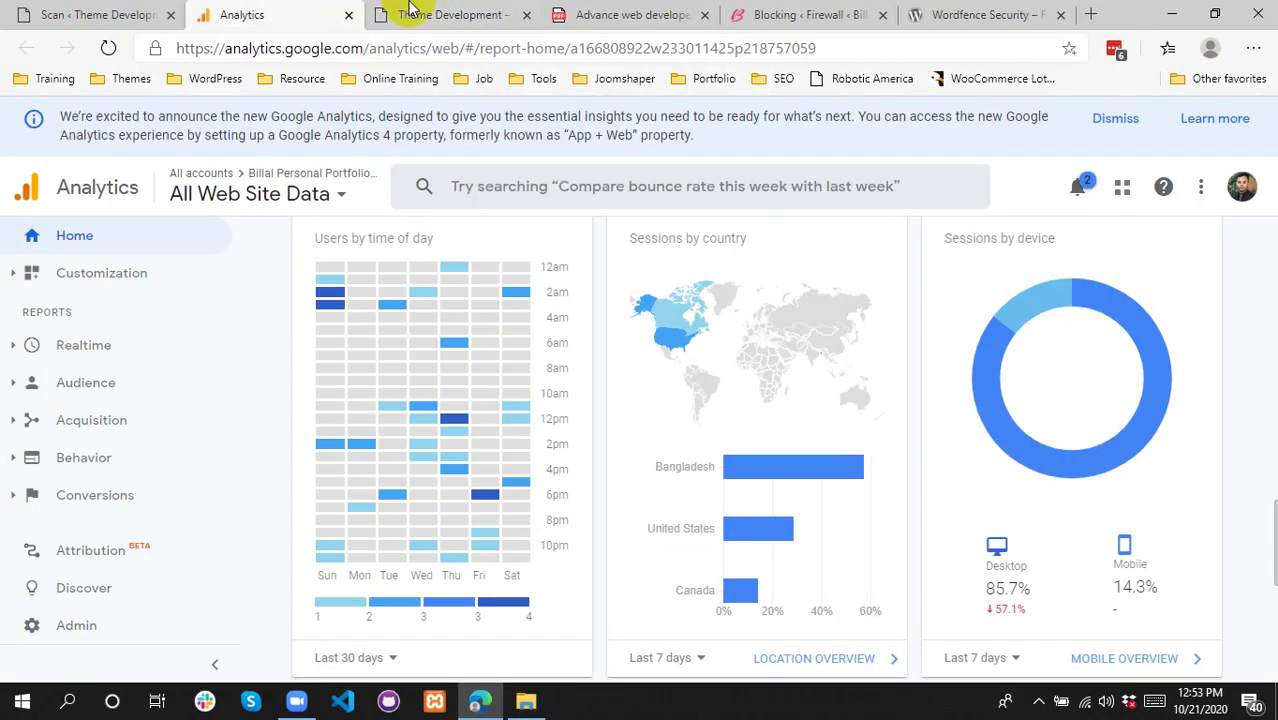
pyautogui.click(408, 14)
pyautogui.click(1038, 701)
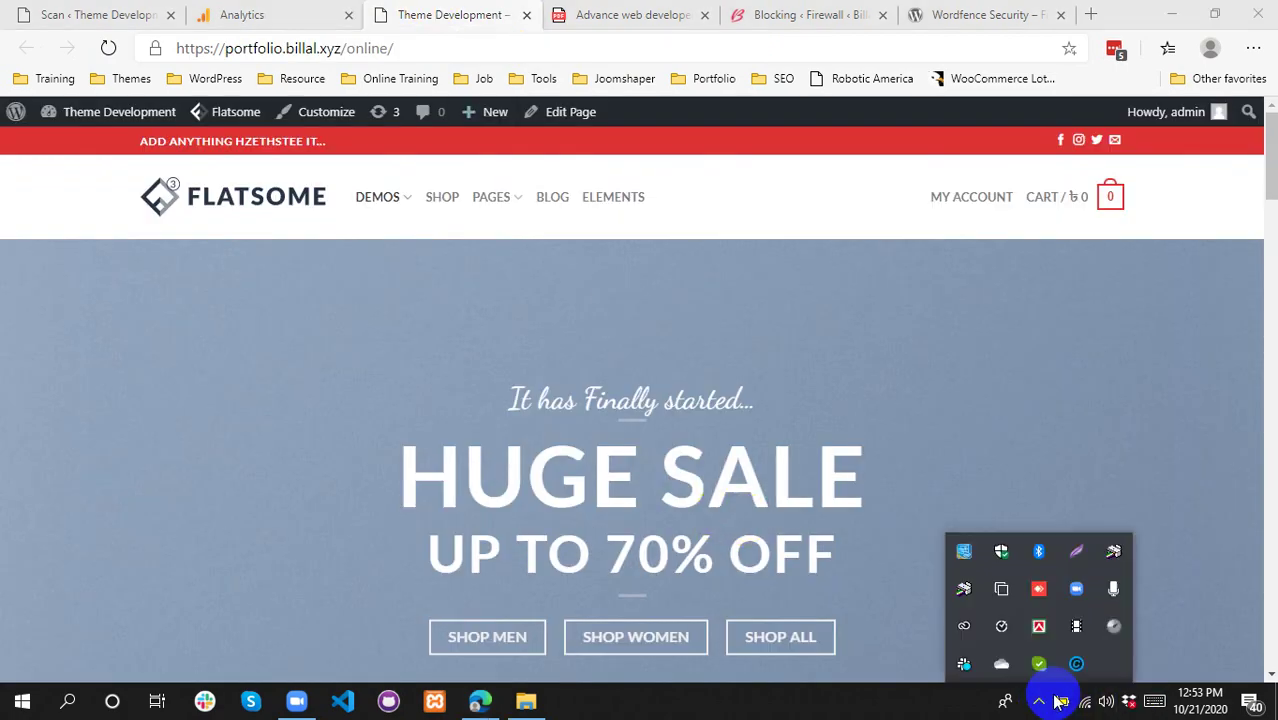